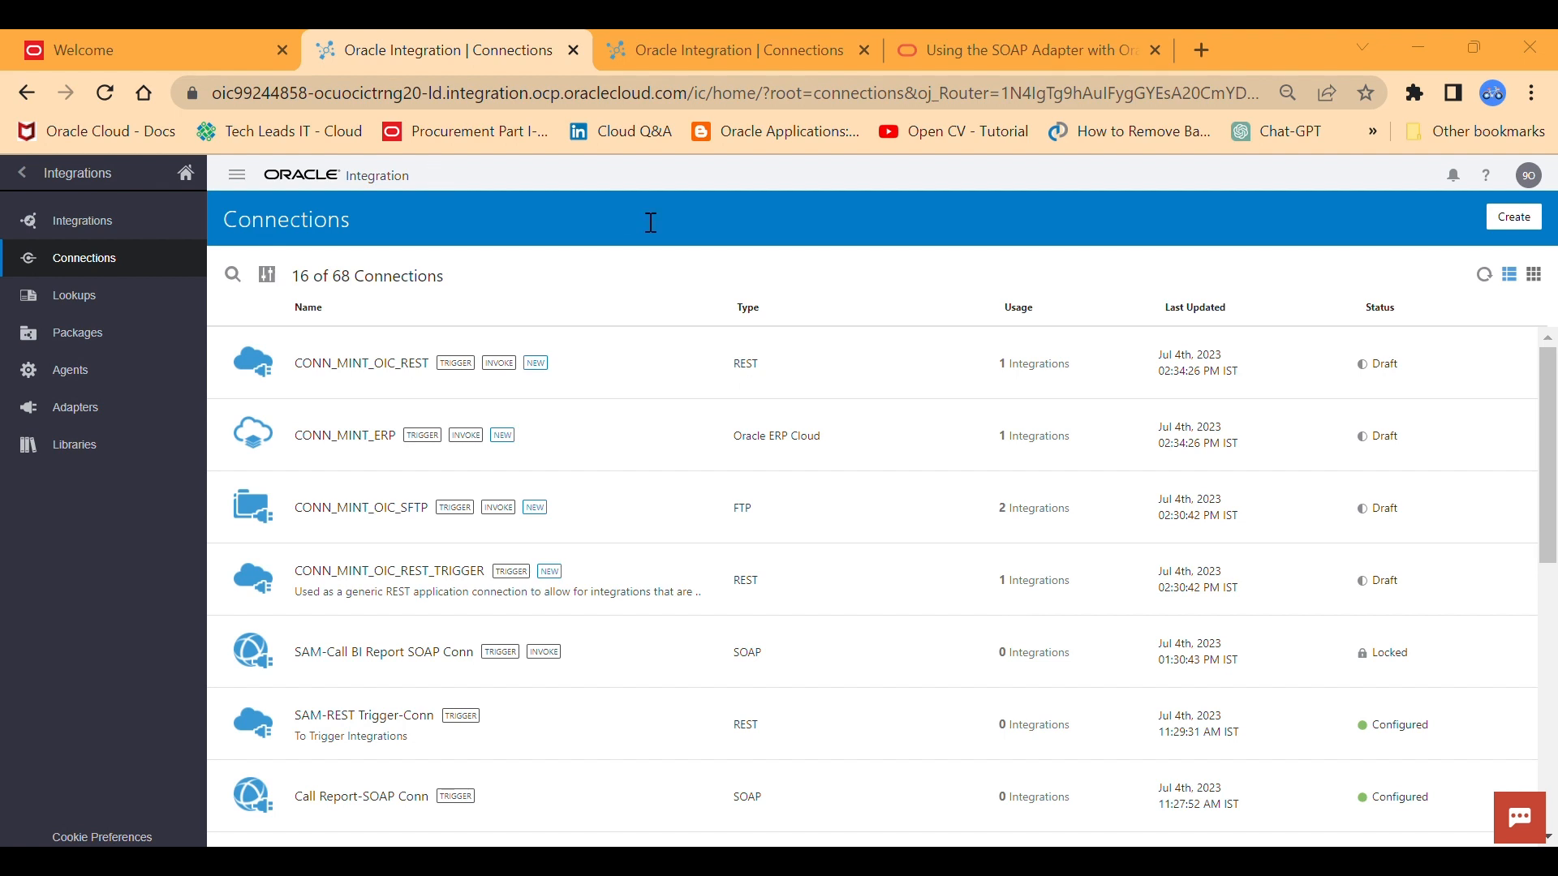
Open Reports and Analytics from the Tools group of the Vision instance and browse the BI catalog.
{"action": "key", "text": "ctrl+l"}
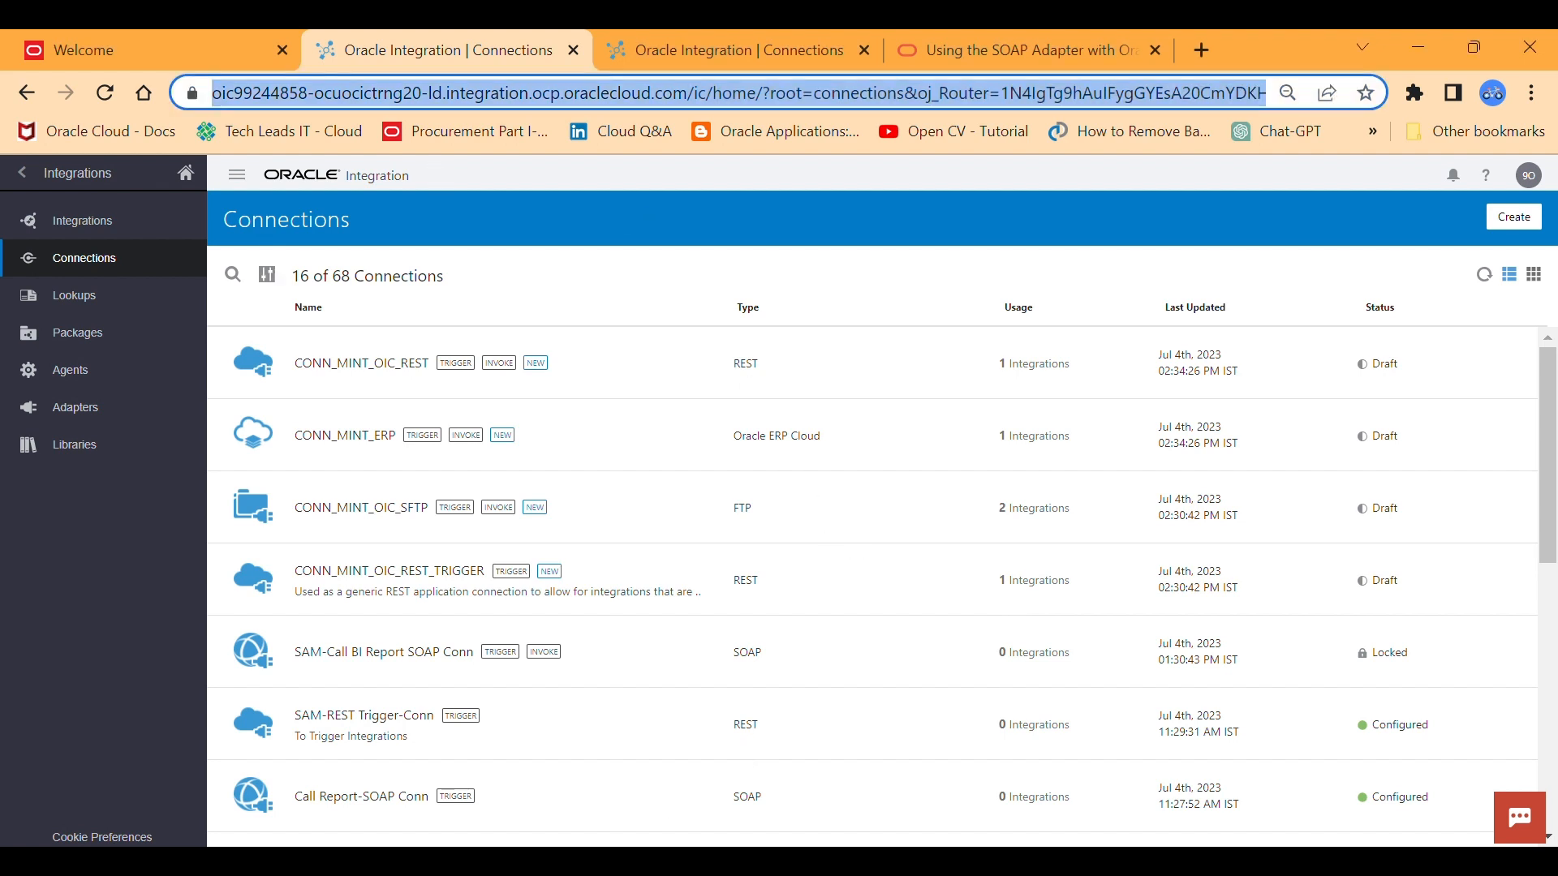
{"action": "left_click", "coordinate": [193, 44]}
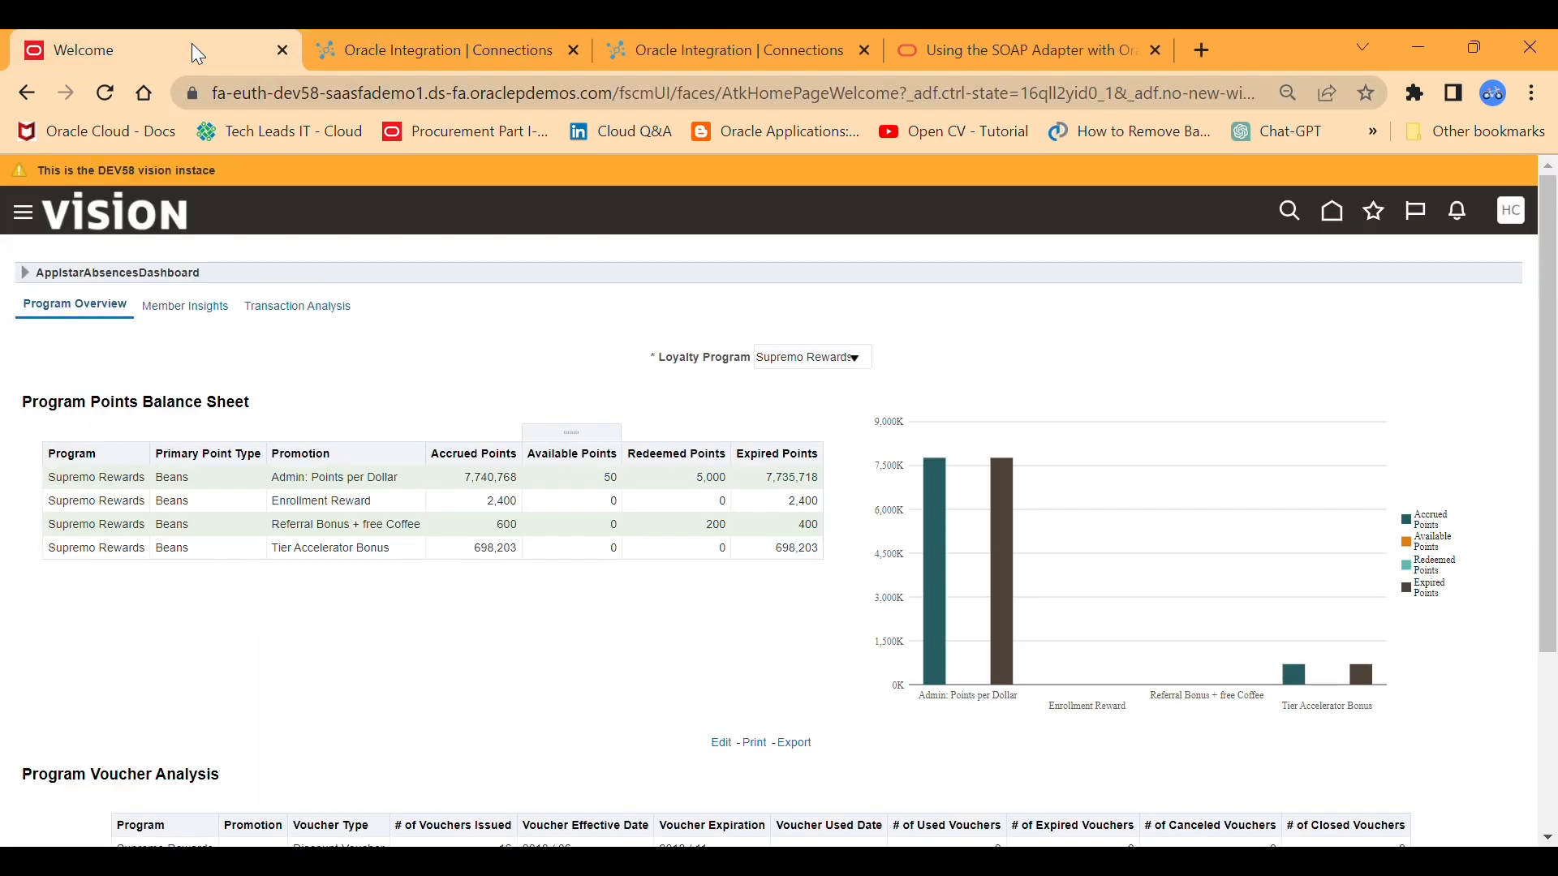
{"action": "left_click", "coordinate": [24, 216]}
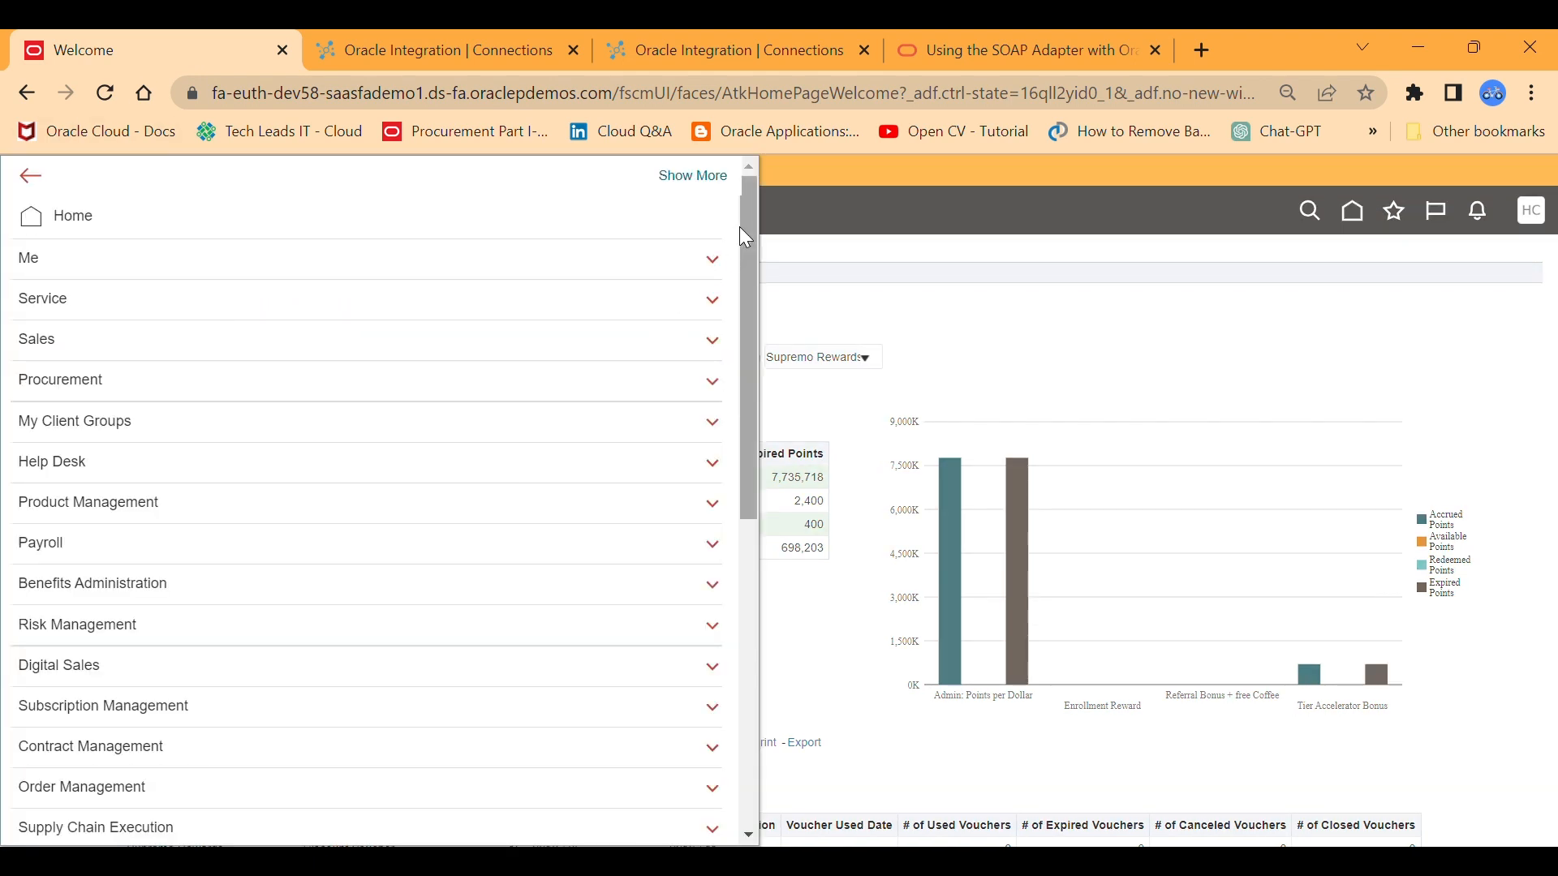
{"action": "left_click_drag", "start_coordinate": [738, 226], "coordinate": [752, 558]}
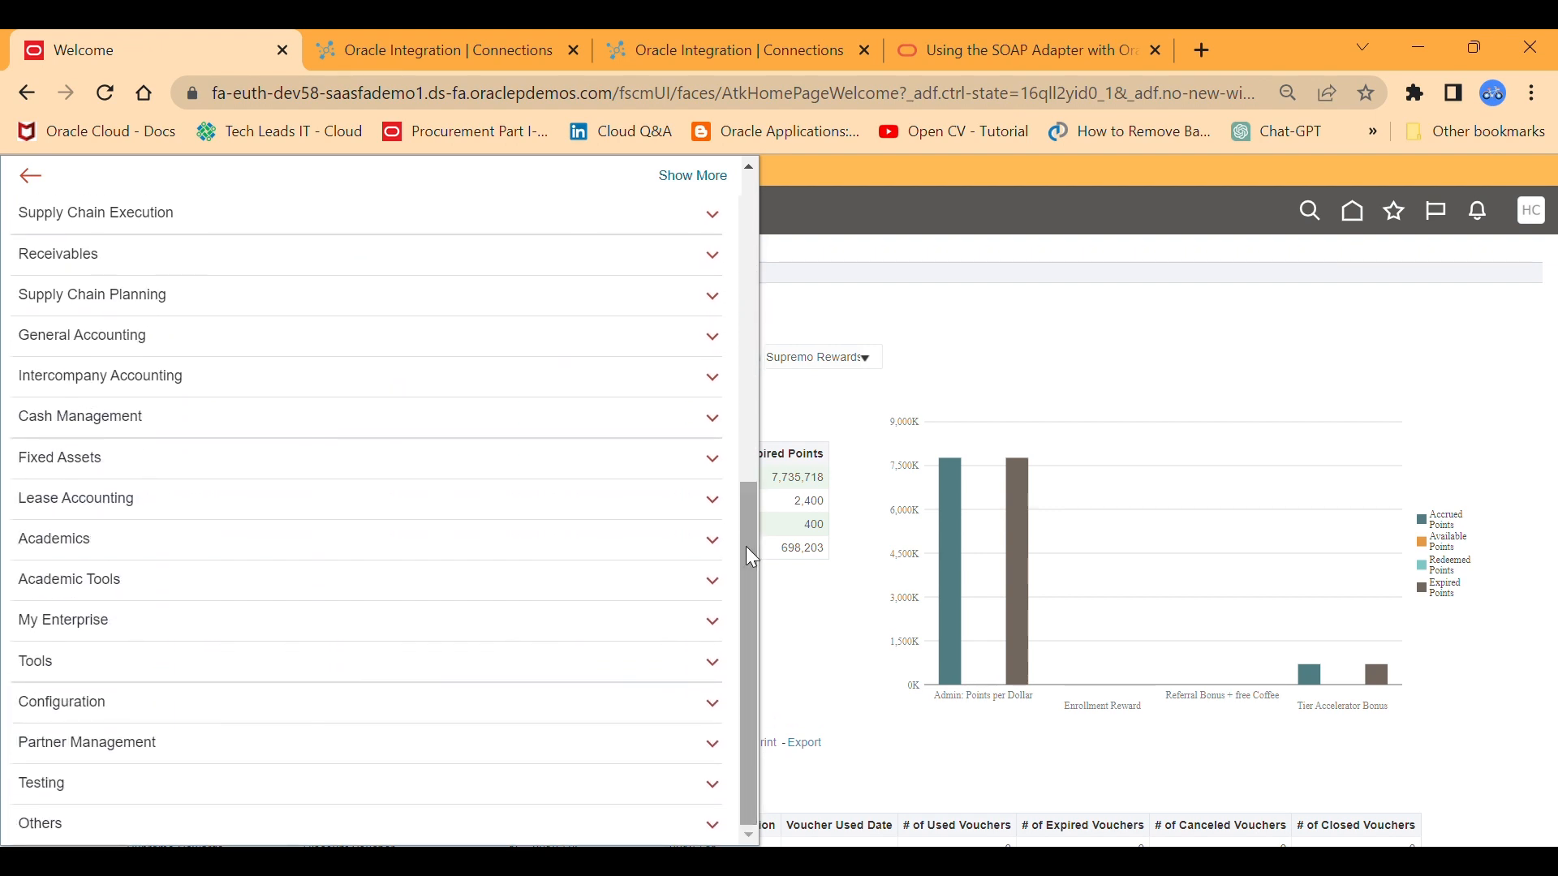
{"action": "left_click", "coordinate": [421, 660]}
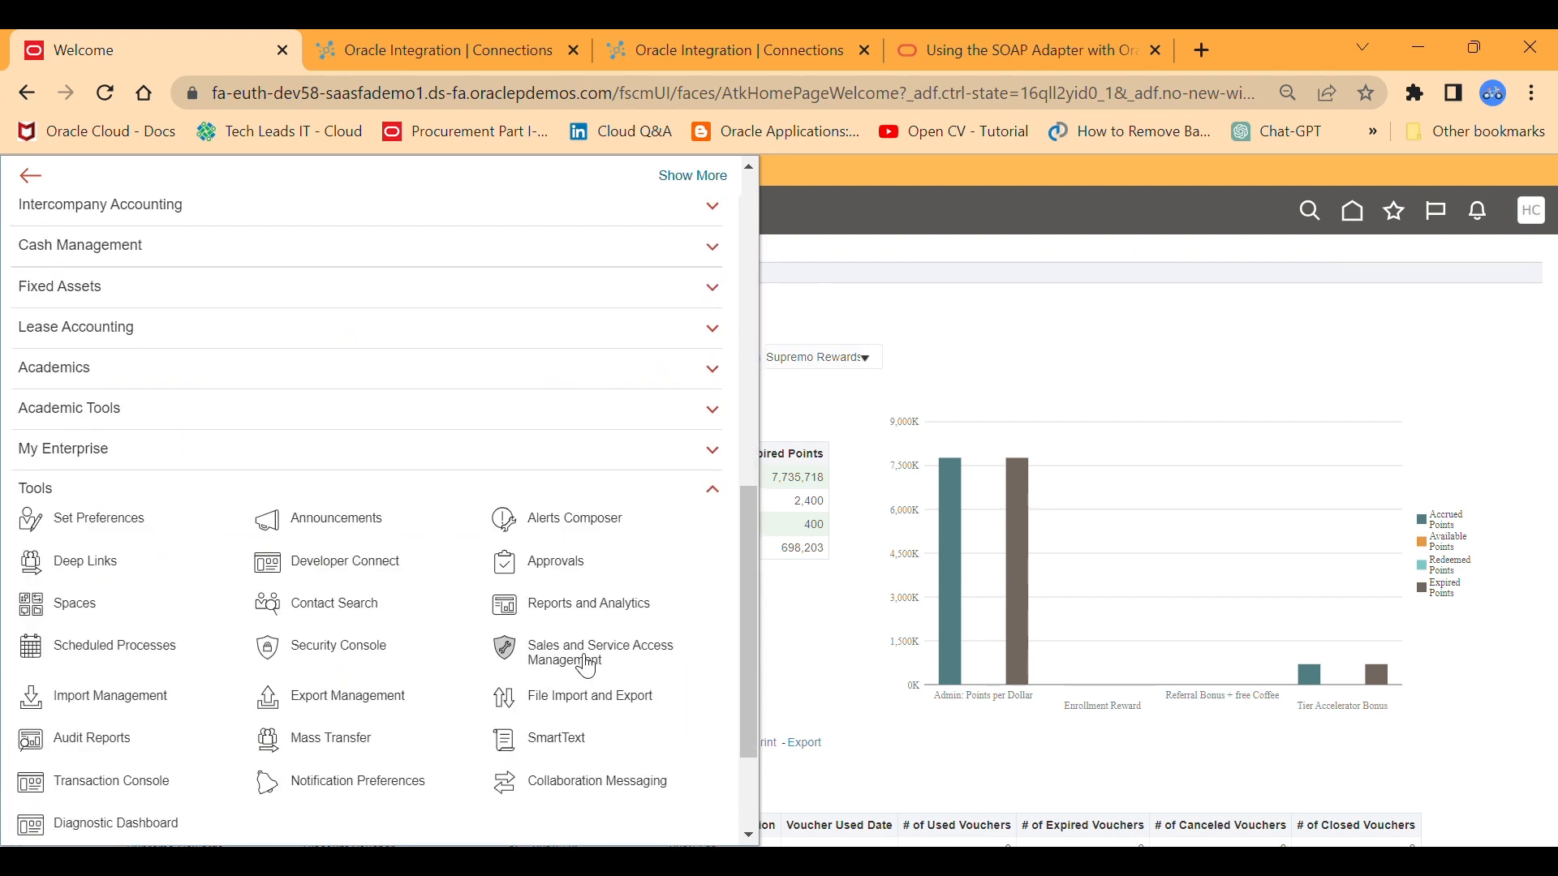
{"action": "left_click", "coordinate": [550, 610]}
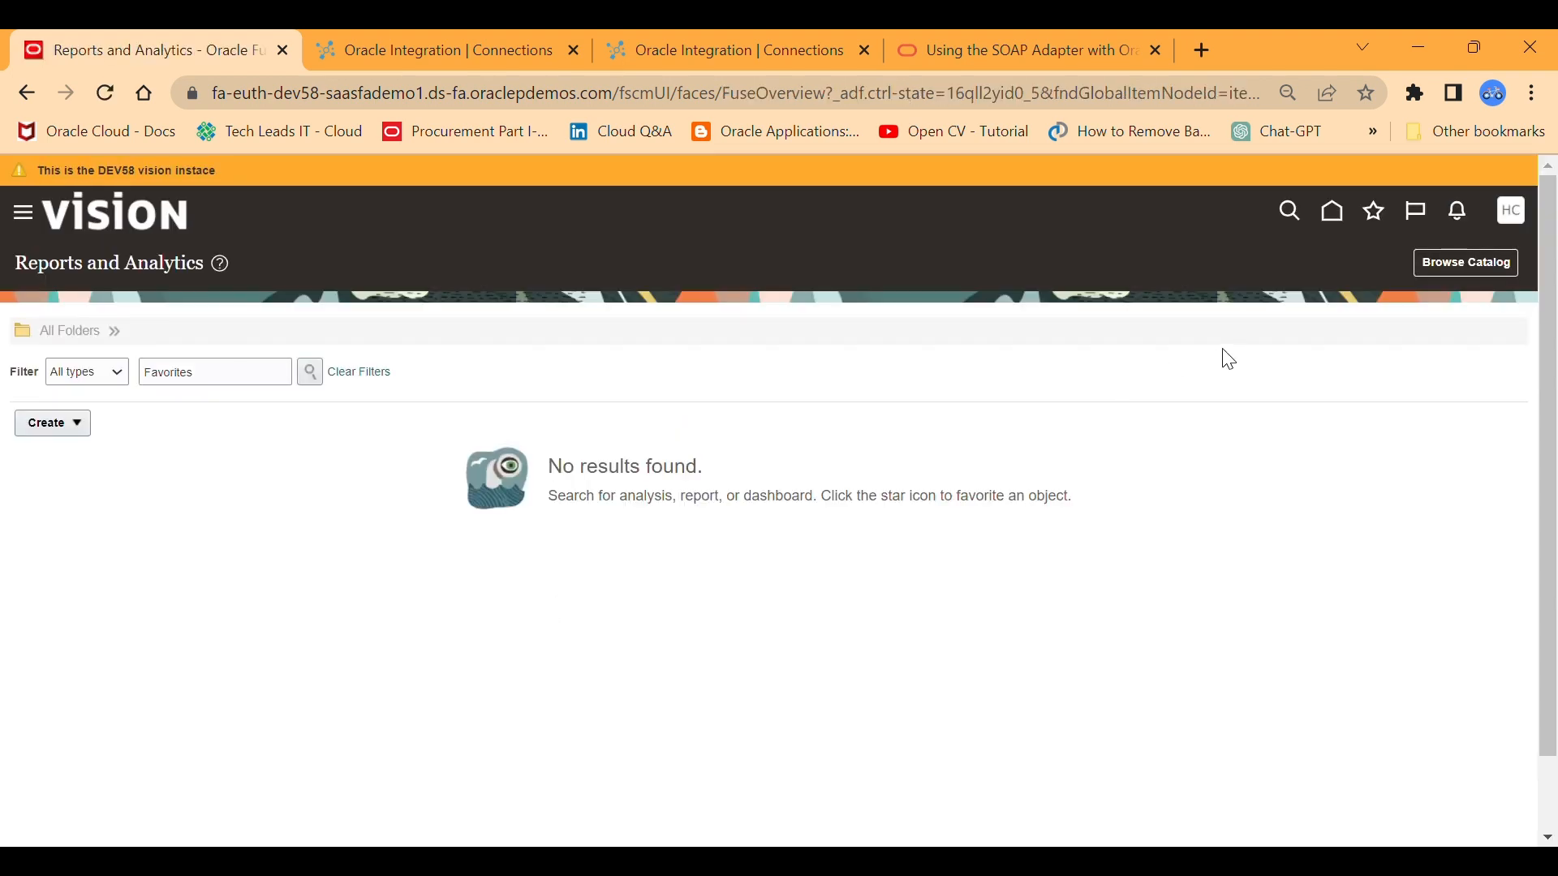
{"action": "left_click", "coordinate": [1440, 273]}
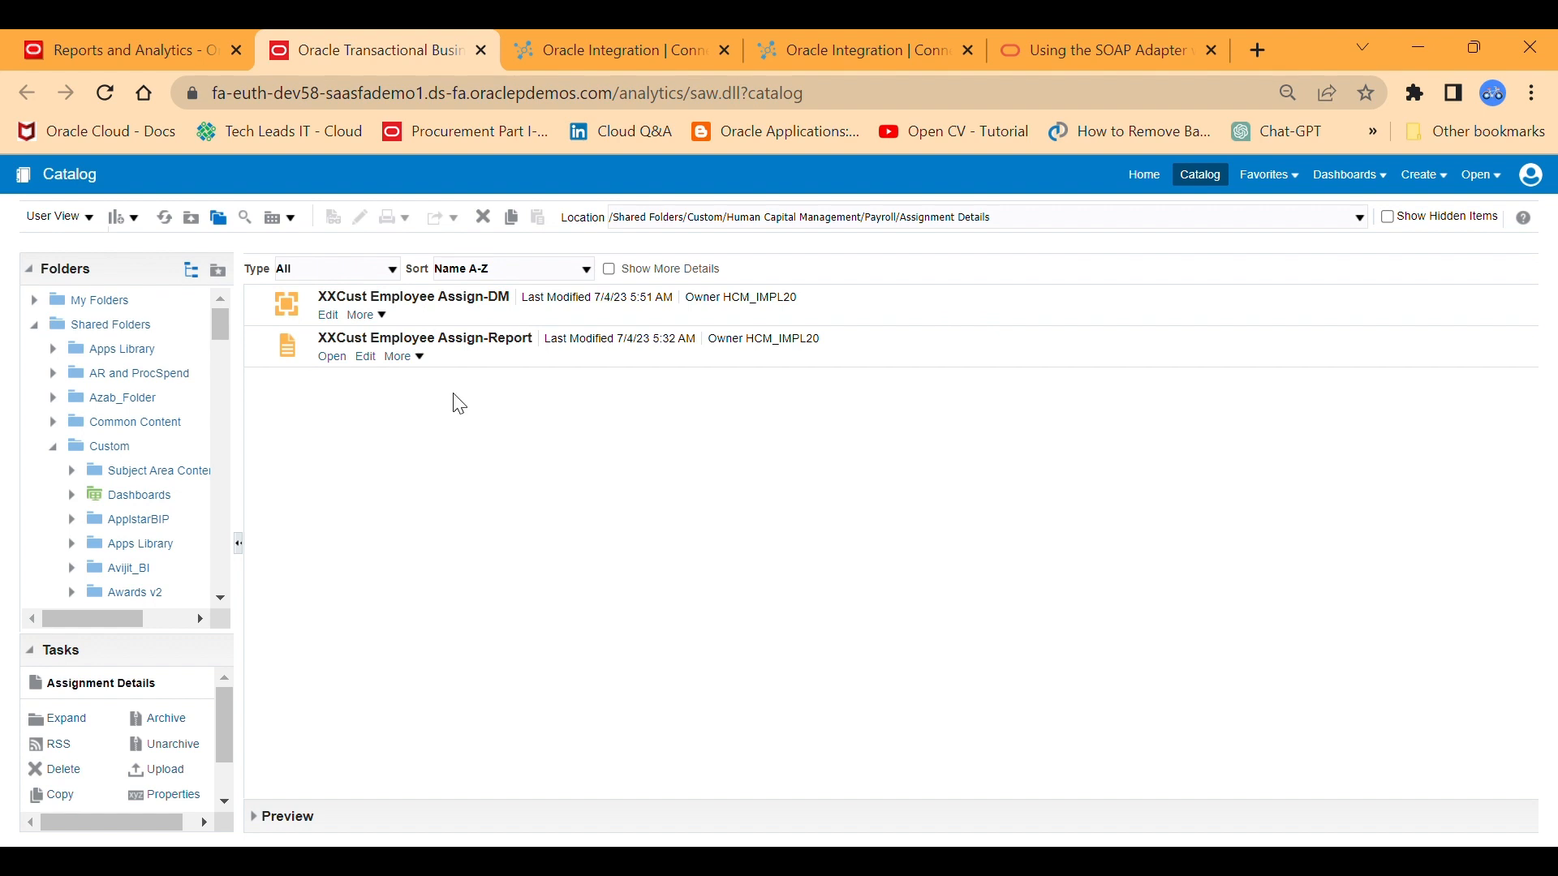
Open the XXCust Employee Assign-DM data model and review the full SQL query of its Assignment data set.
{"action": "left_click", "coordinate": [338, 321]}
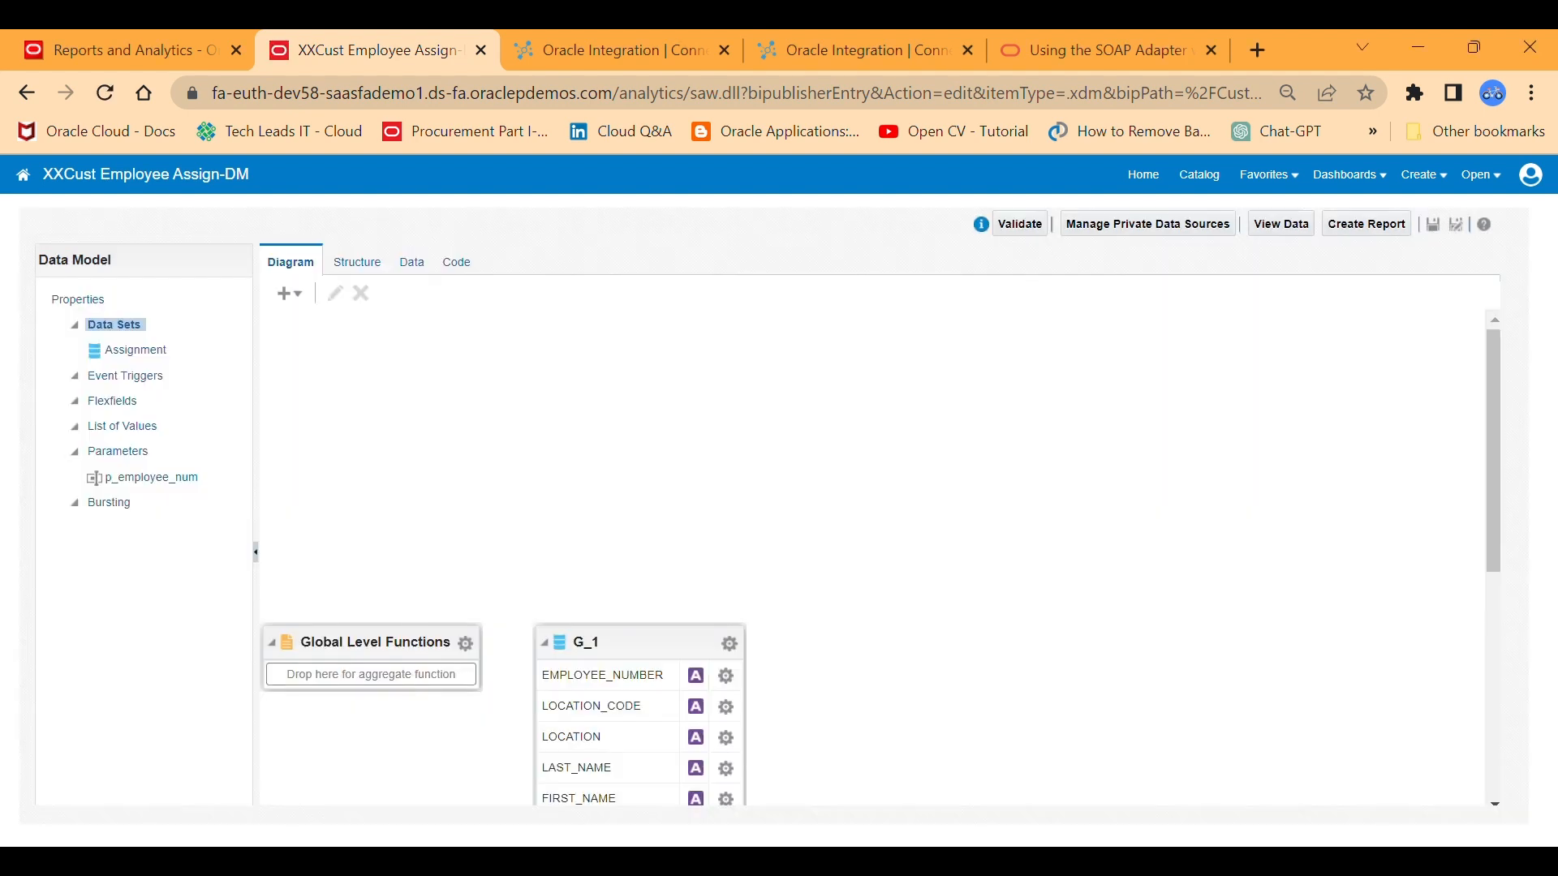
{"action": "left_click", "coordinate": [621, 642]}
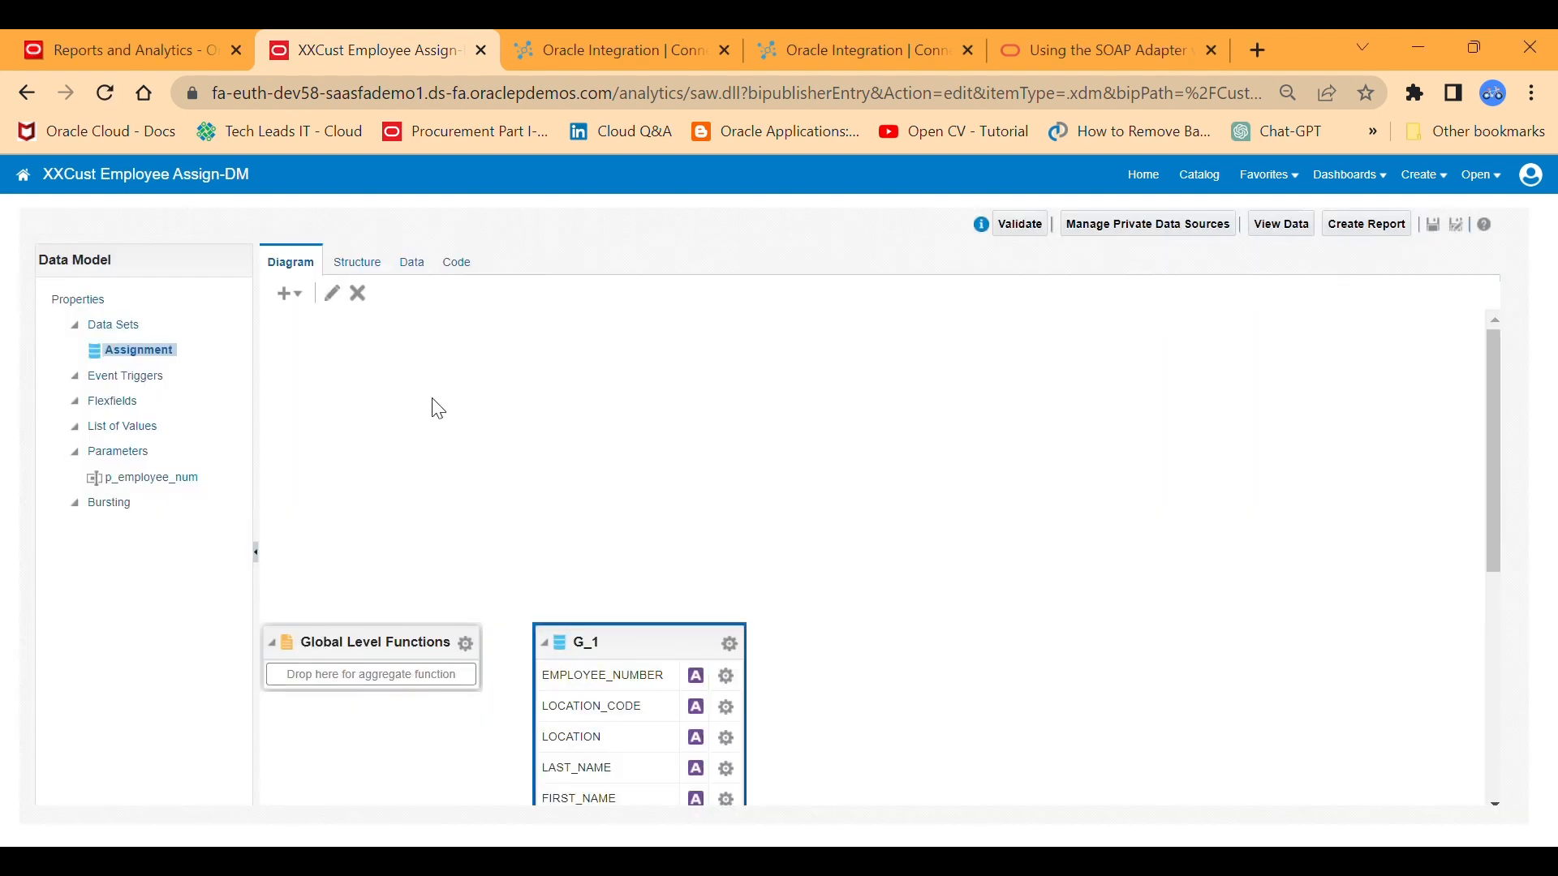
{"action": "left_click", "coordinate": [332, 292]}
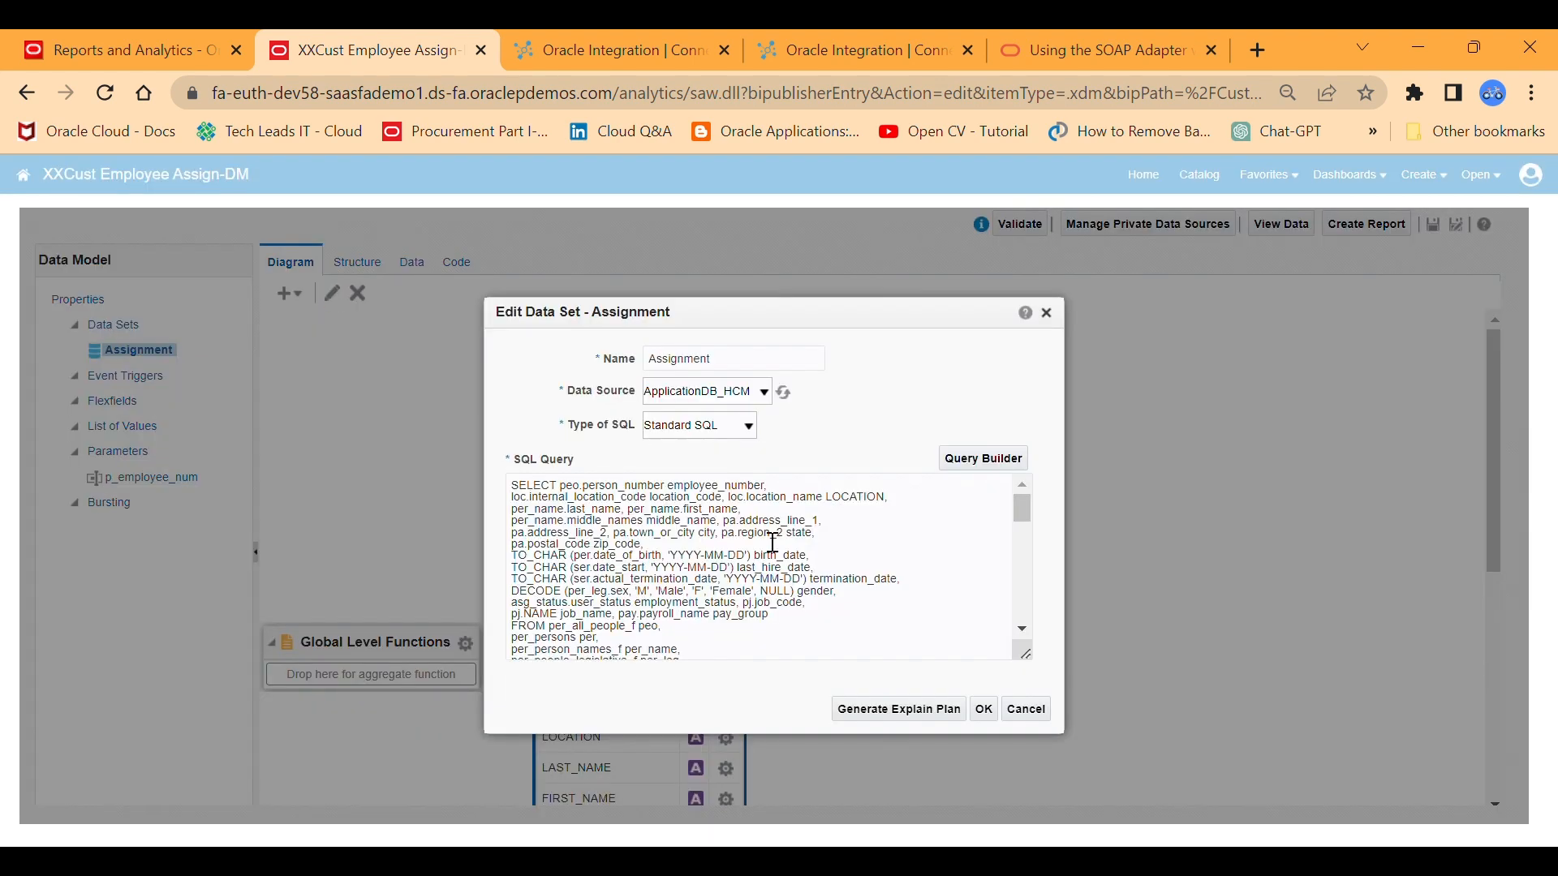
{"action": "left_click_drag", "start_coordinate": [1022, 510], "coordinate": [1016, 649]}
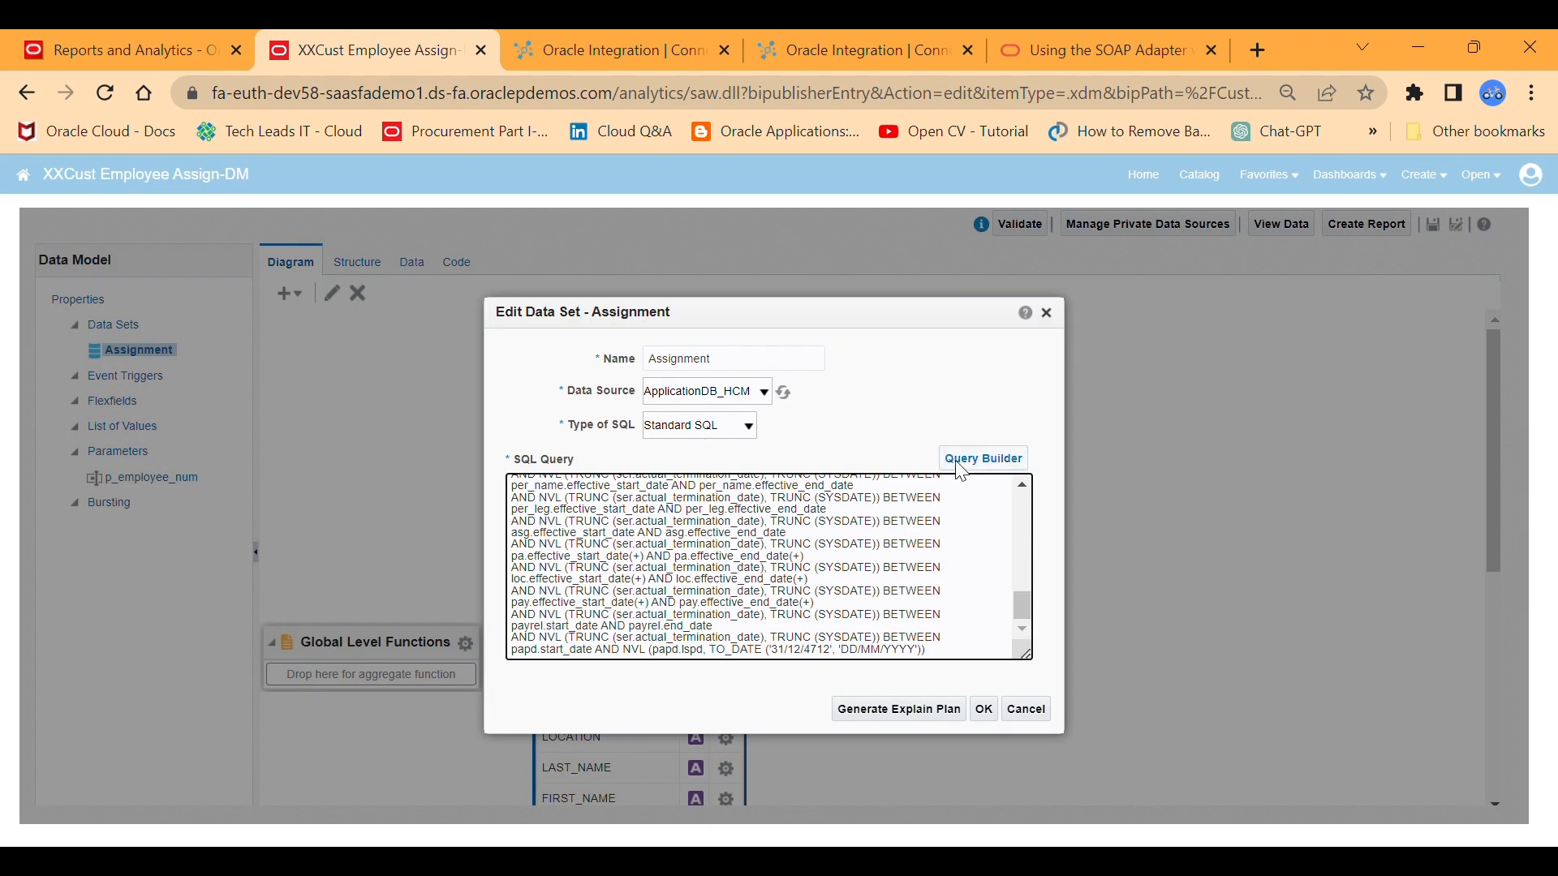
{"action": "left_click", "coordinate": [1048, 319]}
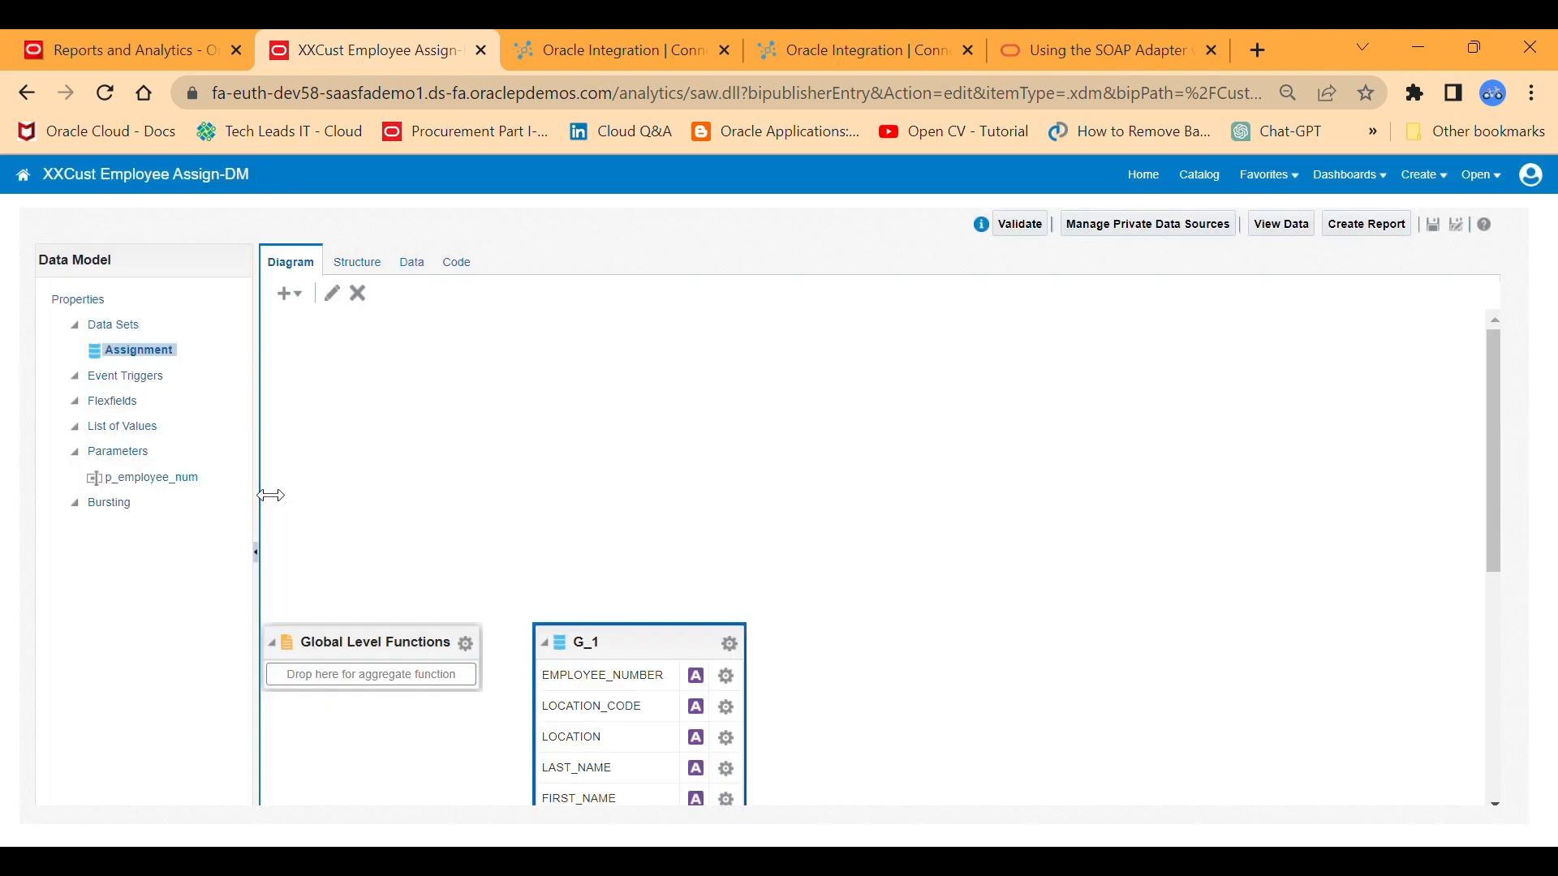
Inspect the p_employee_num parameter and its default value, and leave the data model for the BI home page.
{"action": "left_click", "coordinate": [139, 482]}
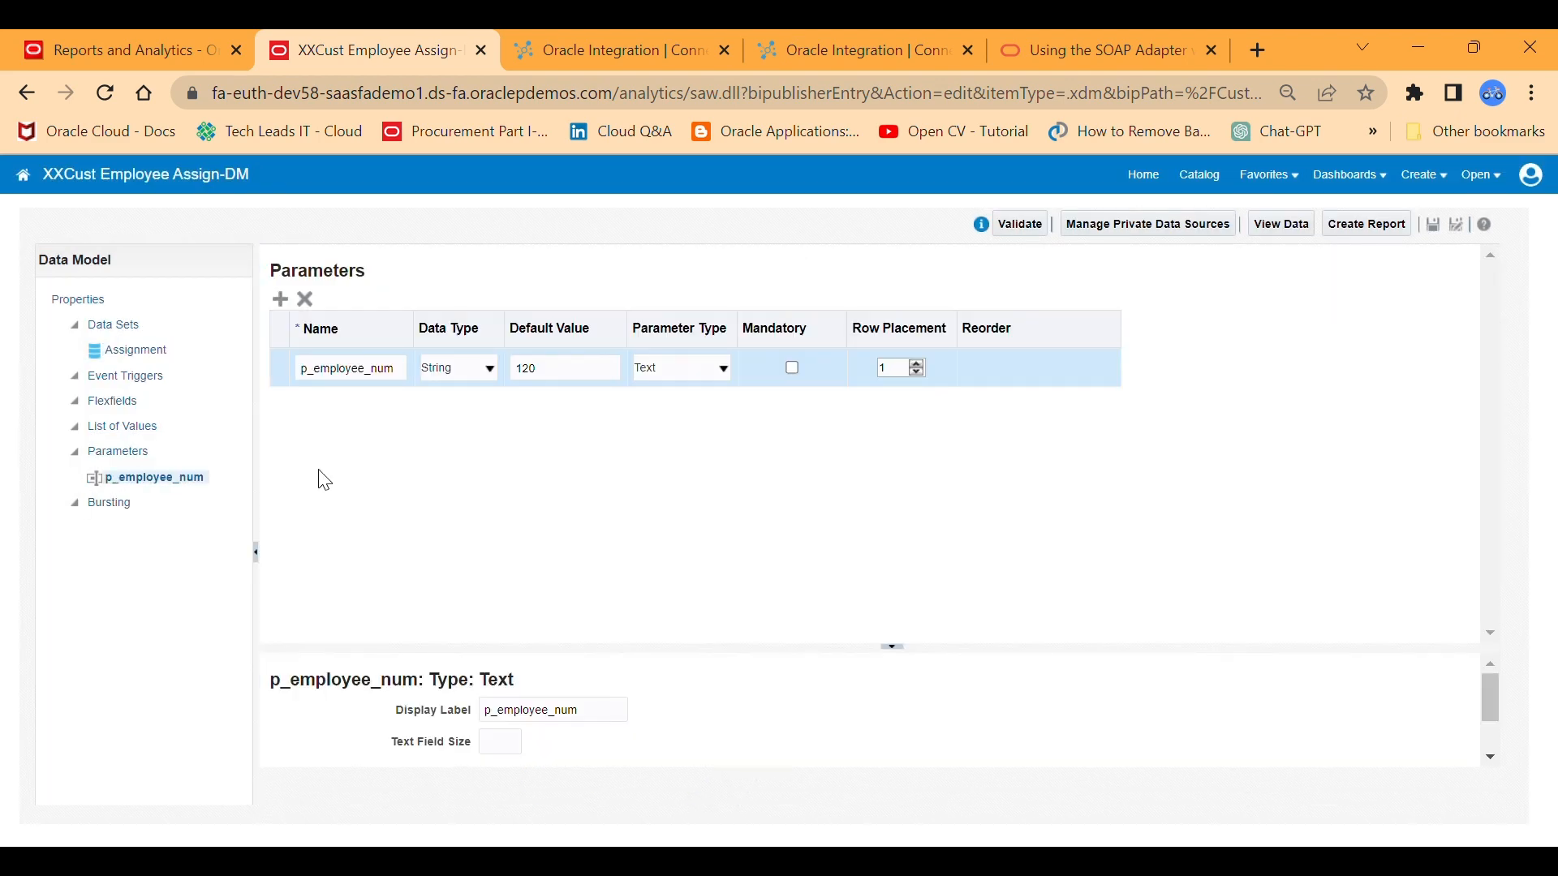
{"action": "left_click", "coordinate": [563, 374]}
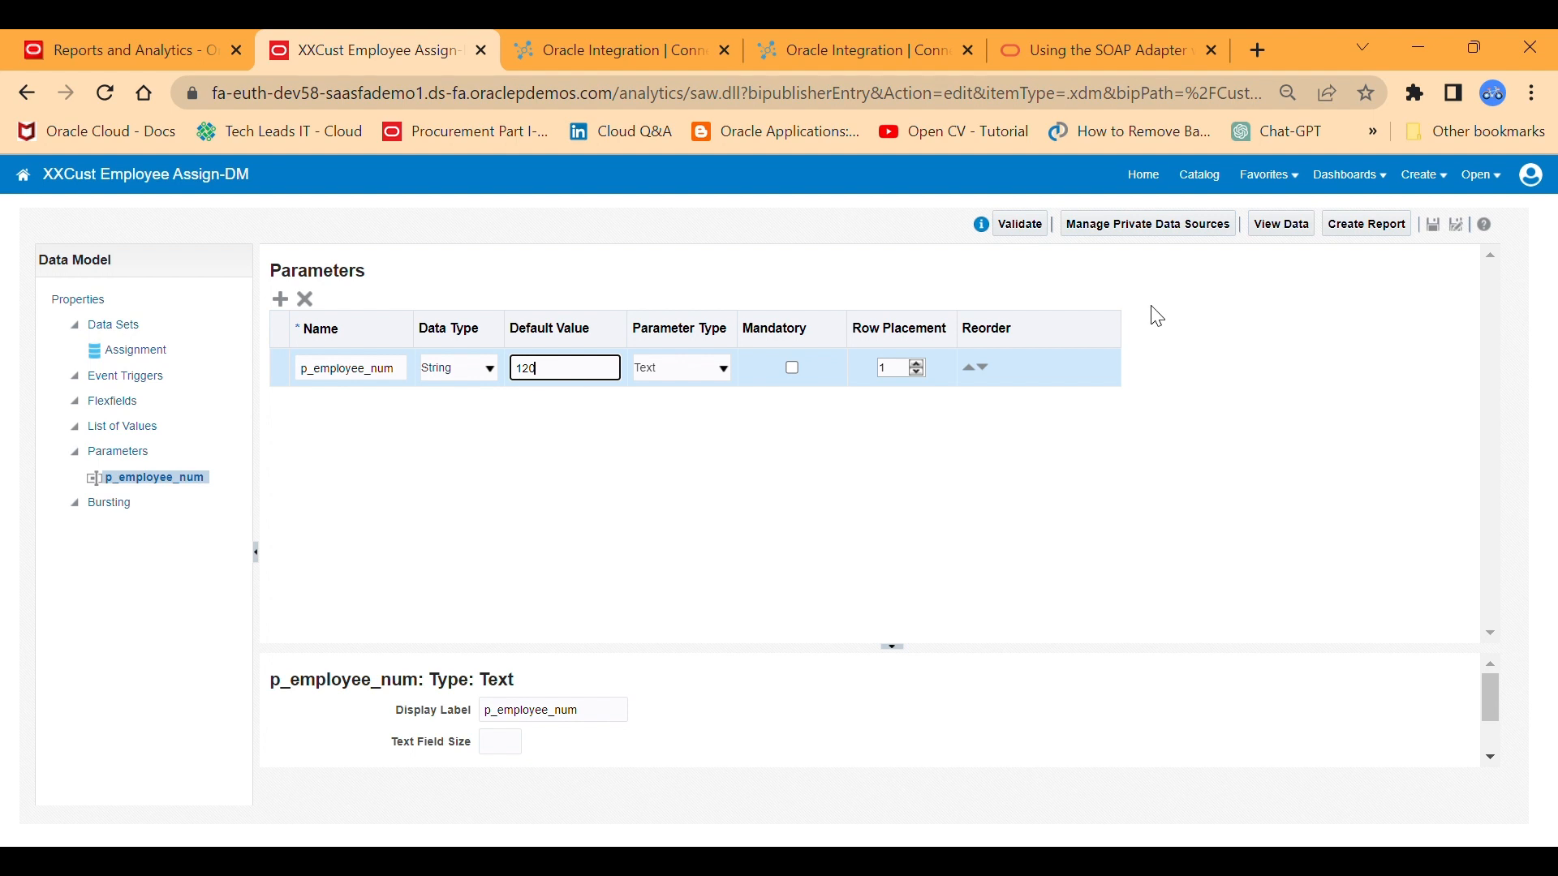
{"action": "left_click", "coordinate": [1149, 180]}
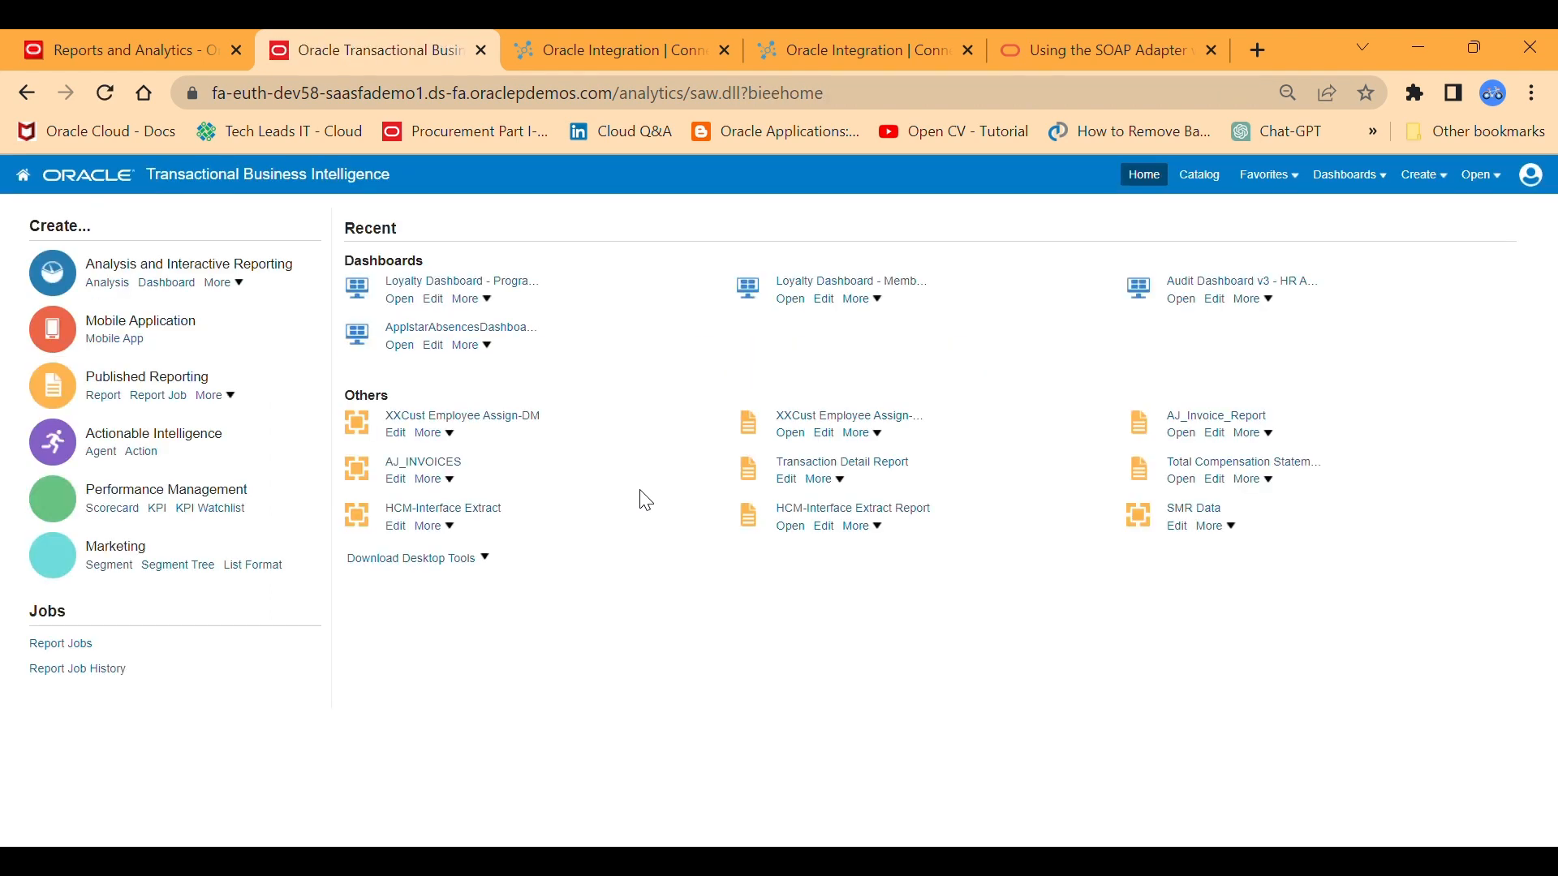
Open XXCust Employee Assign-Report for editing from the catalog and check its layout's output format in the list view.
{"action": "left_click", "coordinate": [1200, 177]}
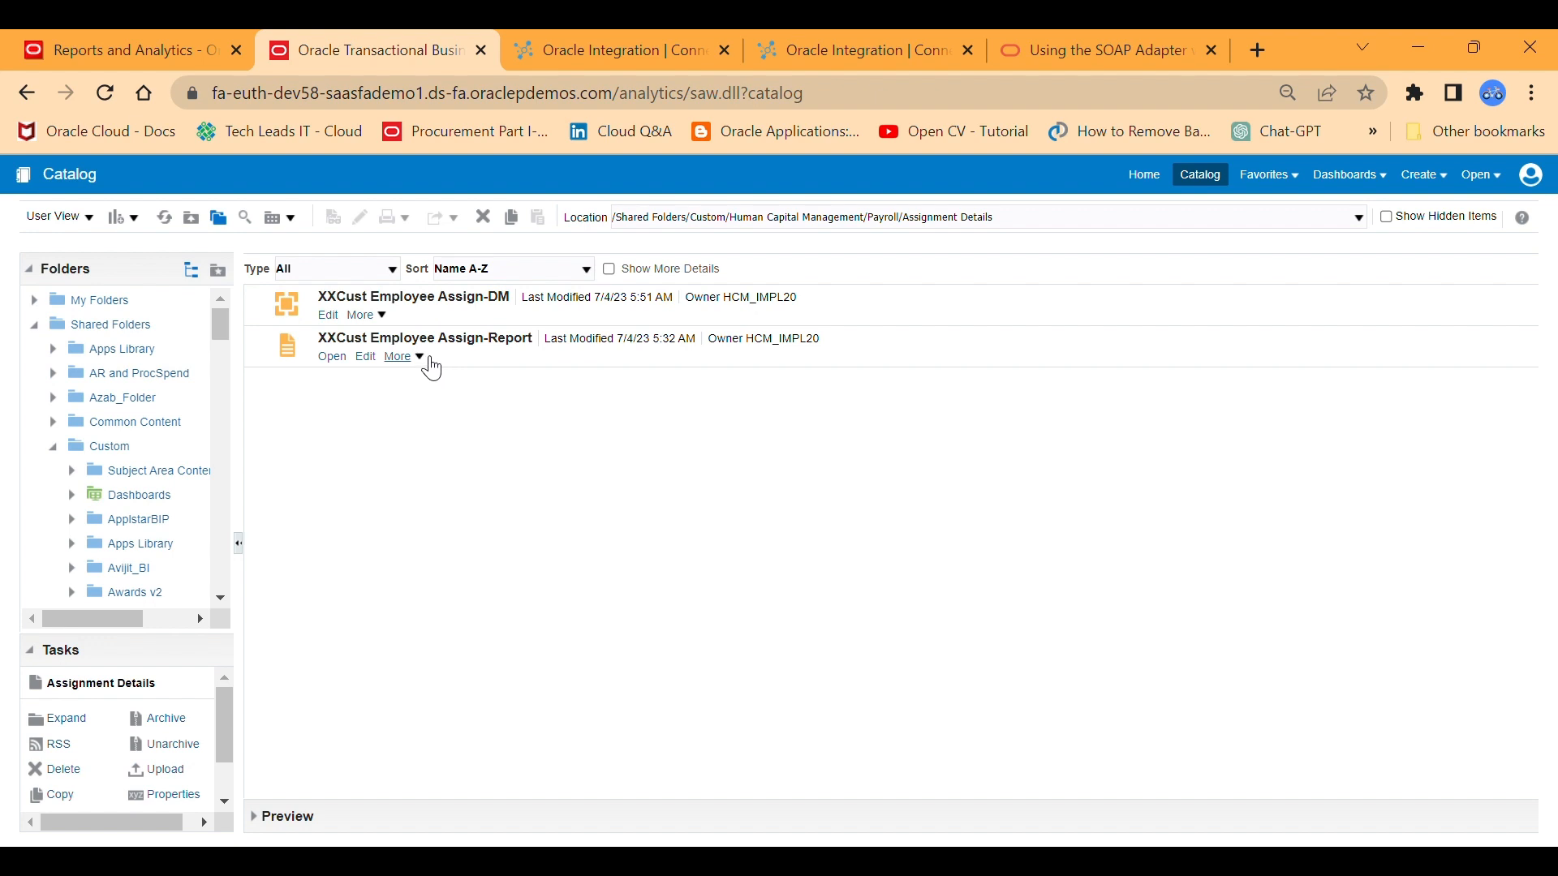
{"action": "left_click", "coordinate": [378, 364]}
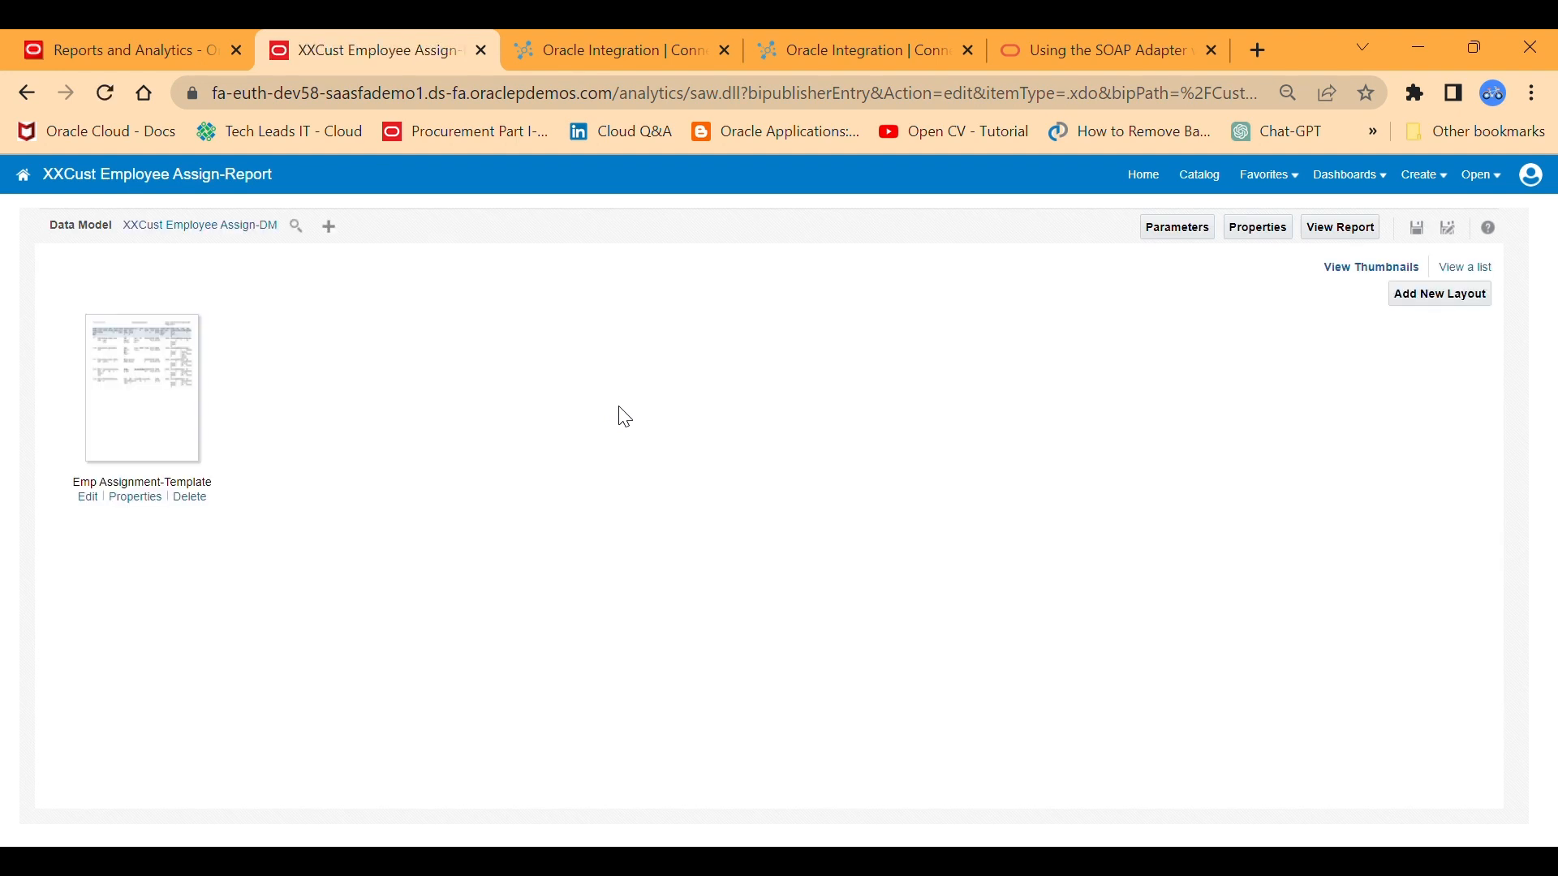
{"action": "left_click", "coordinate": [1469, 269]}
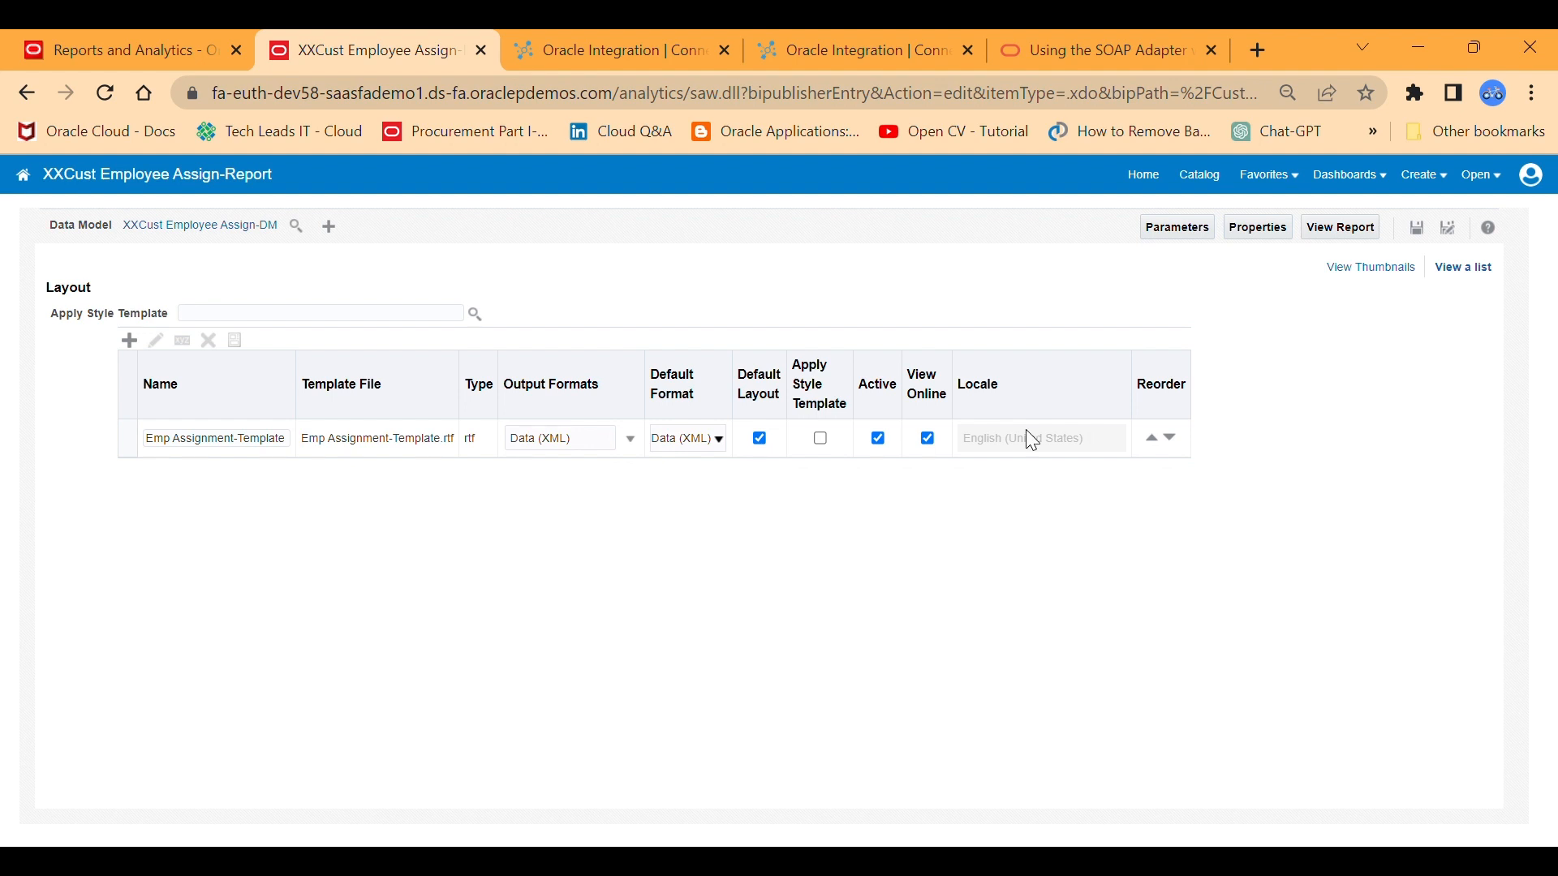
{"action": "left_click", "coordinate": [1342, 271]}
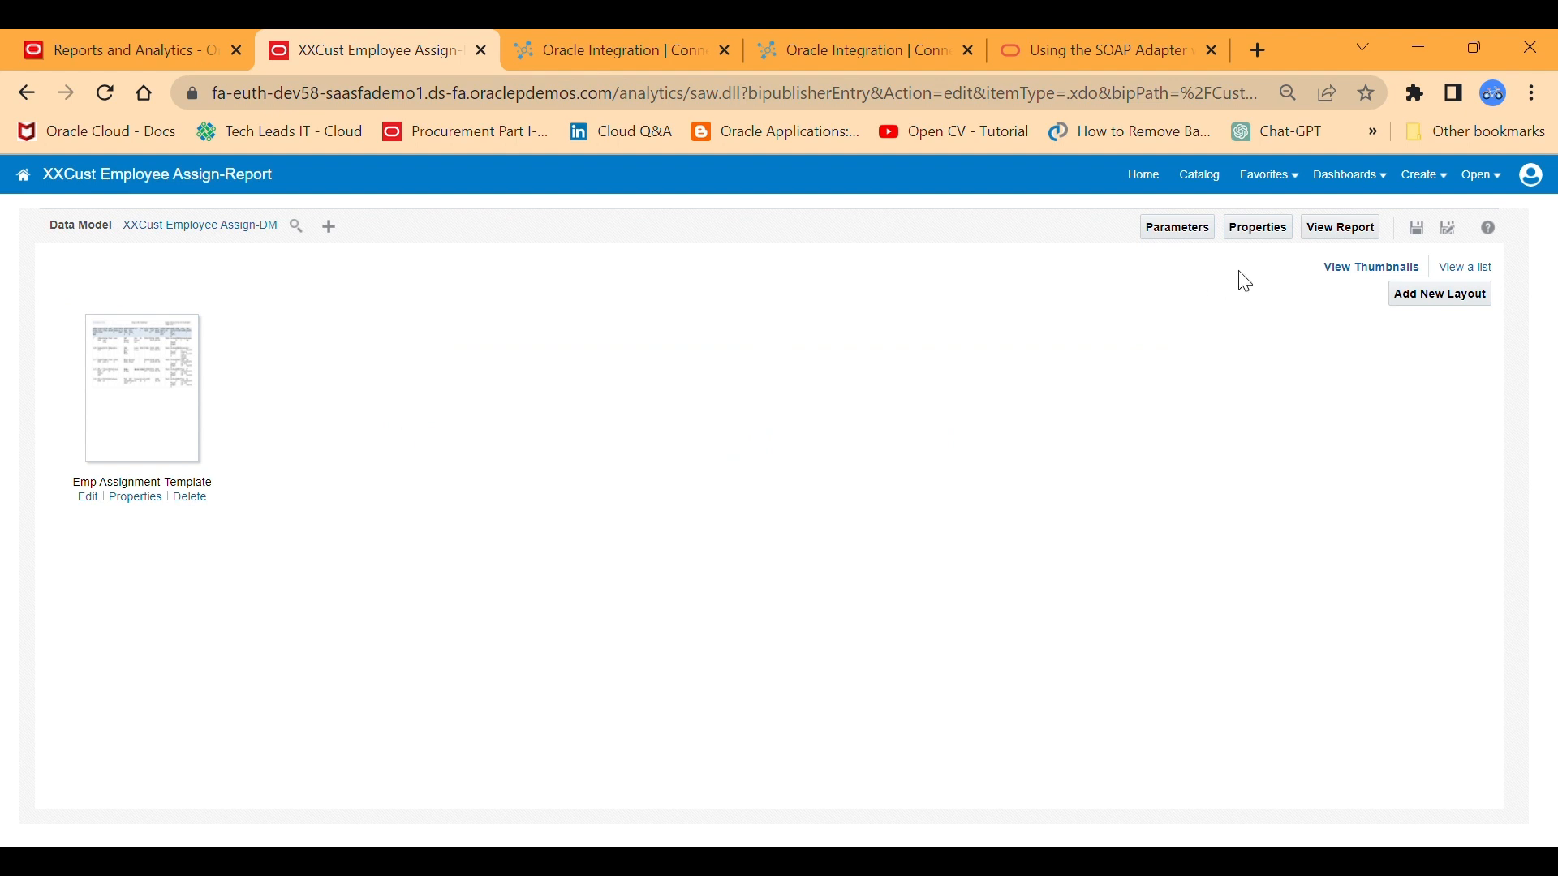
Open the scheduling page for XXCust Employee Assign-Report from the catalog and select its full report path.
{"action": "left_click", "coordinate": [1198, 180]}
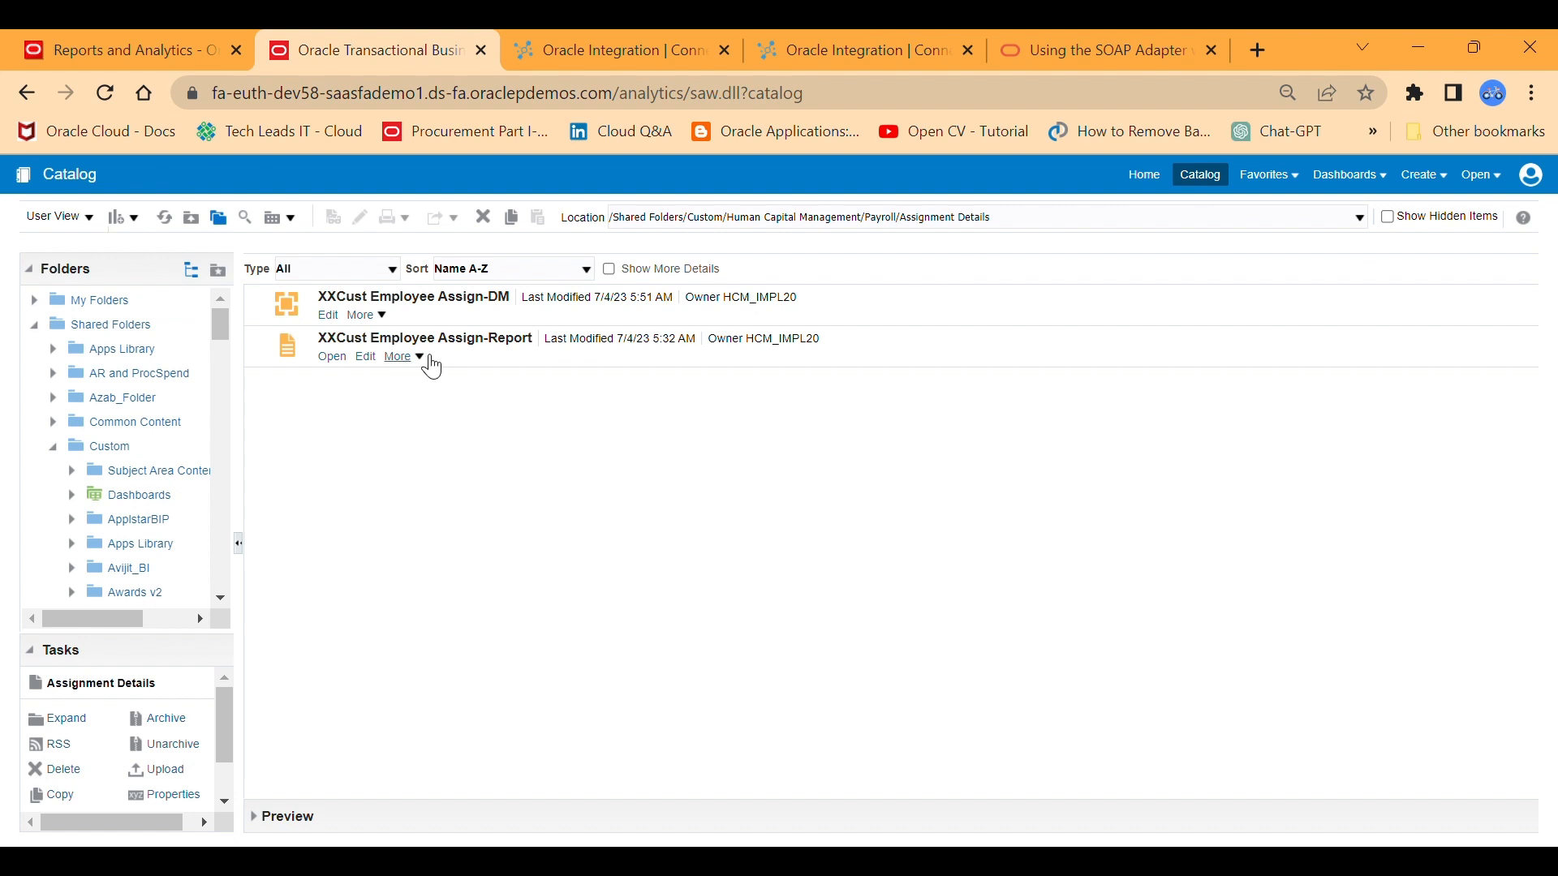
{"action": "left_click", "coordinate": [429, 359]}
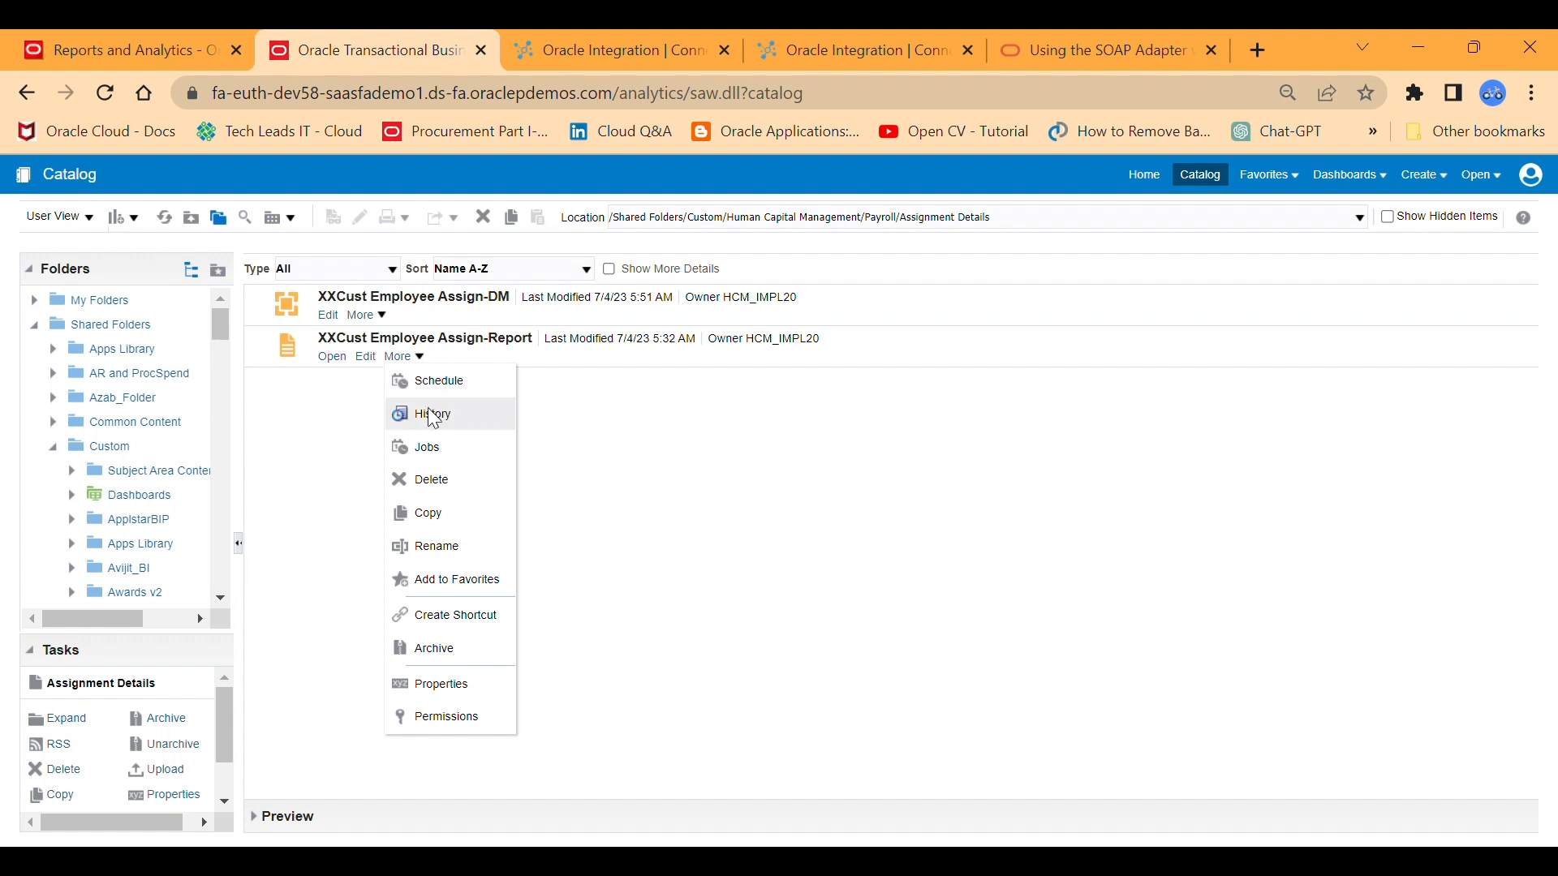
{"action": "left_click", "coordinate": [456, 388]}
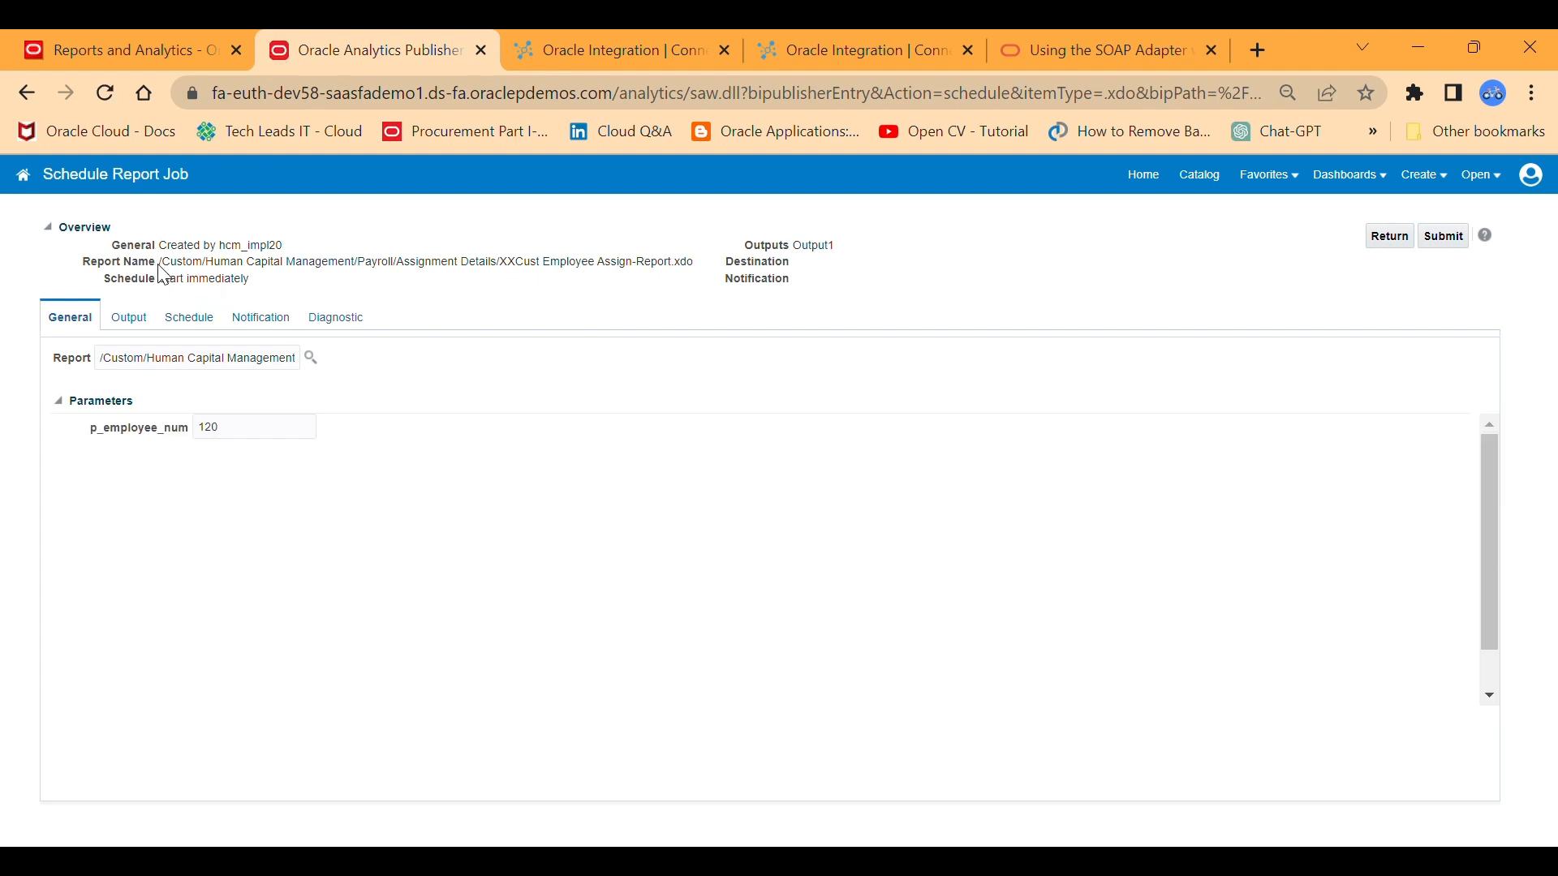
{"action": "left_click_drag", "start_coordinate": [160, 270], "coordinate": [714, 268]}
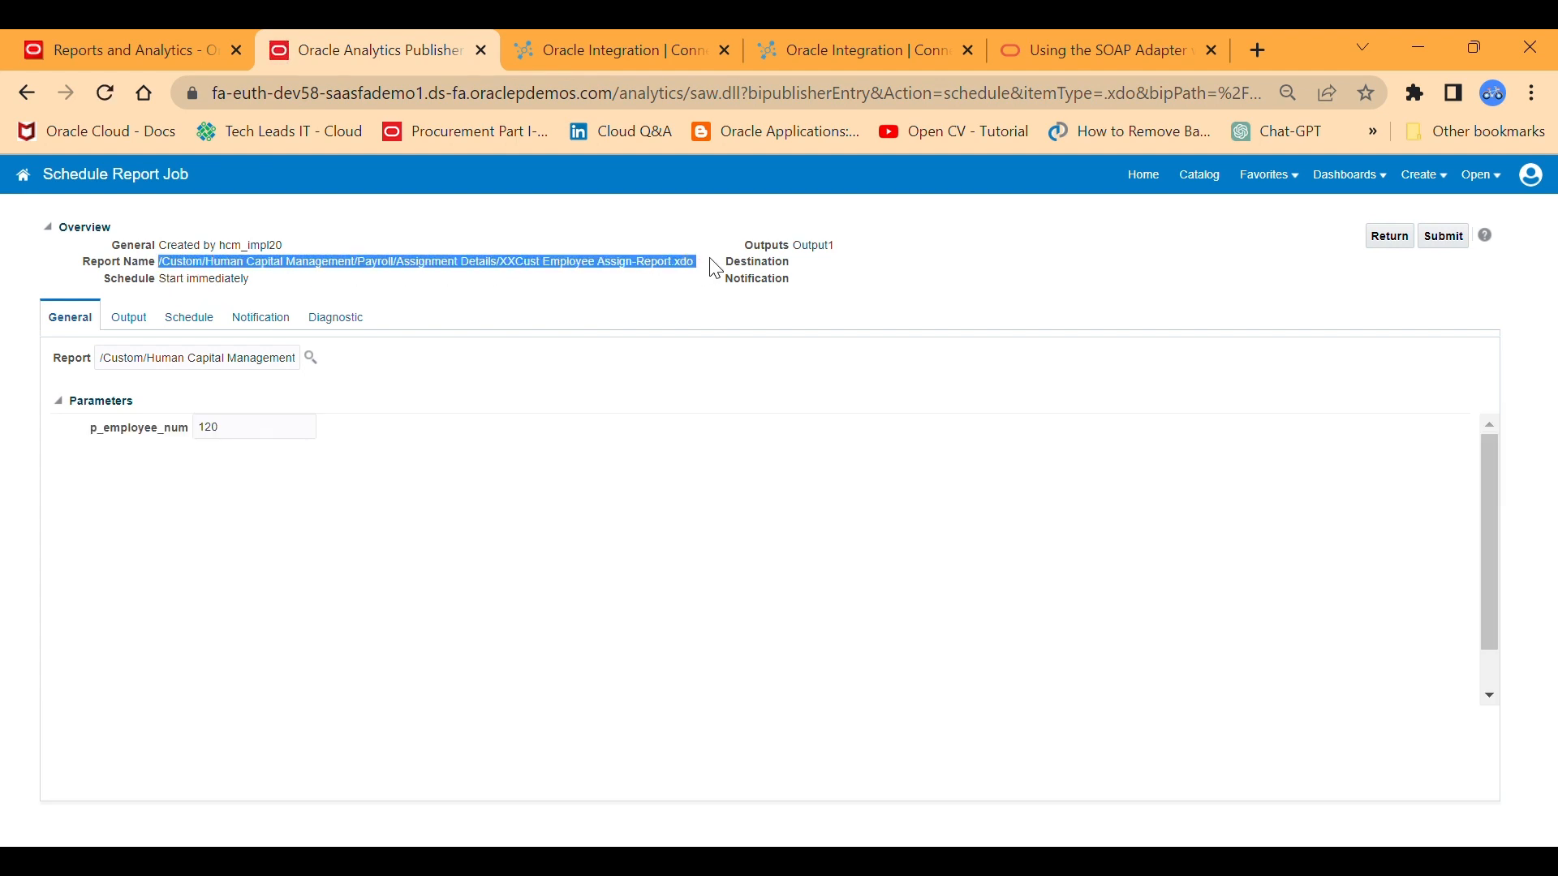
{"action": "key", "text": "alt+Tab"}
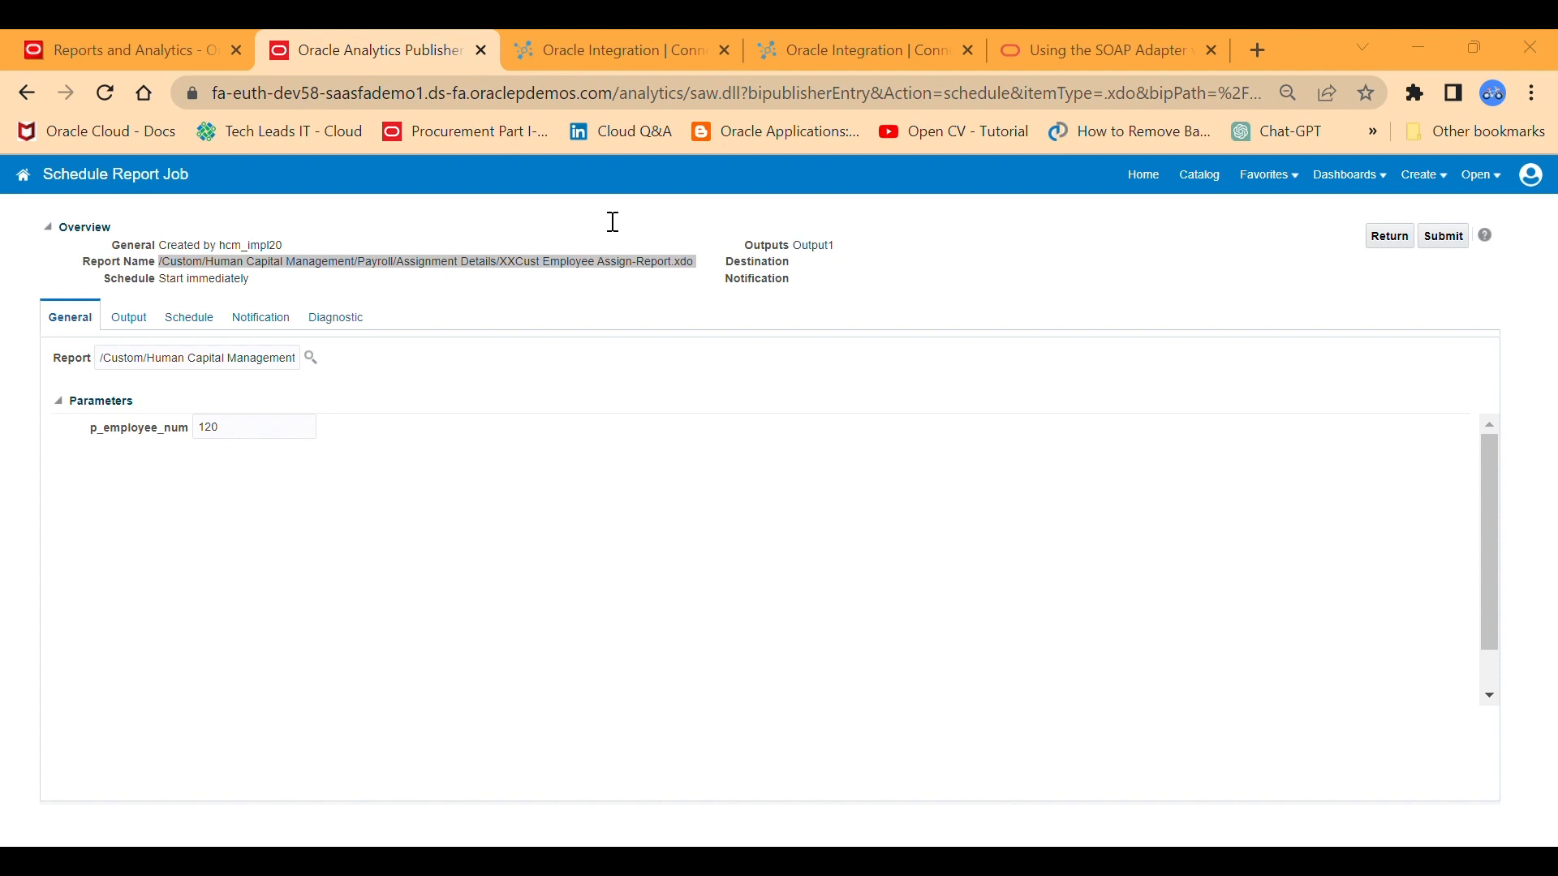
{"action": "key", "text": "alt+Tab"}
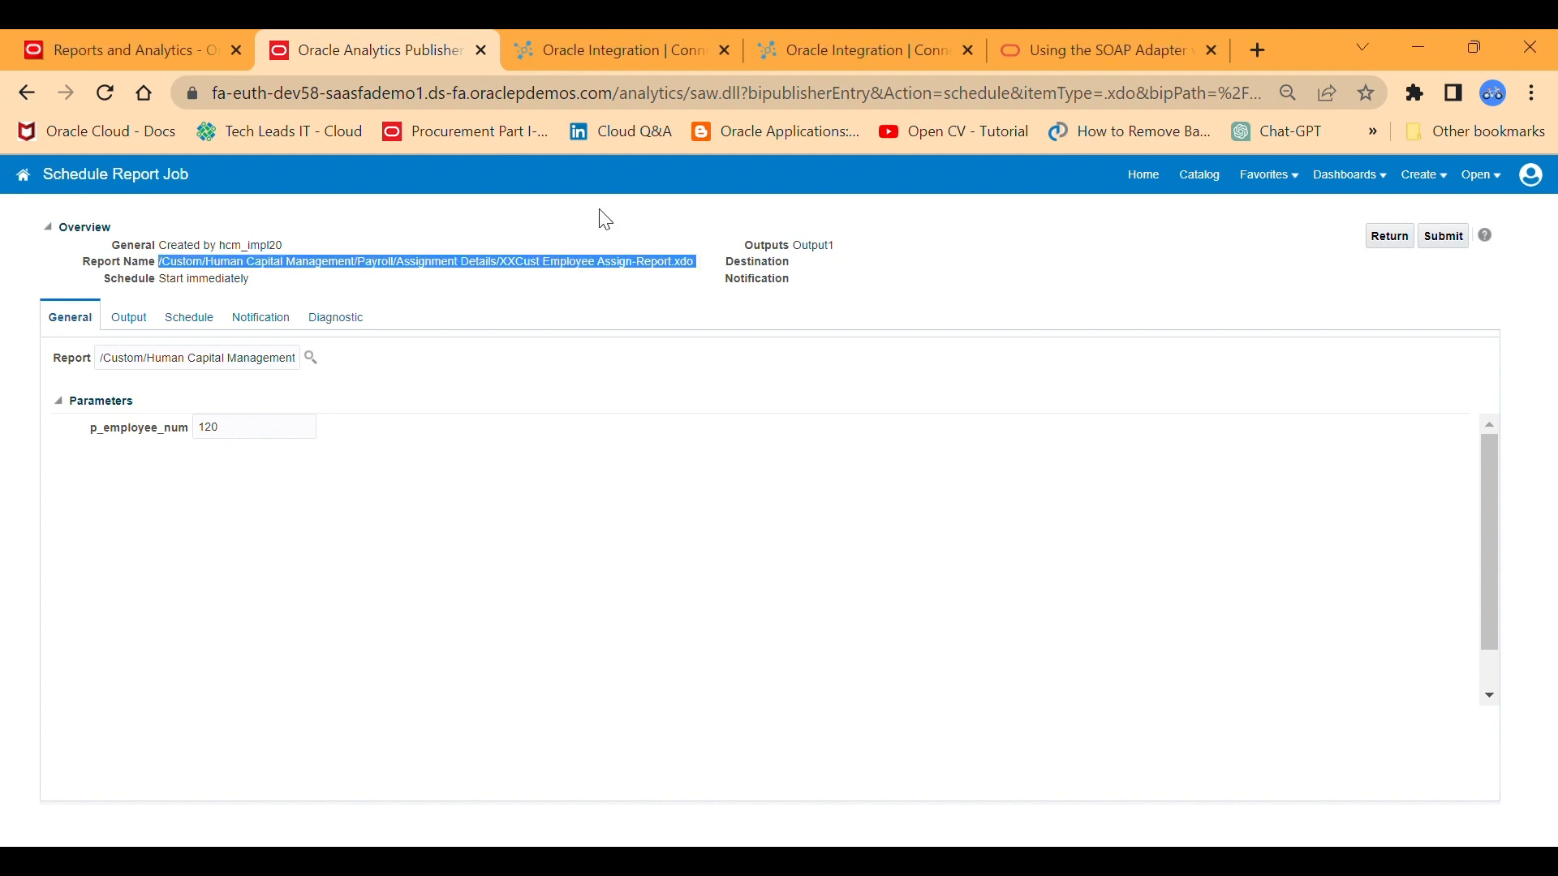
Run XXCust Employee Assign-Report from the catalog and export its data as an XML file.
{"action": "left_click", "coordinate": [1215, 193]}
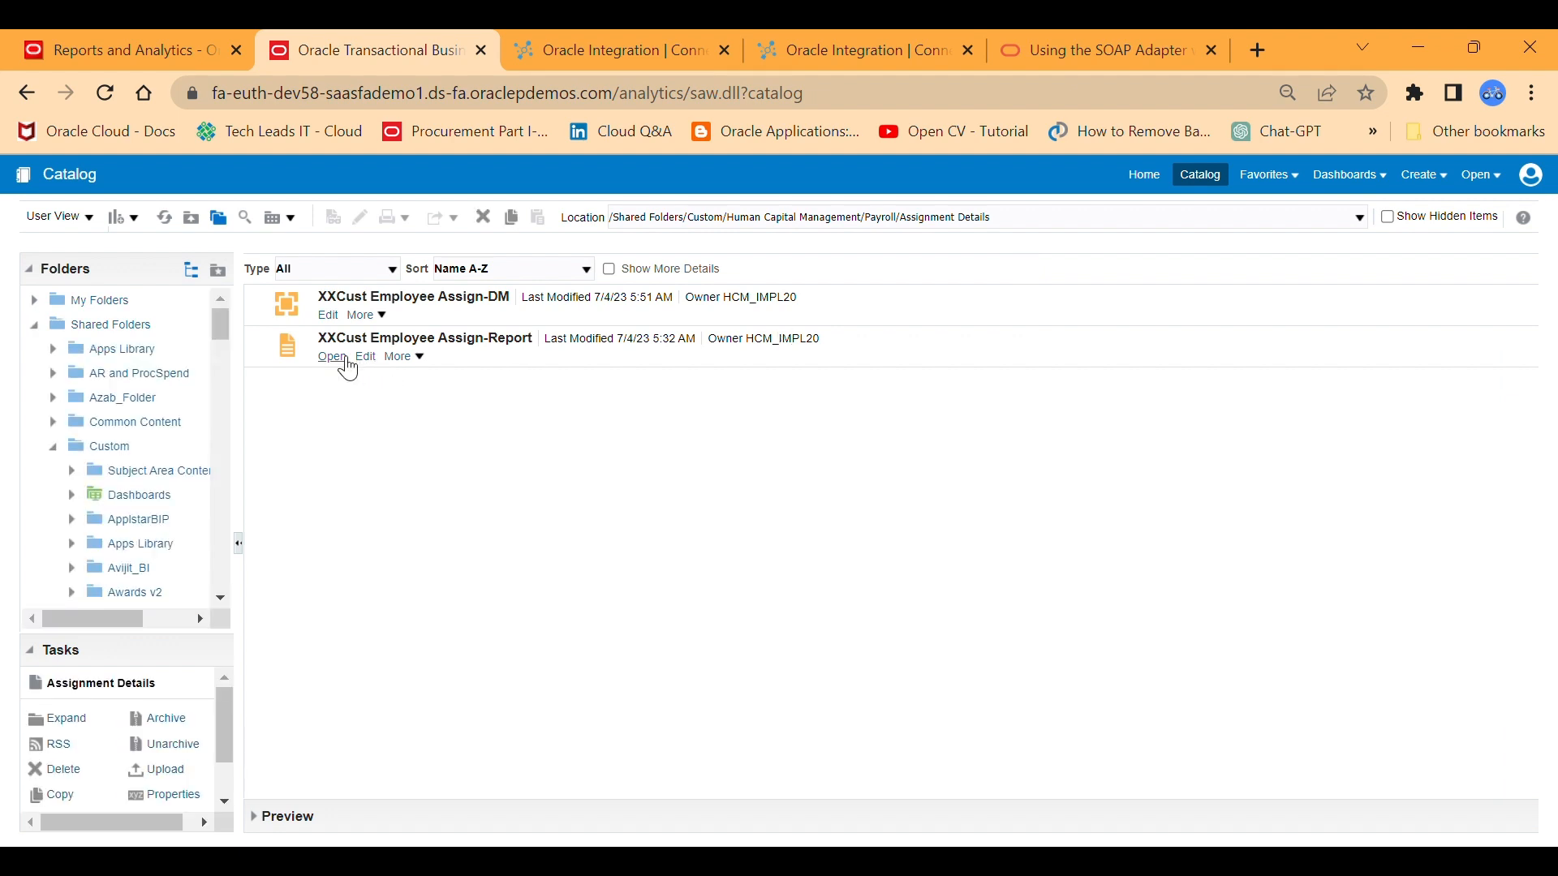
{"action": "left_click", "coordinate": [346, 362]}
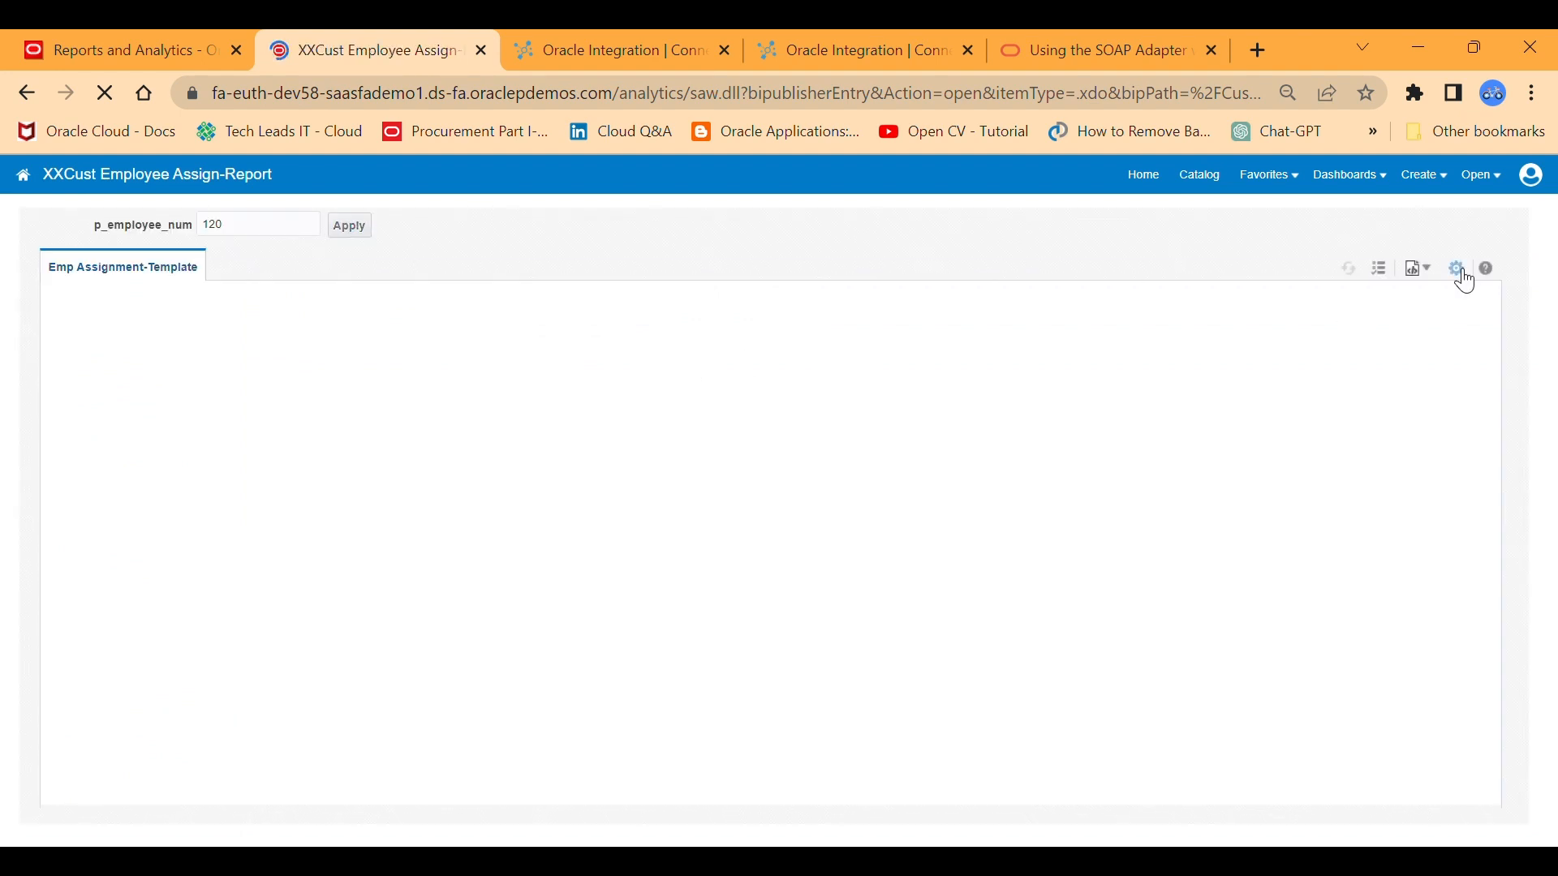
{"action": "left_click", "coordinate": [1461, 274]}
{"action": "mouse_move", "coordinate": [1390, 365]}
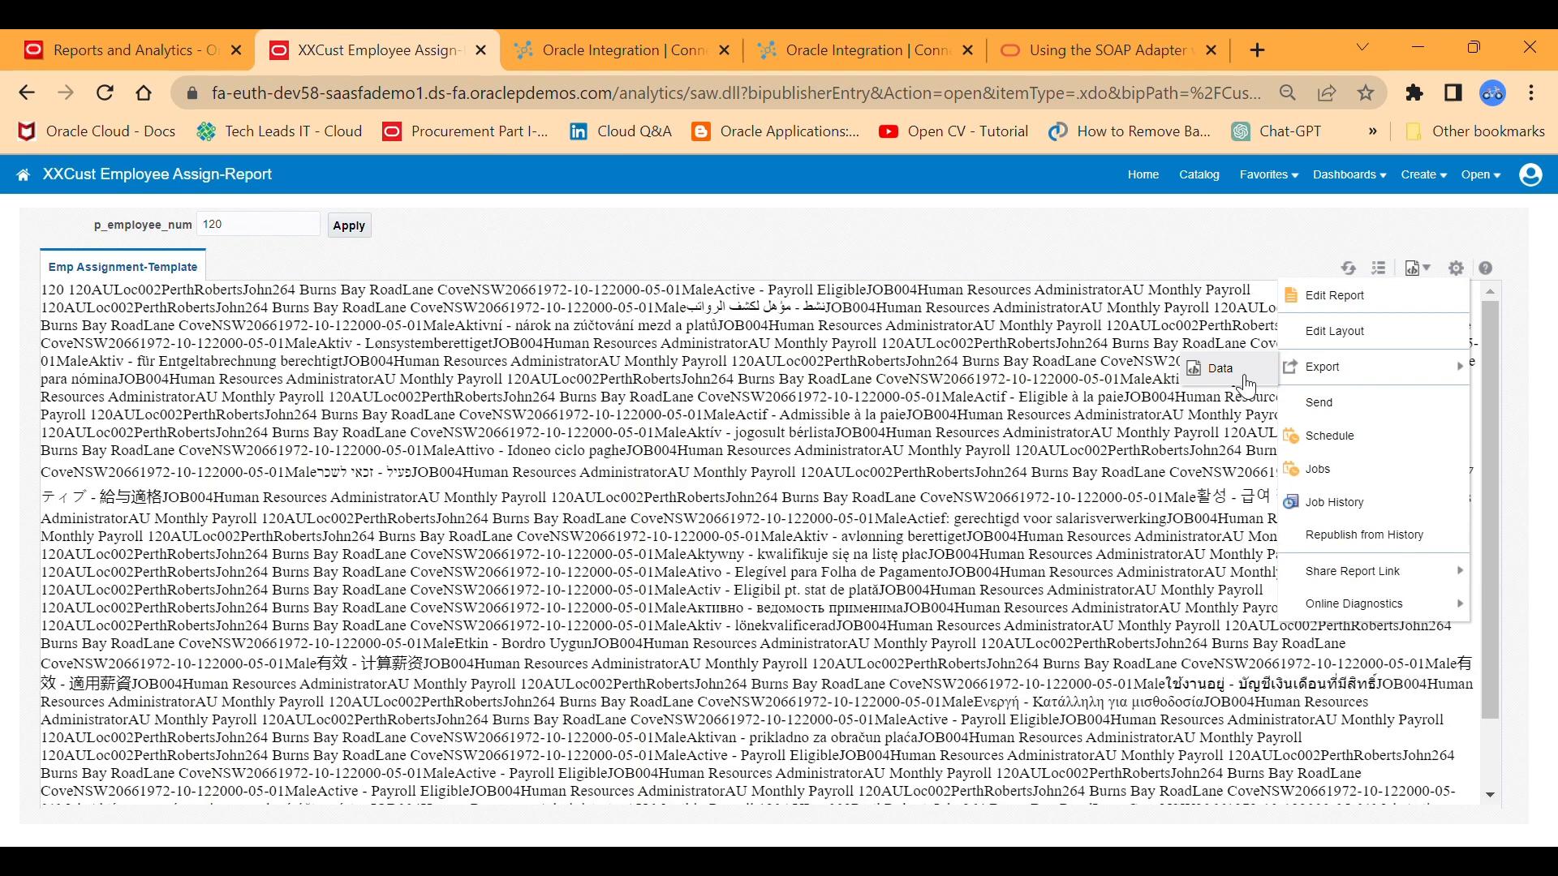
{"action": "left_click", "coordinate": [1245, 380]}
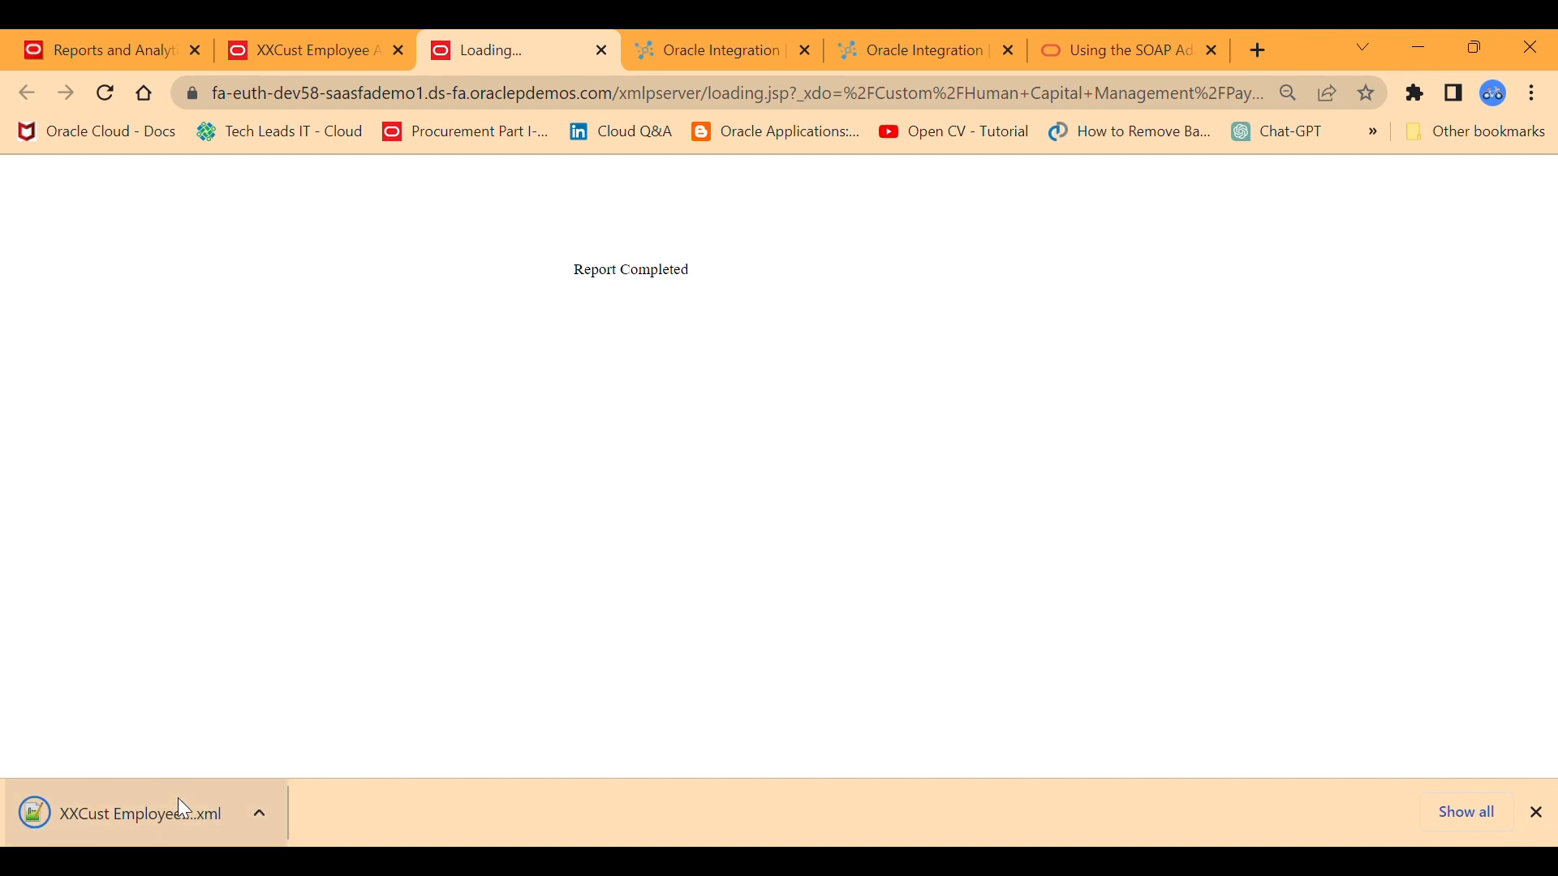
Open the downloaded XXCust Employee XML file to examine the exported data, and close the completed export page.
{"action": "left_click", "coordinate": [126, 795]}
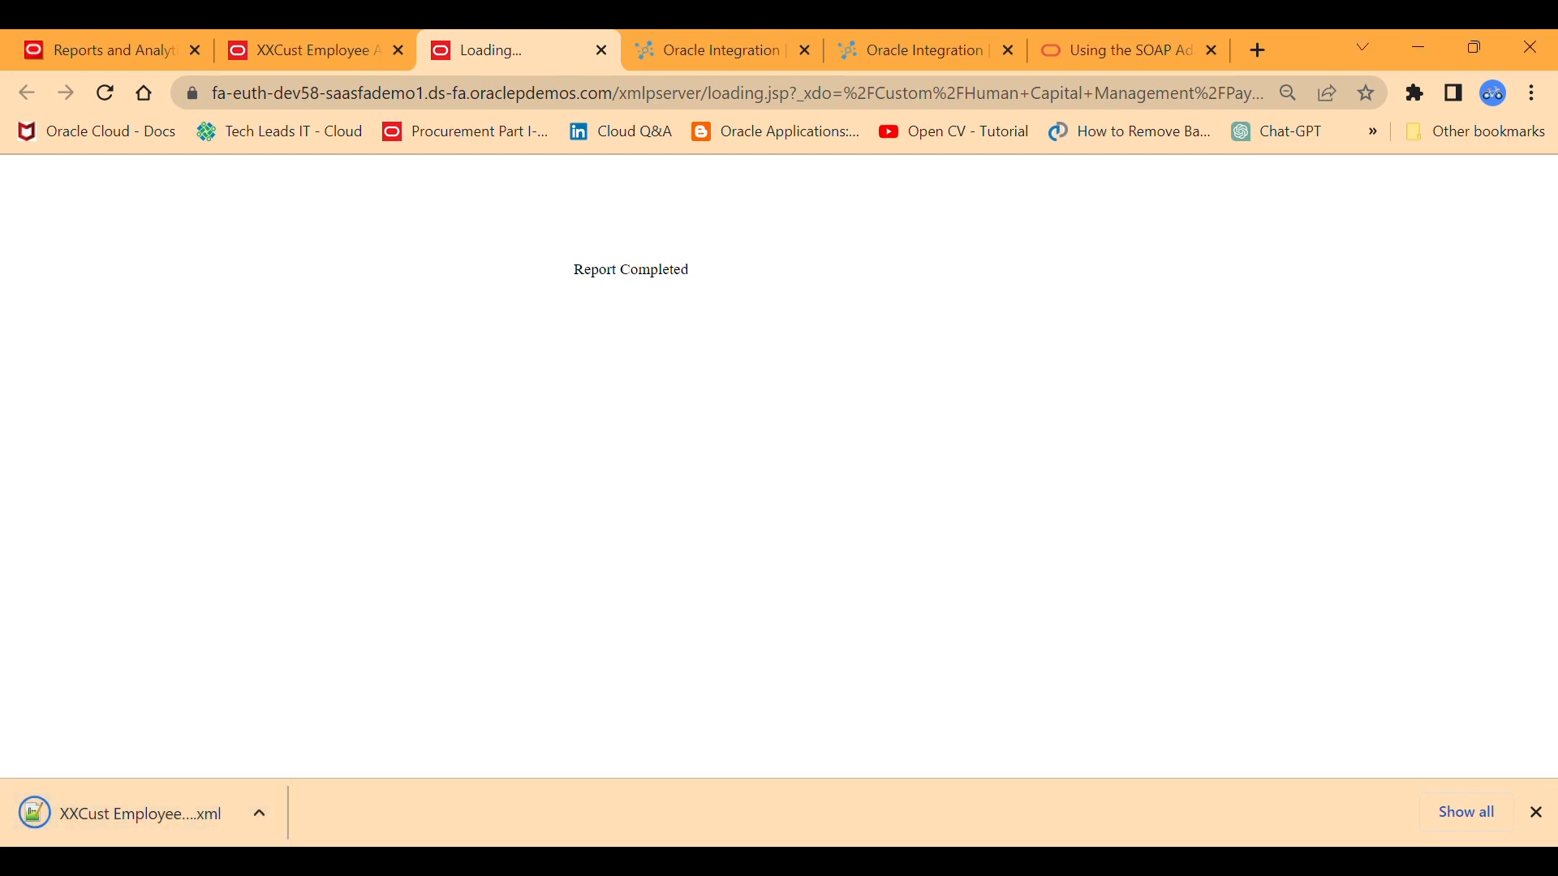
{"action": "left_click", "coordinate": [136, 808]}
{"action": "left_click", "coordinate": [119, 818]}
{"action": "left_click", "coordinate": [260, 813]}
{"action": "left_click", "coordinate": [388, 711]}
{"action": "left_click", "coordinate": [258, 811]}
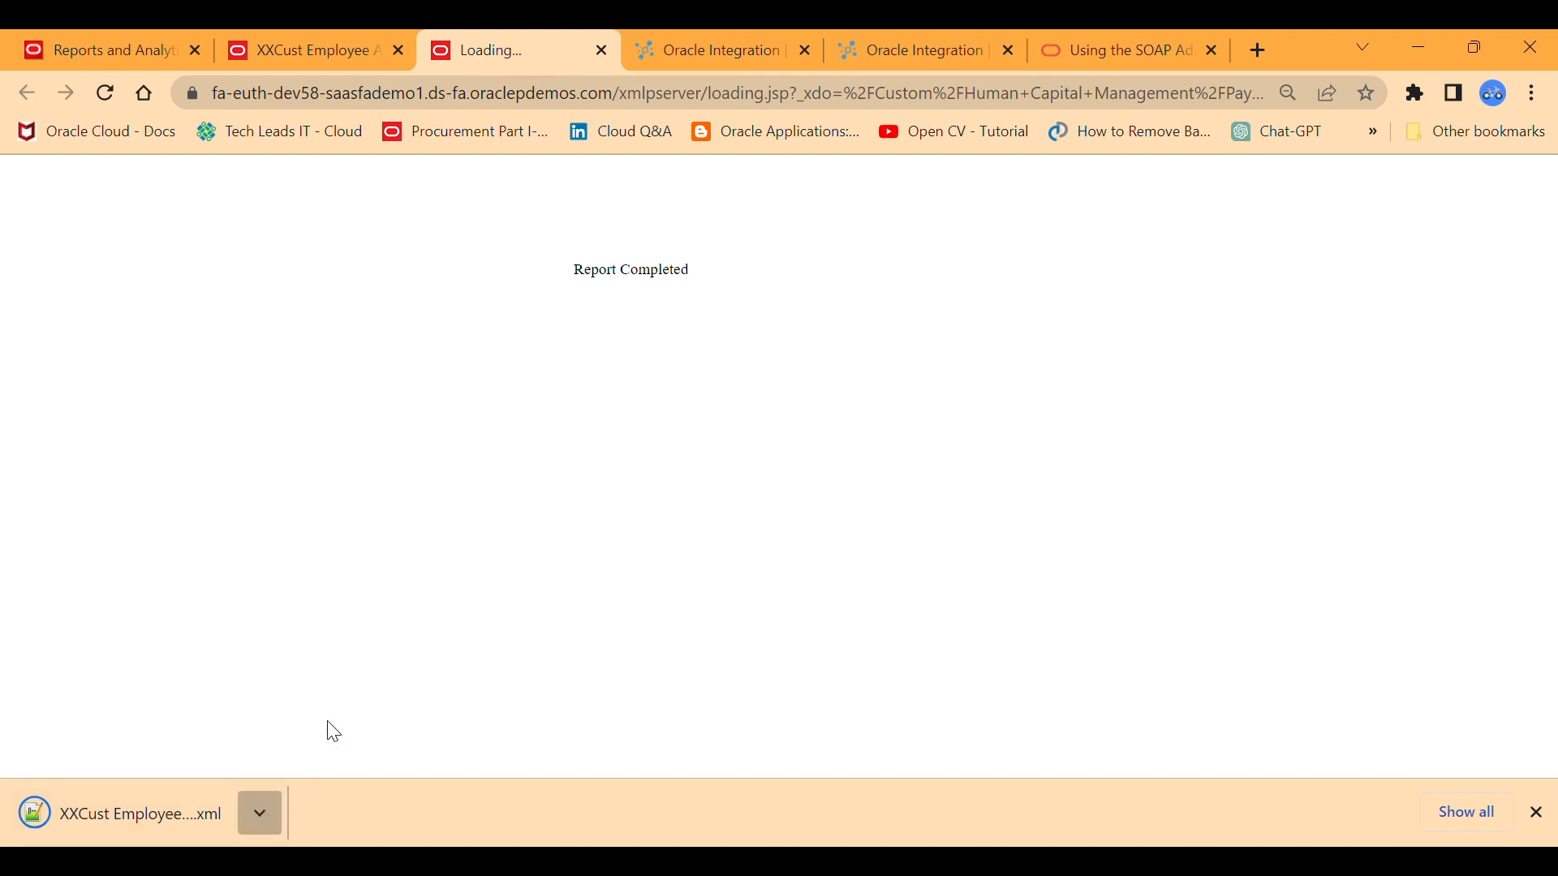
{"action": "left_click", "coordinate": [381, 702]}
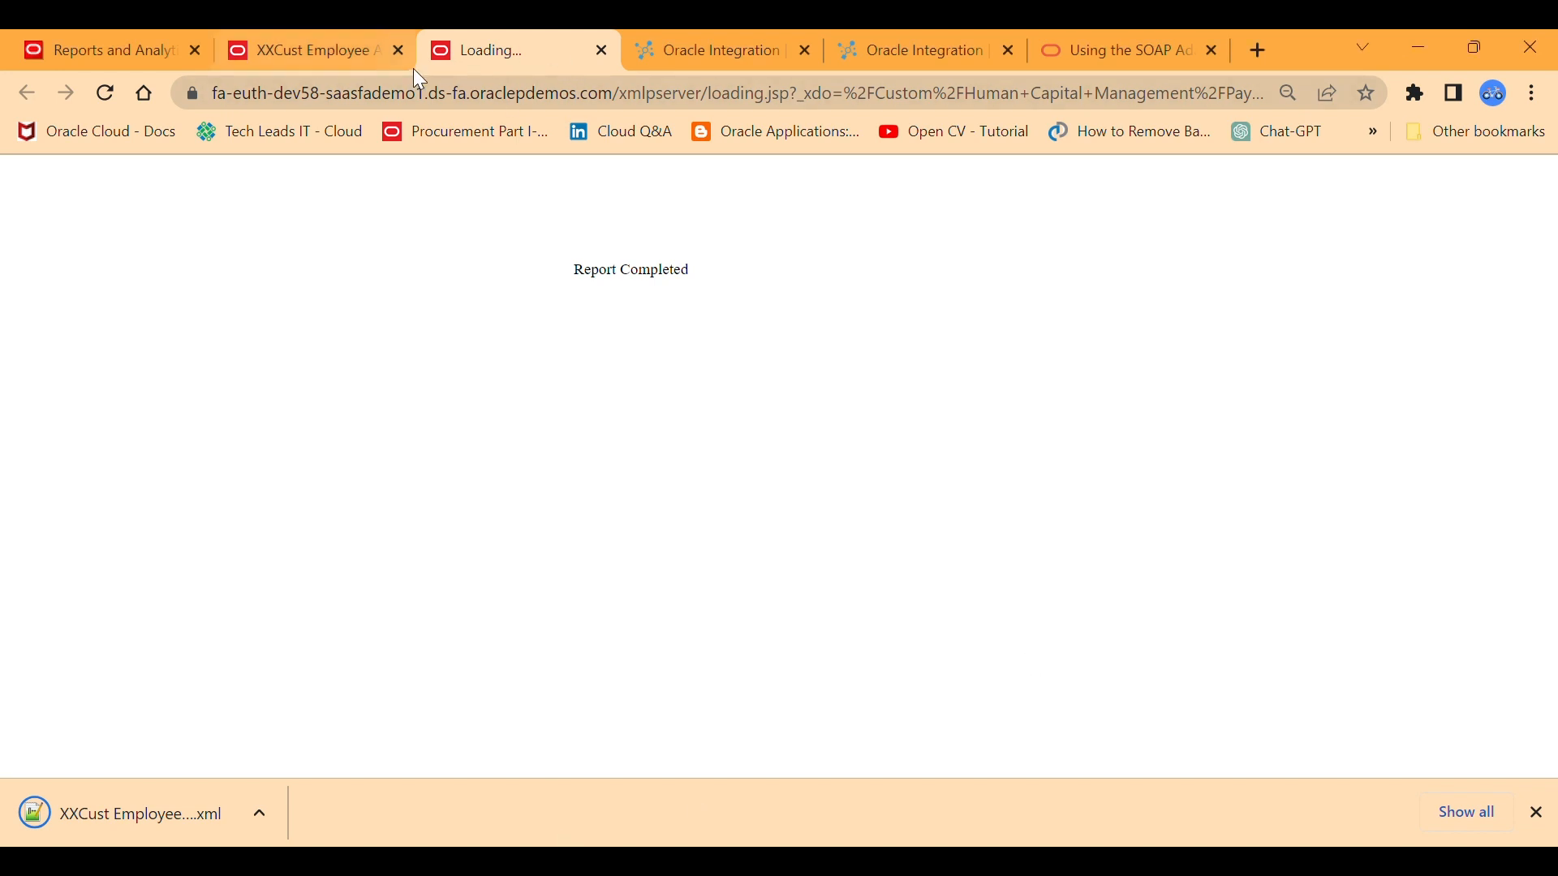
{"action": "left_click", "coordinate": [601, 50]}
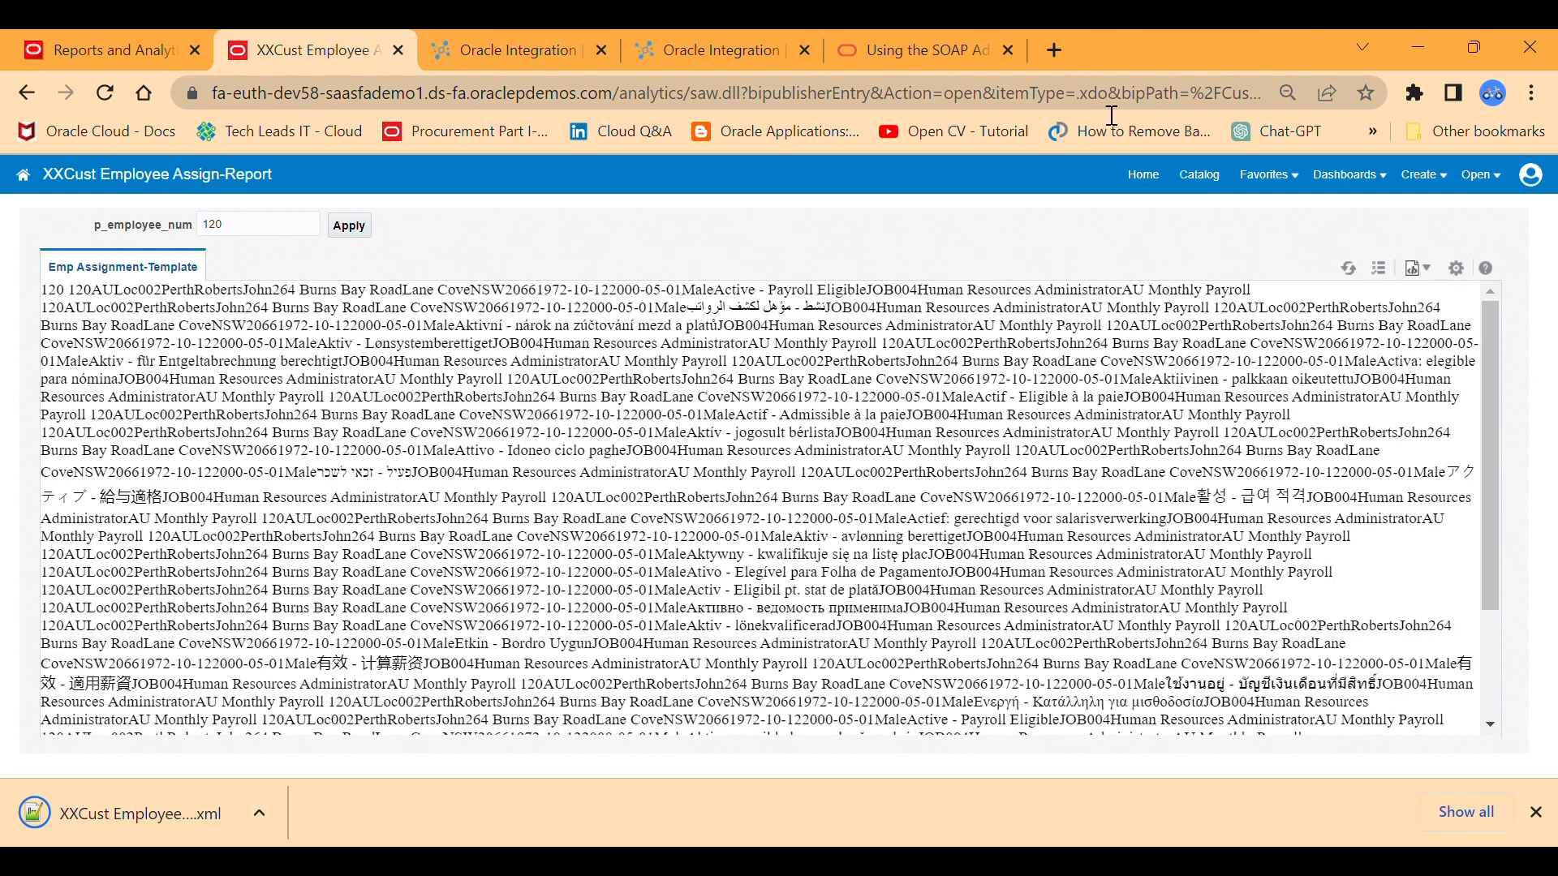
Return to the report catalog, switch to the Oracle Integration connections page, and choose the REST adapter for a new connection.
{"action": "left_click", "coordinate": [1207, 184]}
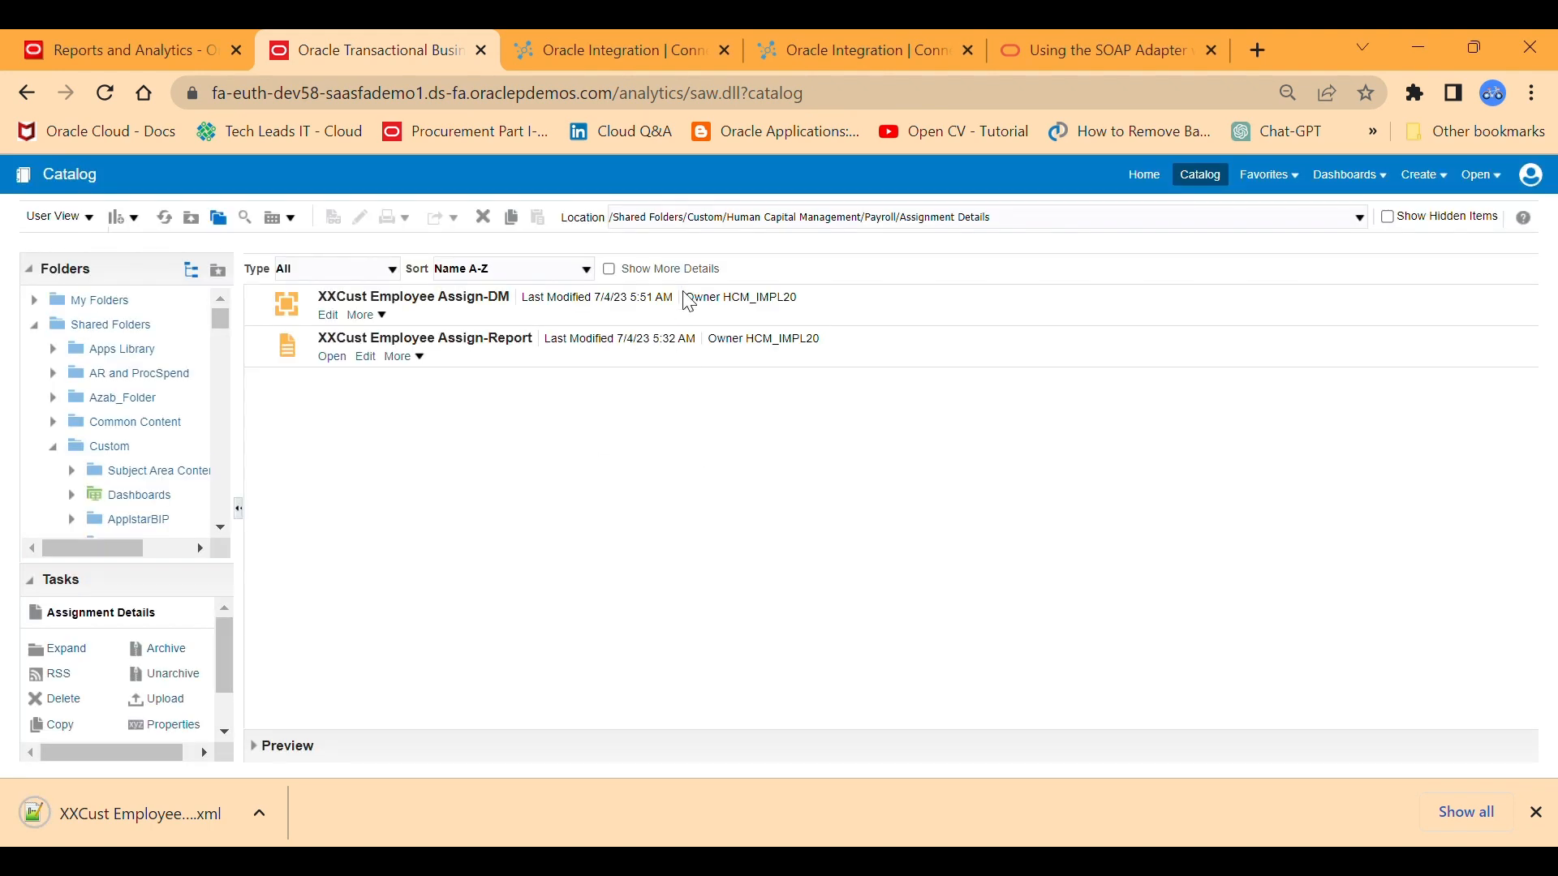
{"action": "left_click", "coordinate": [821, 52]}
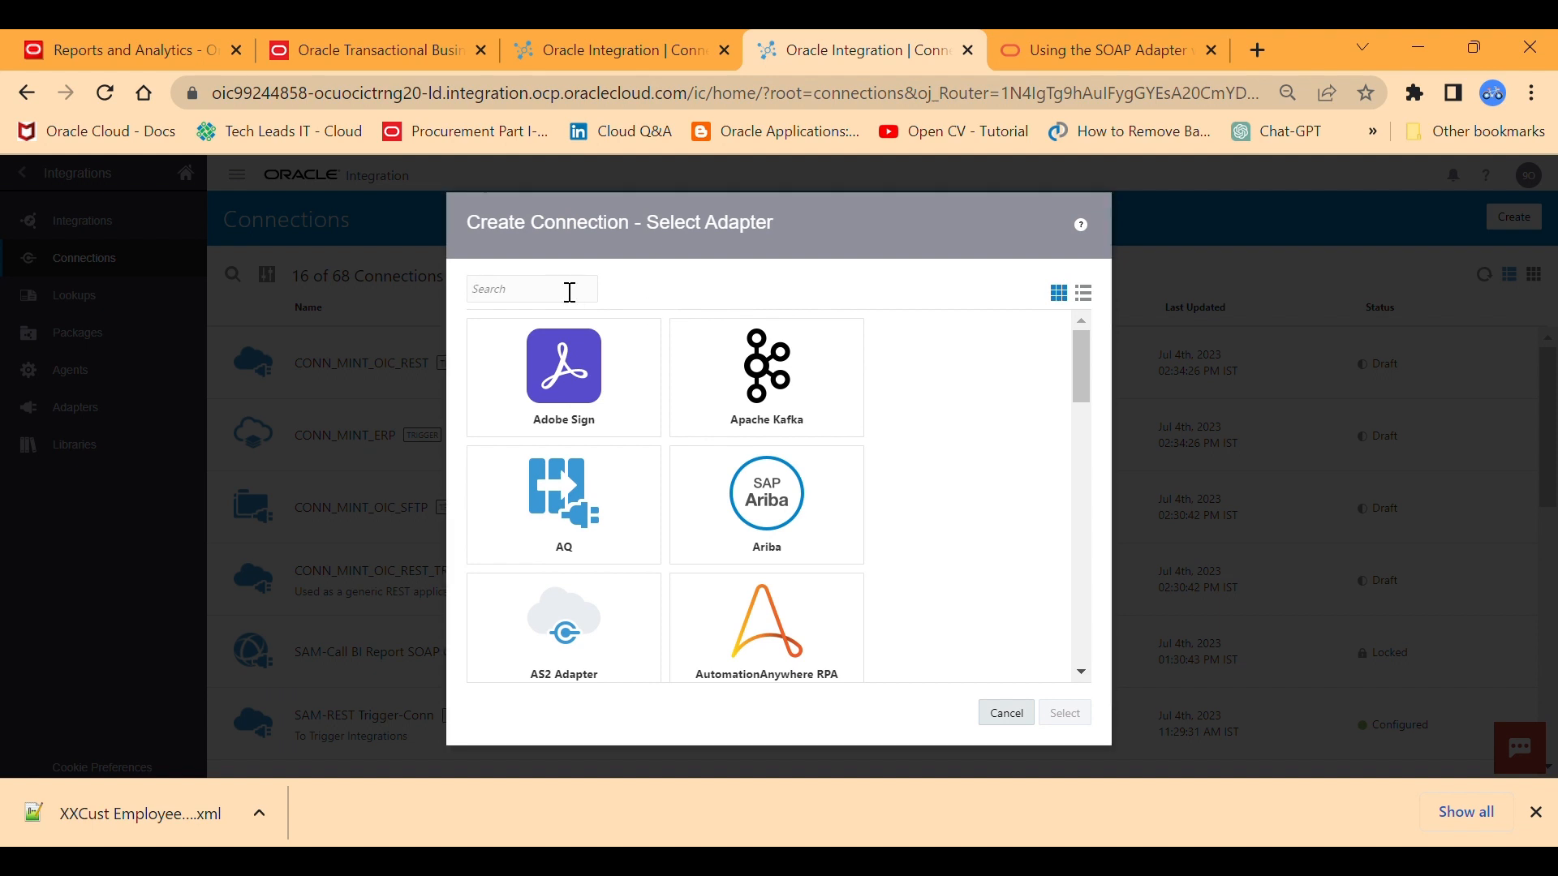
{"action": "type", "text": "REST"}
{"action": "left_click", "coordinate": [537, 432]}
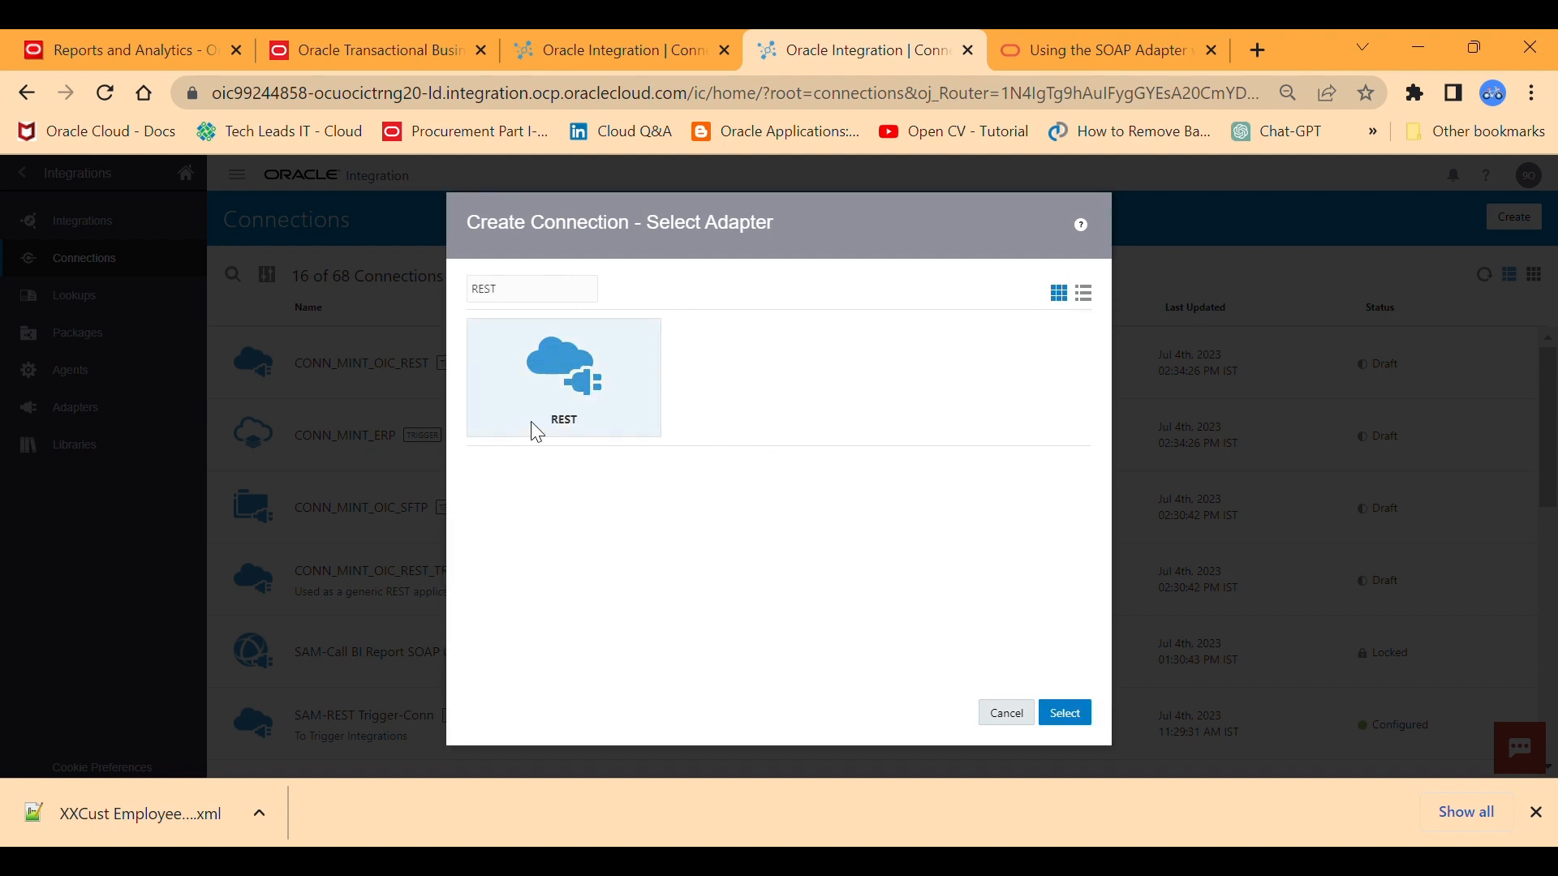
{"action": "left_click", "coordinate": [566, 395]}
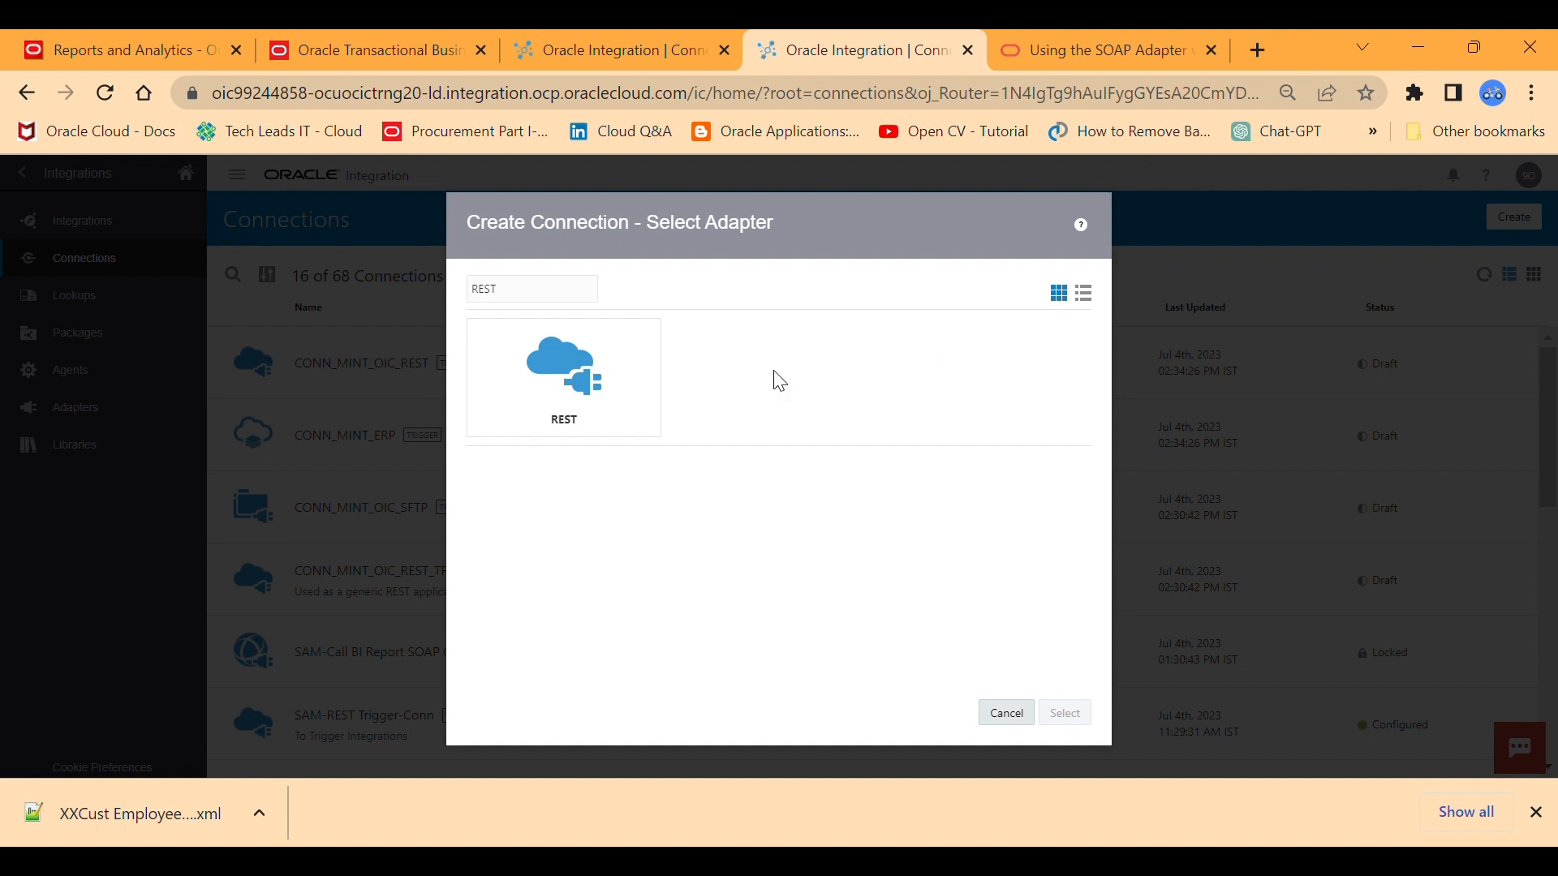
{"action": "left_click", "coordinate": [542, 373]}
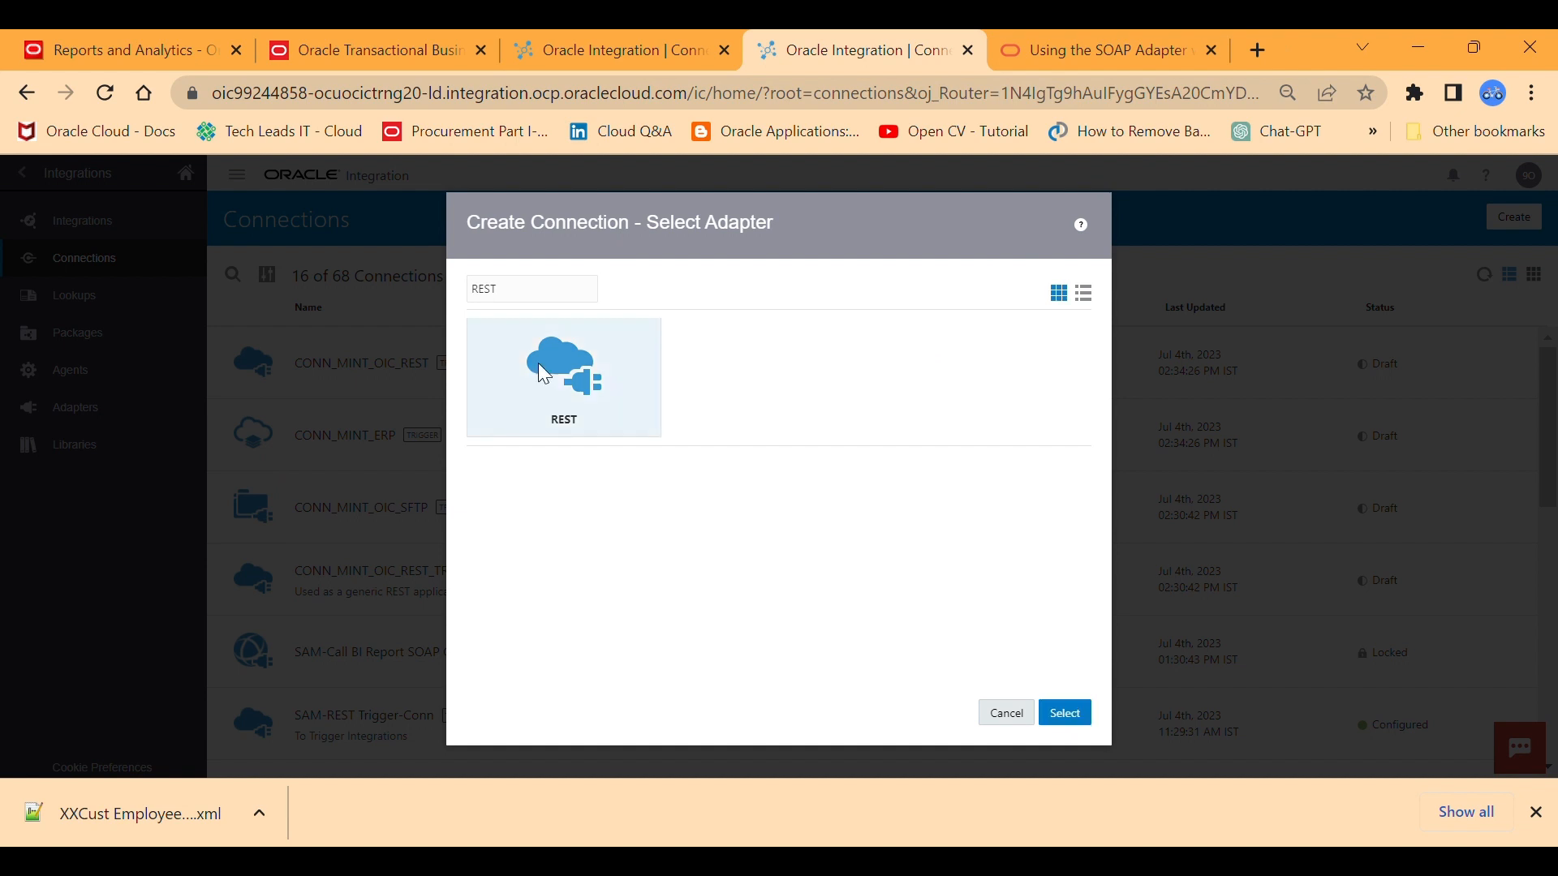
{"action": "left_click", "coordinate": [1065, 713]}
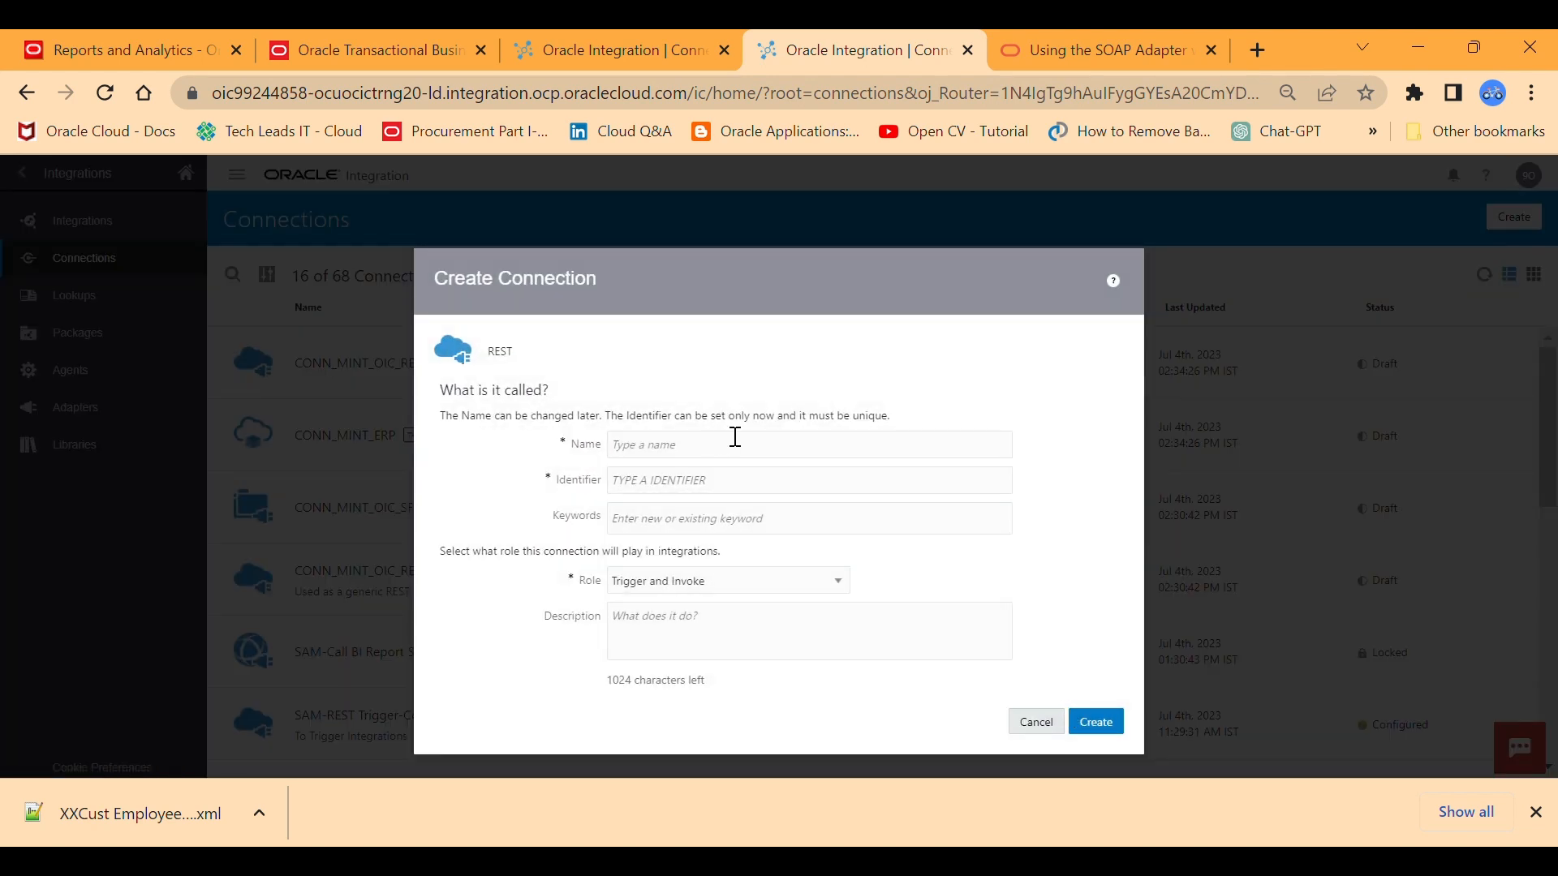
Create the REST connection with the name SAM-REST_API and the Trigger role.
{"action": "left_click", "coordinate": [669, 456]}
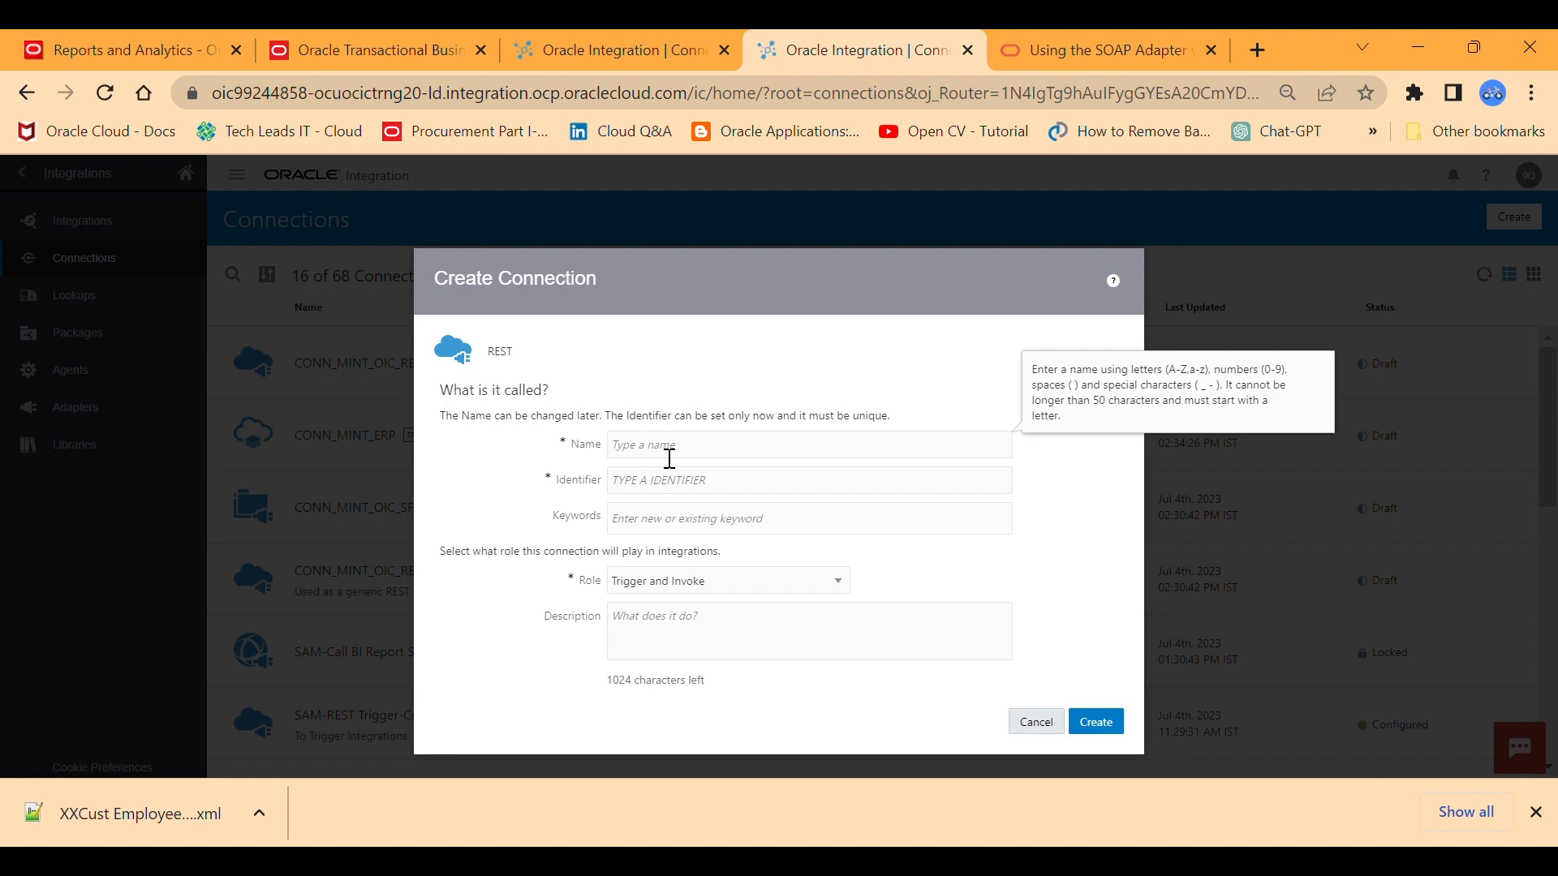
{"action": "type", "text": "SAM-REST"}
{"action": "type", "text": "_API"}
{"action": "left_click", "coordinate": [717, 586]}
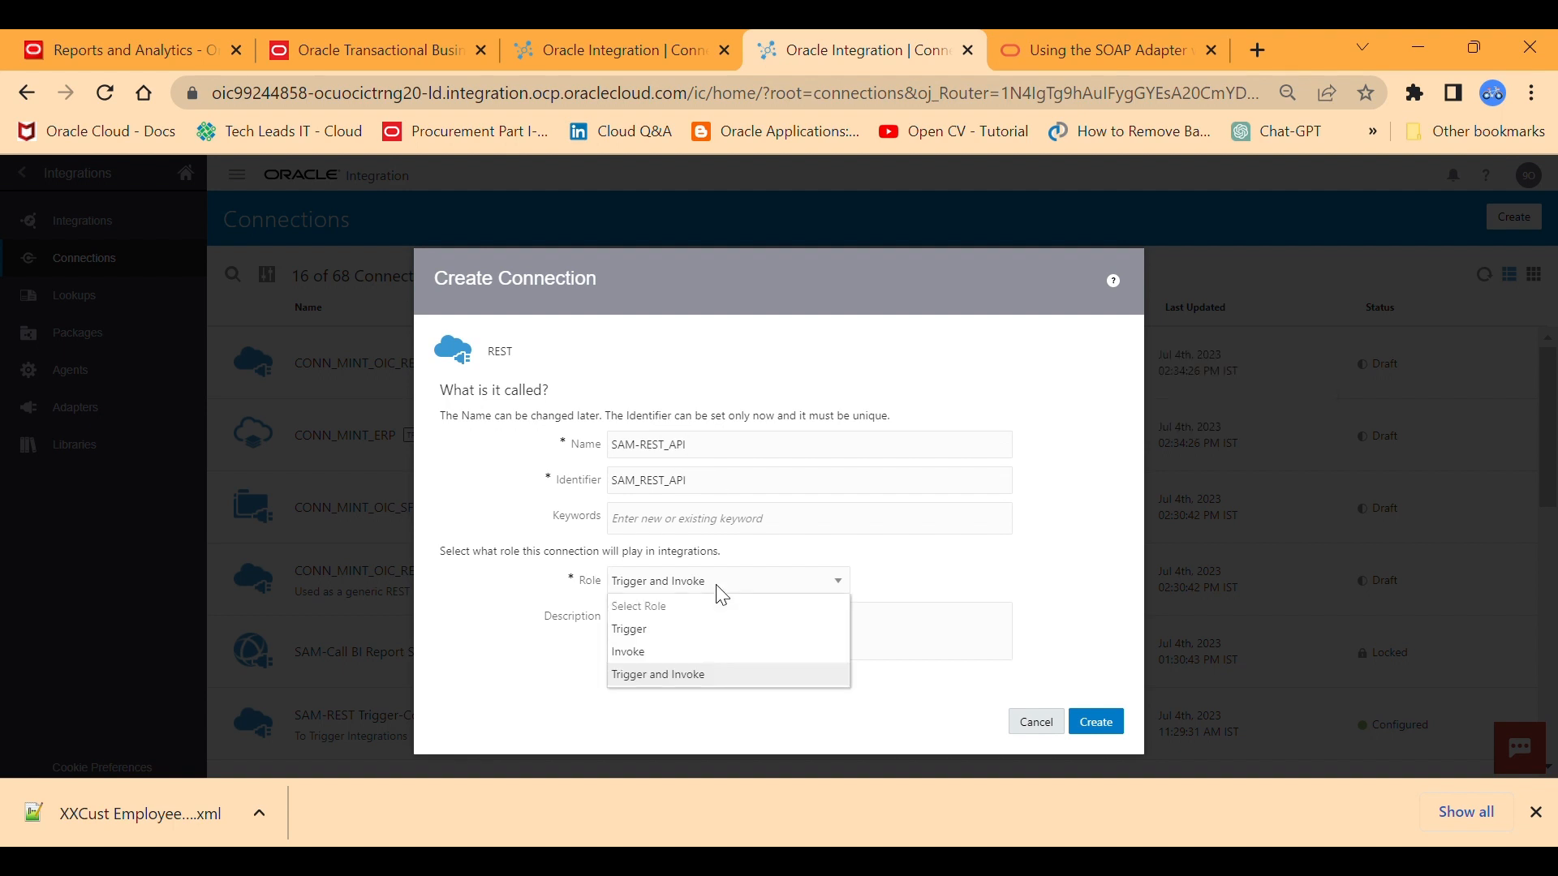
{"action": "left_click", "coordinate": [652, 632]}
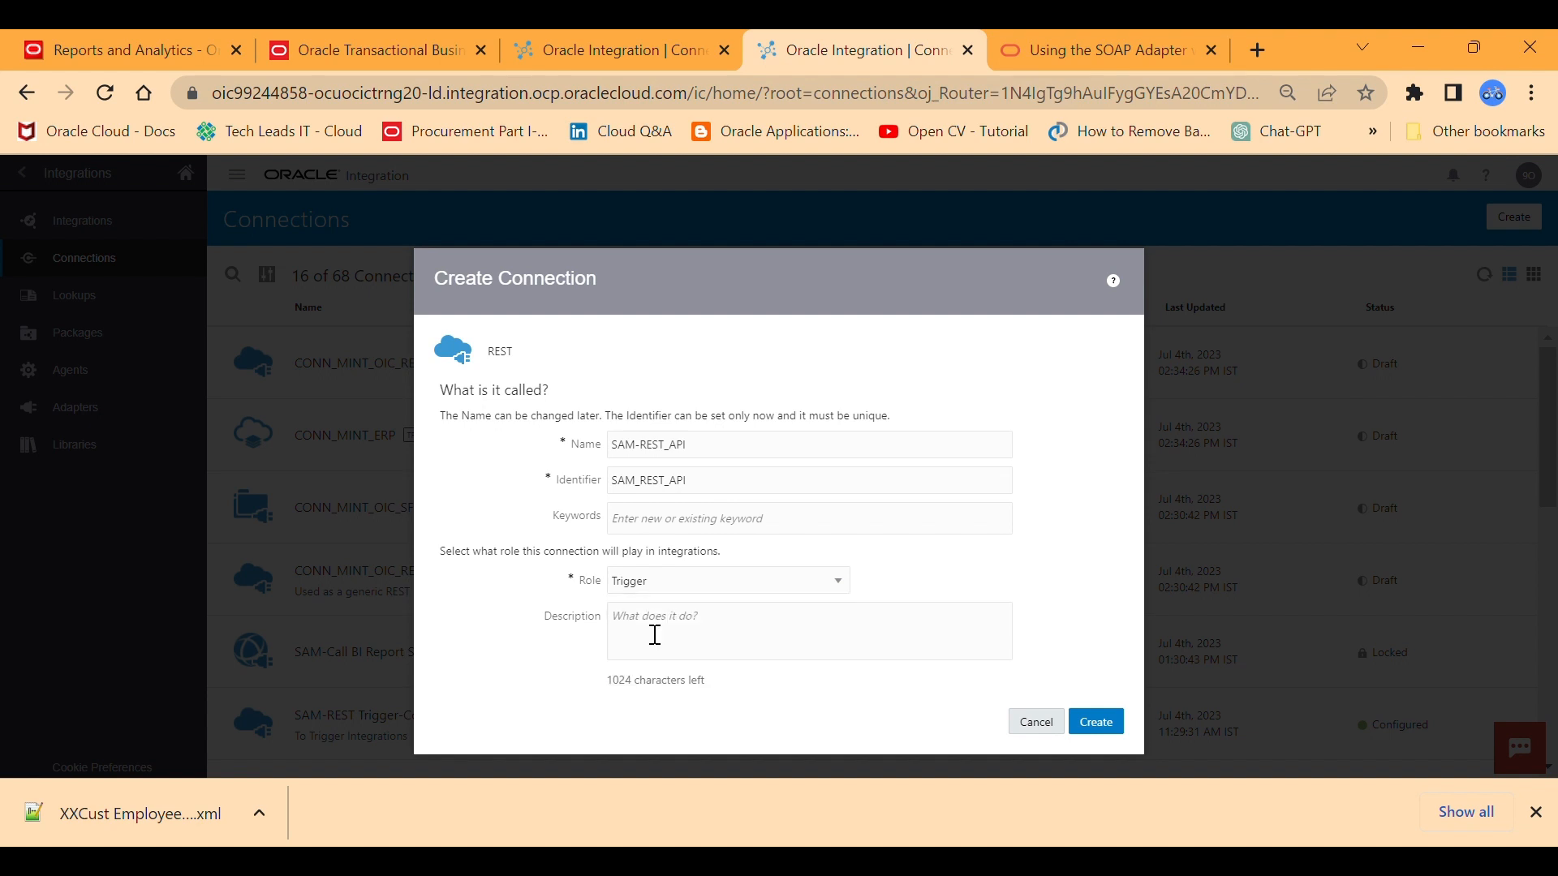
{"action": "left_click", "coordinate": [665, 526]}
{"action": "left_click", "coordinate": [665, 526]}
{"action": "left_click", "coordinate": [714, 644]}
{"action": "left_click", "coordinate": [1090, 718]}
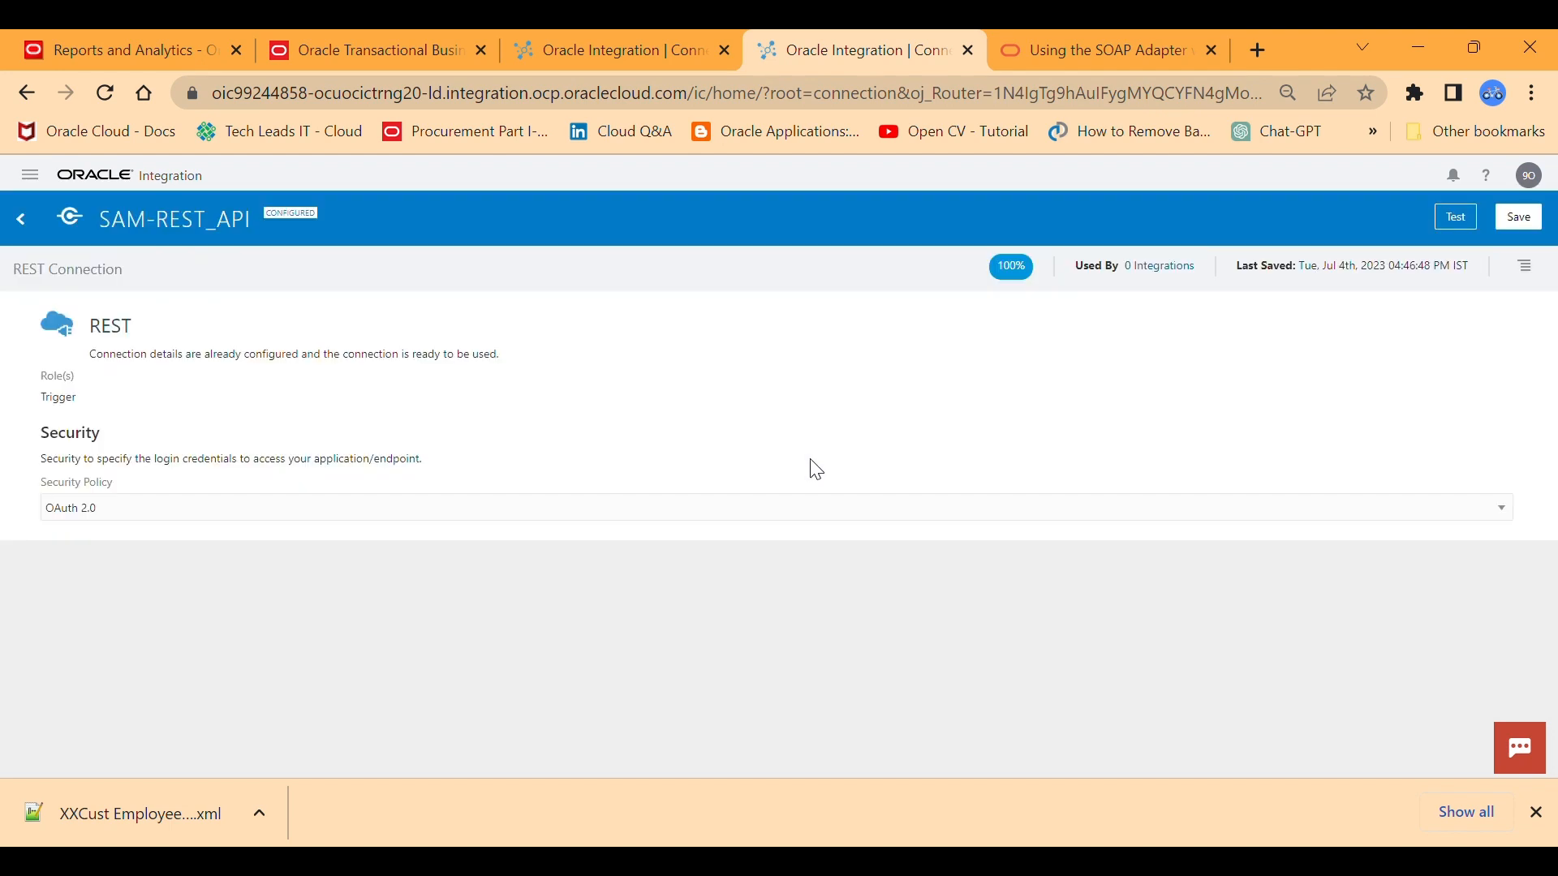
Set the security policy of the SAM-REST_API connection to Basic Authentication and save it.
{"action": "left_click", "coordinate": [1501, 509]}
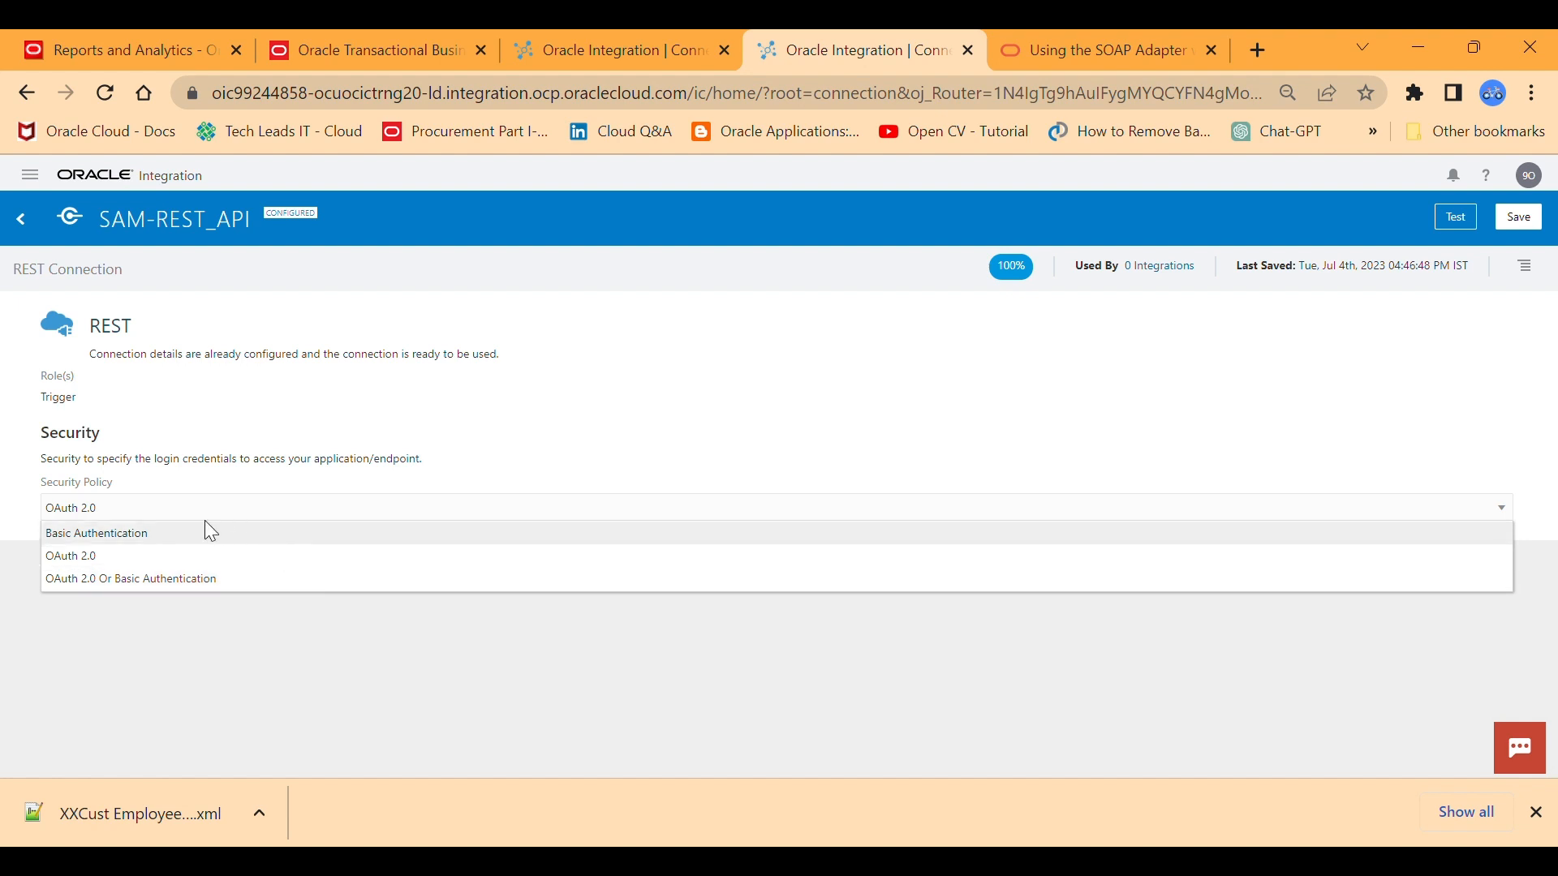
{"action": "left_click", "coordinate": [145, 534]}
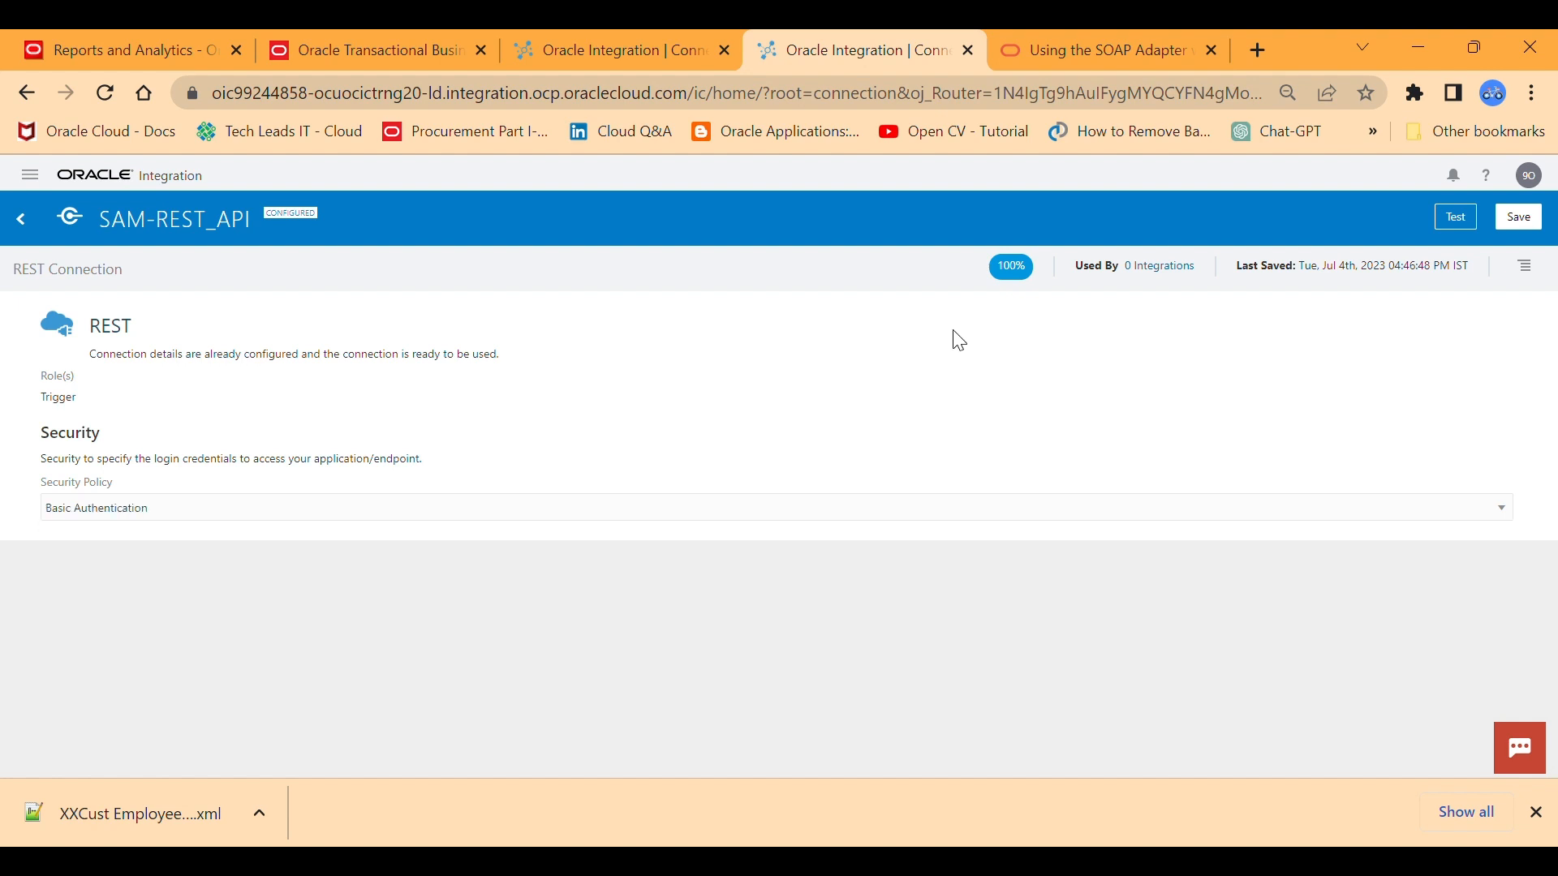
{"action": "left_click", "coordinate": [1519, 218]}
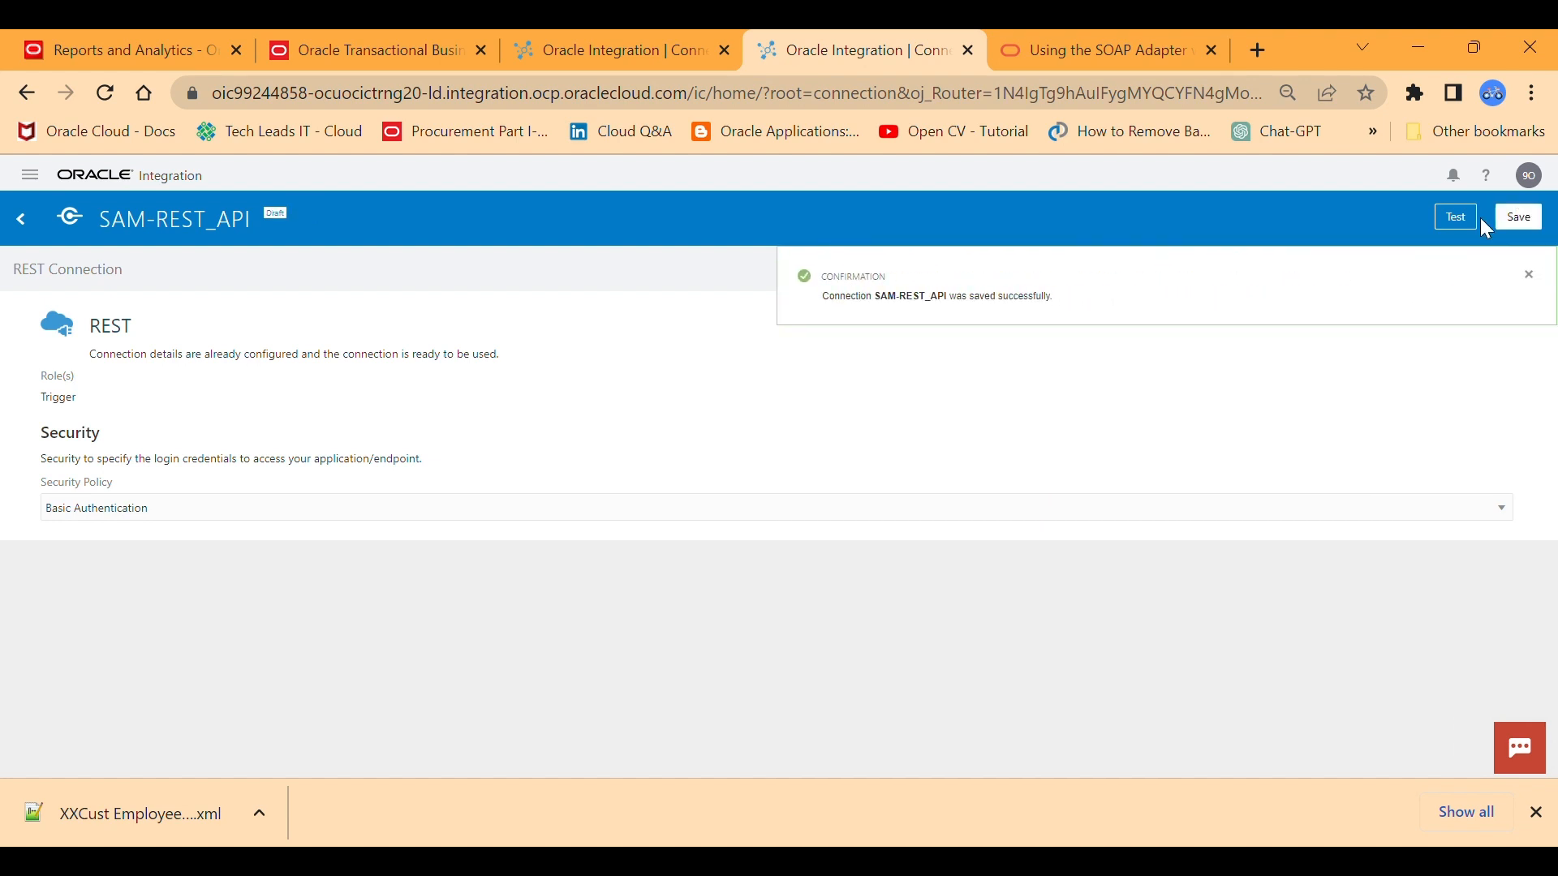
Test the SAM-REST_API connection and exit to the connections list, saving the changes.
{"action": "left_click", "coordinate": [1456, 217]}
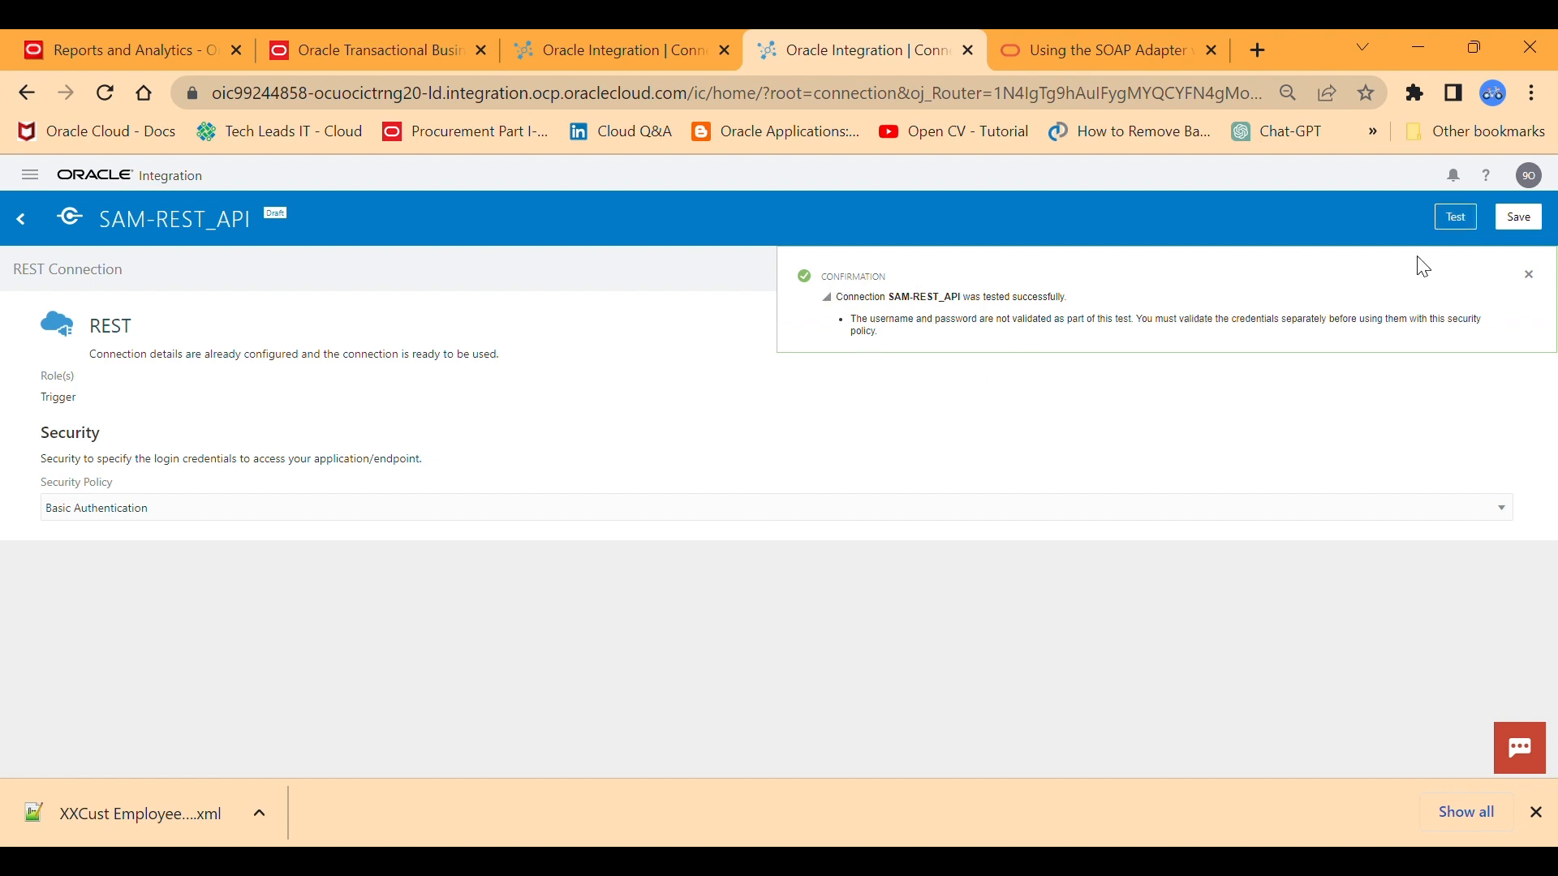
{"action": "left_click", "coordinate": [1528, 275]}
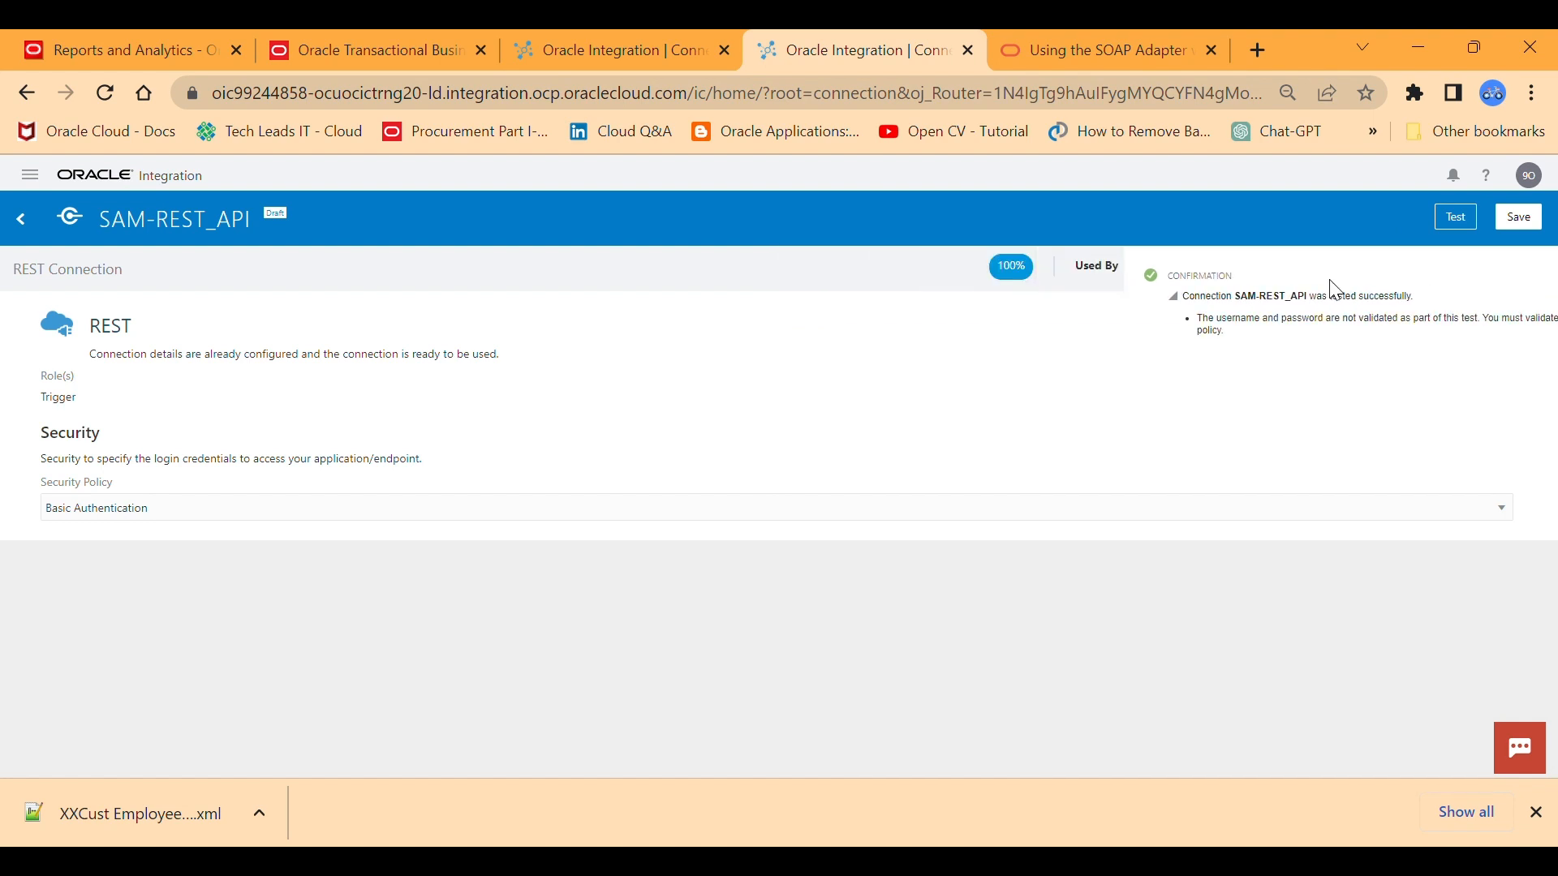
{"action": "left_click", "coordinate": [22, 217]}
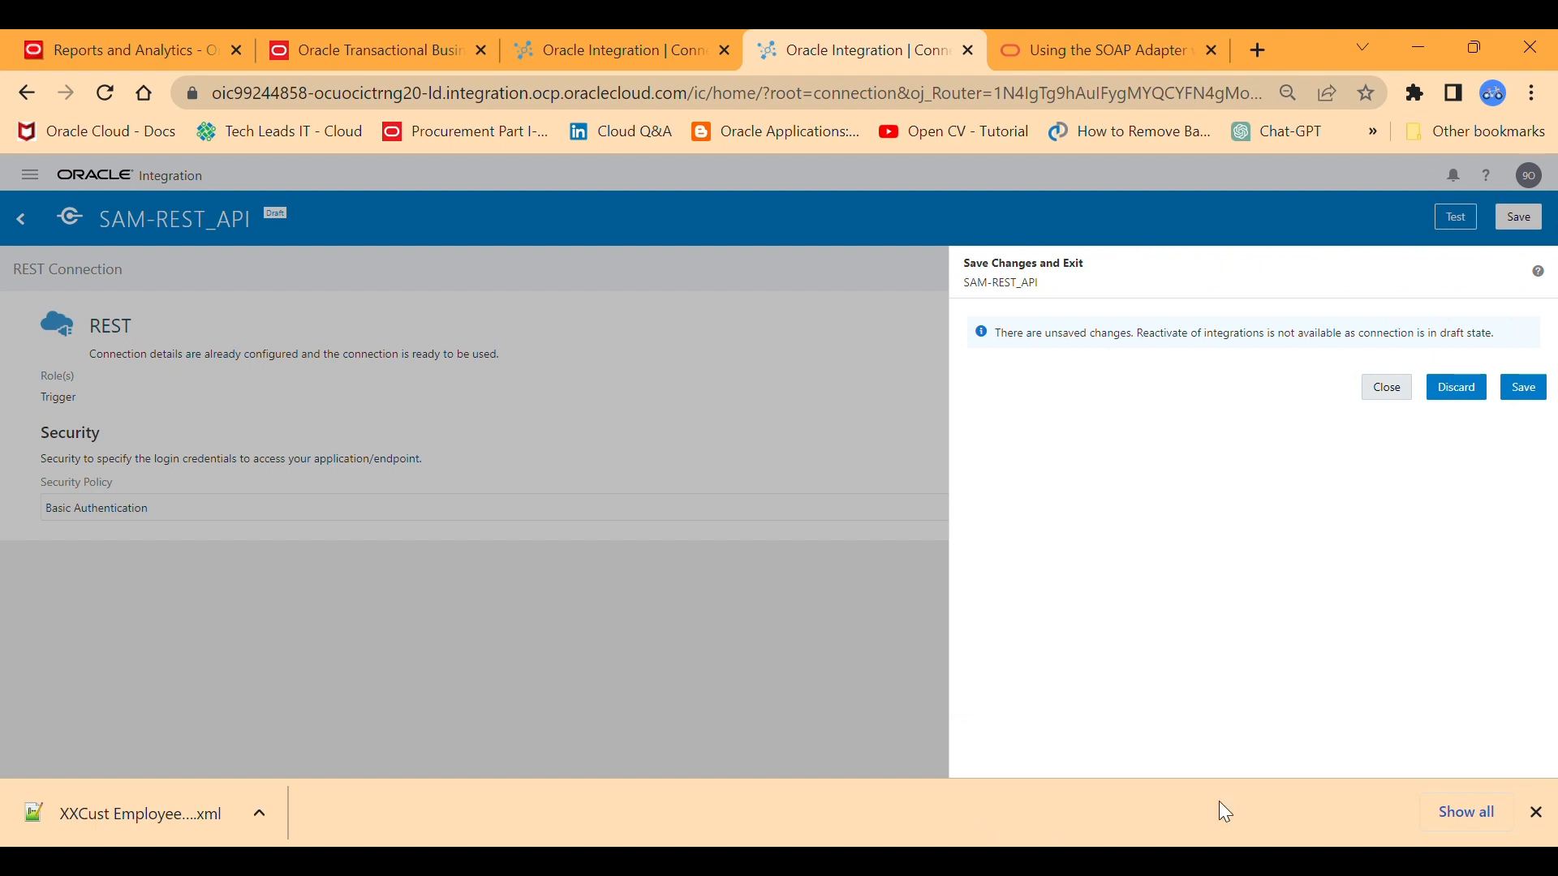
{"action": "left_click", "coordinate": [1523, 393]}
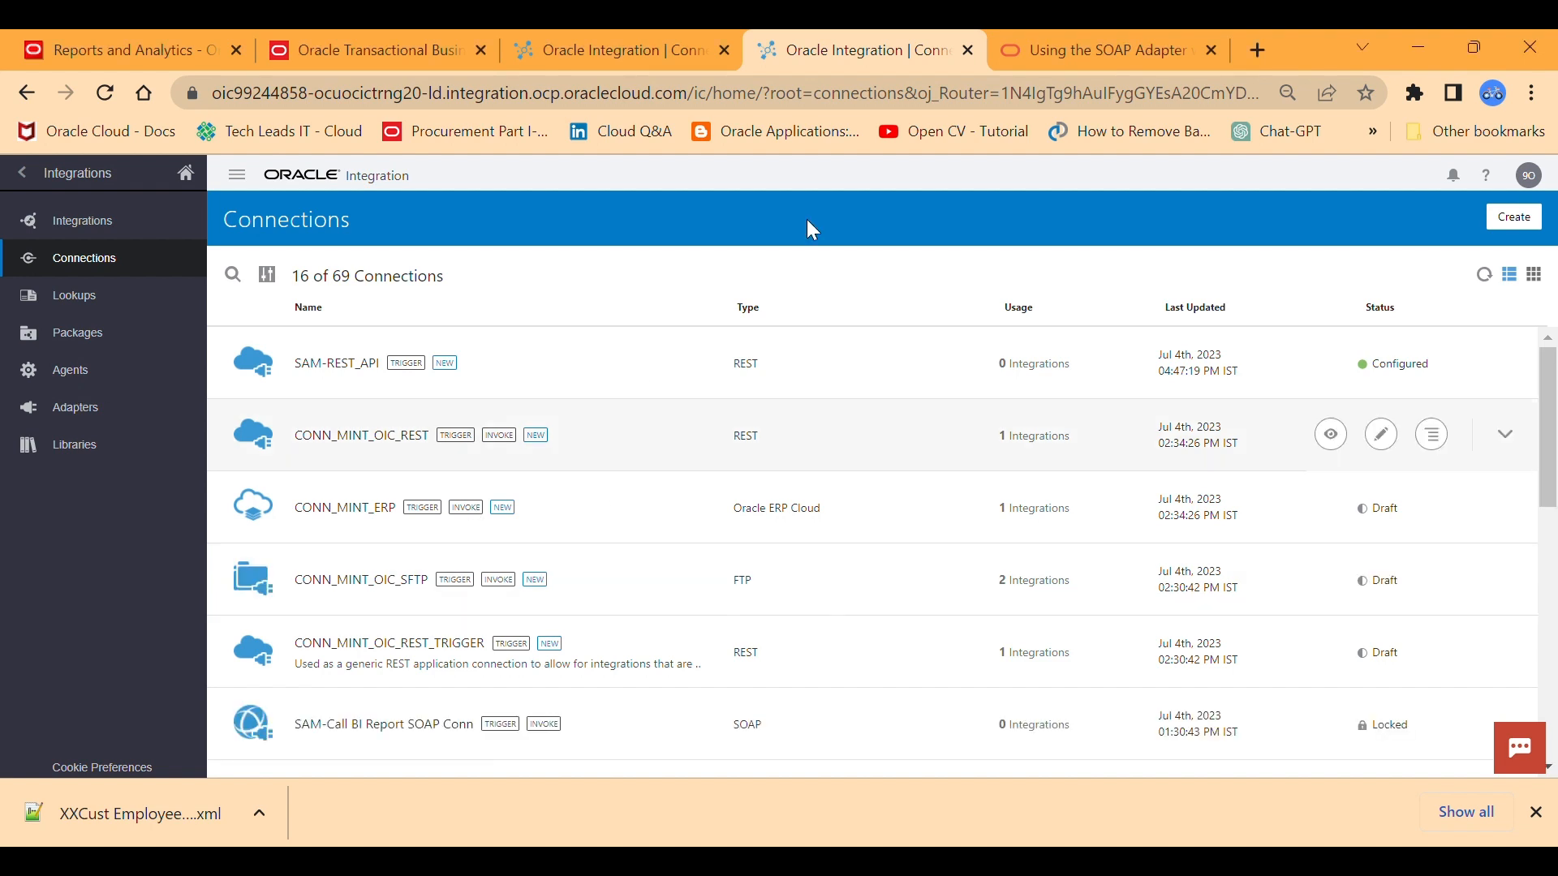
Start another new connection and choose the SOAP adapter for it.
{"action": "left_click", "coordinate": [1514, 219]}
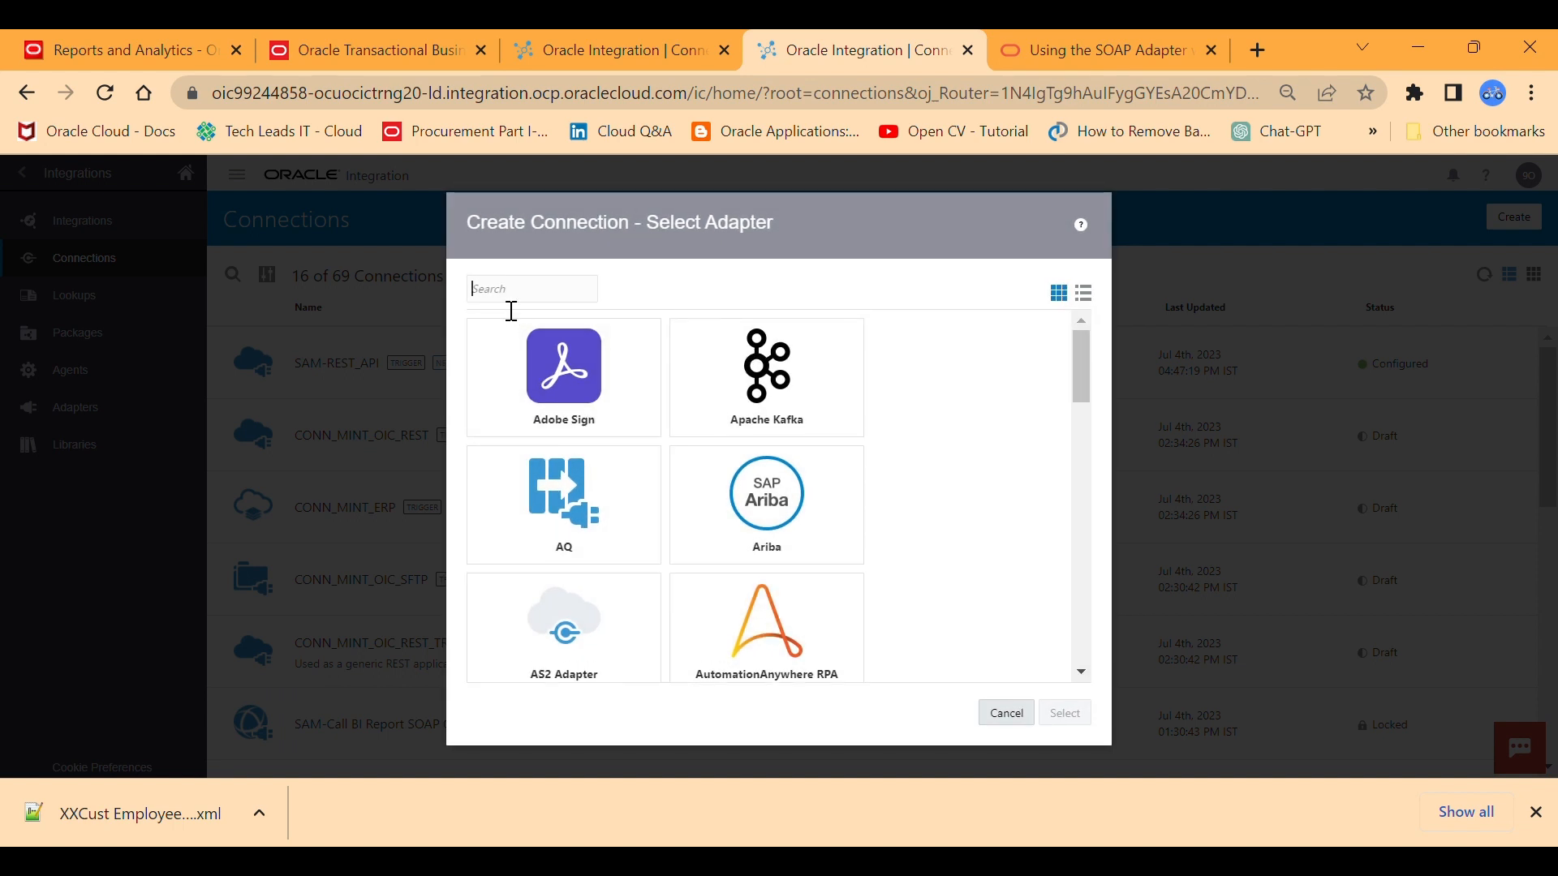
{"action": "type", "text": "SOAP"}
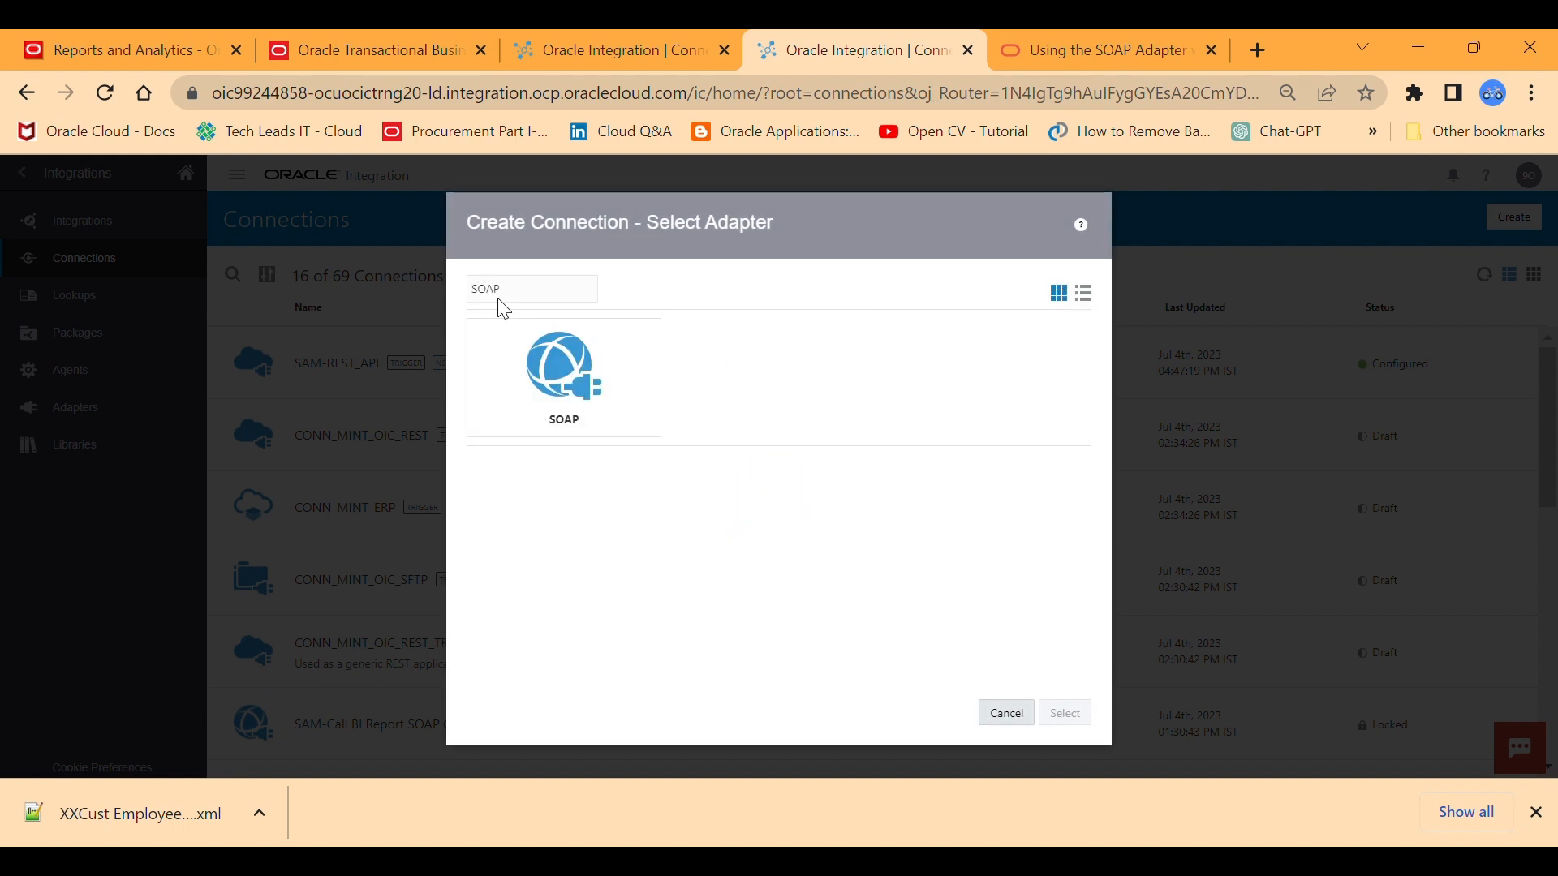
{"action": "left_click", "coordinate": [529, 373]}
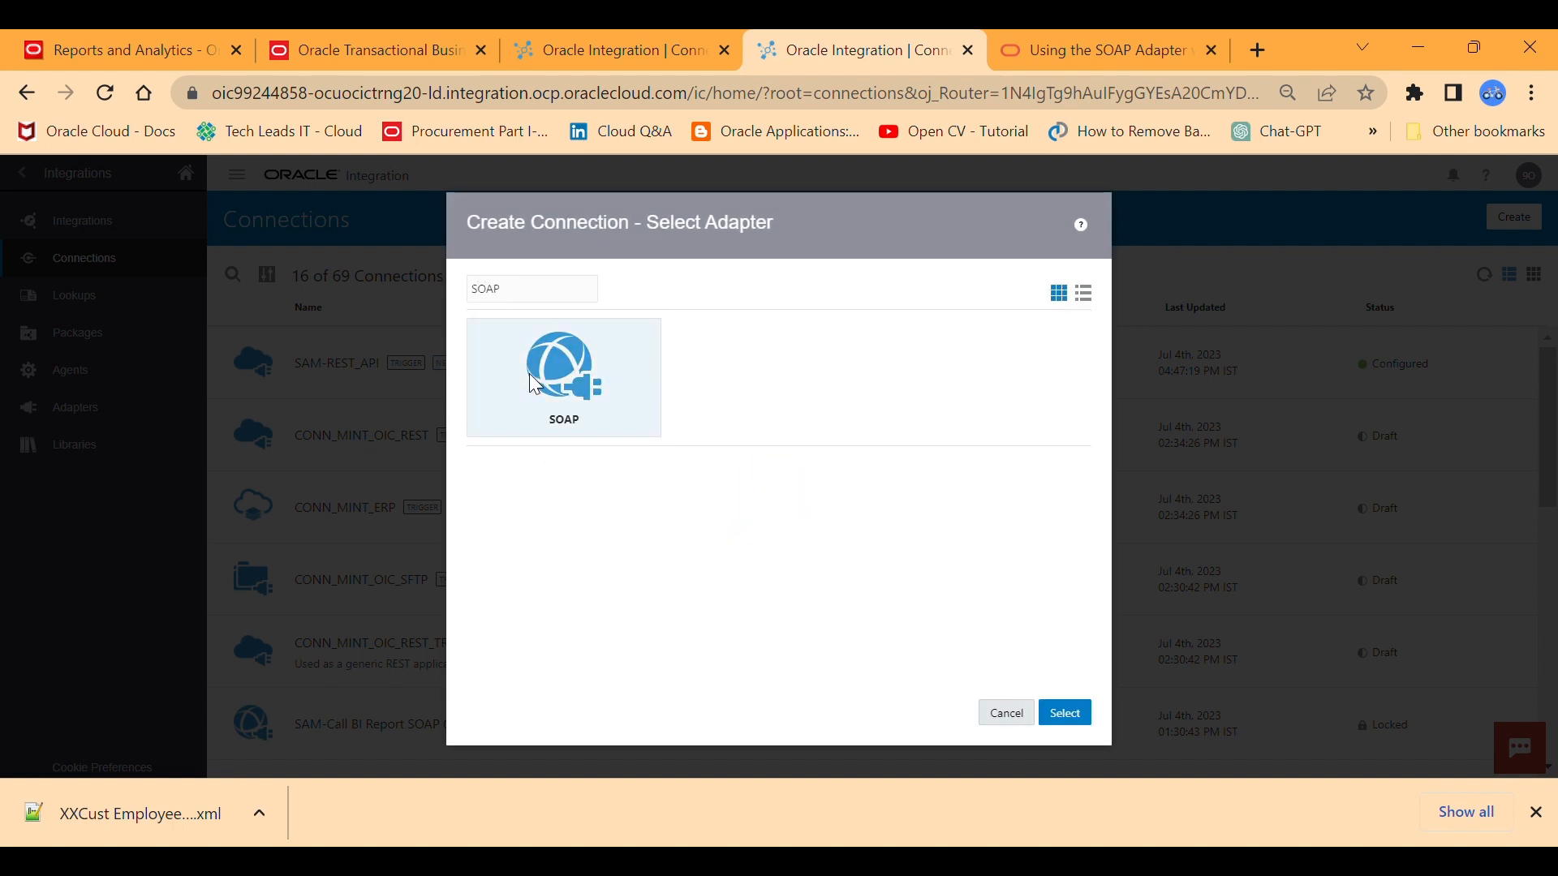
{"action": "left_click", "coordinate": [1066, 717]}
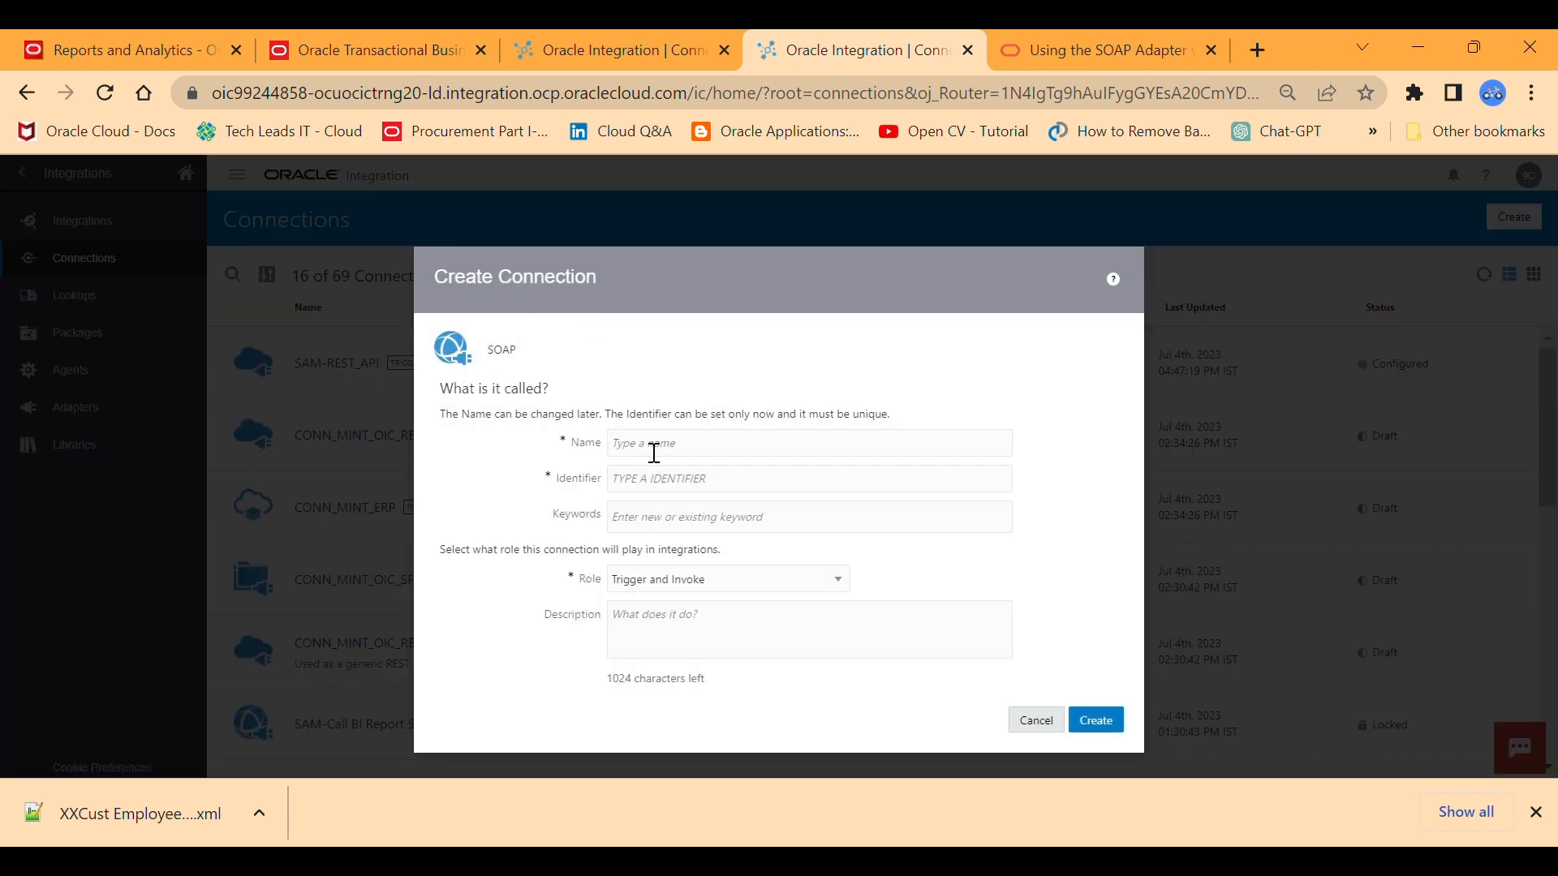
Create the SOAP connection with the name SAM_SOAP_CALL_BI_API, keeping the Trigger and Invoke role.
{"action": "left_click", "coordinate": [657, 451]}
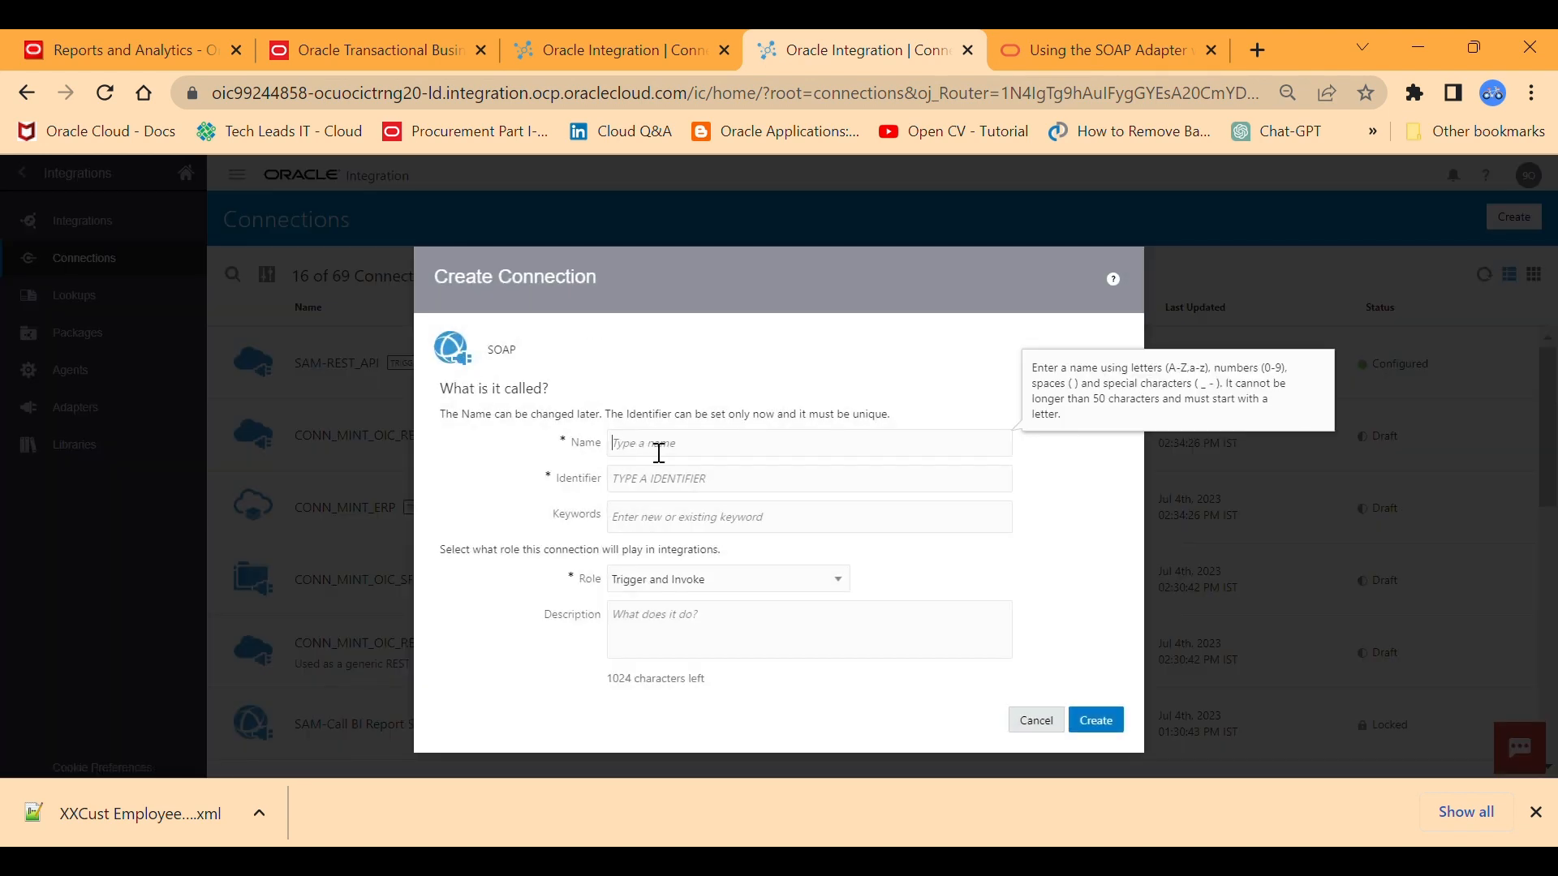
{"action": "type", "text": "SAM_SOAP_CALL_BI_API"}
{"action": "left_click", "coordinate": [1089, 719]}
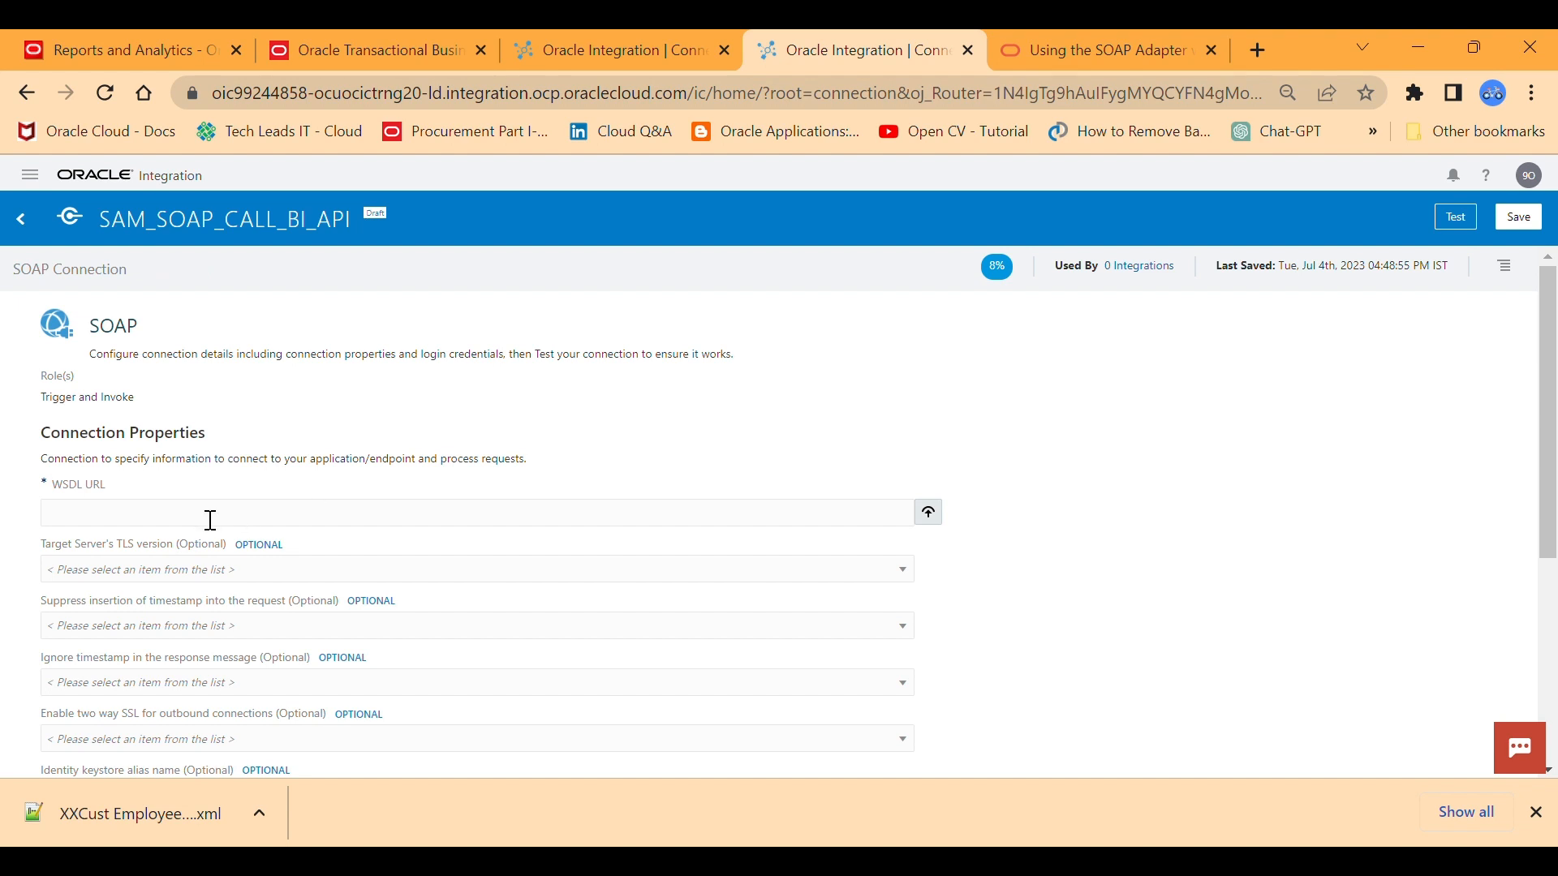
{"action": "left_click", "coordinate": [121, 516]}
{"action": "type", "text": "https://fa-euth-dev58-saasfademo1.ds-fa.oraclepdemos.com/xmlpserver/services/ExternalReportWSSService?wsdl"}
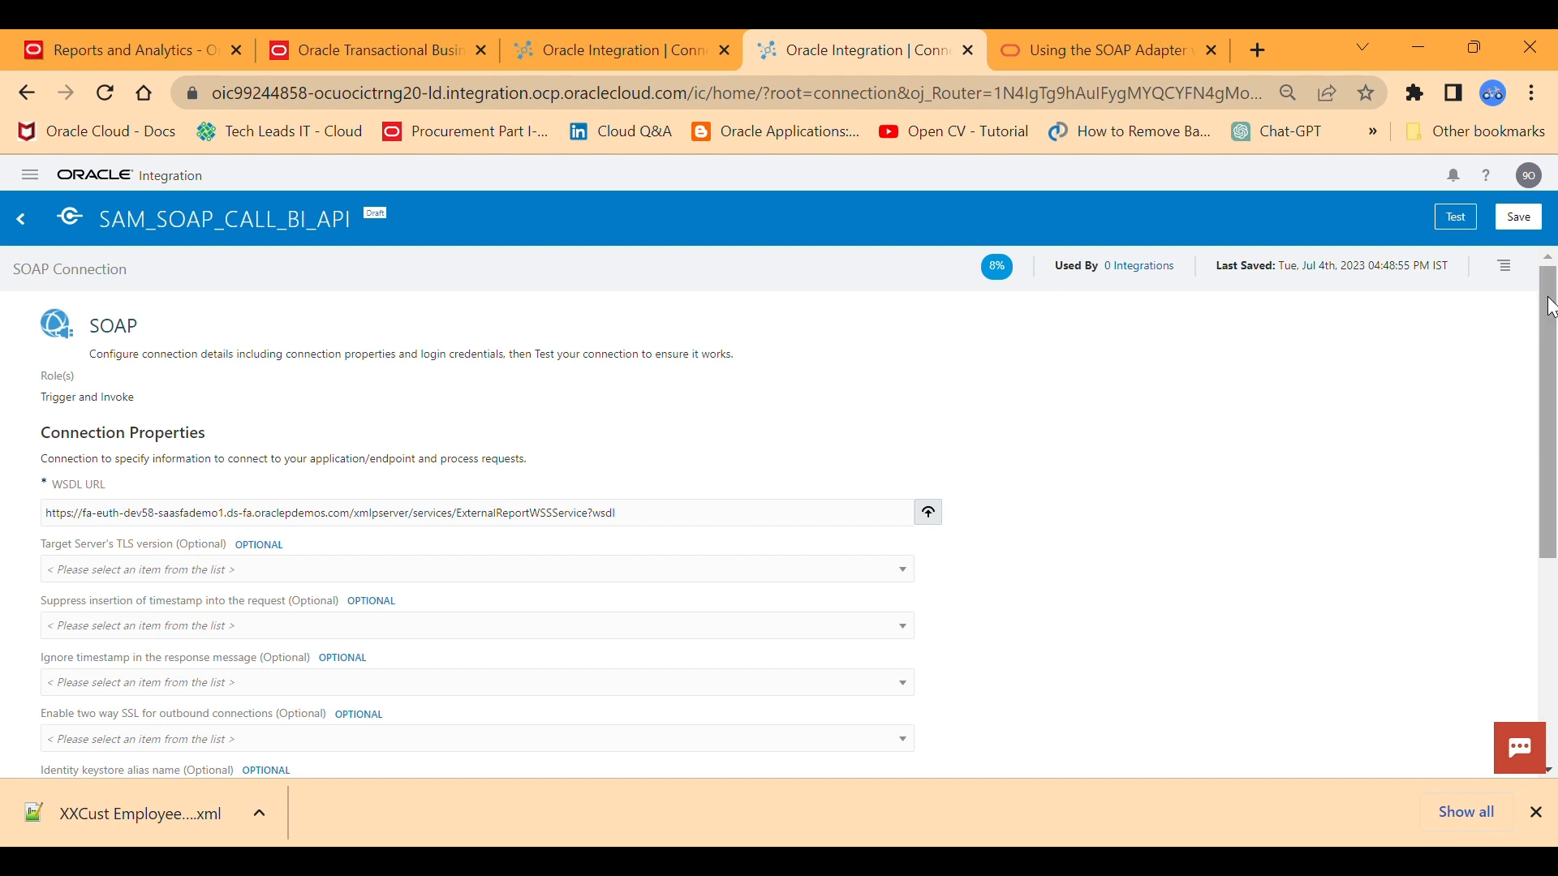
{"action": "left_click_drag", "start_coordinate": [1551, 309], "coordinate": [1552, 513]}
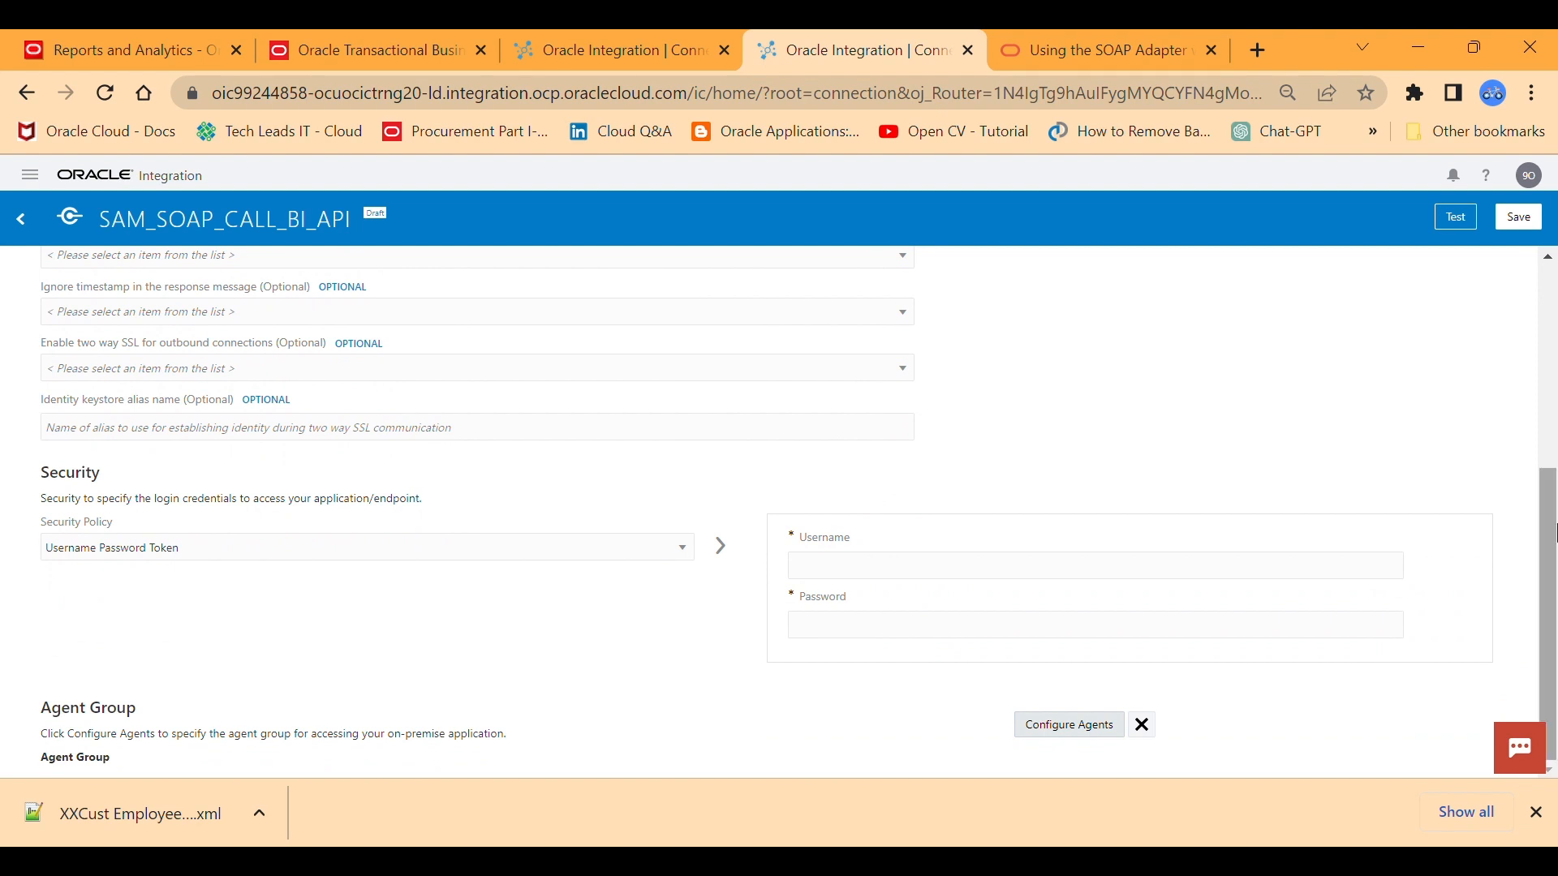
{"action": "left_click", "coordinate": [685, 550]}
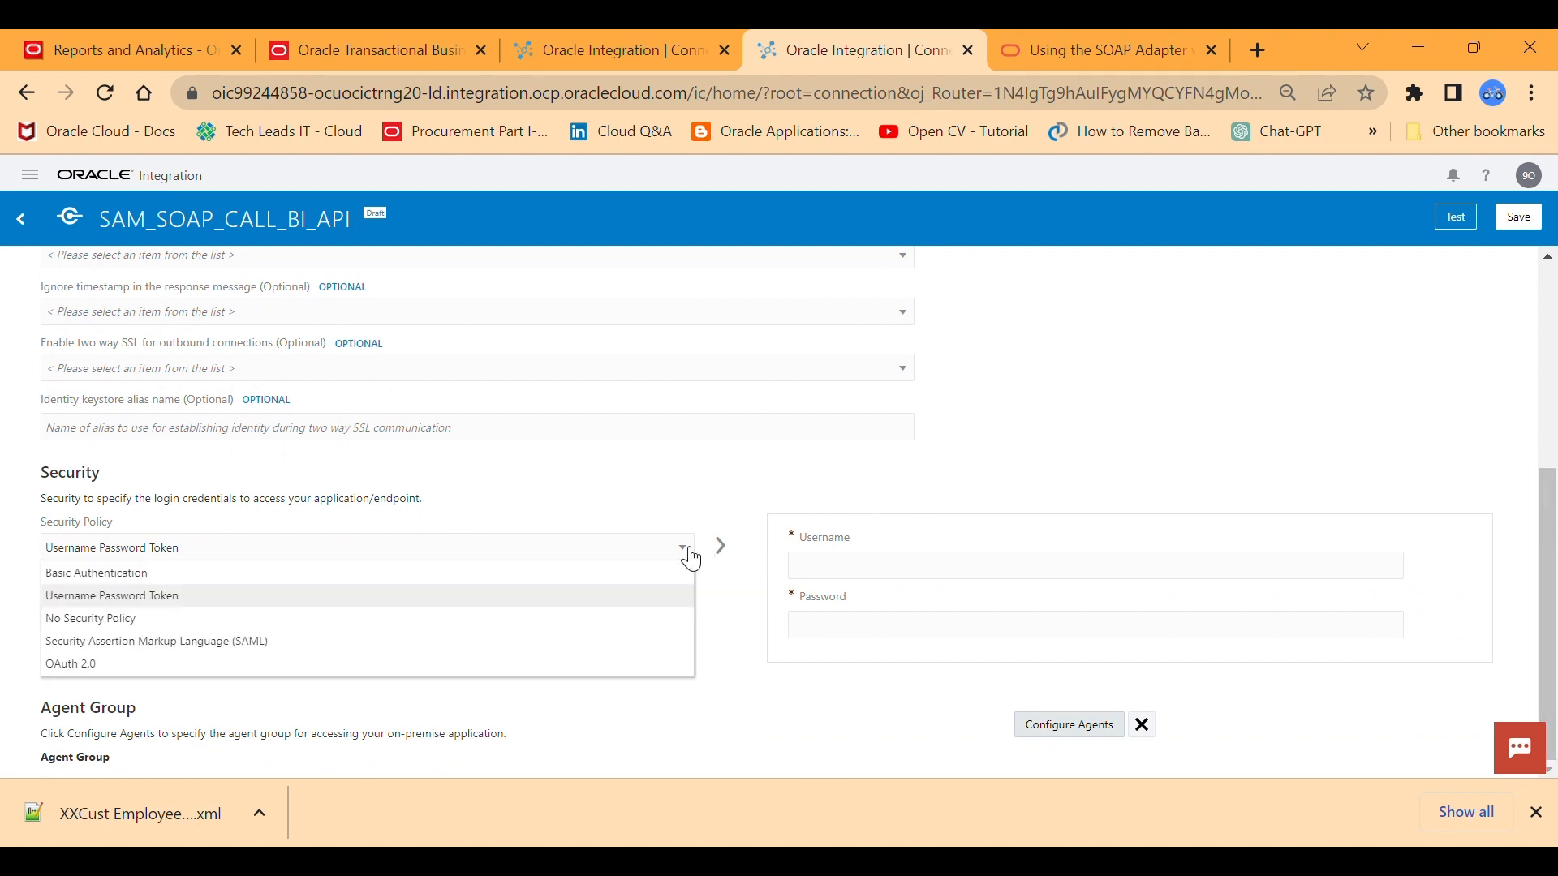
{"action": "left_click", "coordinate": [189, 573]}
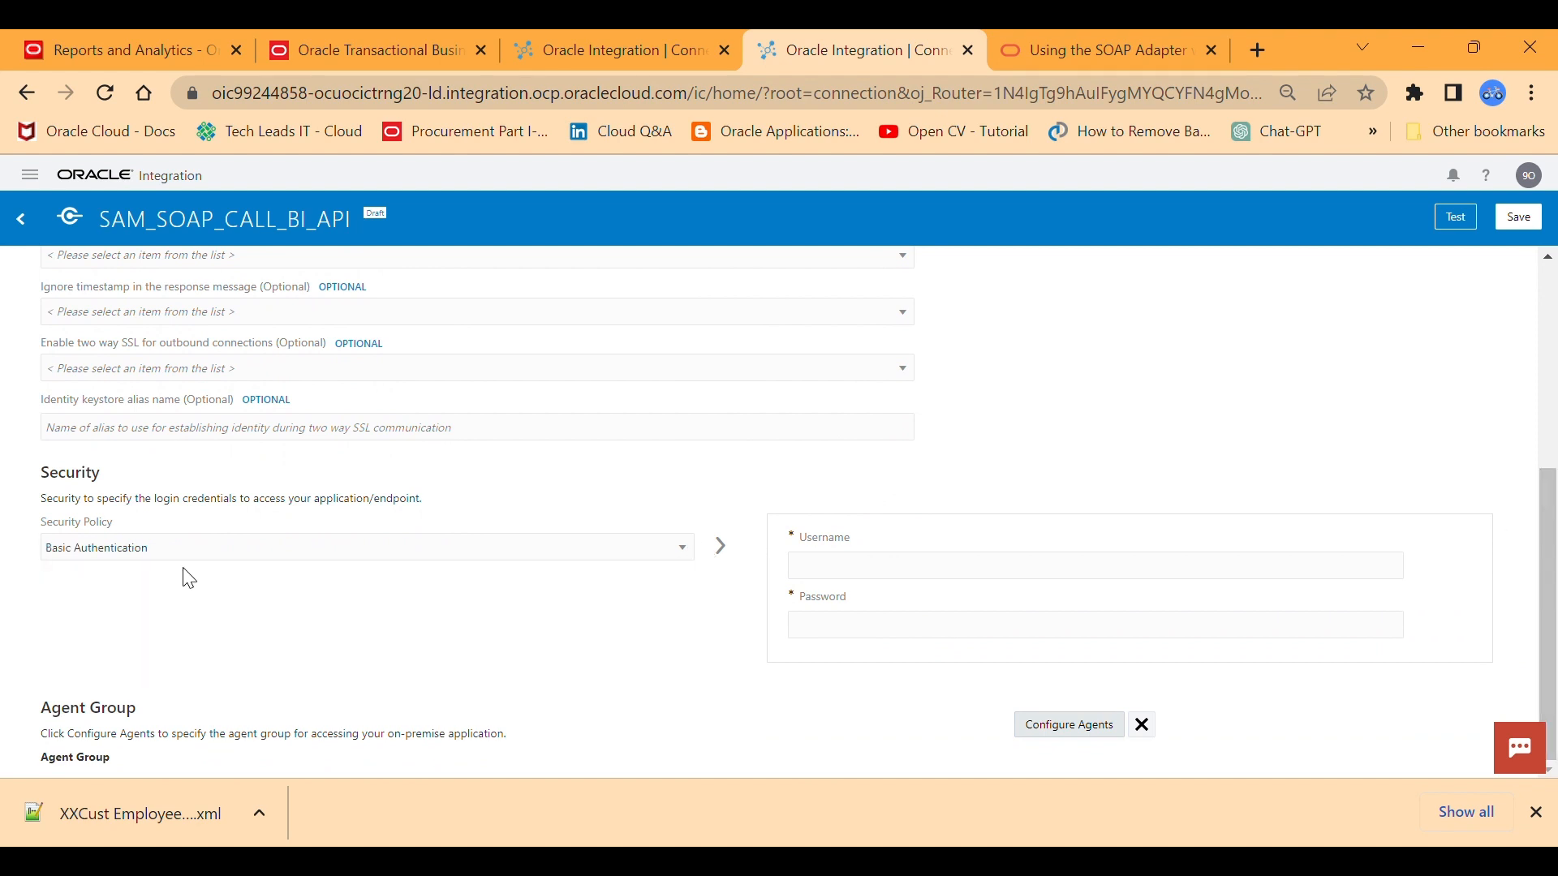
Enter the account username and password for the SAM_SOAP_CALL_BI_API connection and save it.
{"action": "left_click", "coordinate": [841, 576]}
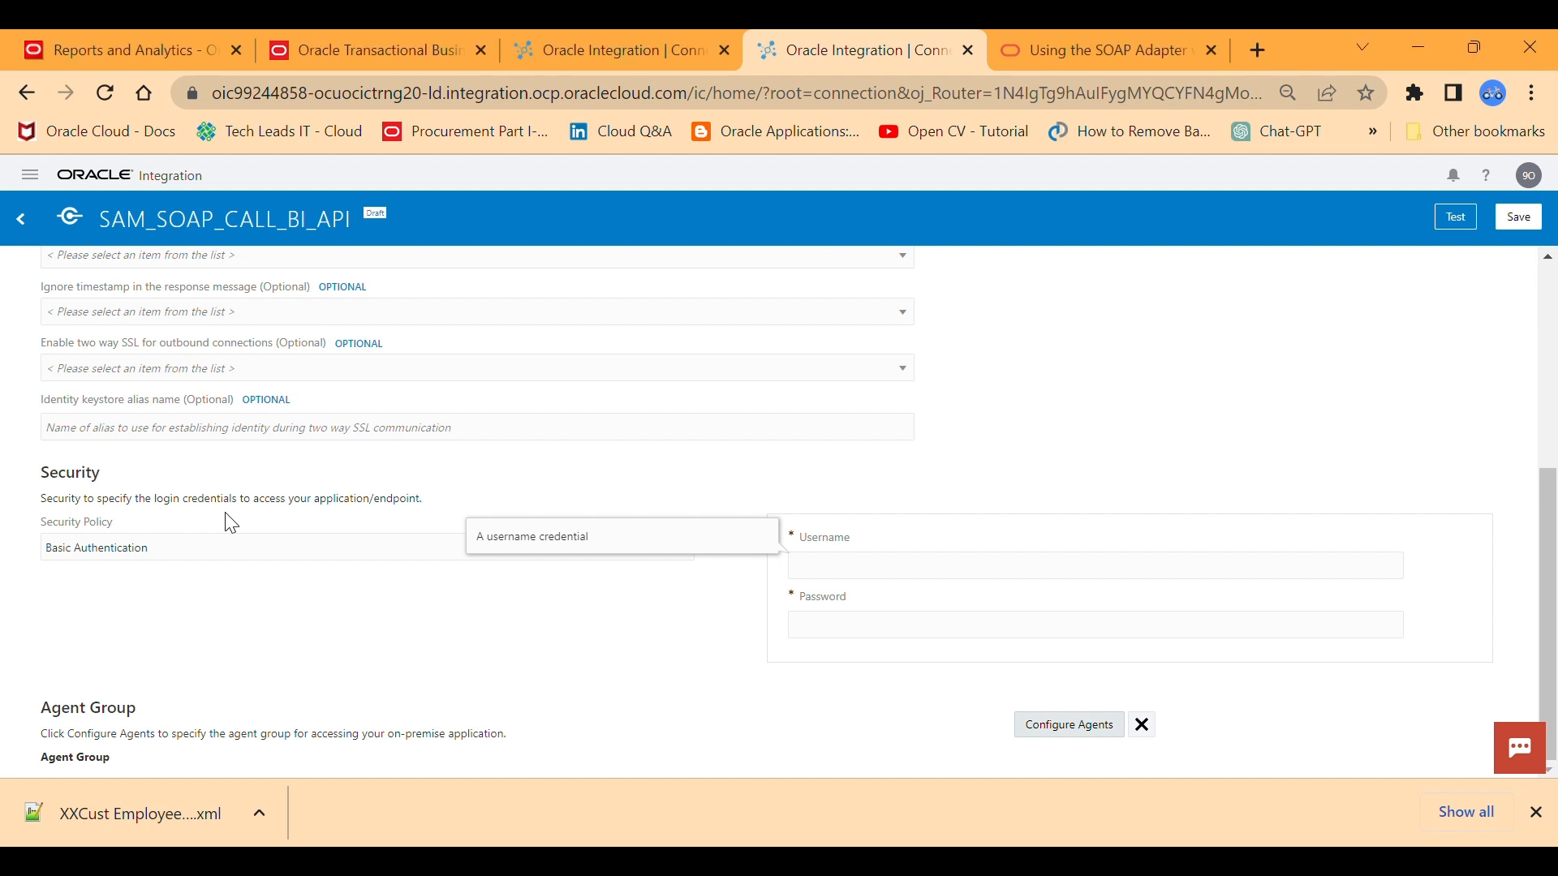
{"action": "key", "text": "ctrl+v"}
{"action": "left_click", "coordinate": [827, 633]}
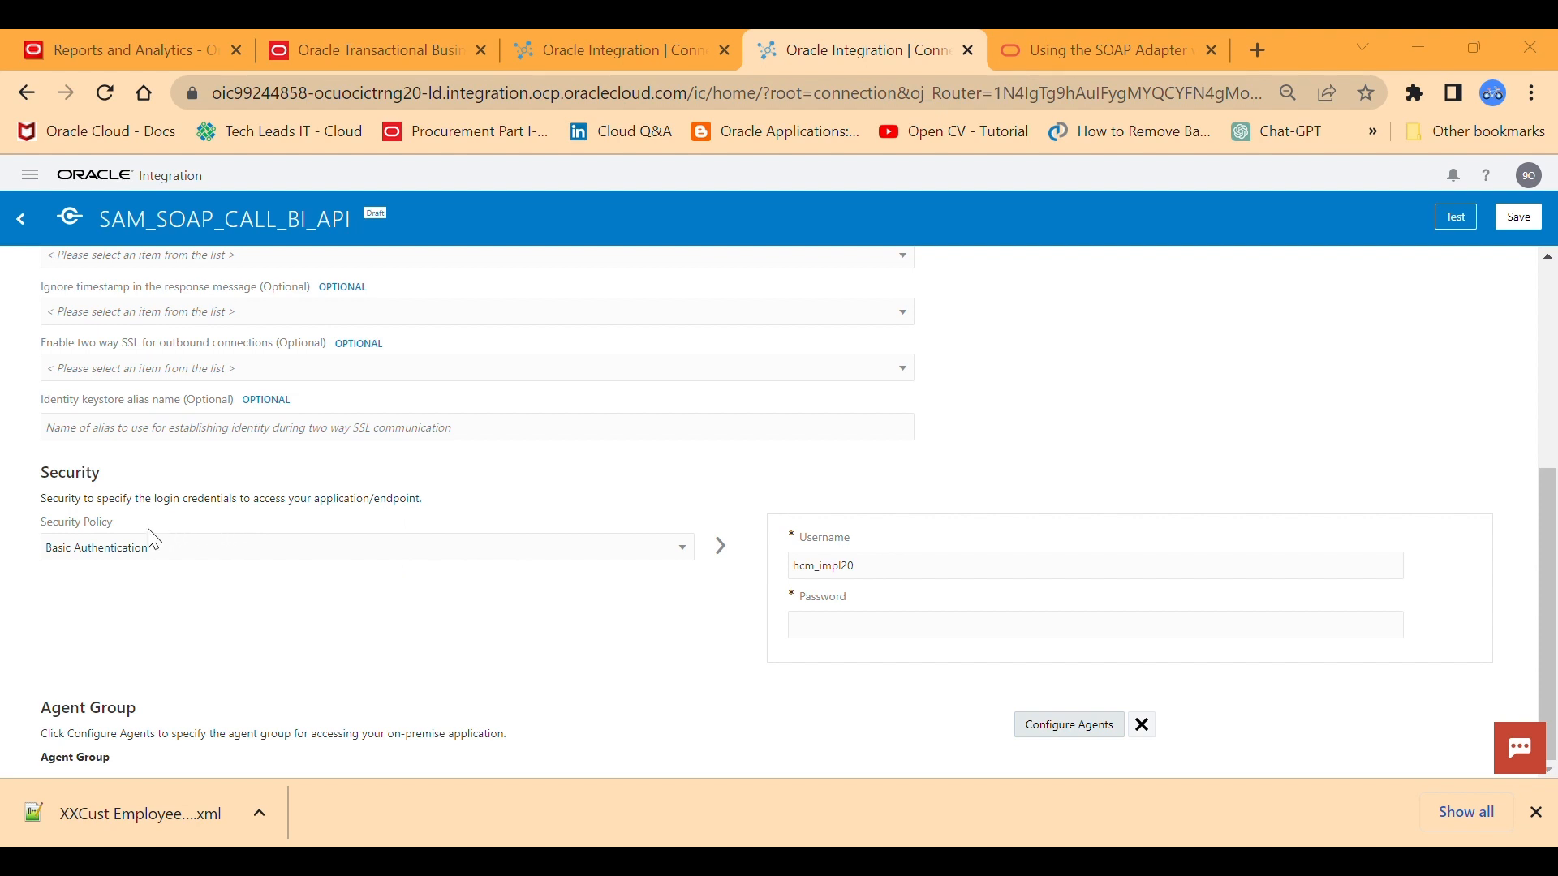
{"action": "key", "text": "ctrl+v"}
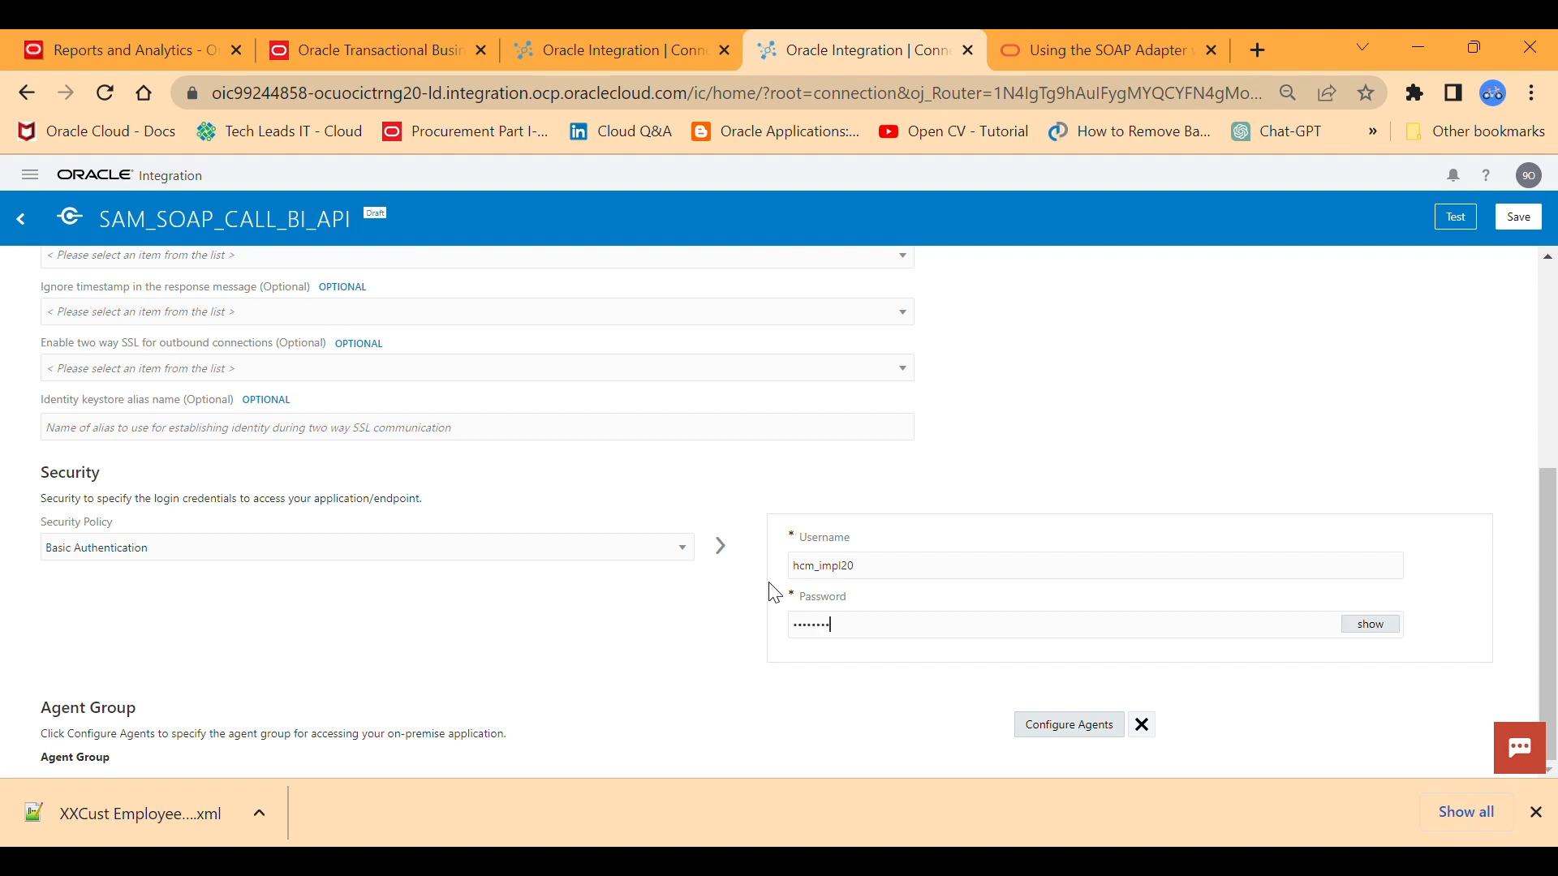
{"action": "scroll", "coordinate": [1551, 487], "scroll_direction": "up", "scroll_amount": 1}
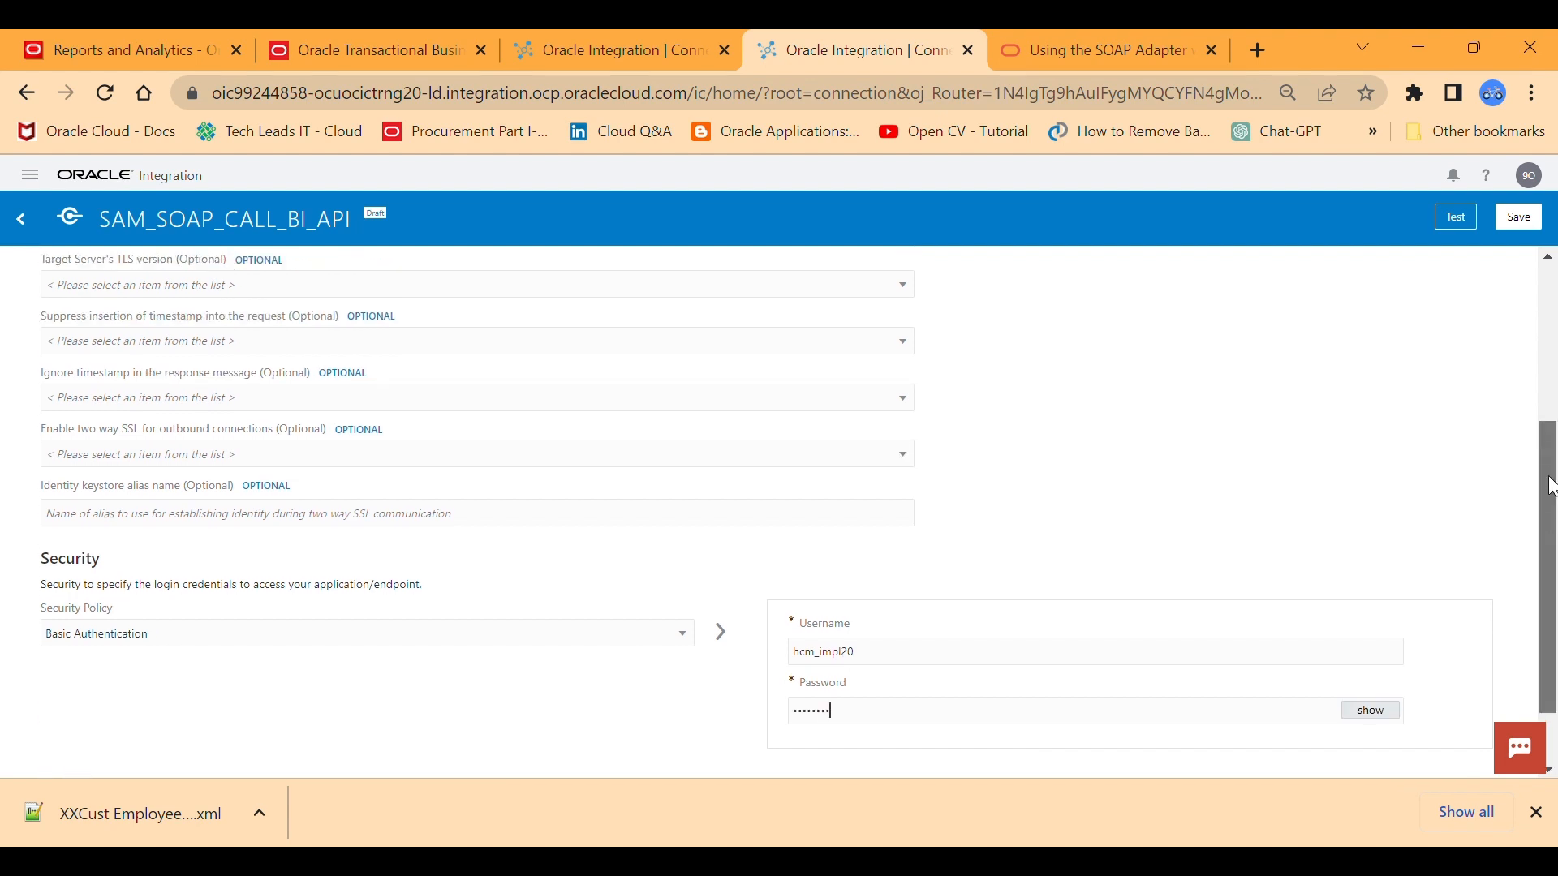
{"action": "left_click", "coordinate": [1518, 217]}
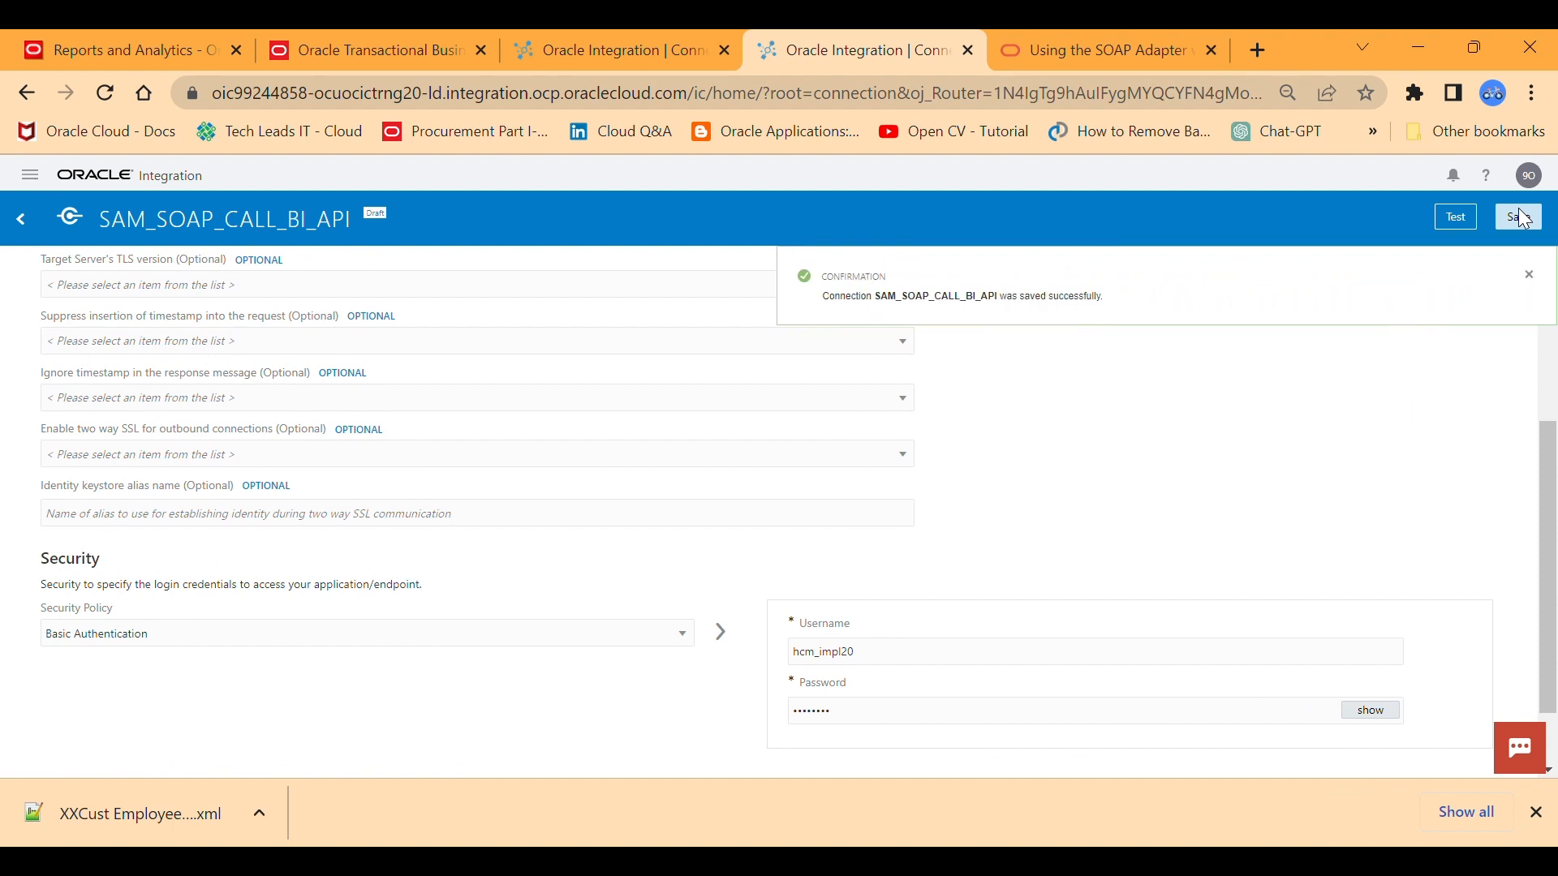
Validate and test the SAM_SOAP_CALL_BI_API connection, and exit to the connections list, saving the changes.
{"action": "left_click", "coordinate": [1456, 216]}
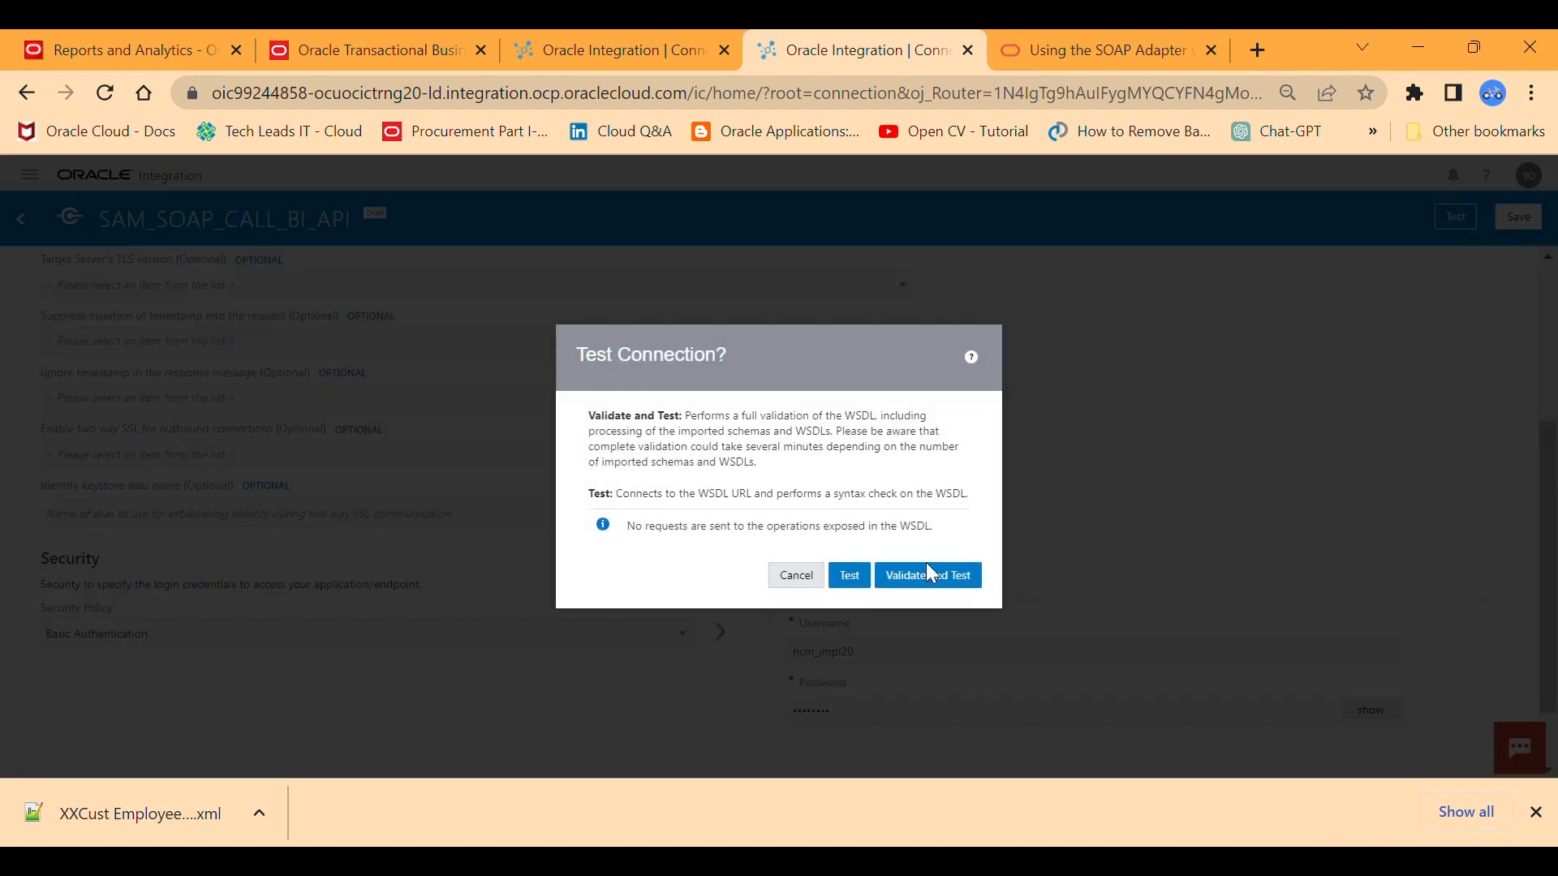
{"action": "left_click", "coordinate": [925, 571]}
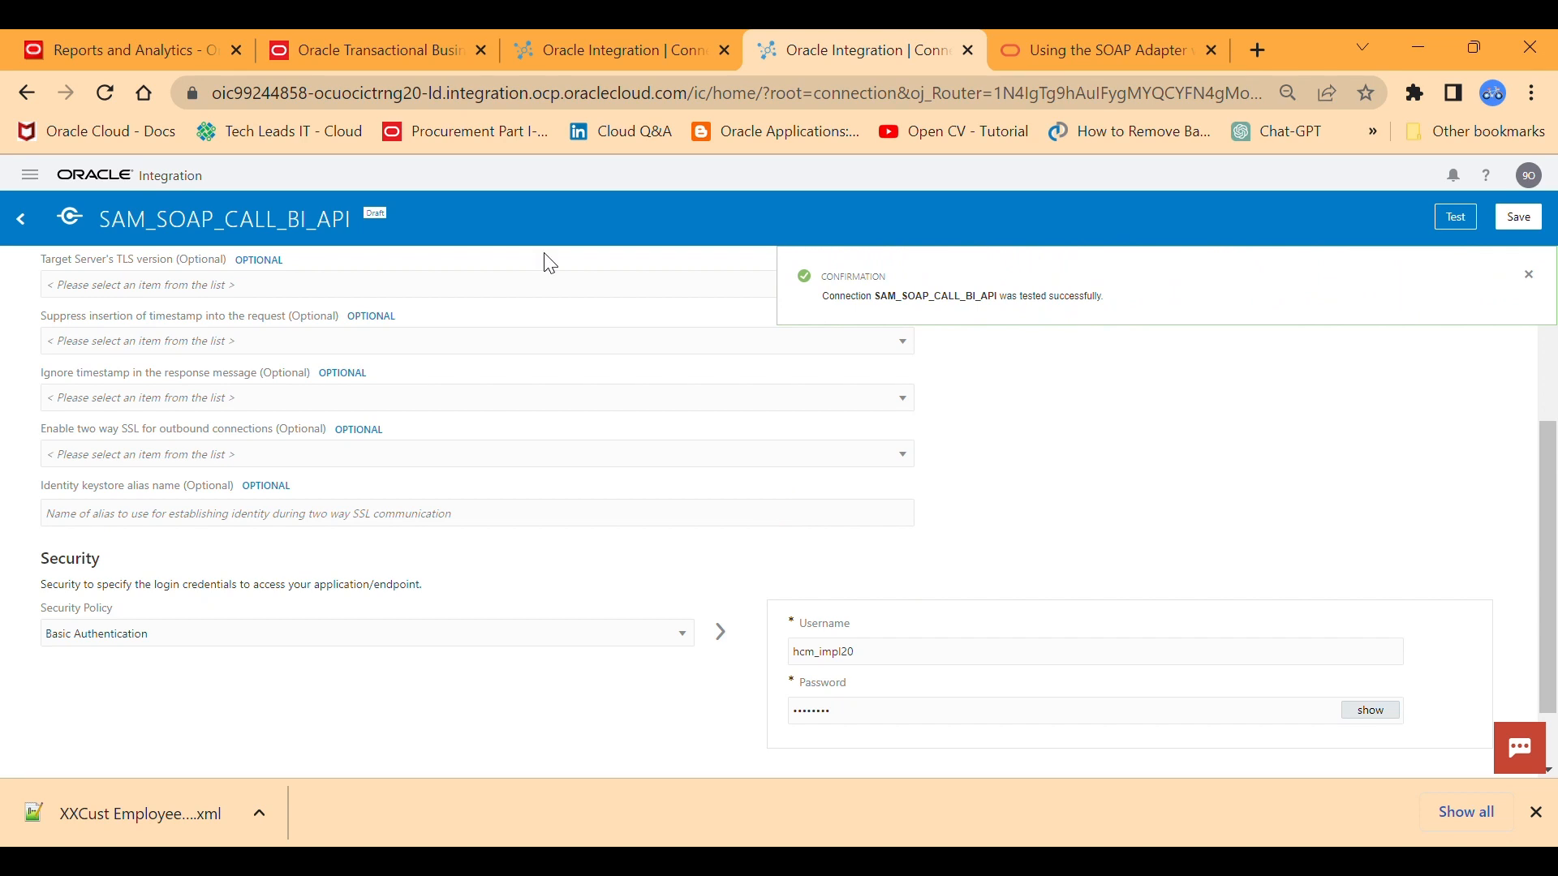
{"action": "left_click", "coordinate": [17, 230]}
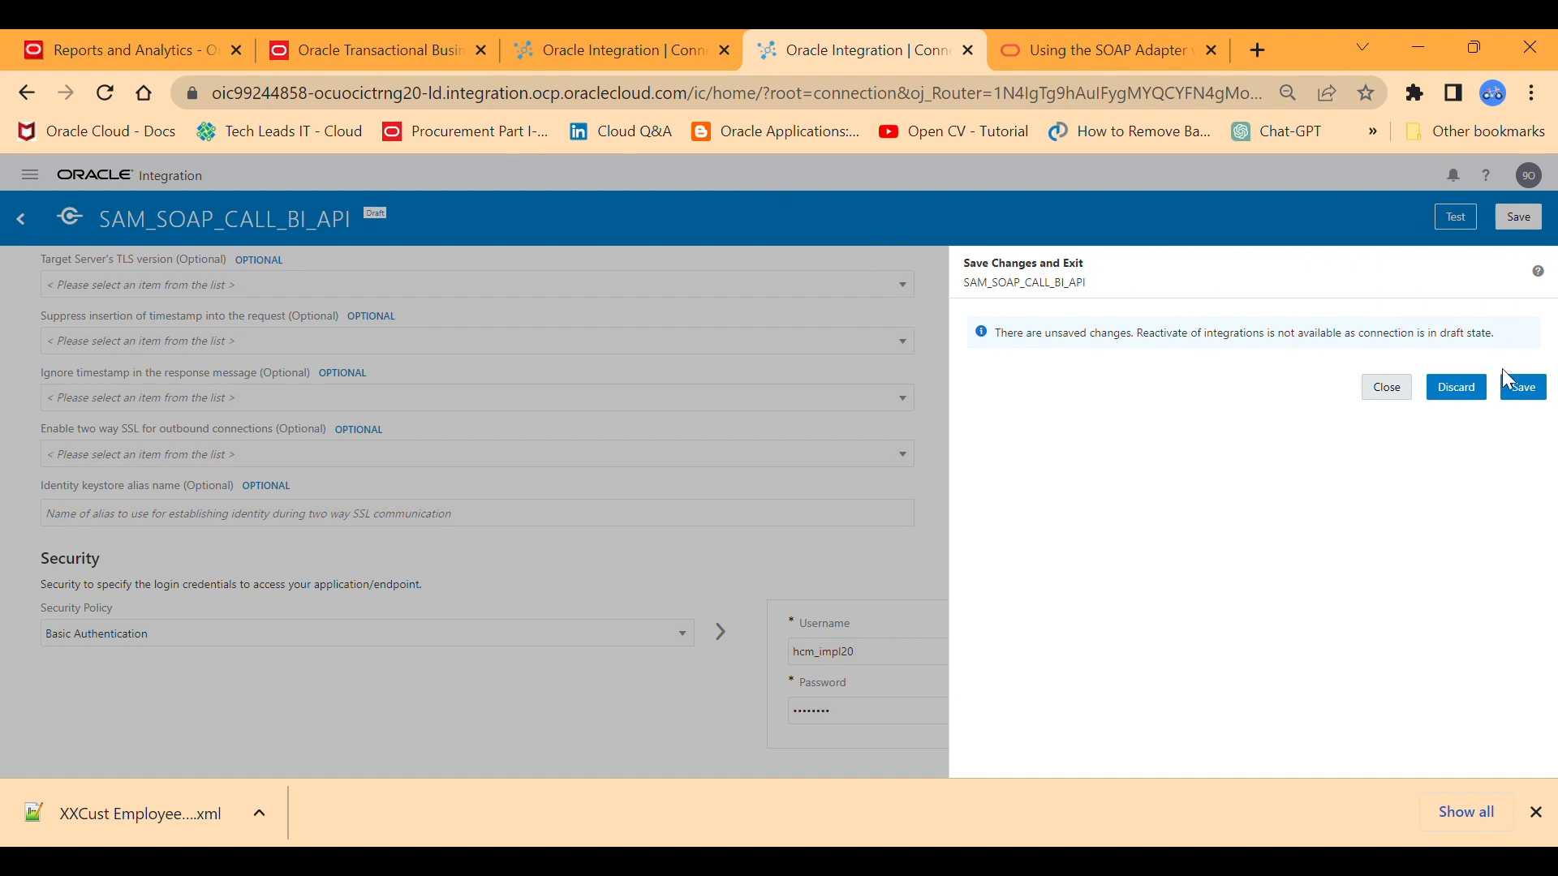
{"action": "left_click", "coordinate": [1523, 387]}
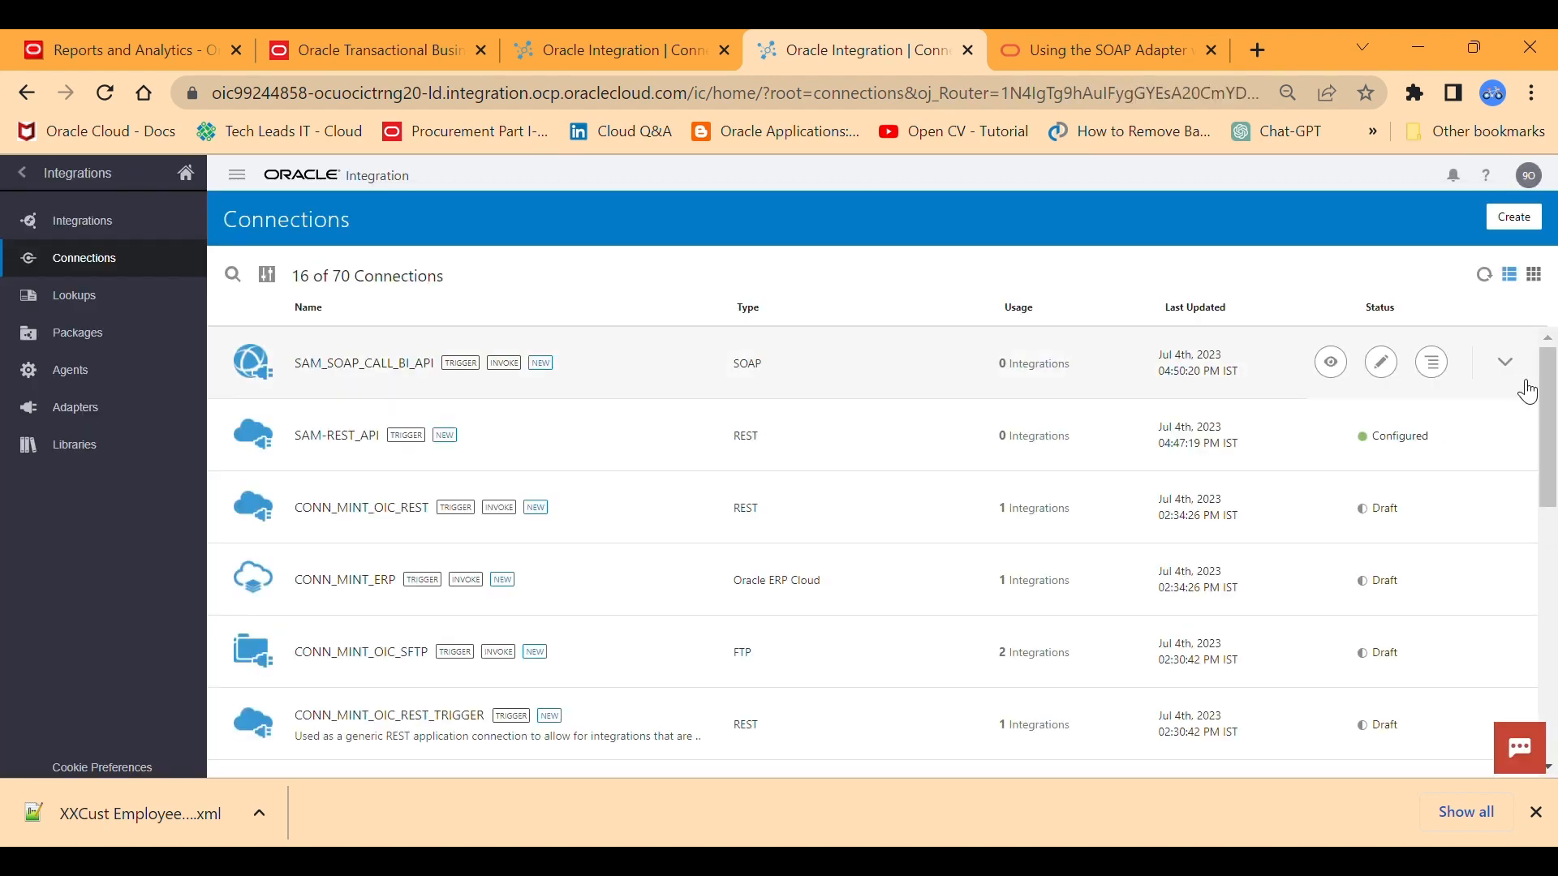
{"action": "left_click", "coordinate": [592, 41]}
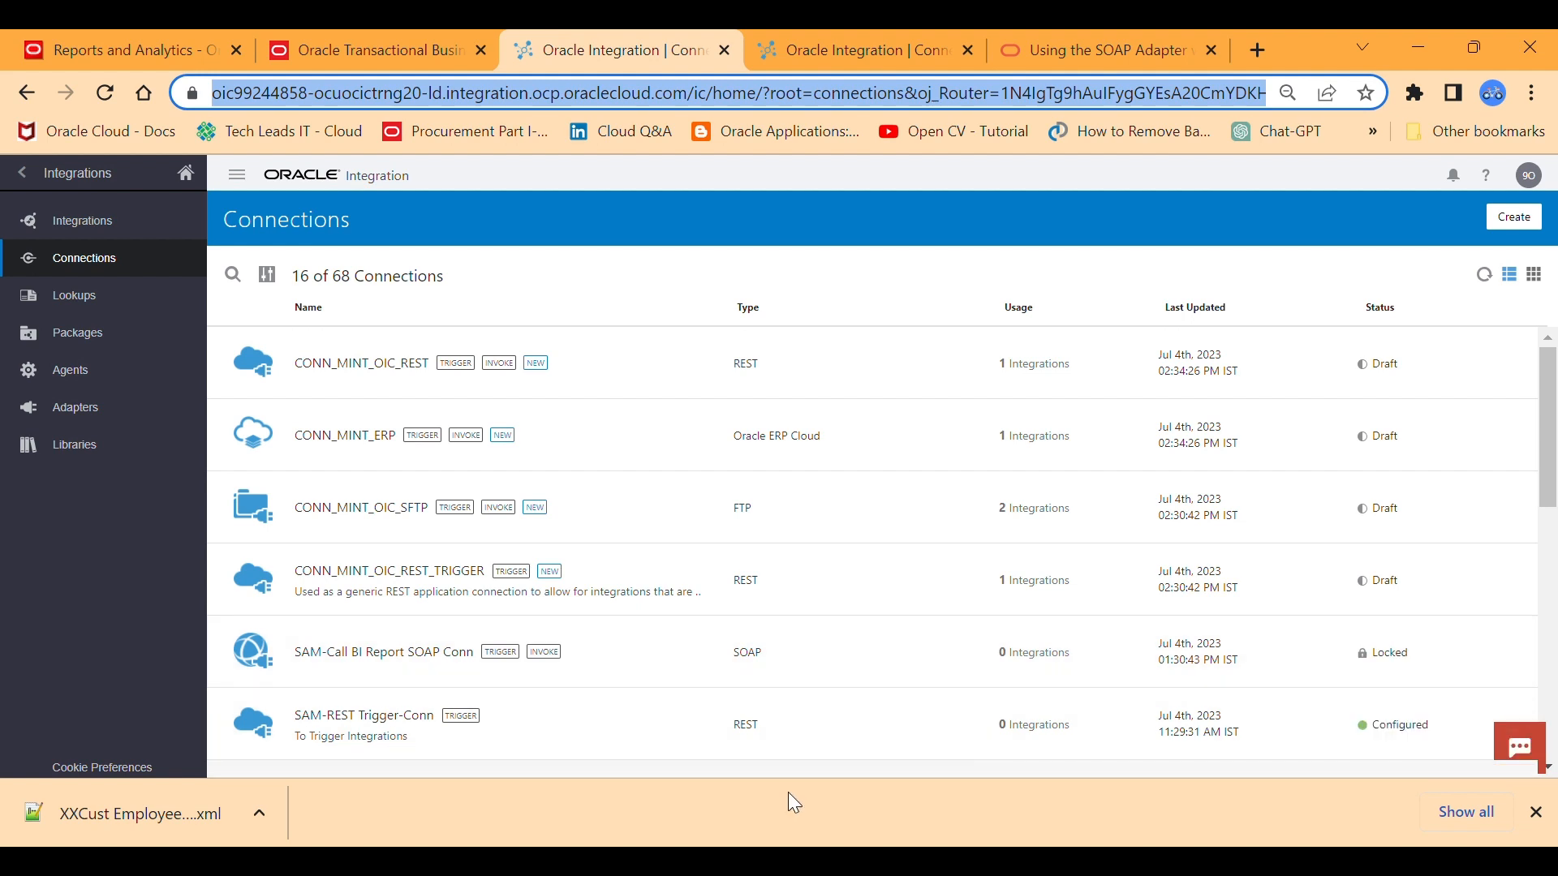
{"action": "key", "text": "alt+Tab"}
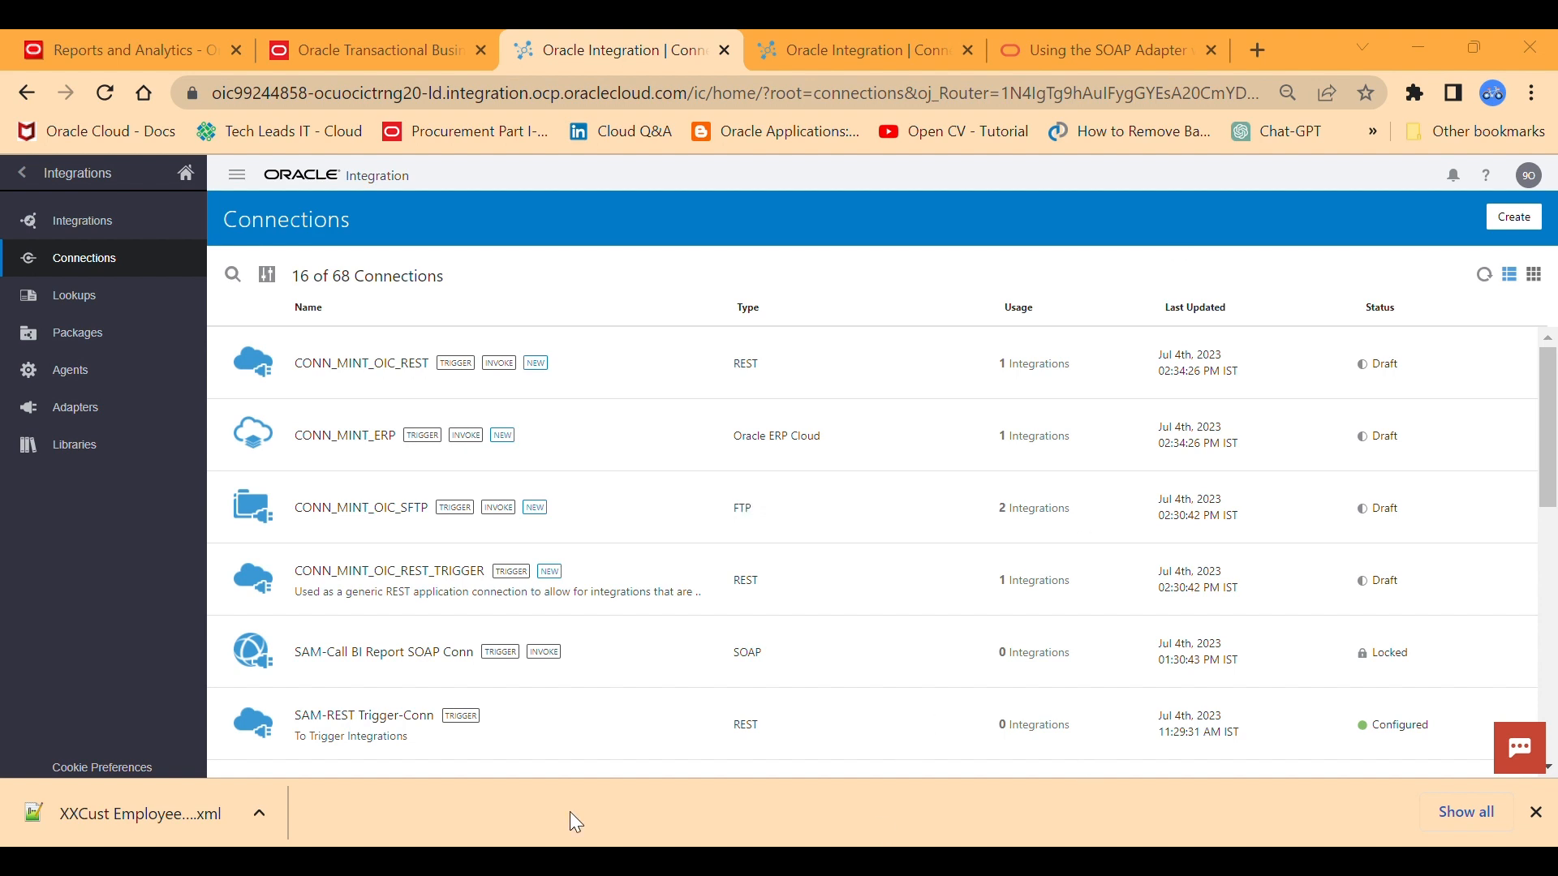
{"action": "key", "text": "ctrl+l"}
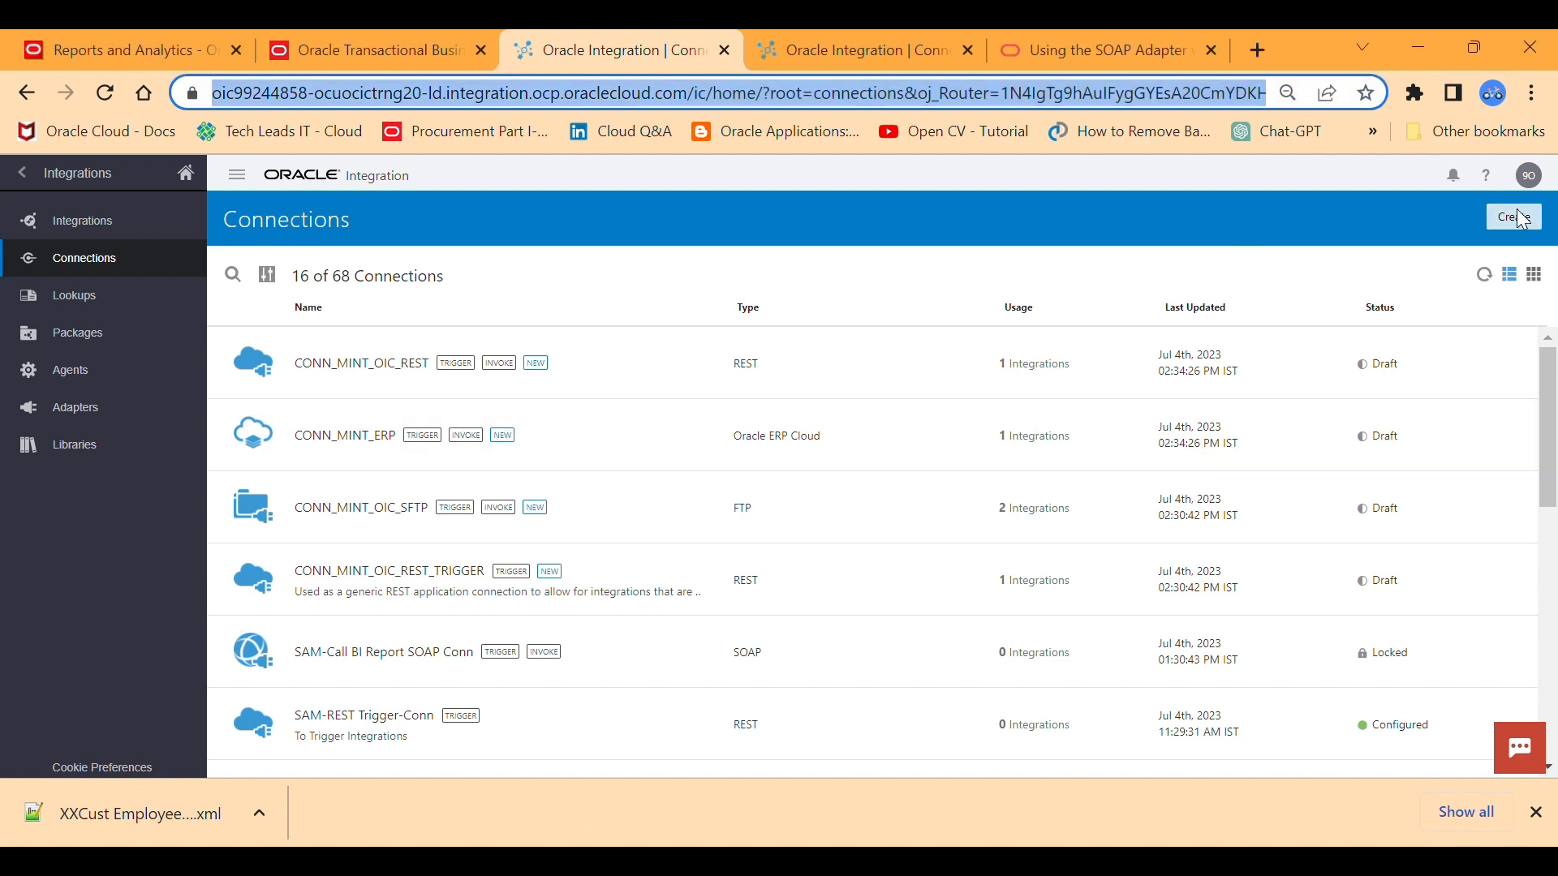
{"action": "left_click", "coordinate": [838, 50]}
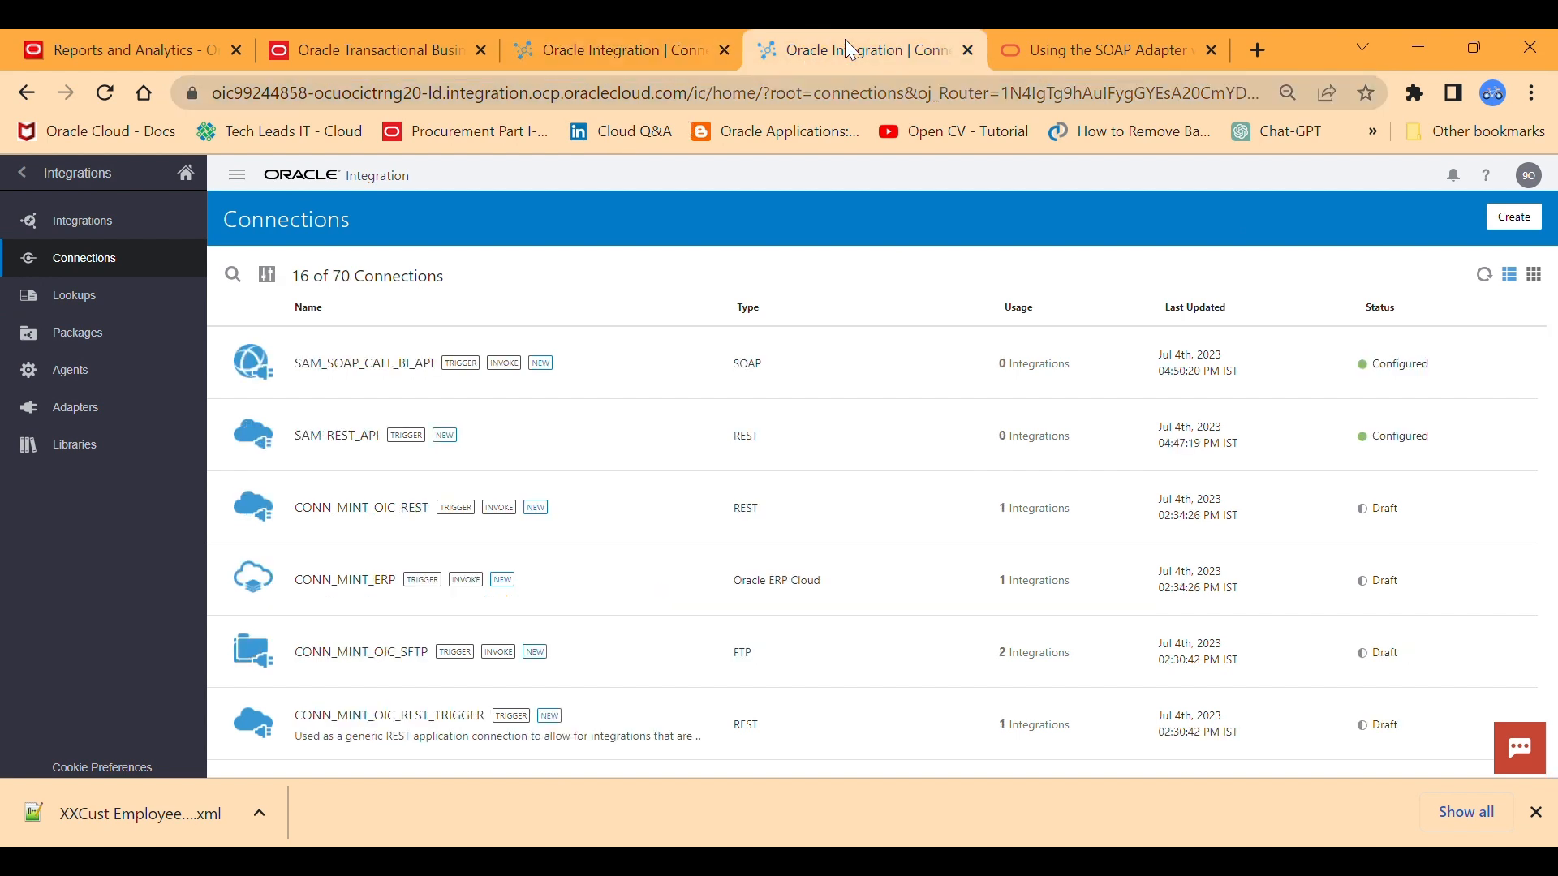
Start a new integration in the App Driven Orchestration style.
{"action": "left_click", "coordinate": [103, 234]}
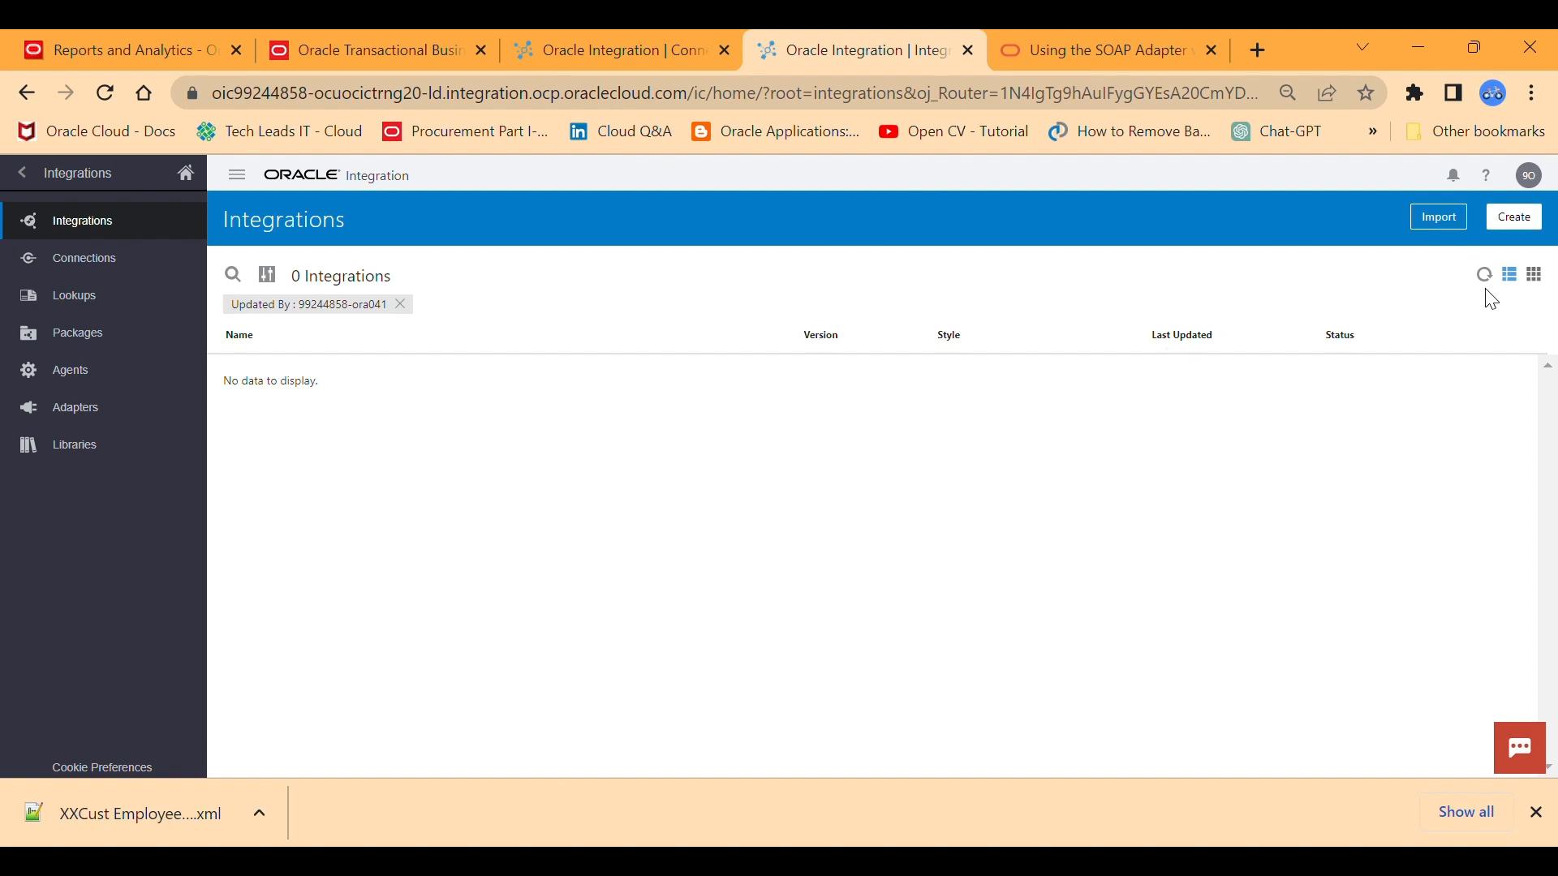
{"action": "left_click", "coordinate": [1513, 218]}
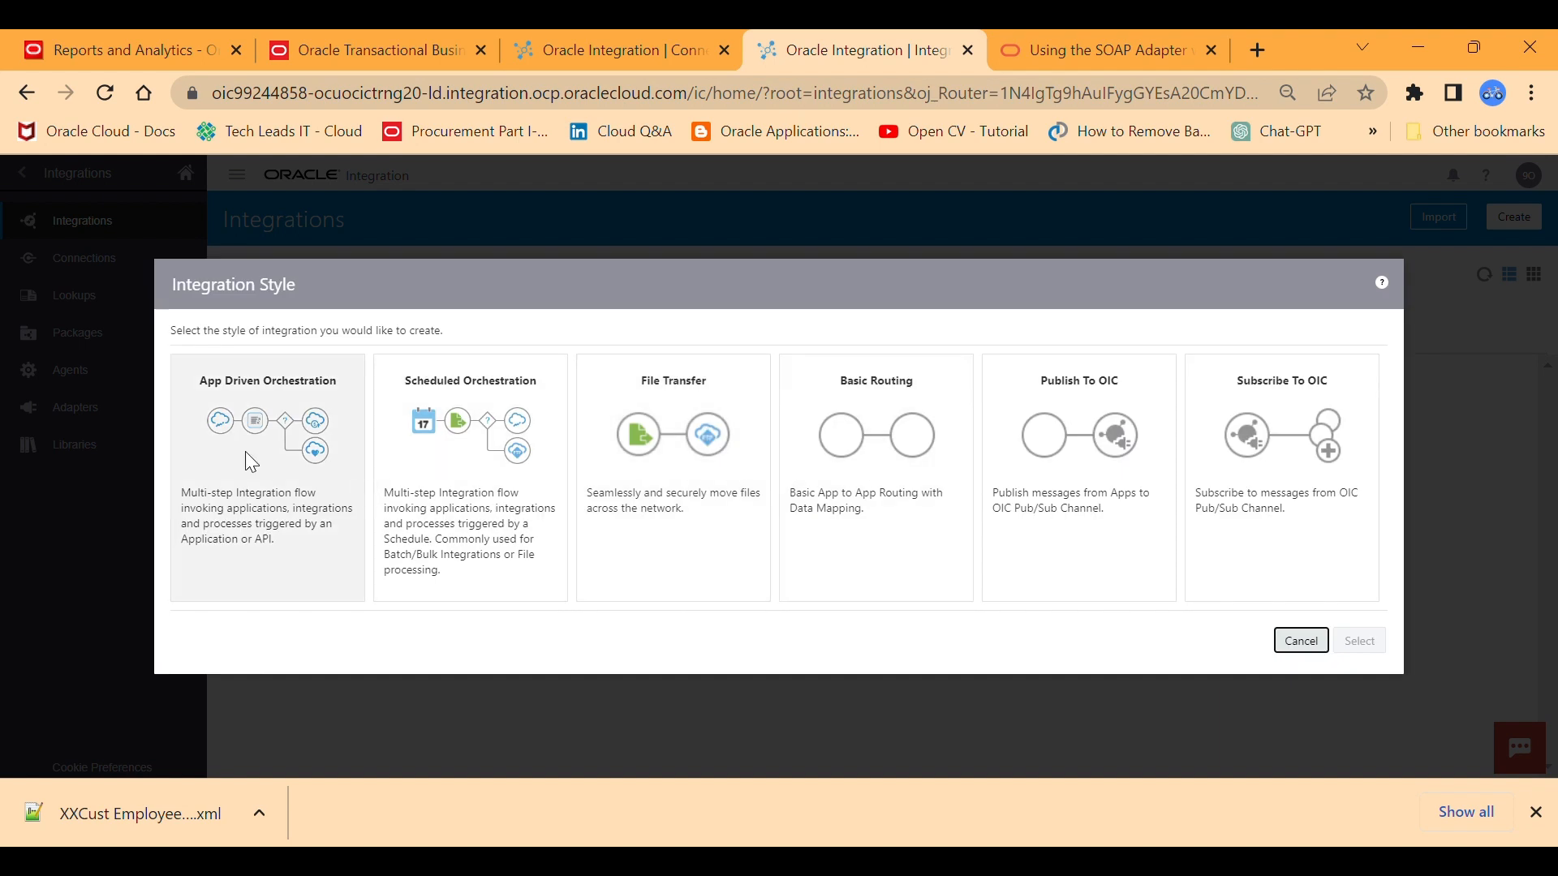
{"action": "left_click", "coordinate": [234, 436]}
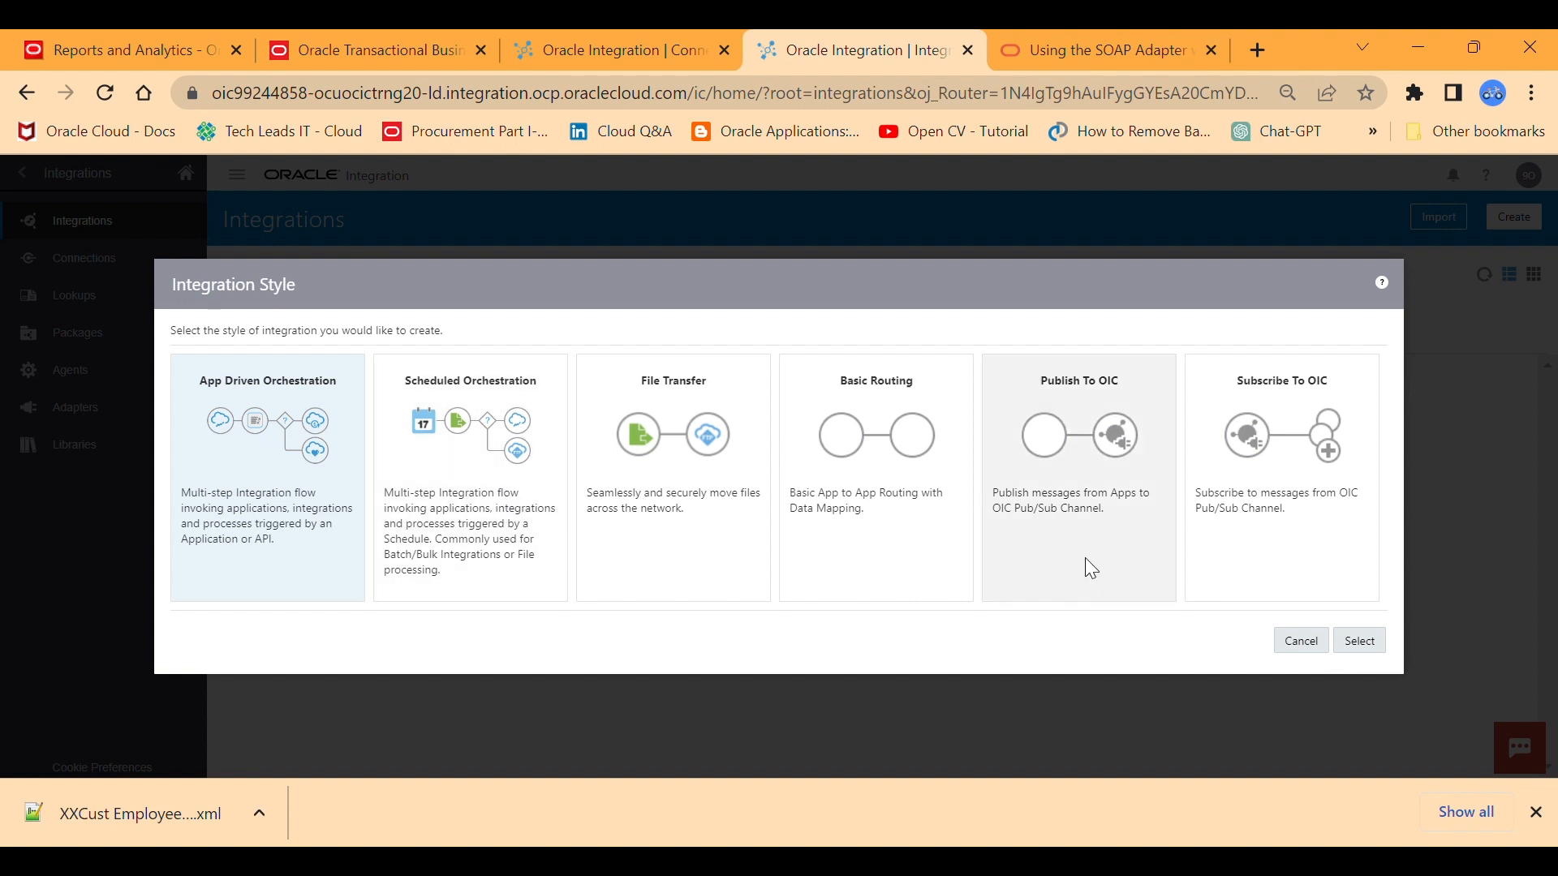
{"action": "left_click", "coordinate": [1345, 642]}
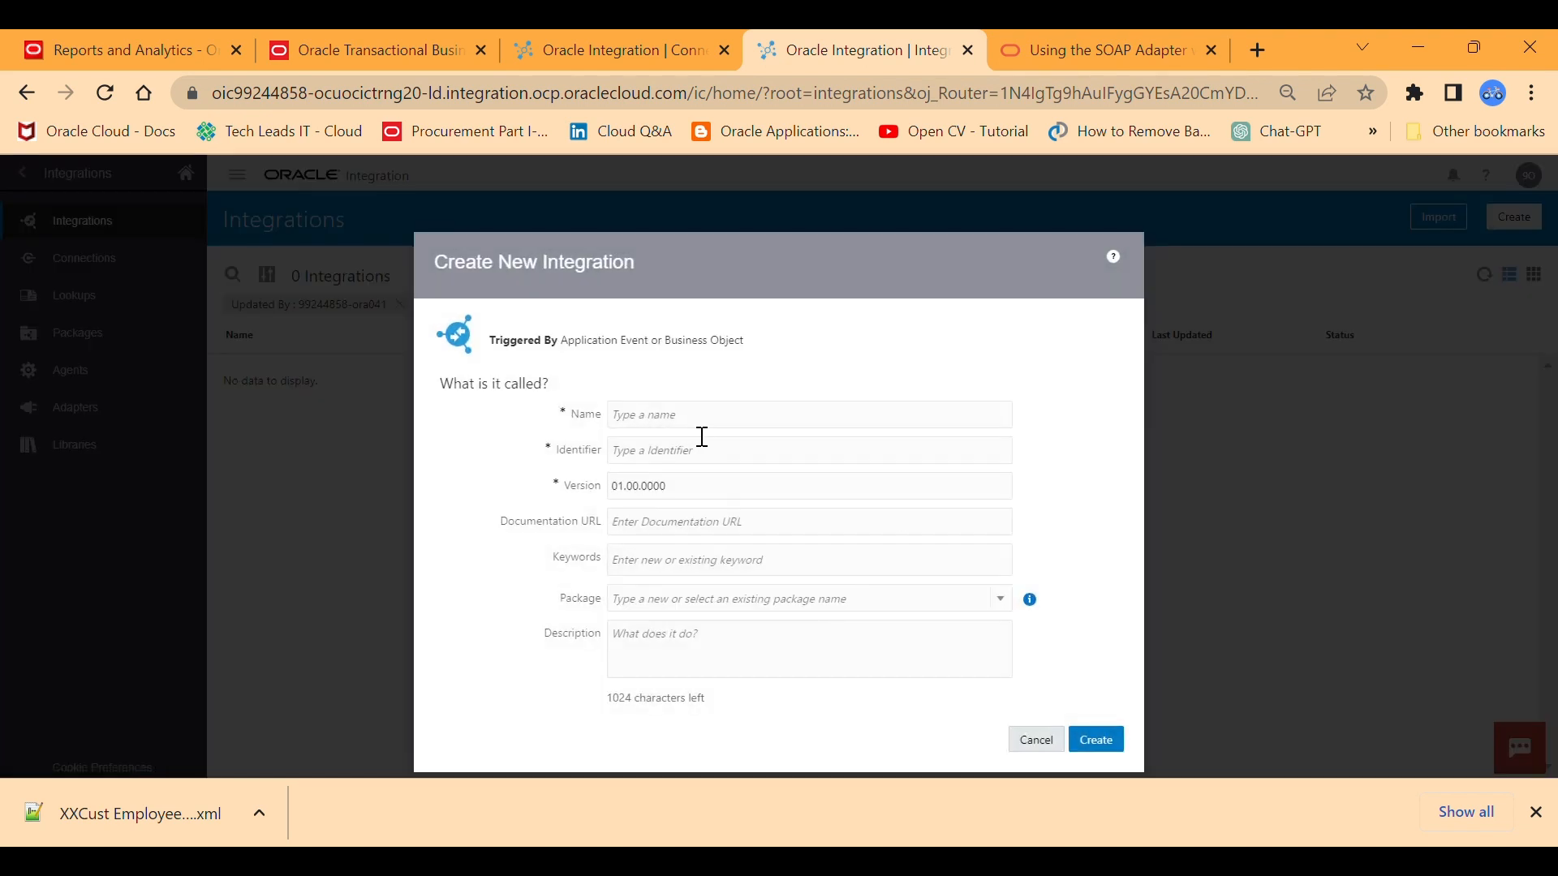
Name the new integration SAMCallBIReport.
{"action": "left_click", "coordinate": [694, 426]}
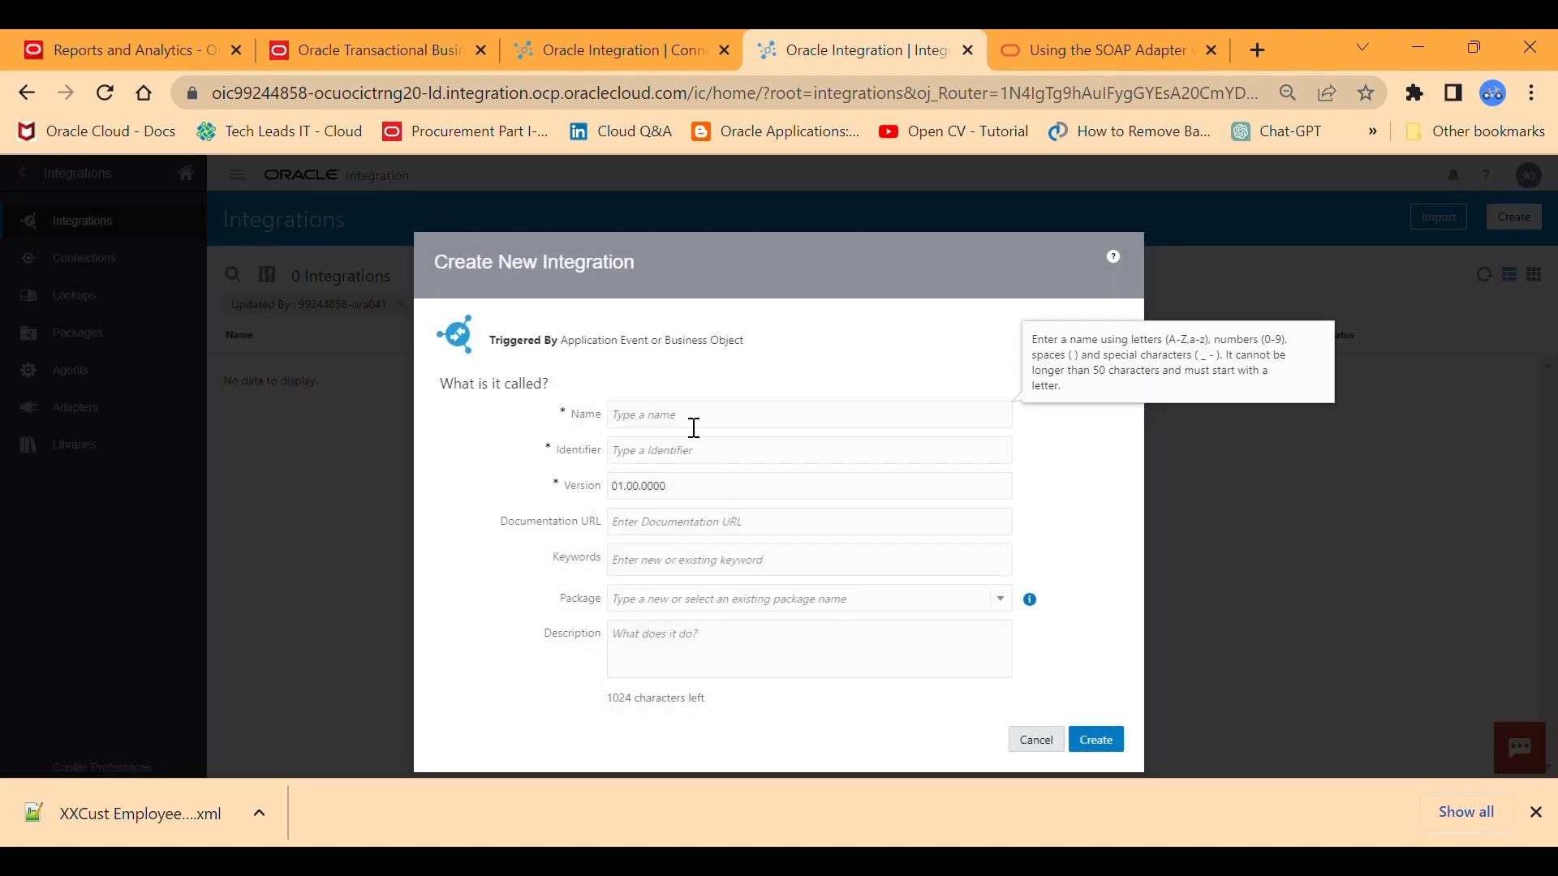
{"action": "type", "text": "SAM"}
{"action": "type", "text": "-"}
{"action": "type", "text": "Cal"}
{"action": "type", "text": "l"}
{"action": "key", "text": "BackSpace"}
{"action": "key", "text": "BackSpace"}
{"action": "key", "text": "BackSpace"}
{"action": "type", "text": "CallBIReport"}
Assign the integration to the package sam.oracle.hcm and create it.
{"action": "left_click", "coordinate": [724, 600]}
{"action": "left_click", "coordinate": [724, 603]}
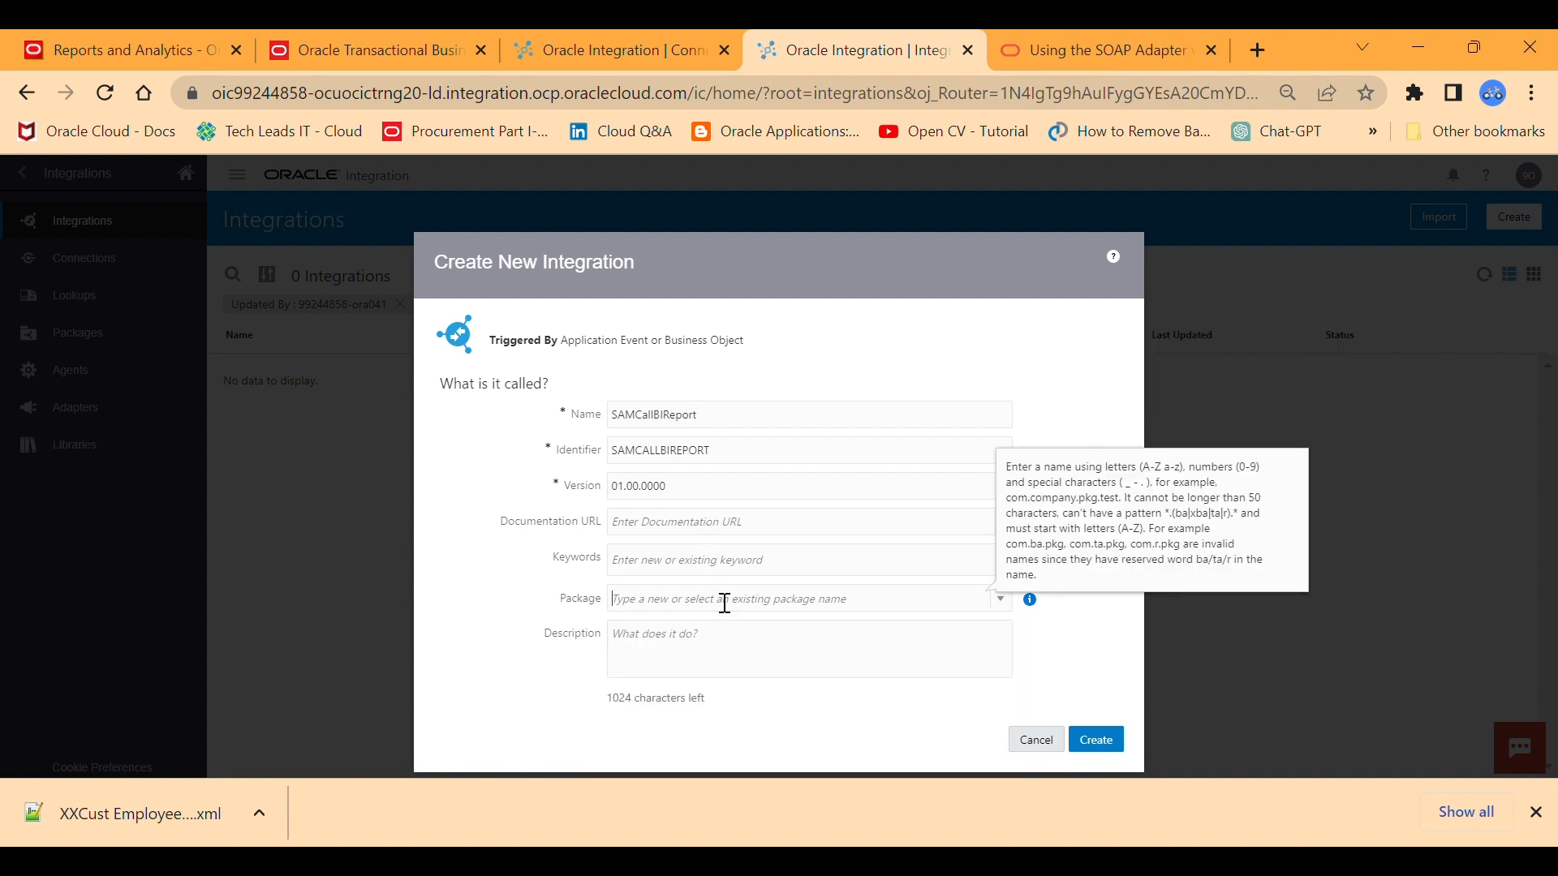
{"action": "type", "text": "sam"}
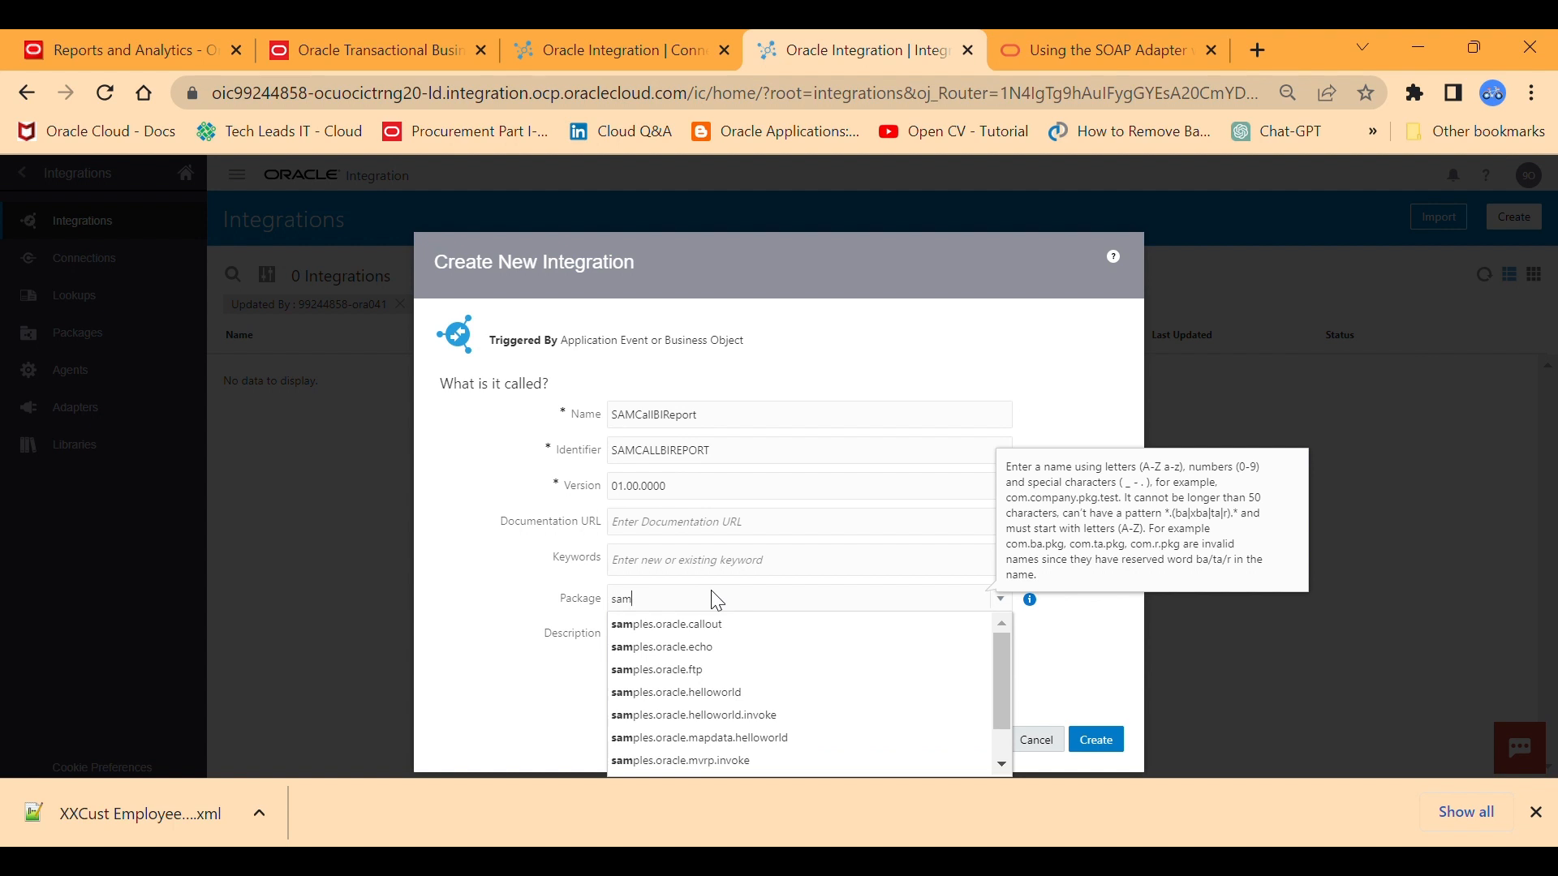
{"action": "type", "text": "."}
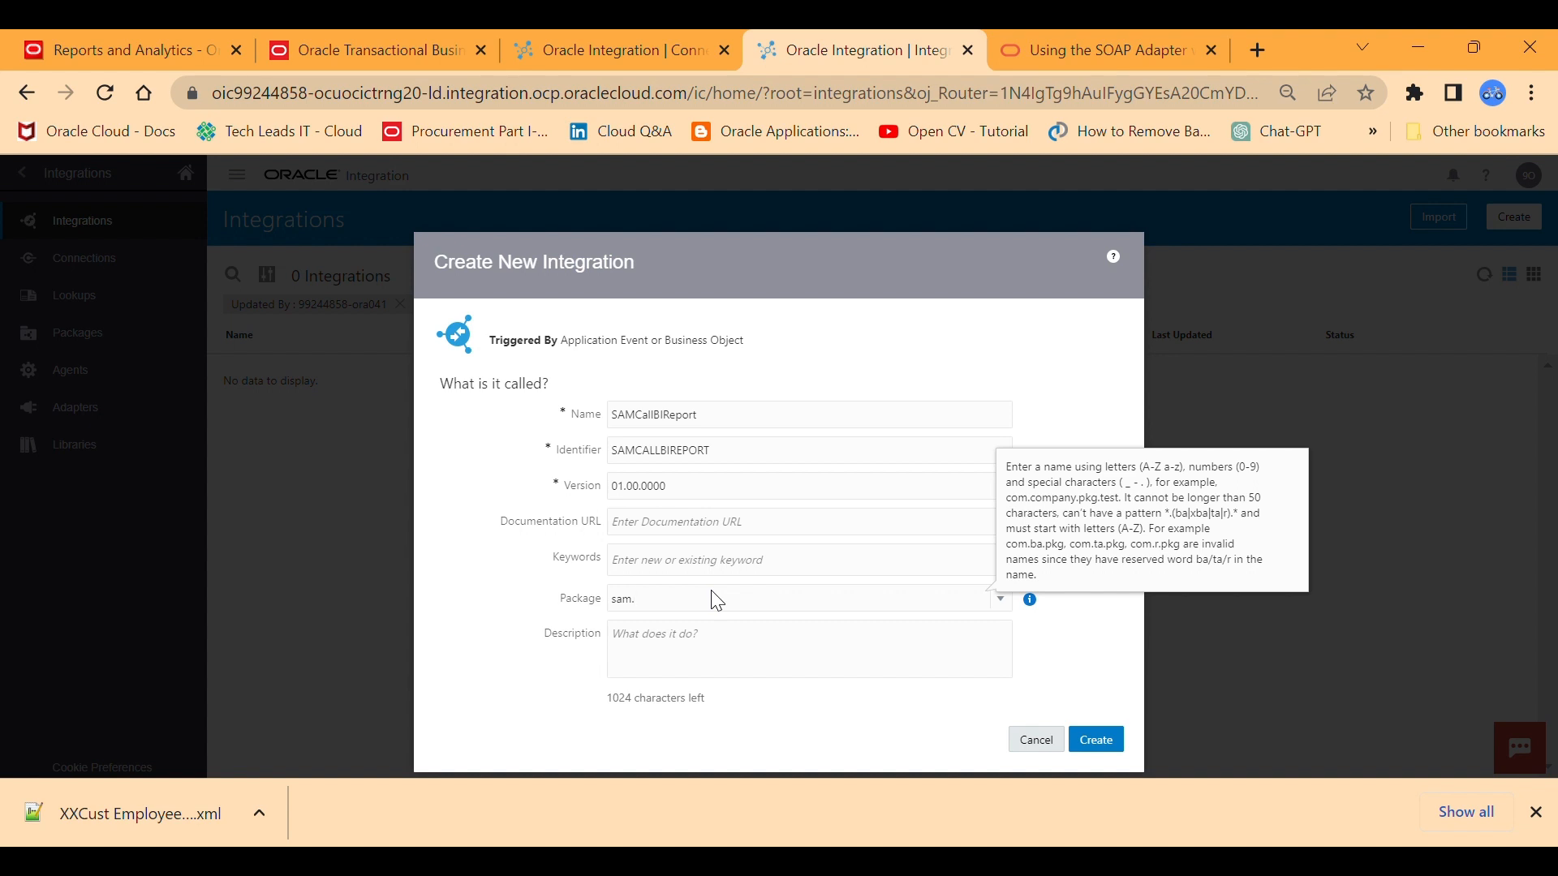
{"action": "type", "text": "oracle.hcm"}
{"action": "left_click", "coordinate": [706, 657]}
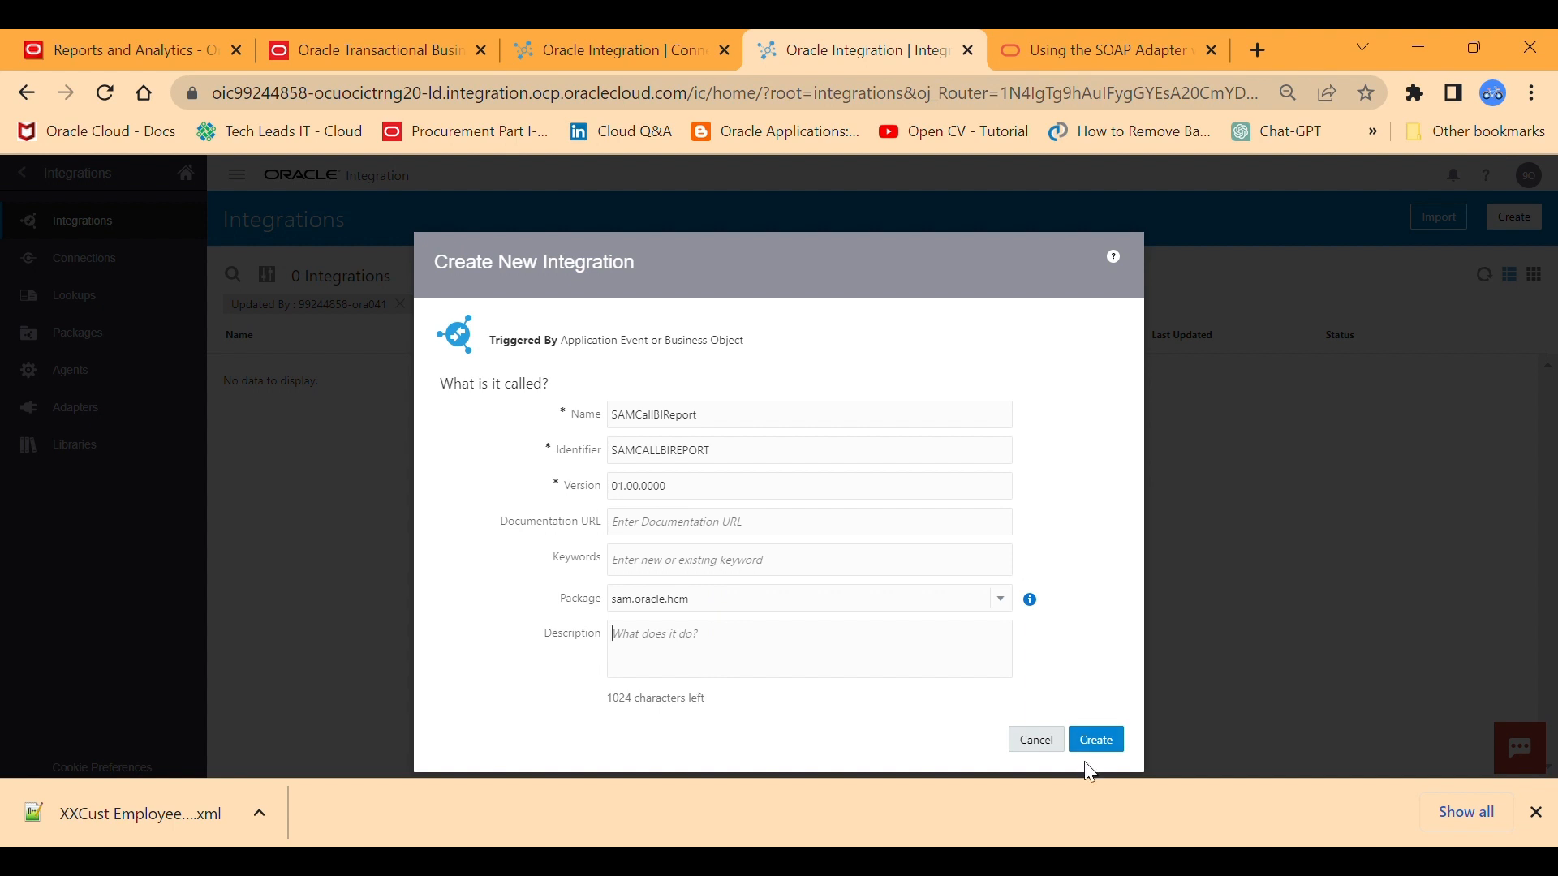
{"action": "left_click", "coordinate": [1108, 744]}
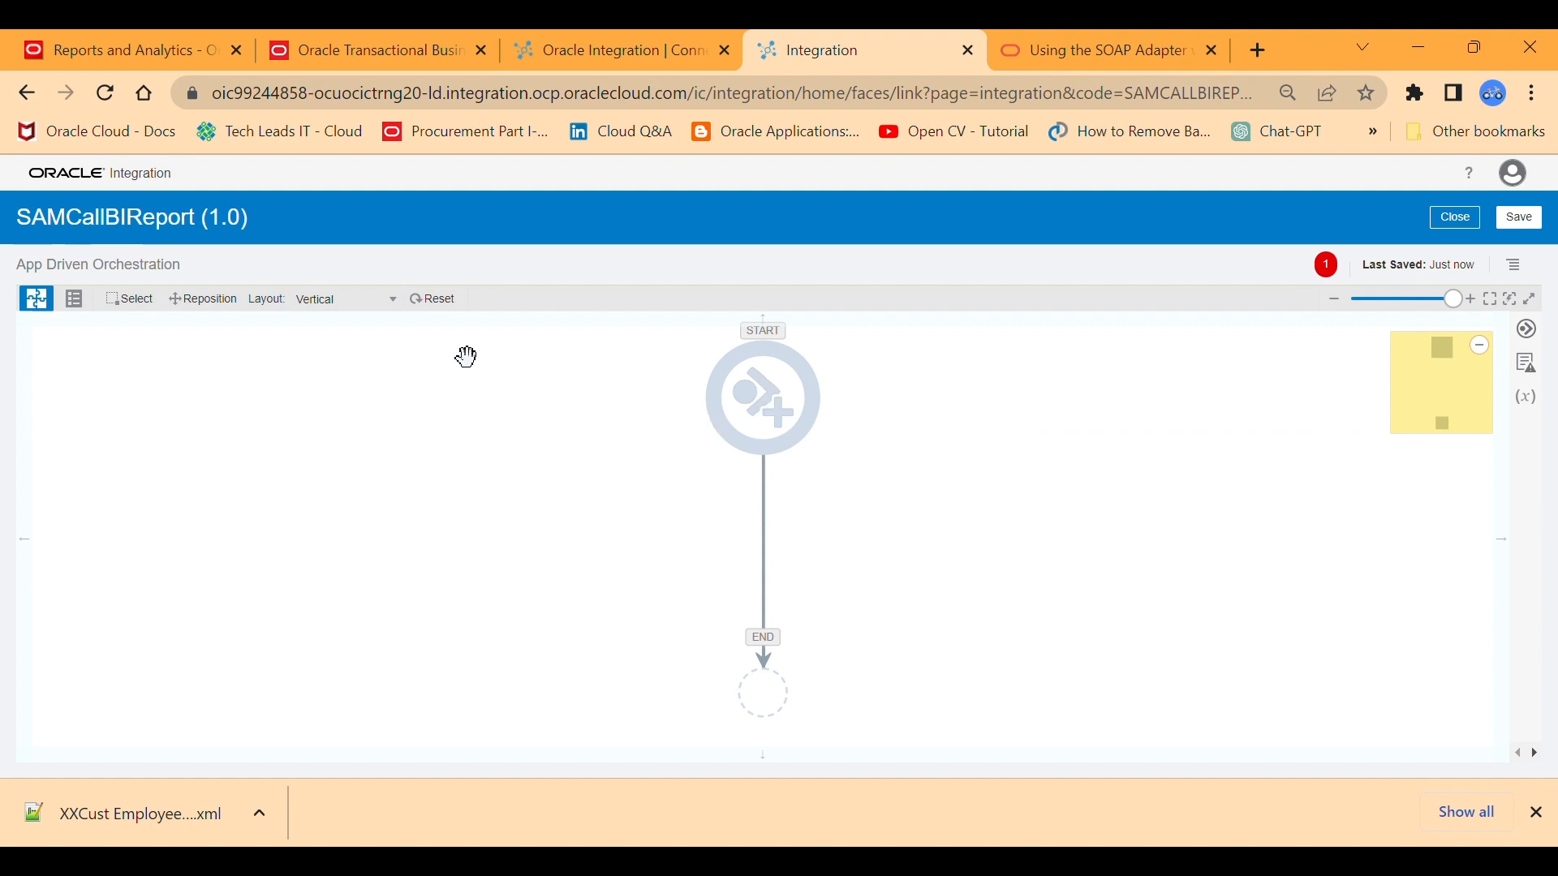
Change the integration canvas layout to Horizontal.
{"action": "left_click", "coordinate": [400, 303]}
{"action": "left_click", "coordinate": [373, 324]}
{"action": "left_click", "coordinate": [1401, 303]}
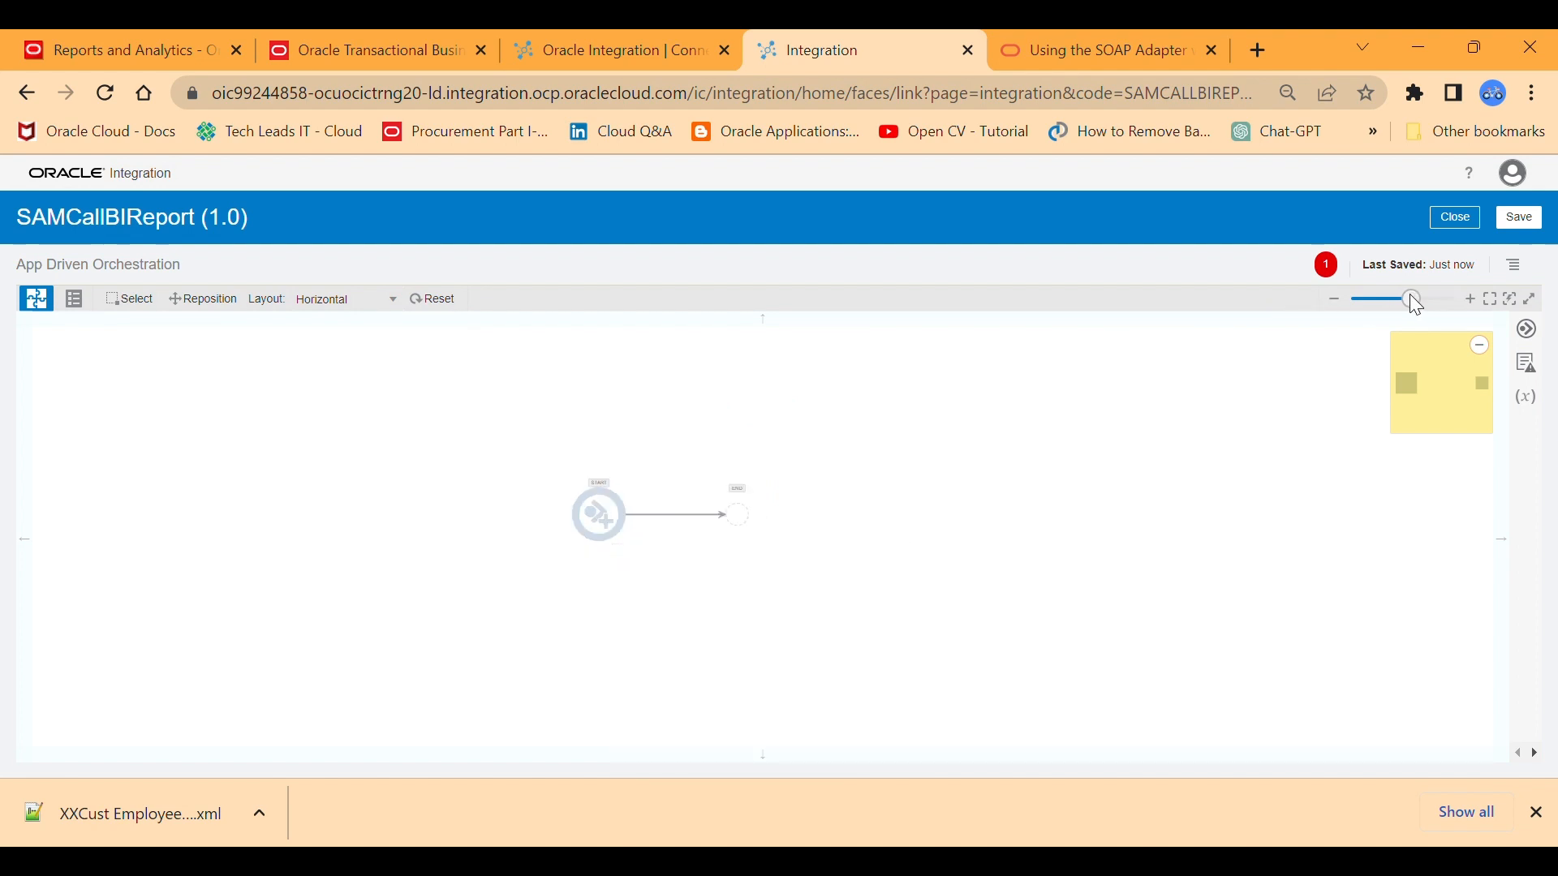
{"action": "left_click", "coordinate": [1411, 299]}
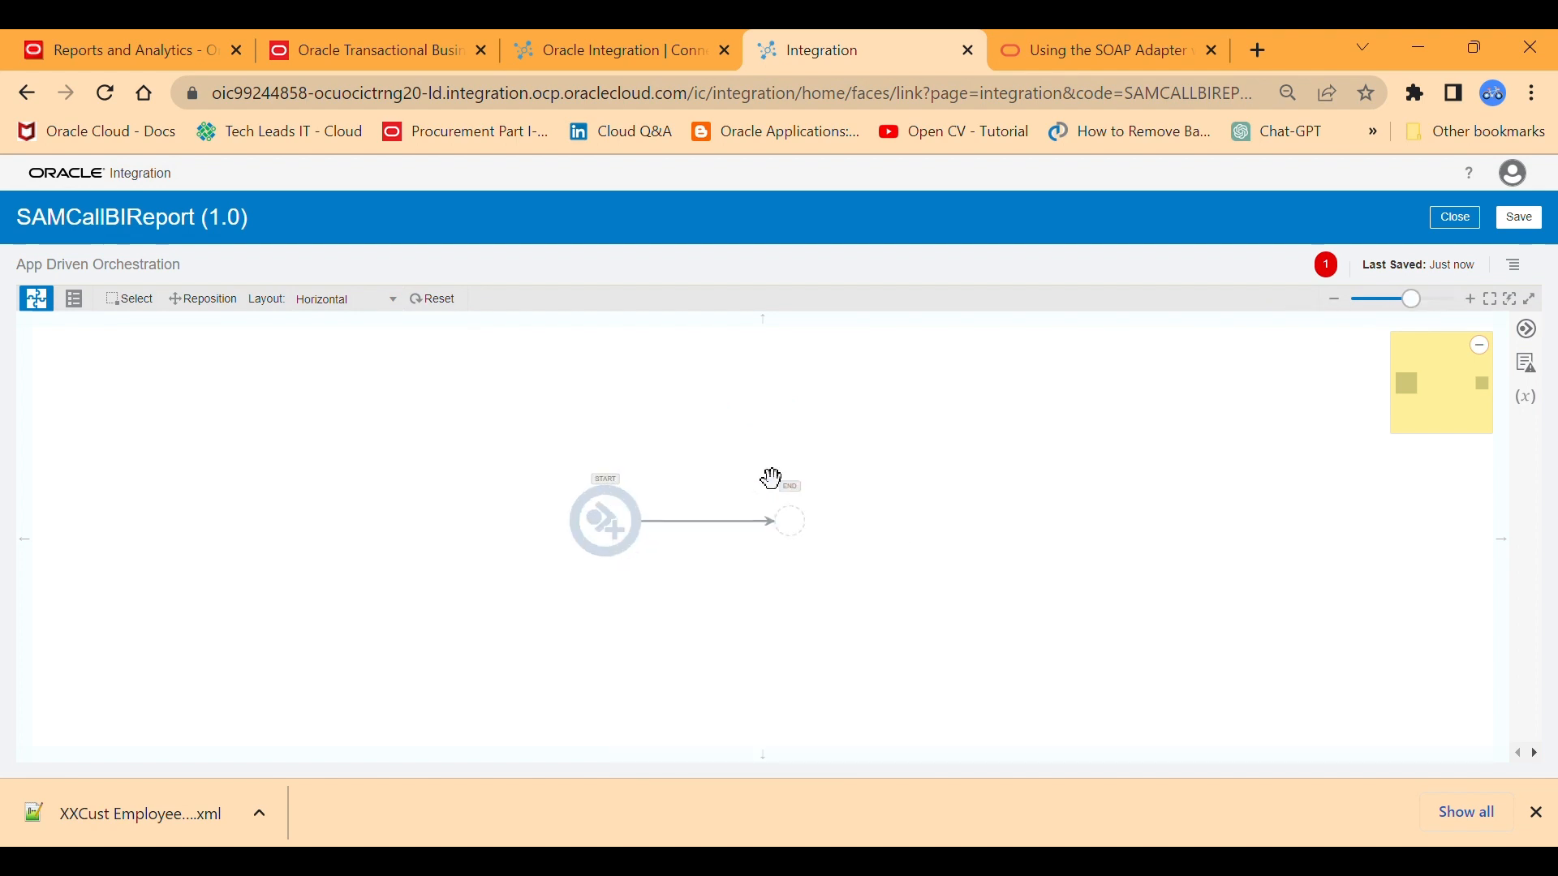
Add the SAM-REST_API connection as the trigger at the start of the integration flow.
{"action": "left_click", "coordinate": [605, 521]}
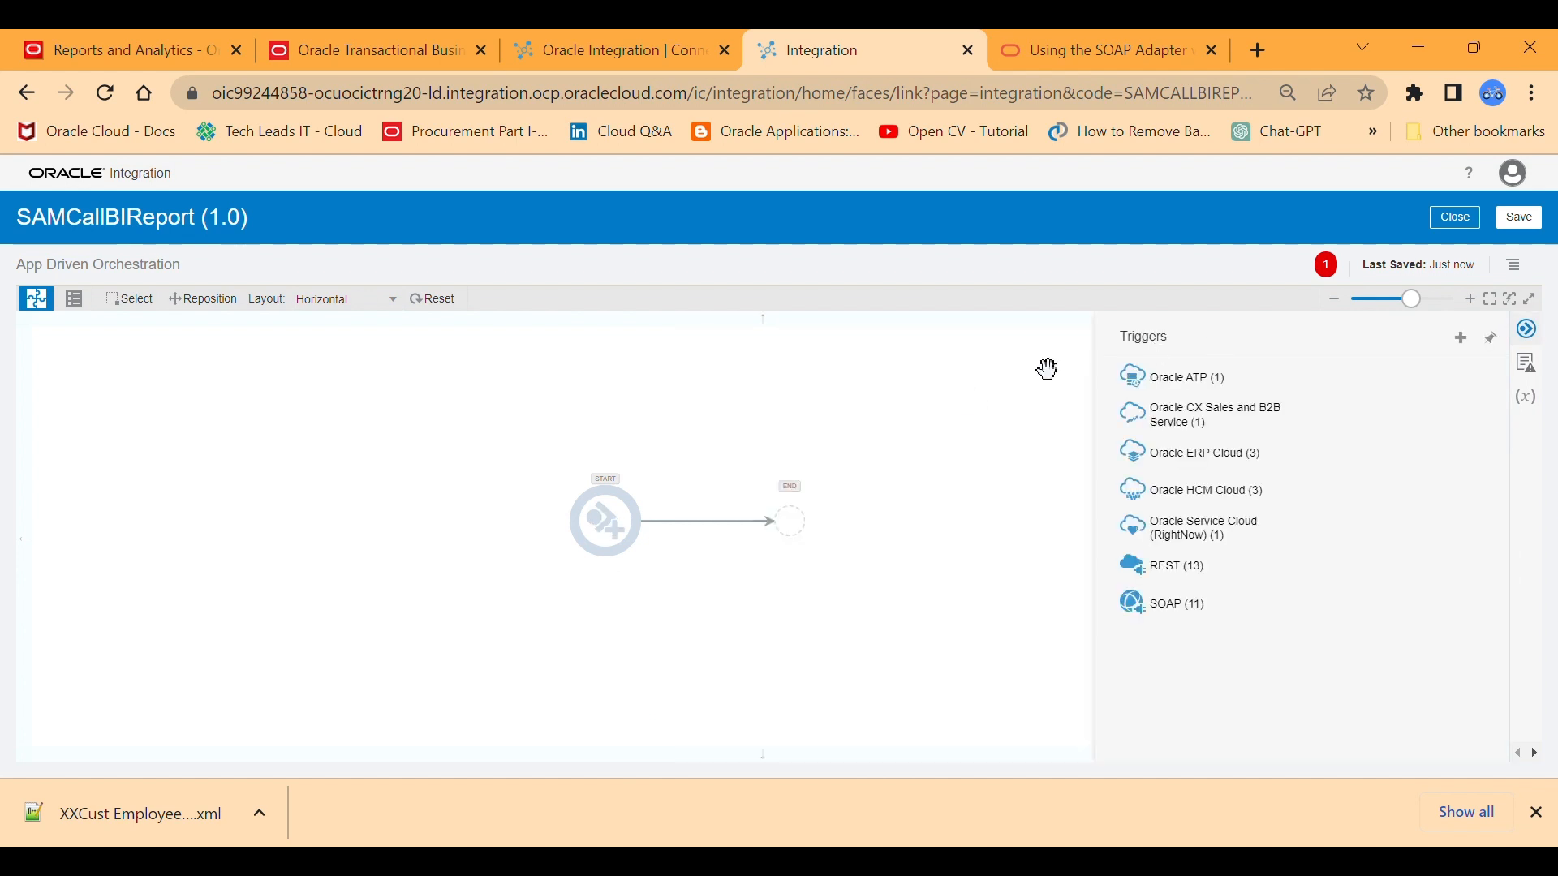
{"action": "left_click", "coordinate": [878, 391]}
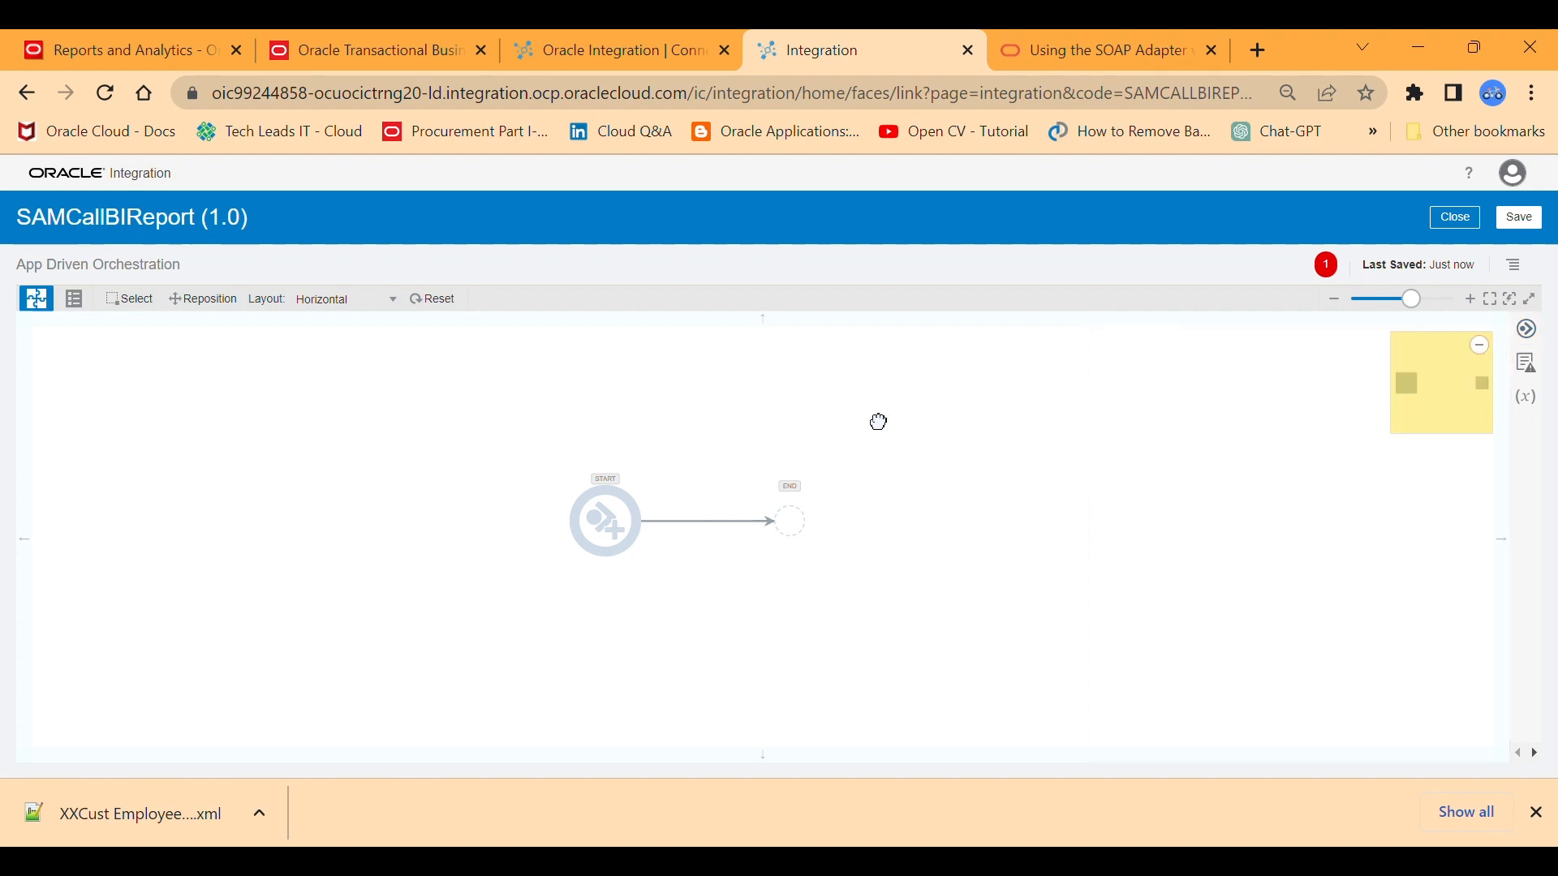
{"action": "left_click", "coordinate": [605, 521]}
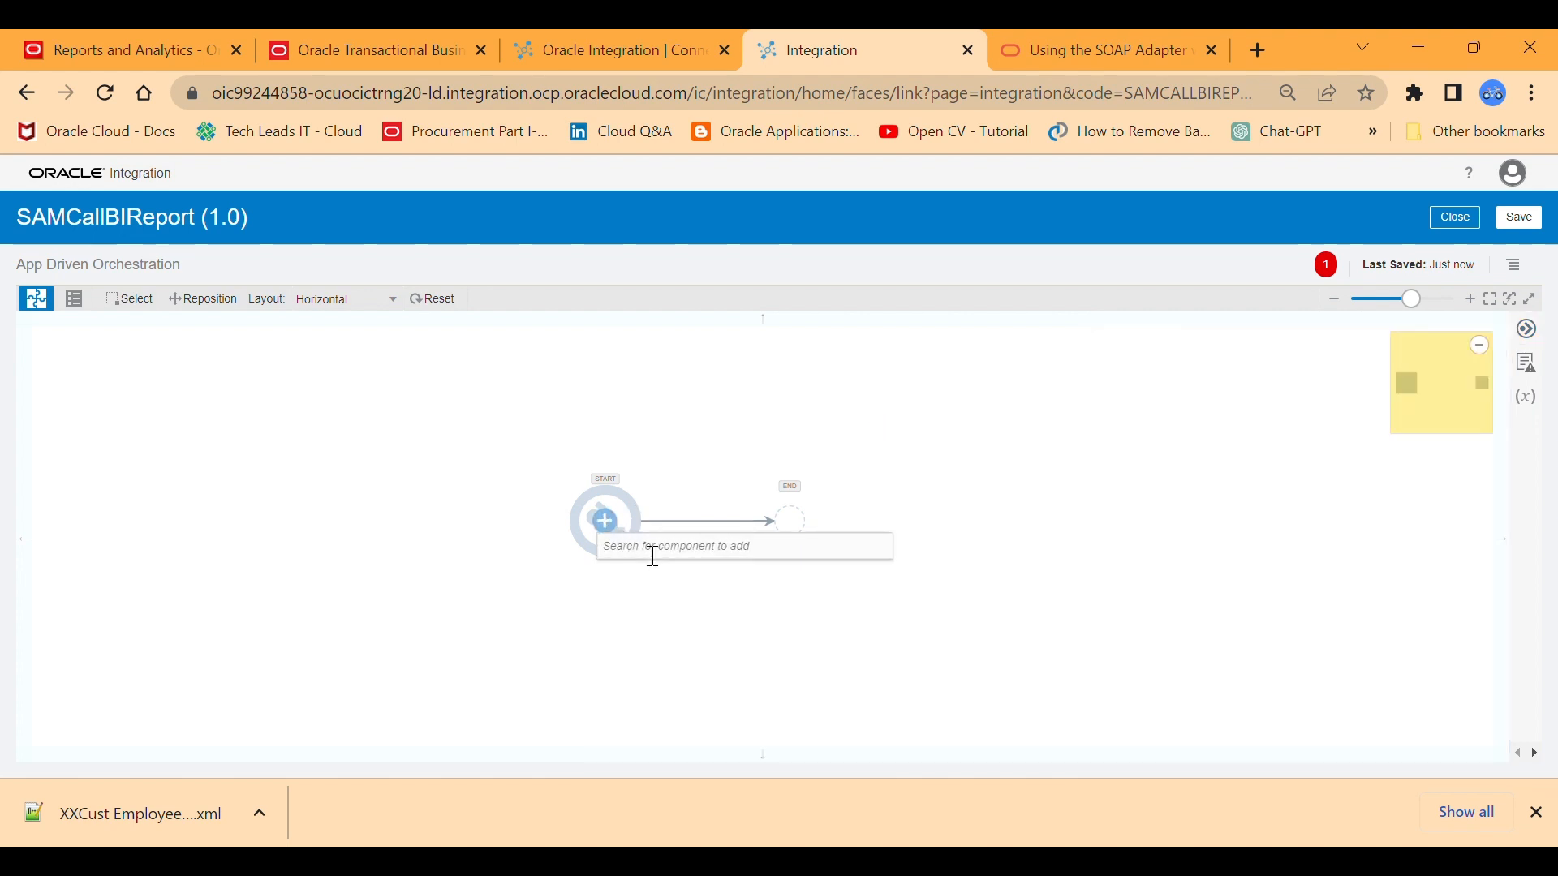
{"action": "type", "text": "SAM"}
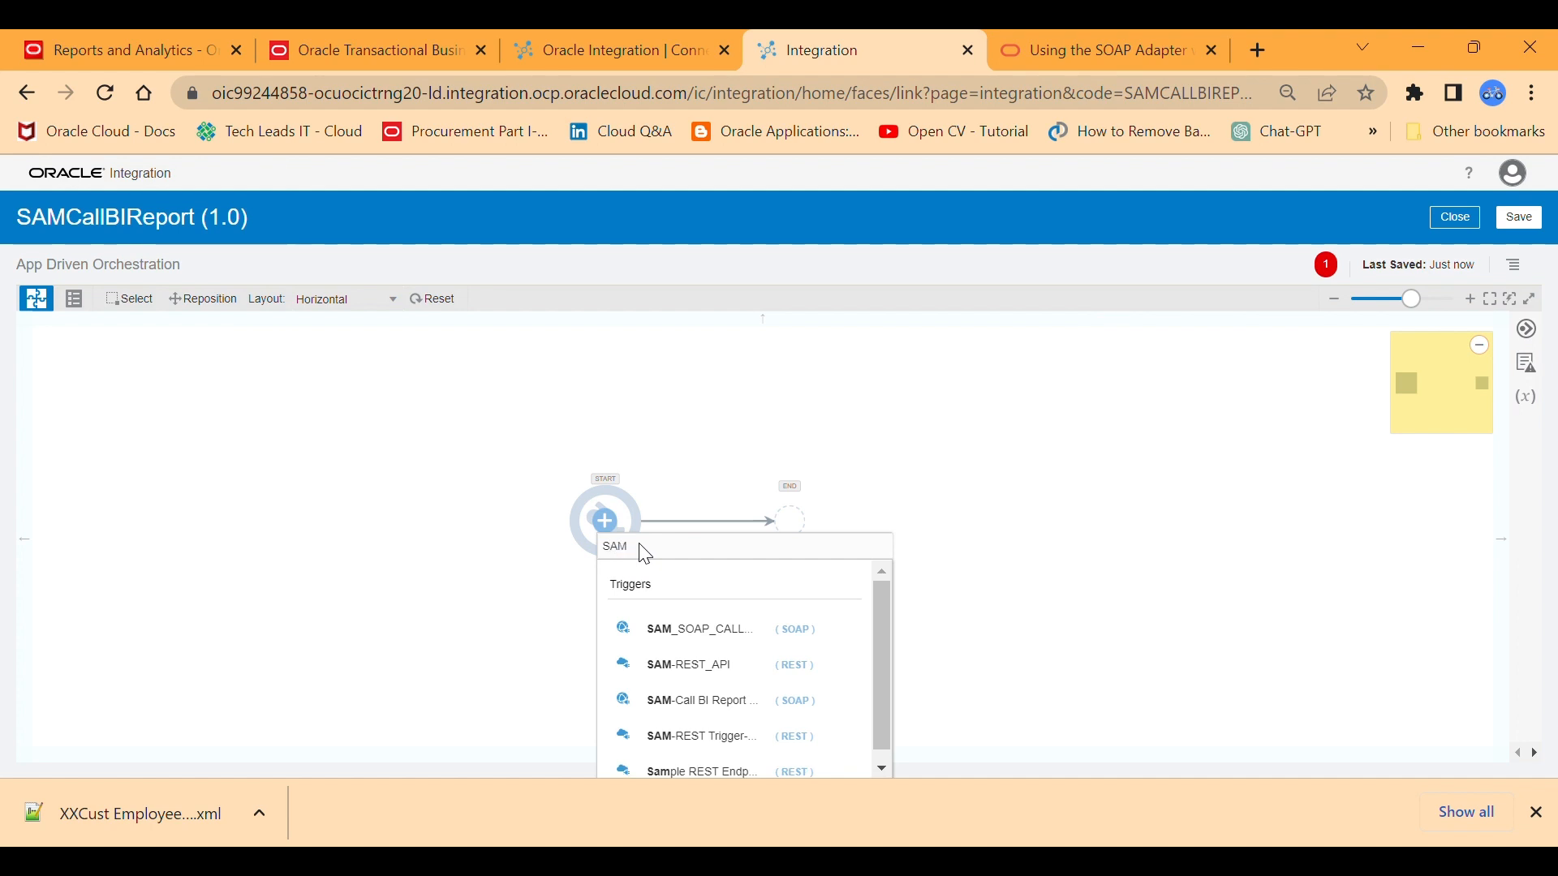
{"action": "left_click", "coordinate": [704, 665]}
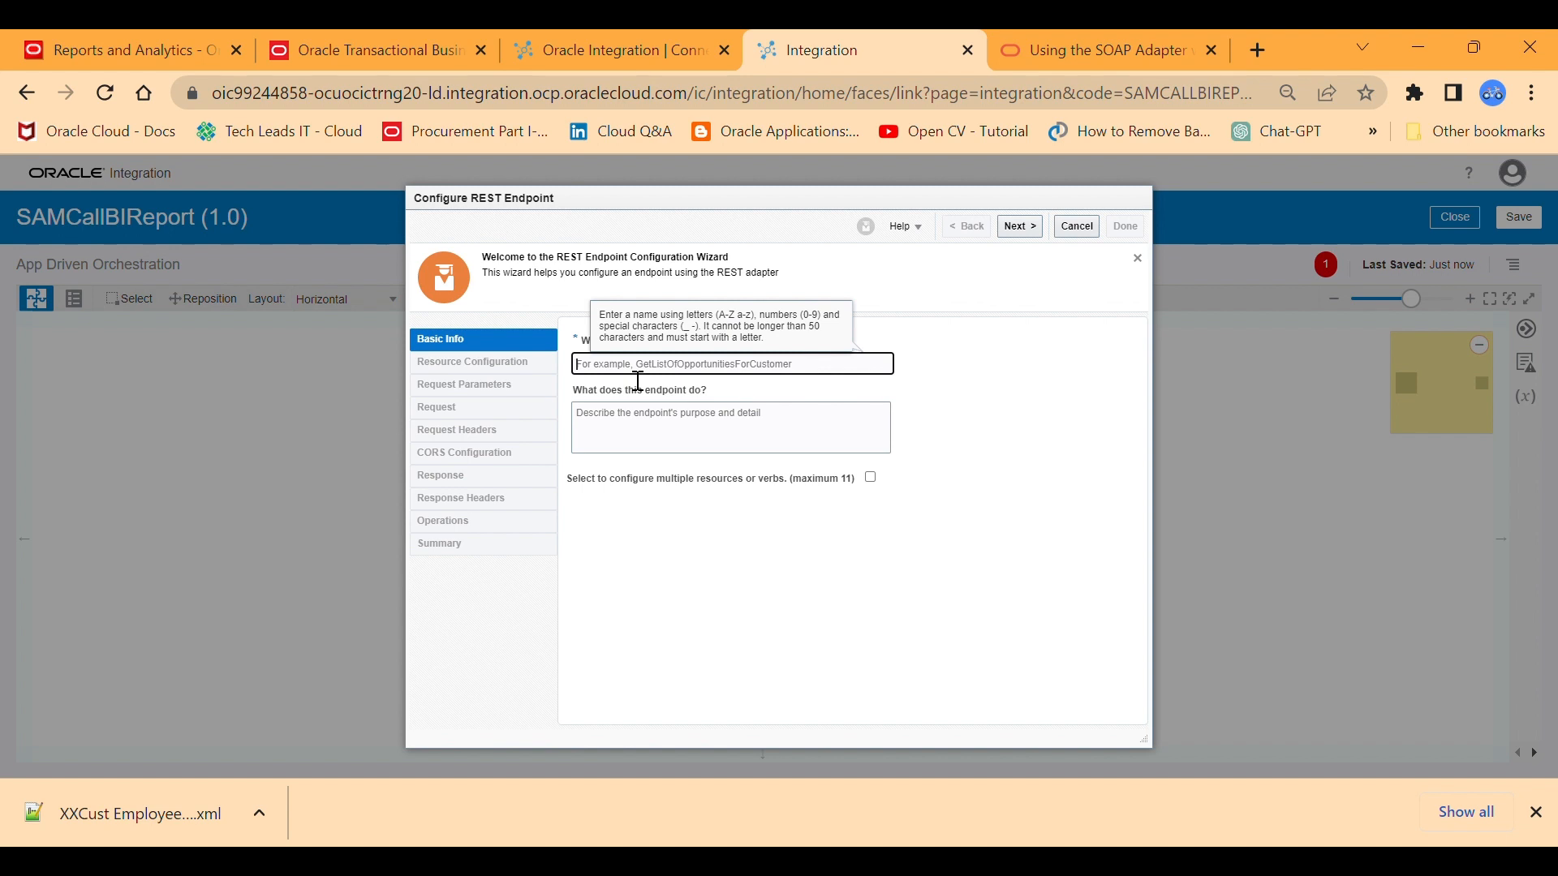
Name the REST endpoint InvokeBISOAPAPI, leave its description empty, and continue to the resource configuration.
{"action": "type", "text": "In"}
{"action": "type", "text": "vokeBISOAPAPI"}
{"action": "left_click", "coordinate": [679, 430]}
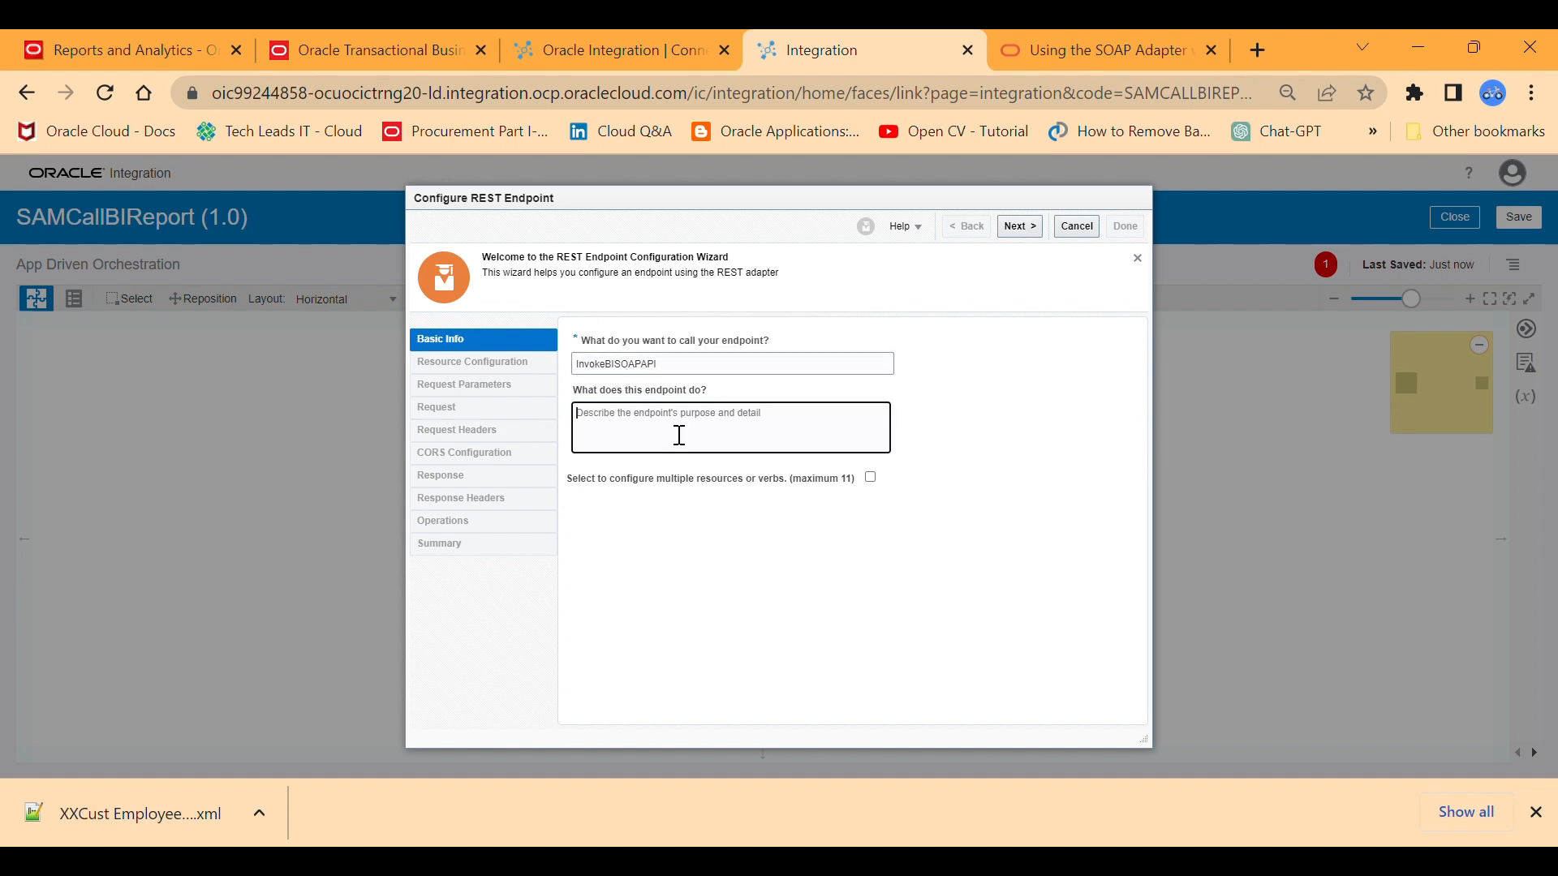
{"action": "double_click", "coordinate": [676, 365]}
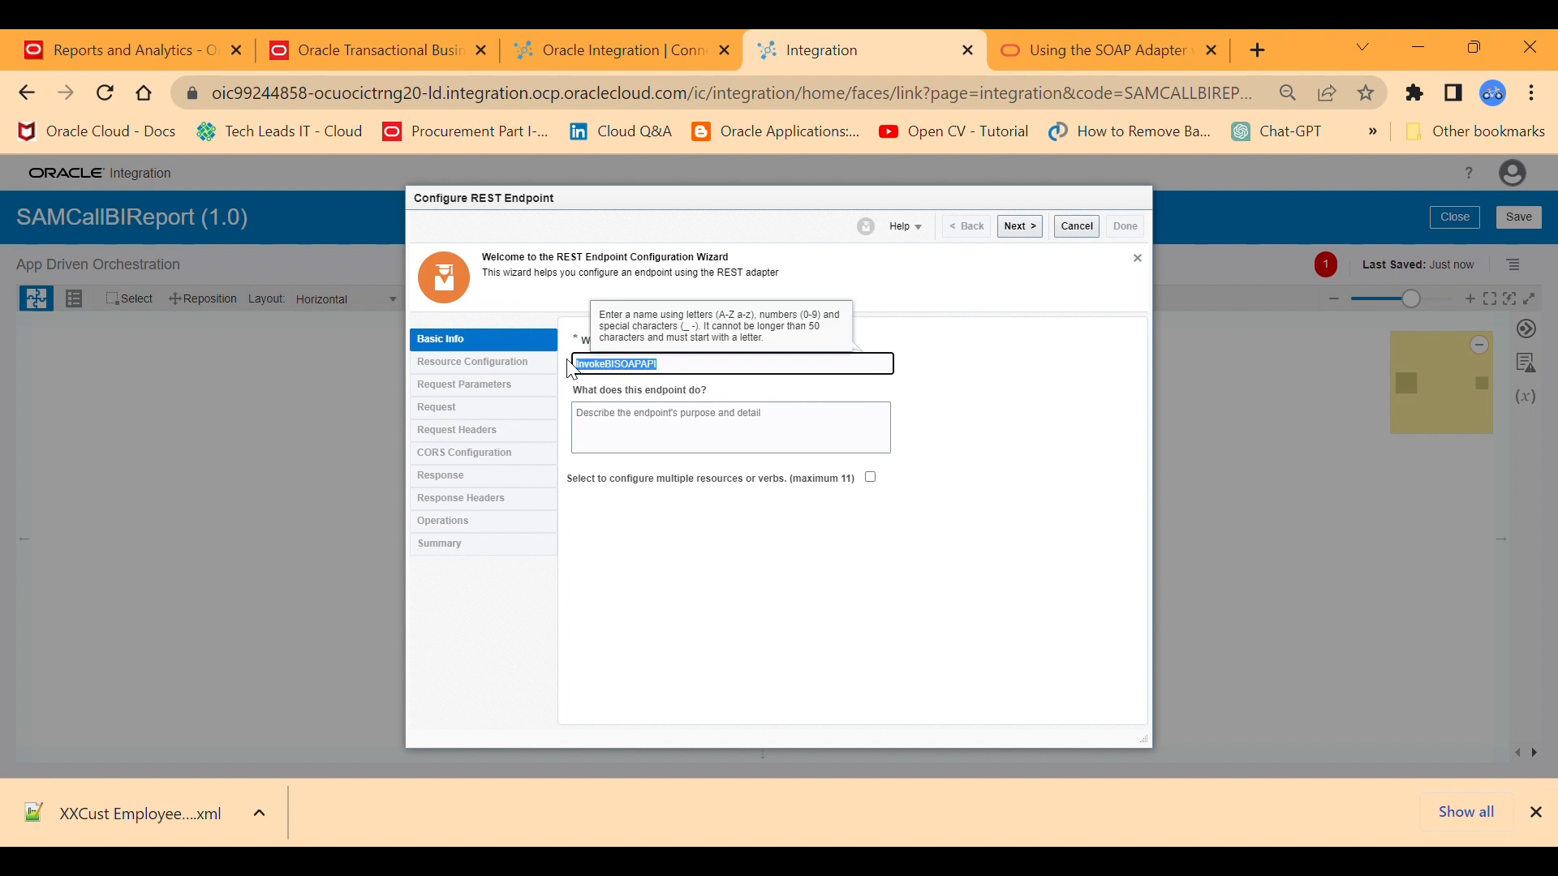
{"action": "left_click", "coordinate": [688, 381]}
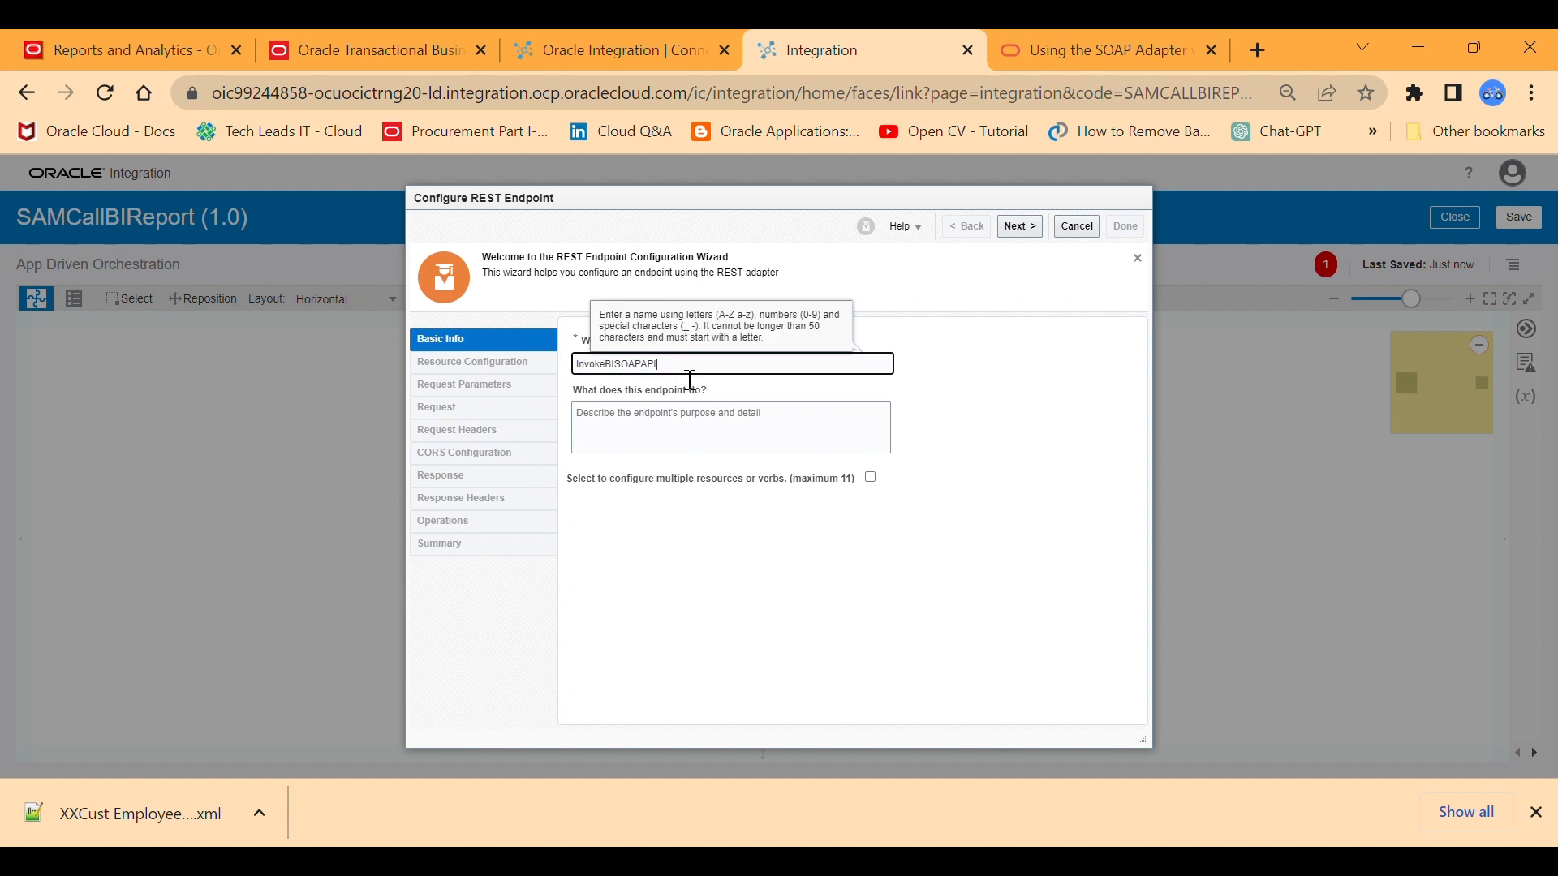
{"action": "left_click", "coordinate": [736, 448]}
{"action": "left_click_drag", "start_coordinate": [691, 370], "coordinate": [566, 366]}
{"action": "left_click", "coordinate": [681, 445]}
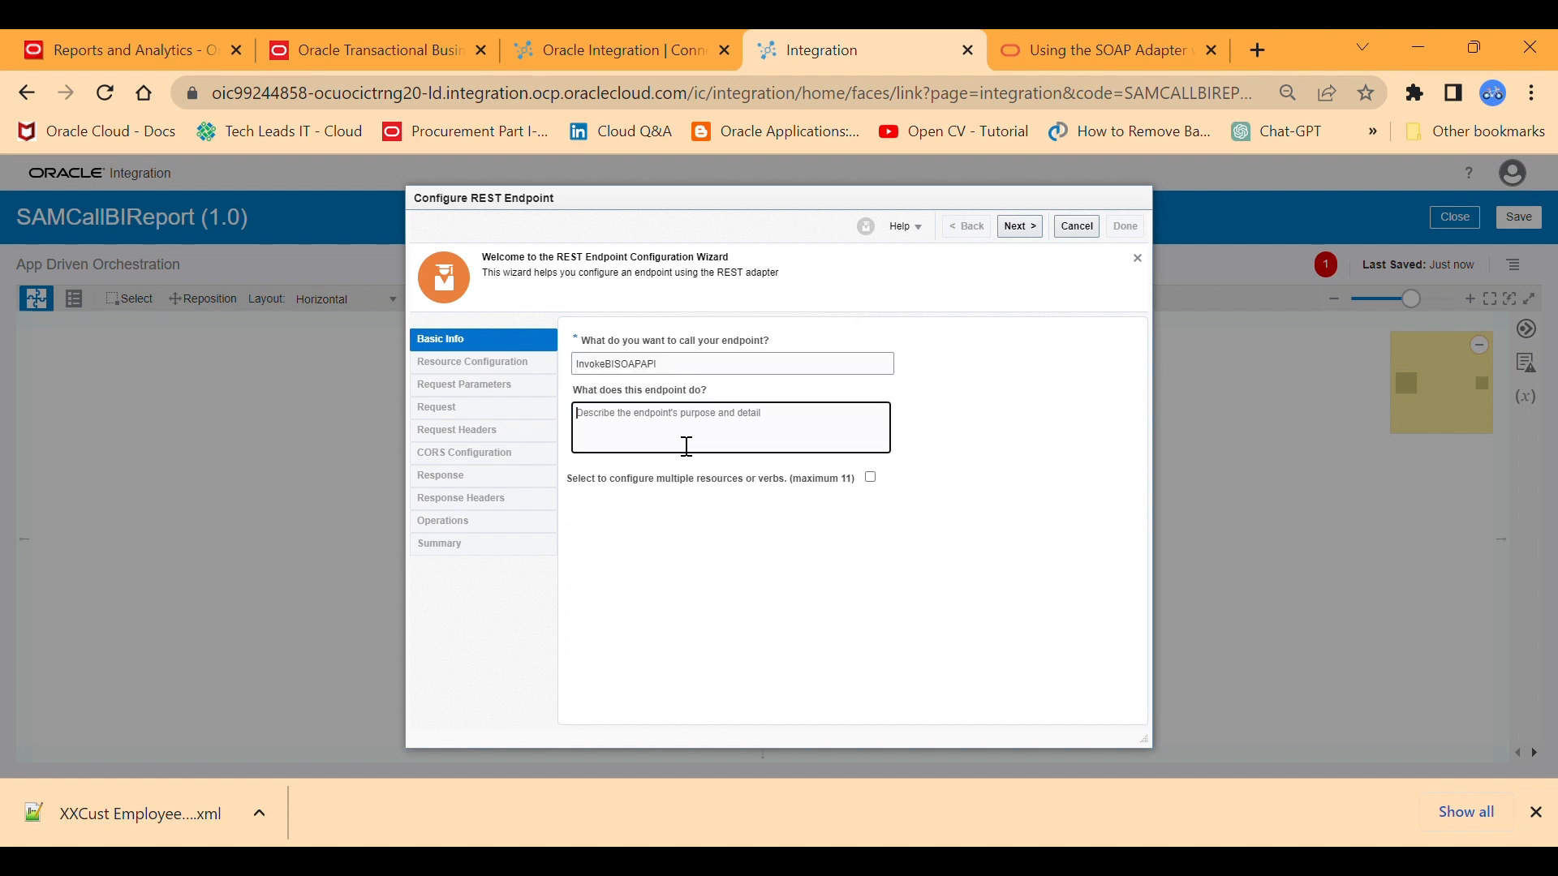
{"action": "left_click", "coordinate": [1014, 229]}
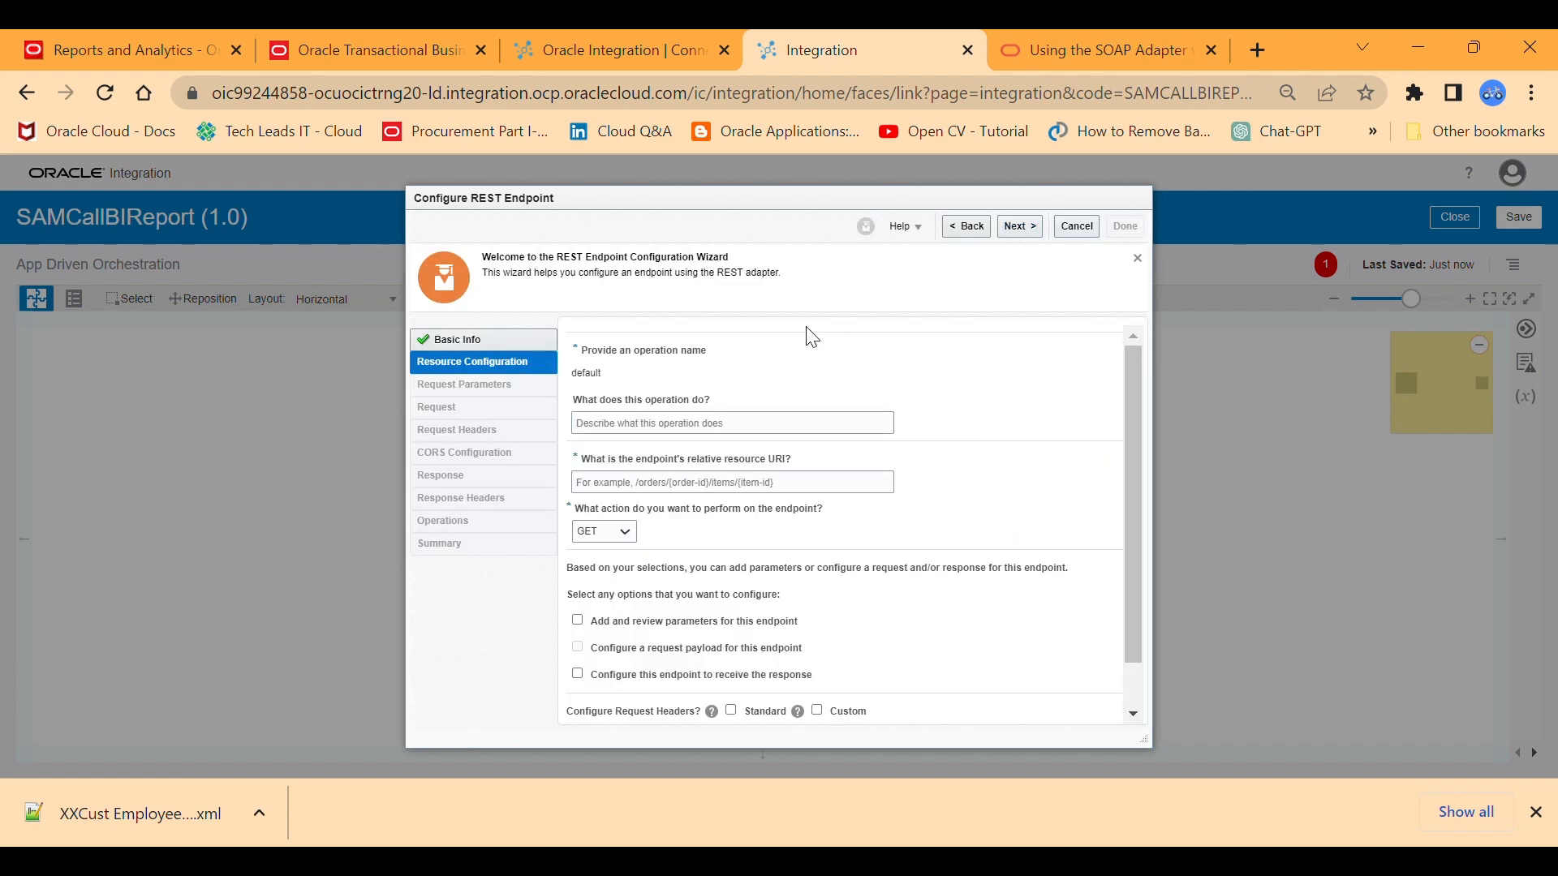
Describe the operation as "Calls BI Report", and set the relative resource URI to / and the endpoint action to POST.
{"action": "left_click", "coordinate": [708, 425]}
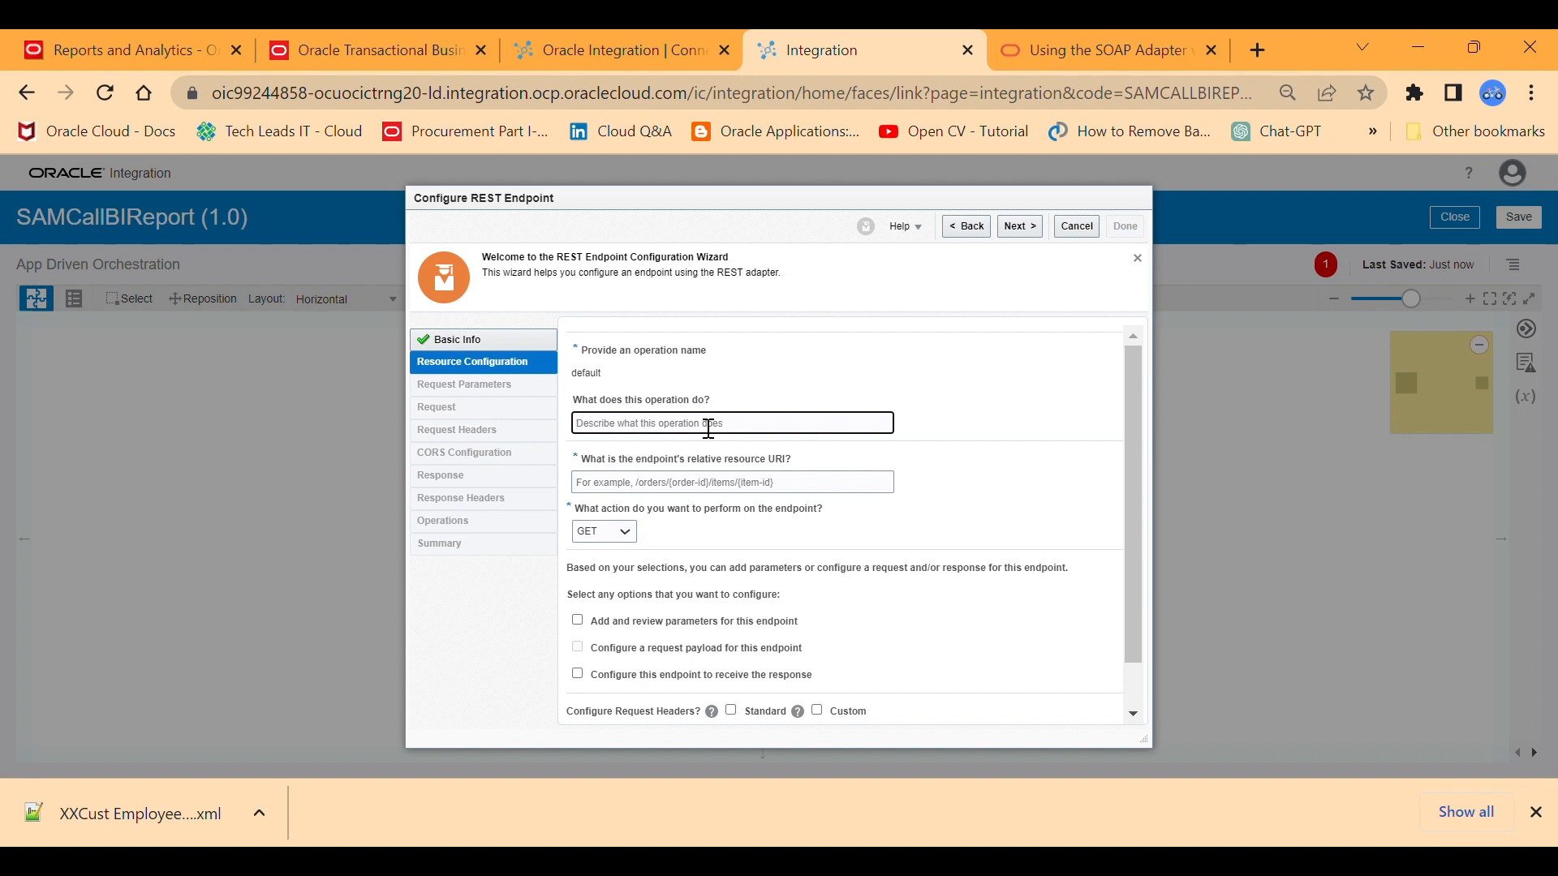
{"action": "type", "text": "Calls BI Report"}
{"action": "left_click", "coordinate": [747, 485]}
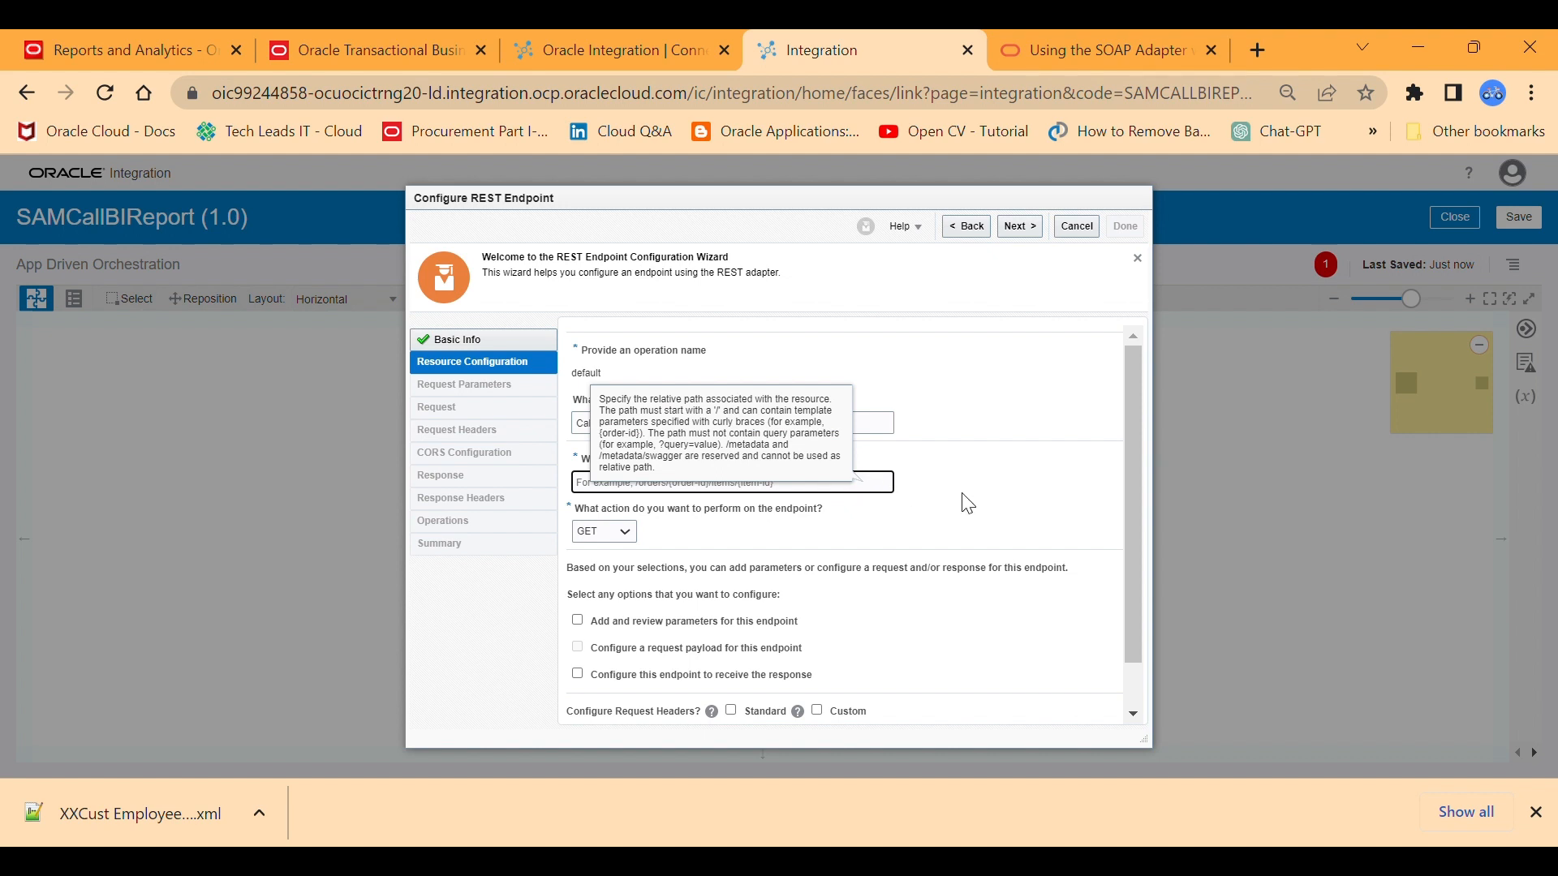
{"action": "type", "text": "/"}
{"action": "left_click", "coordinate": [1010, 401]}
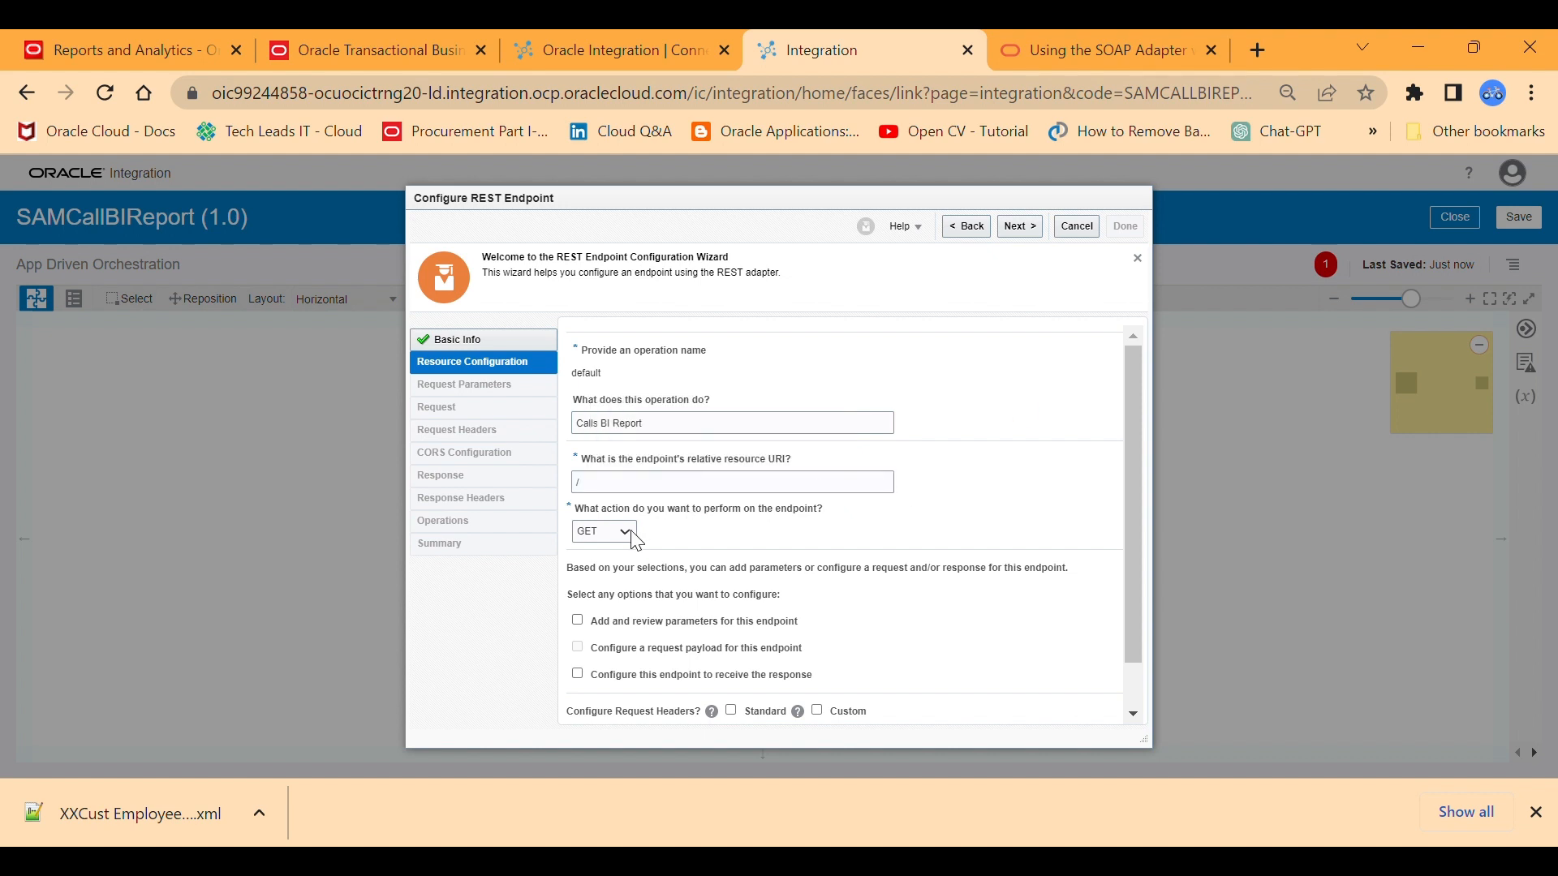
{"action": "left_click", "coordinate": [603, 580]}
{"action": "left_click", "coordinate": [1536, 812]}
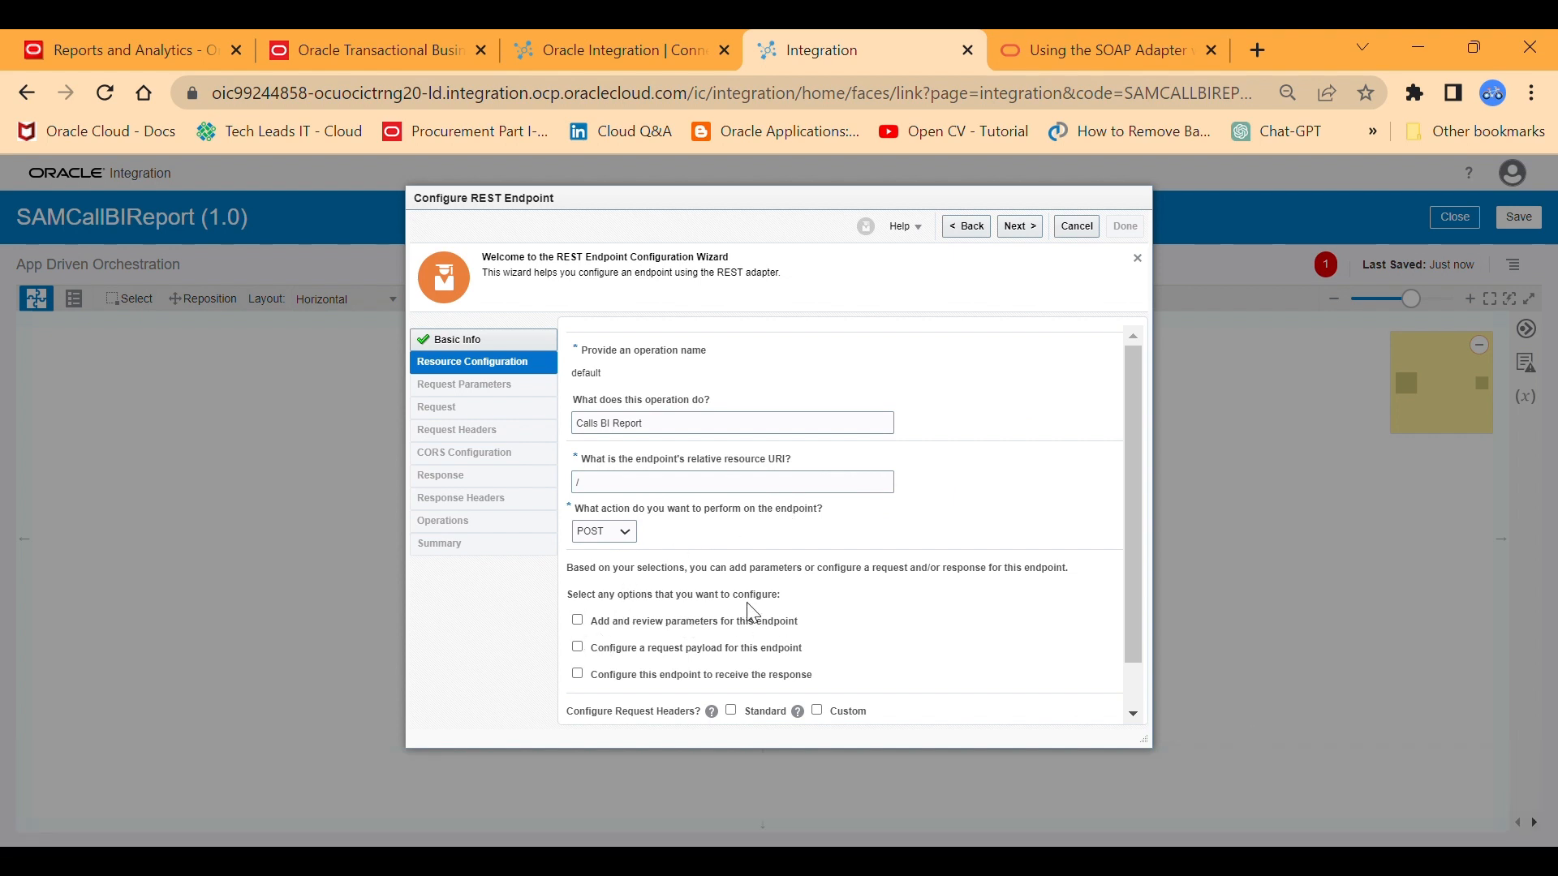
Enable query parameters, a request payload and a response for the endpoint, and continue to the request parameters.
{"action": "left_click", "coordinate": [578, 648]}
{"action": "left_click", "coordinate": [577, 675]}
{"action": "left_click", "coordinate": [578, 620]}
{"action": "scroll", "coordinate": [1128, 543], "scroll_direction": "down", "scroll_amount": 2}
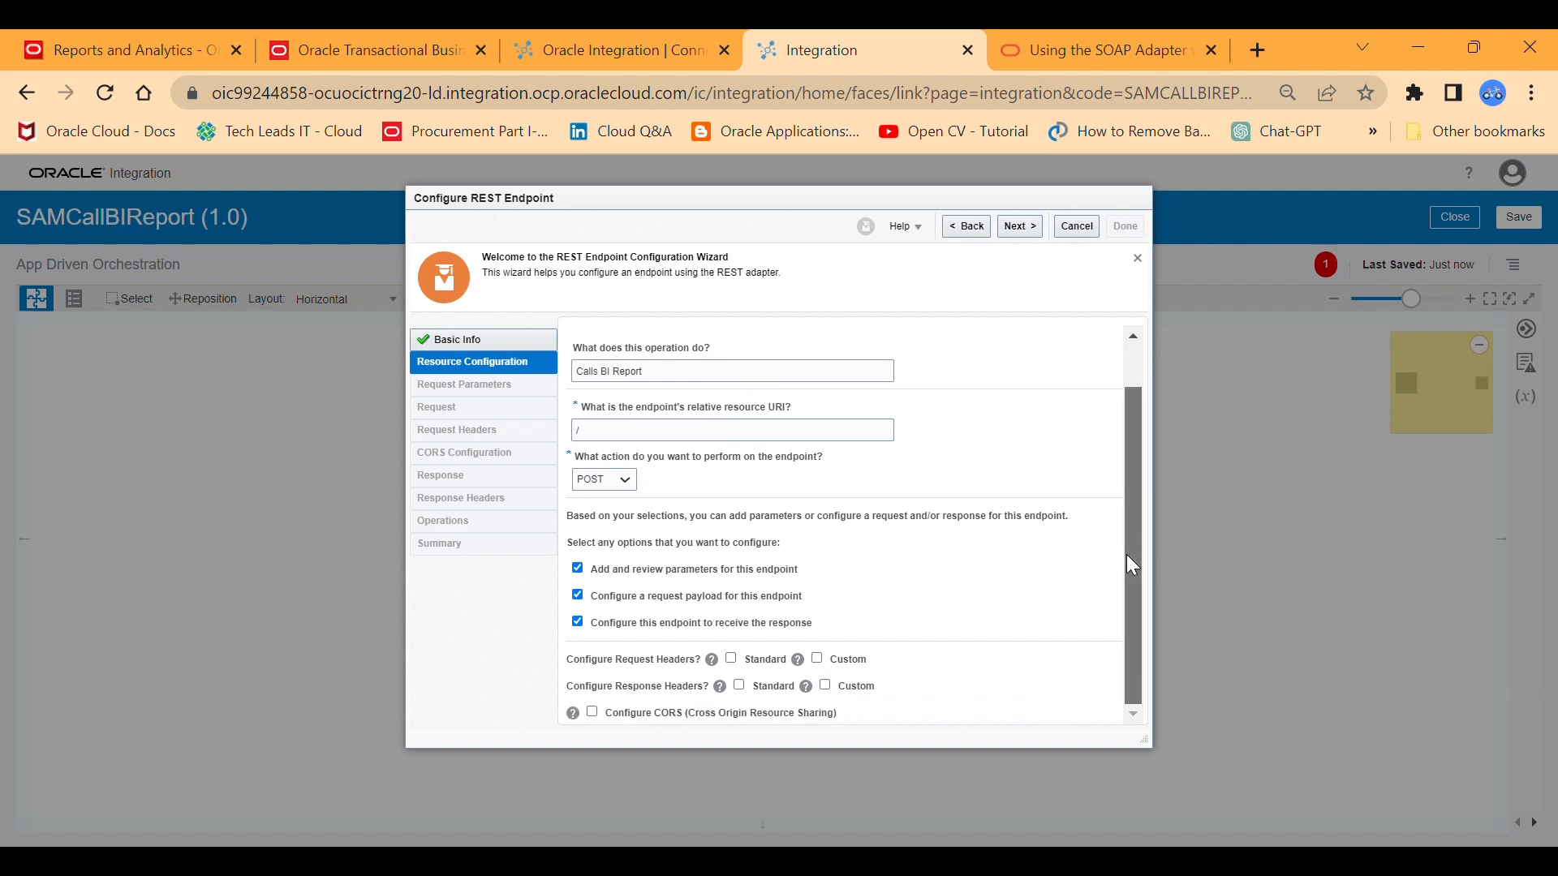
{"action": "scroll", "coordinate": [1125, 553], "scroll_direction": "up", "scroll_amount": 2}
{"action": "left_click", "coordinate": [1021, 227]}
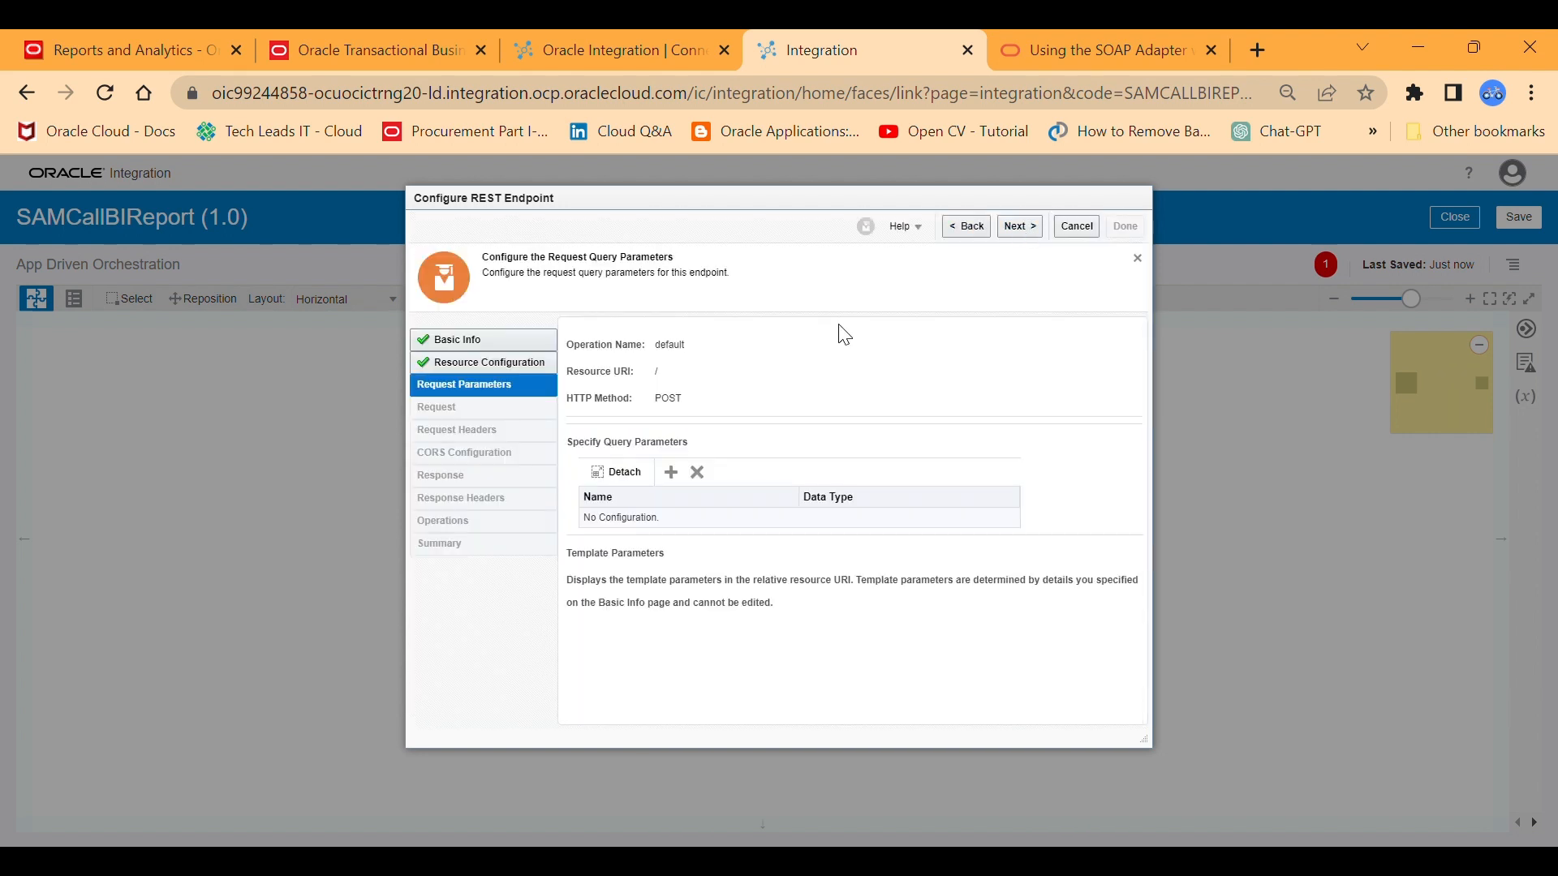
Add a query parameter named p_employee_num with the string data type.
{"action": "left_click", "coordinate": [670, 474]}
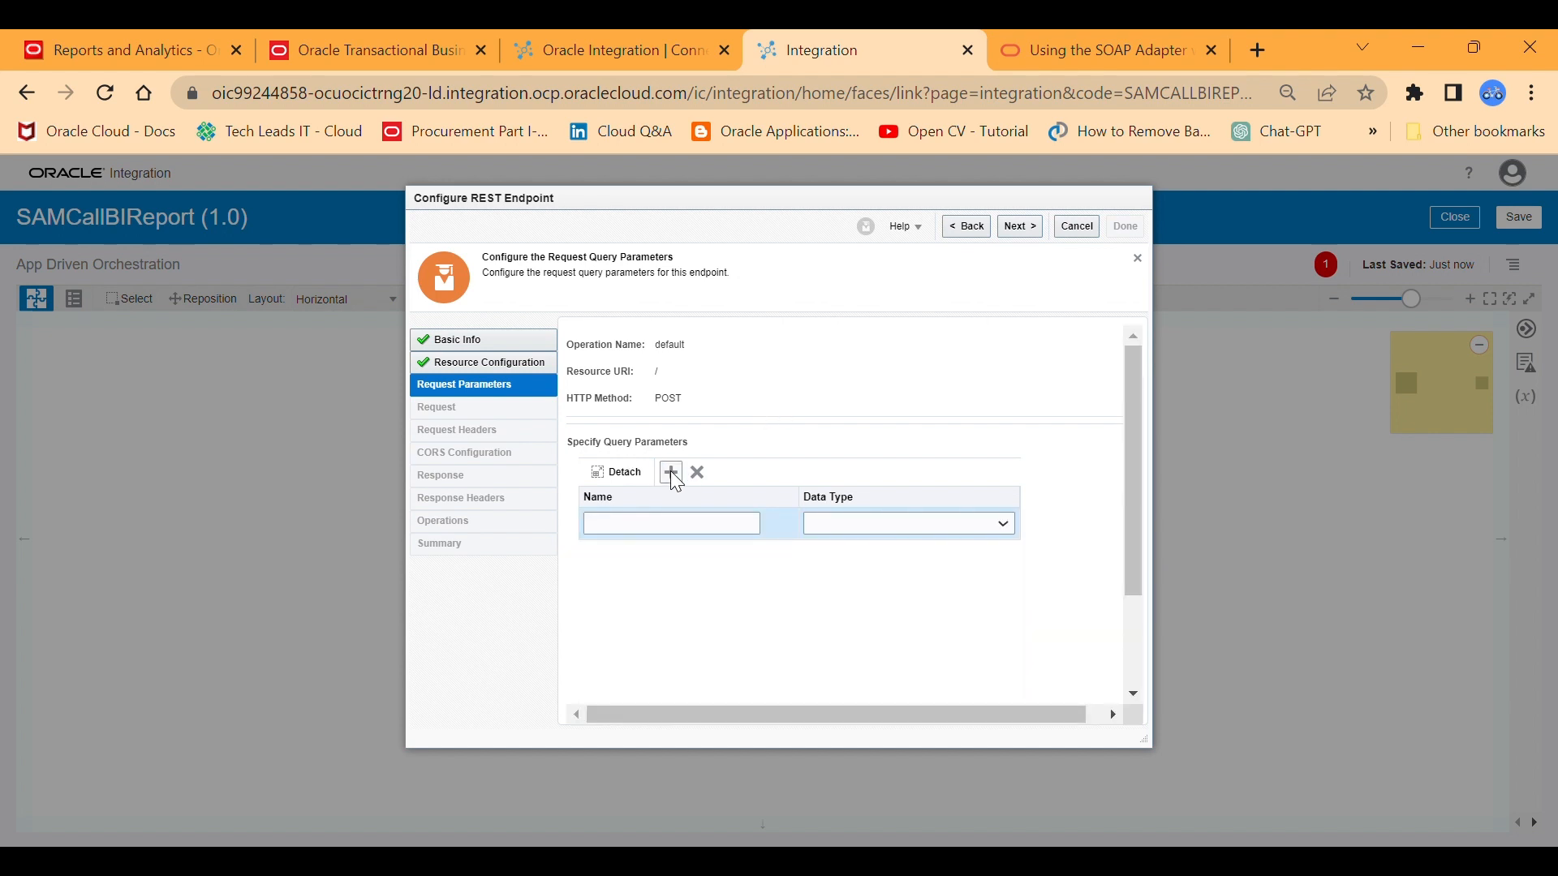
{"action": "left_click", "coordinate": [632, 525]}
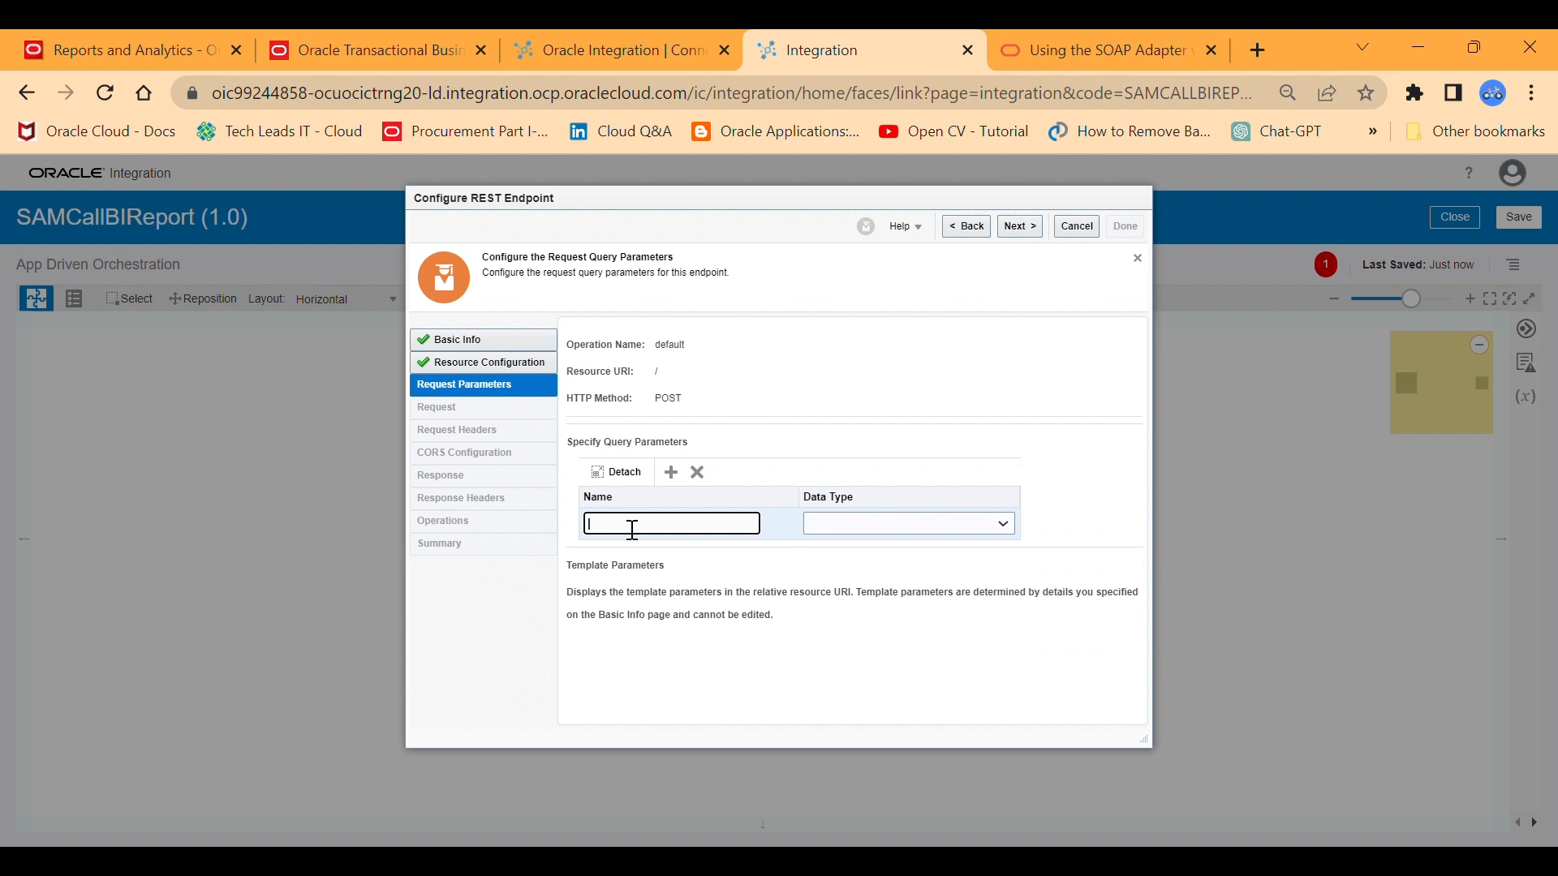
{"action": "type", "text": "p_employee_num"}
{"action": "left_click", "coordinate": [1002, 525]}
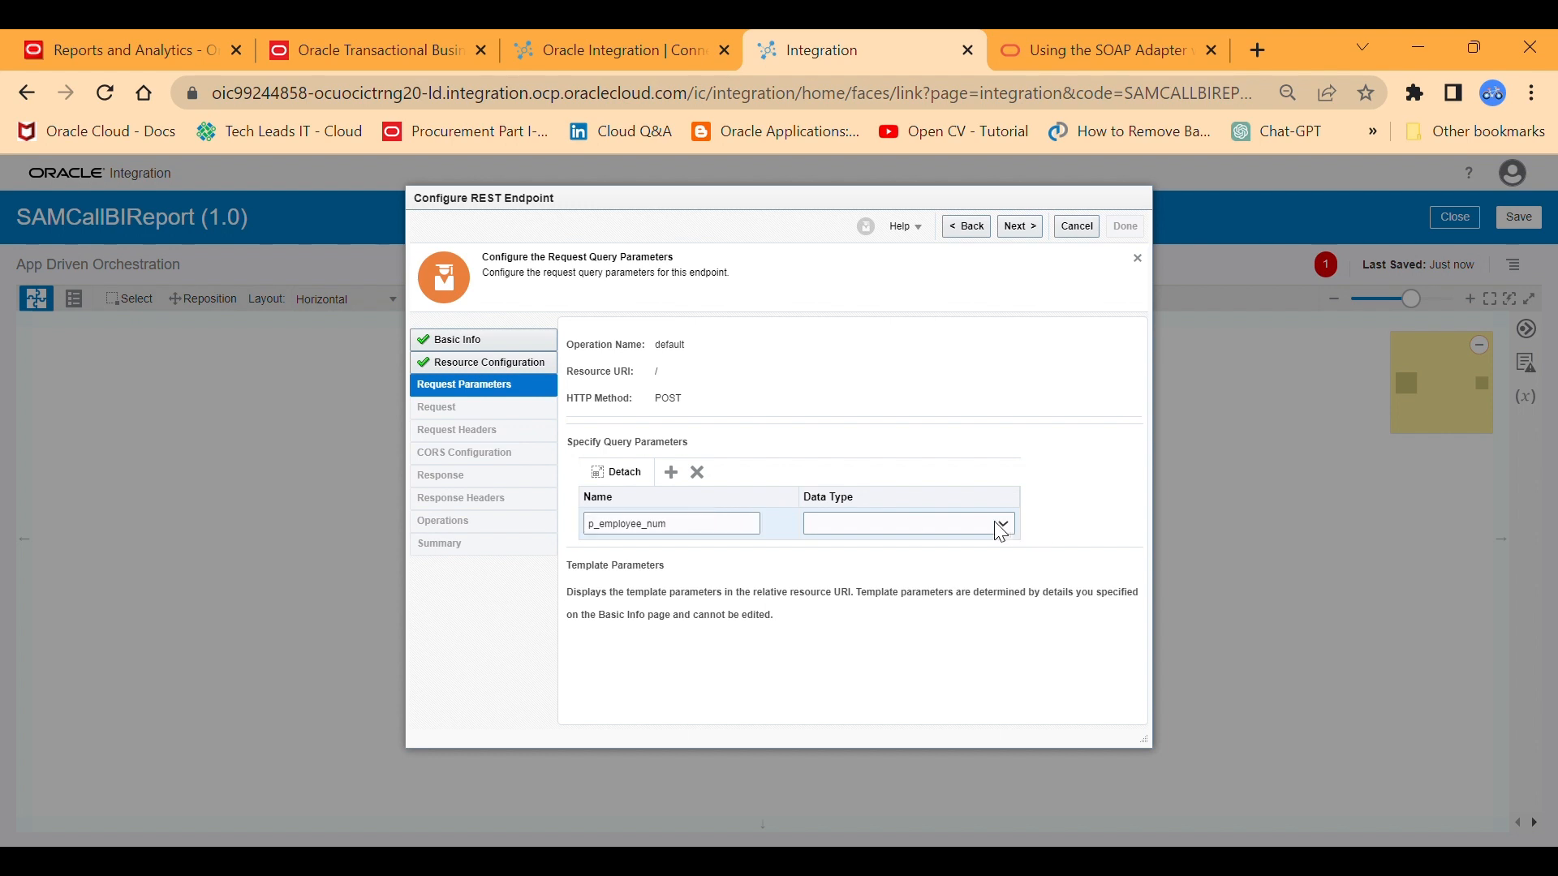
{"action": "left_click", "coordinate": [871, 556]}
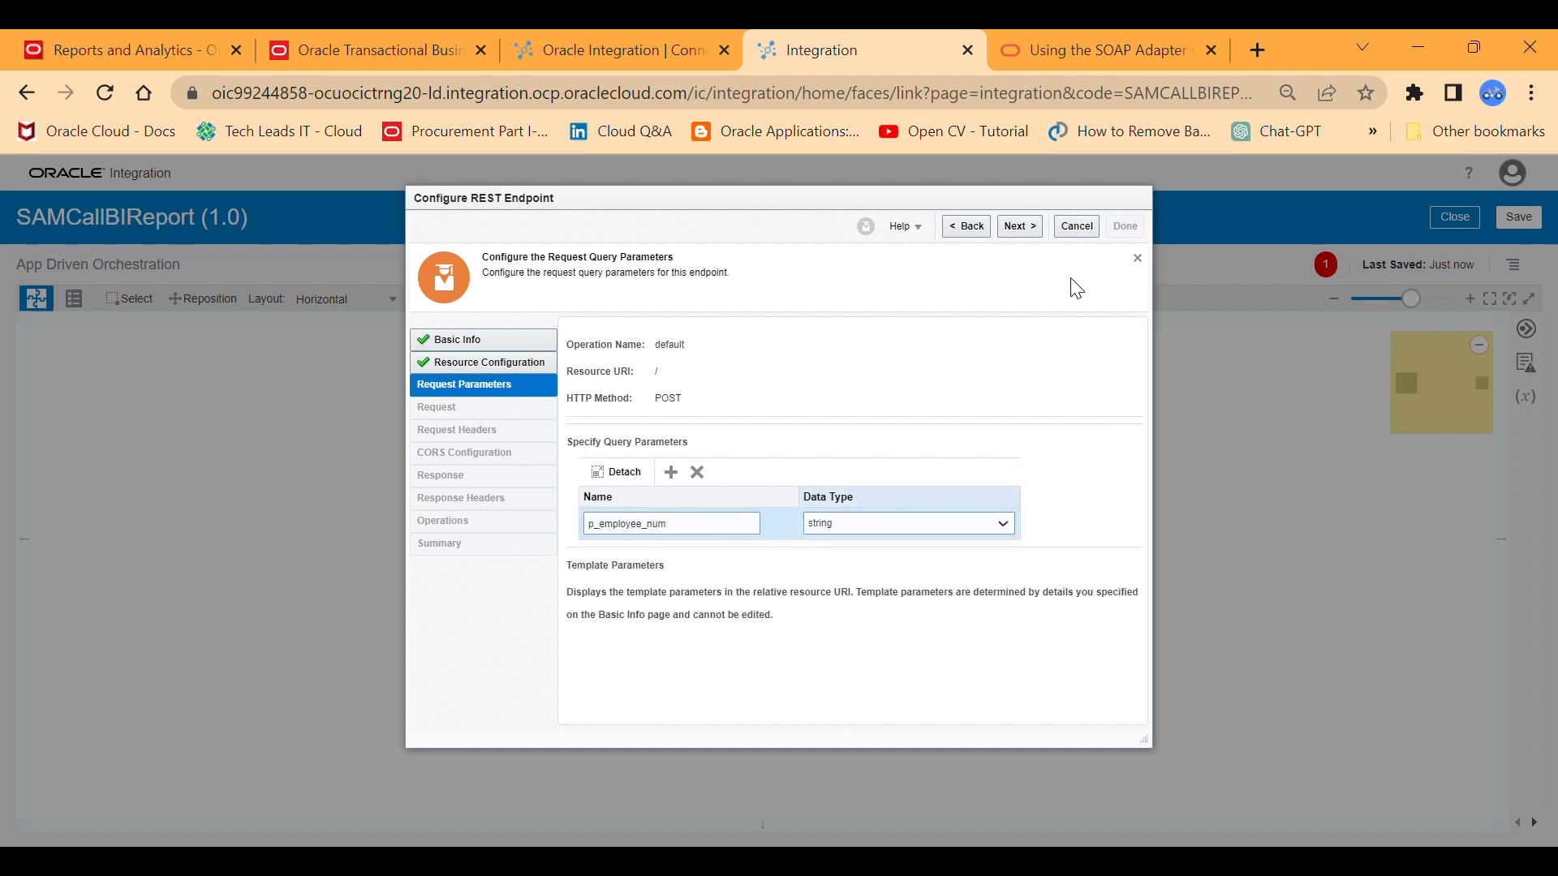
Continue to the request payload, set its format to JSON Sample, and open the inline sample entry.
{"action": "left_click", "coordinate": [1019, 225]}
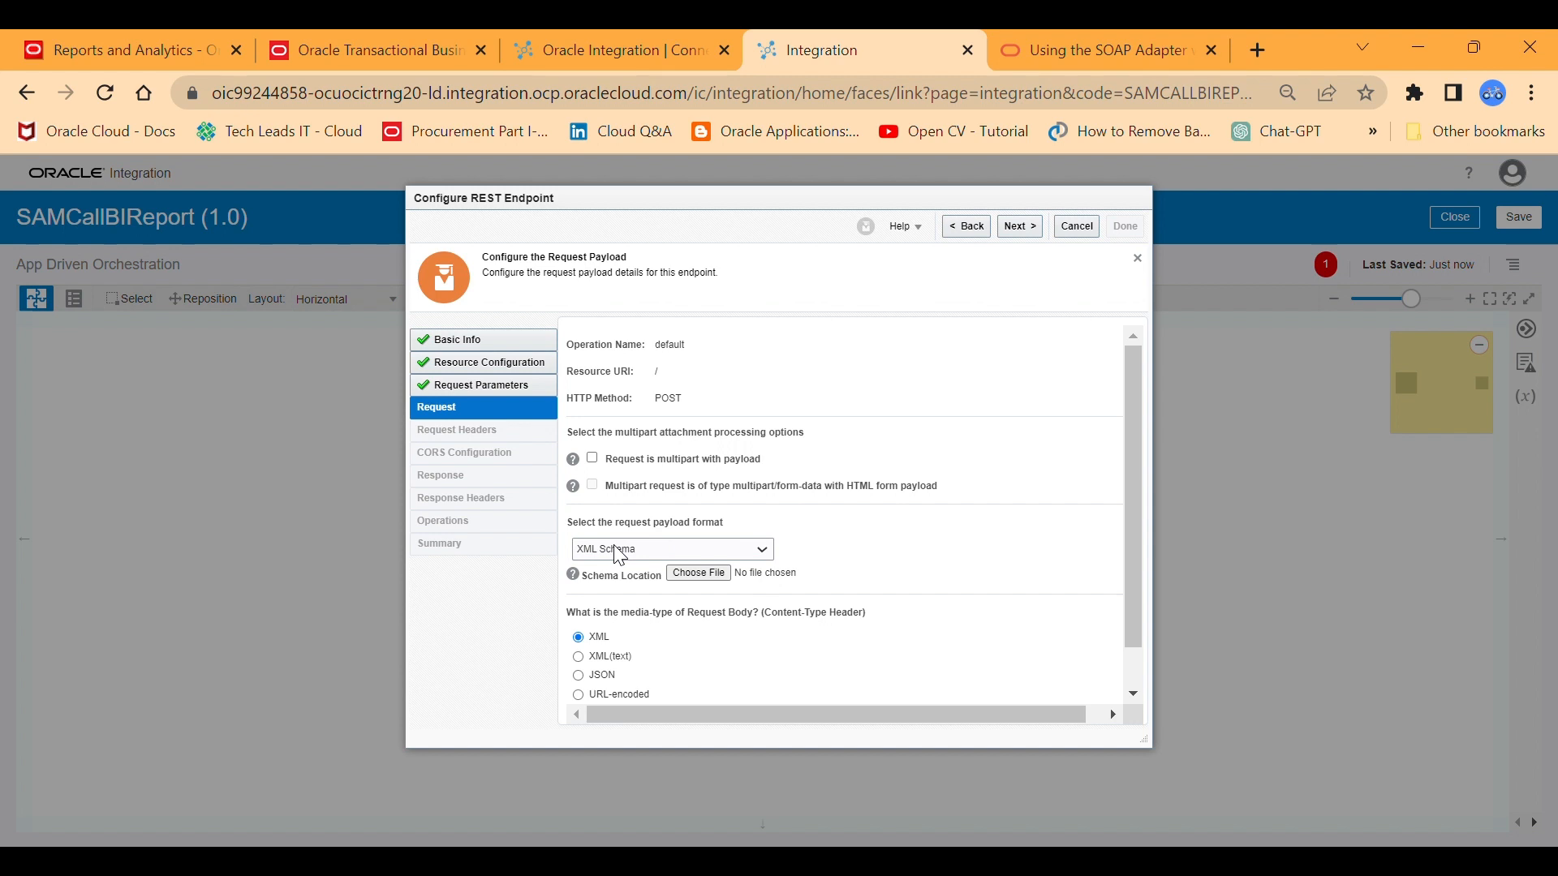
{"action": "left_click", "coordinate": [604, 579]}
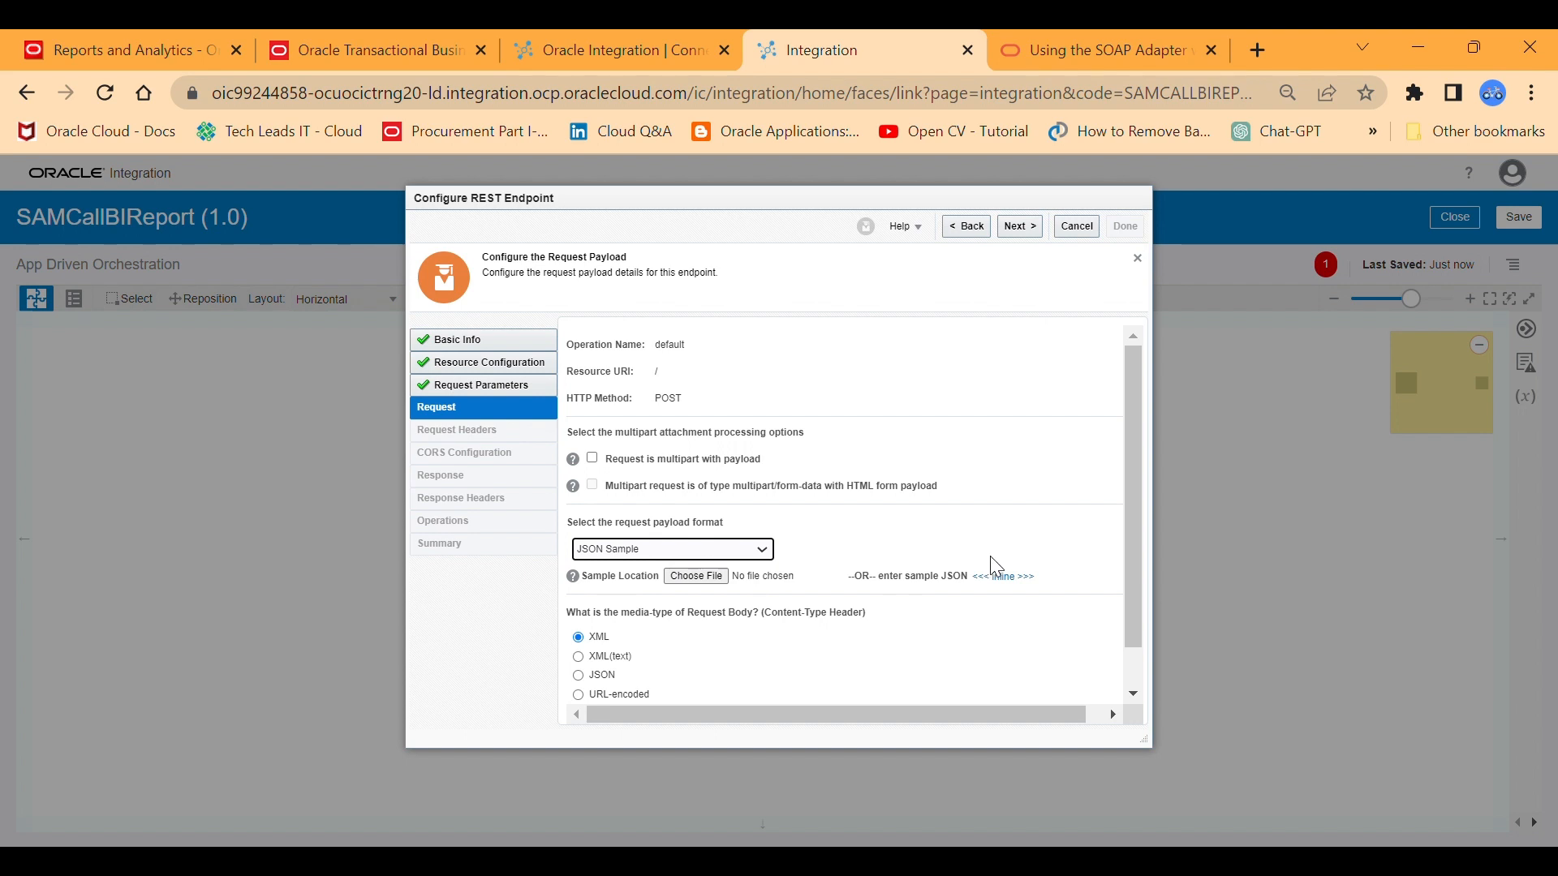
{"action": "left_click", "coordinate": [1004, 577]}
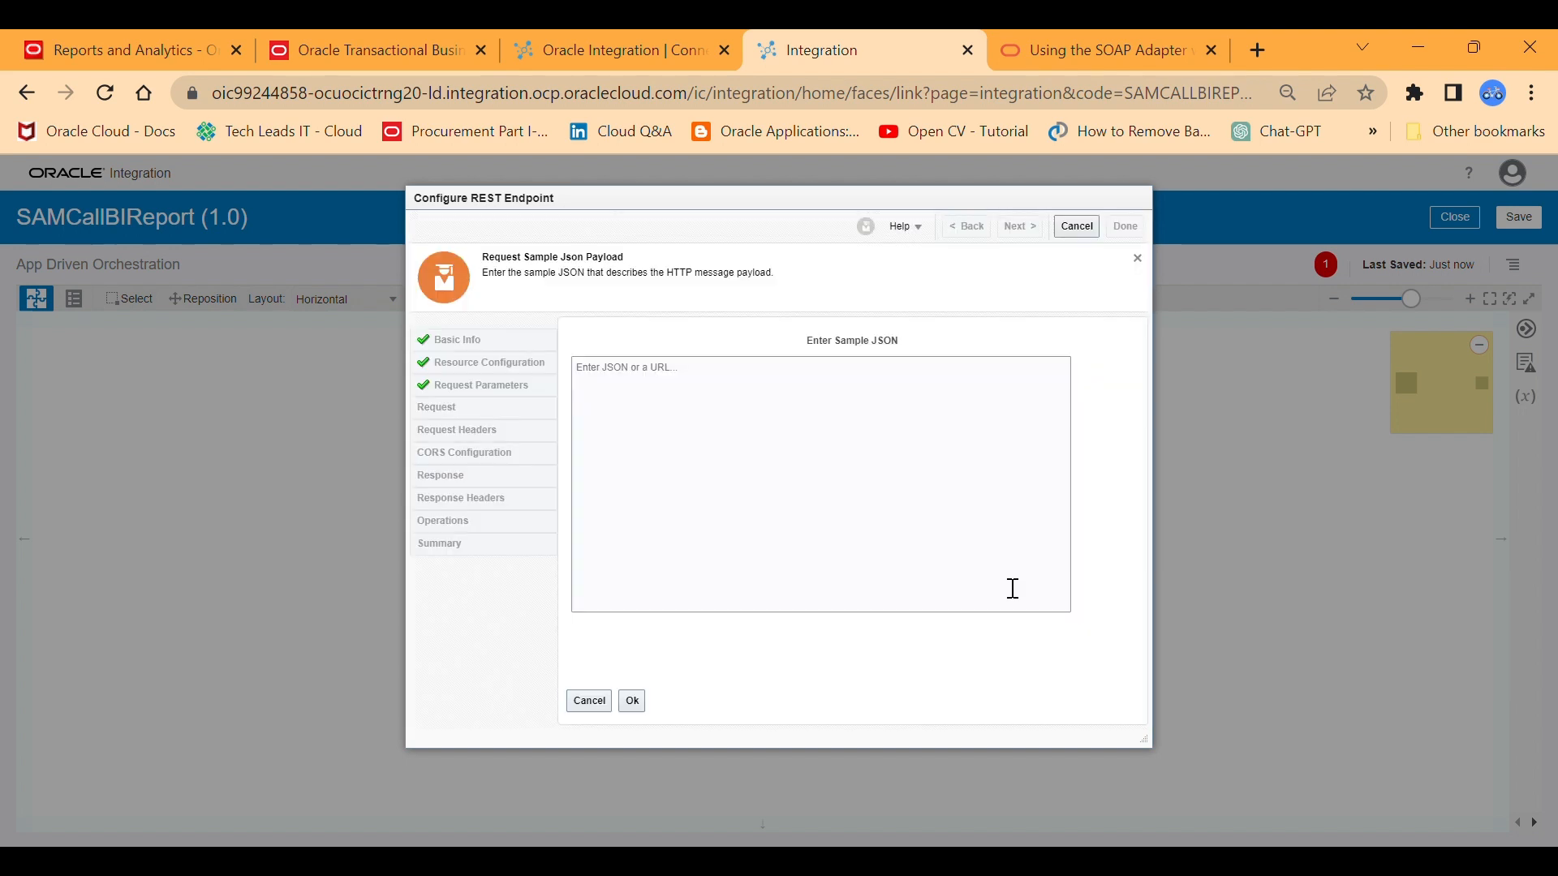
Enter and accept a request JSON sample containing one p_employee_number field with a sample employee number as a string.
{"action": "left_click", "coordinate": [717, 448]}
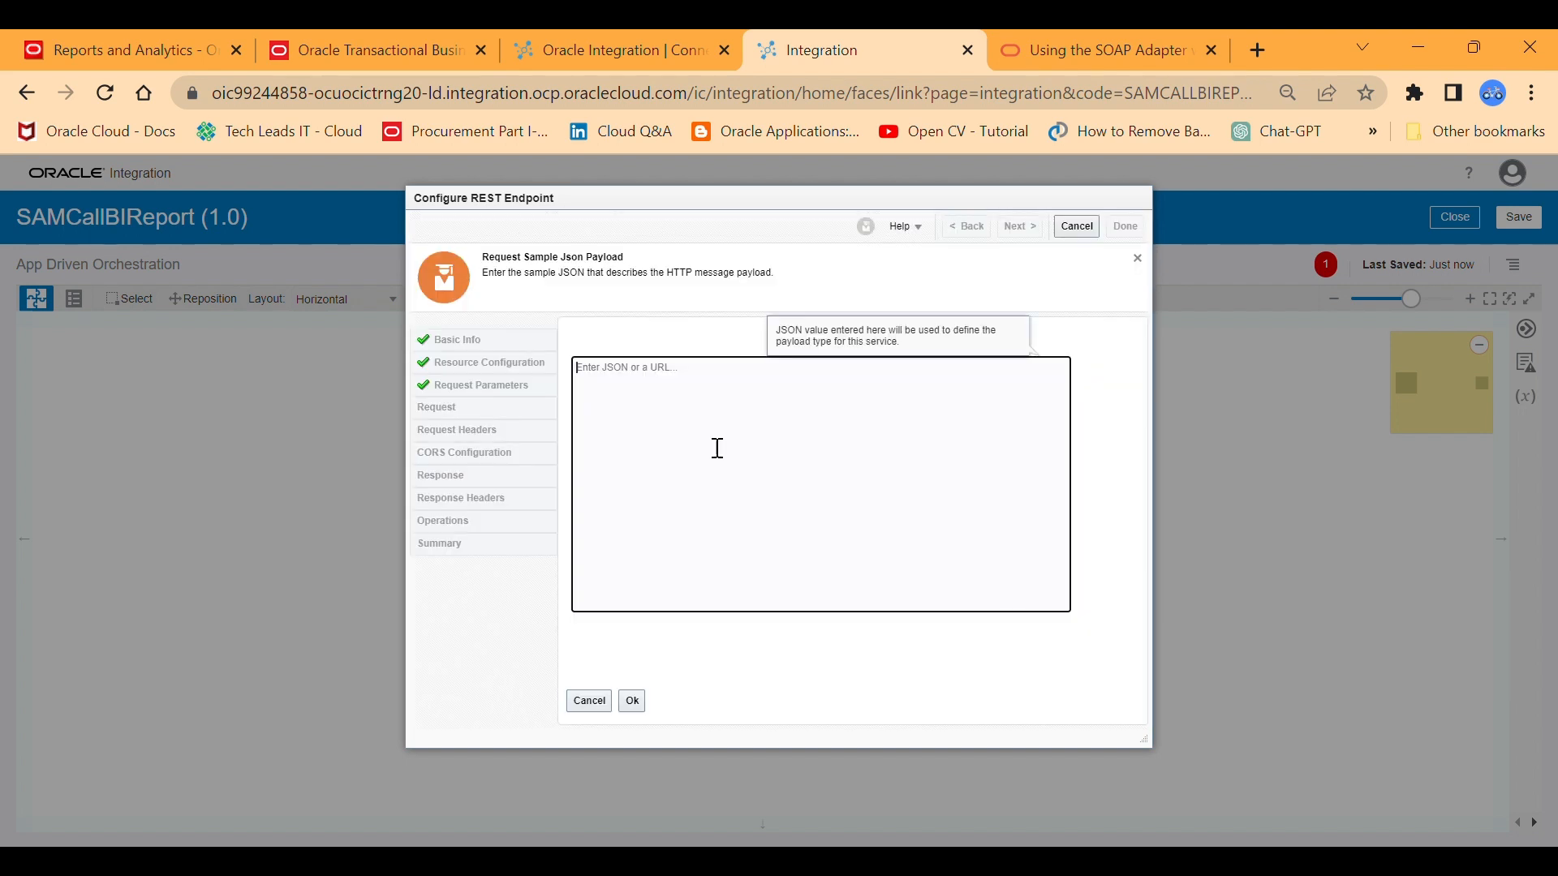
{"action": "type", "text": "{"}
{"action": "key", "text": "Return"}
{"action": "type", "text": "\"p_employee_number\":\""}
{"action": "type", "text": "120\" "}
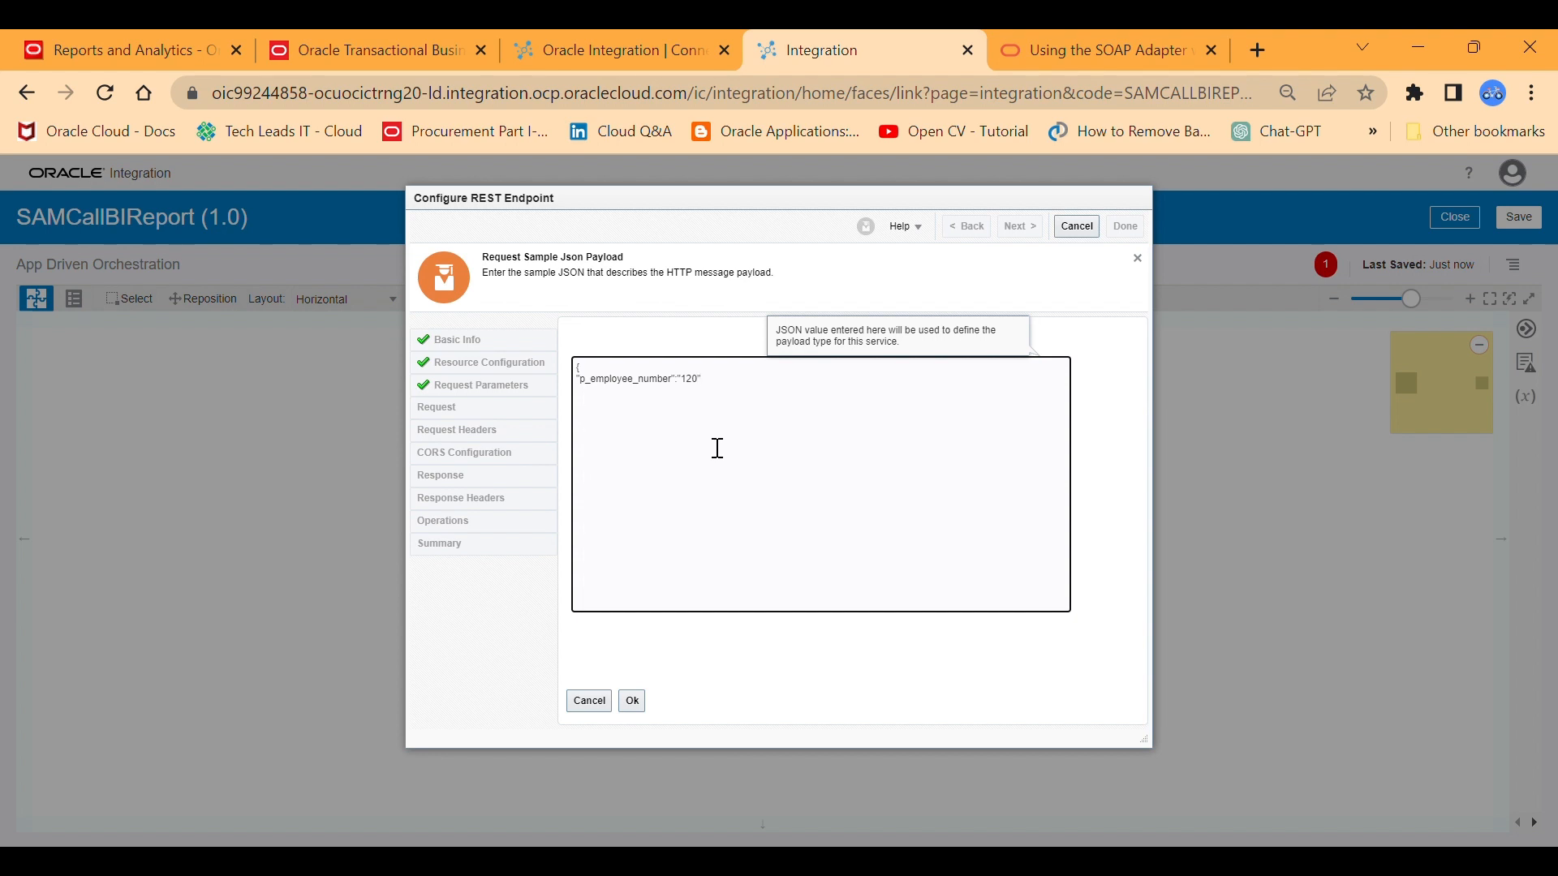
{"action": "type", "text": "}"}
{"action": "key", "text": "Return"}
{"action": "left_click", "coordinate": [637, 700]}
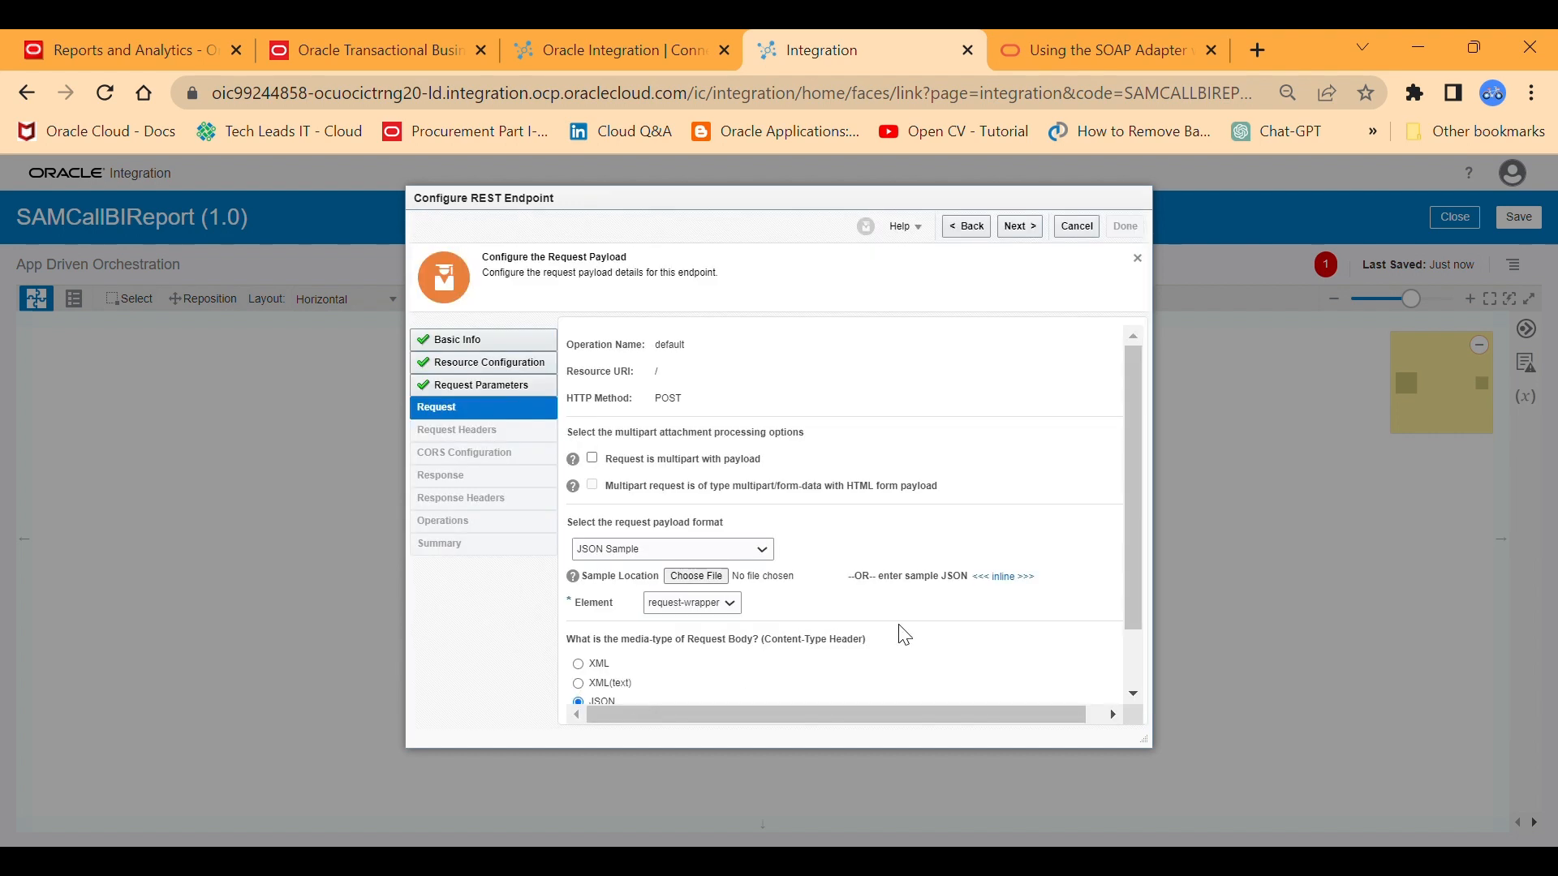
Continue to the response payload configuration and set its format to JSON Sample.
{"action": "left_click_drag", "start_coordinate": [1132, 468], "coordinate": [1134, 411]}
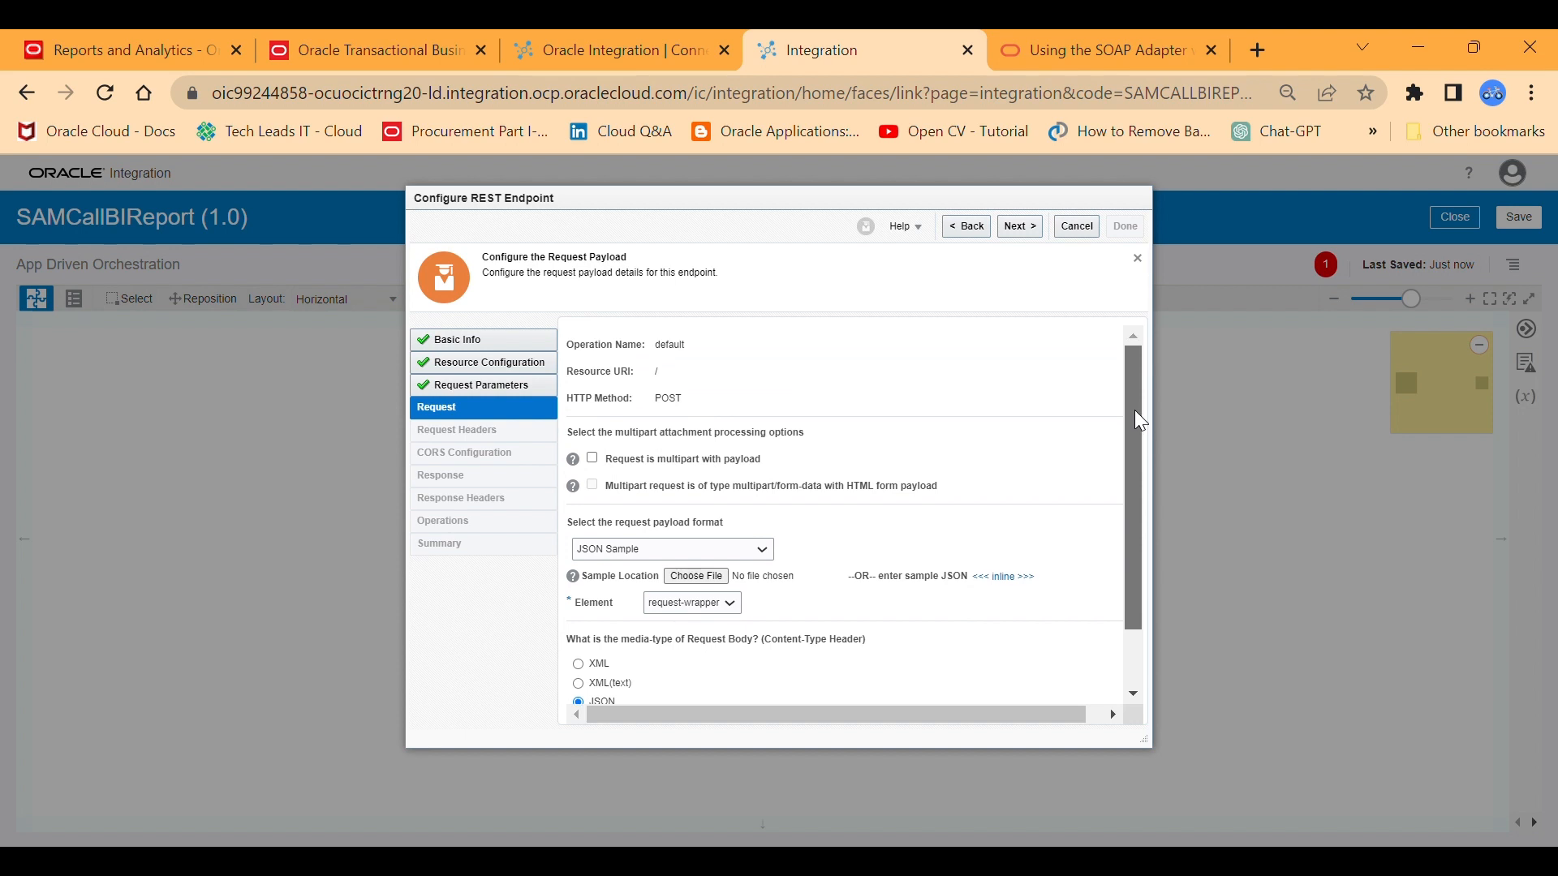
{"action": "left_click", "coordinate": [1020, 235]}
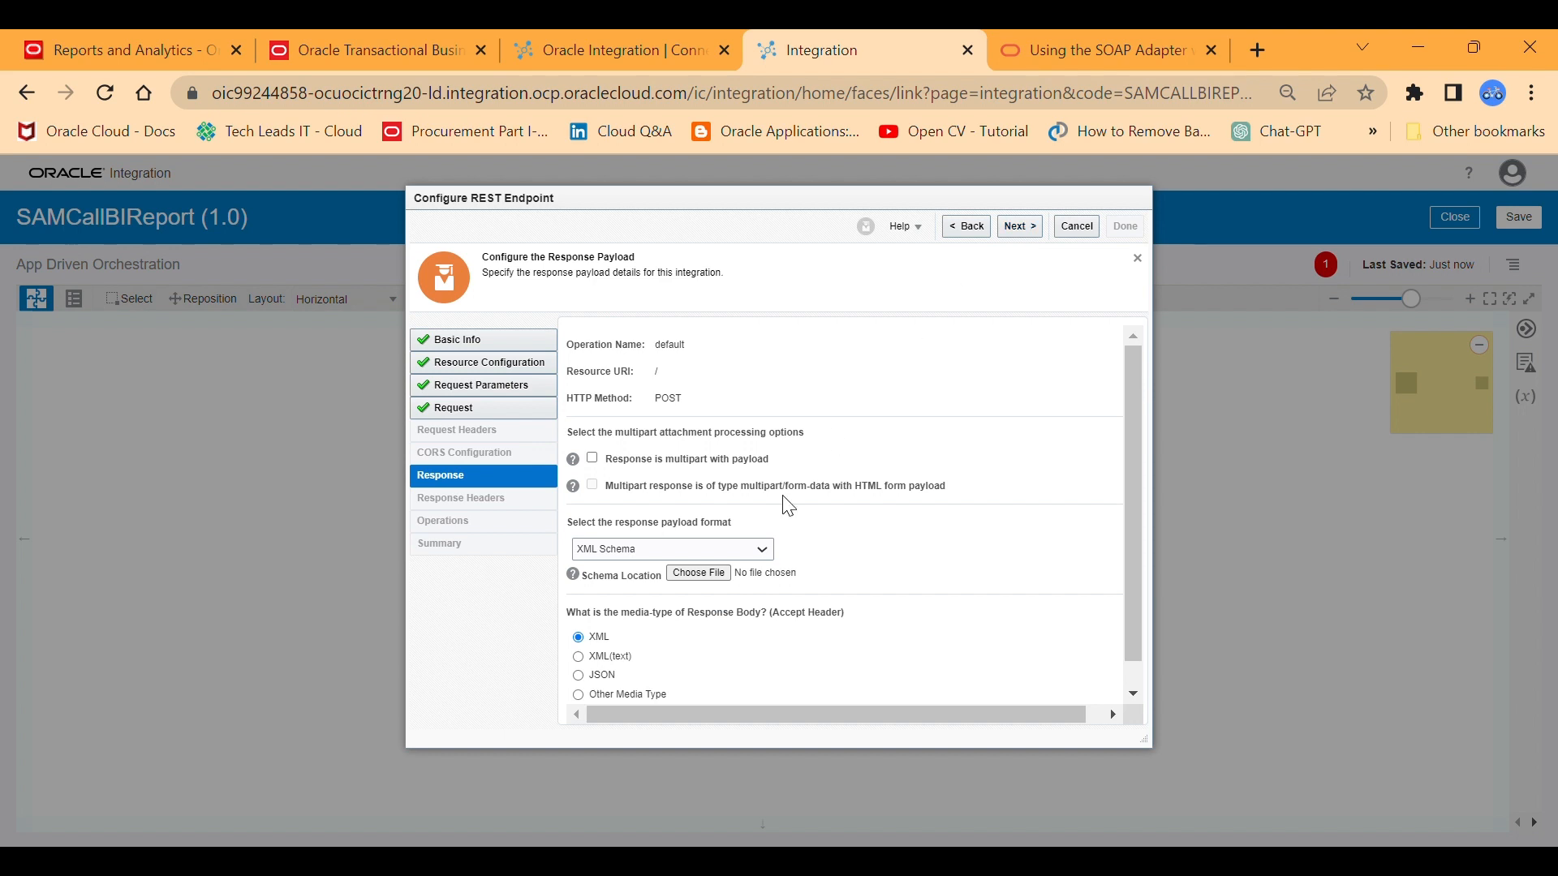
{"action": "left_click", "coordinate": [765, 560]}
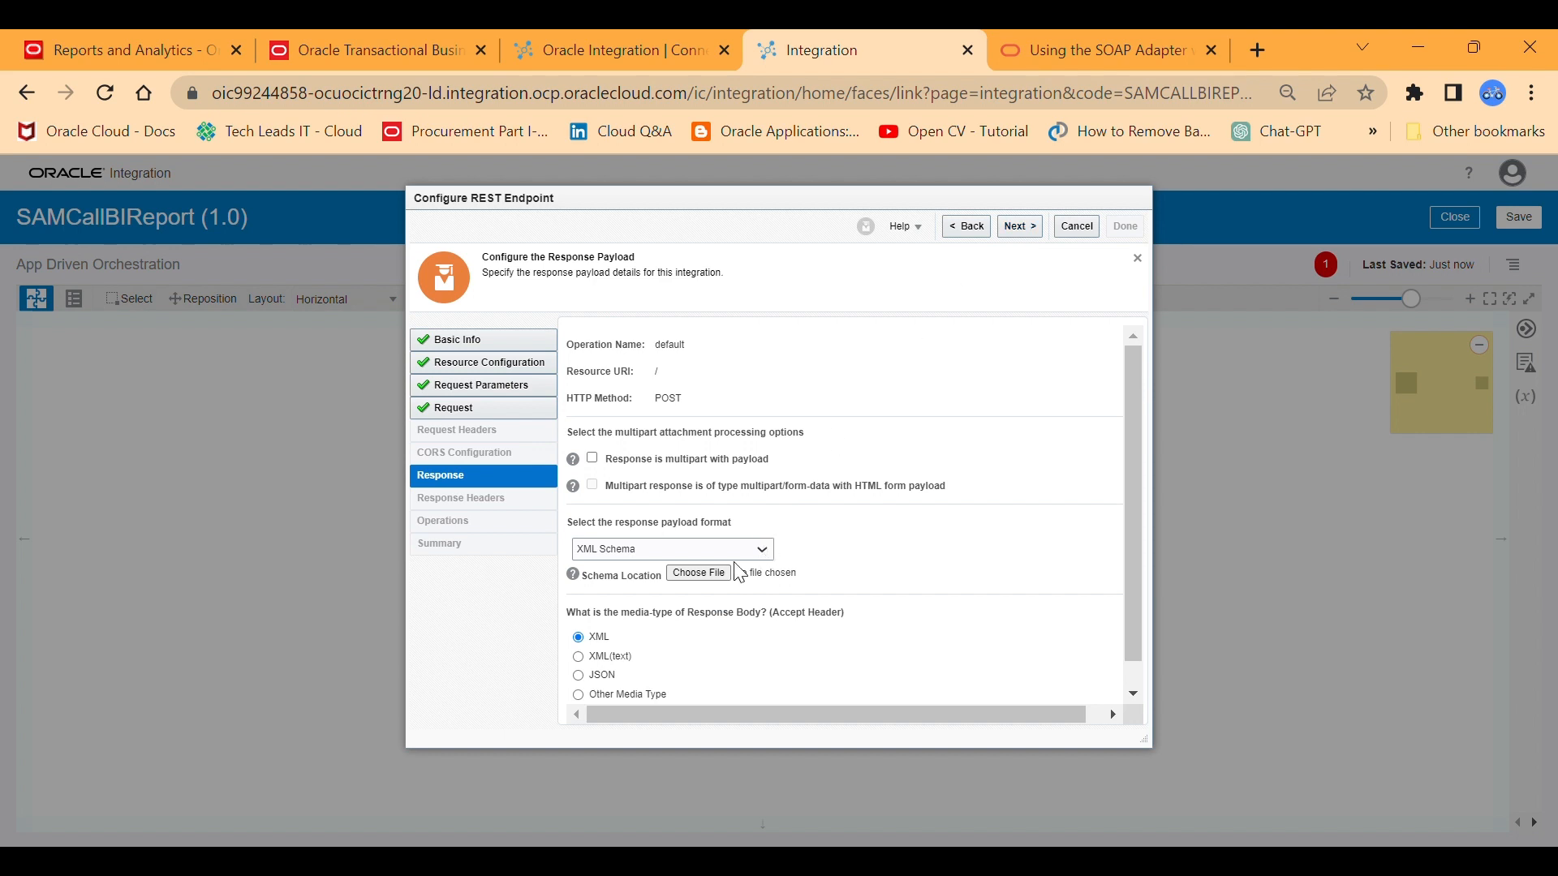
{"action": "left_click", "coordinate": [667, 588]}
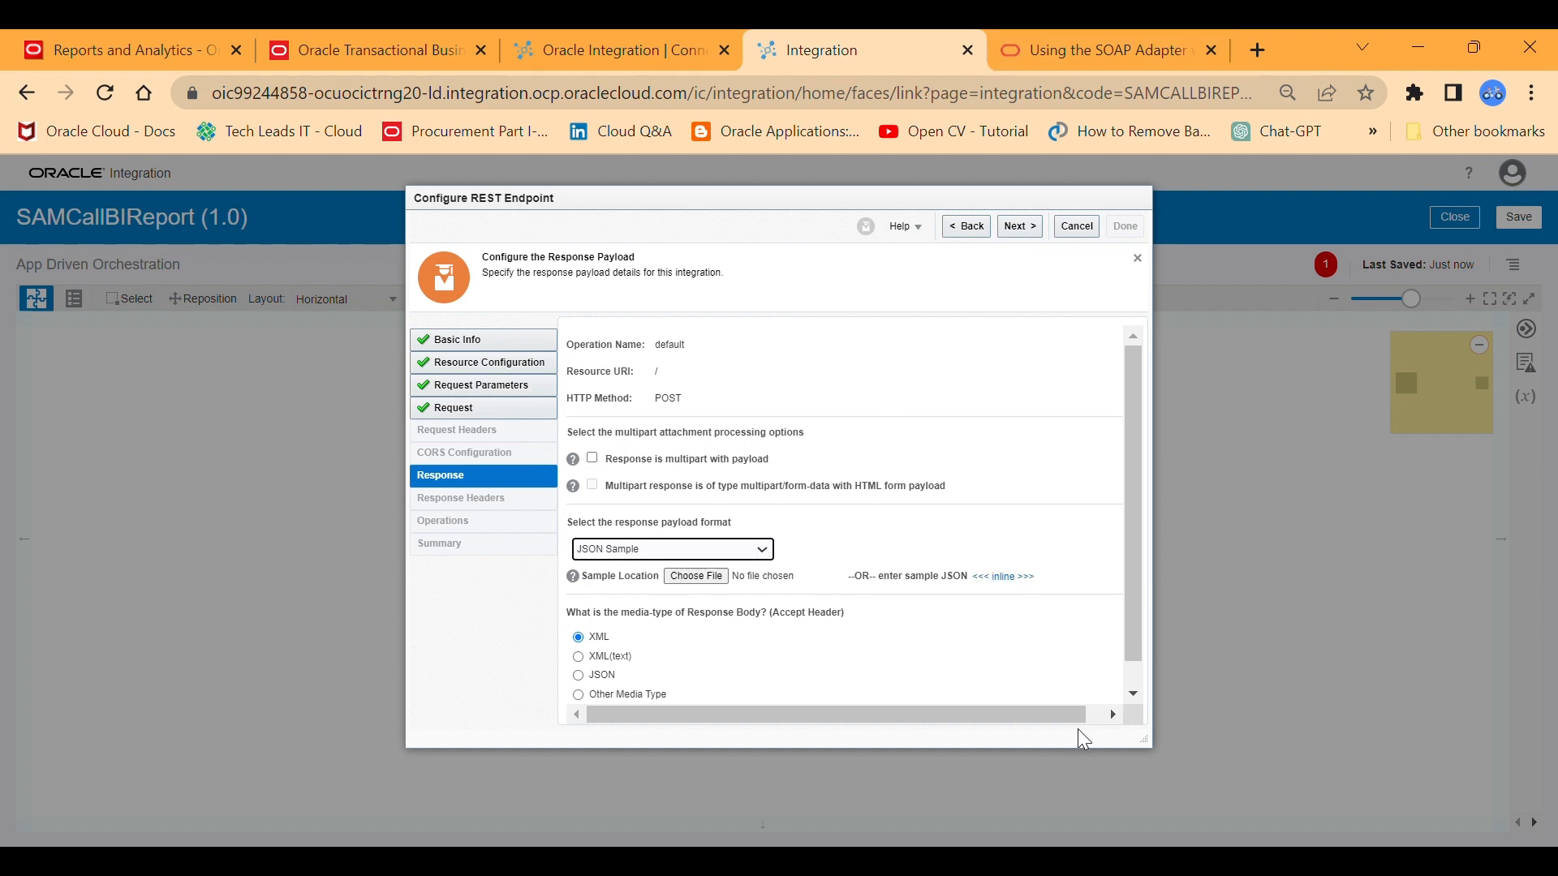
{"action": "left_click", "coordinate": [1070, 865]}
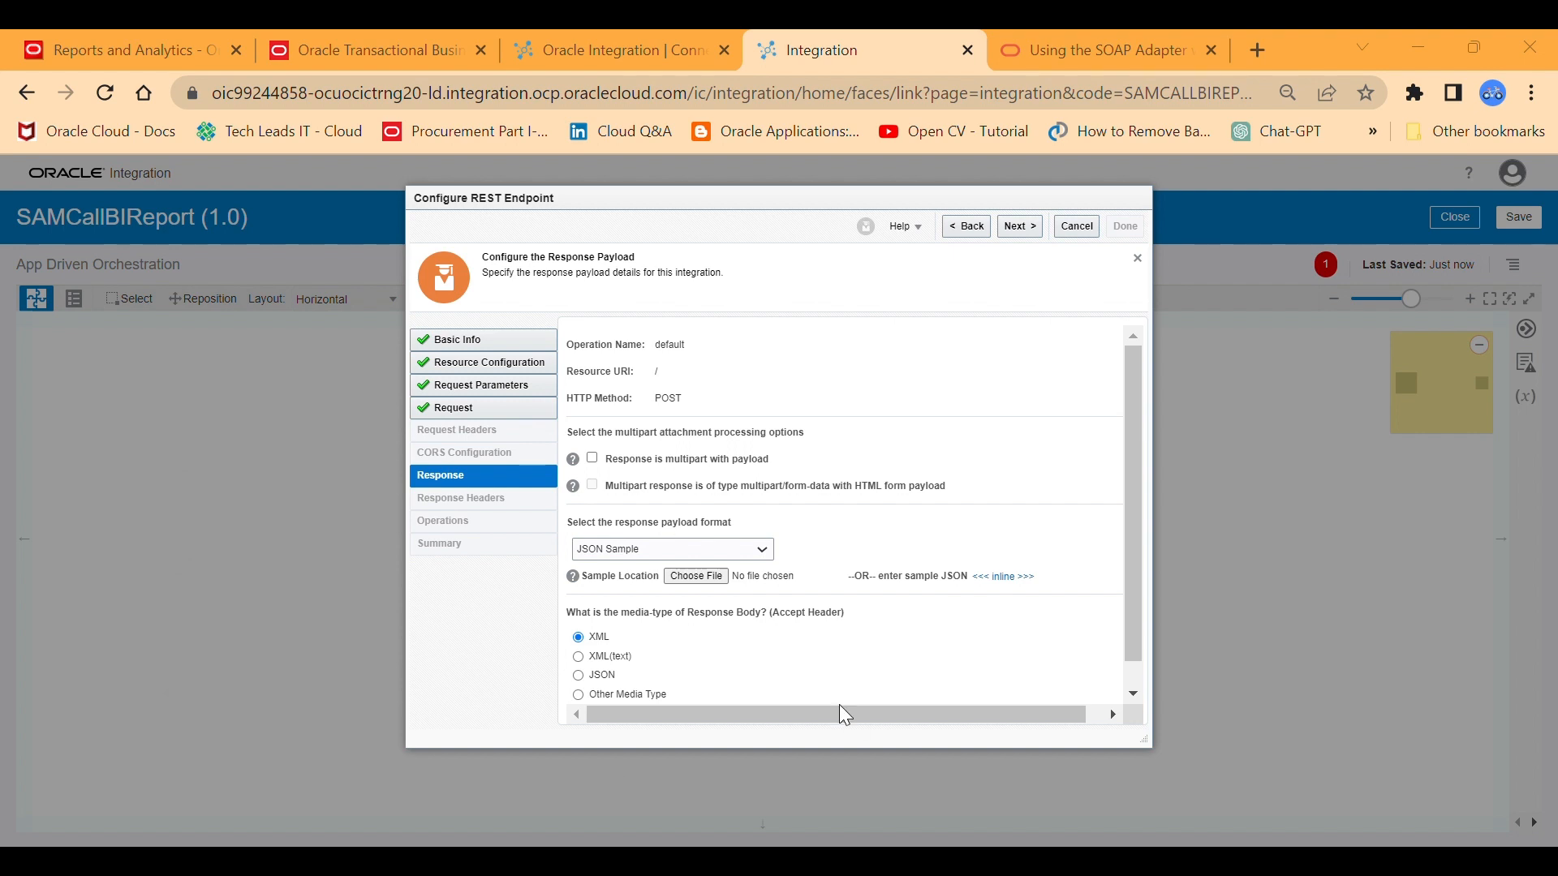
{"action": "key", "text": "alt+Tab"}
Paste the copied employee report JSON as the inline response sample and accept it.
{"action": "left_click", "coordinate": [1006, 576]}
{"action": "left_click", "coordinate": [703, 458]}
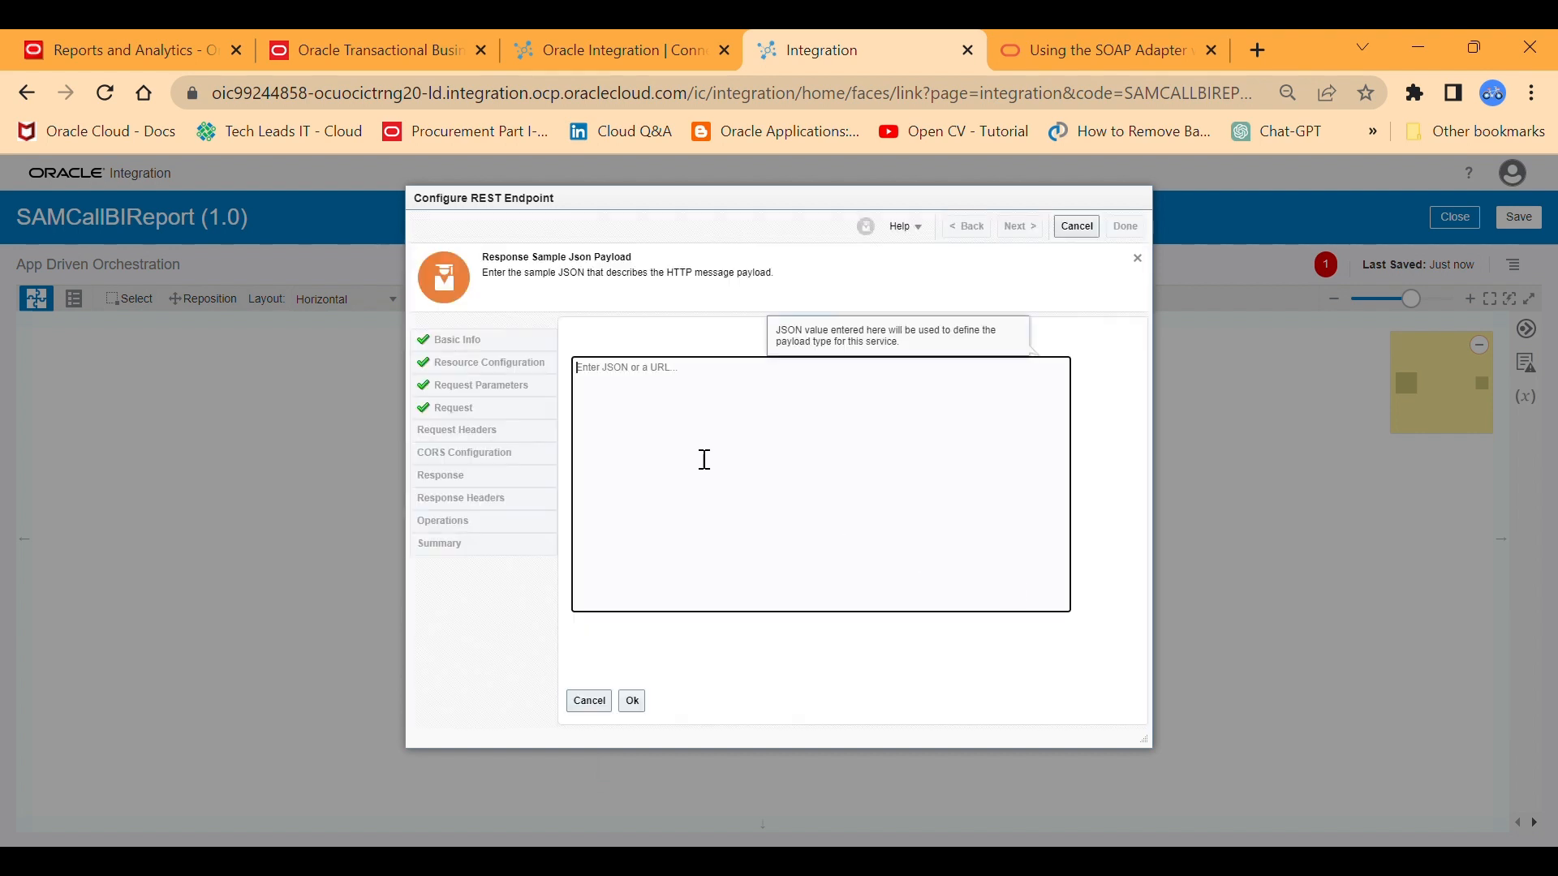
{"action": "key", "text": "ctrl+v"}
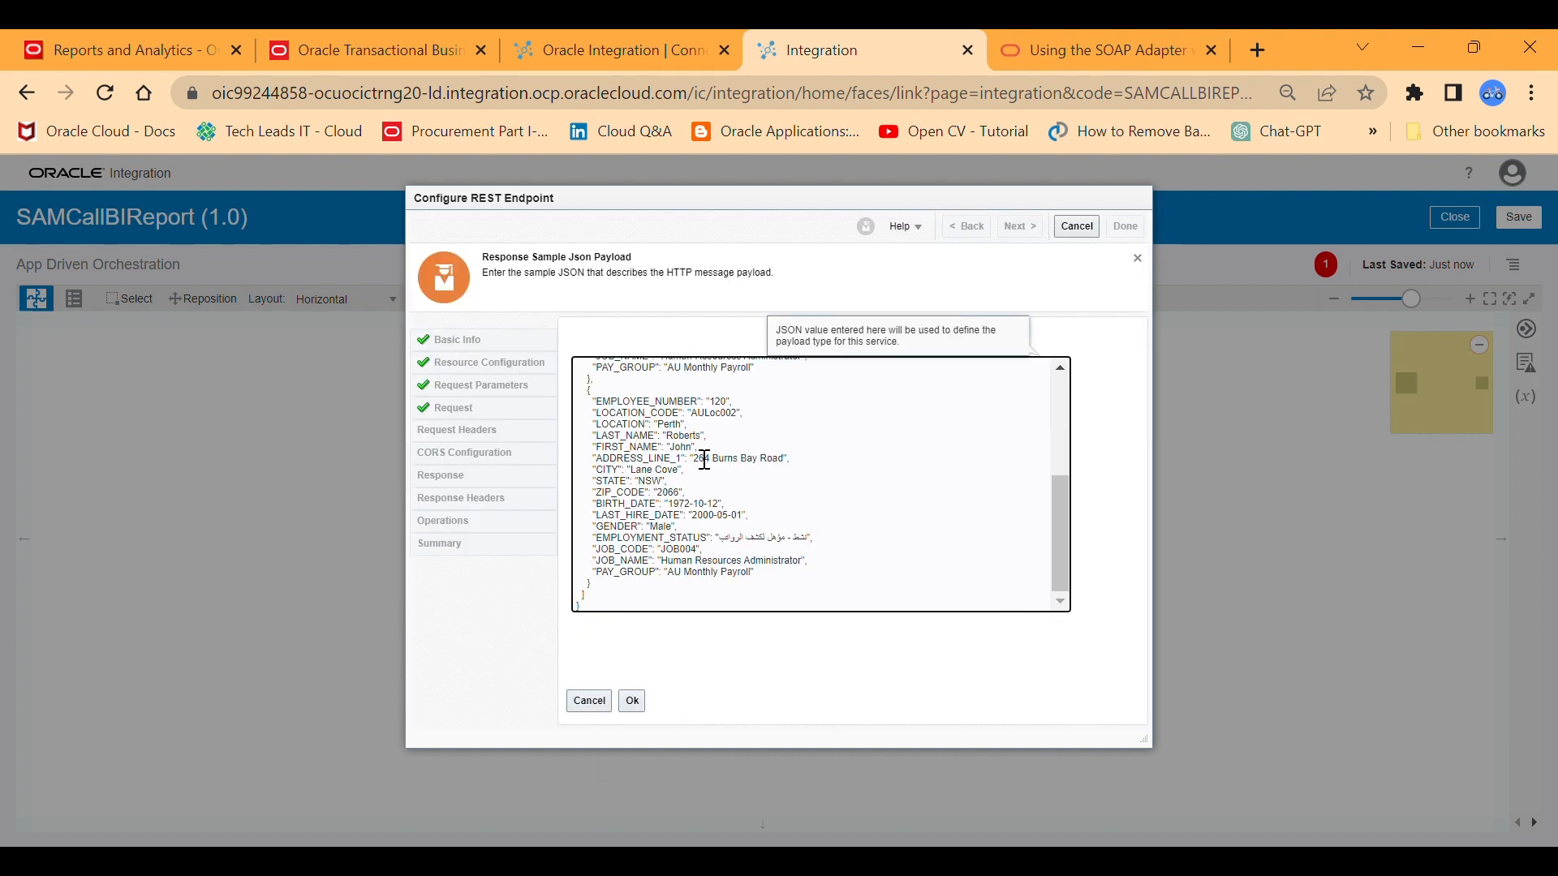
{"action": "left_click", "coordinate": [632, 701]}
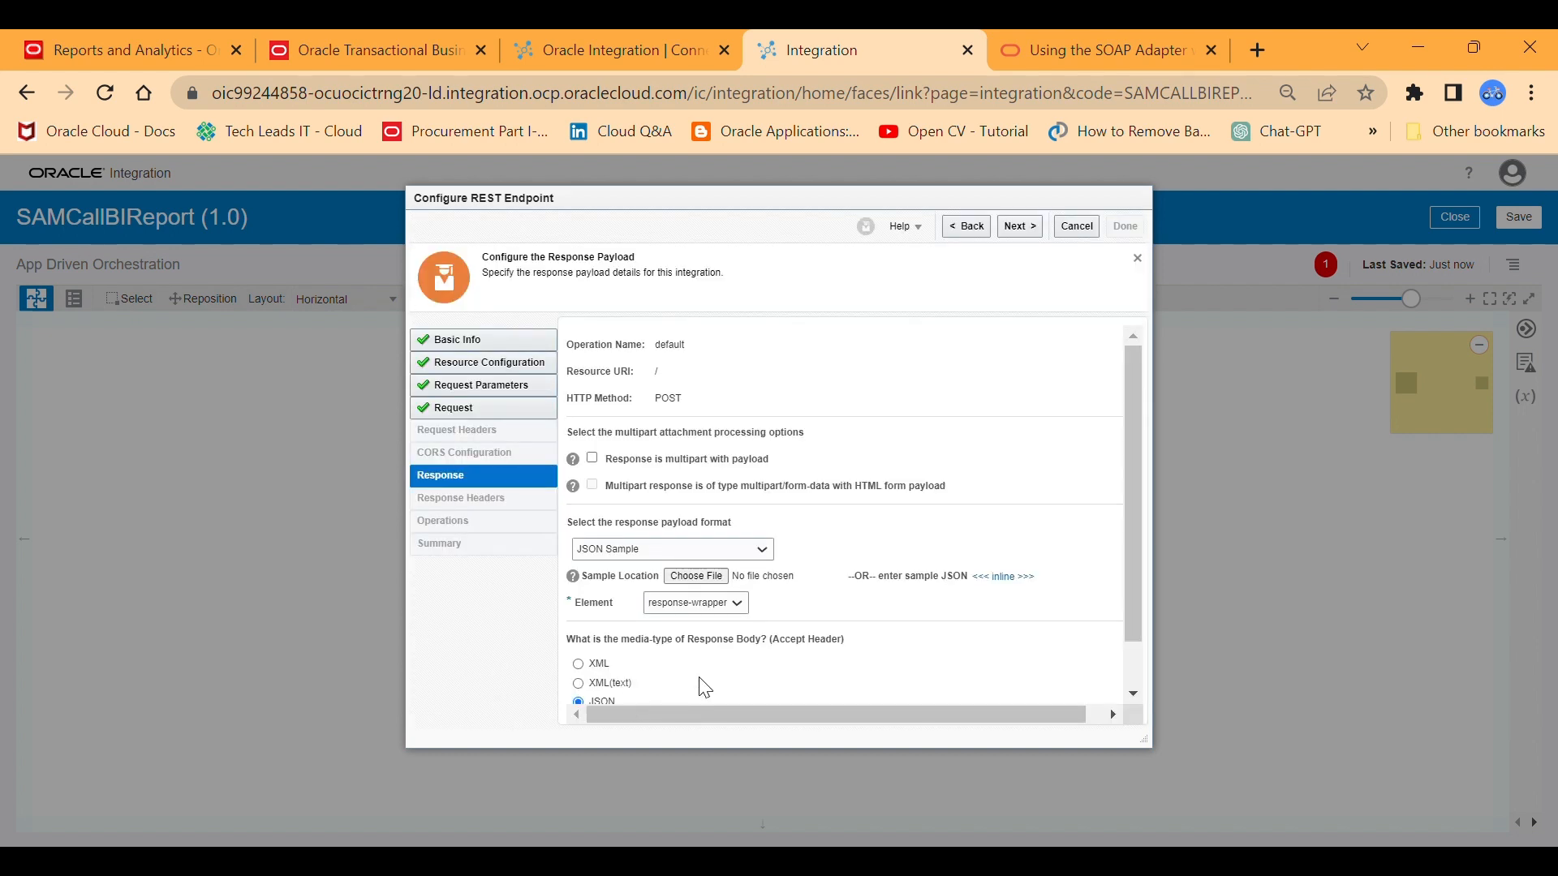
Continue to the summary, expand the endpoint details for review, and finish the REST endpoint configuration.
{"action": "left_click", "coordinate": [1015, 223]}
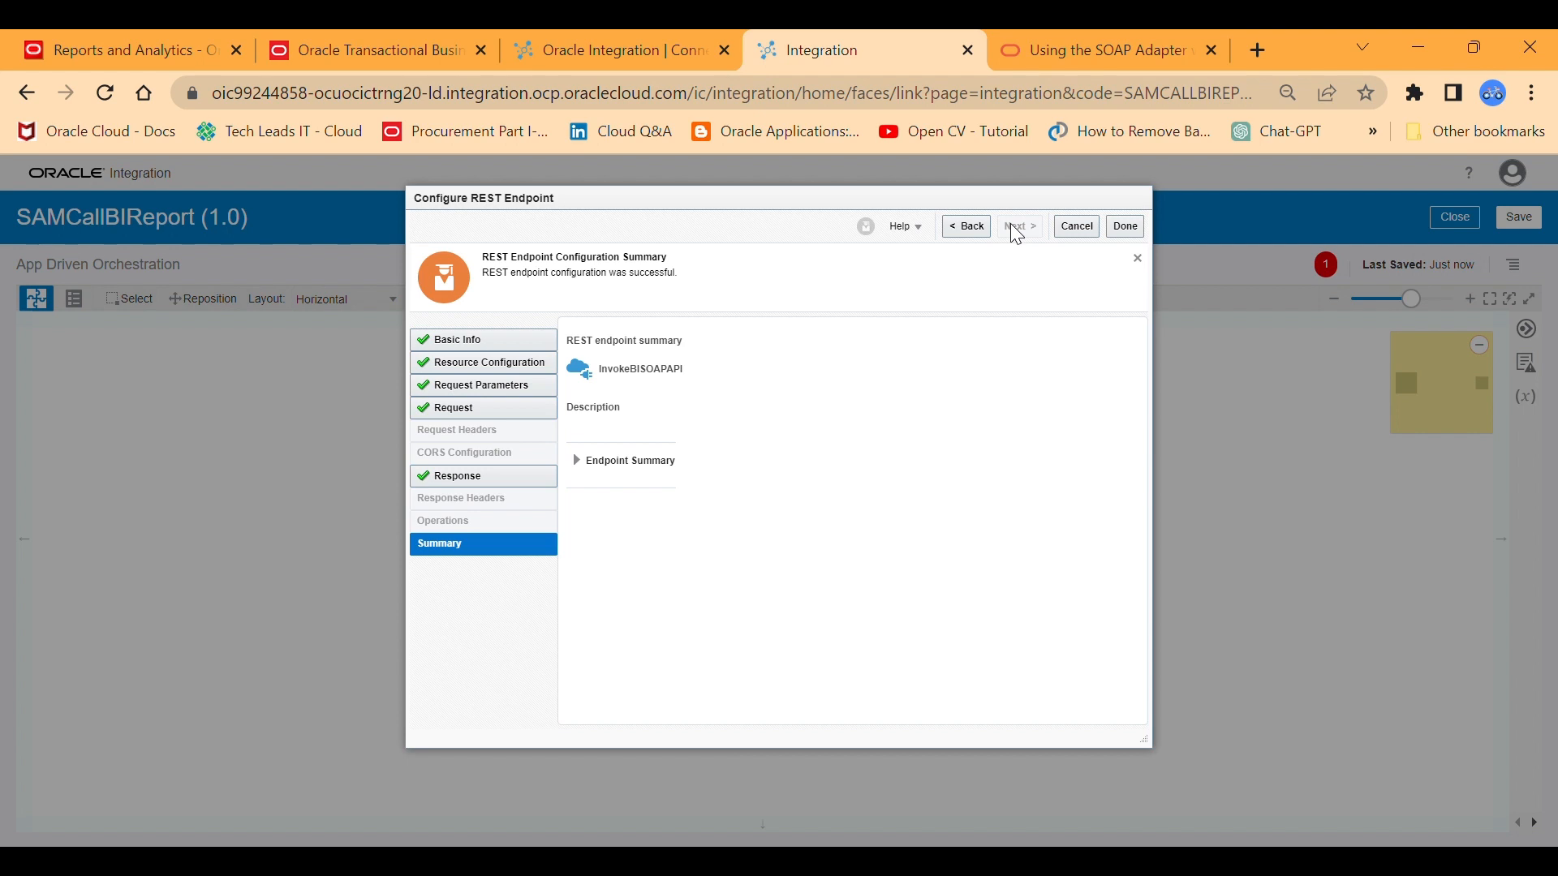
{"action": "left_click", "coordinate": [578, 467]}
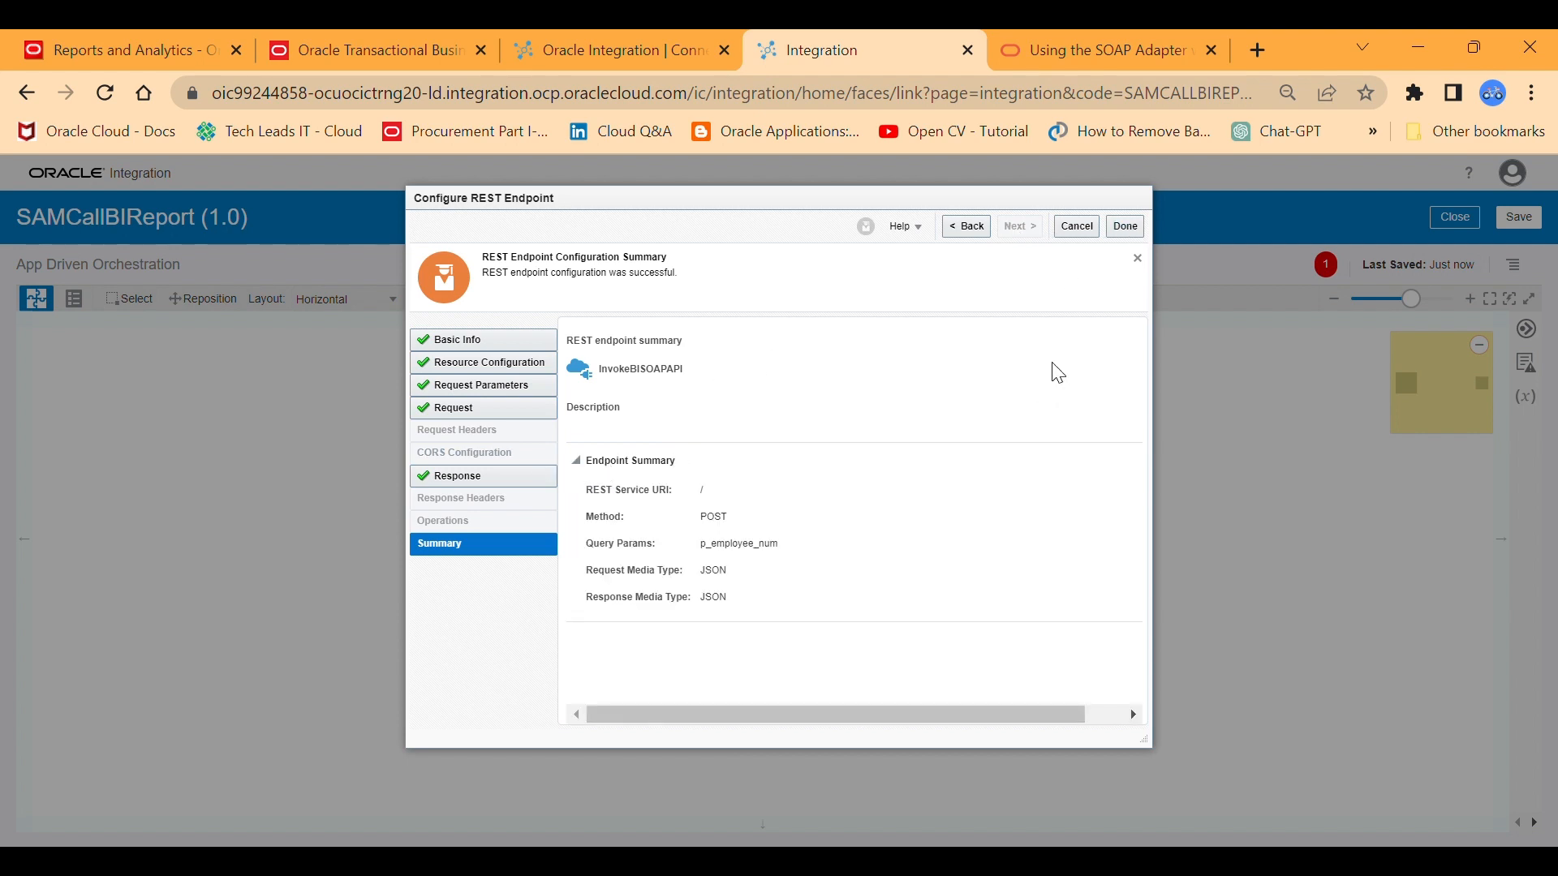
{"action": "left_click", "coordinate": [1124, 226]}
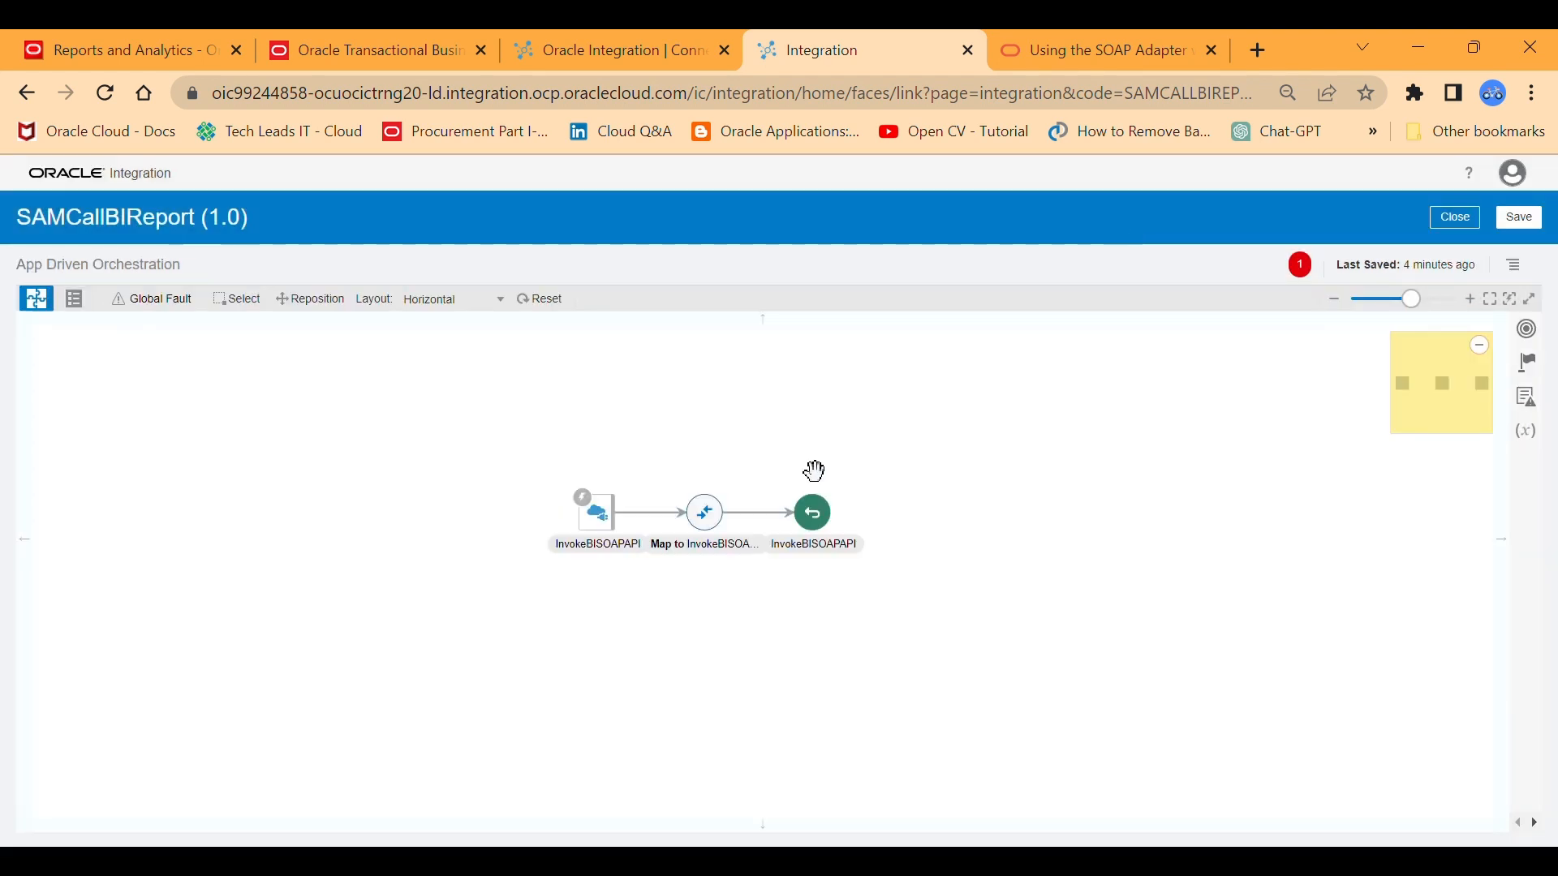
Move the InvokeBISOAPAPI return node and its map farther from the trigger to make room in the flow.
{"action": "left_click", "coordinate": [596, 510]}
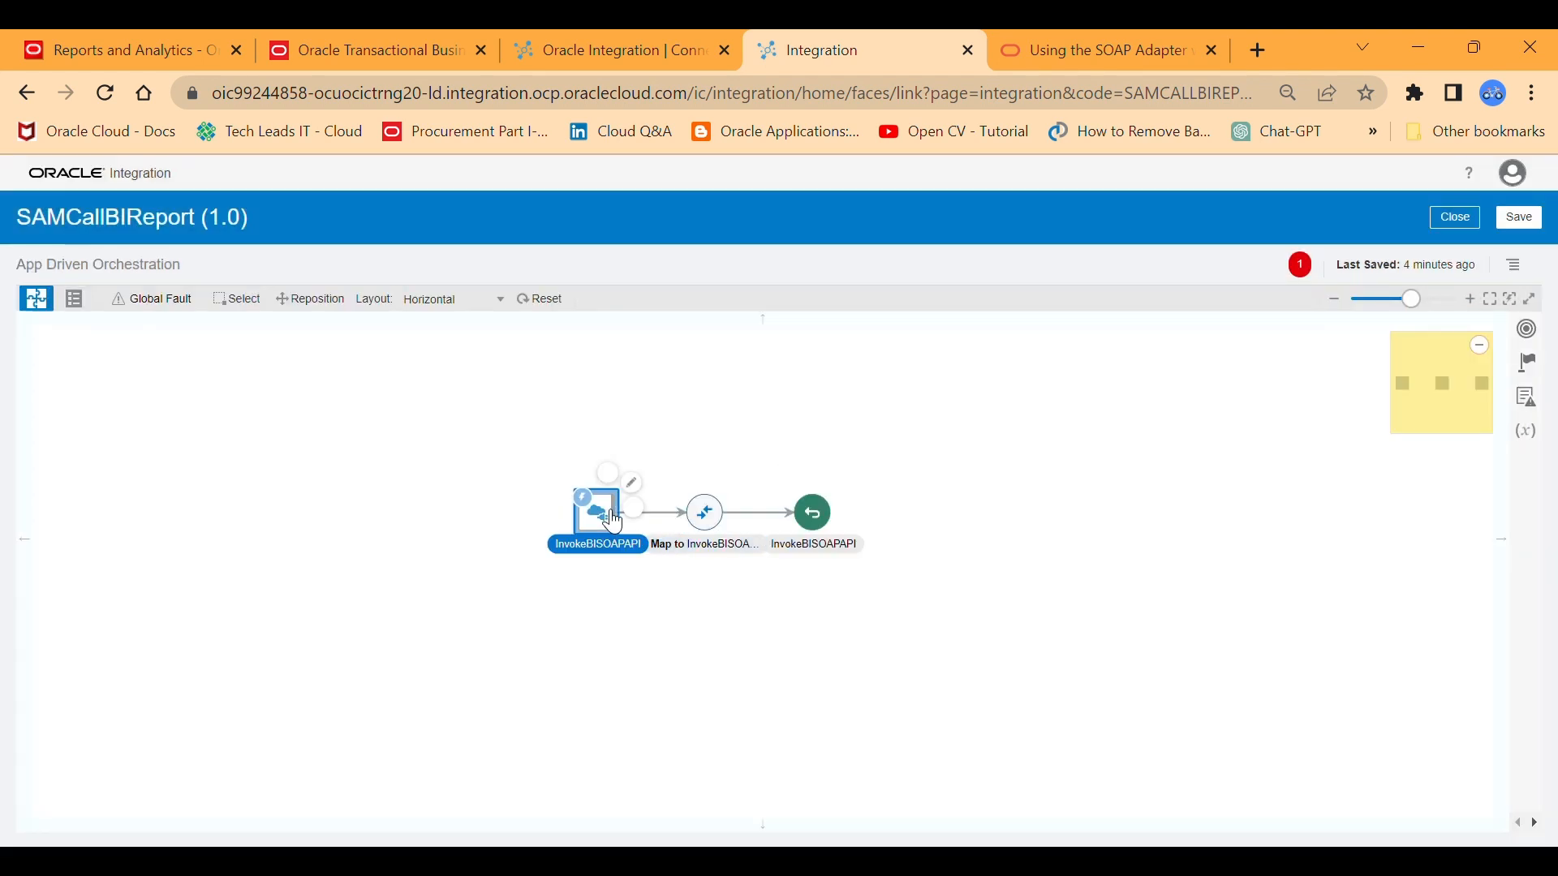
{"action": "left_click_drag", "start_coordinate": [808, 530], "coordinate": [1006, 531]}
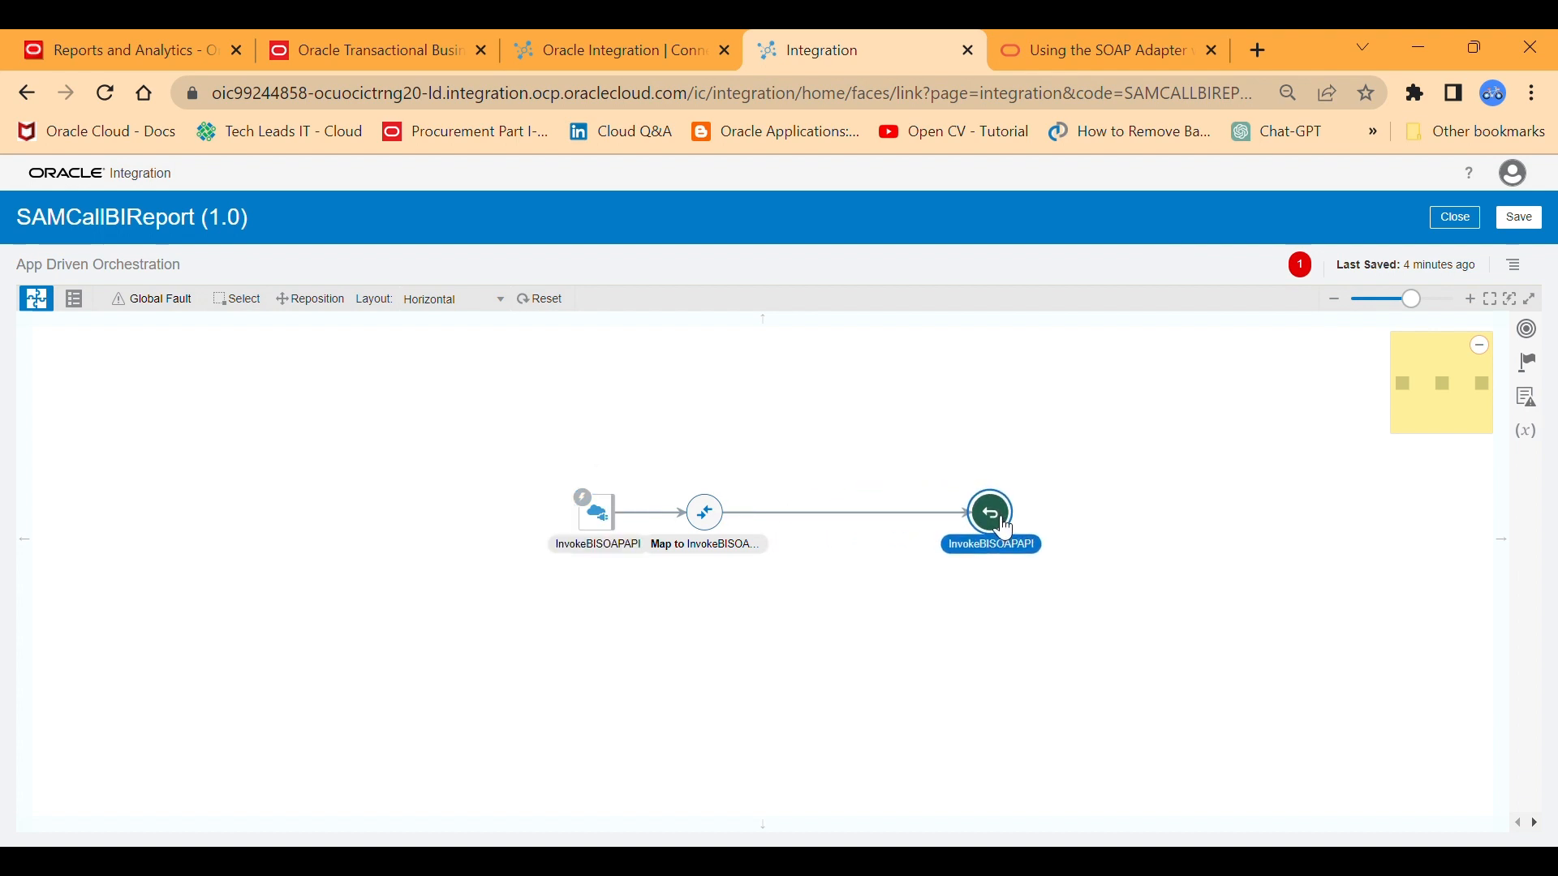
{"action": "left_click_drag", "start_coordinate": [708, 519], "coordinate": [884, 522]}
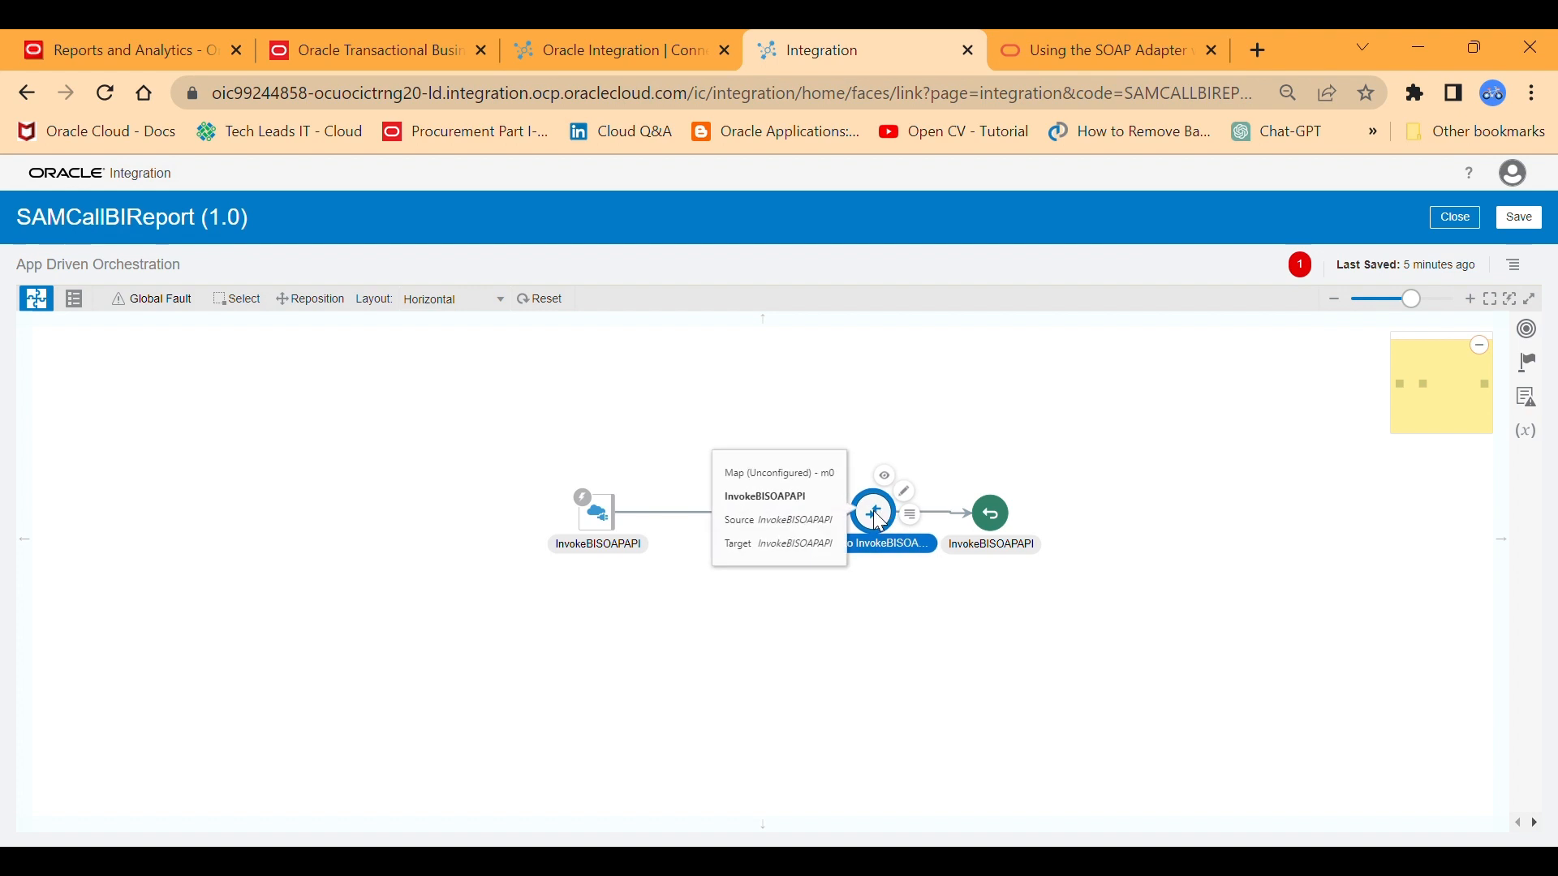
{"action": "left_click", "coordinate": [1040, 438]}
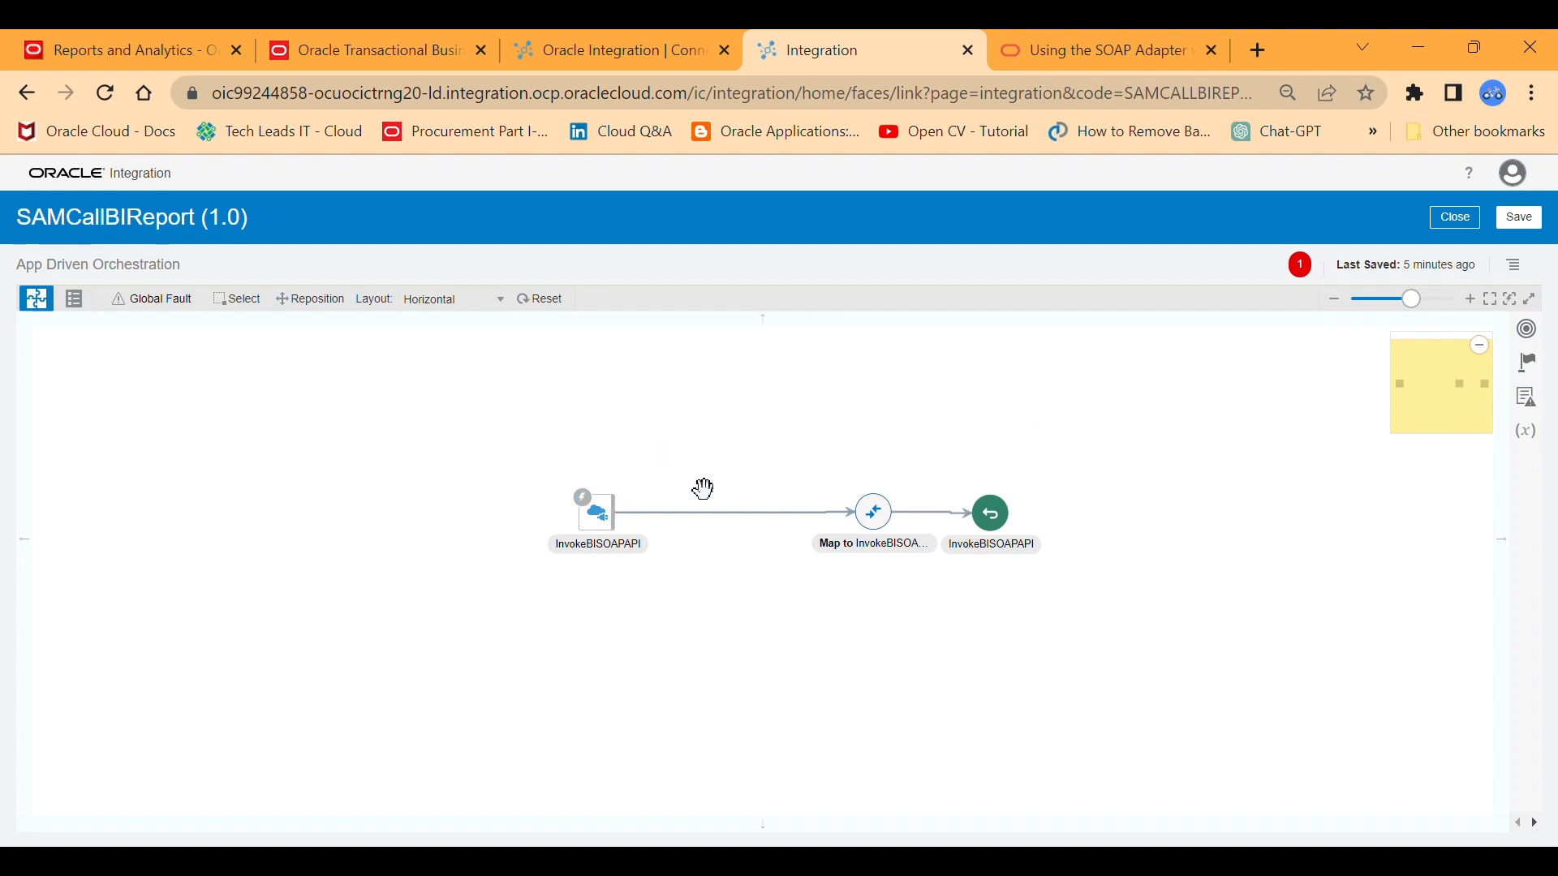
{"action": "mouse_move", "coordinate": [699, 524]}
{"action": "left_click", "coordinate": [884, 517]}
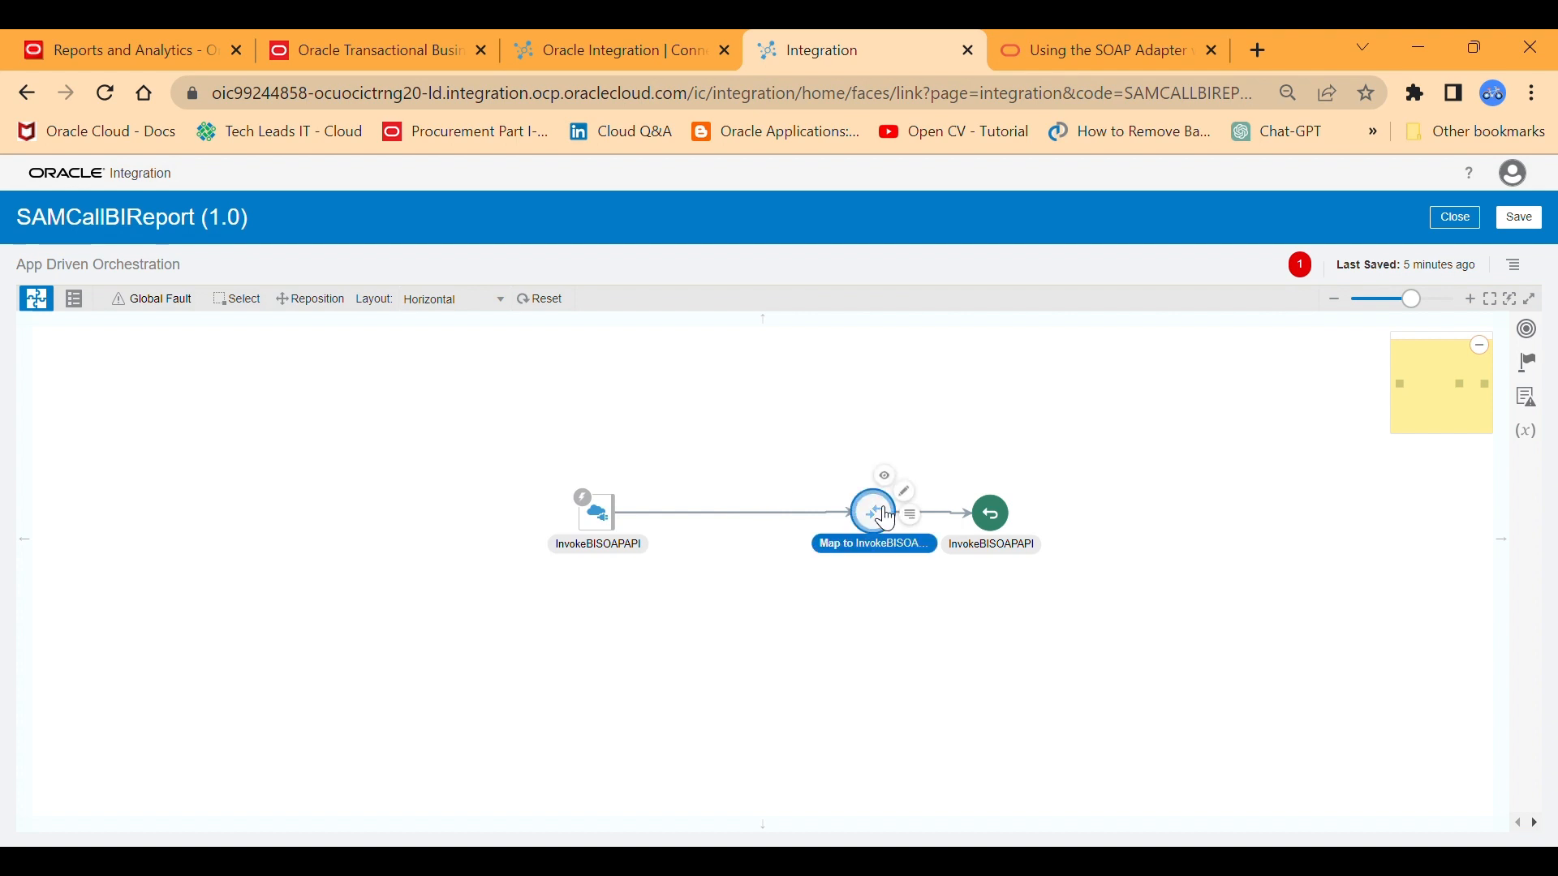
{"action": "mouse_move", "coordinate": [887, 519]}
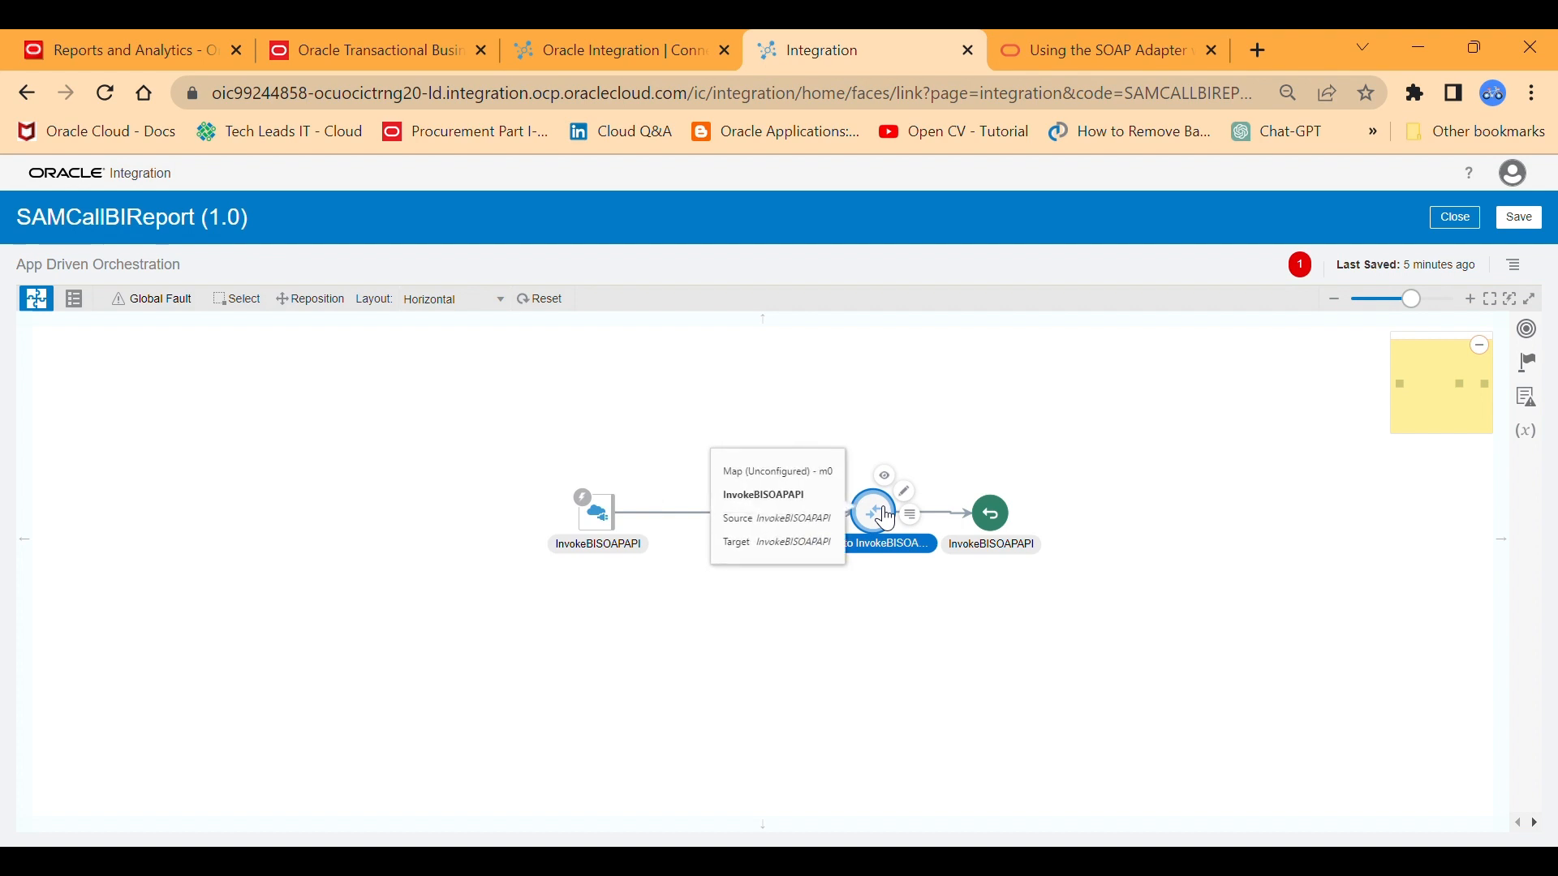
{"action": "left_click", "coordinate": [988, 456]}
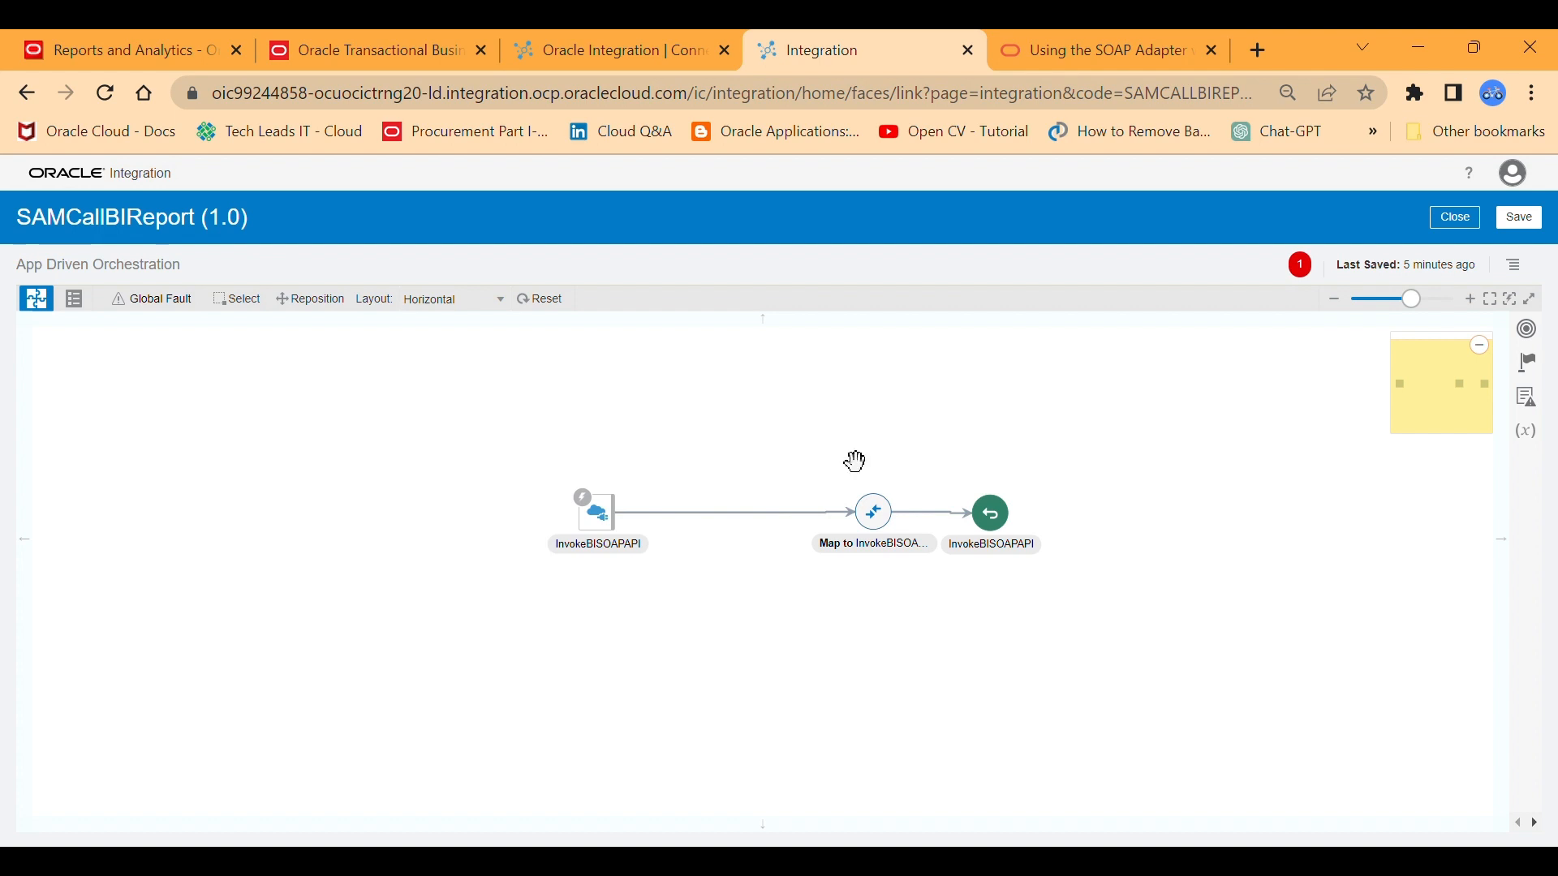
Search the components for SAM and insert the SAM_SOAP_CALL SOAP connection between the REST trigger and the response map.
{"action": "left_click", "coordinate": [737, 518]}
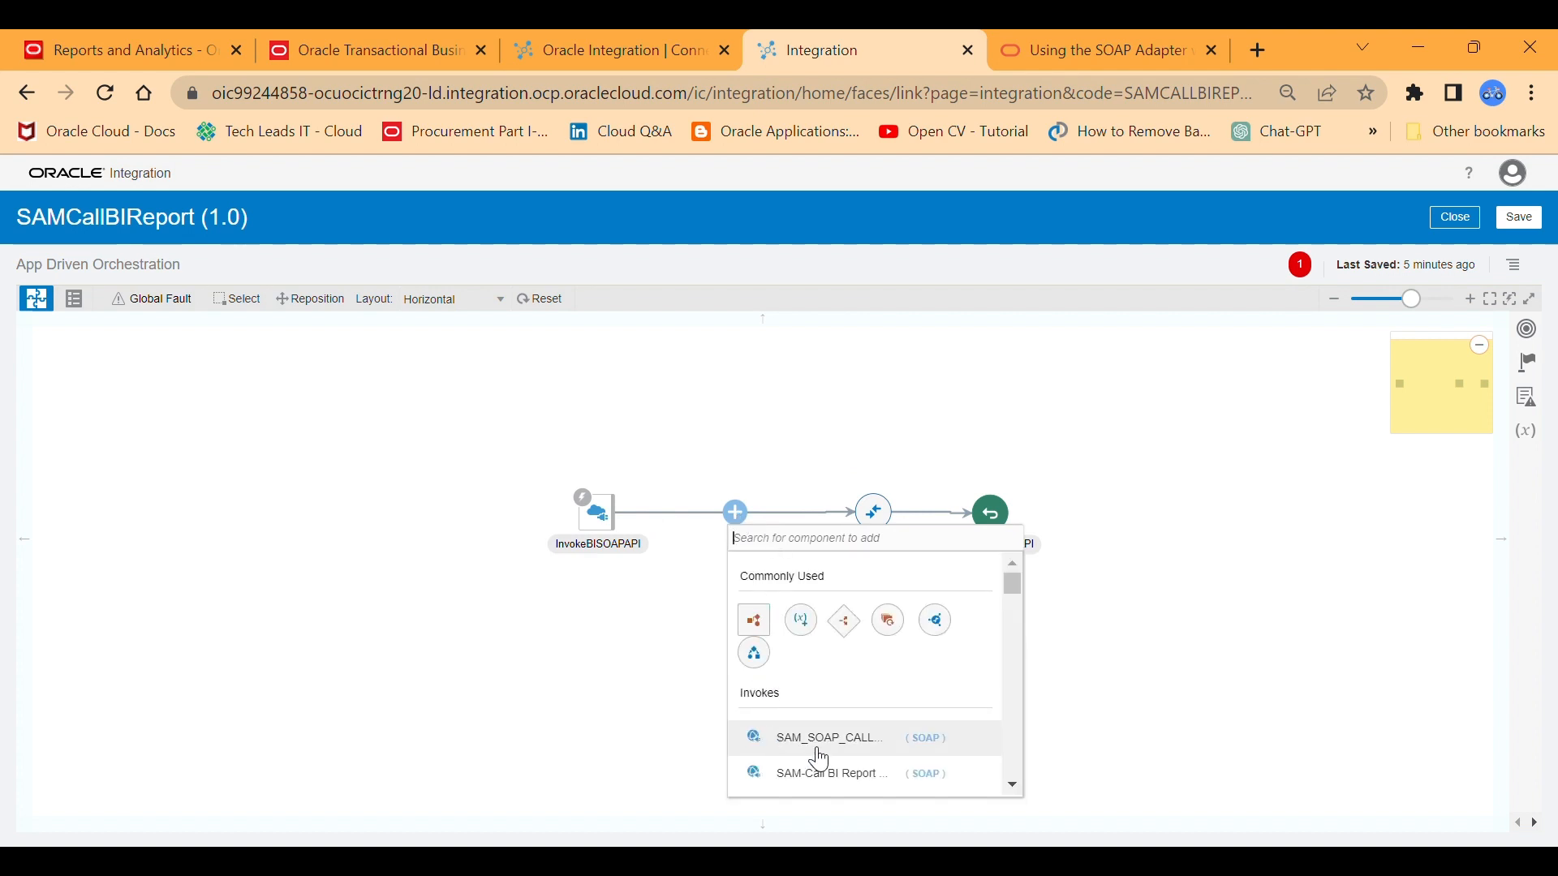
{"action": "left_click", "coordinate": [763, 541]}
{"action": "type", "text": "SAM"}
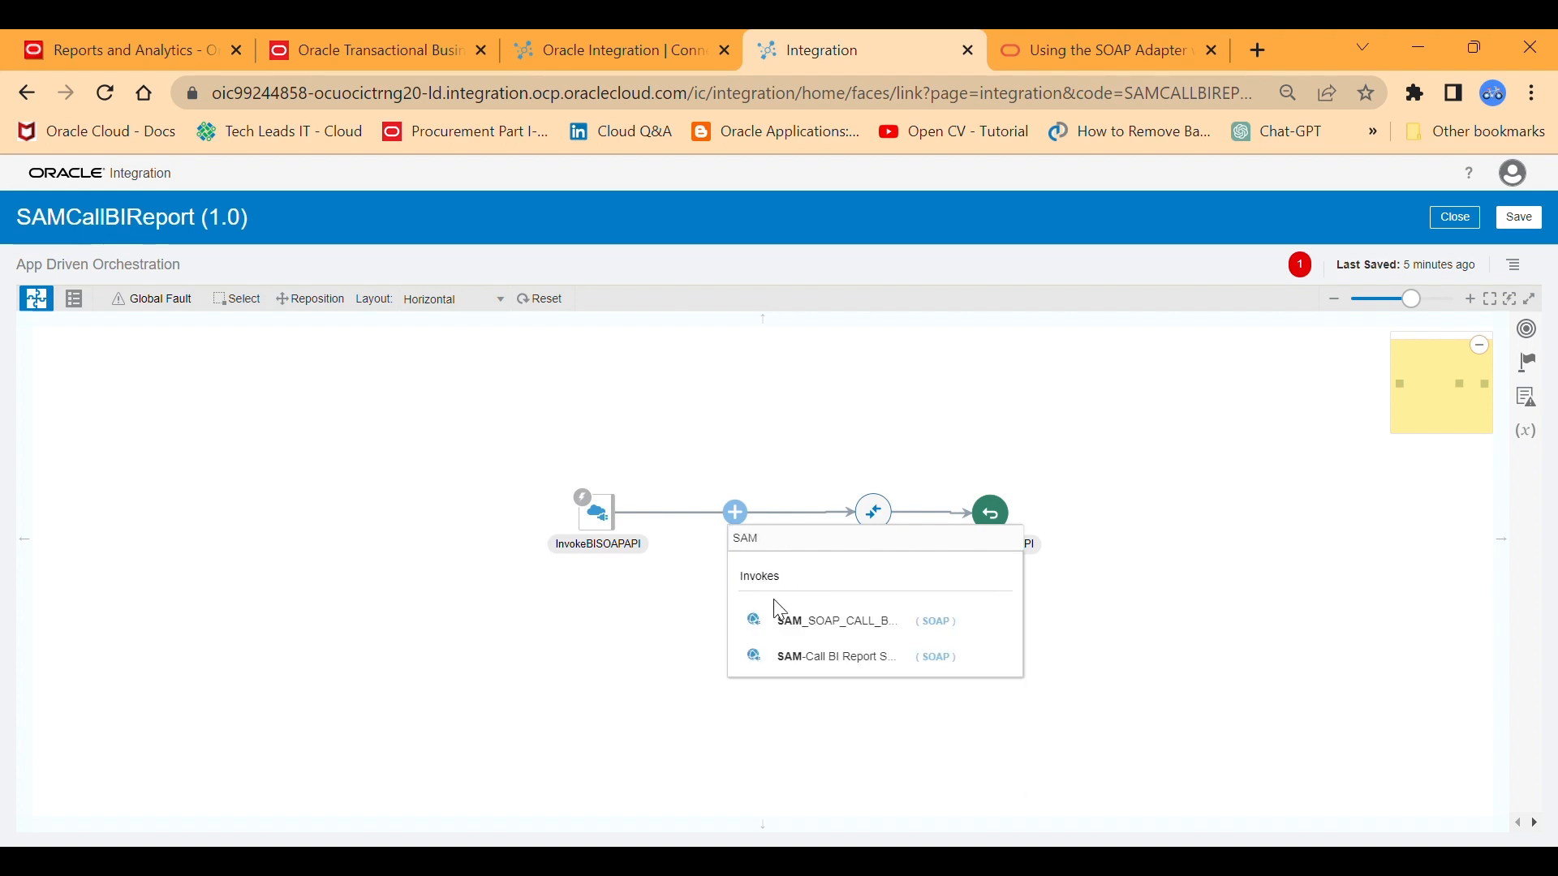
{"action": "left_click", "coordinate": [812, 626]}
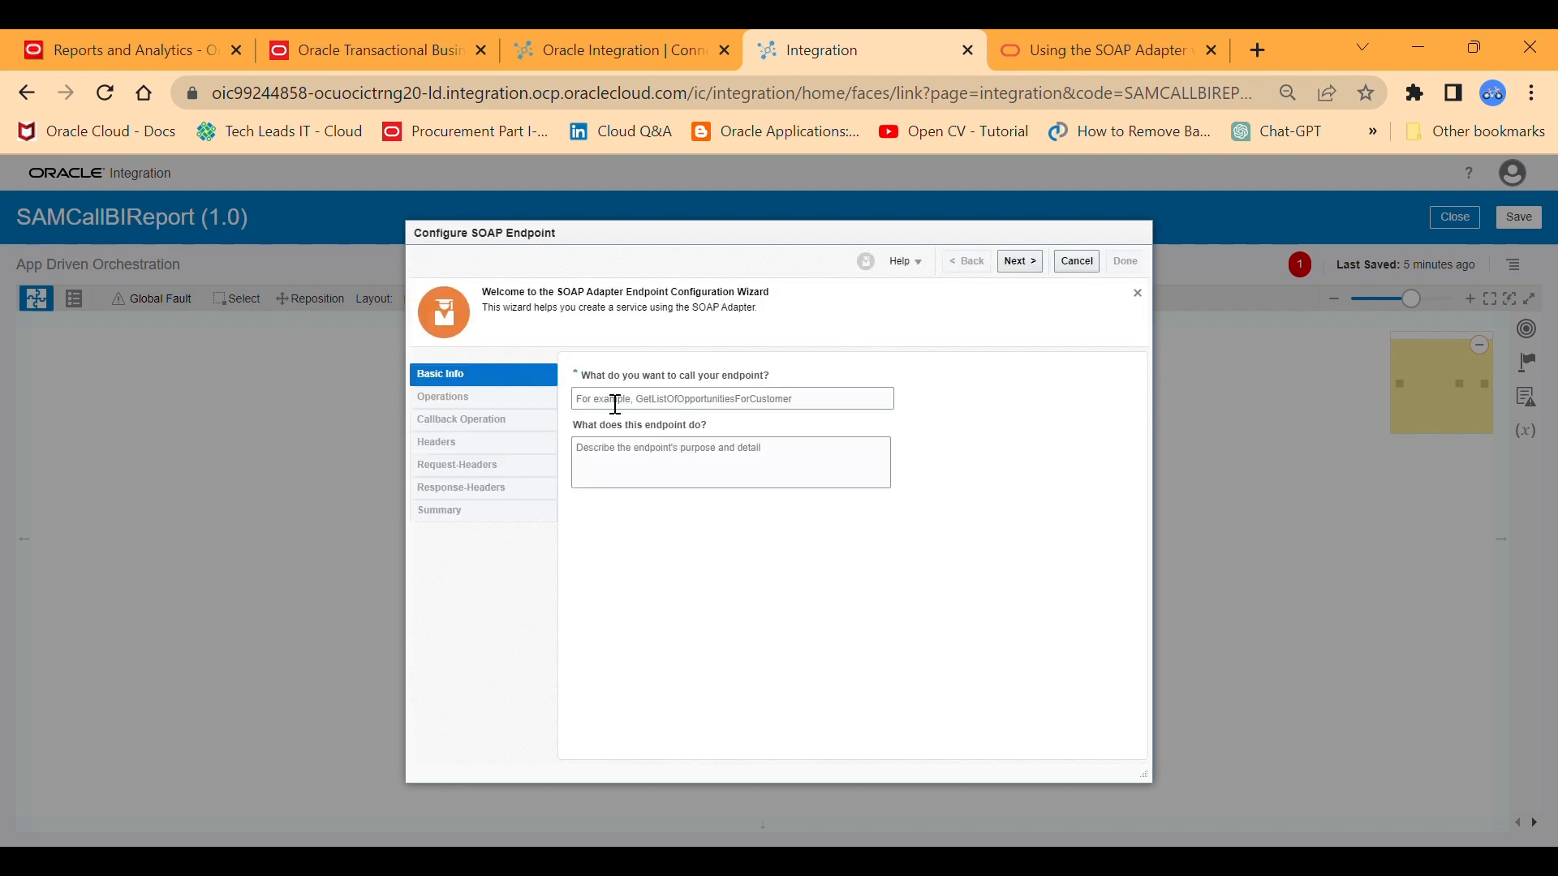
Name the SOAP endpoint SOAPAPIForBIReport, leave its description empty, and continue to the operations.
{"action": "left_click", "coordinate": [614, 403]}
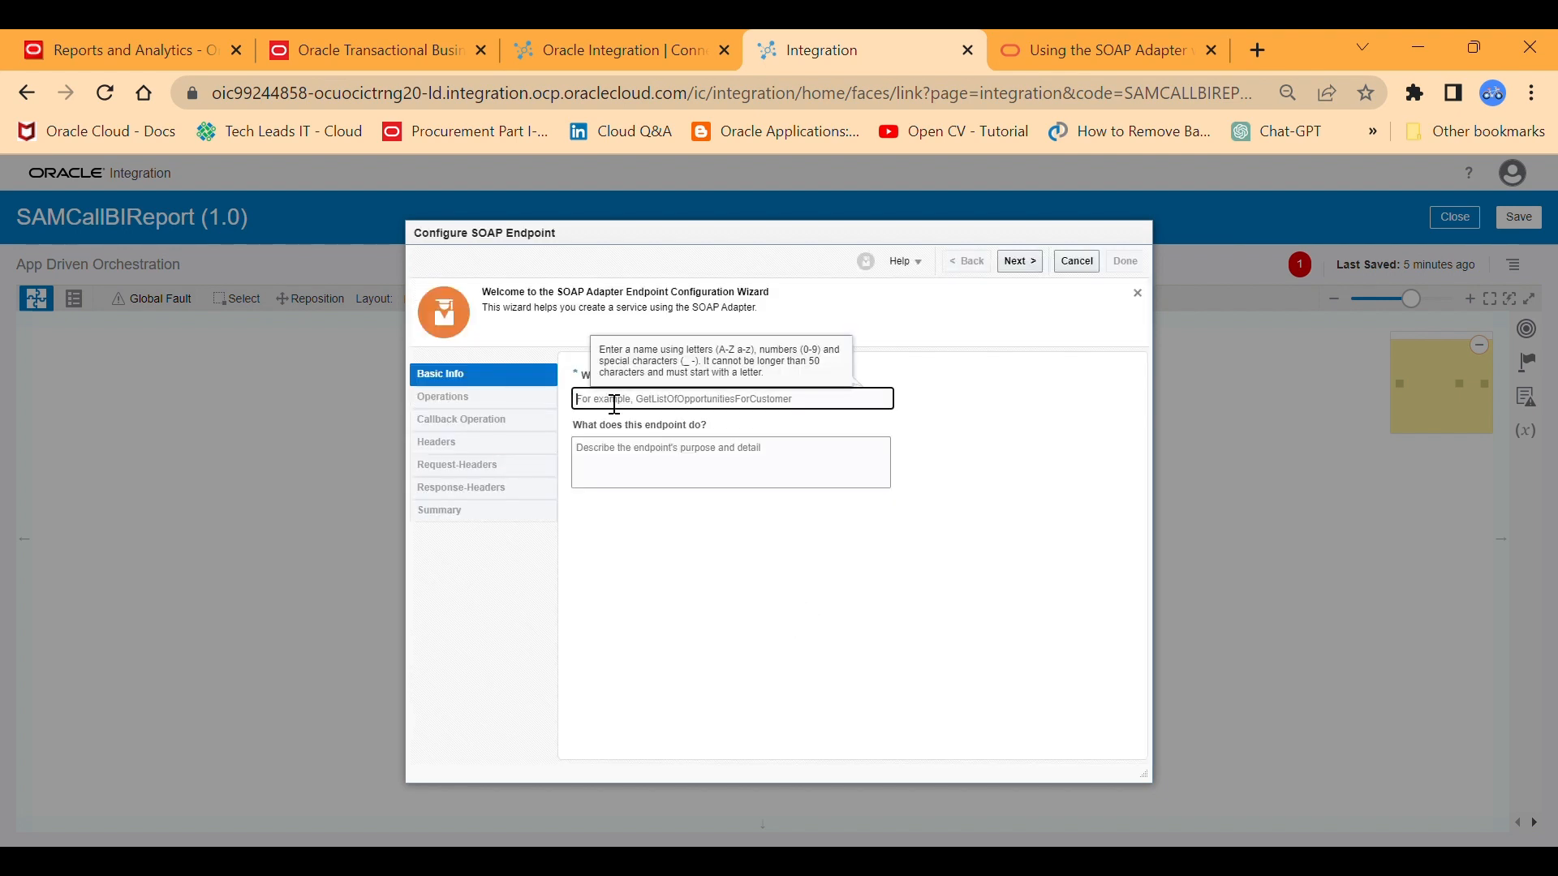
{"action": "type", "text": "SOAPAPIFor"}
{"action": "type", "text": "Report"}
{"action": "left_click", "coordinate": [1027, 265]}
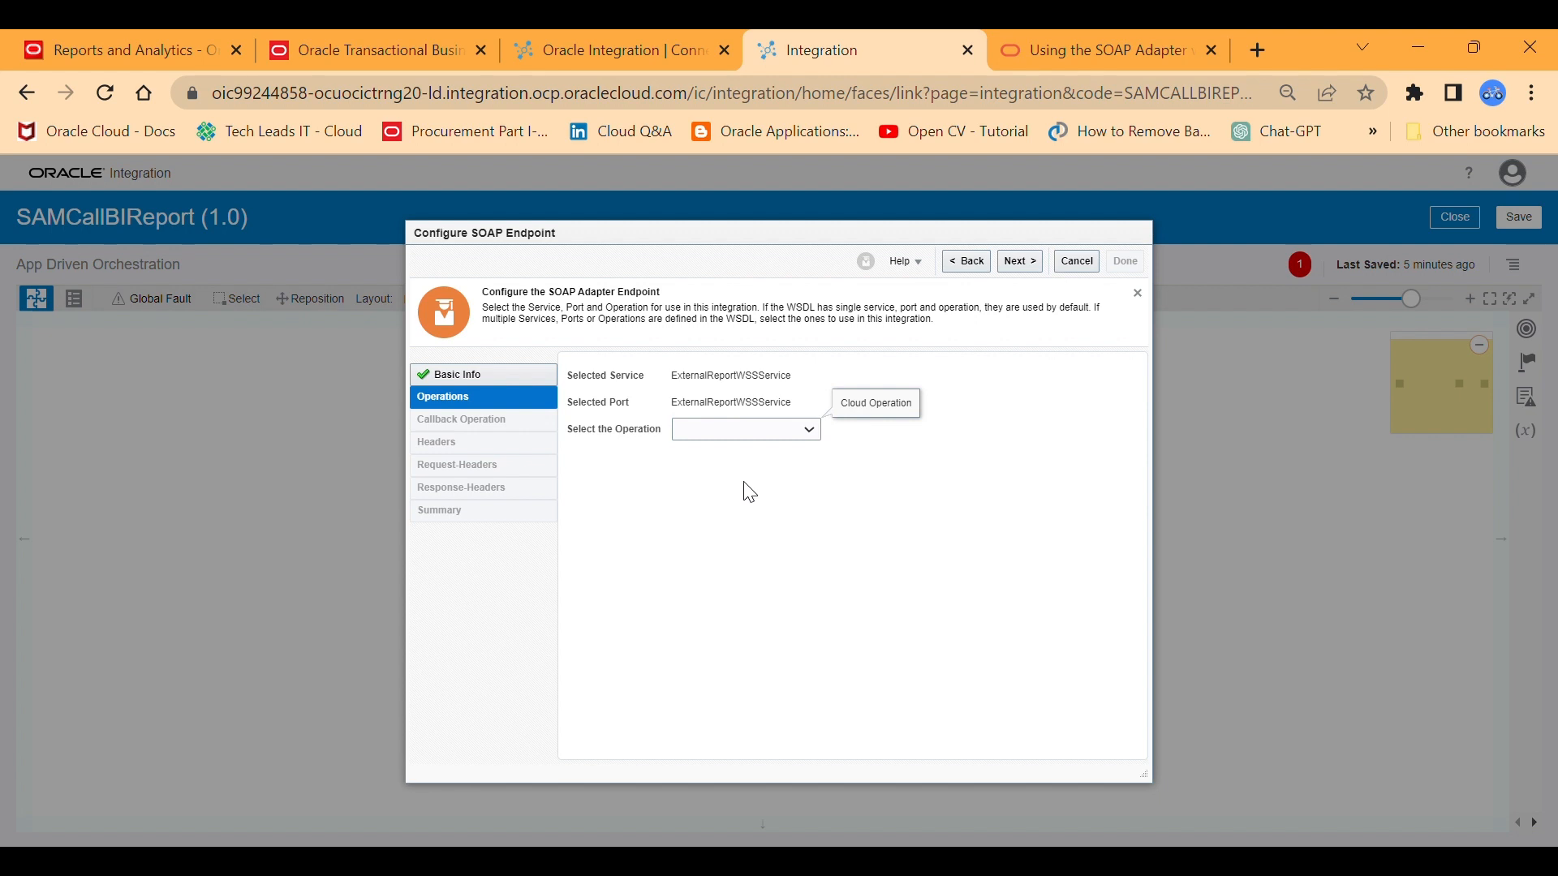
Select the runReport operation, keep headers and attachments off, and finish the SOAP endpoint configuration.
{"action": "left_click", "coordinate": [720, 494]}
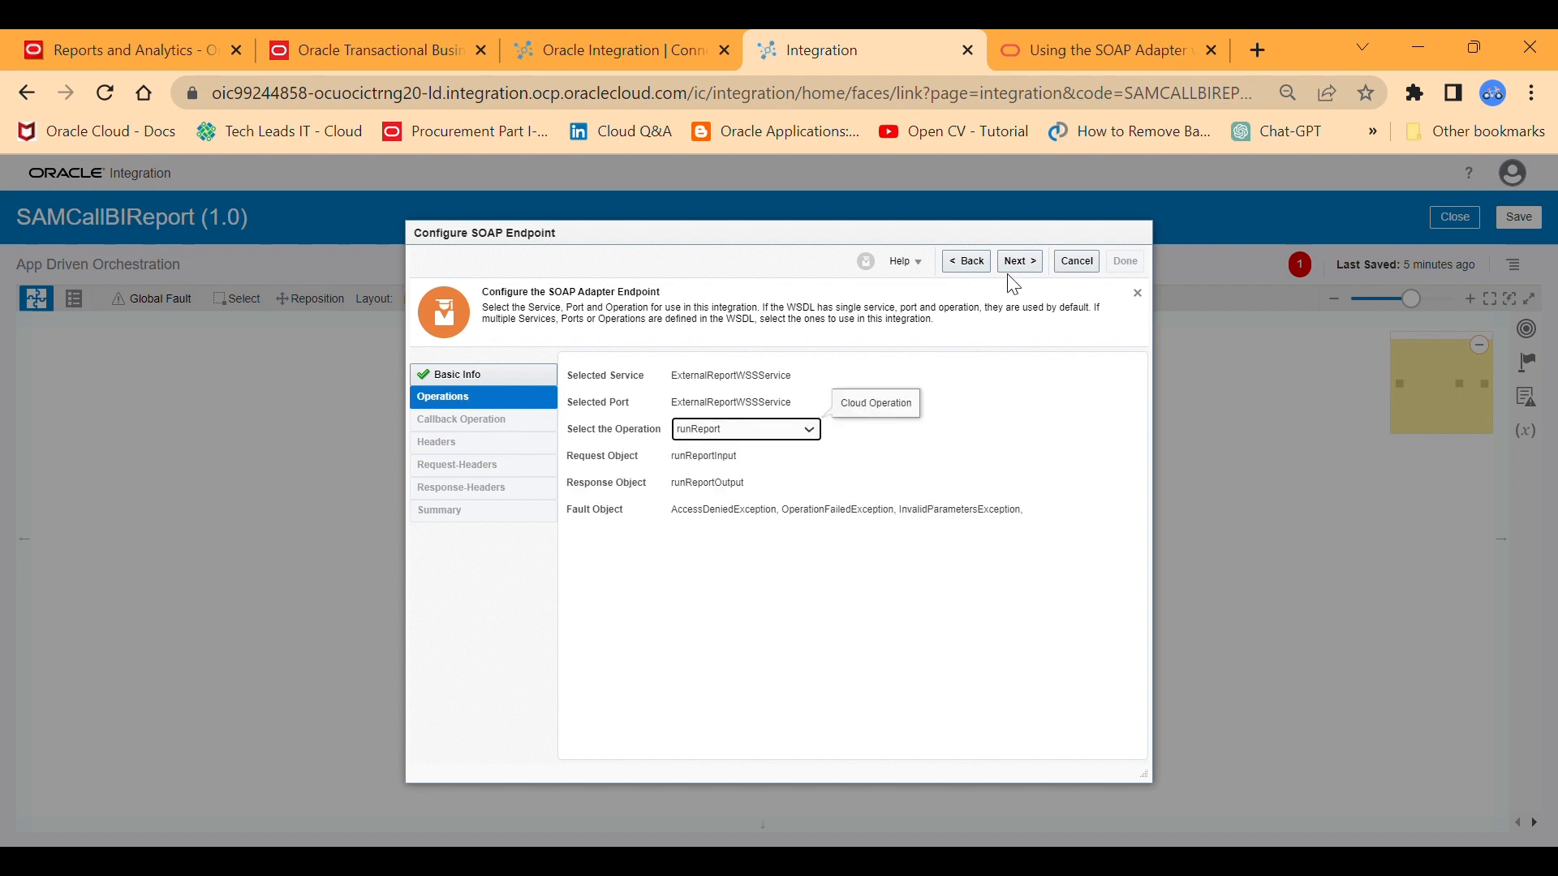
{"action": "left_click", "coordinate": [1029, 260]}
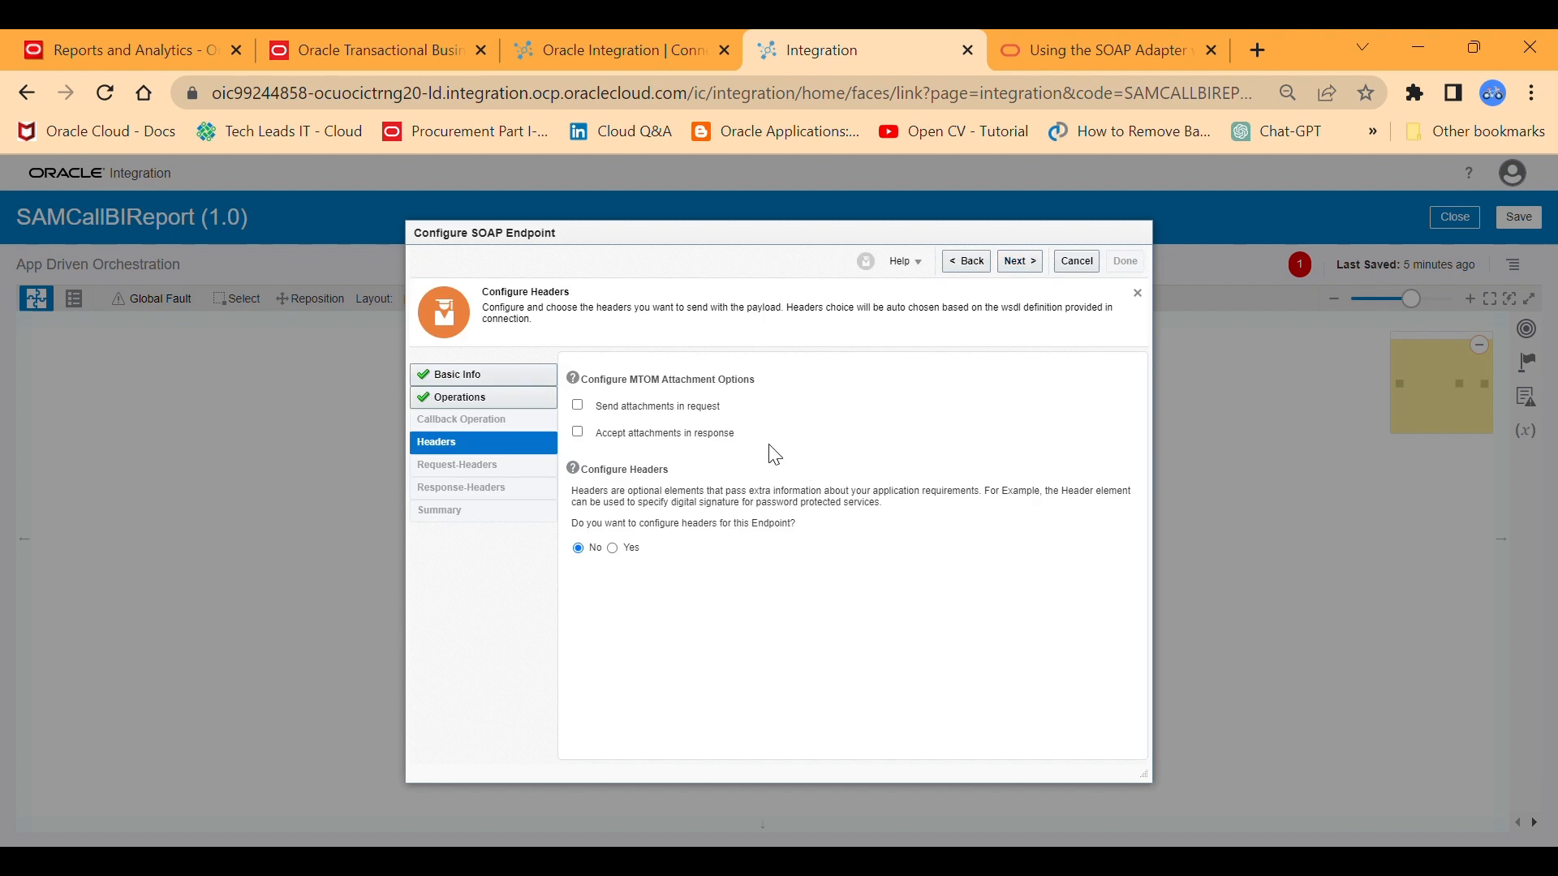
{"action": "left_click", "coordinate": [1020, 260]}
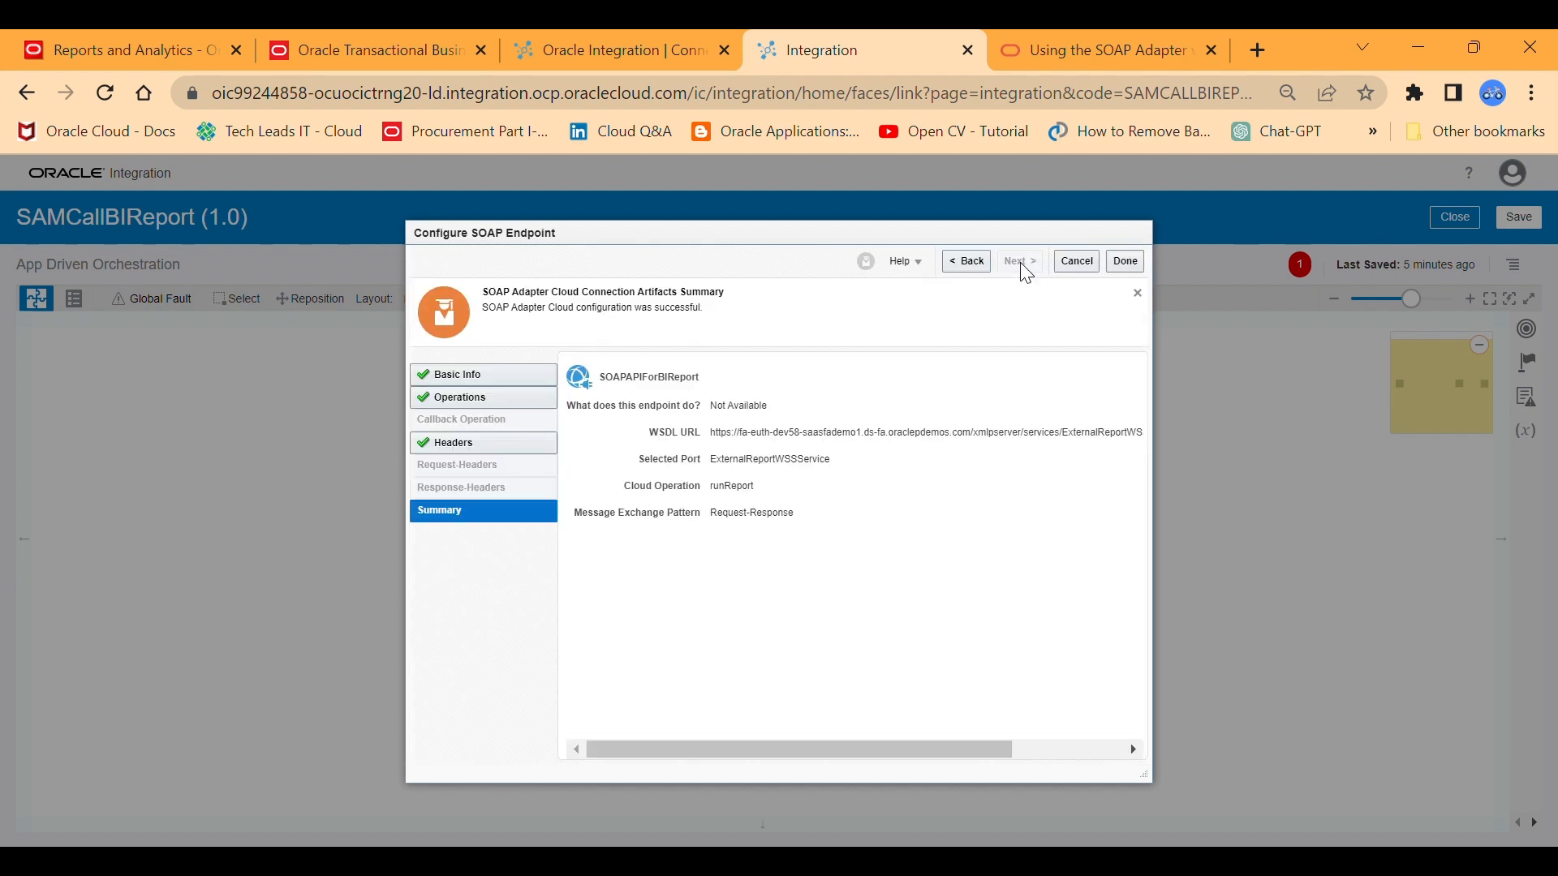
{"action": "left_click", "coordinate": [1120, 265]}
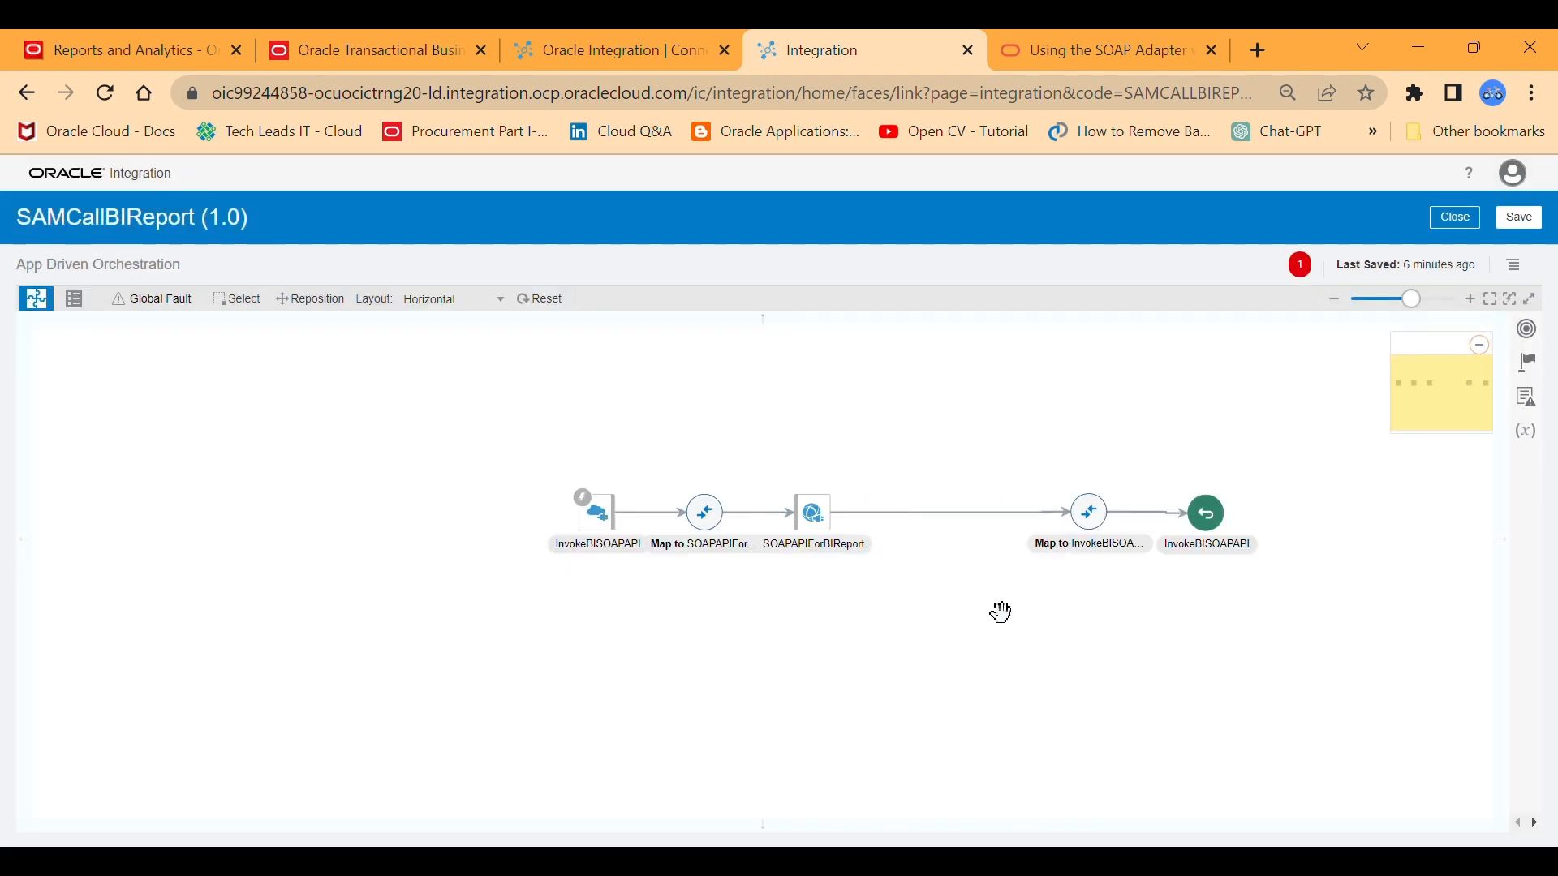
Open the map to SOAPAPIForBIReport for editing.
{"action": "left_click", "coordinate": [847, 542]}
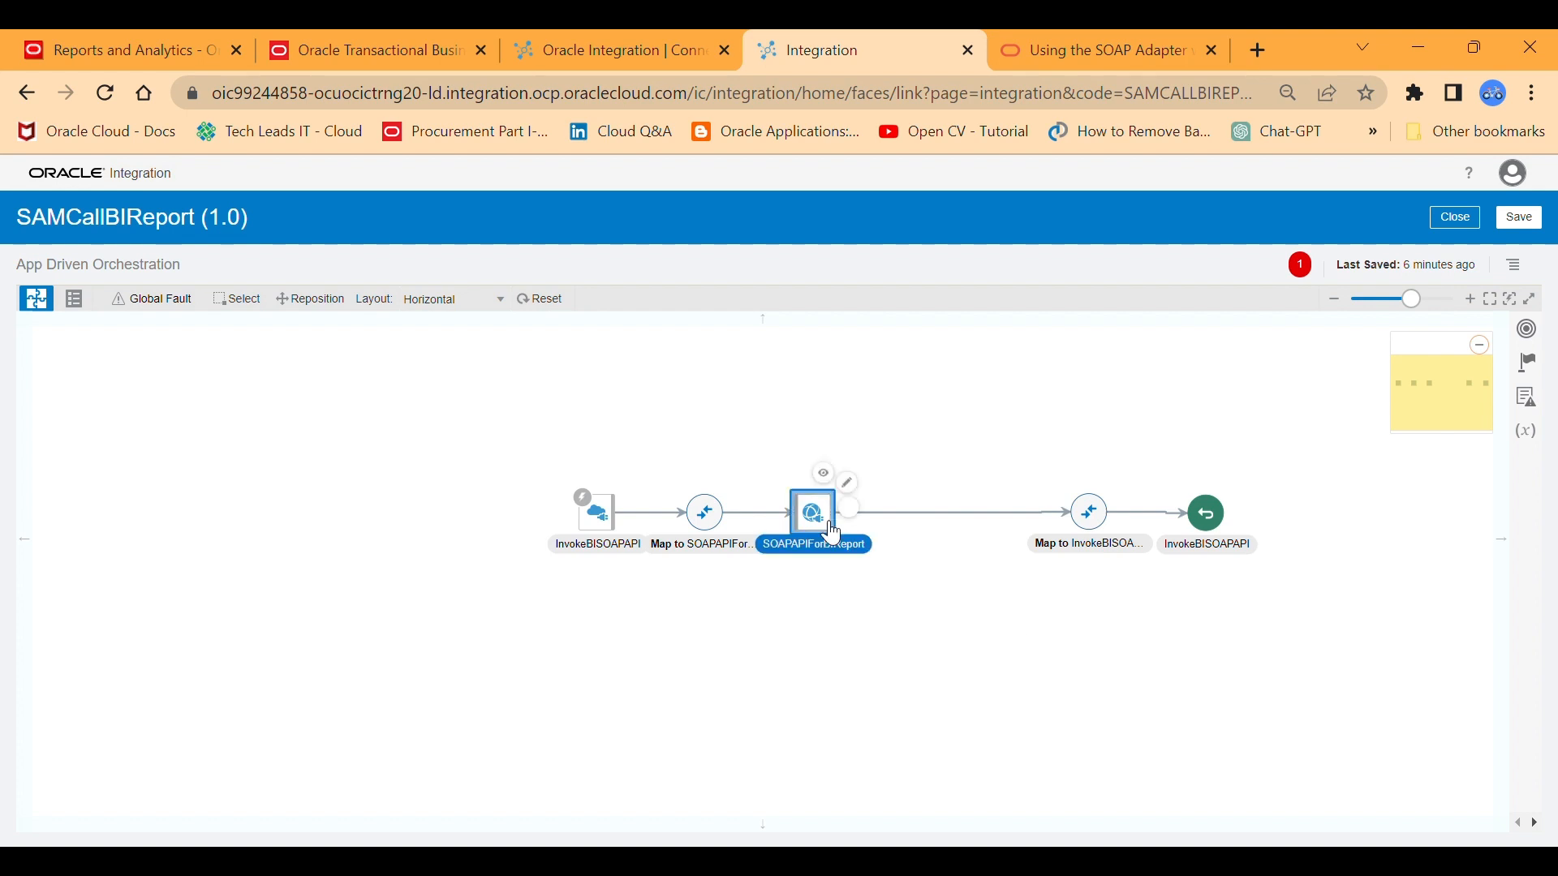
{"action": "left_click", "coordinate": [932, 591]}
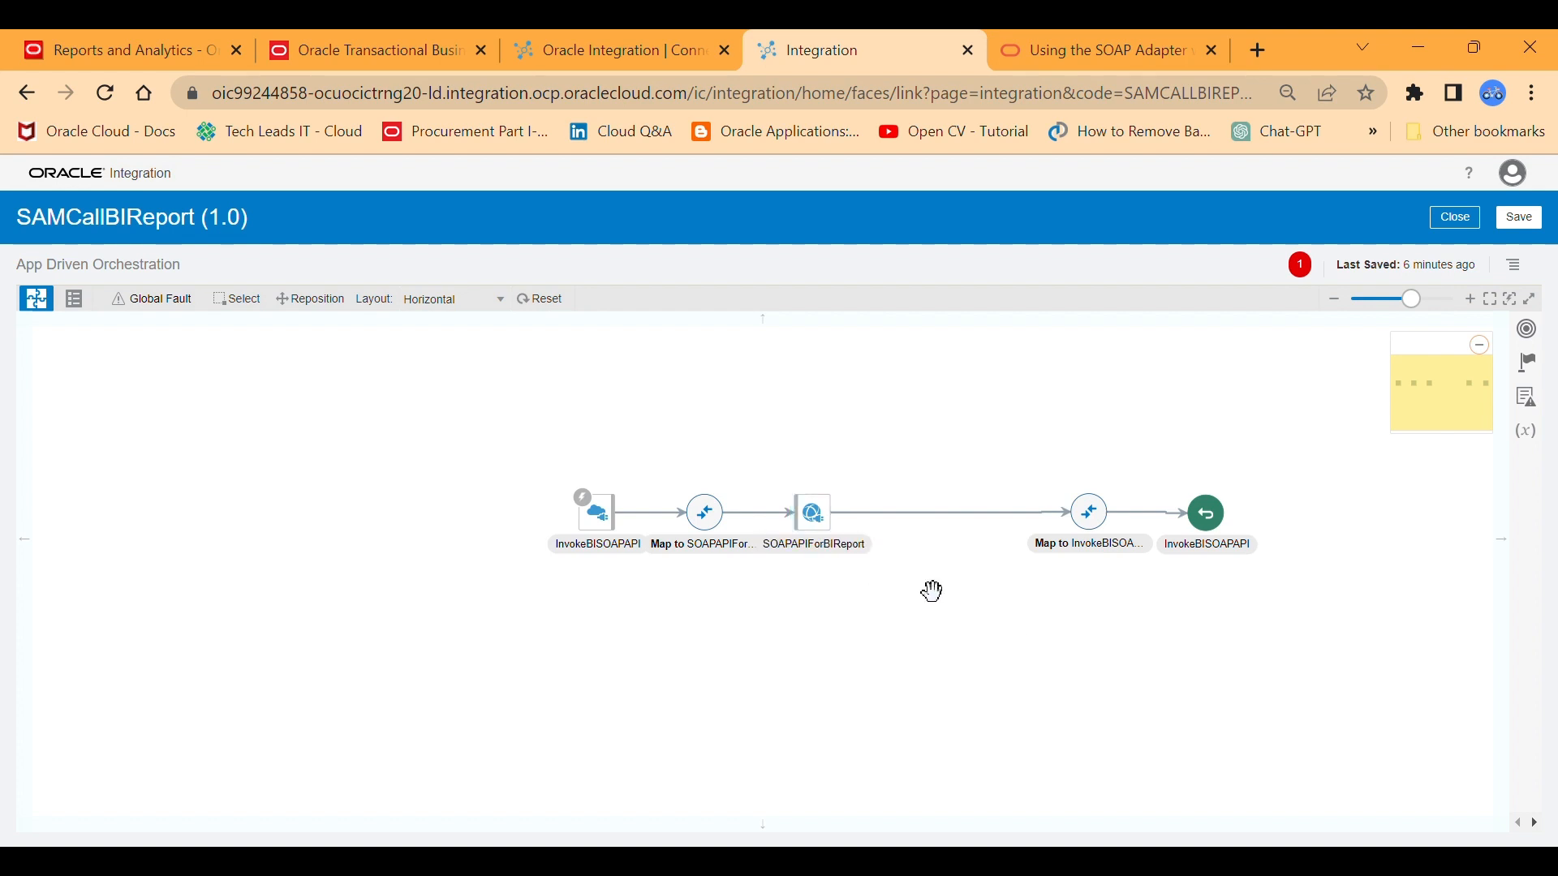
{"action": "left_click", "coordinate": [712, 518]}
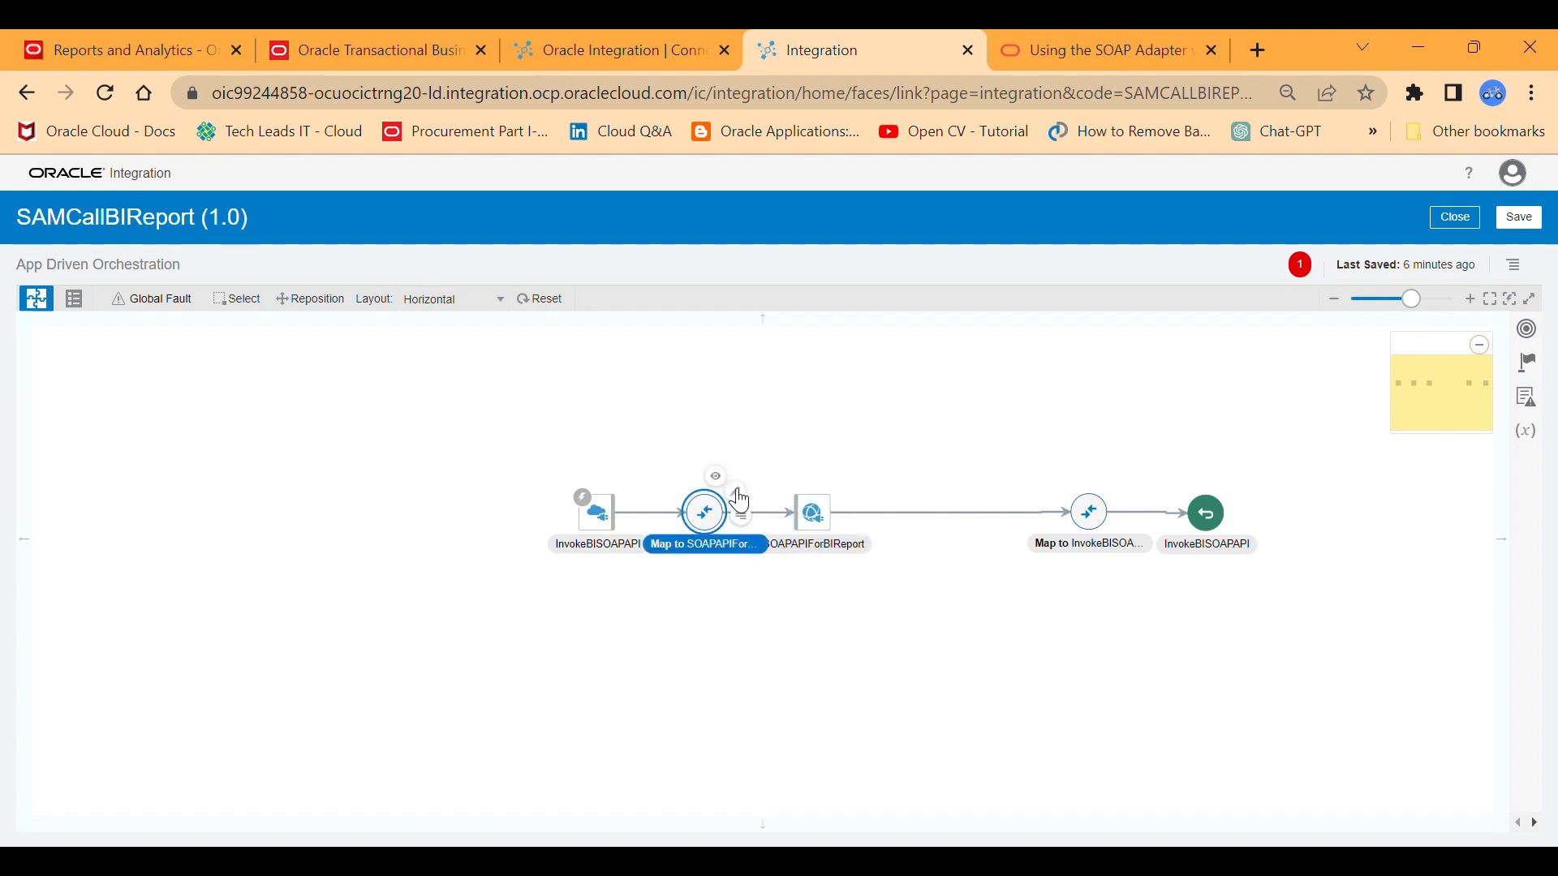
{"action": "left_click", "coordinate": [748, 492]}
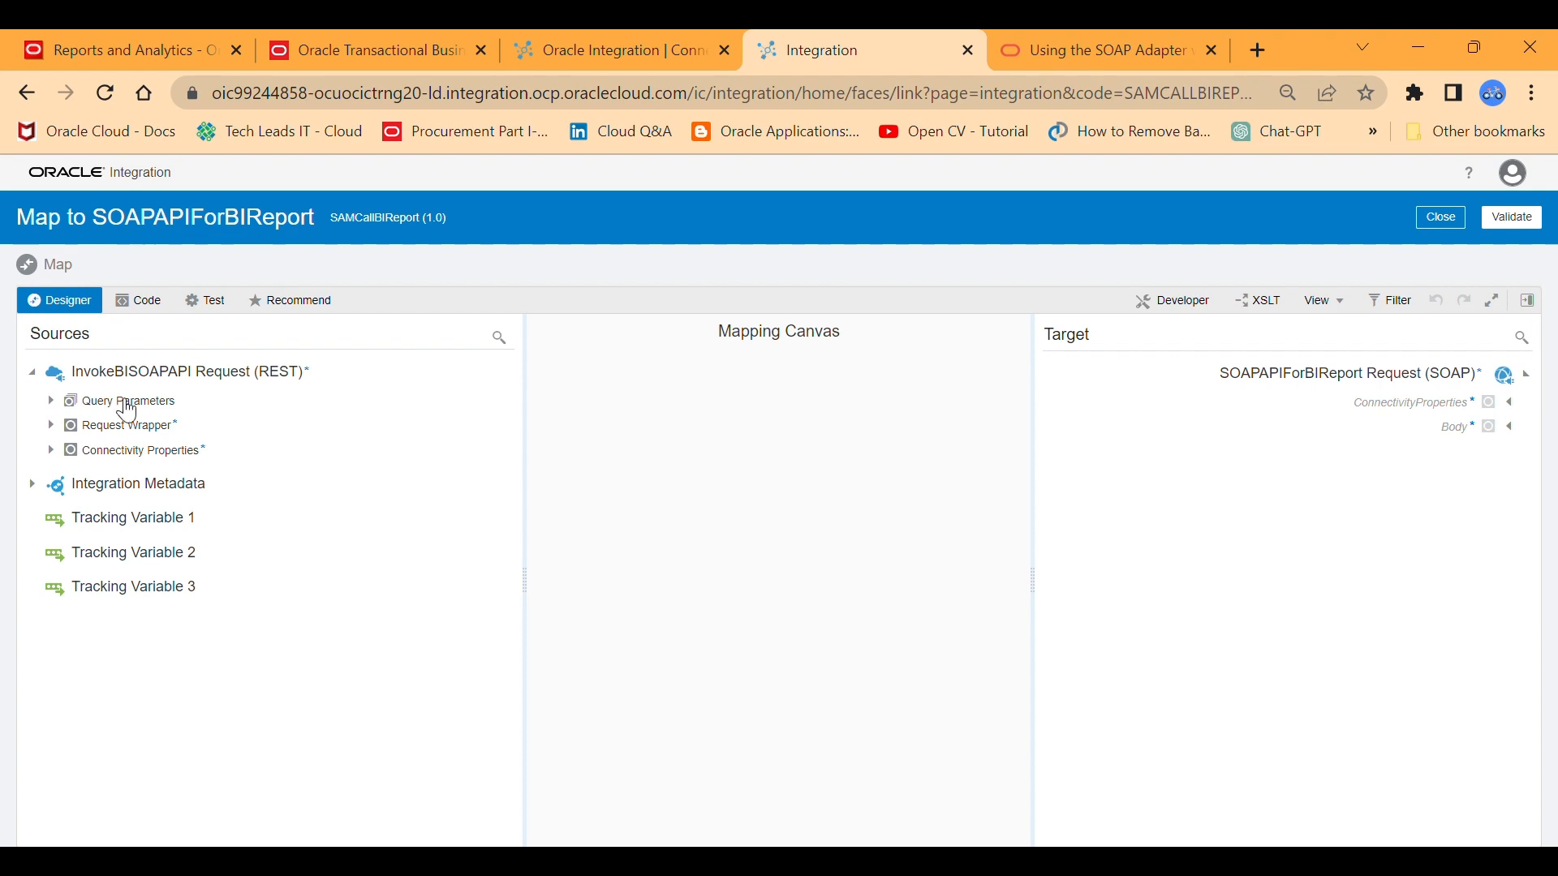
Expand the source Query Parameters and the target ConnectivityProperties, EndpointProperties, and Body through runReport to reportRequest.
{"action": "left_click", "coordinate": [63, 402]}
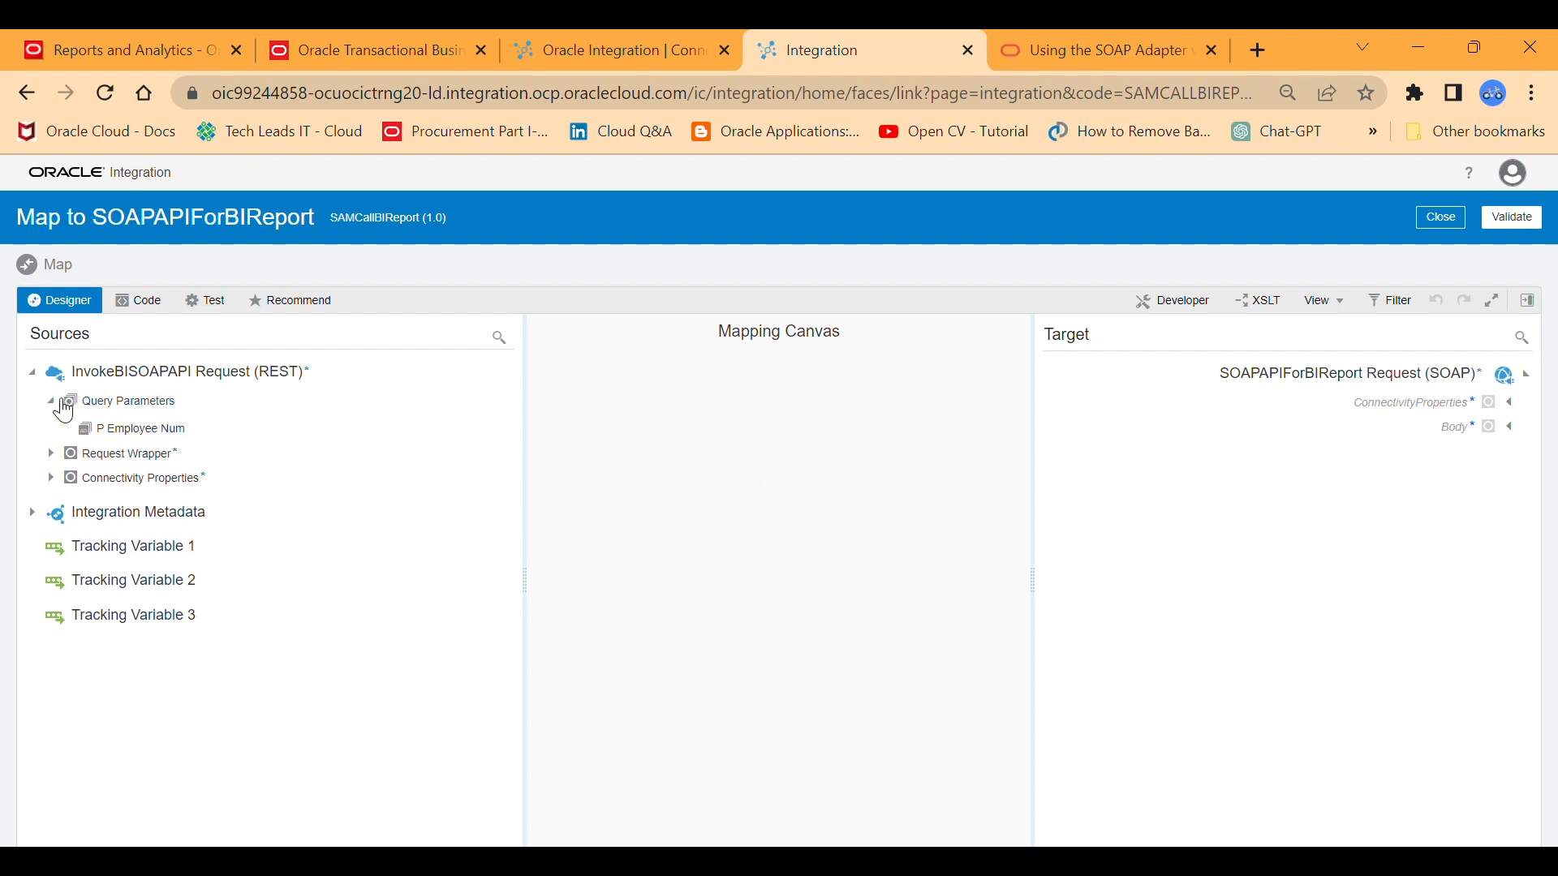
{"action": "left_click", "coordinate": [1512, 403]}
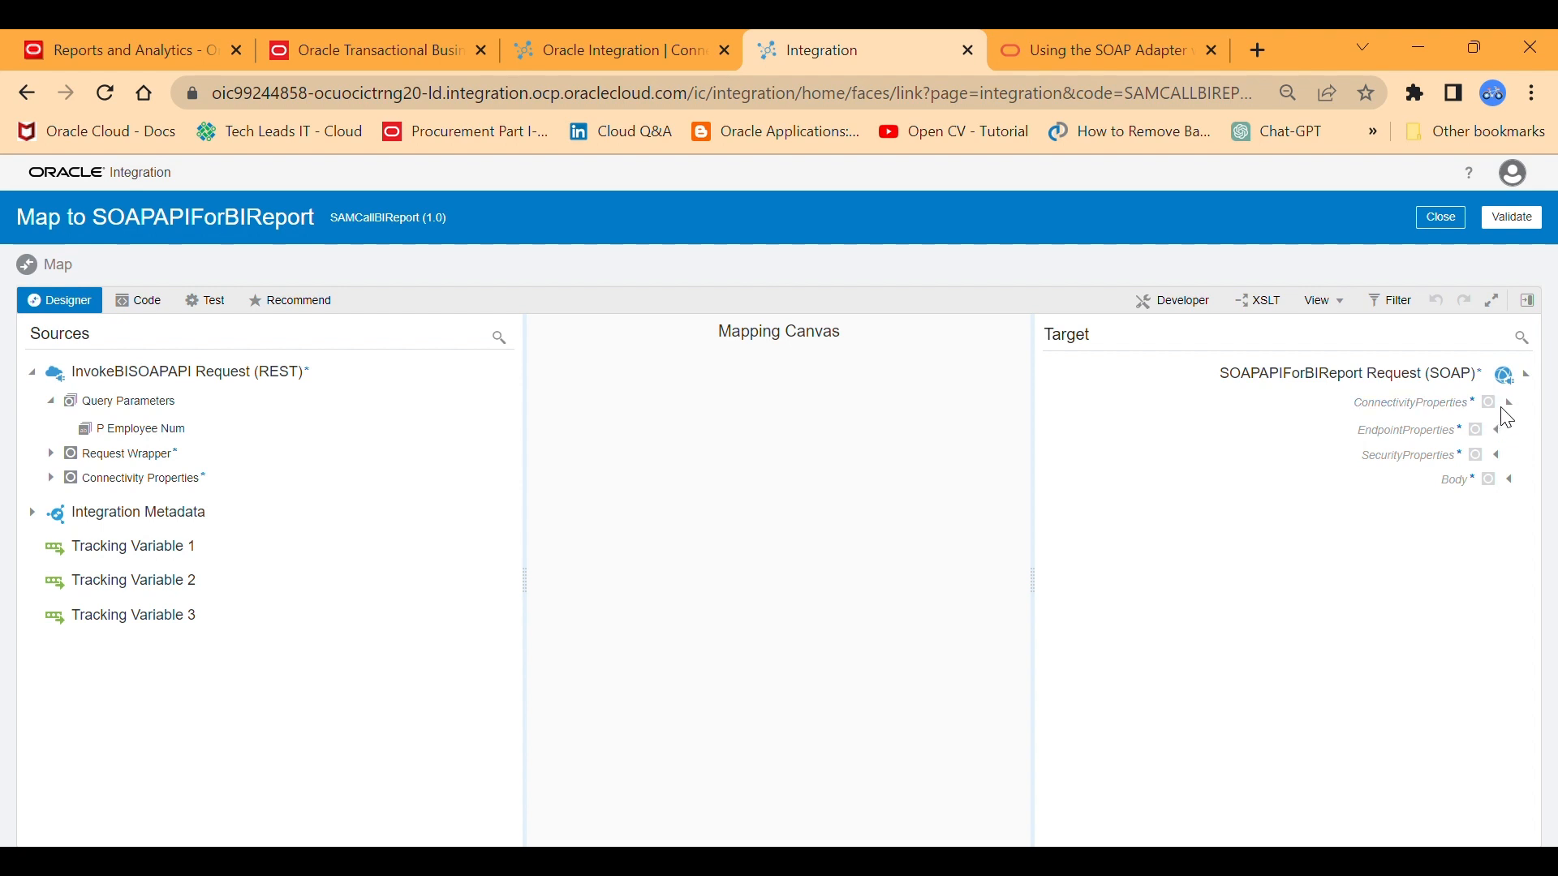
{"action": "left_click", "coordinate": [1506, 432]}
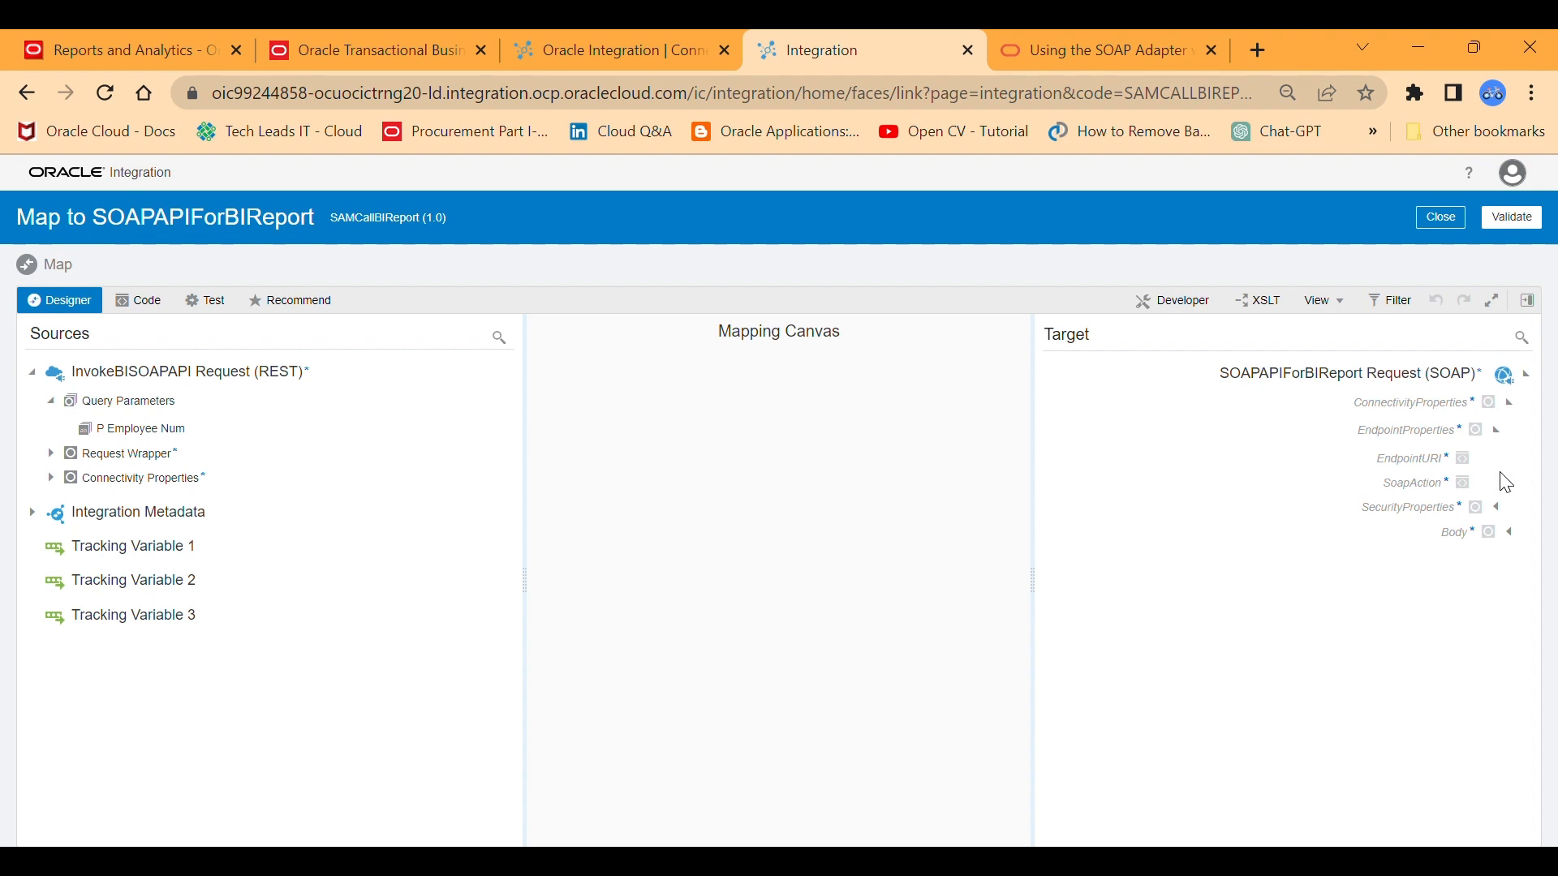
{"action": "left_click", "coordinate": [1512, 533]}
{"action": "left_click", "coordinate": [1497, 559]}
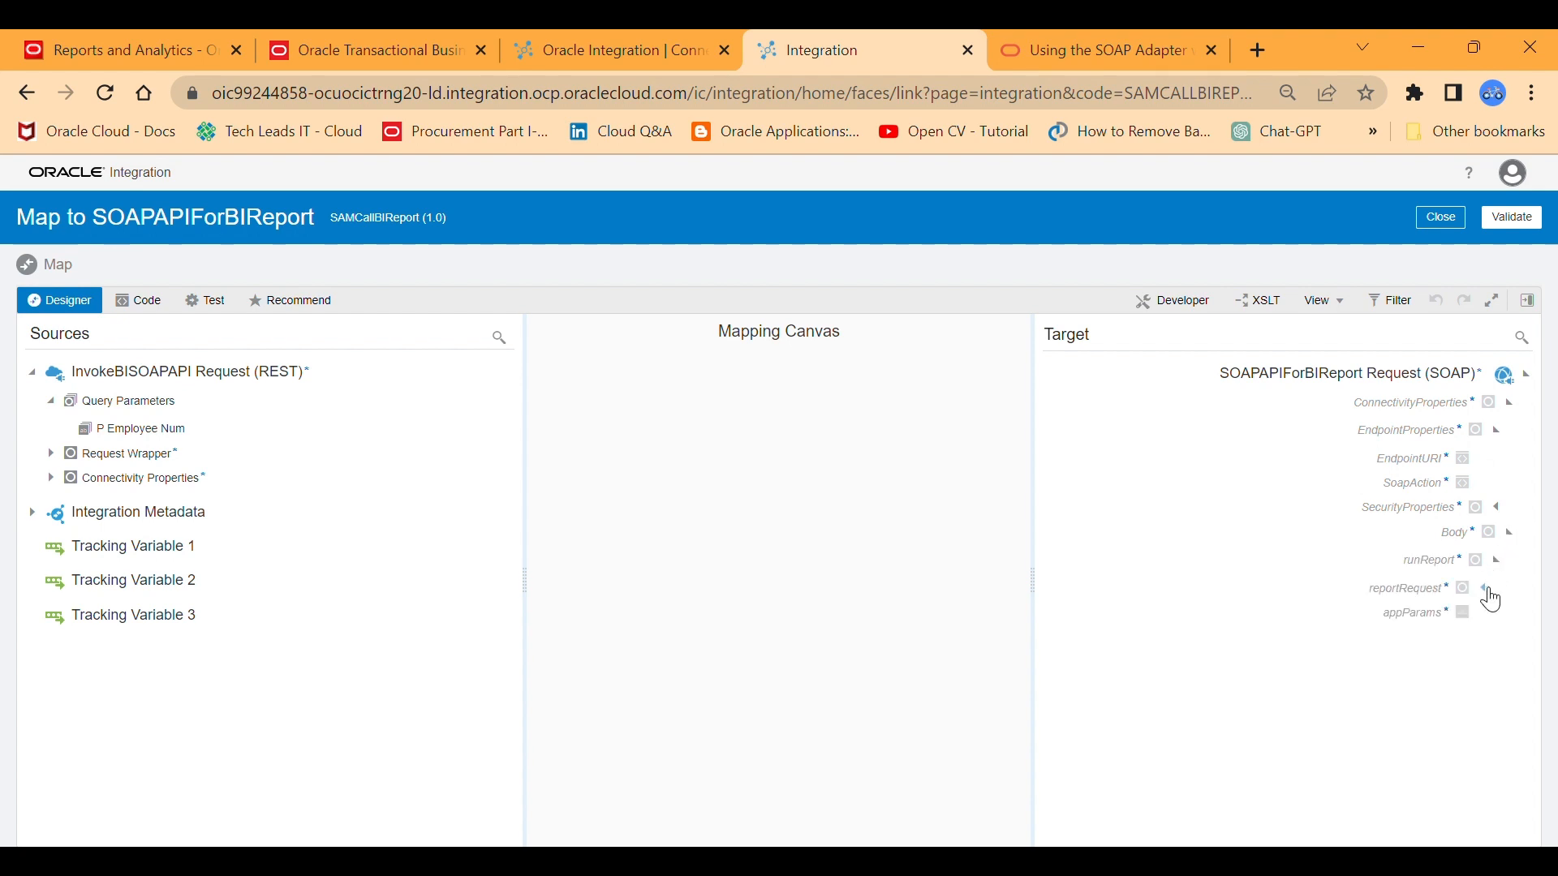
{"action": "left_click", "coordinate": [1487, 589]}
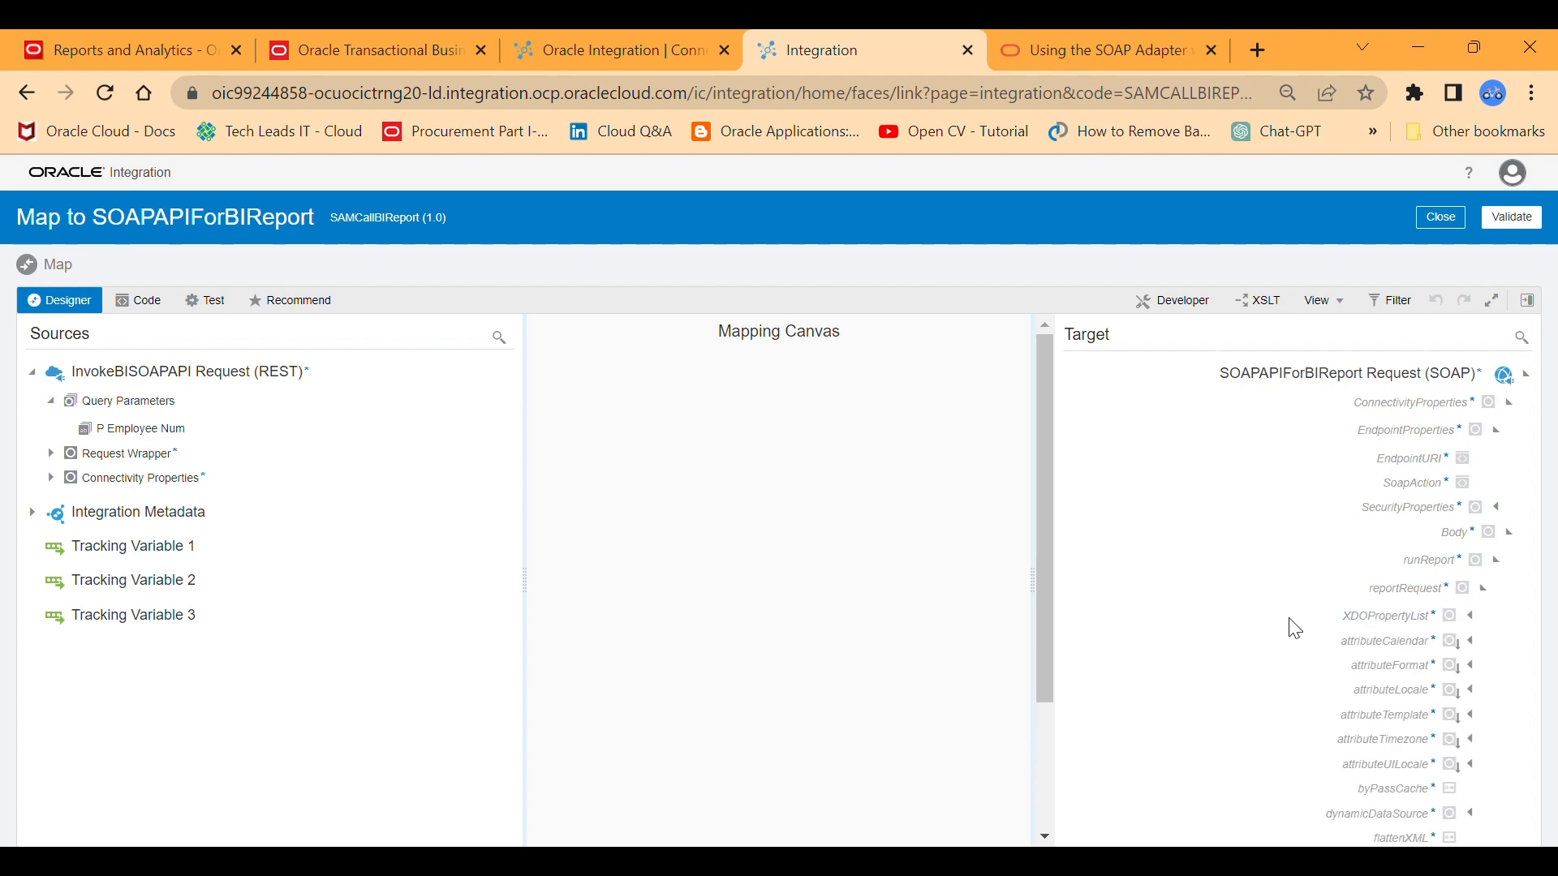
Expand parameterNameValues and its item element under reportRequest to reach the name and values elements.
{"action": "left_click_drag", "start_coordinate": [1047, 513], "coordinate": [1045, 730]}
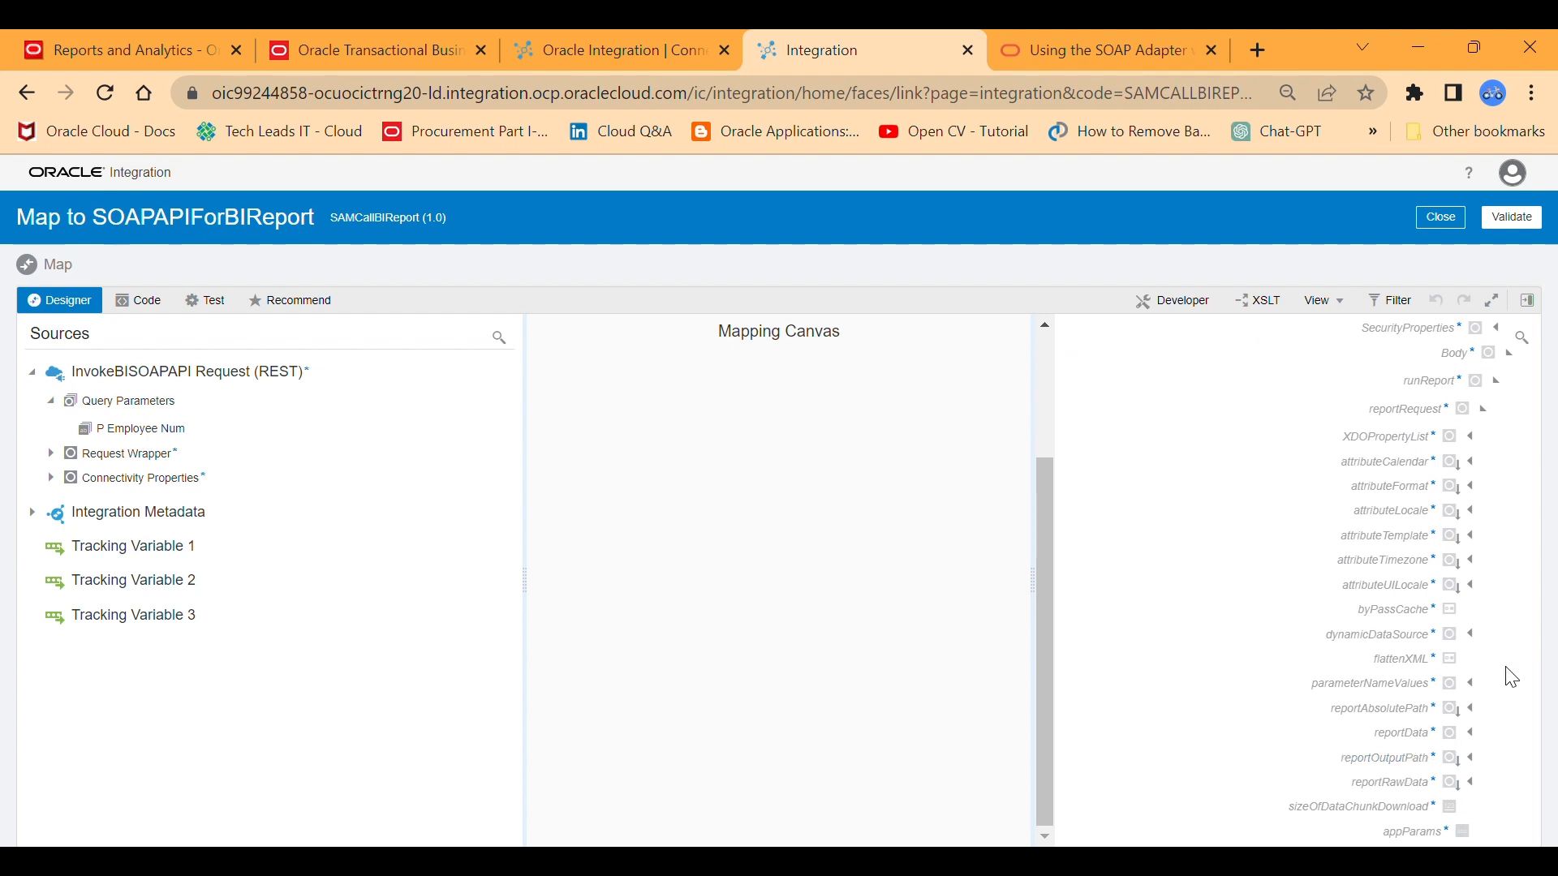
{"action": "left_click", "coordinate": [1396, 687]}
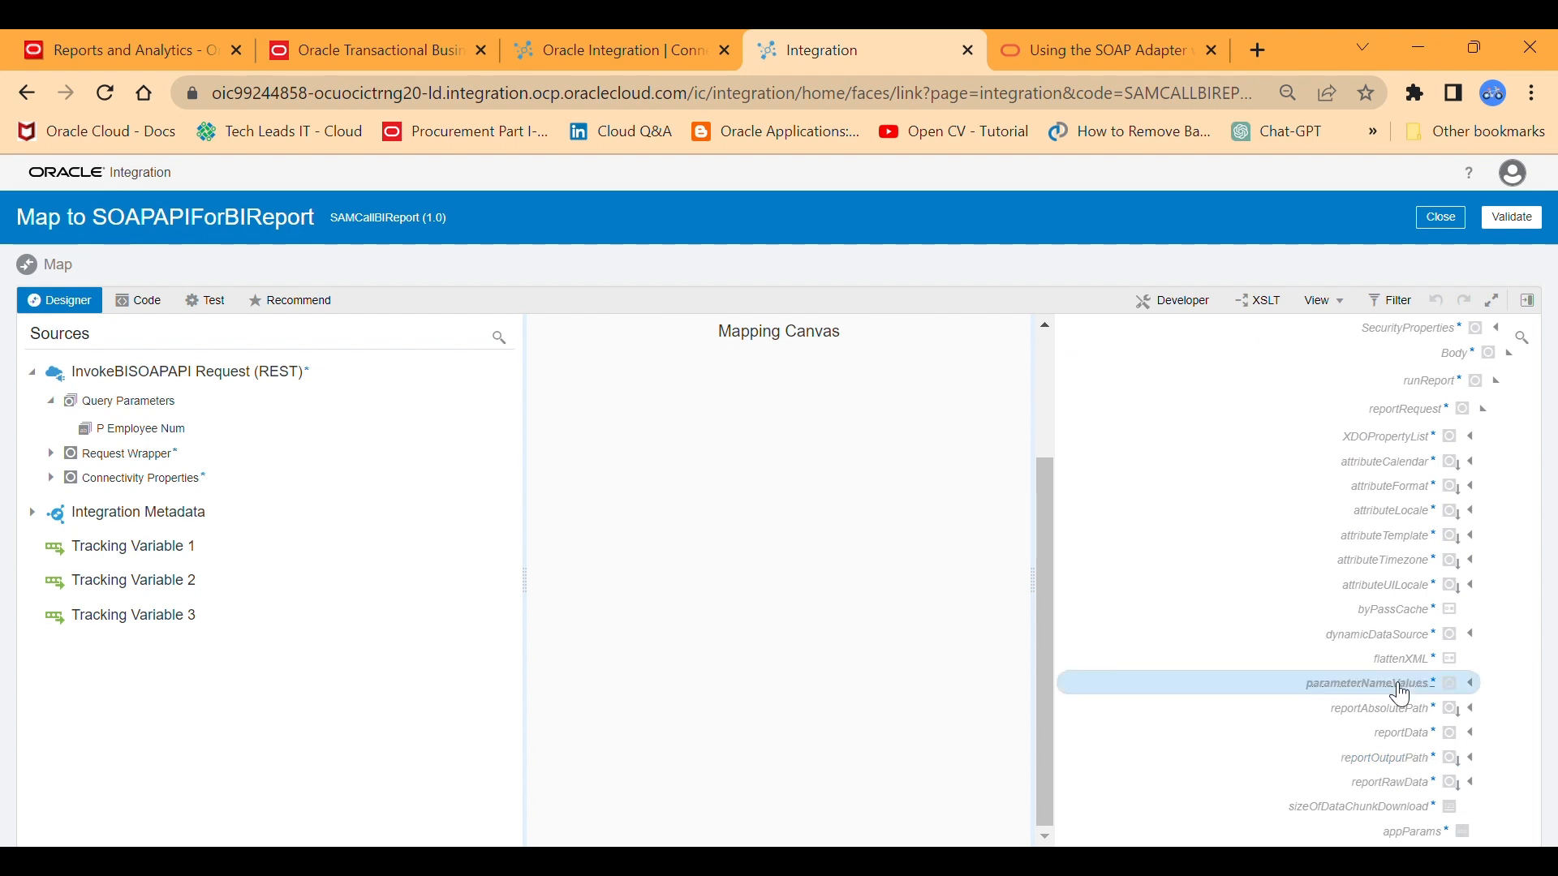
{"action": "left_click", "coordinate": [1474, 686]}
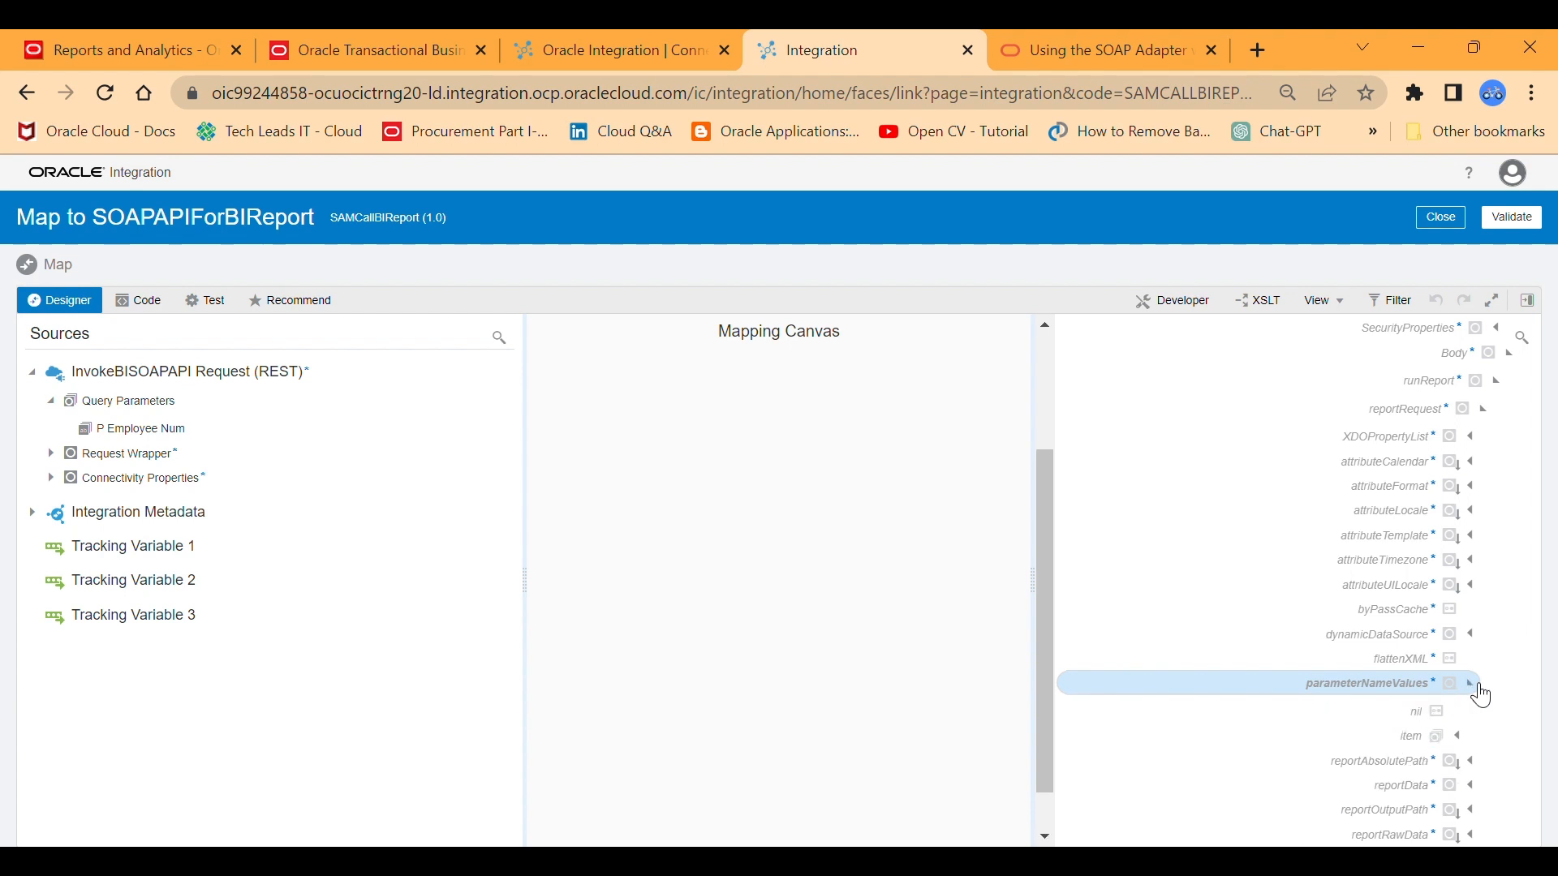
{"action": "left_click", "coordinate": [1465, 739]}
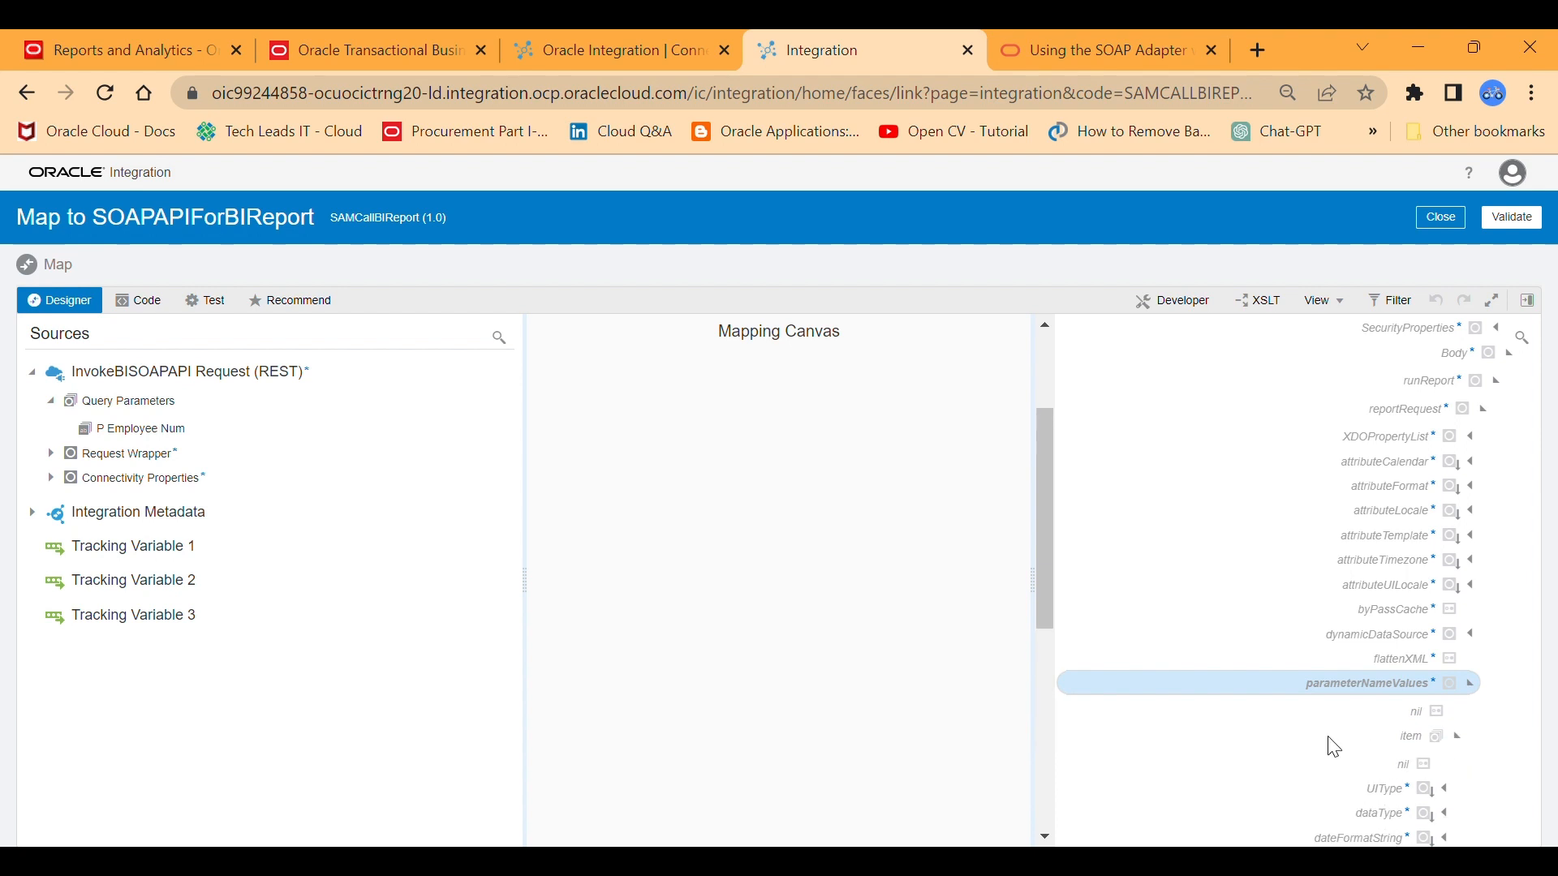
{"action": "left_click_drag", "start_coordinate": [1039, 542], "coordinate": [1044, 726]}
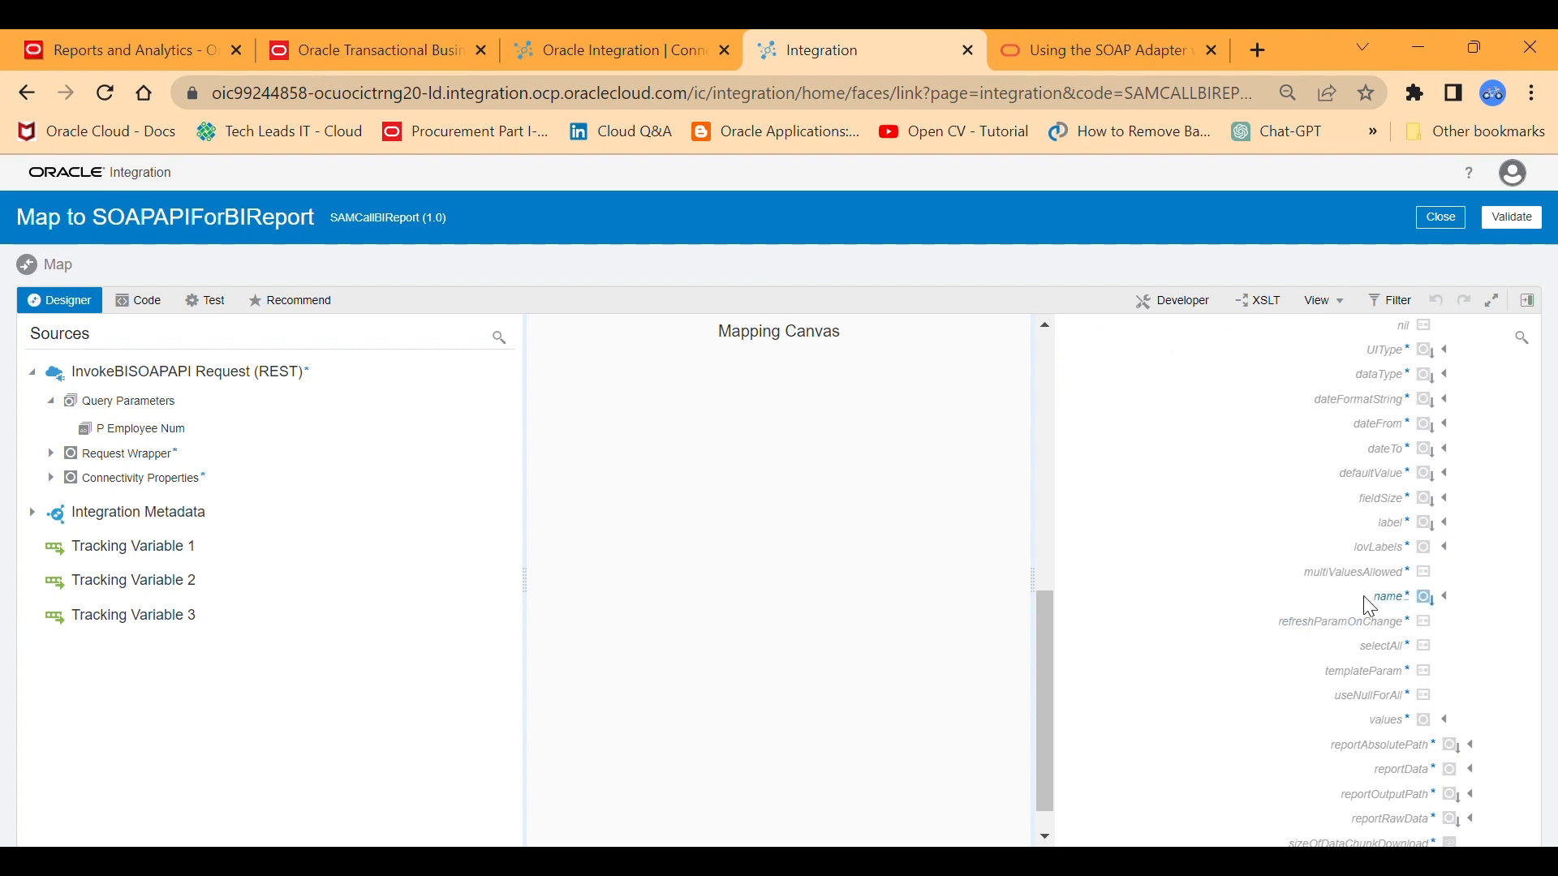
{"action": "mouse_move", "coordinate": [1048, 617]}
{"action": "left_mouse_down"}
{"action": "mouse_move", "coordinate": [1025, 470]}
{"action": "mouse_move", "coordinate": [1044, 641]}
{"action": "left_mouse_up"}
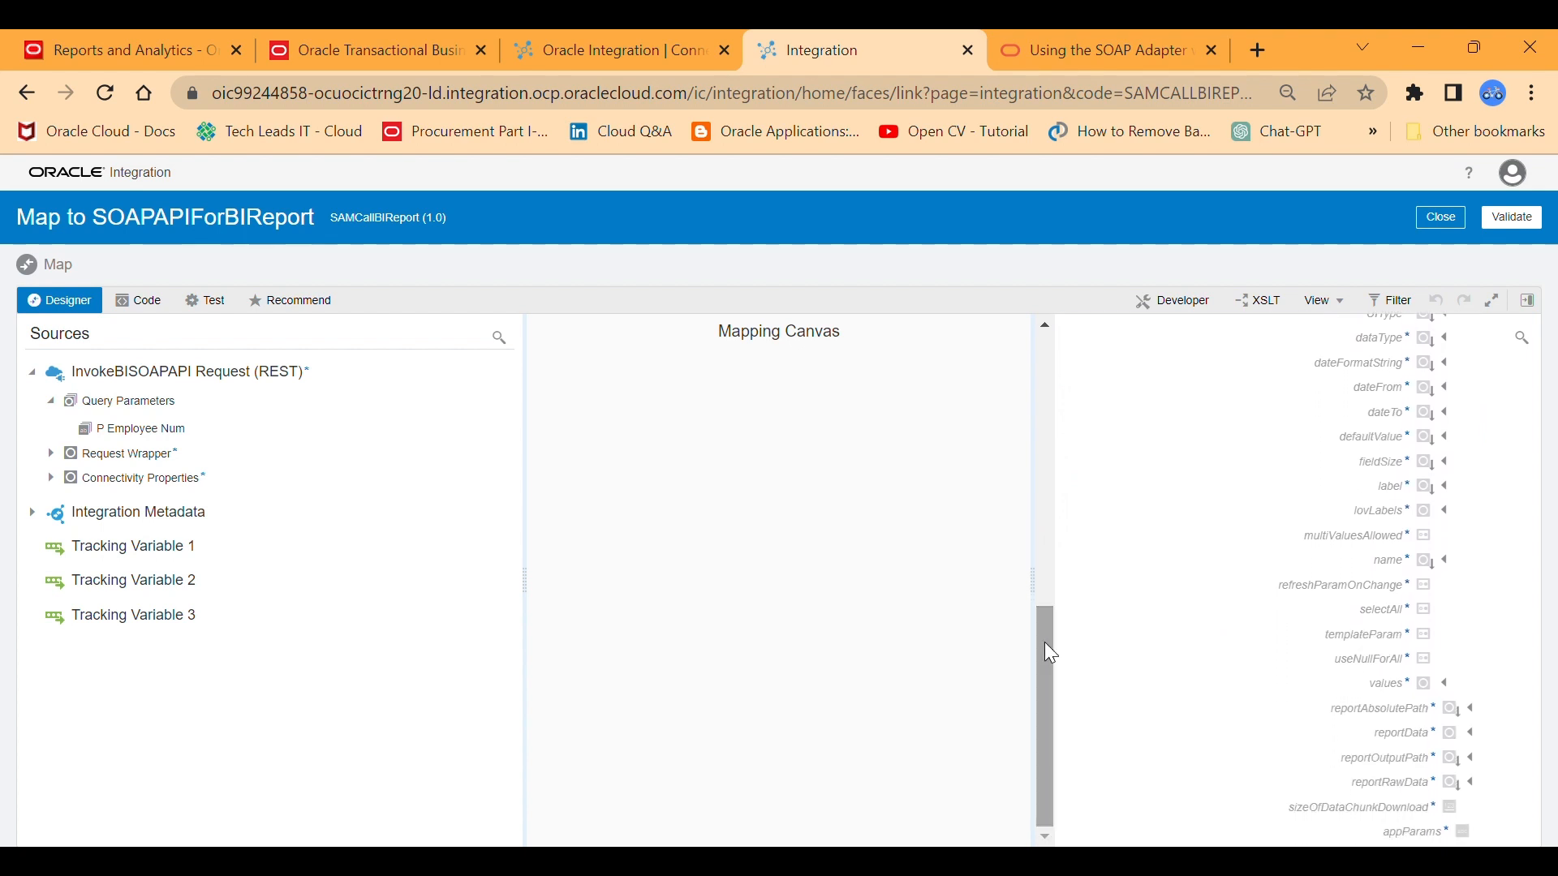
Create a target node for the name element of the parameterNameValues item.
{"action": "left_click", "coordinate": [1447, 561]}
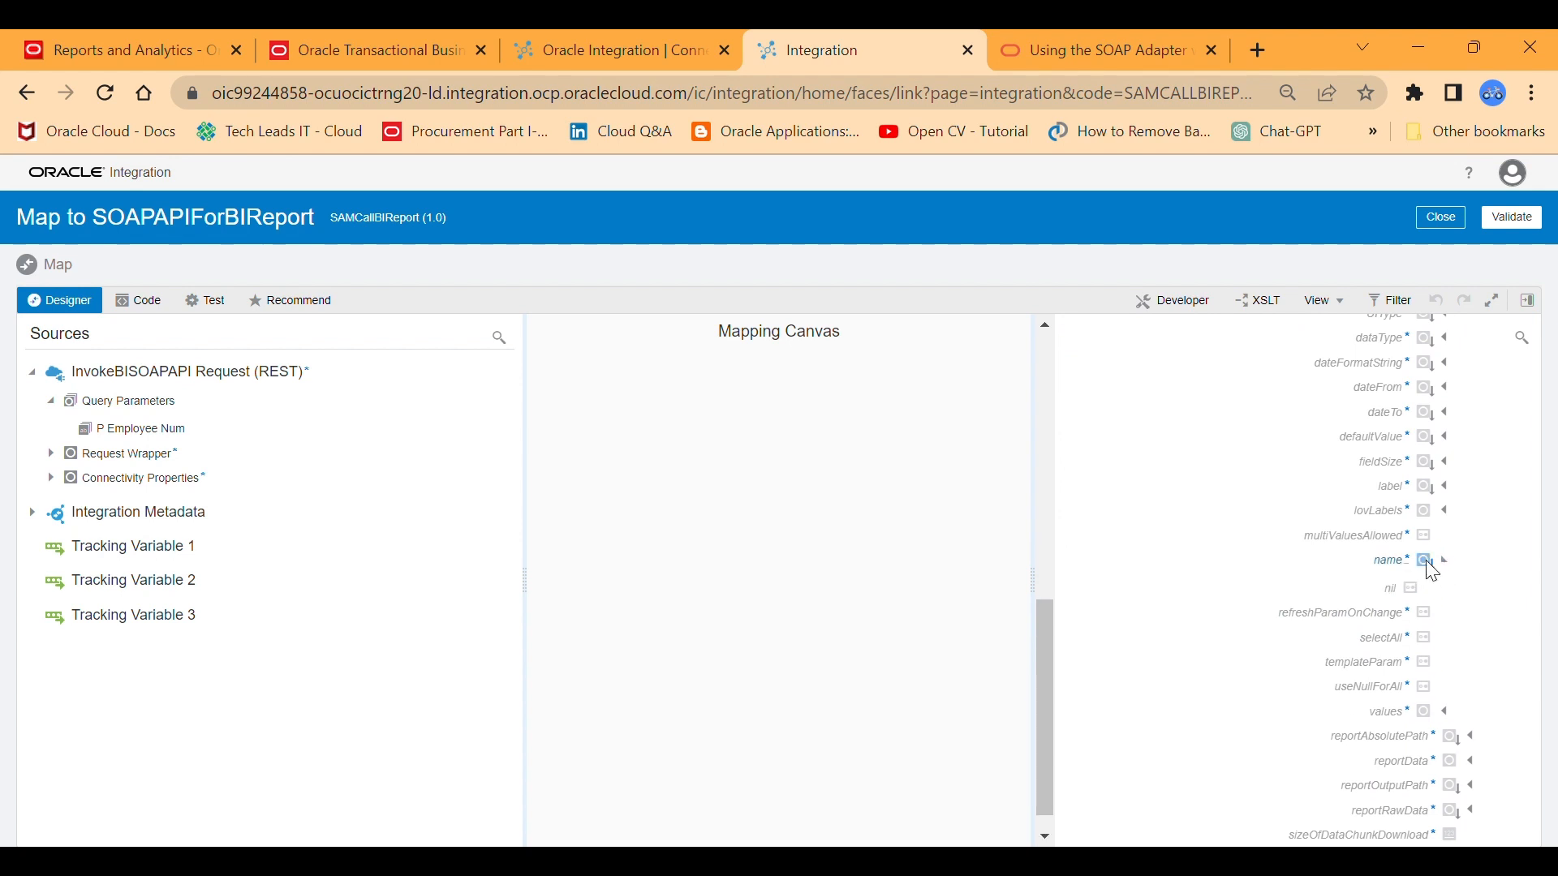
{"action": "left_click", "coordinate": [1432, 566]}
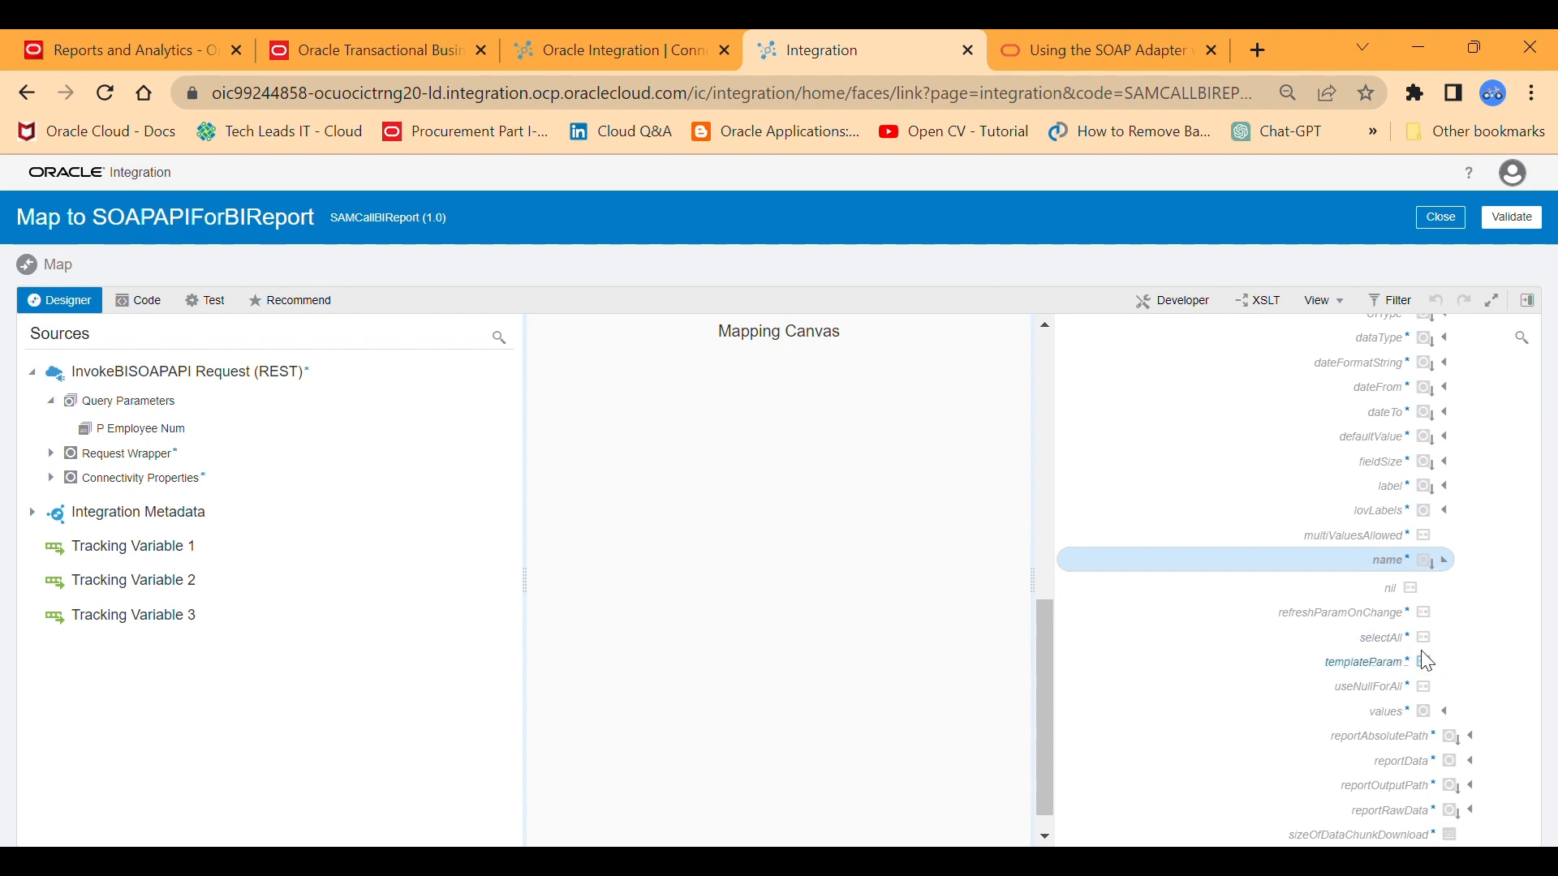
{"action": "left_click", "coordinate": [1423, 713]}
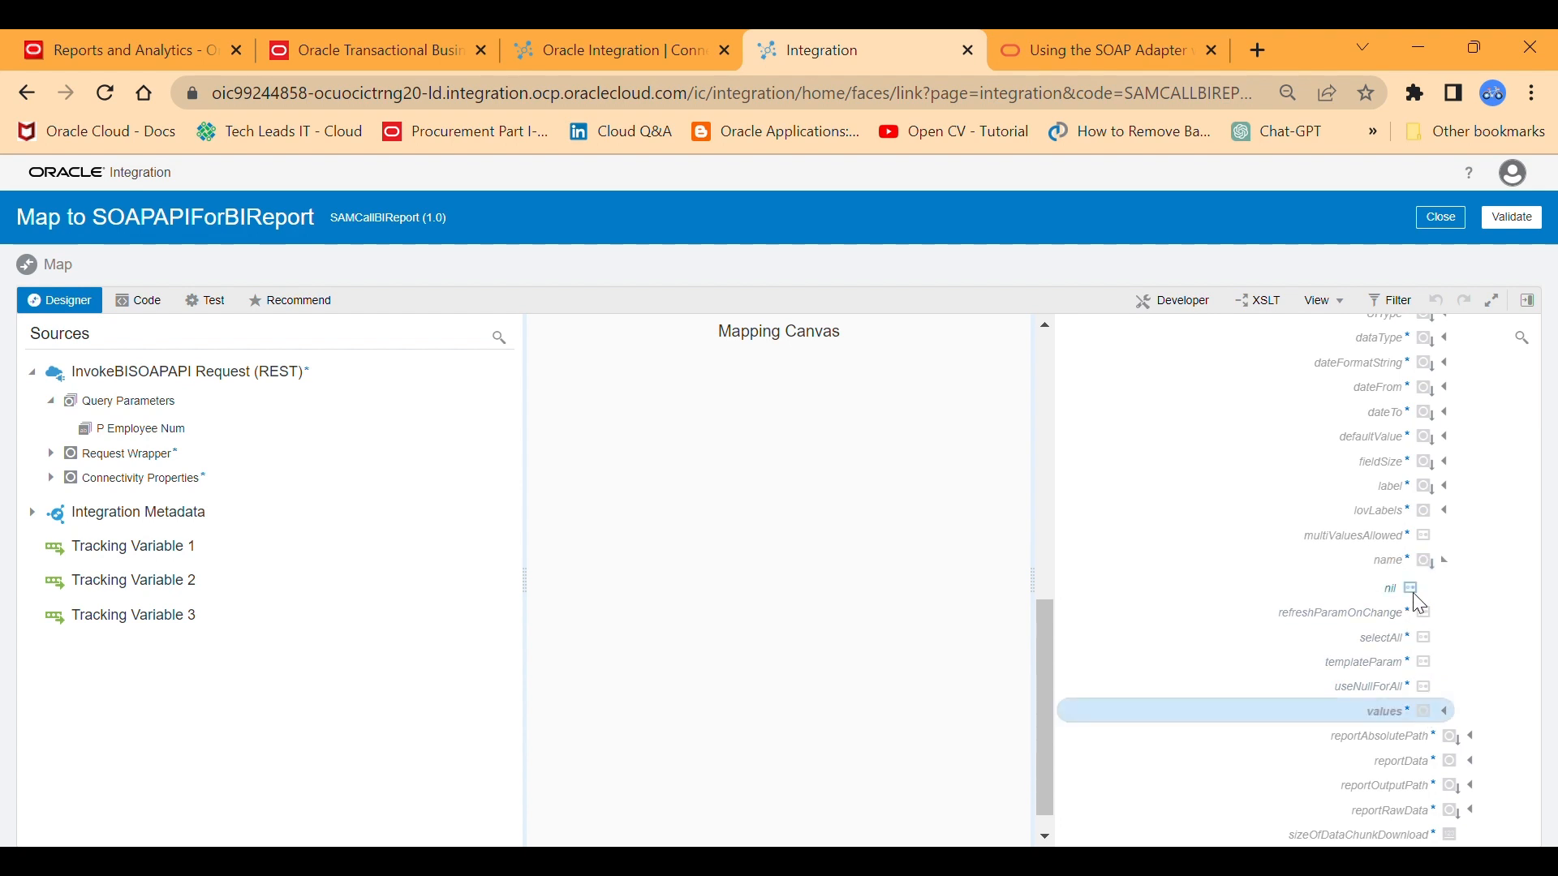
{"action": "left_click", "coordinate": [1420, 563]}
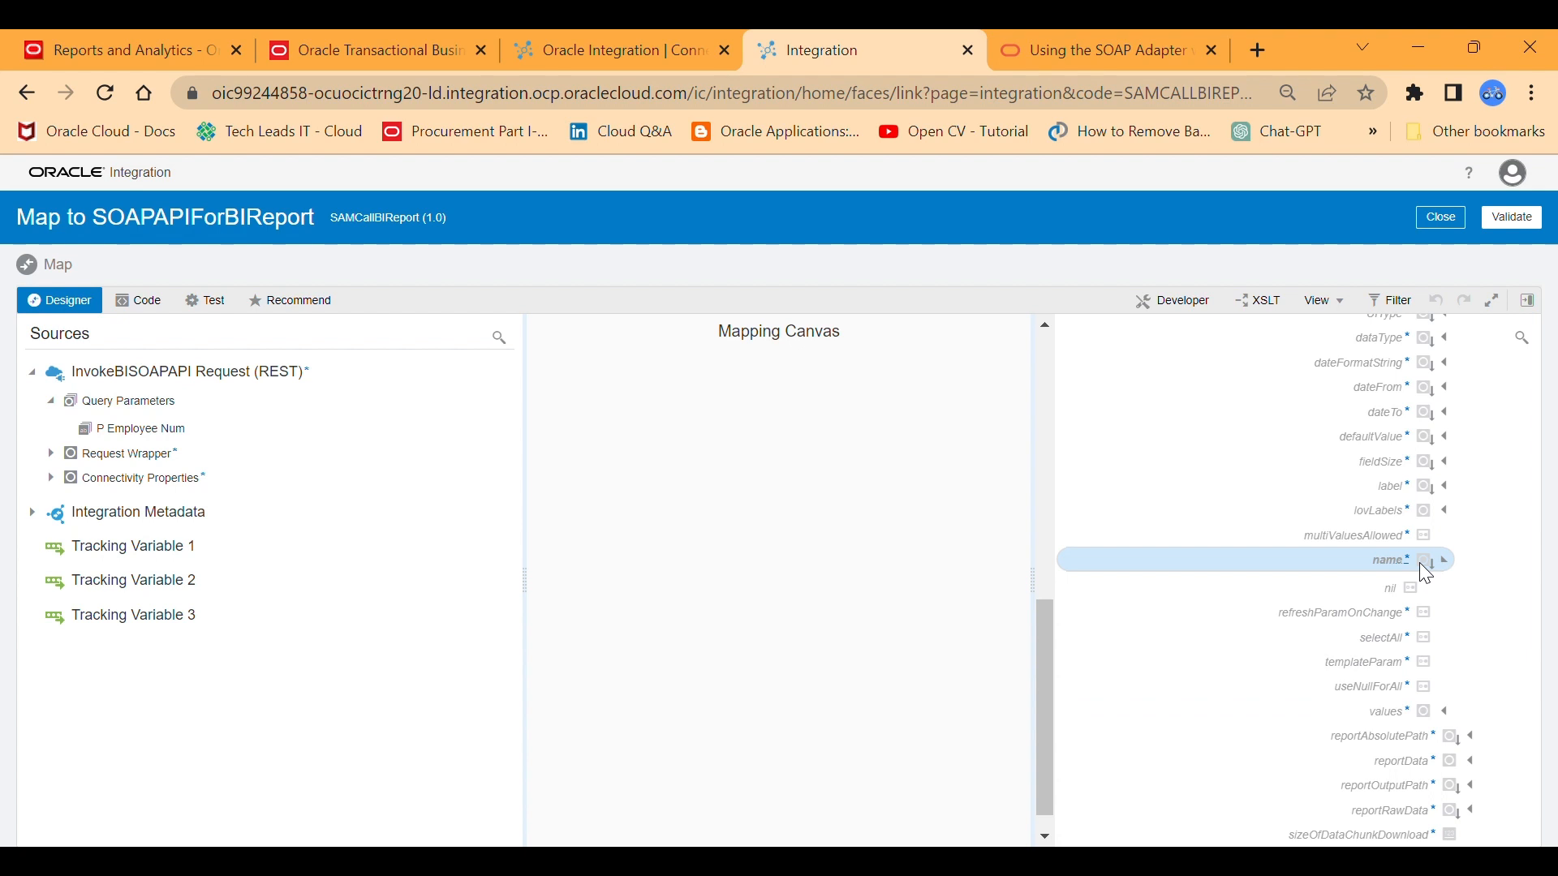
{"action": "right_click", "coordinate": [1418, 562]}
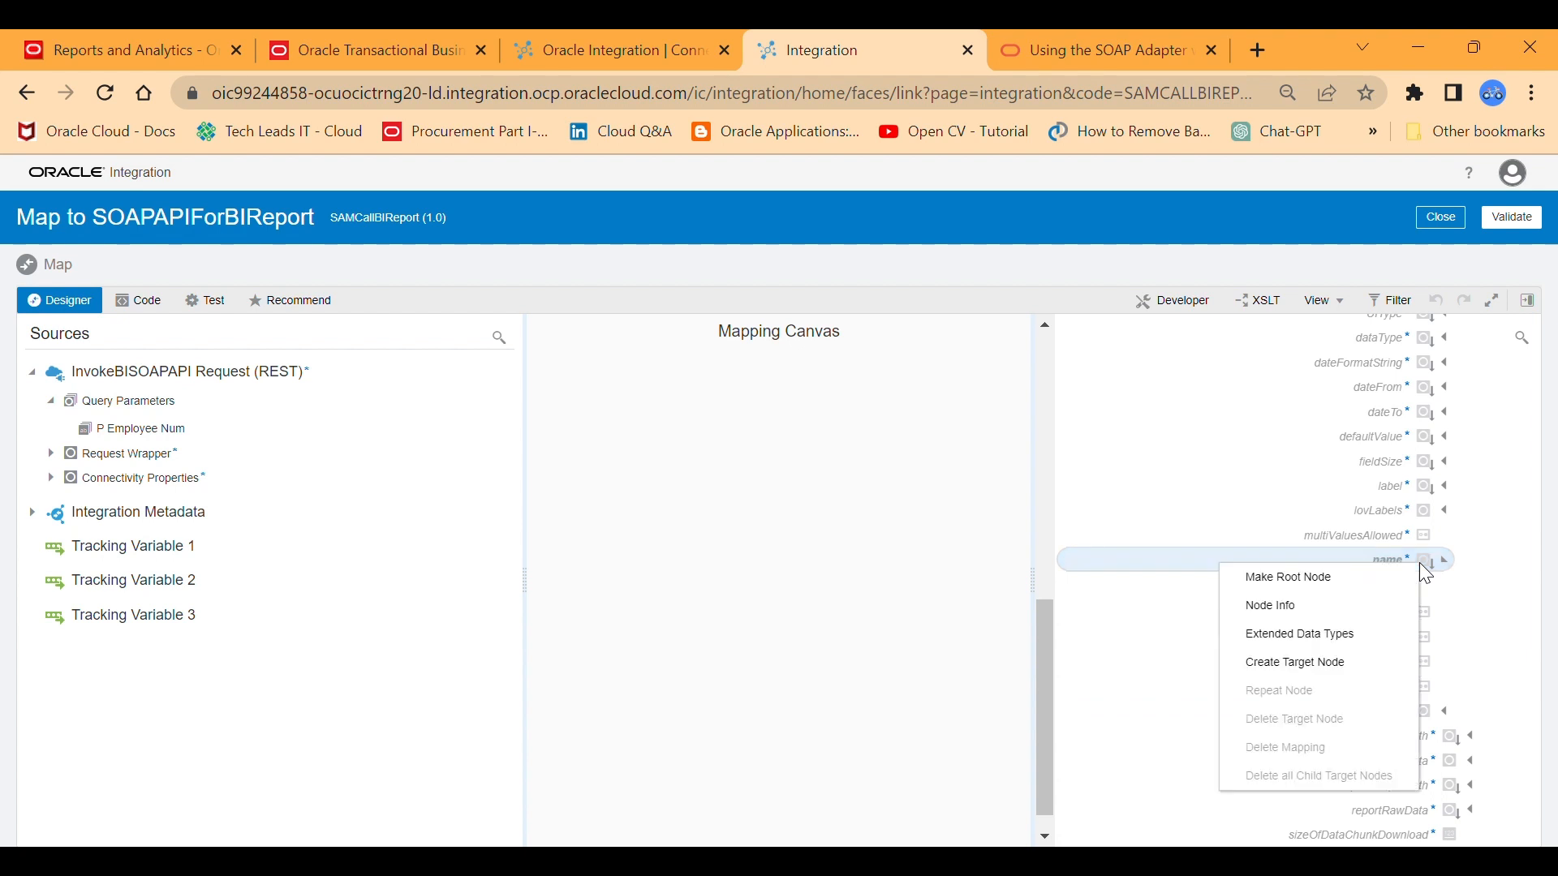
{"action": "left_click", "coordinate": [1293, 662]}
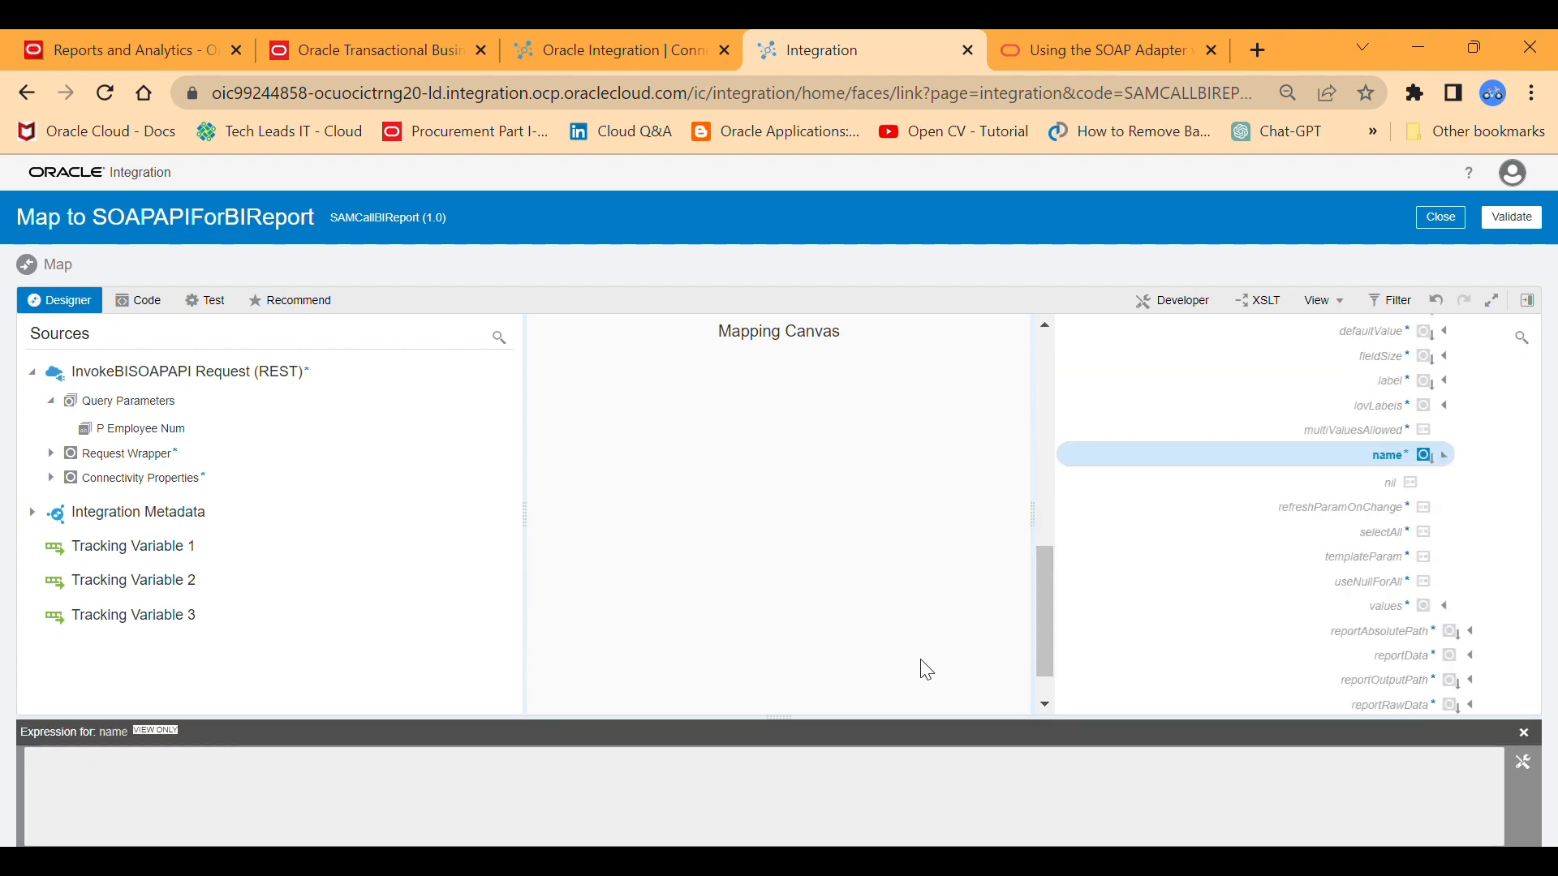
Set the name element's expression to "P_EMPLOYEE_NUMBER", save it, and collapse the name node.
{"action": "left_click", "coordinate": [1525, 764]}
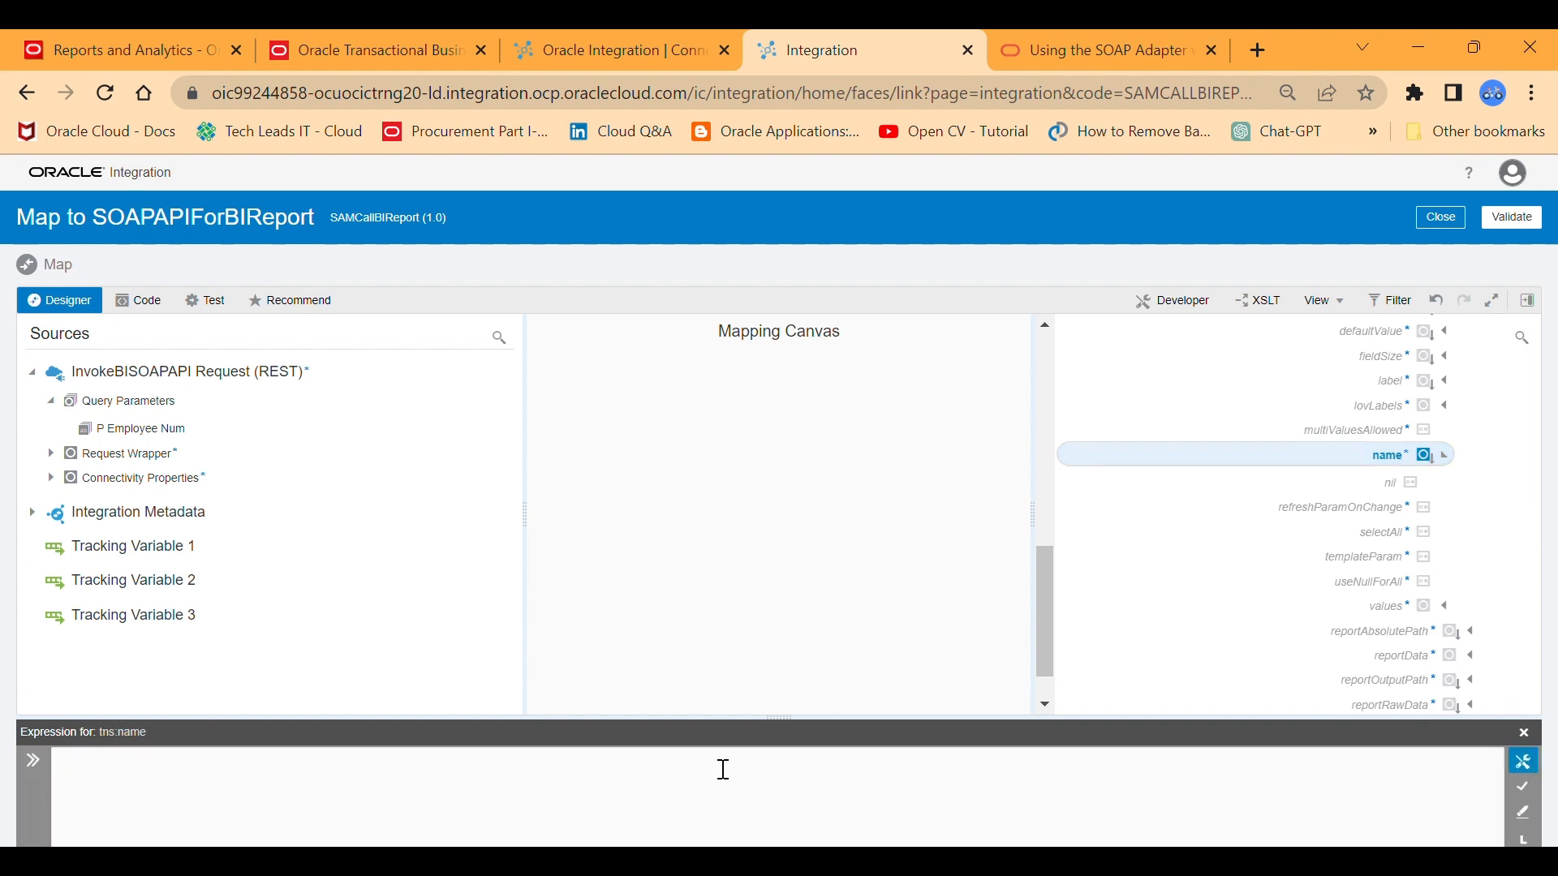
{"action": "left_click", "coordinate": [290, 767]}
{"action": "type", "text": "\"P_EMPLOYEE_NUMBER"}
{"action": "left_click", "coordinate": [1524, 791]}
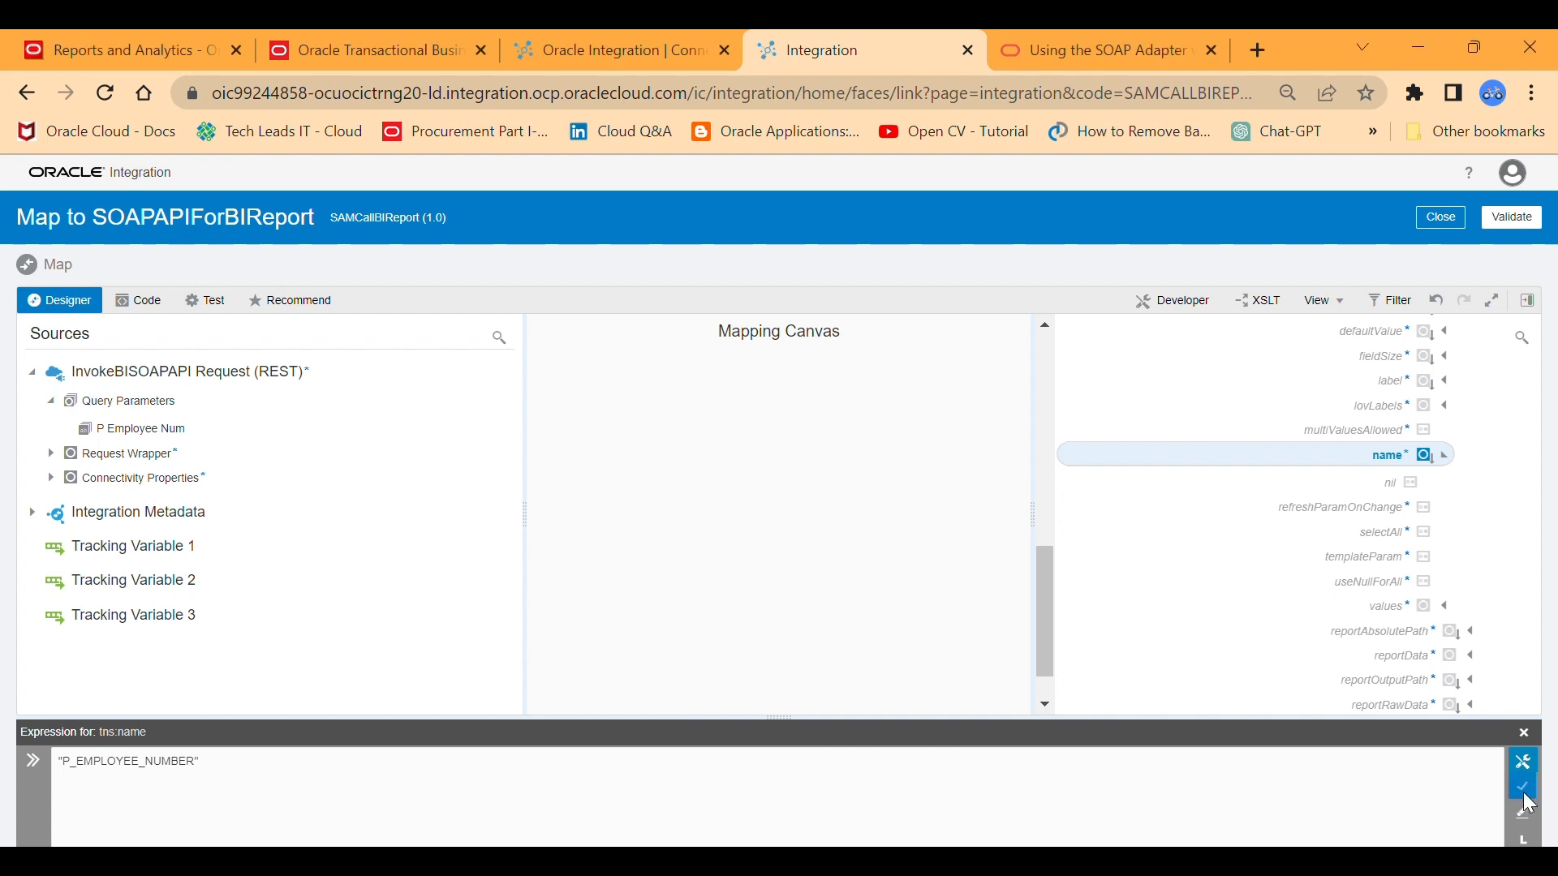
{"action": "left_click", "coordinate": [1451, 465]}
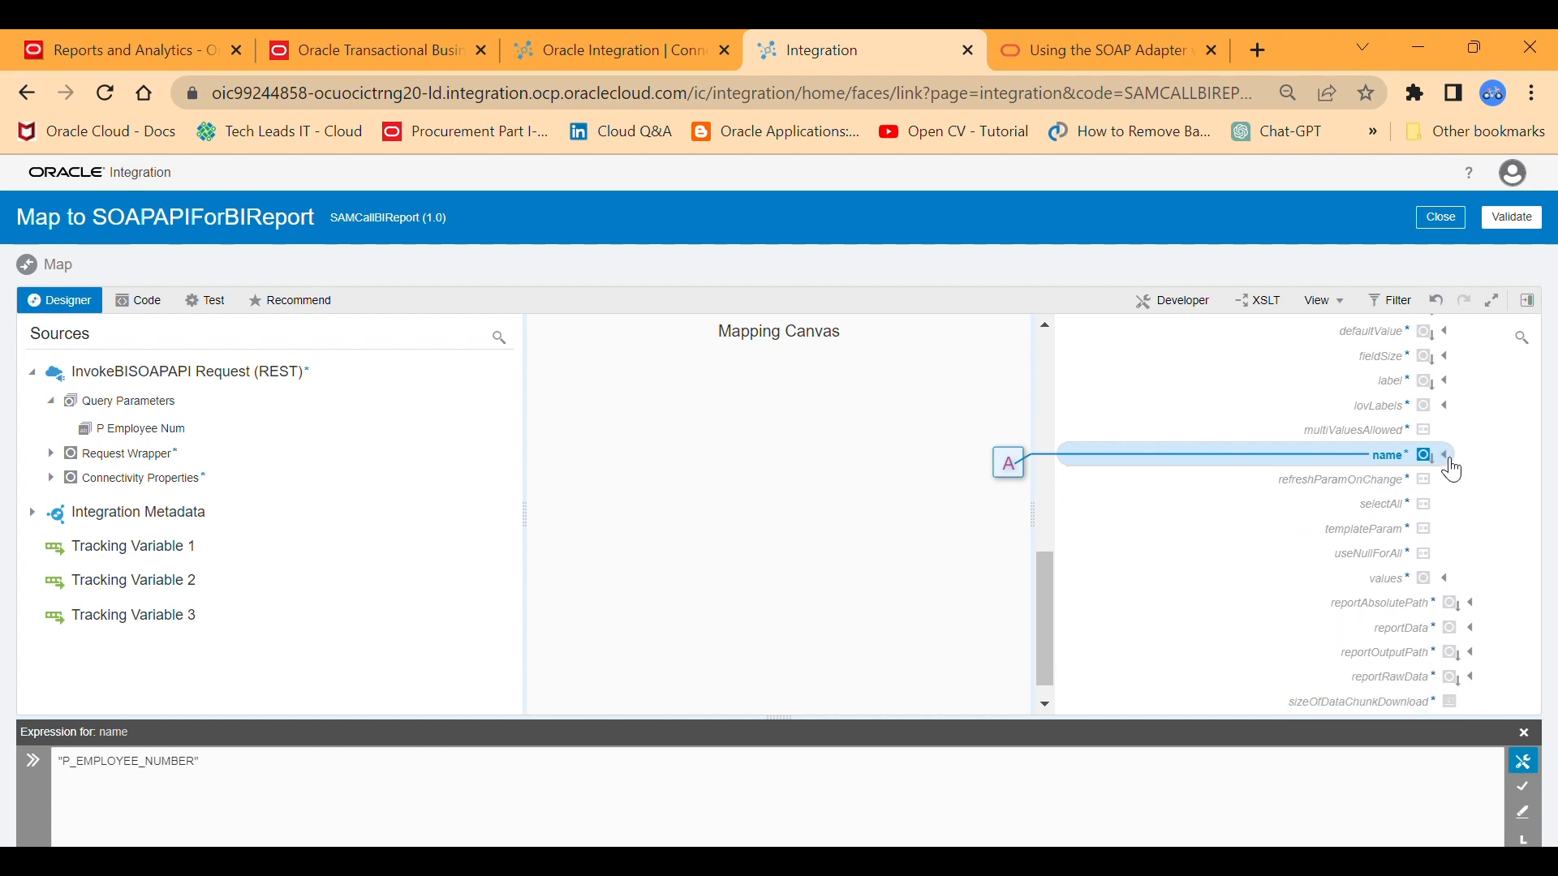
Map the source P Employee Num query parameter to the item element under values.
{"action": "left_click", "coordinate": [1448, 579]}
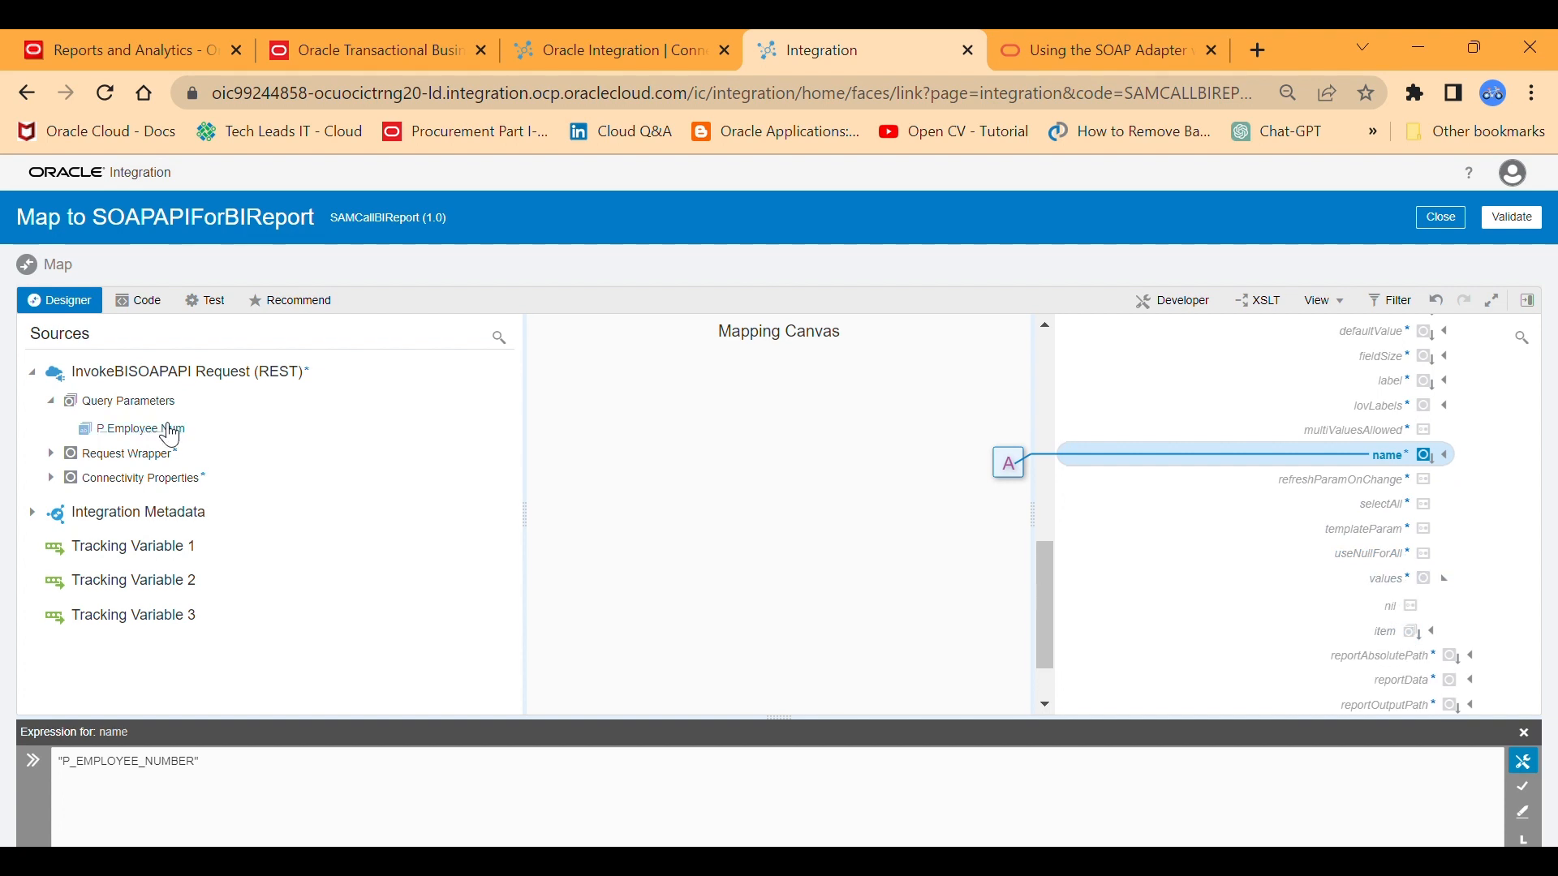
{"action": "left_click_drag", "start_coordinate": [161, 435], "coordinate": [1095, 632]}
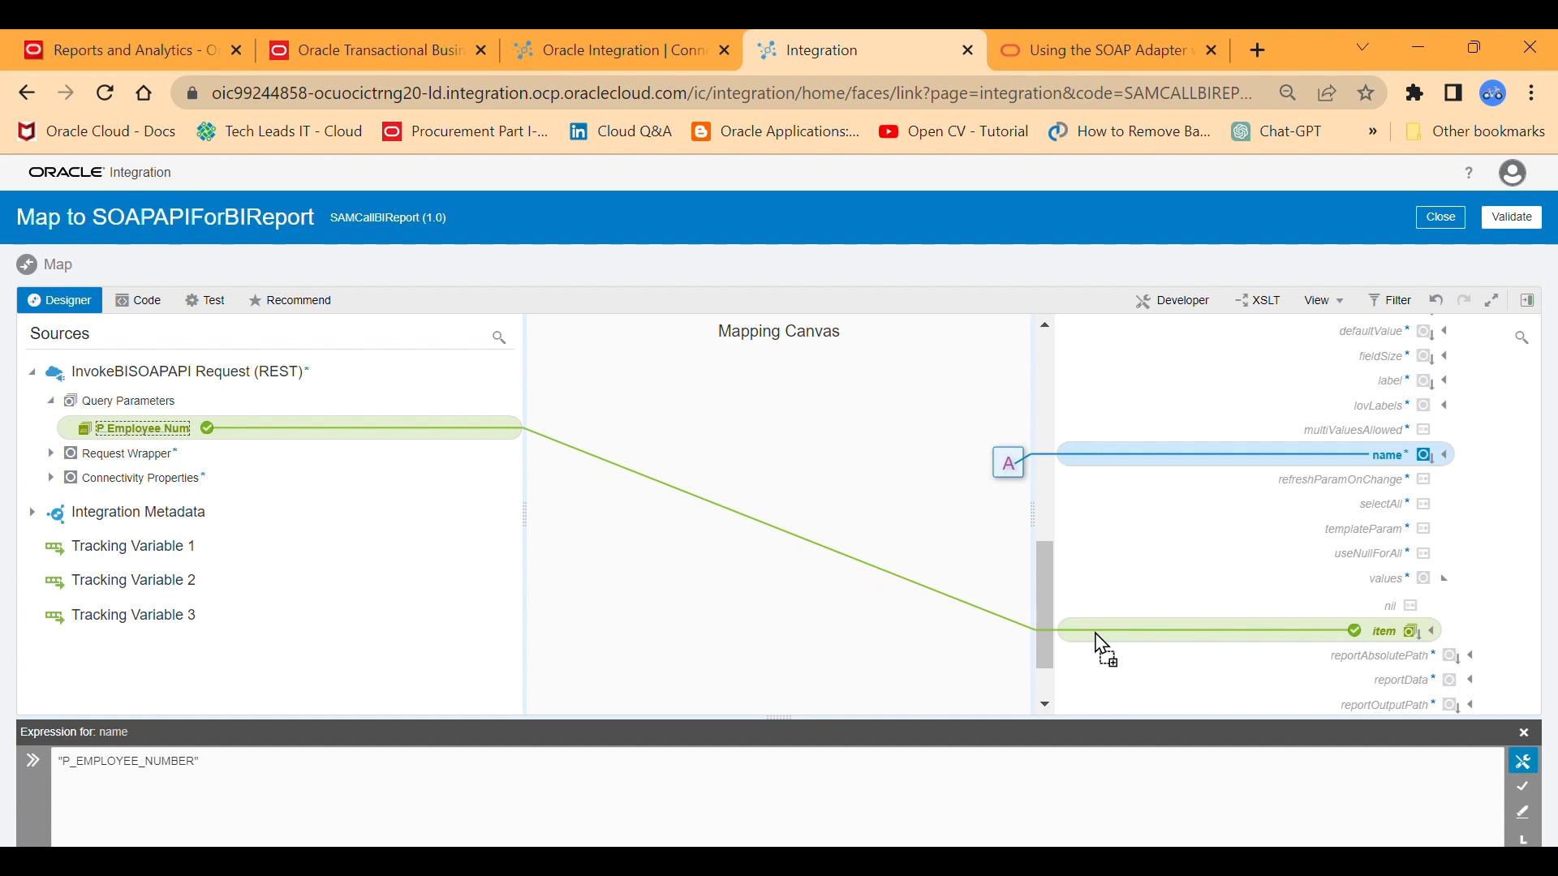
{"action": "left_click_drag", "start_coordinate": [1096, 635], "coordinate": [1095, 634]}
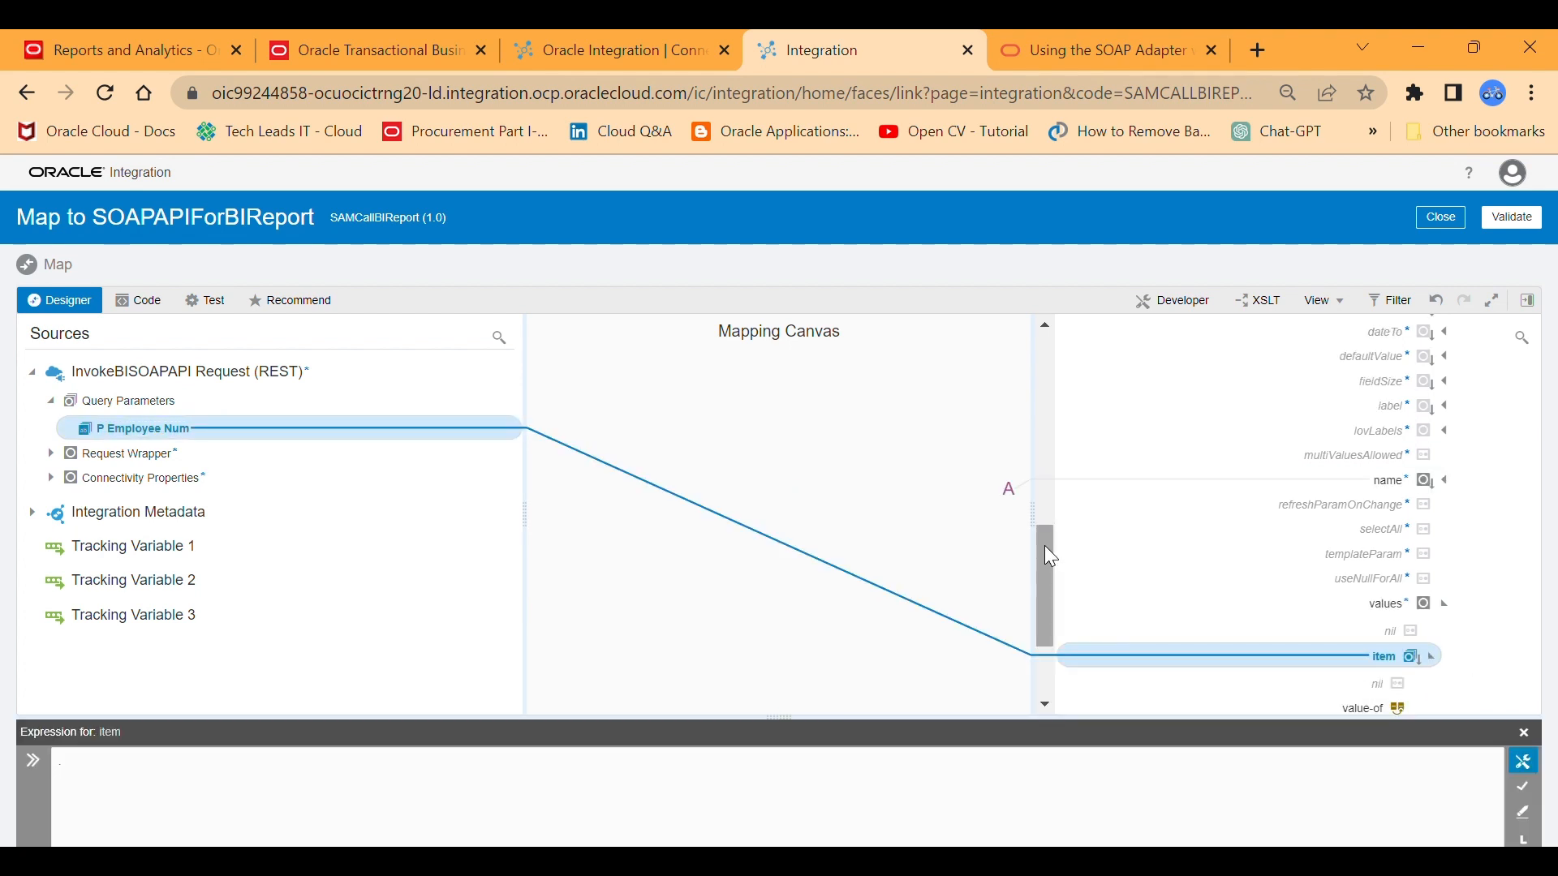
Create a reportAbsolutePath target node and save its expression as "/Custom/Human Capital Management/Payroll/Assignment Details/XXCust Employee Assign-Report.xdo".
{"action": "left_click_drag", "start_coordinate": [1044, 545], "coordinate": [1042, 616]}
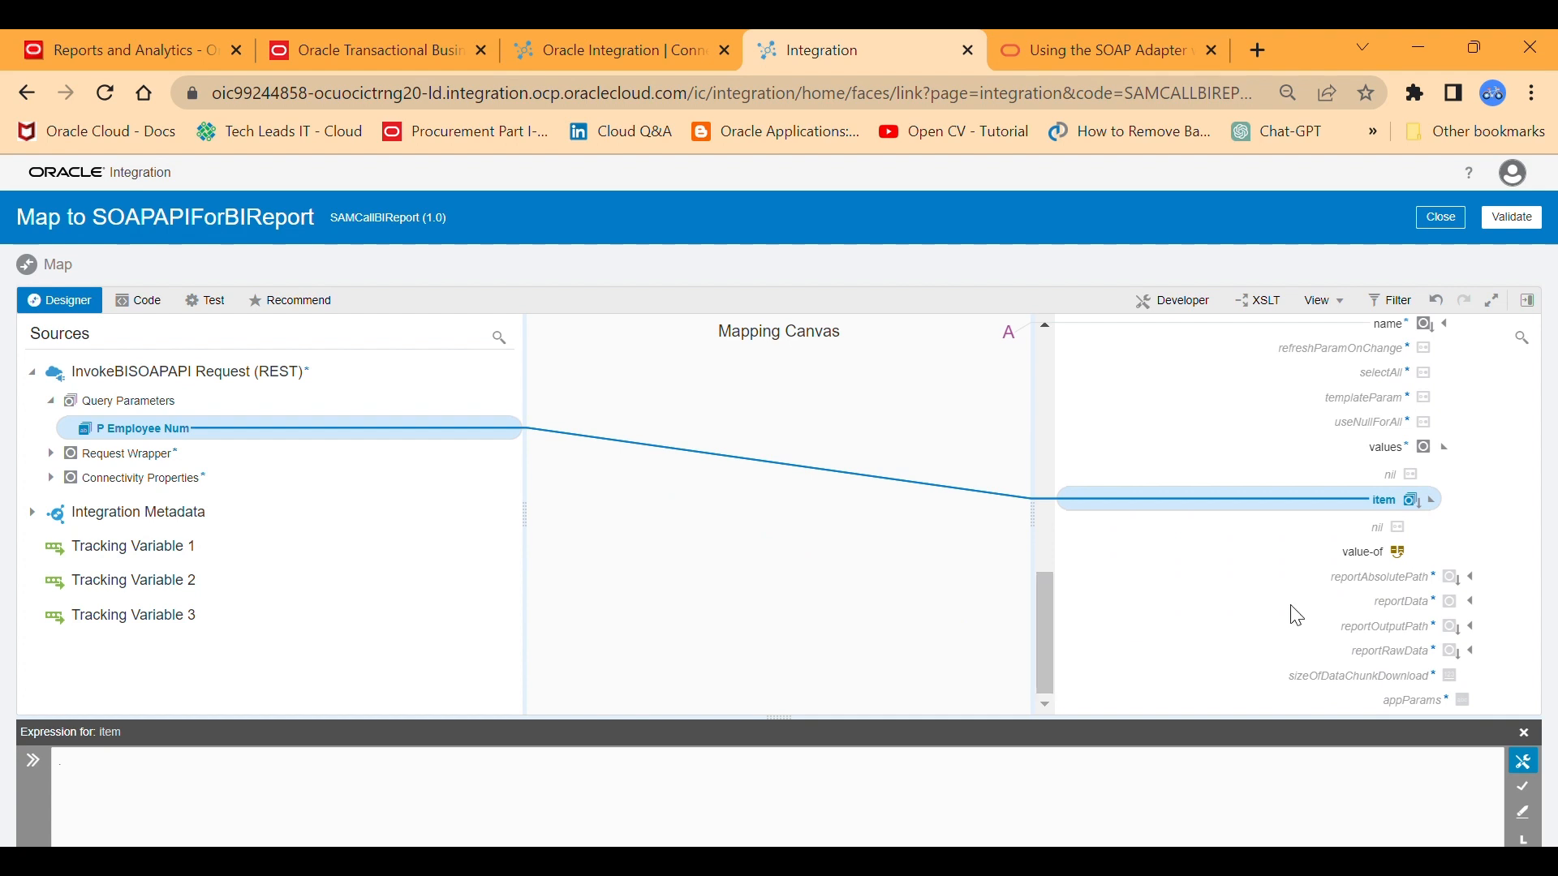
{"action": "left_click", "coordinate": [1459, 583]}
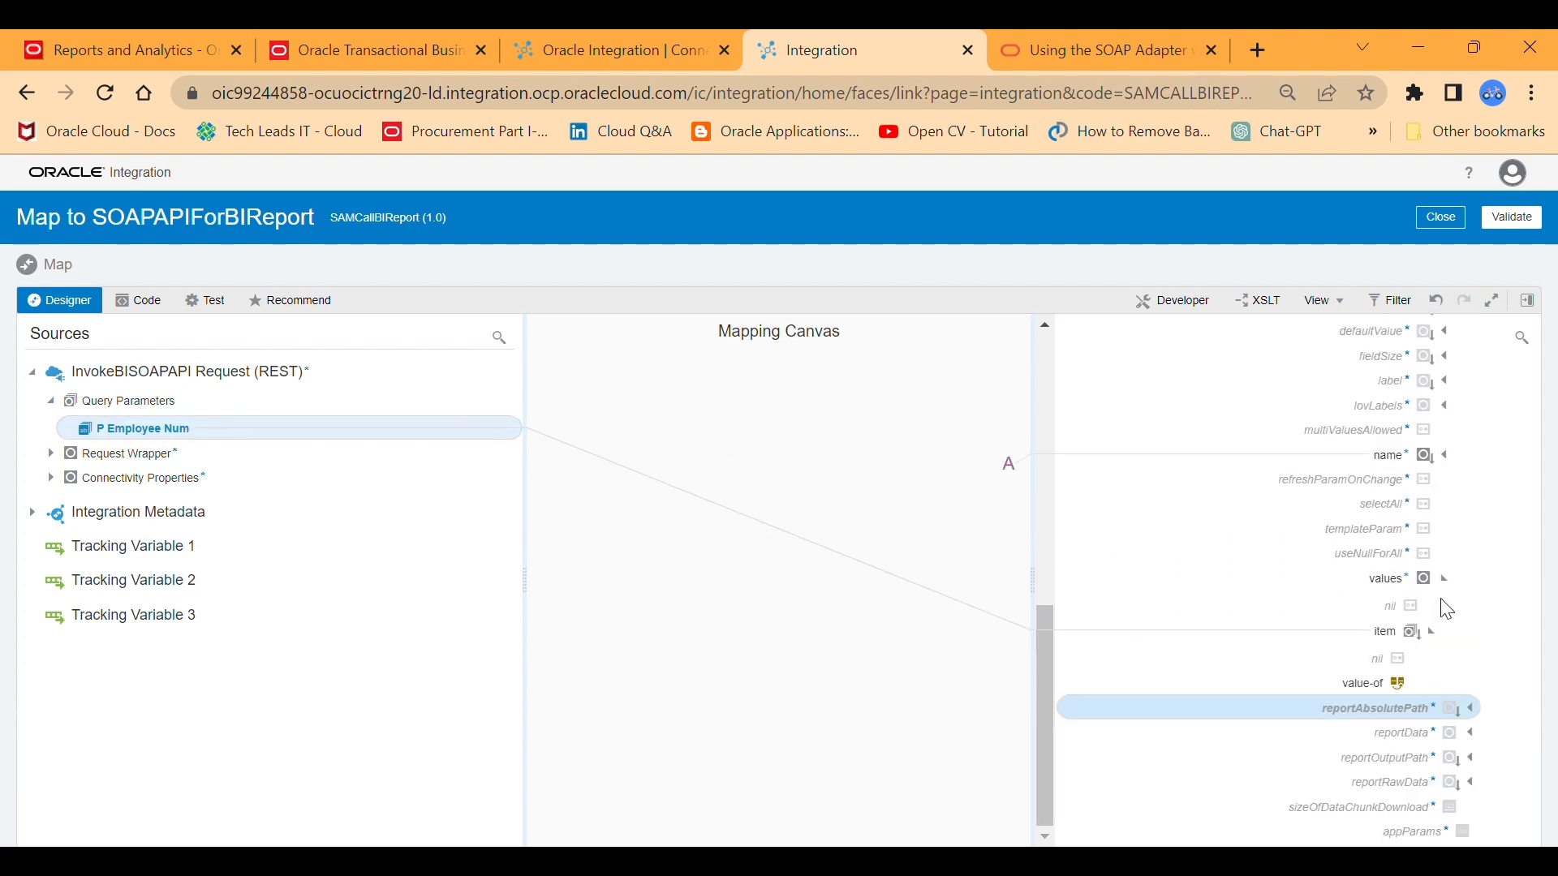
{"action": "right_click", "coordinate": [1387, 718]}
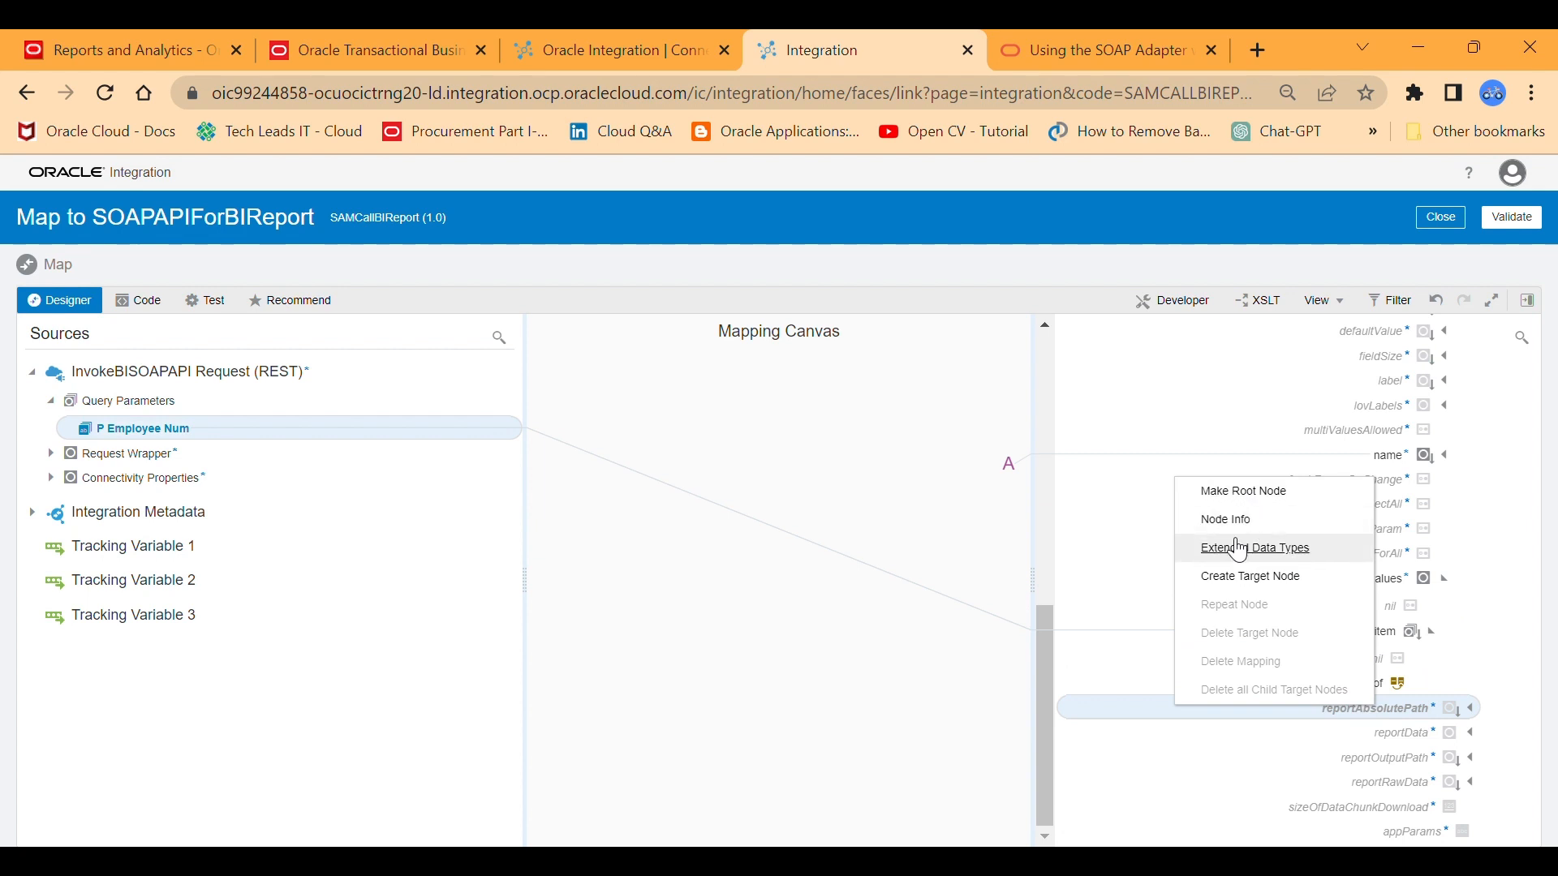
{"action": "left_click", "coordinate": [1217, 578]}
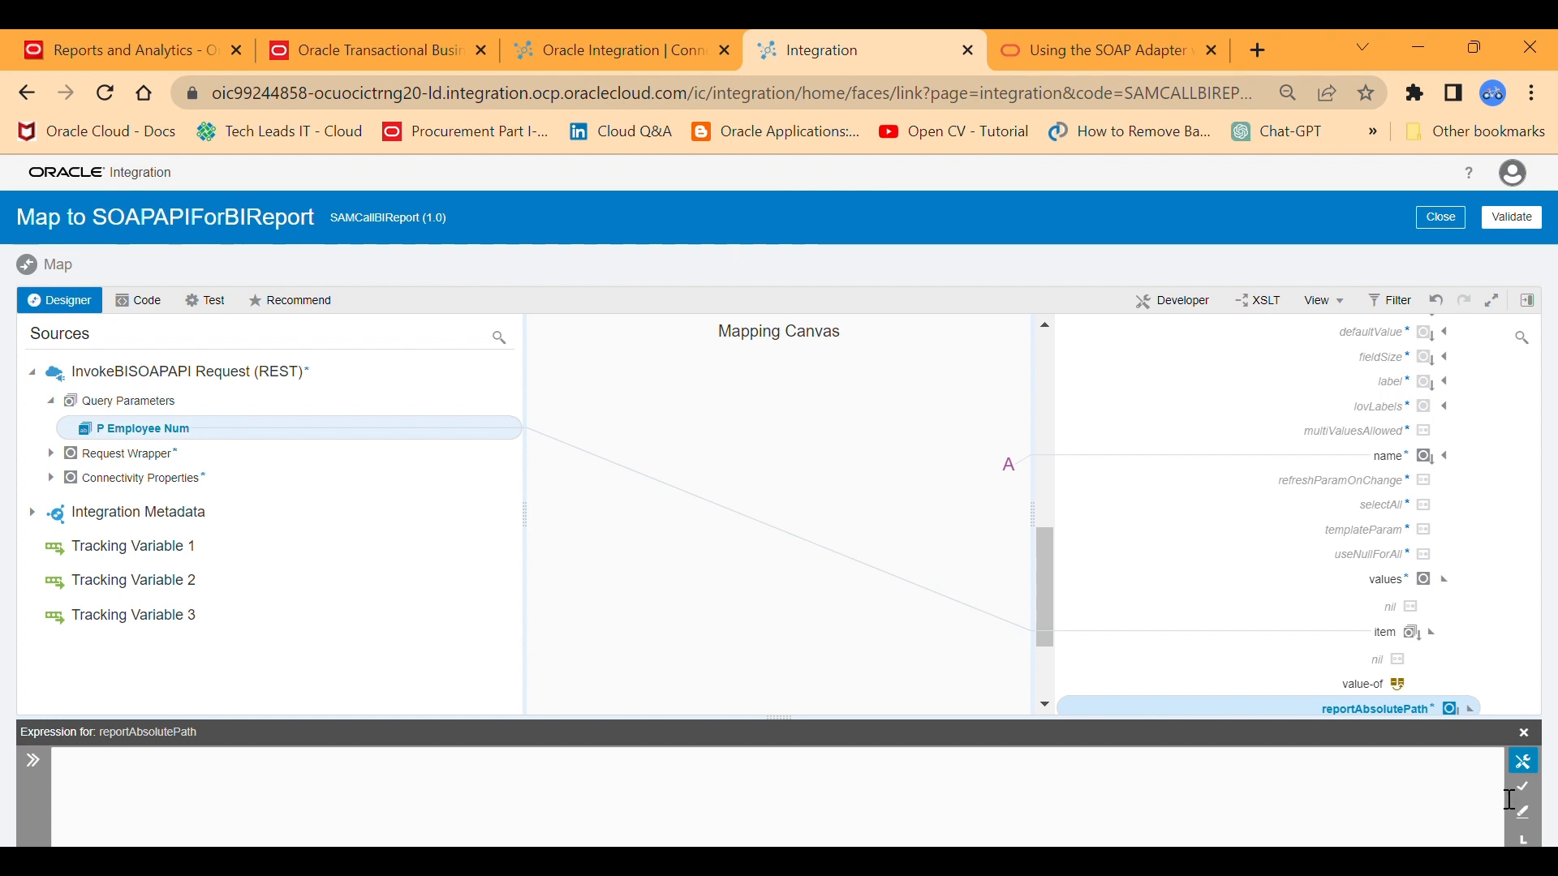
{"action": "left_click", "coordinate": [831, 787]}
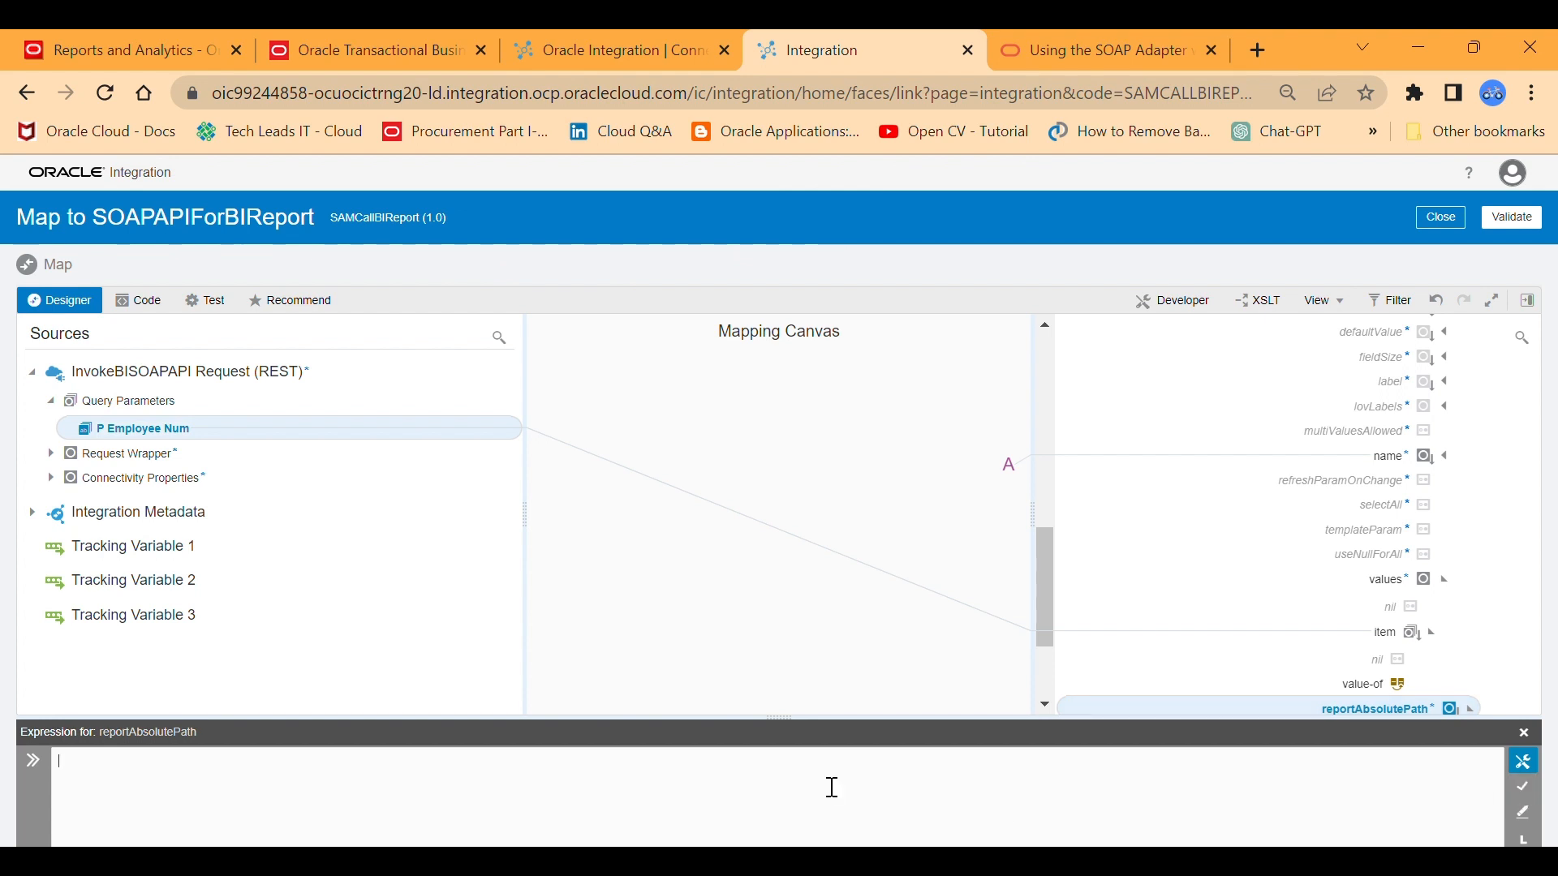
{"action": "type", "text": "\"/Custom/Human Capital Management/Payroll/Assignment Details/XXCust Employee Assign-Report.xdo"}
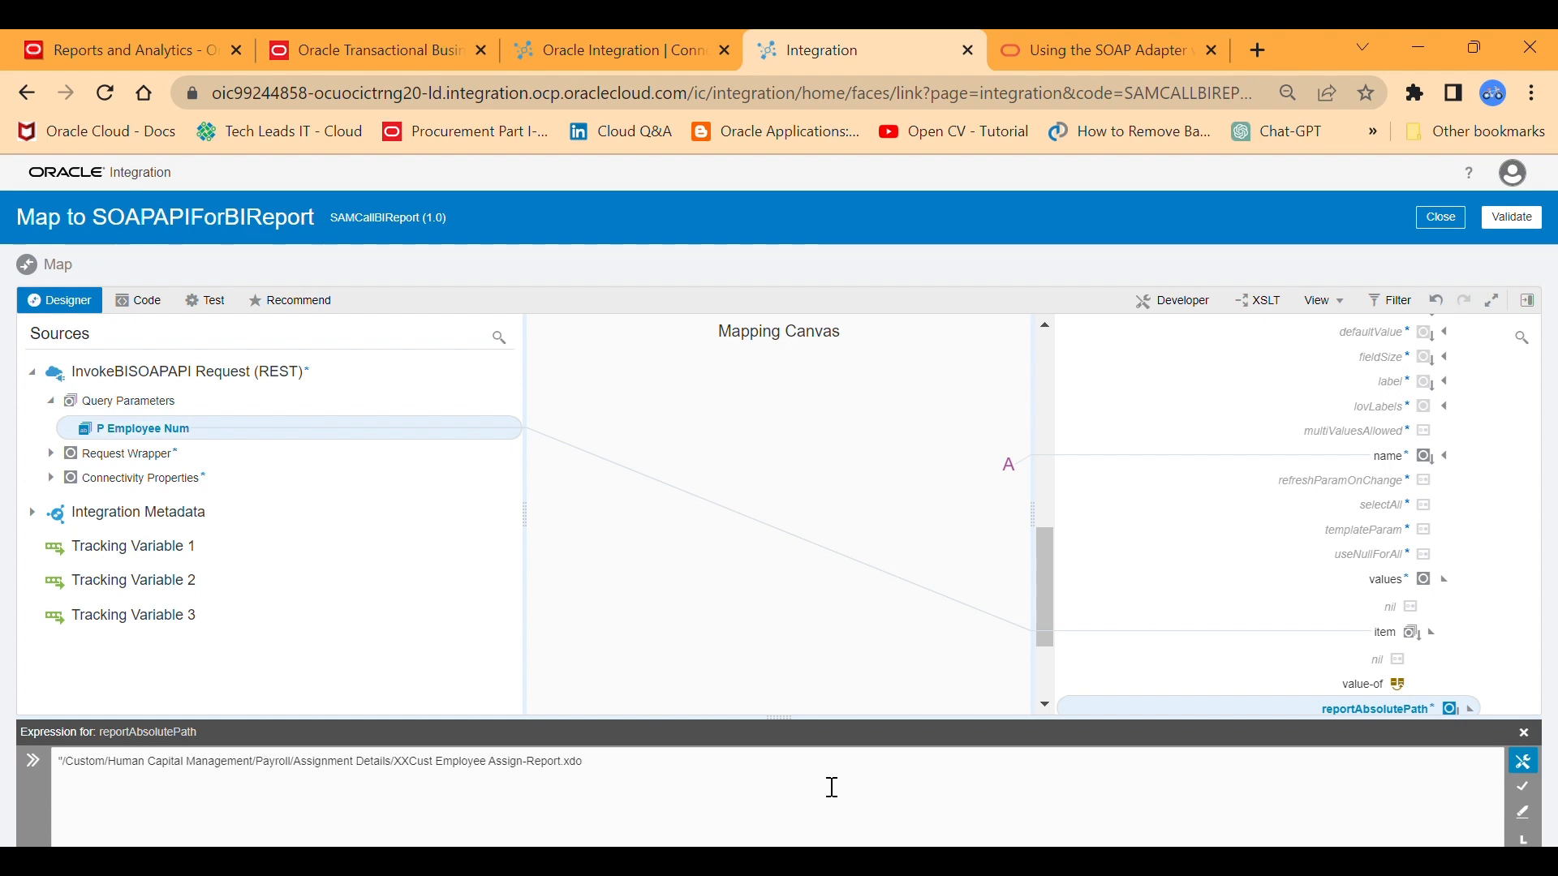
{"action": "left_click", "coordinate": [1523, 787]}
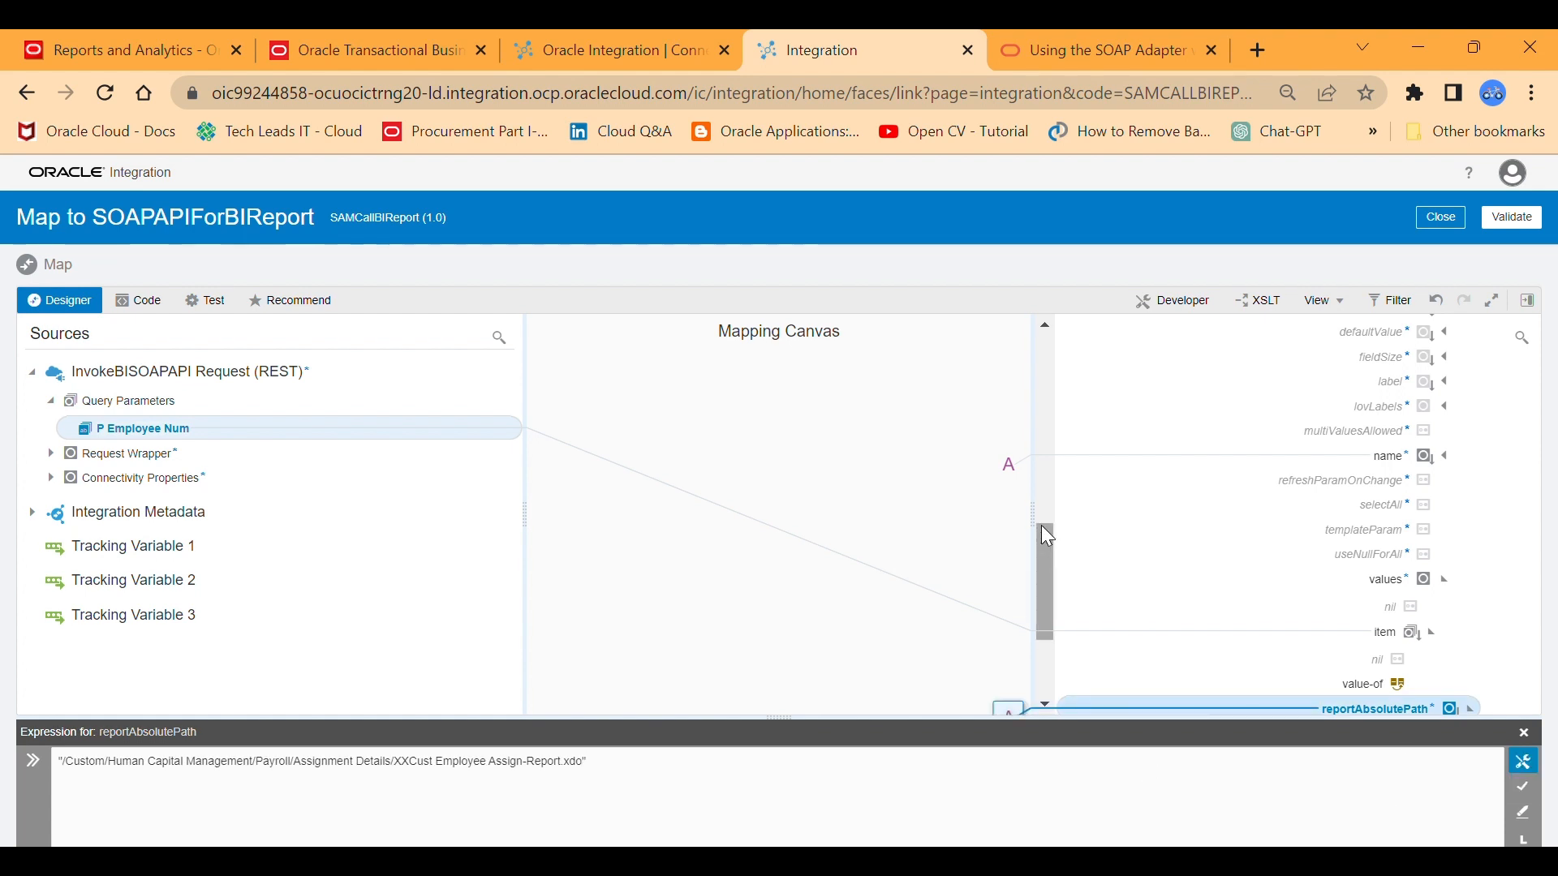
Collapse the reportAbsolutePath node and the mapped item node under values in the target tree.
{"action": "scroll", "coordinate": [1041, 562], "scroll_direction": "down", "scroll_amount": 2}
{"action": "scroll", "coordinate": [1046, 596], "scroll_direction": "down", "scroll_amount": 1}
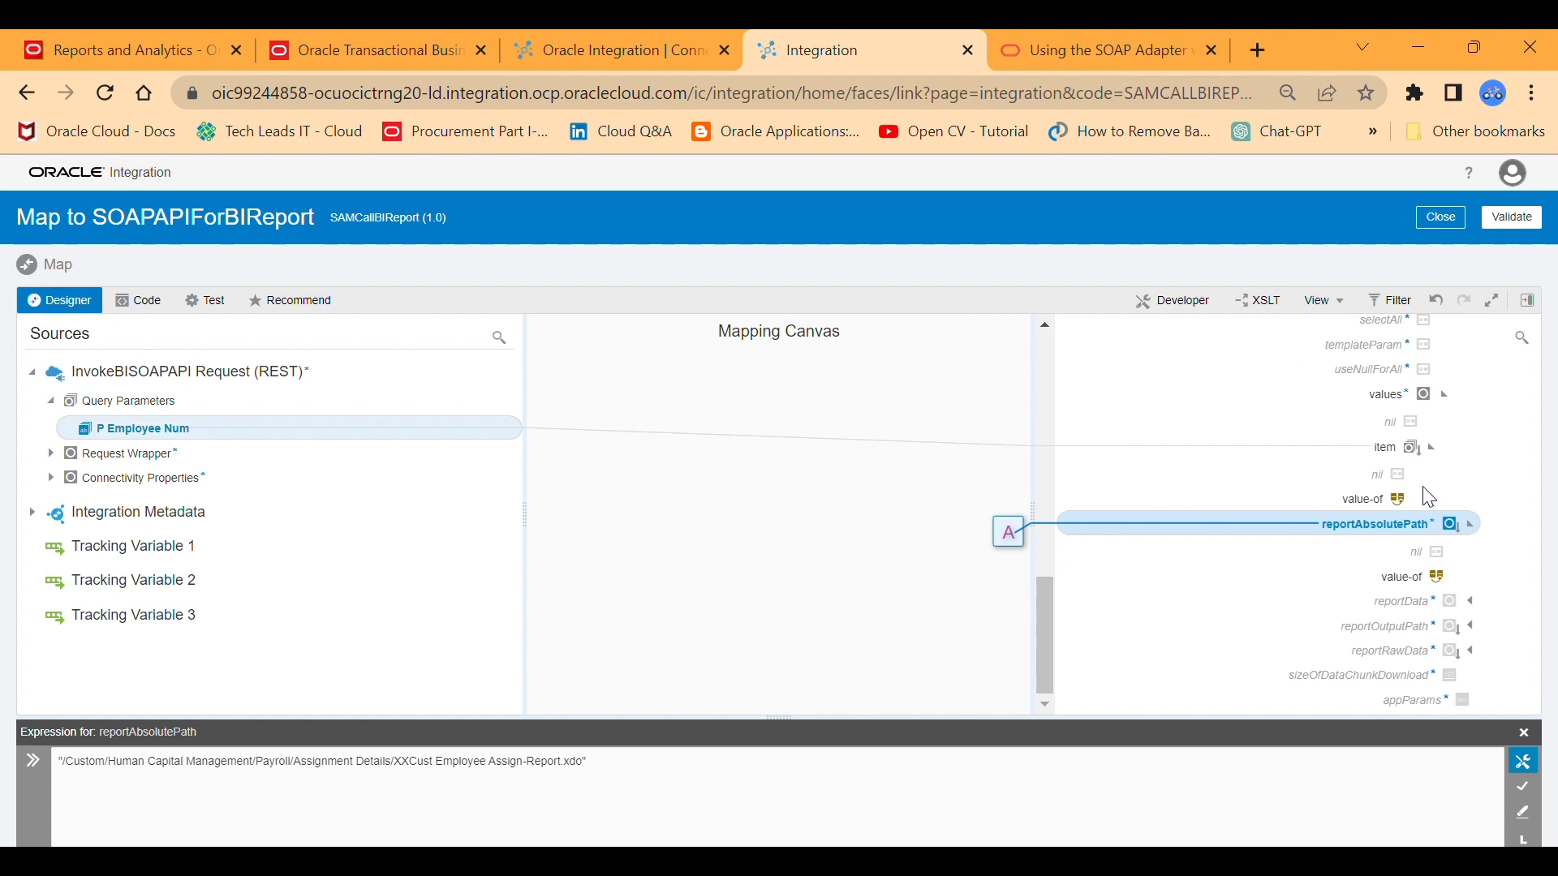
{"action": "left_click", "coordinate": [1469, 524]}
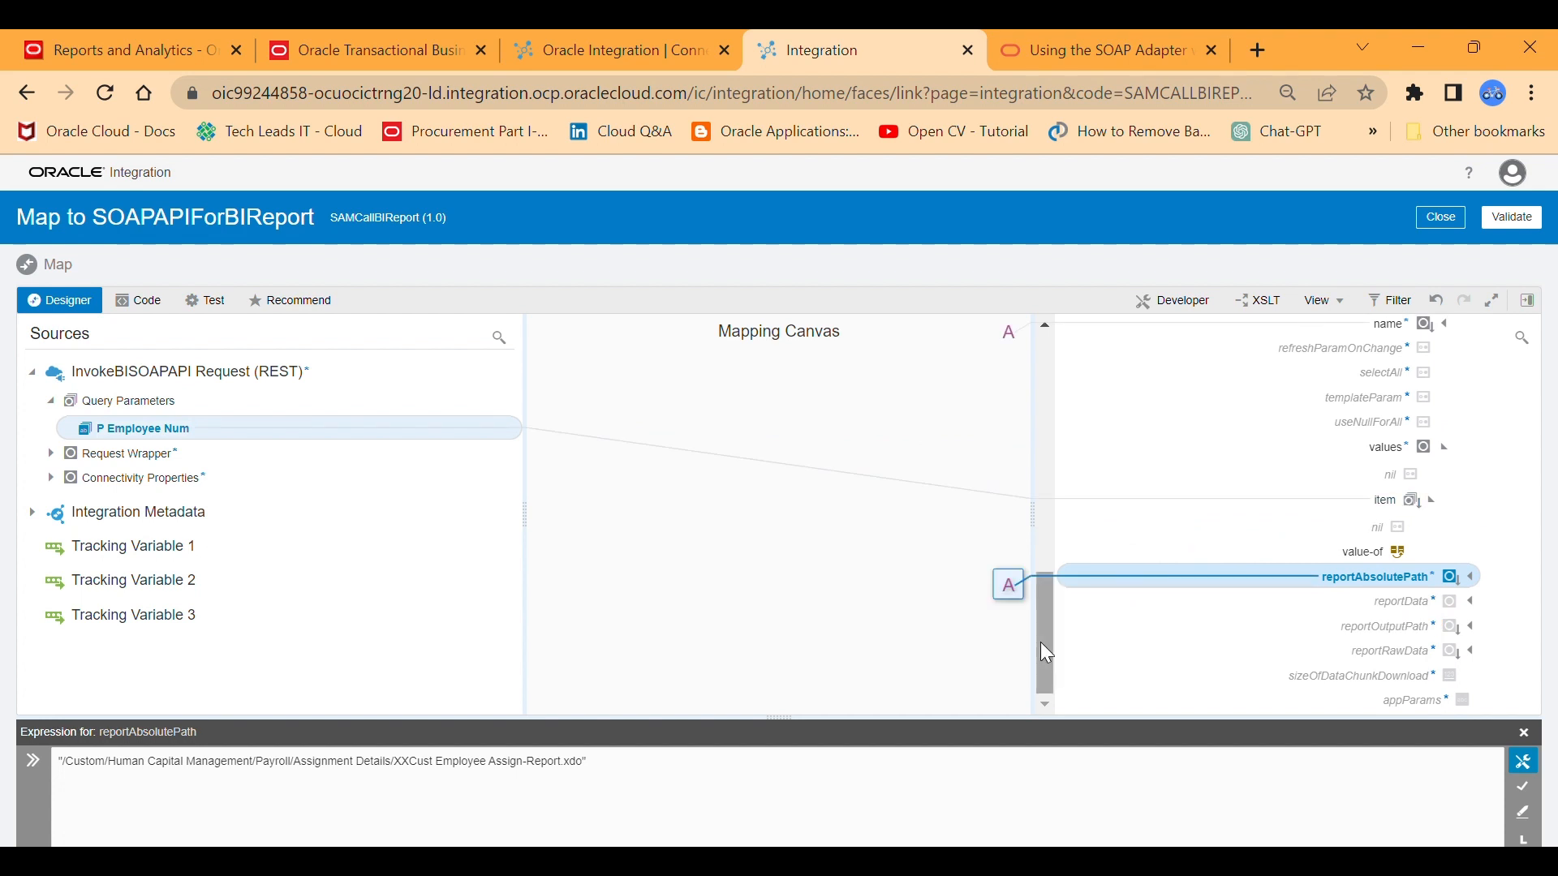
{"action": "left_click", "coordinate": [1425, 502]}
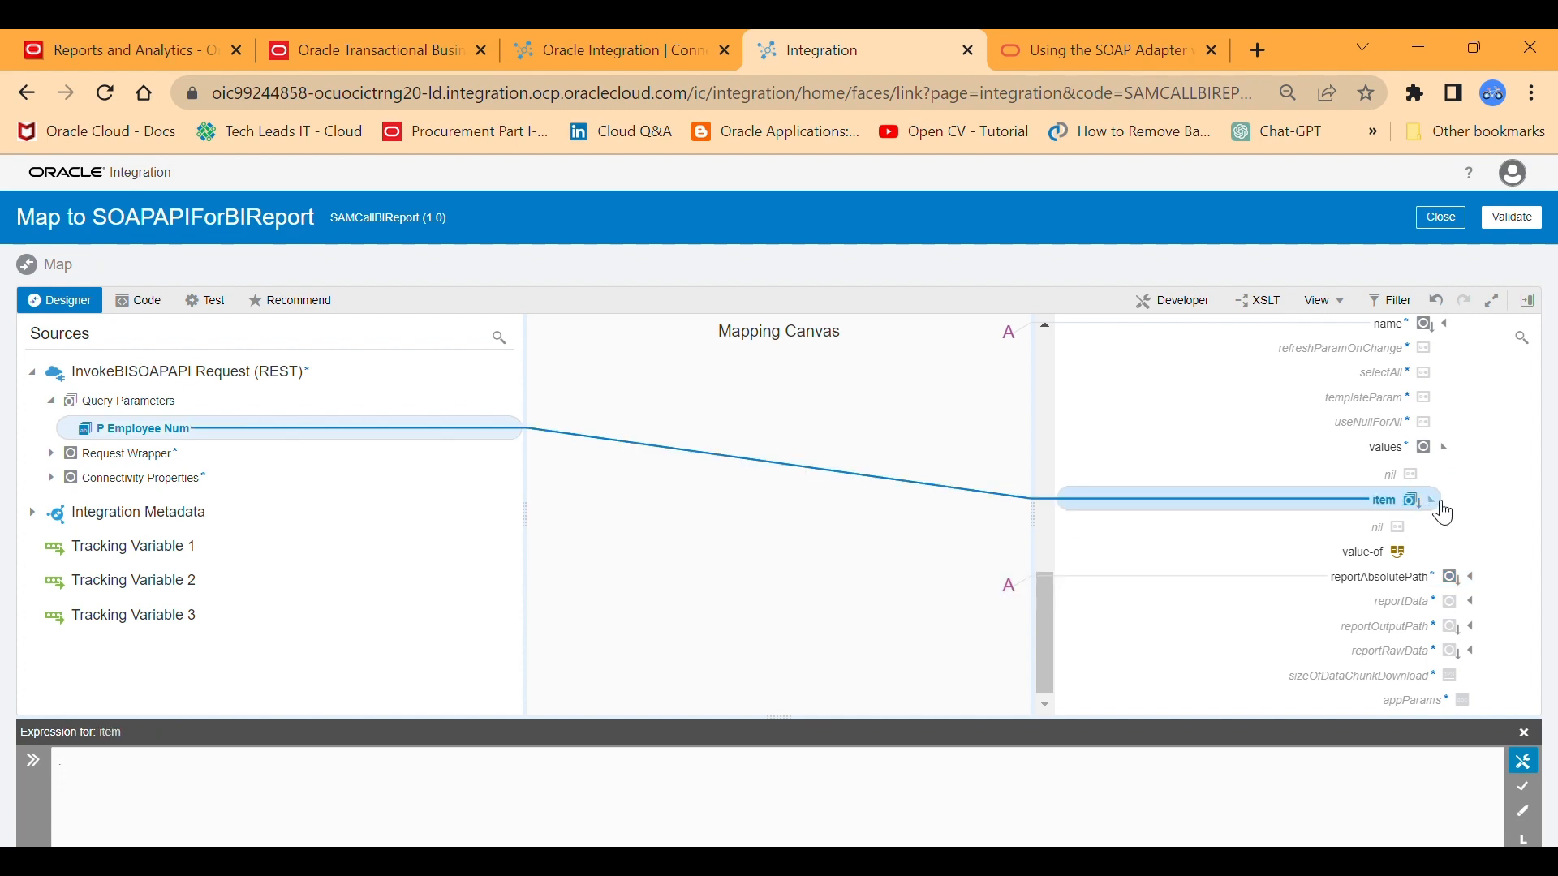
{"action": "left_click", "coordinate": [1432, 501]}
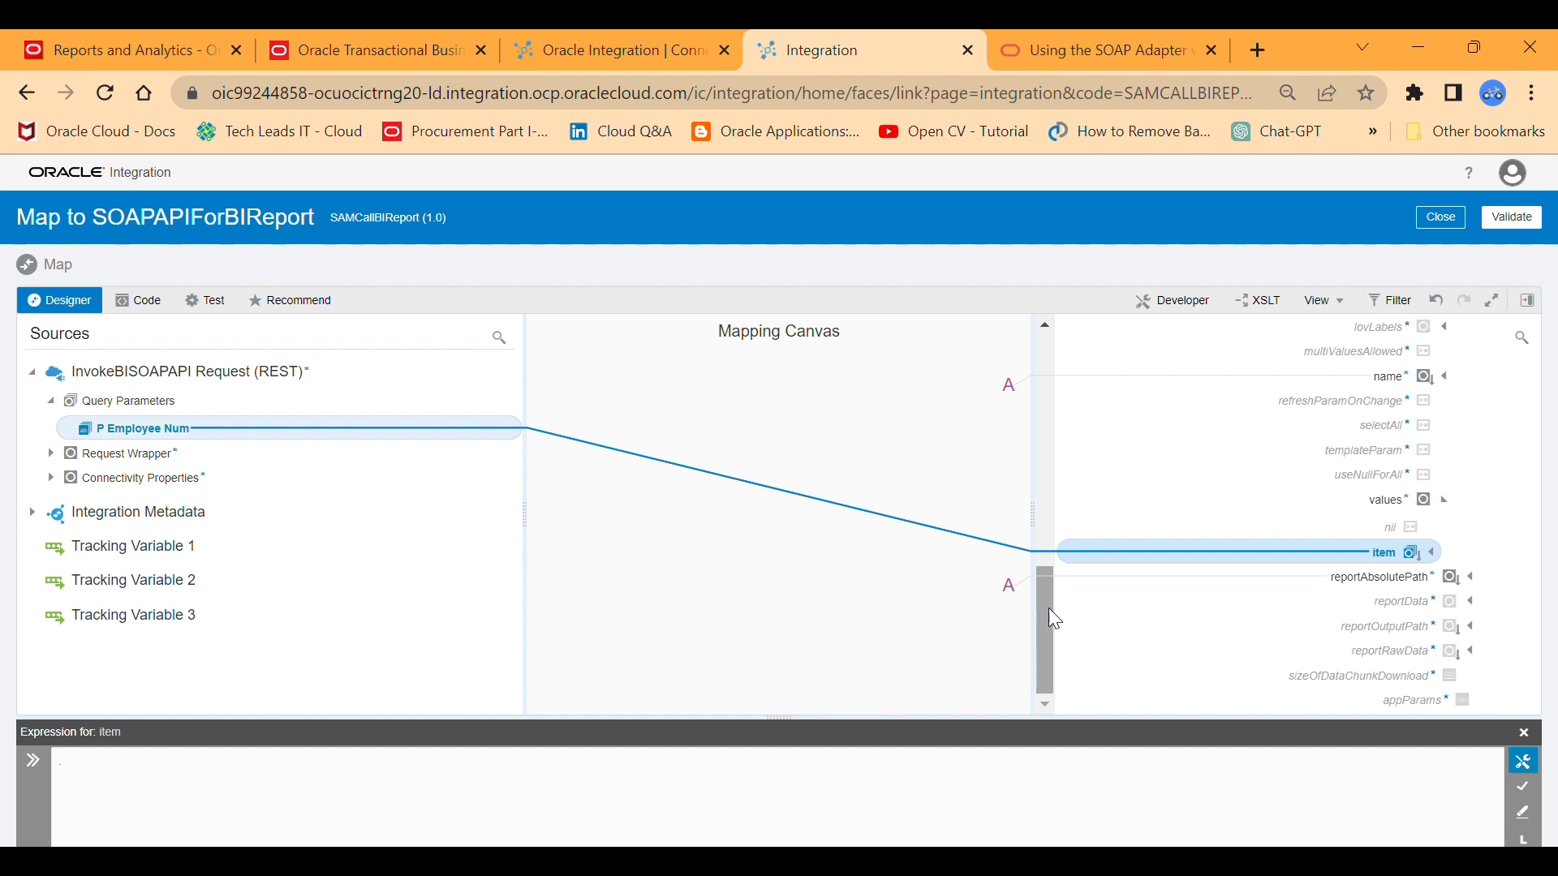
{"action": "left_click_drag", "start_coordinate": [1051, 607], "coordinate": [1076, 707]}
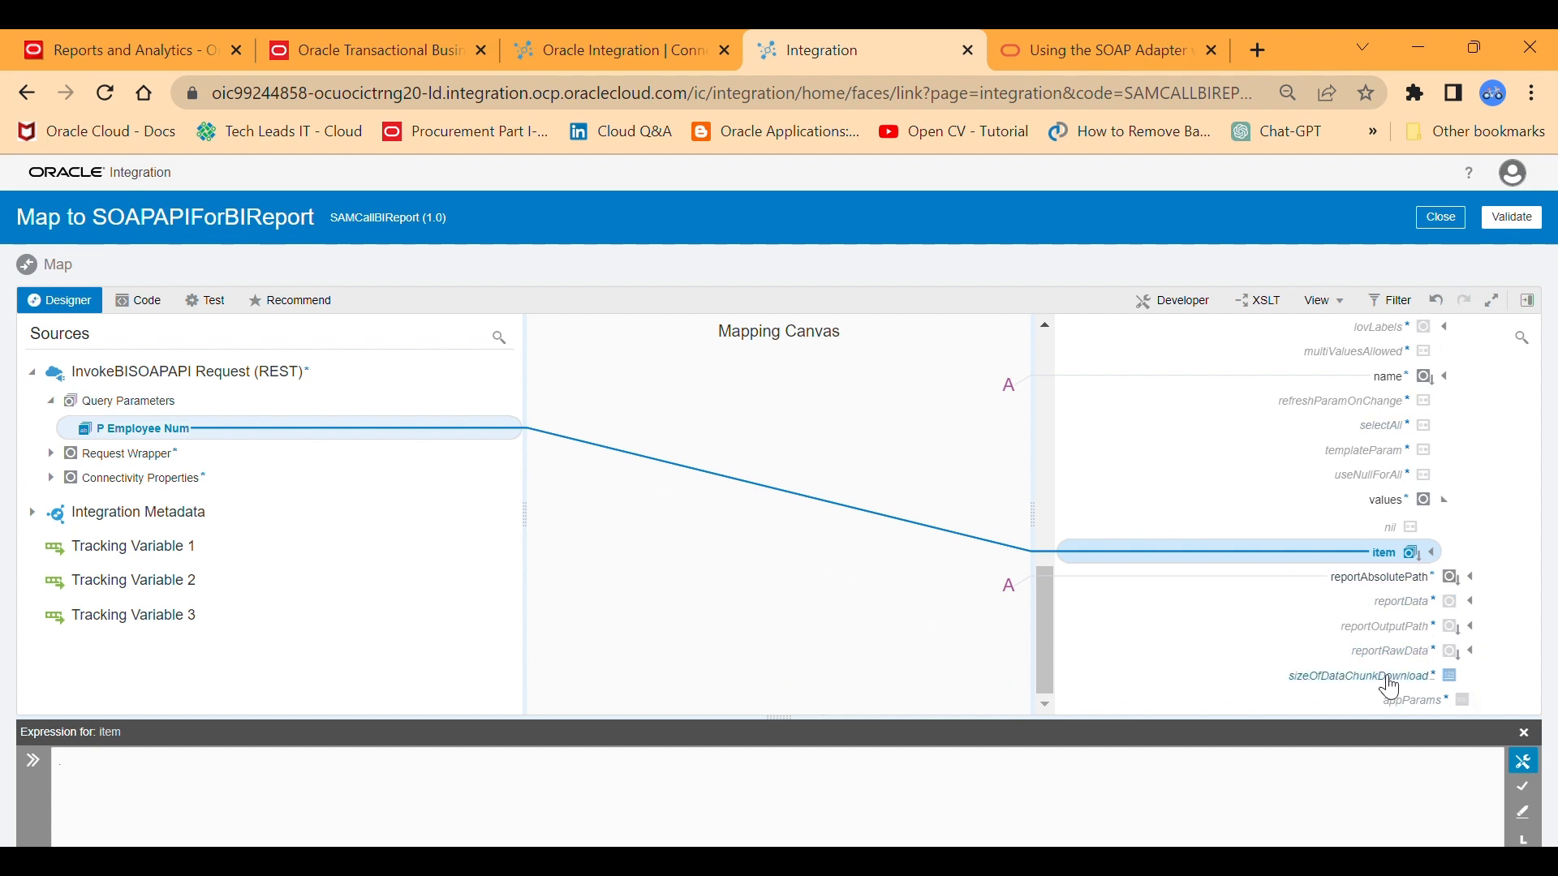
Create a sizeOfDataChunkDownload target node and save its expression as "-1".
{"action": "left_click", "coordinate": [1420, 688]}
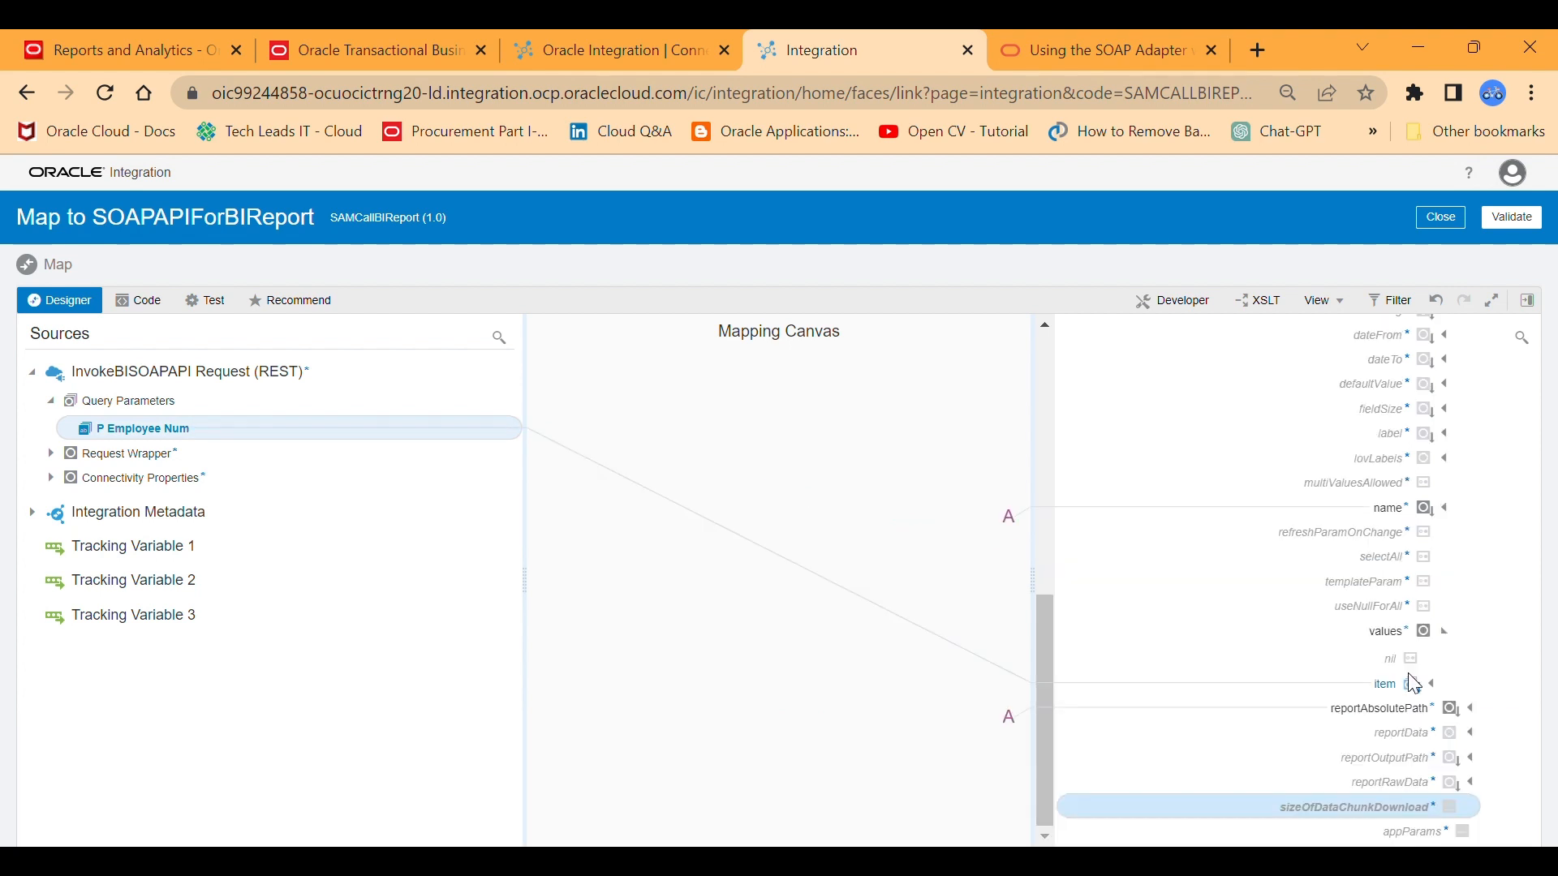
{"action": "right_click", "coordinate": [1346, 811]}
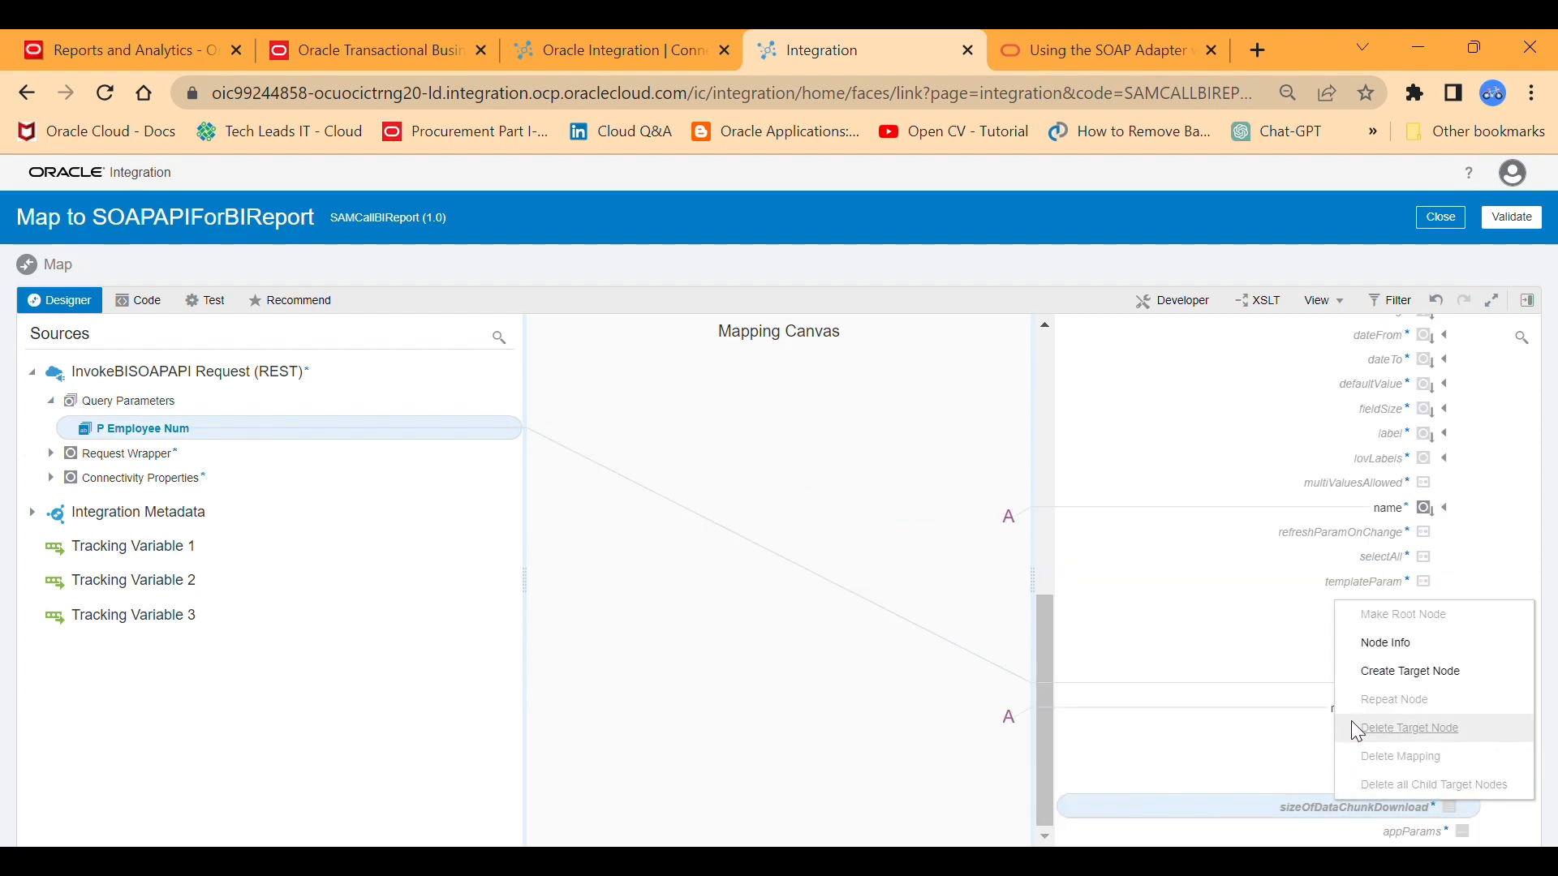
{"action": "left_click", "coordinate": [1389, 680]}
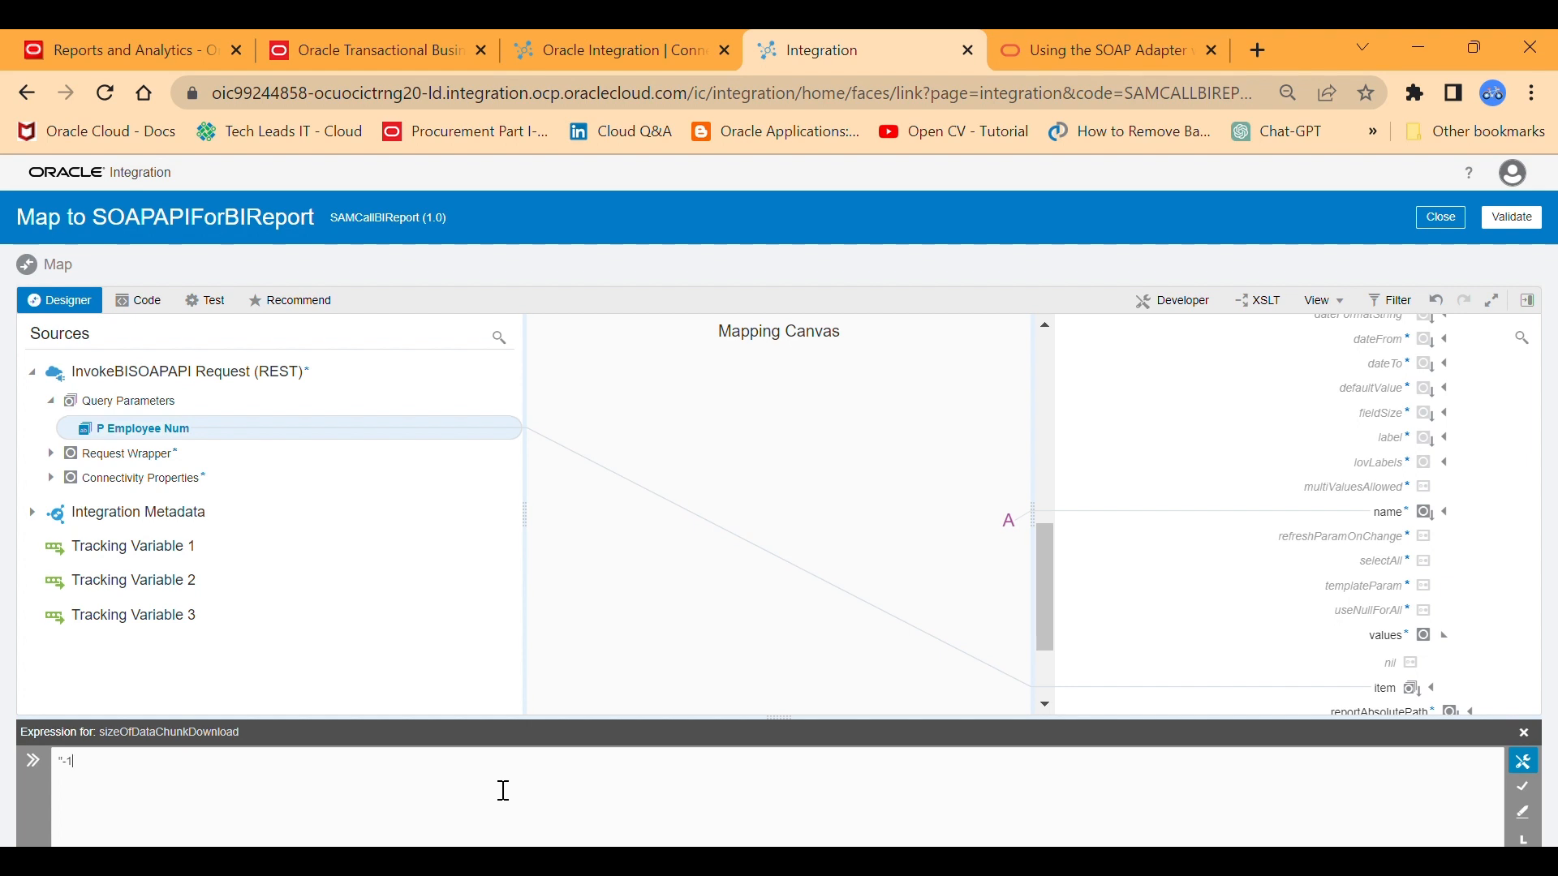
{"action": "type", "text": "\""}
{"action": "left_click", "coordinate": [1522, 791]}
{"action": "left_click_drag", "start_coordinate": [1050, 545], "coordinate": [1049, 620]}
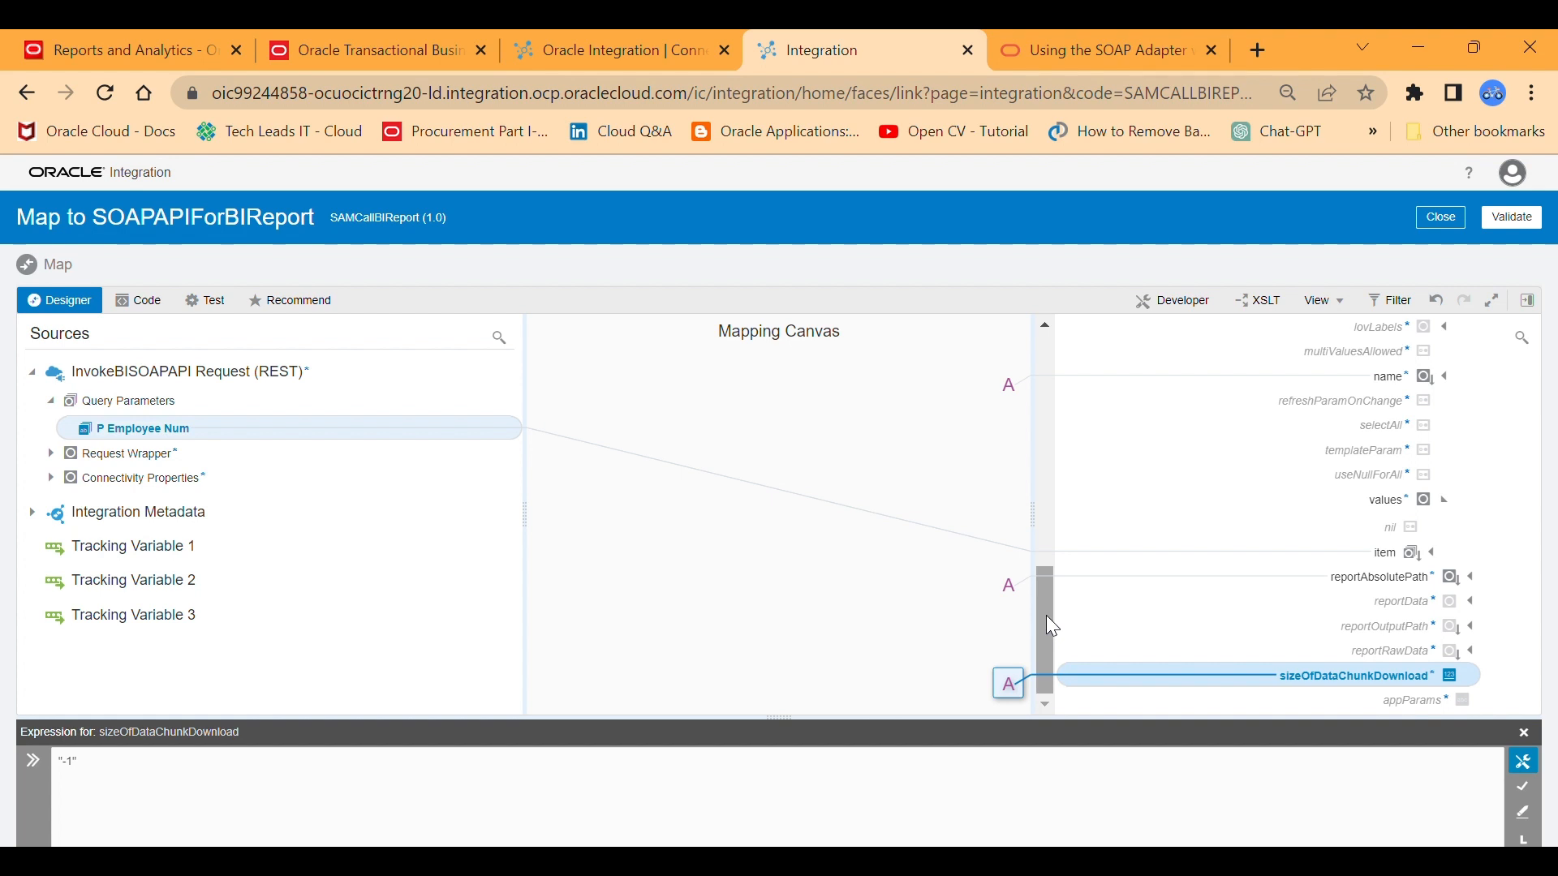
Collapse the reportRequest node, validate the mapping to SOAPAPIForBIReport, and close the mapper to return to the integration flow.
{"action": "left_click_drag", "start_coordinate": [1052, 626], "coordinate": [1052, 397]}
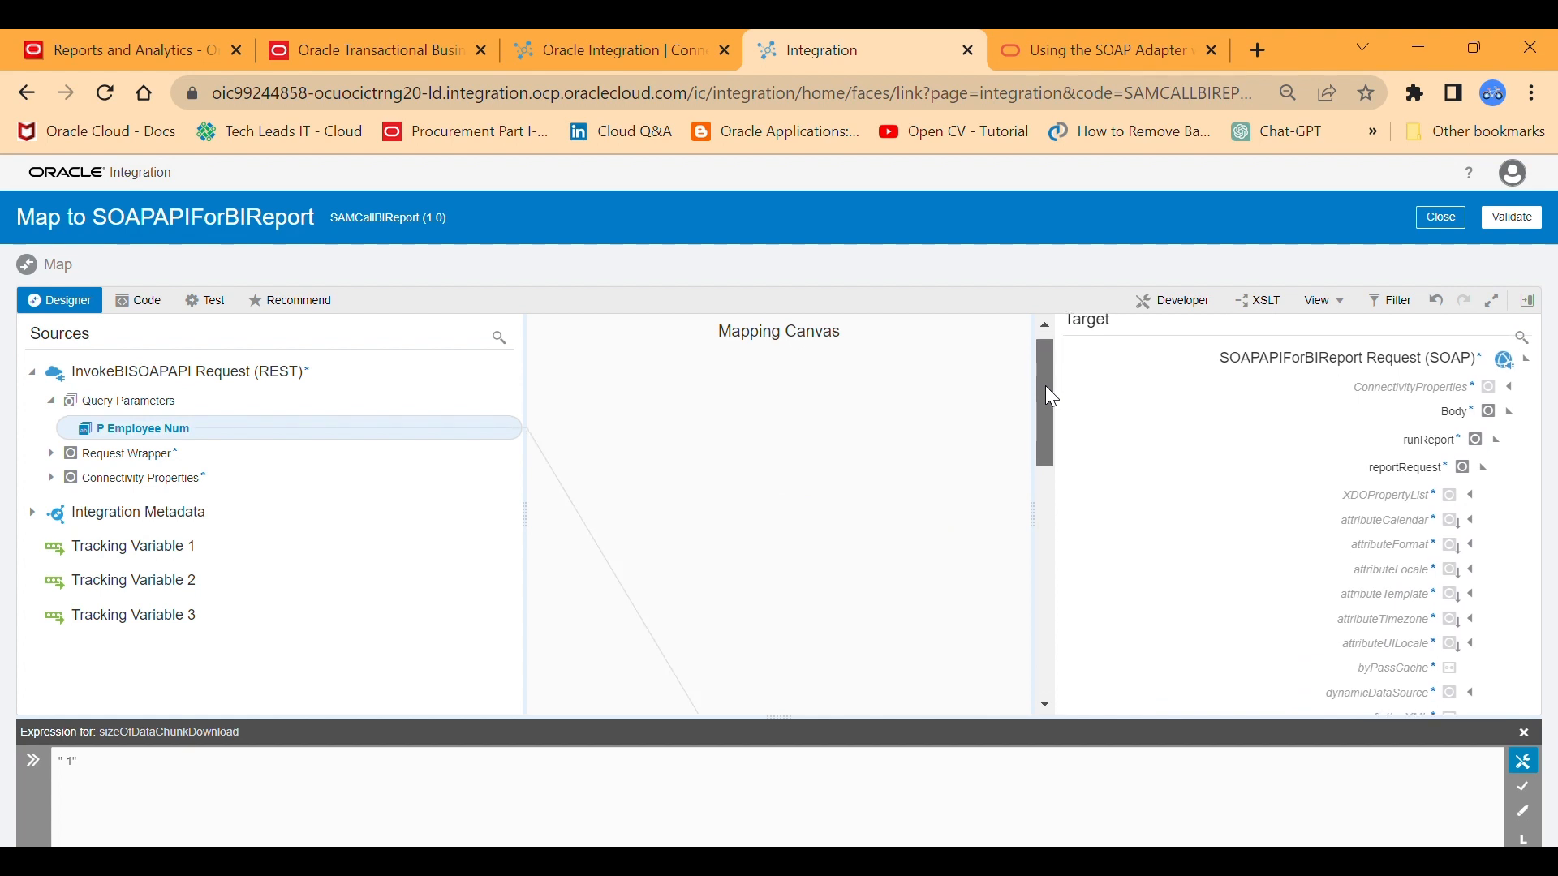
{"action": "left_click", "coordinate": [1487, 469]}
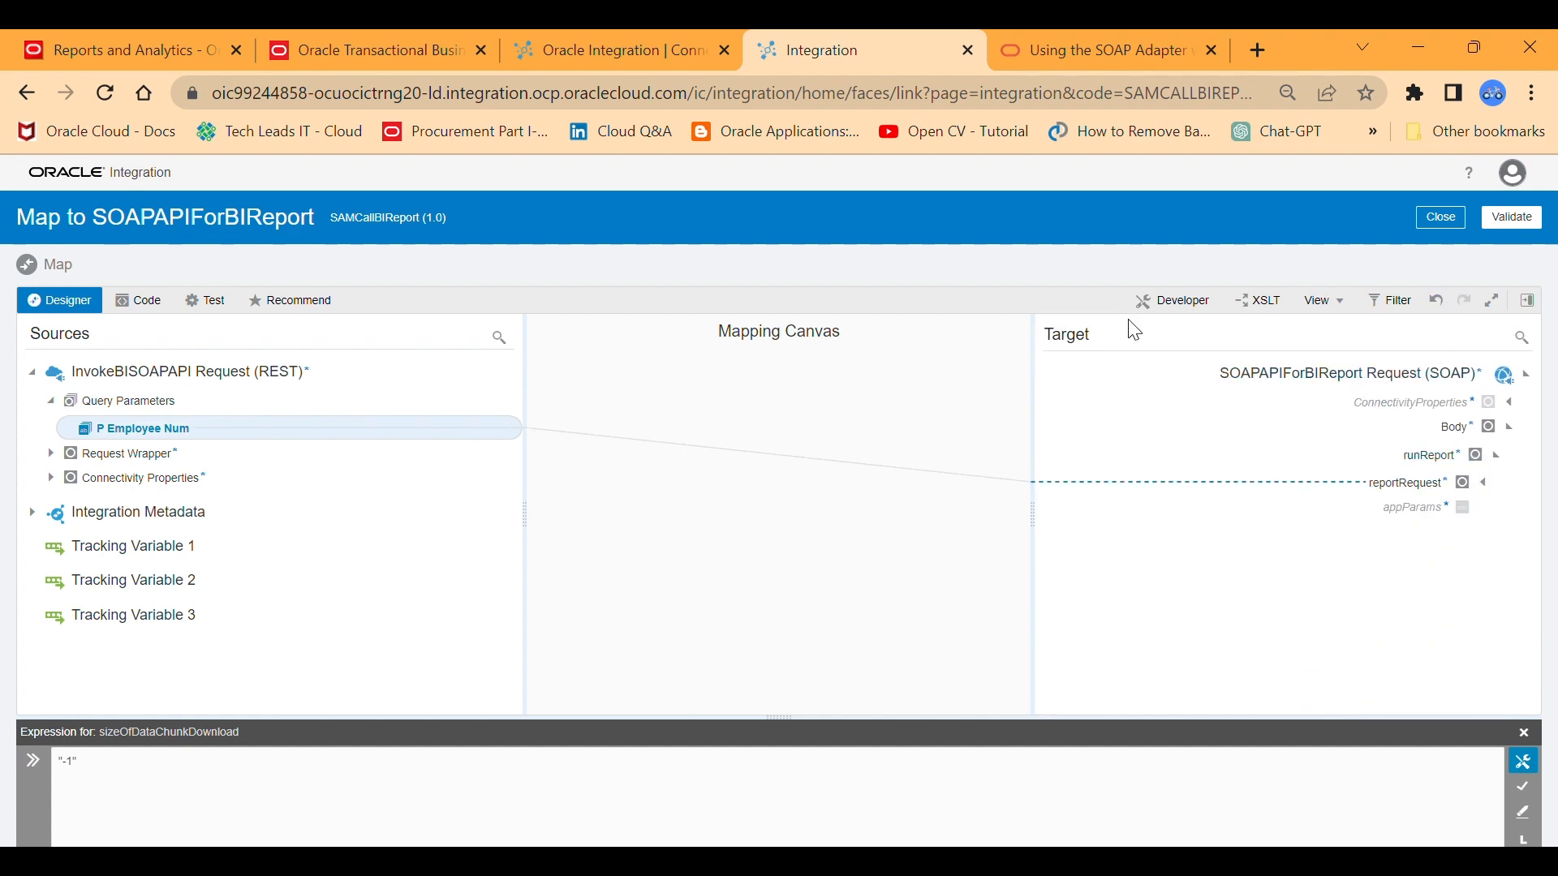
{"action": "left_click", "coordinate": [1530, 217]}
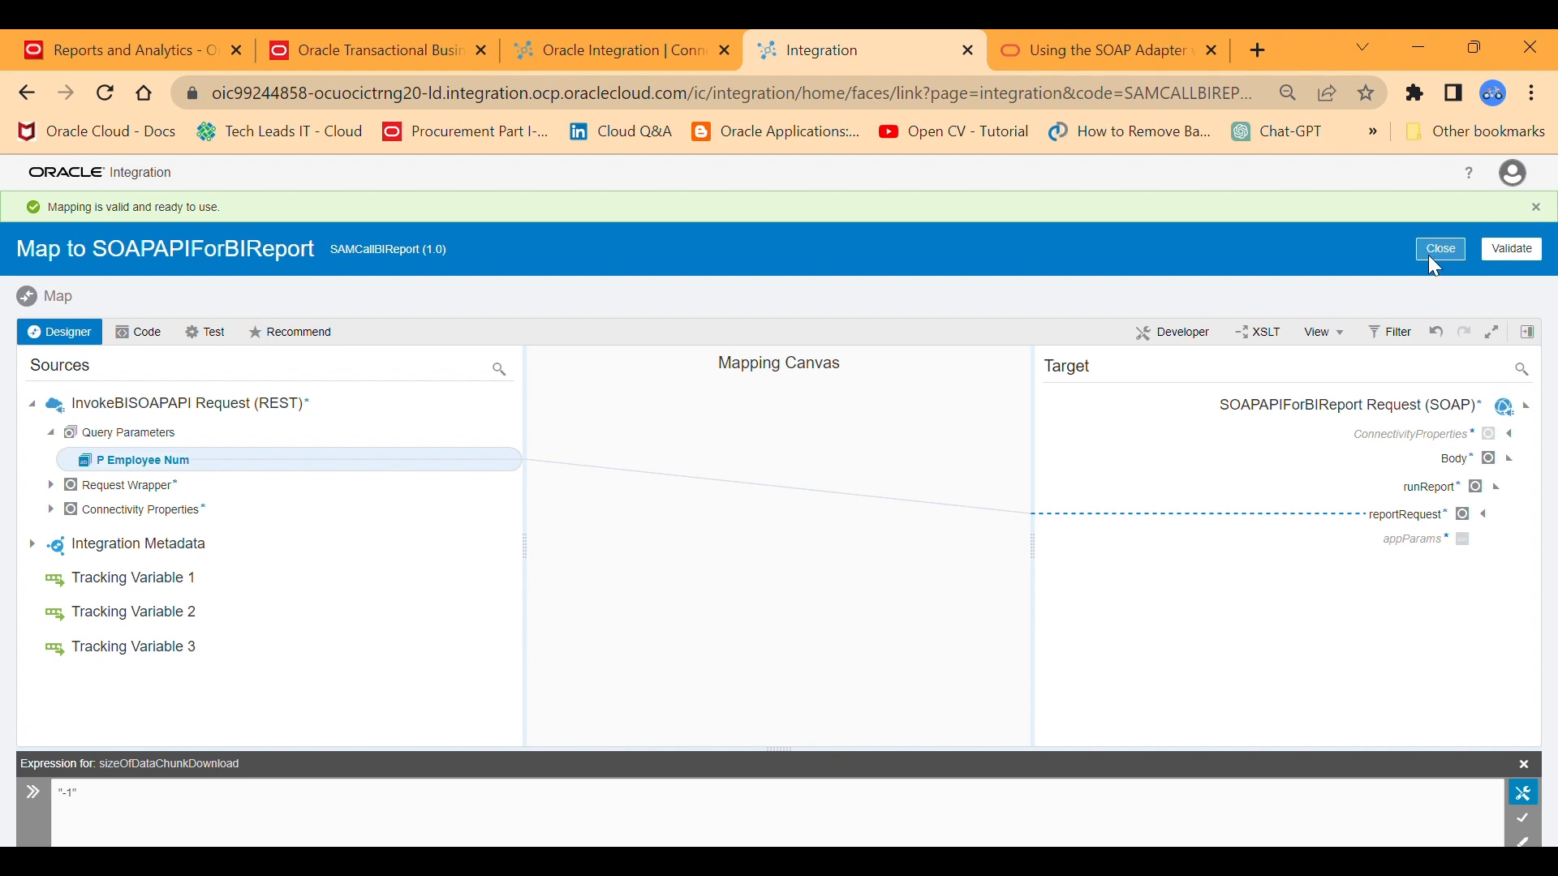
{"action": "left_click", "coordinate": [1437, 252]}
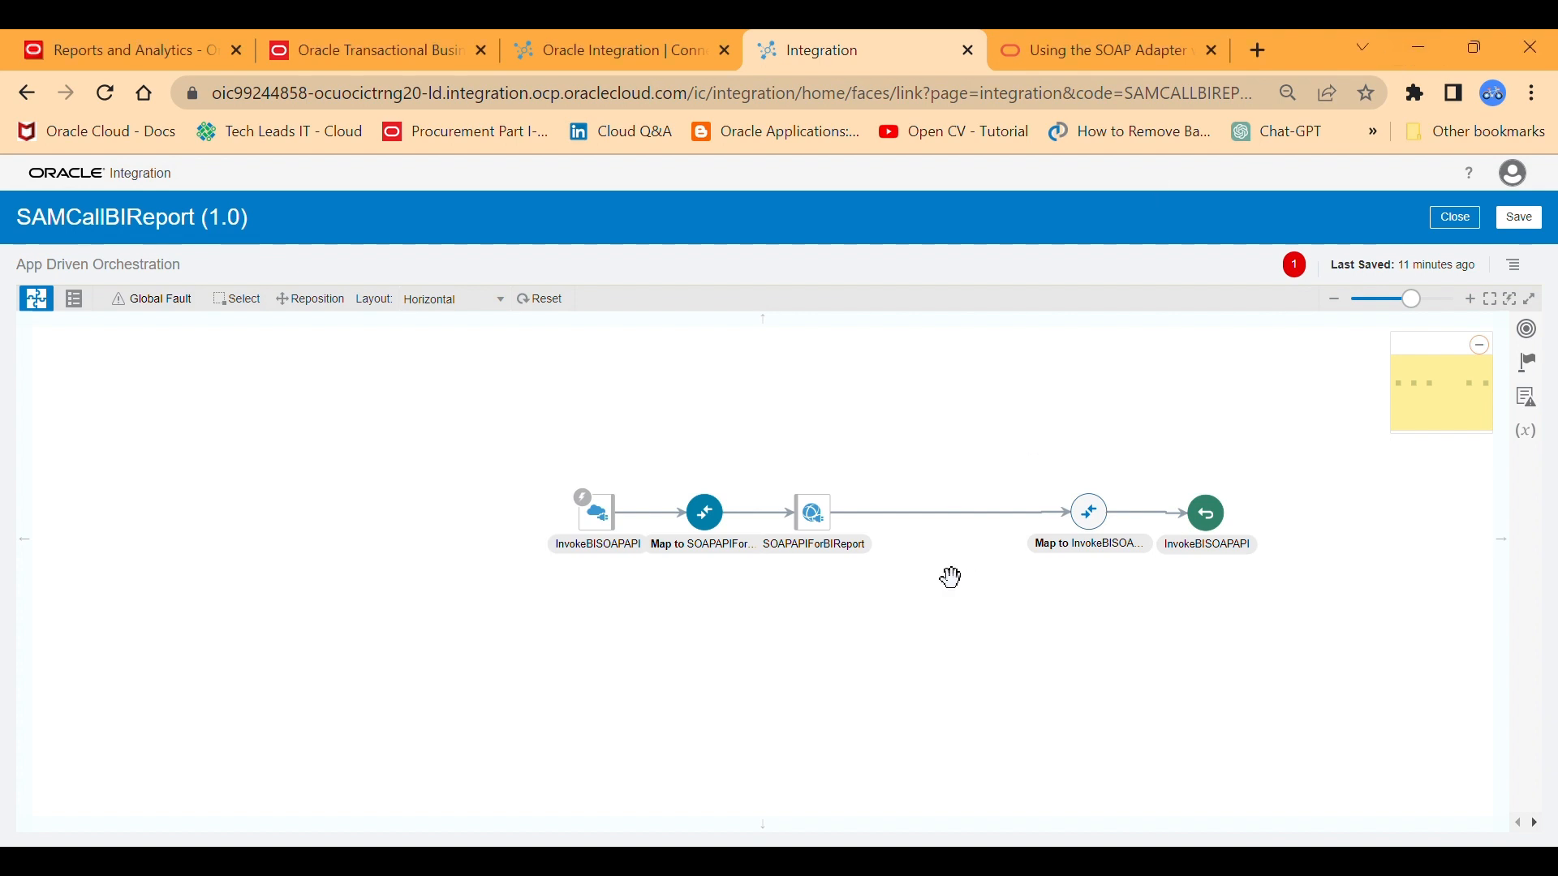
Add a Stage File action named DecodeBase64 to the flow directly after the SOAPAPIForBIReport invoke.
{"action": "left_click", "coordinate": [957, 521]}
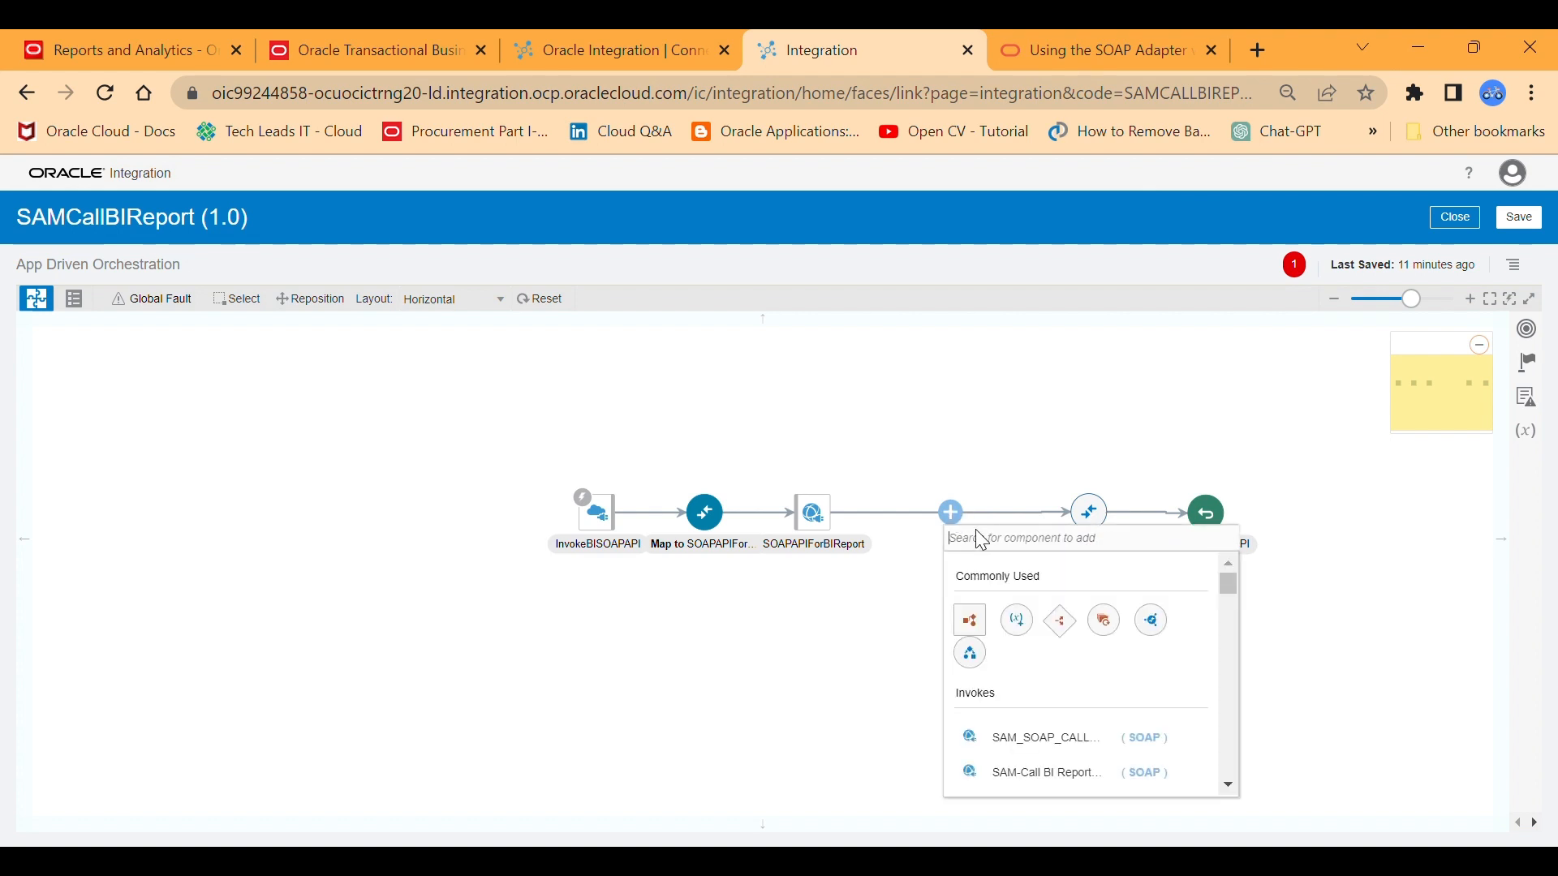
{"action": "type", "text": "stage"}
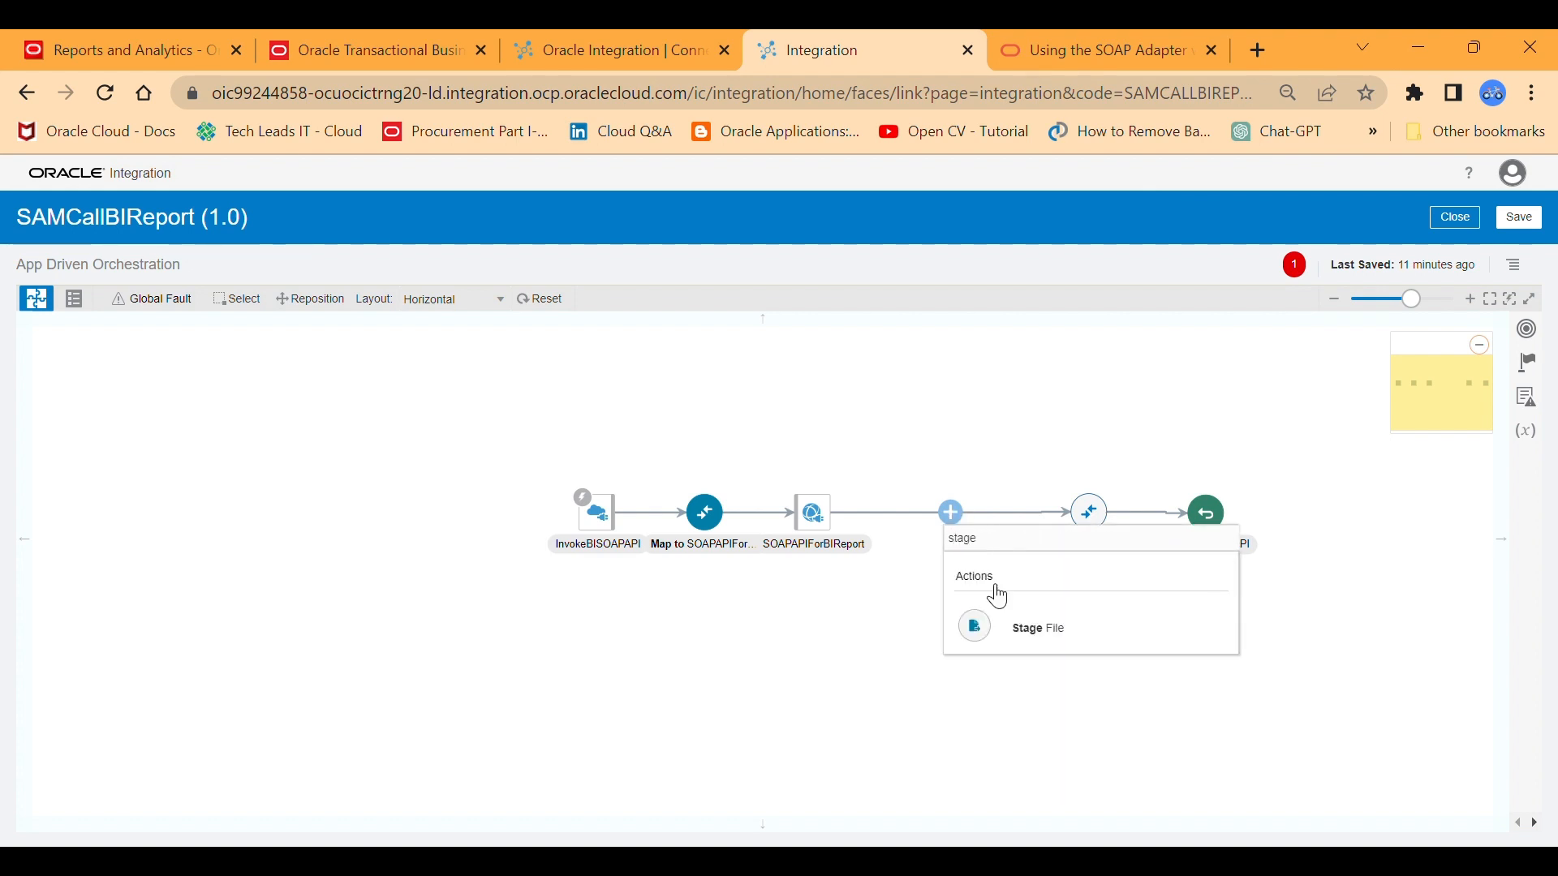
{"action": "left_click", "coordinate": [1002, 635]}
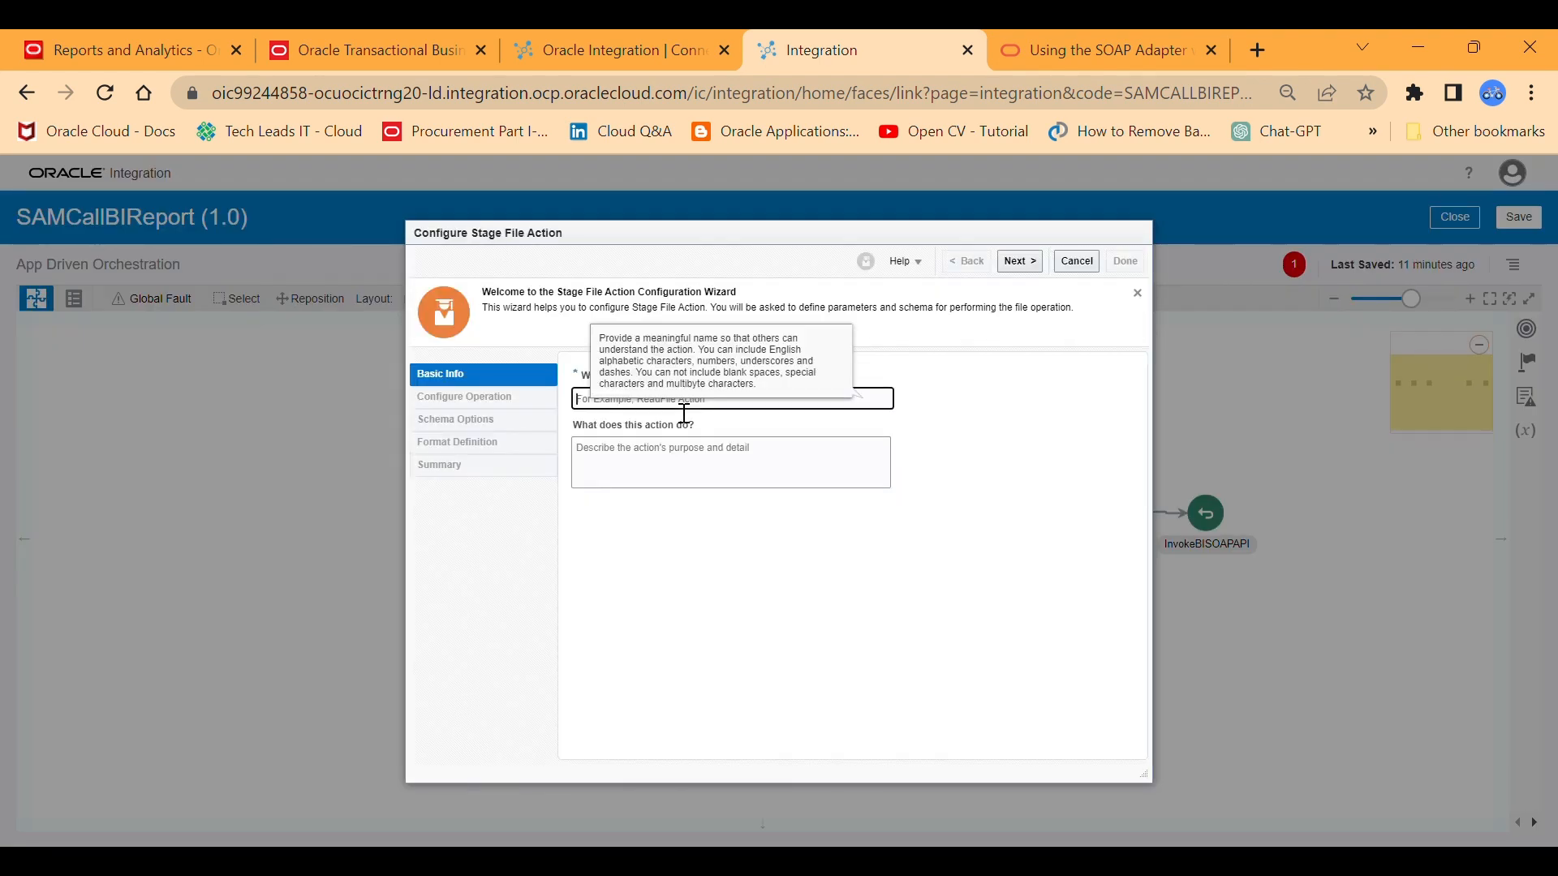
{"action": "type", "text": "Decou"}
{"action": "type", "text": "eBase64"}
{"action": "left_click", "coordinate": [1019, 261]}
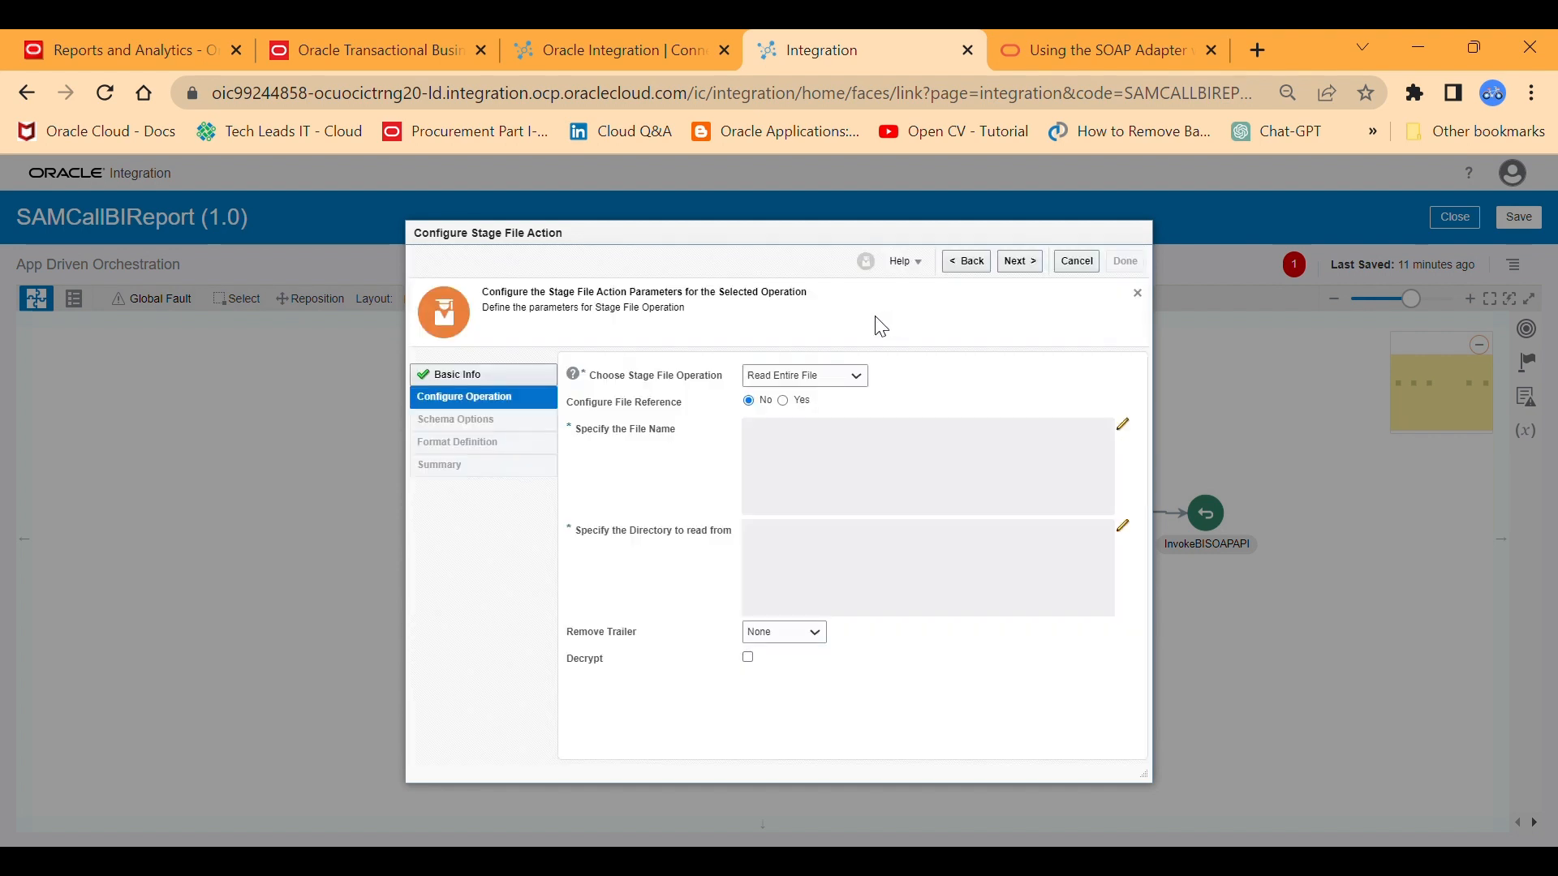
Set the stage file operation to Write File and save its file name expression as "output.xml".
{"action": "left_click", "coordinate": [790, 412]}
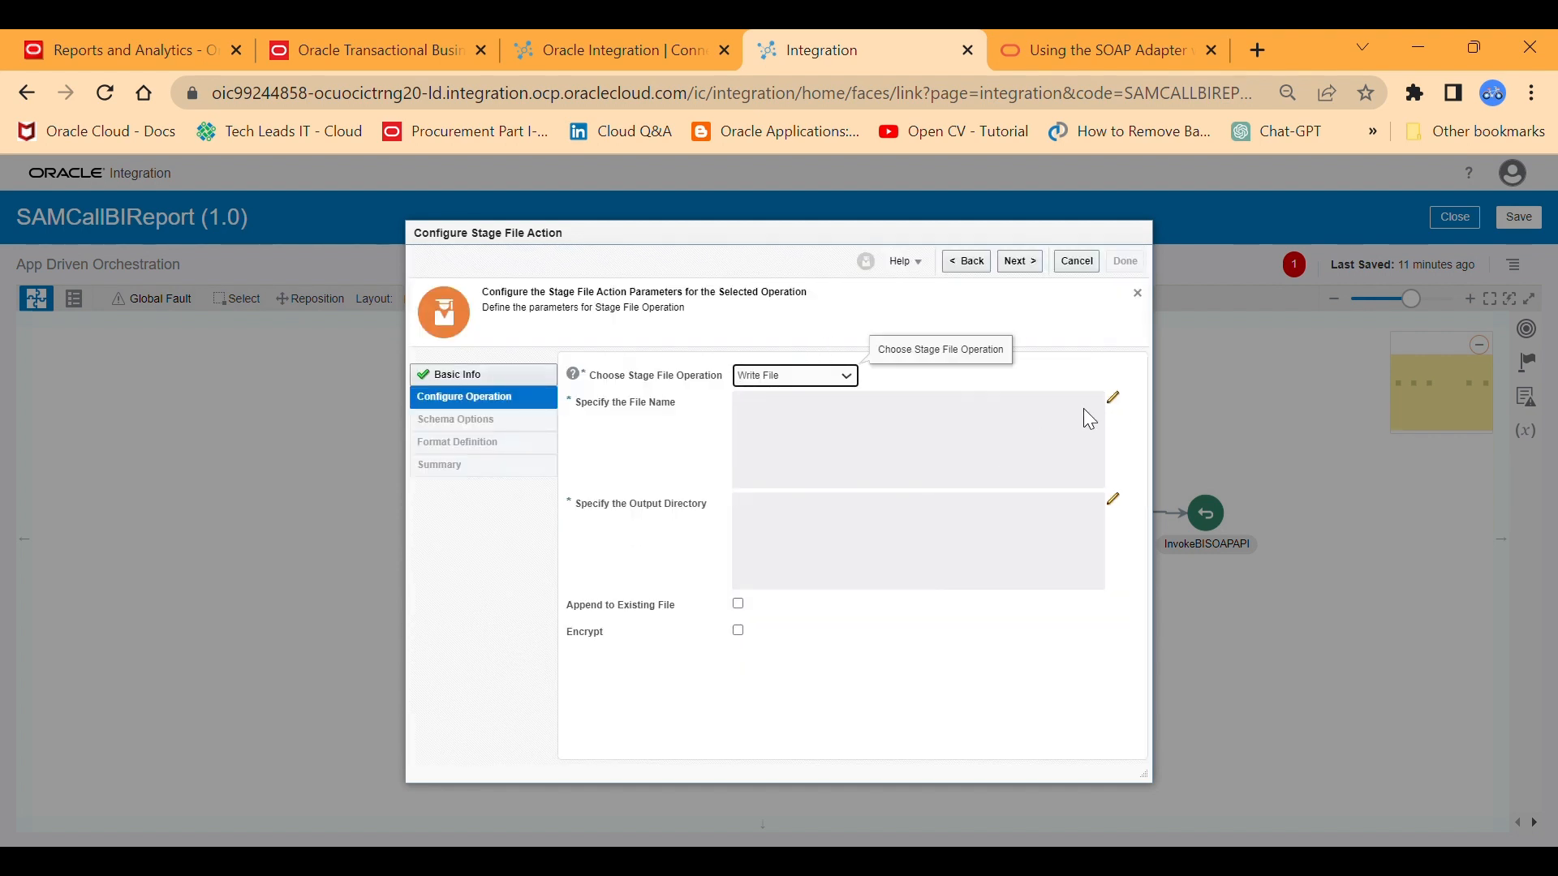
{"action": "left_click", "coordinate": [1114, 398]}
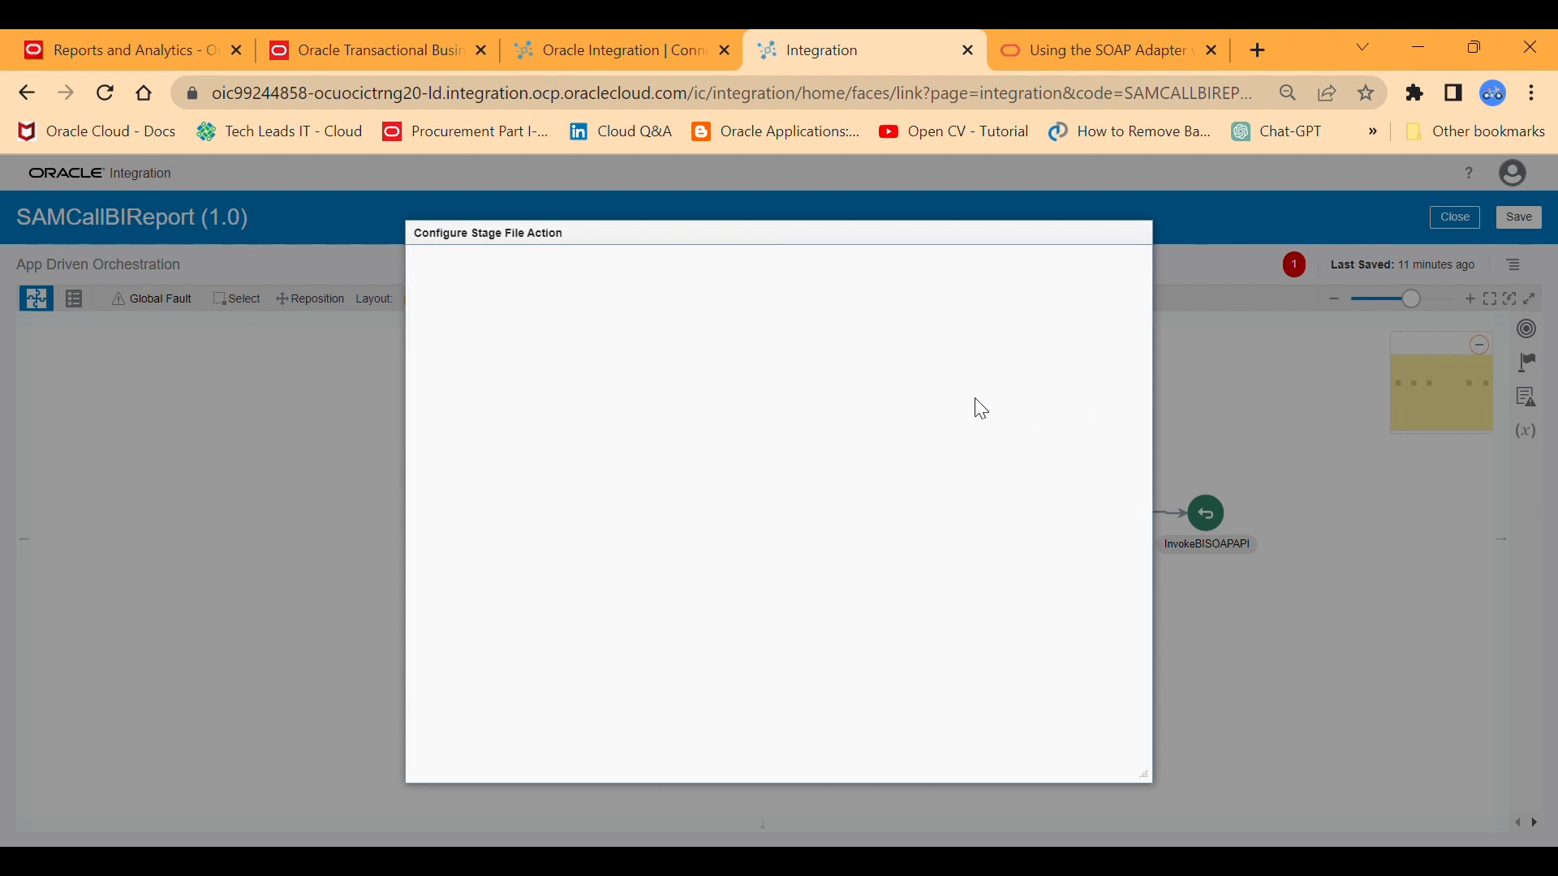
{"action": "left_click", "coordinate": [979, 351]}
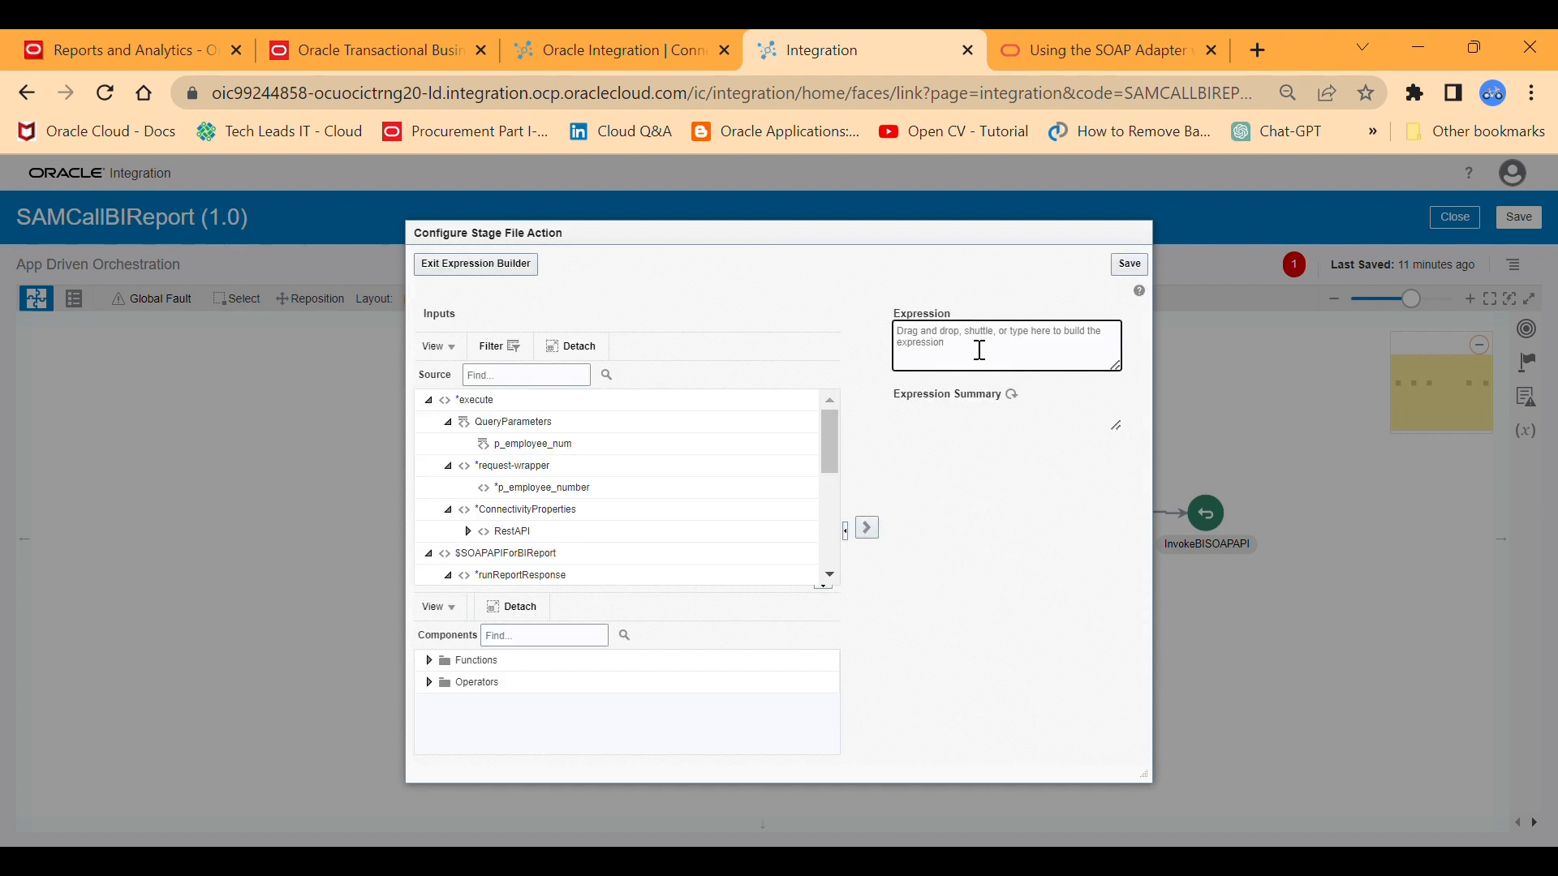
{"action": "type", "text": "\""}
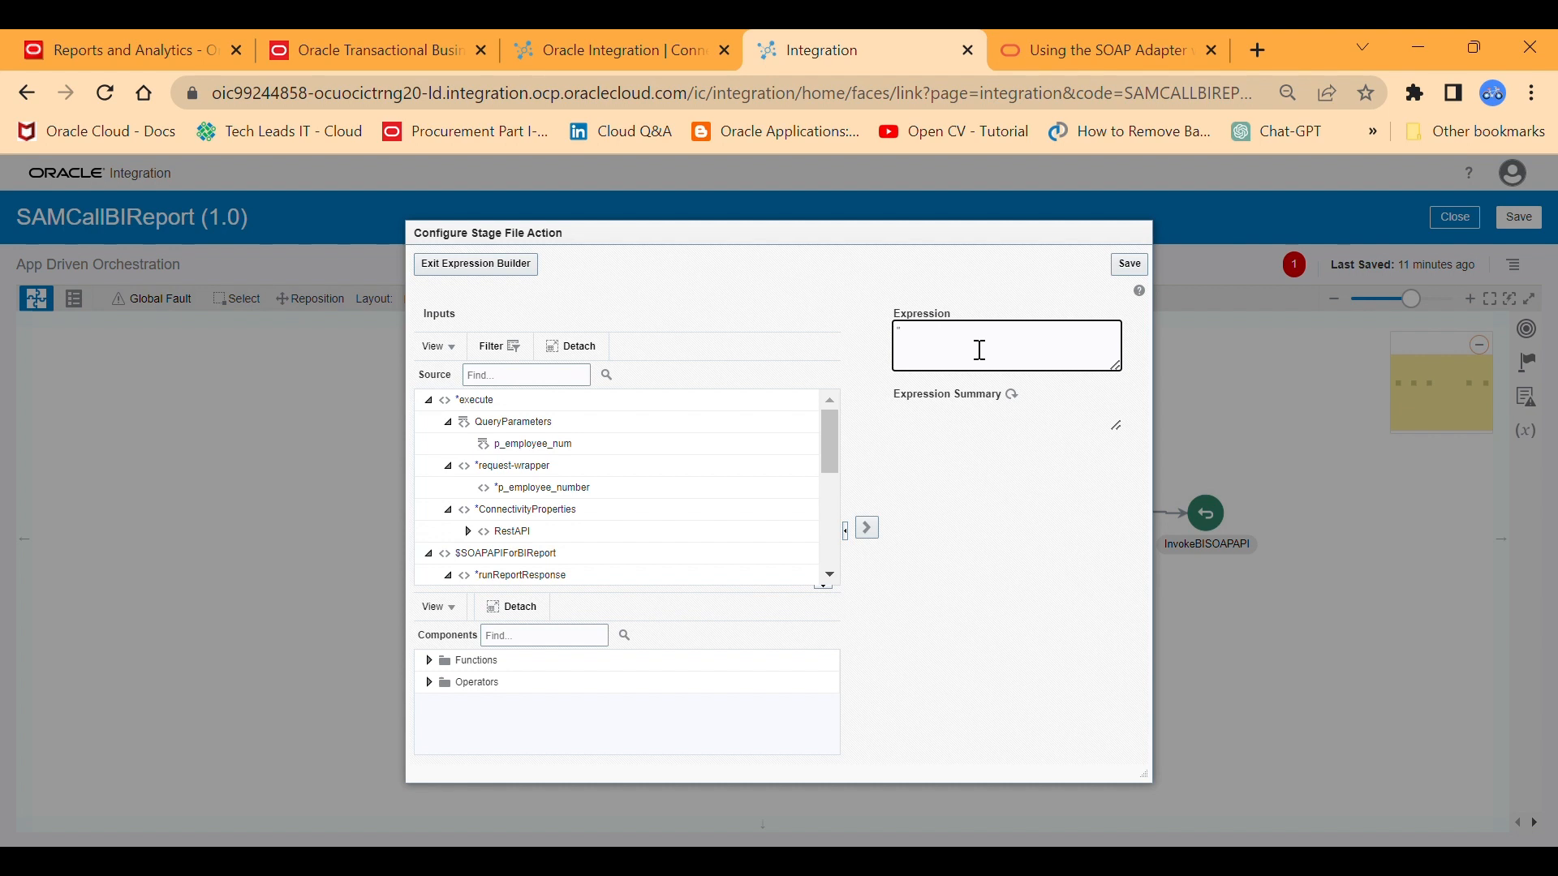
{"action": "type", "text": "output.xml\""}
{"action": "left_click", "coordinate": [1135, 266]}
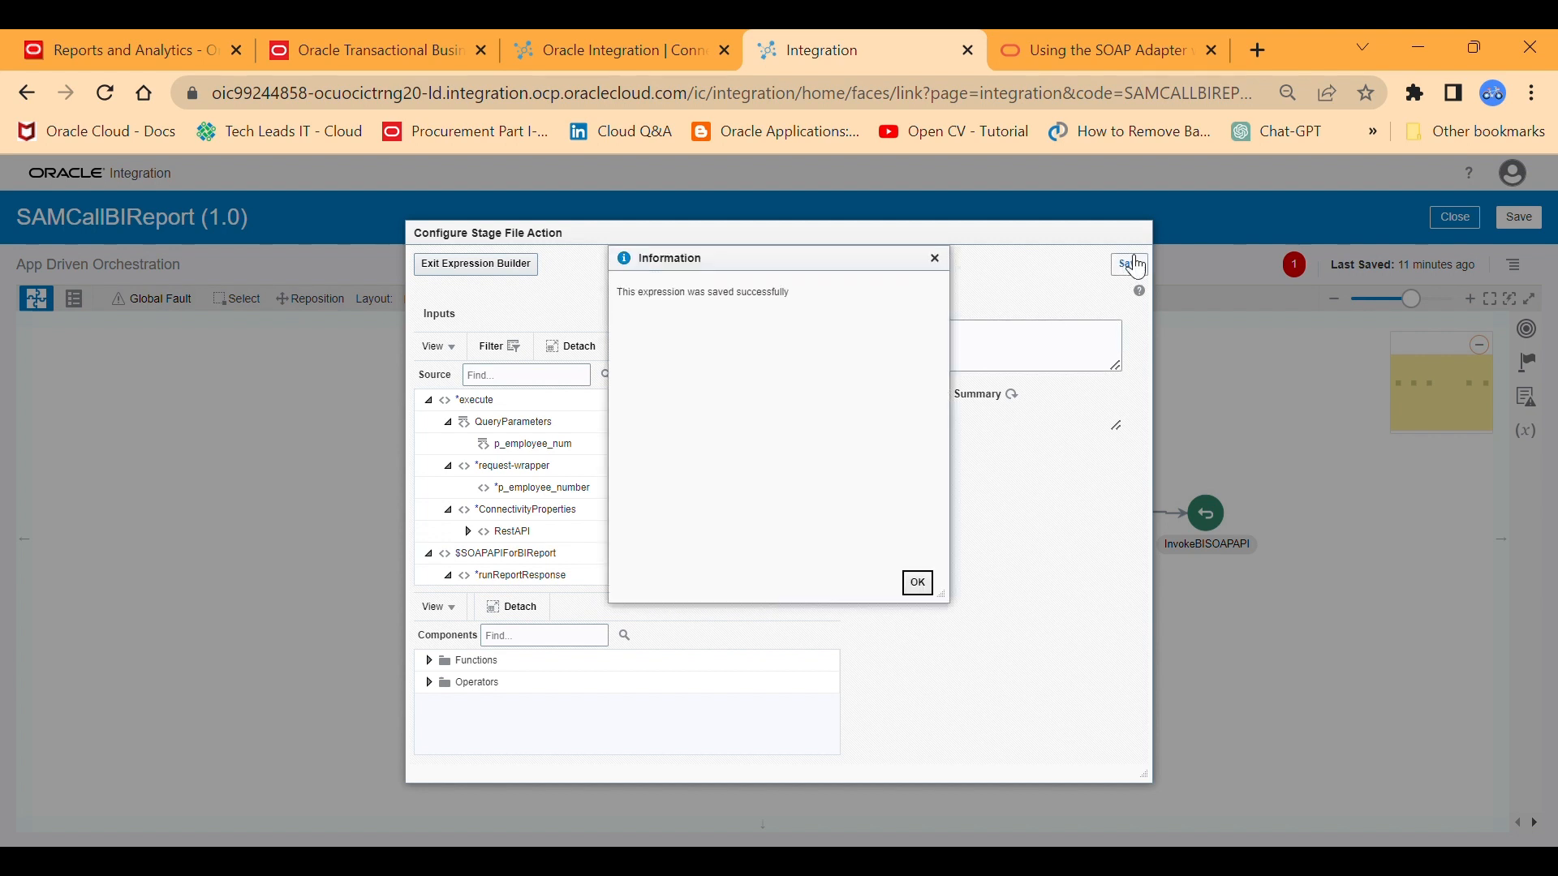
{"action": "left_click", "coordinate": [917, 583]}
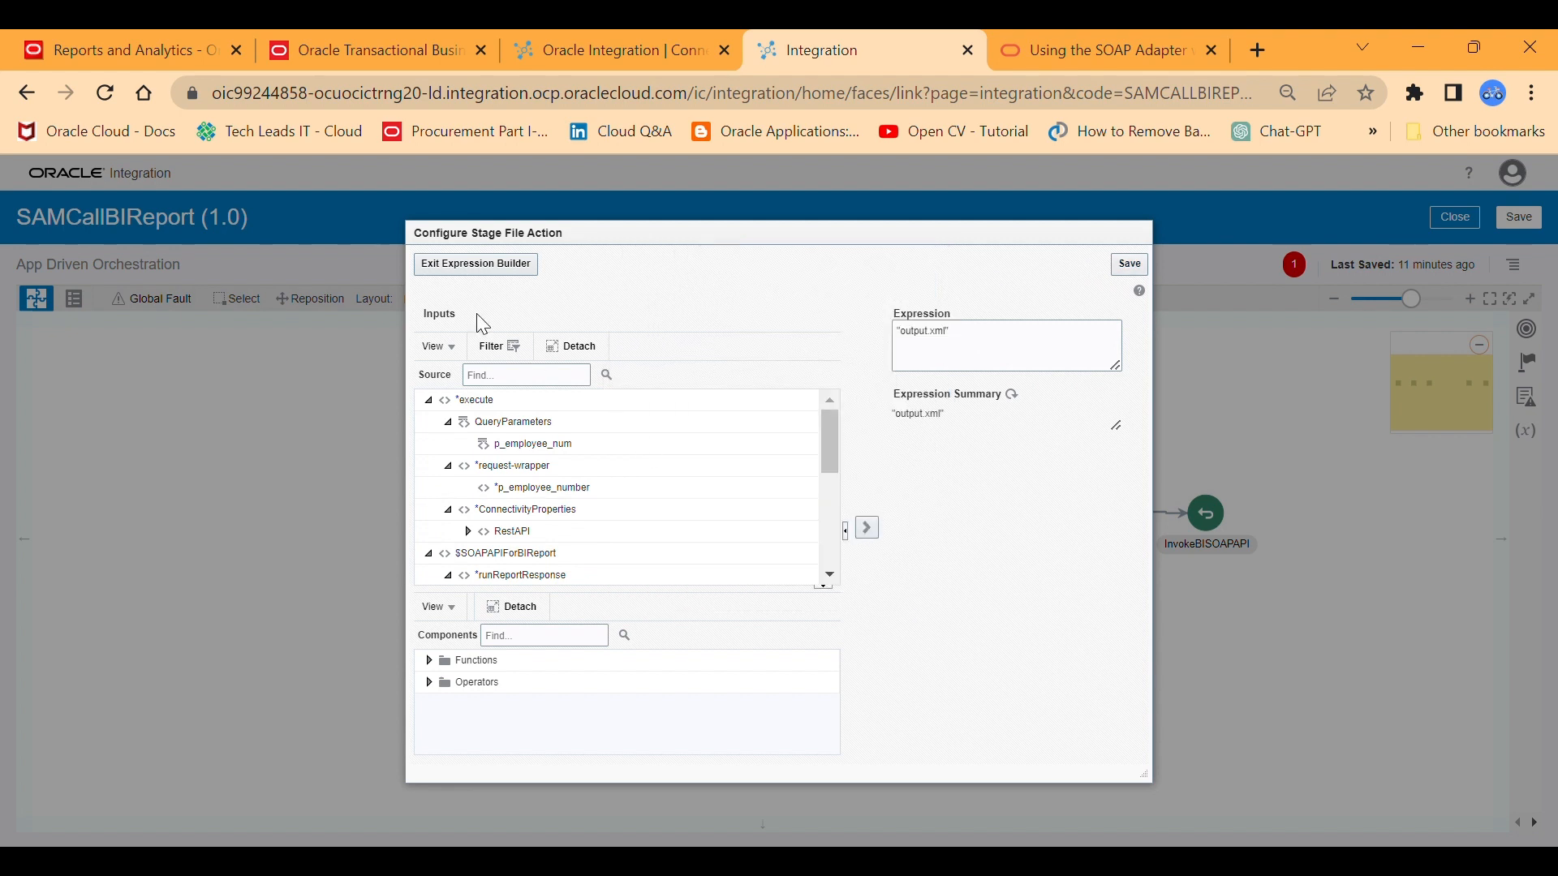
{"action": "left_click", "coordinate": [458, 273]}
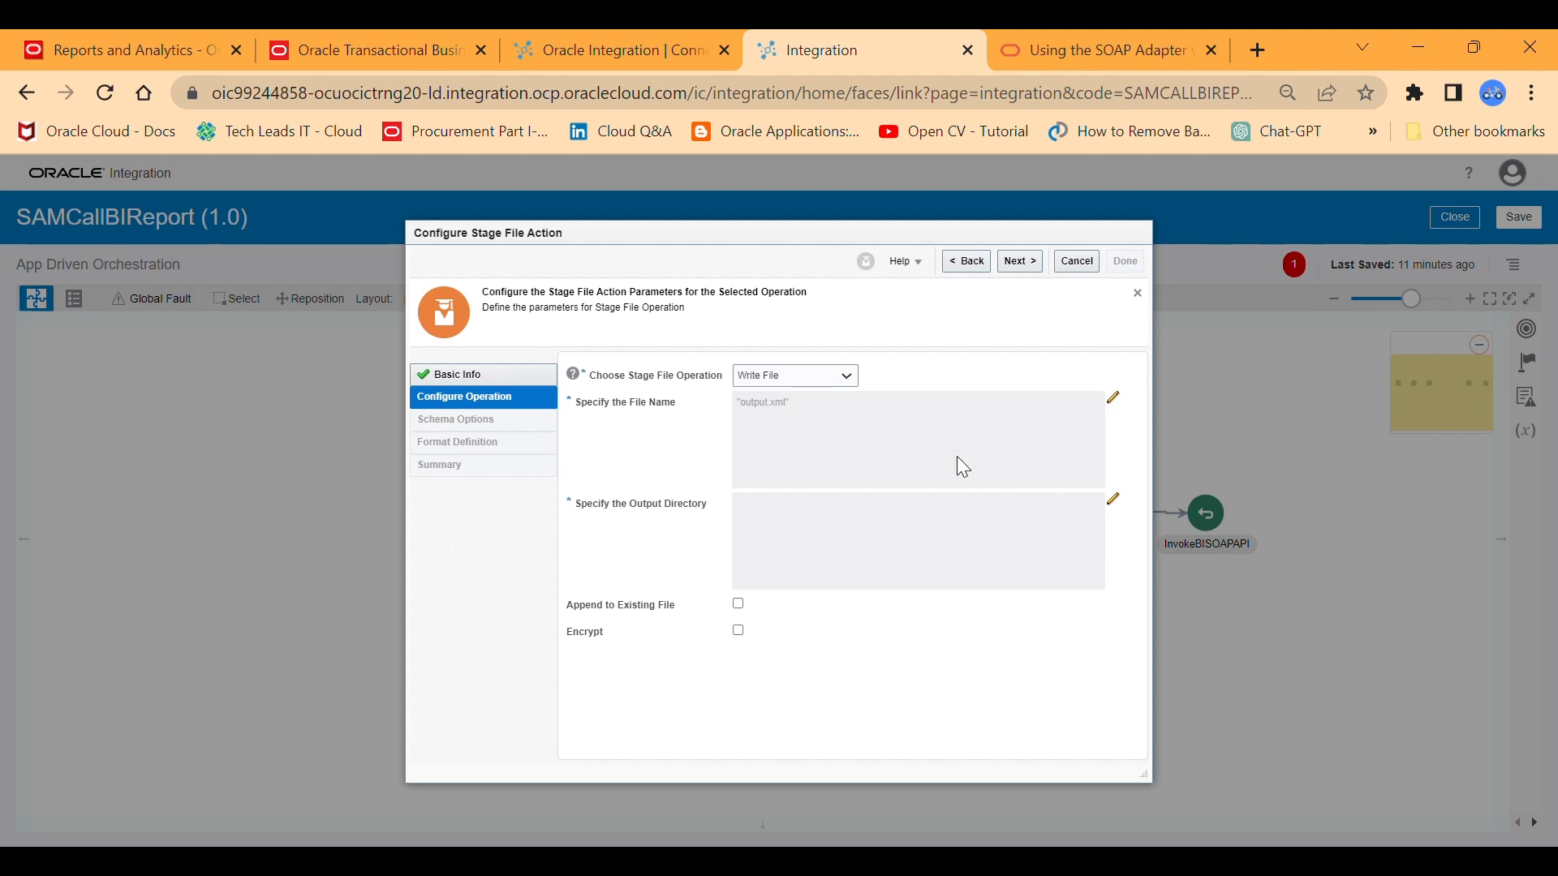
Save the output directory expression as "outputdir" and proceed to the schema options.
{"action": "left_click", "coordinate": [1113, 501]}
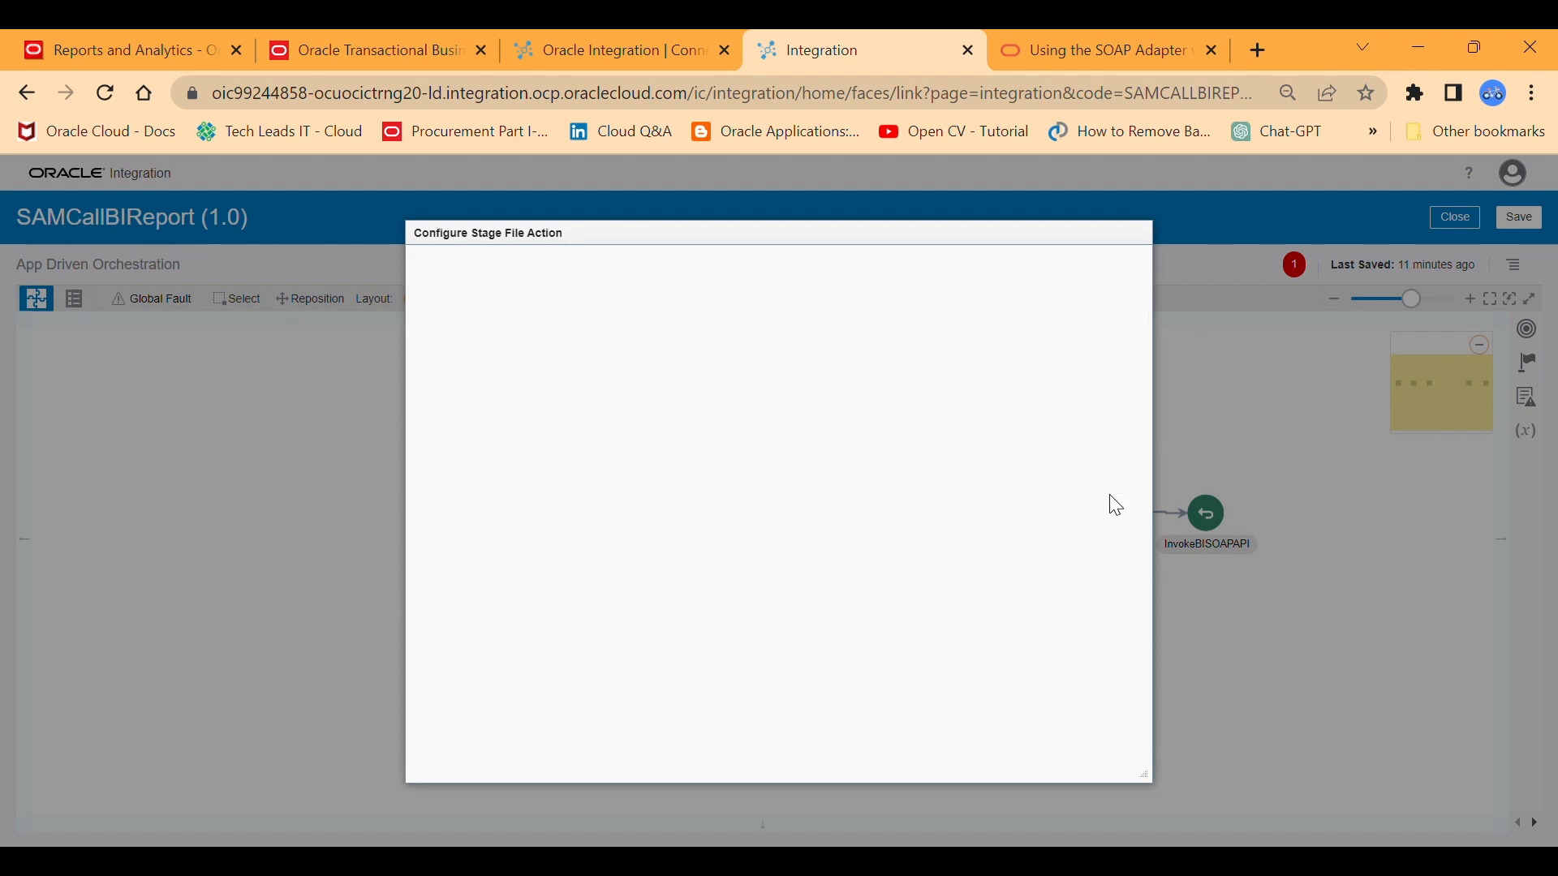
{"action": "left_click", "coordinate": [983, 360]}
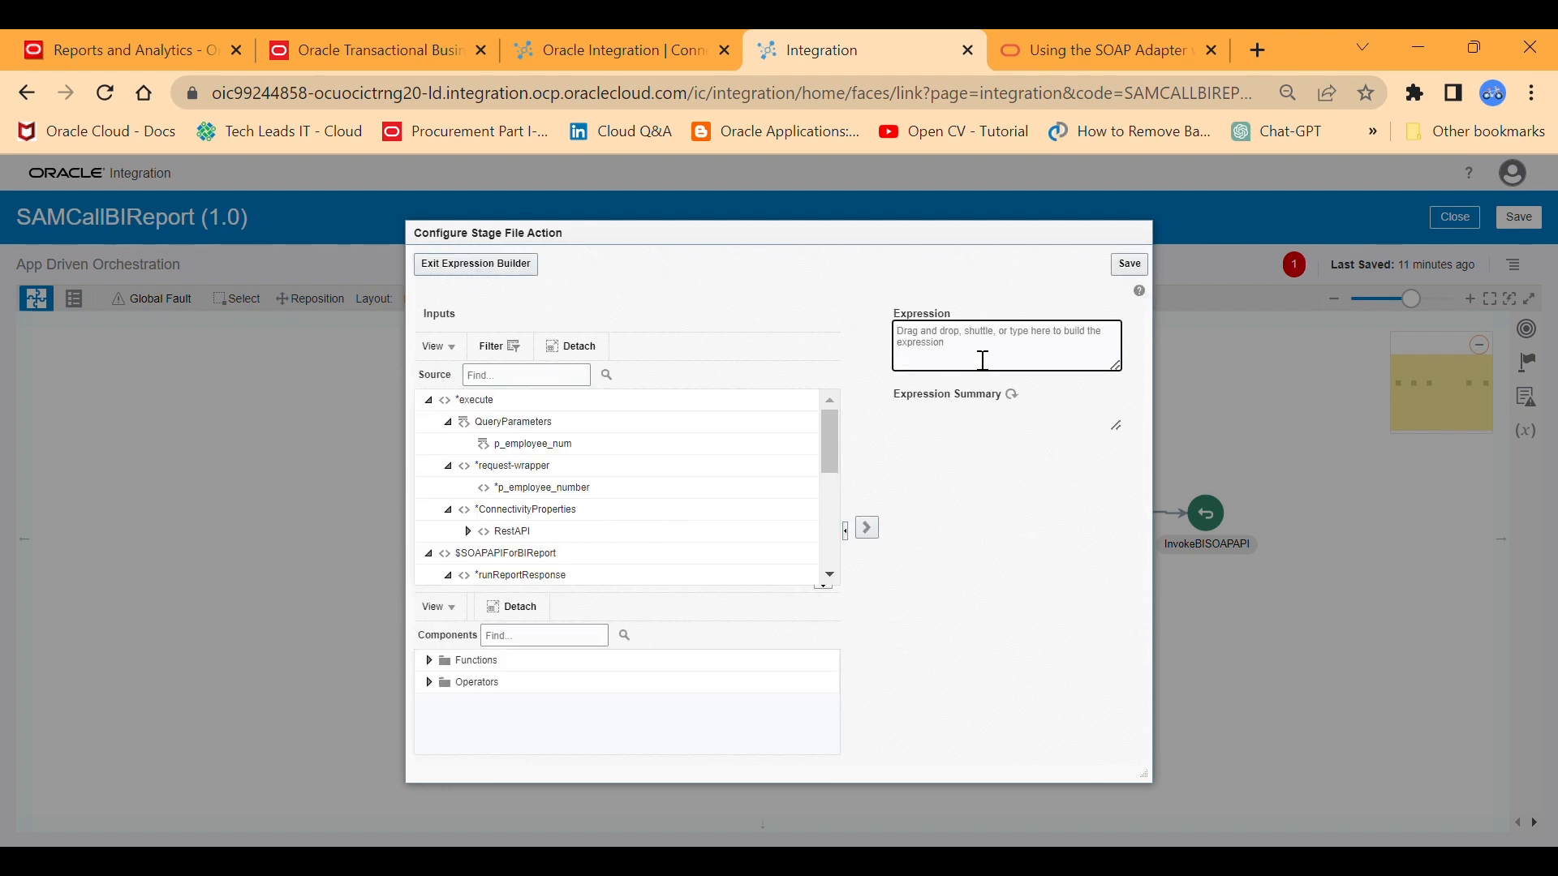
{"action": "type", "text": "'"}
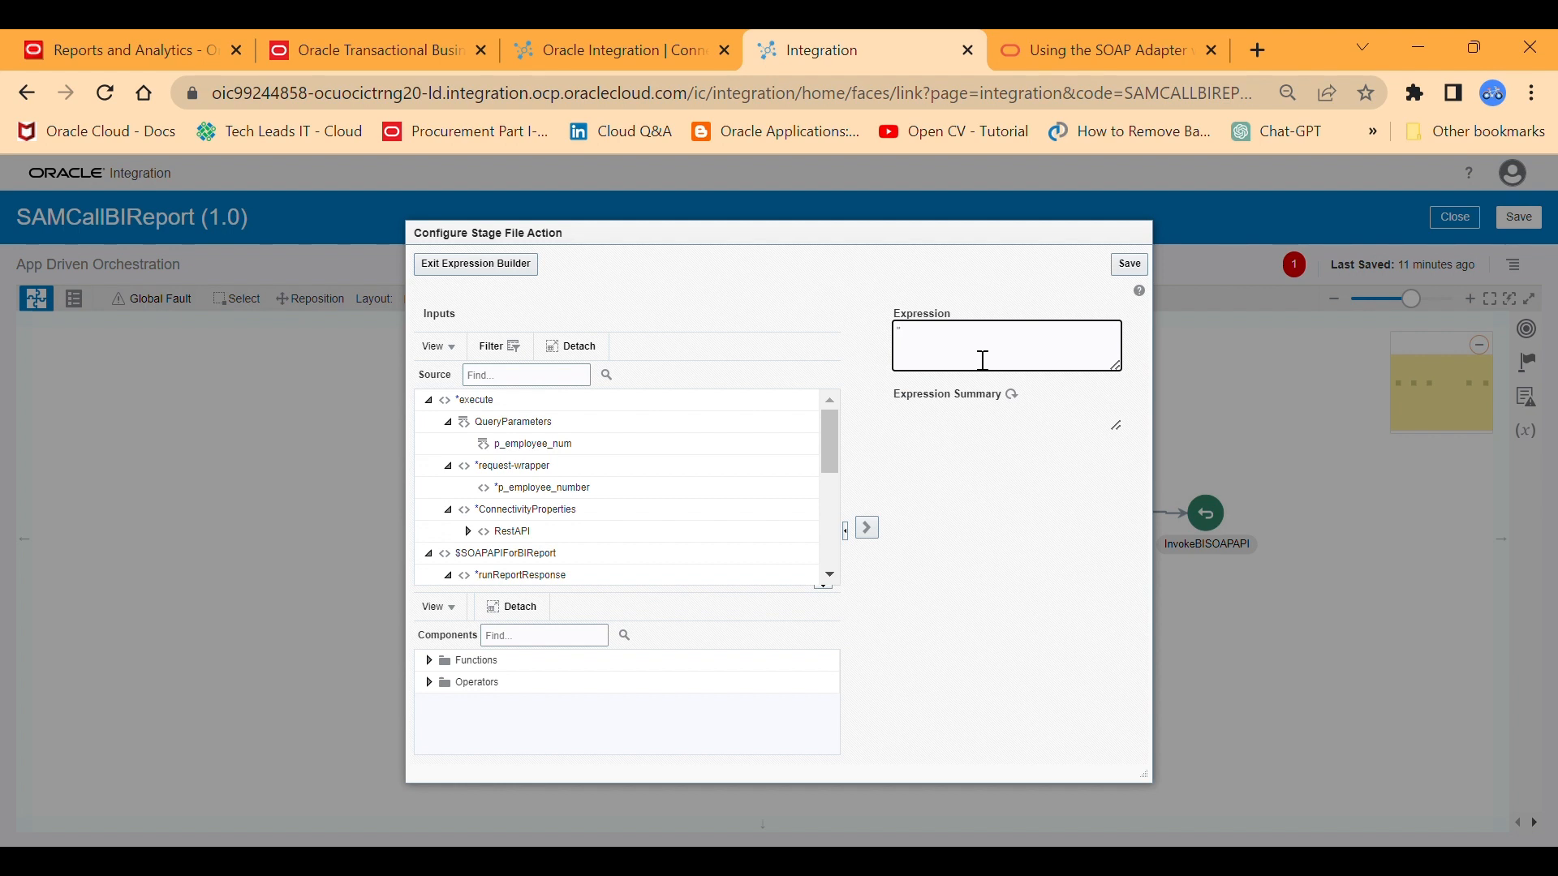
{"action": "type", "text": "O"}
{"action": "key", "text": "BackSpace"}
{"action": "type", "text": "outputdir"}
{"action": "left_click", "coordinate": [1129, 264]}
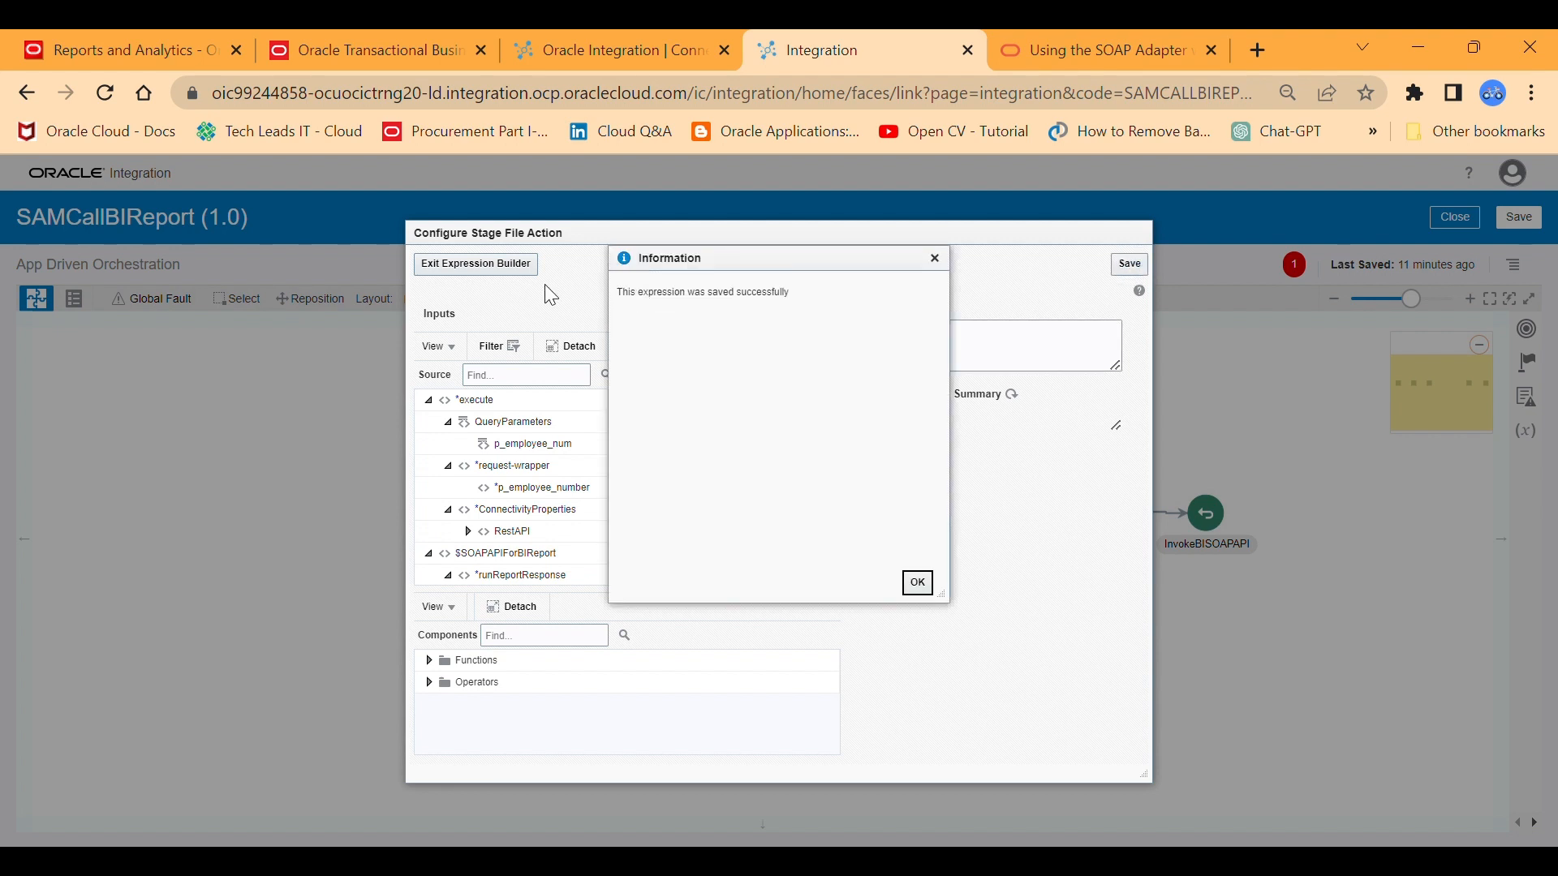
{"action": "left_click", "coordinate": [919, 584]}
{"action": "left_click", "coordinate": [479, 268]}
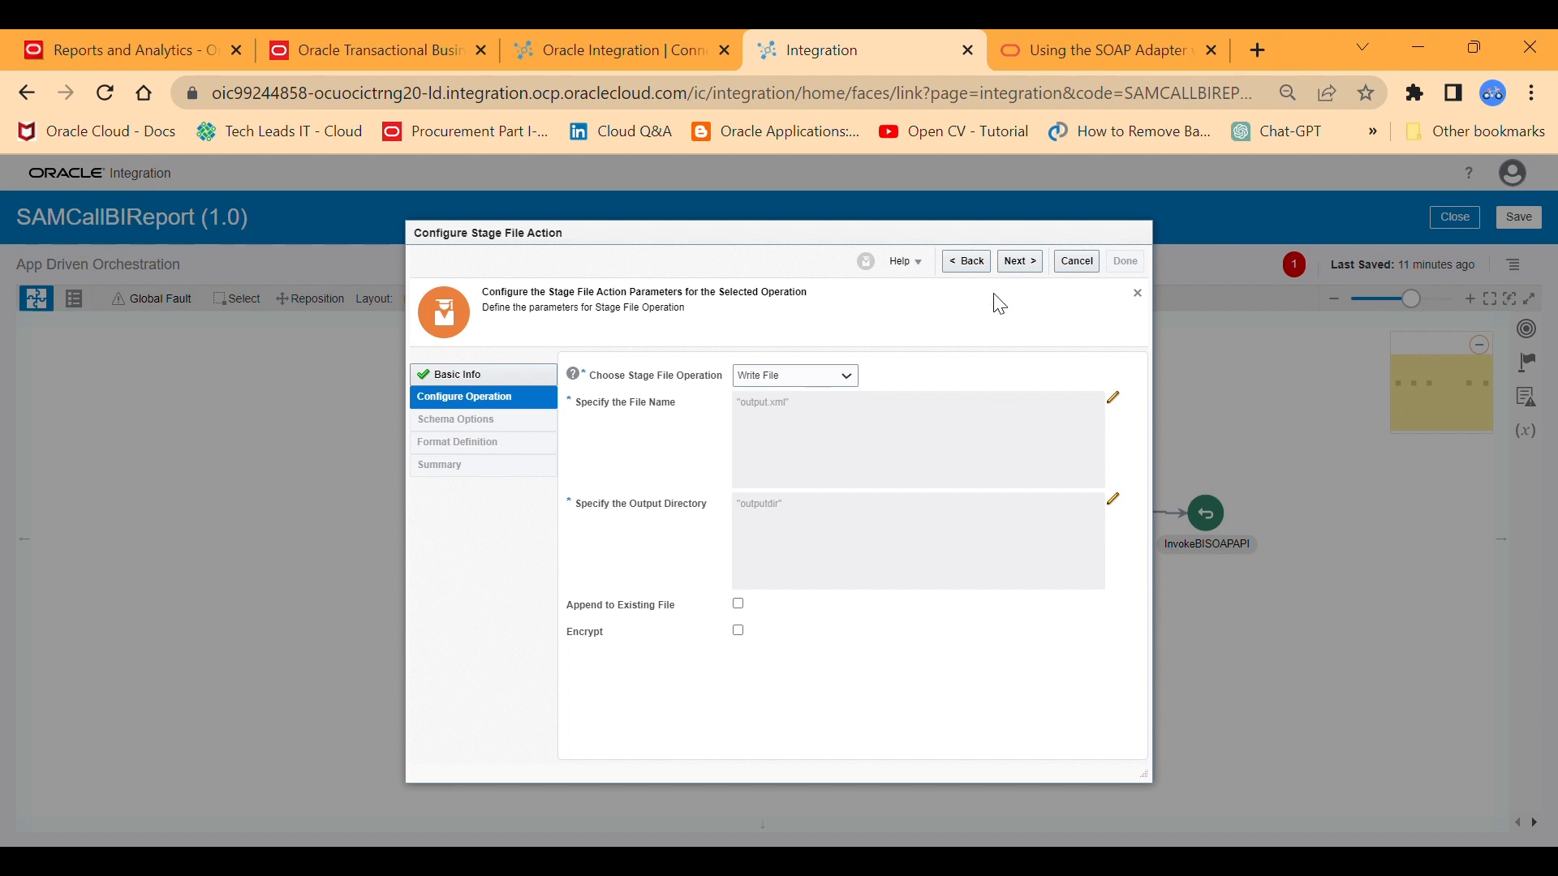
{"action": "left_click", "coordinate": [1014, 261]}
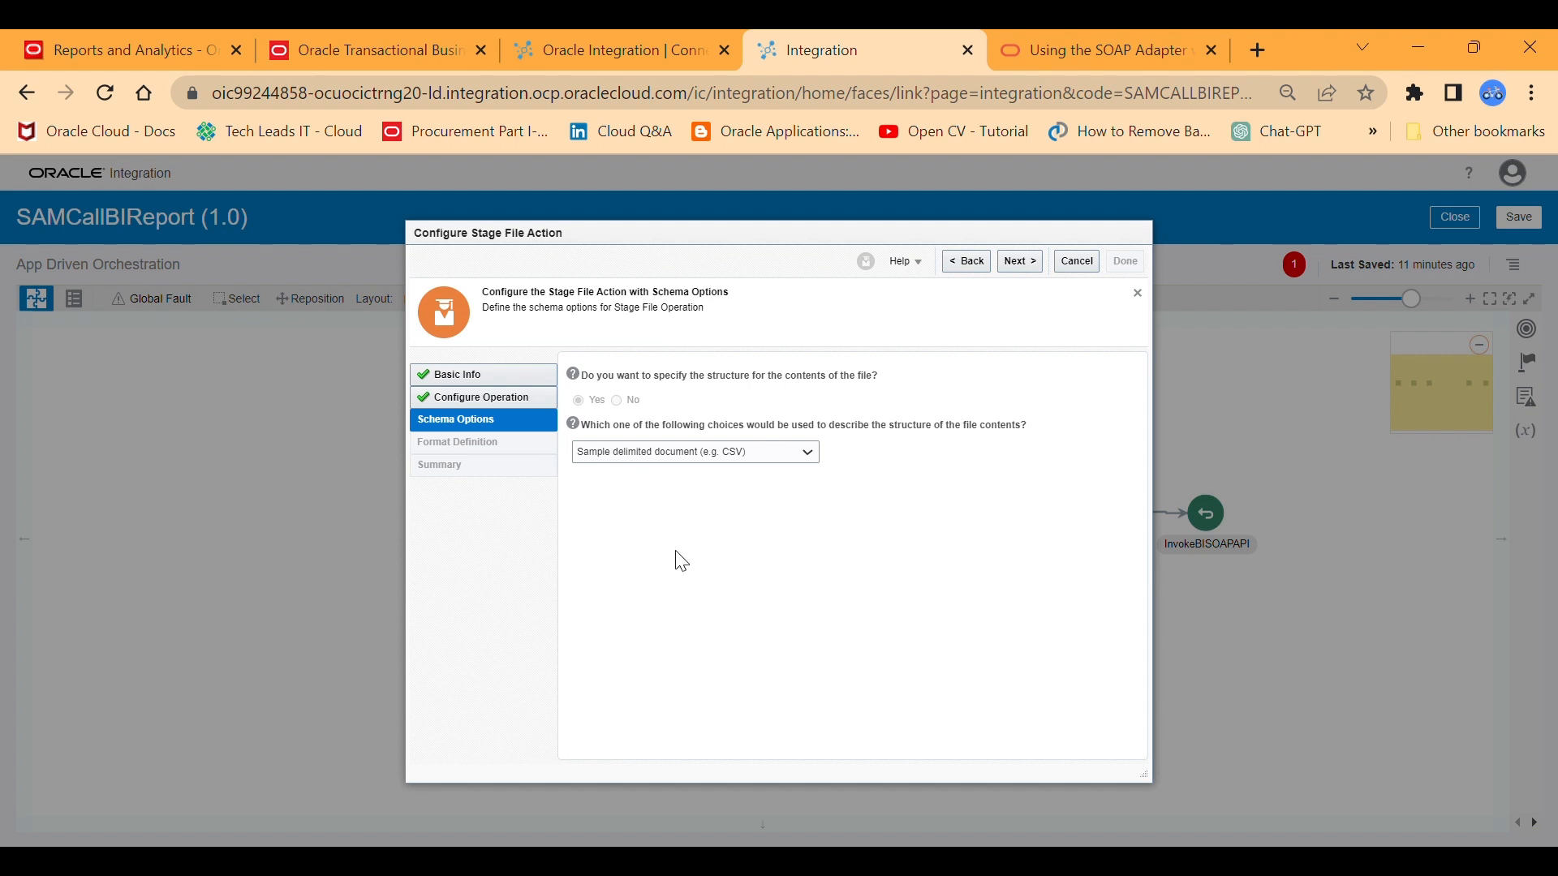
Describe the file structure with an XML schema (XSD) document, upload Outputxsd.xml with element DATA_DS, and finish the stage file configuration.
{"action": "left_click", "coordinate": [787, 453]}
{"action": "left_click", "coordinate": [718, 481]}
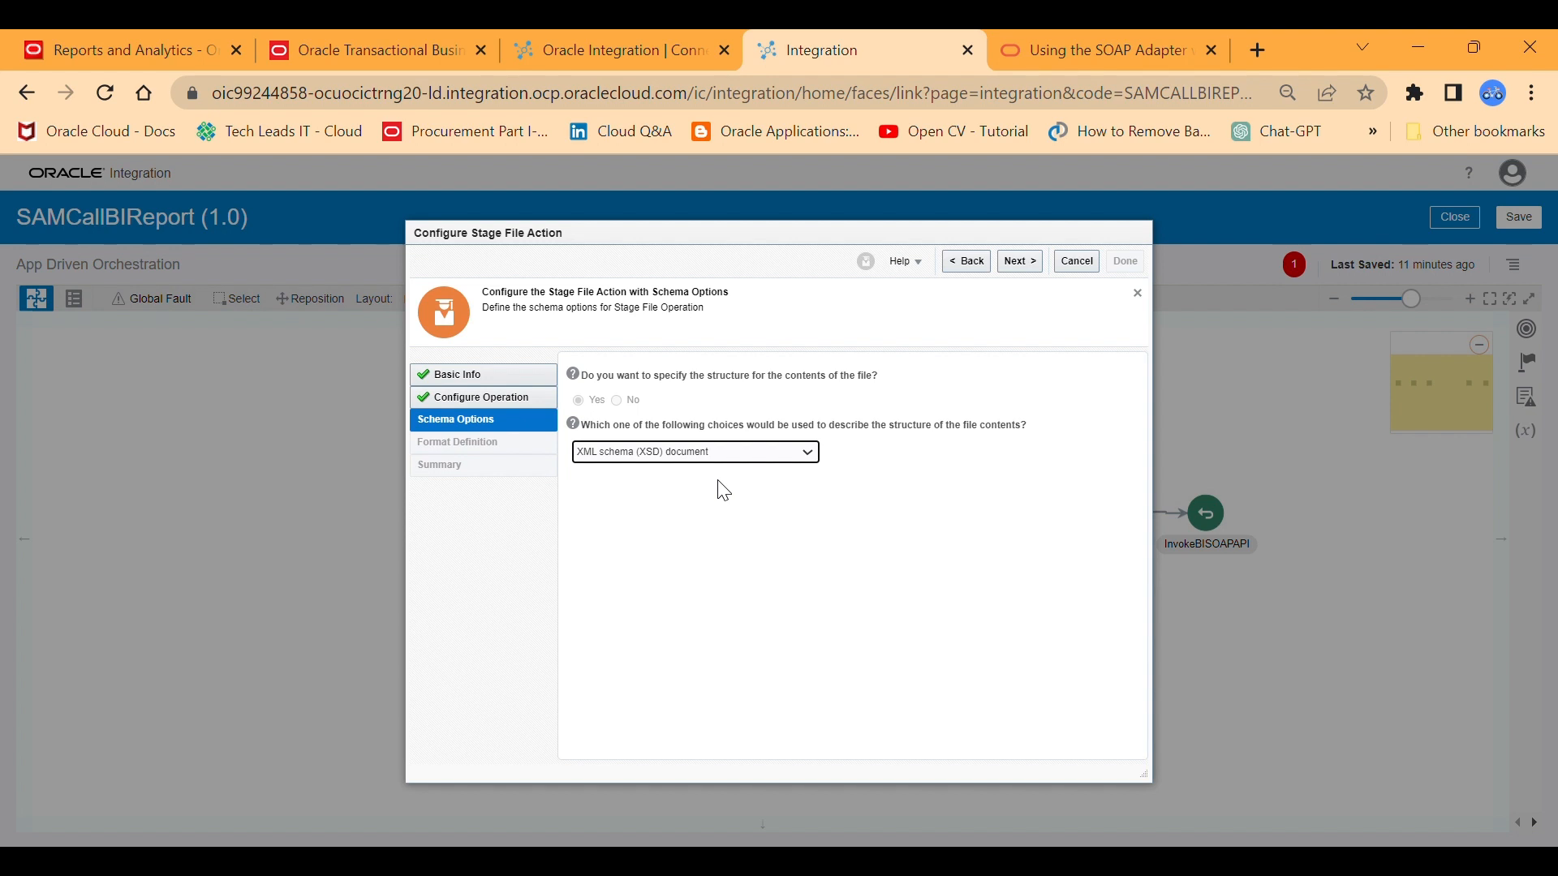
{"action": "left_click", "coordinate": [1019, 261]}
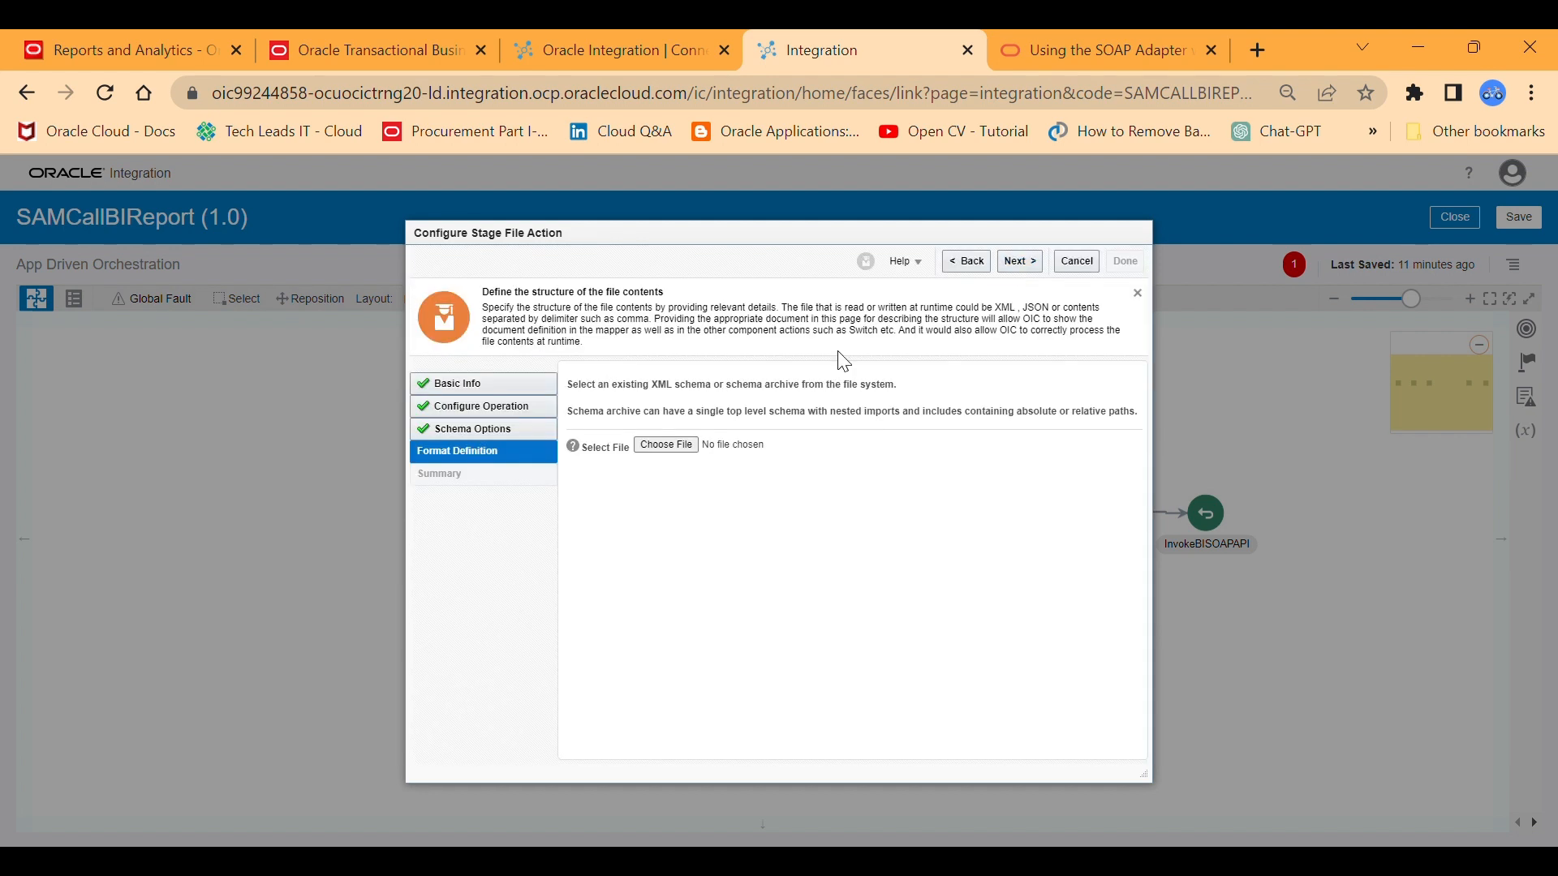
{"action": "left_click", "coordinate": [664, 447]}
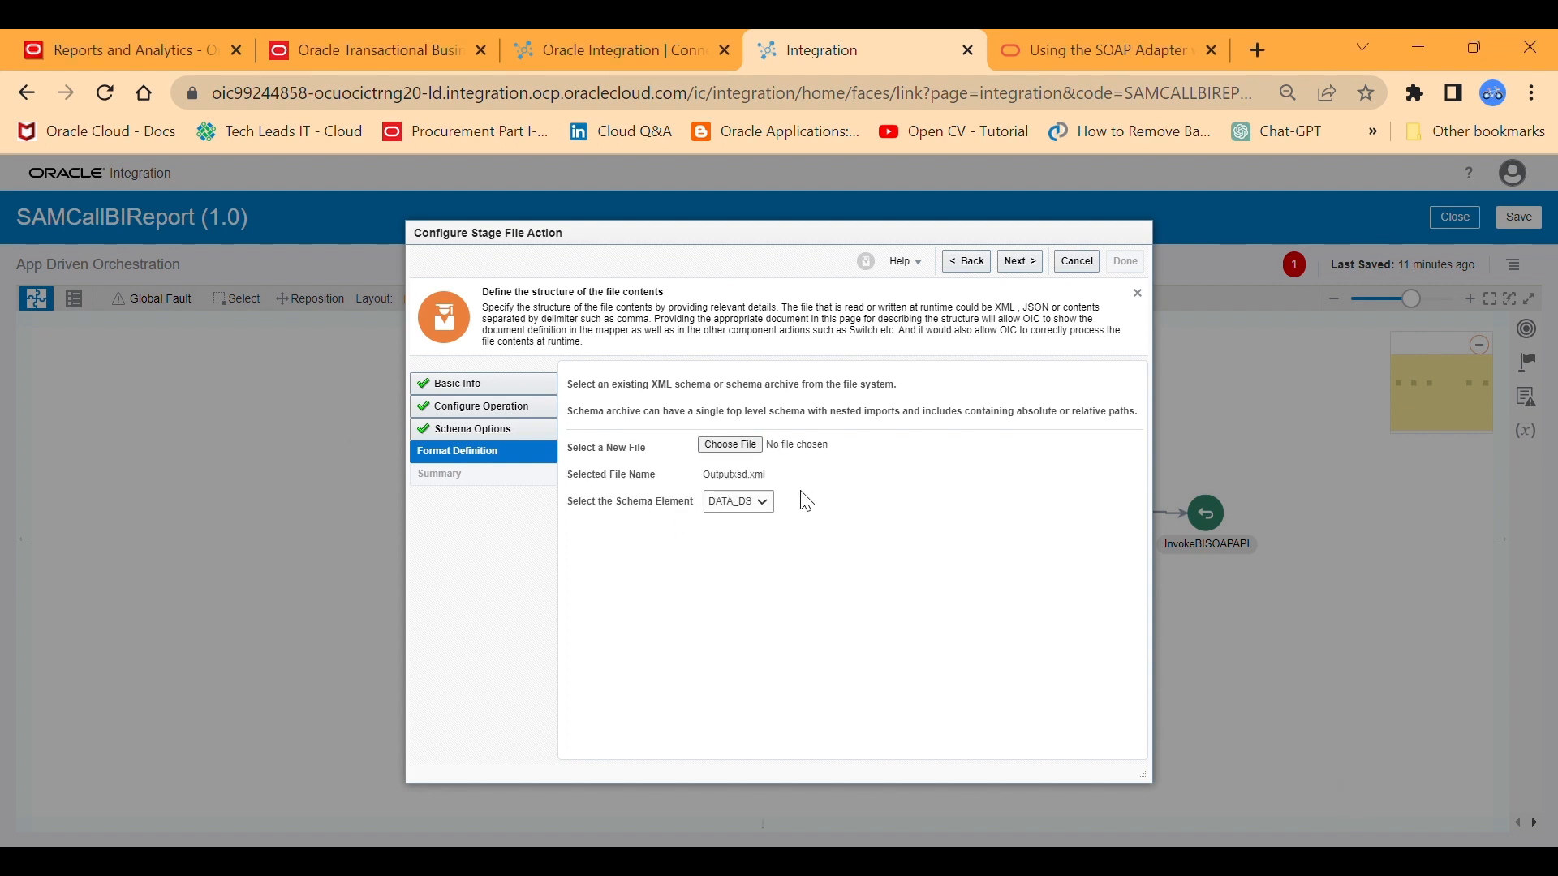
{"action": "left_click", "coordinate": [1021, 261]}
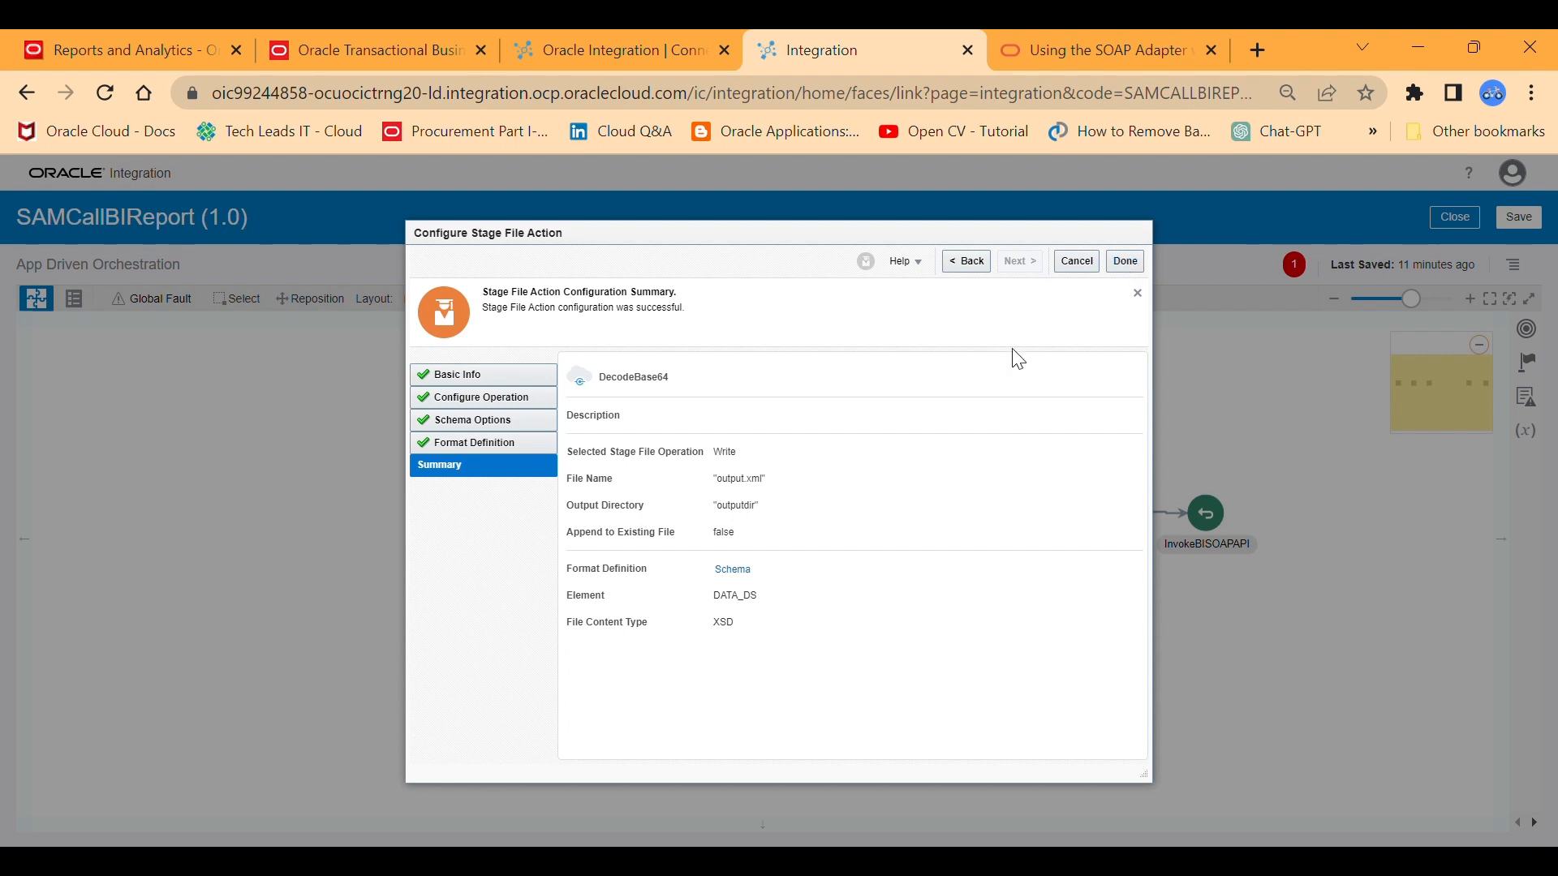
{"action": "left_click", "coordinate": [1126, 261]}
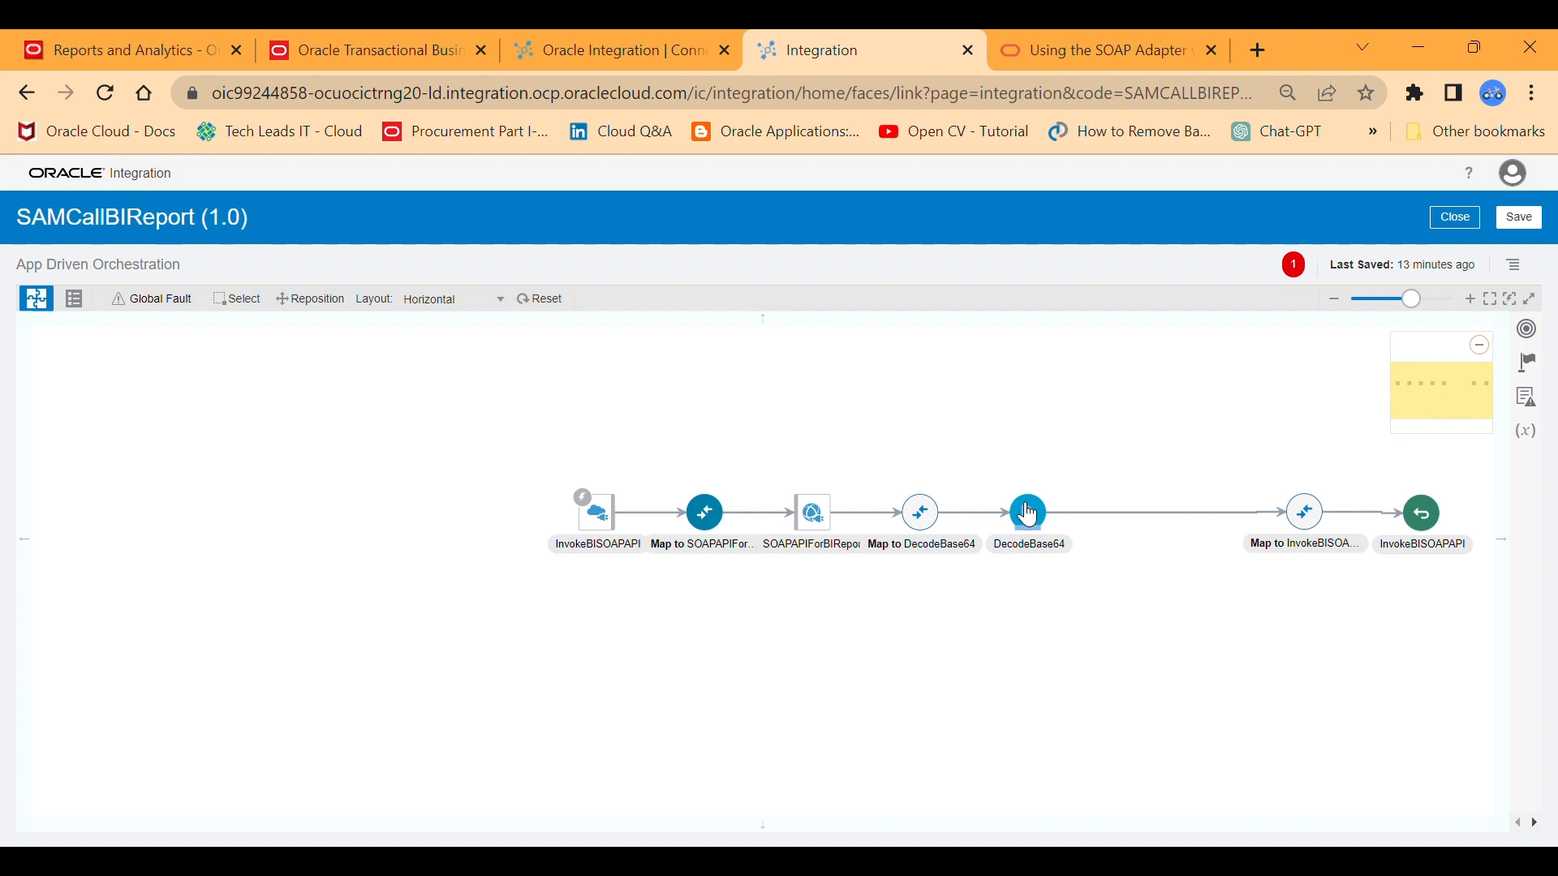
Check the source and target structure of the Map to DecodeBase64 mapping, and return to the integration flow.
{"action": "left_click", "coordinate": [923, 514]}
{"action": "left_click", "coordinate": [961, 499]}
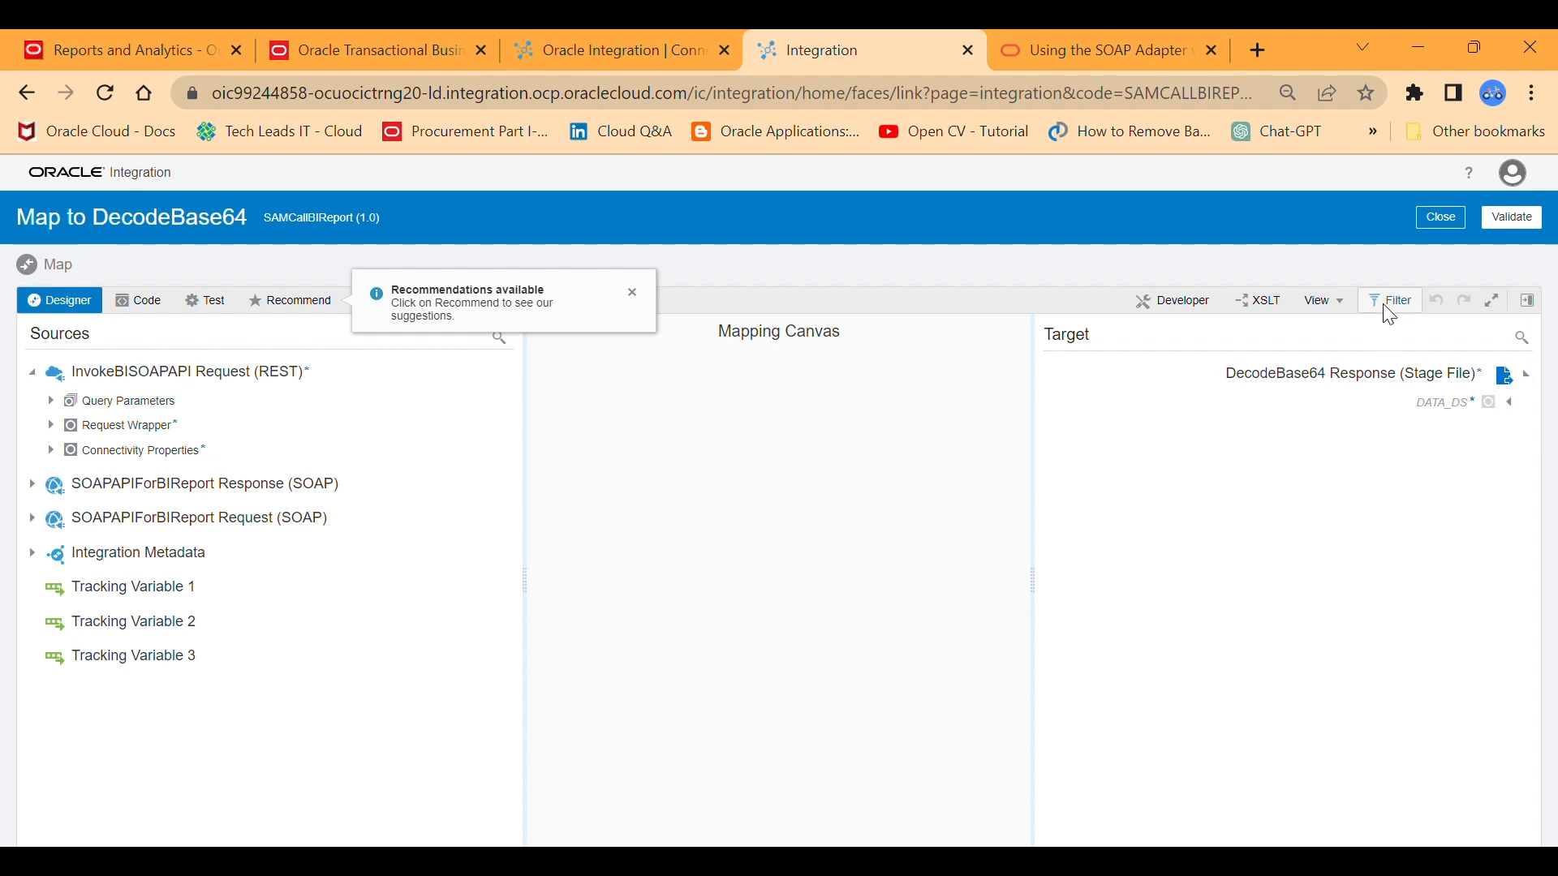
{"action": "left_click", "coordinate": [1442, 219]}
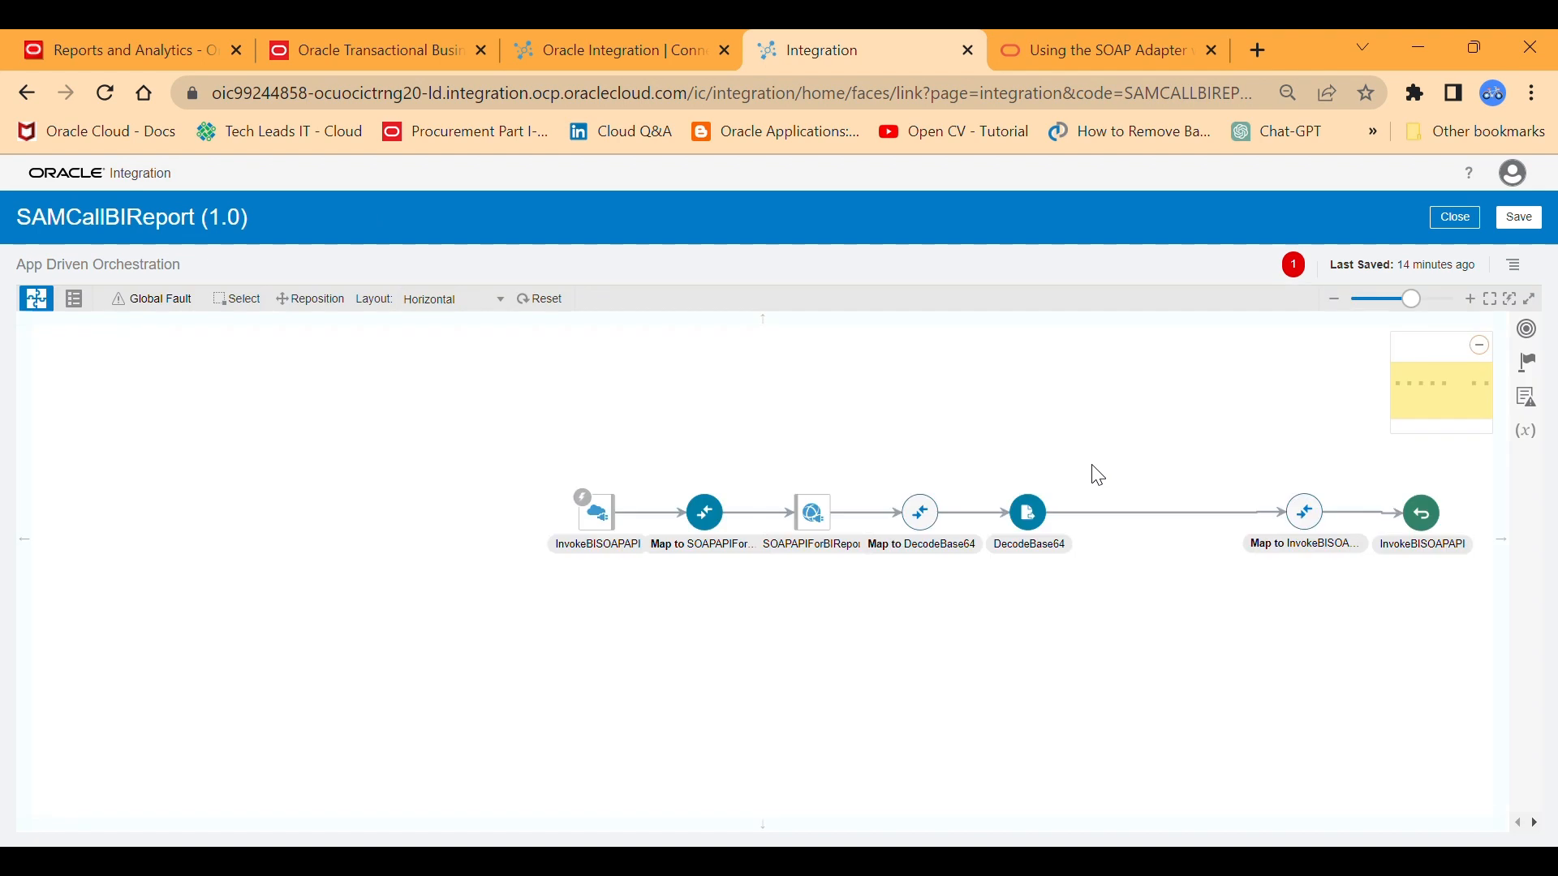
Edit the DecodeBase64 action to use the schema file opaqueSchema.xml with element opaqueElement, and update its configuration.
{"action": "left_click", "coordinate": [1030, 524]}
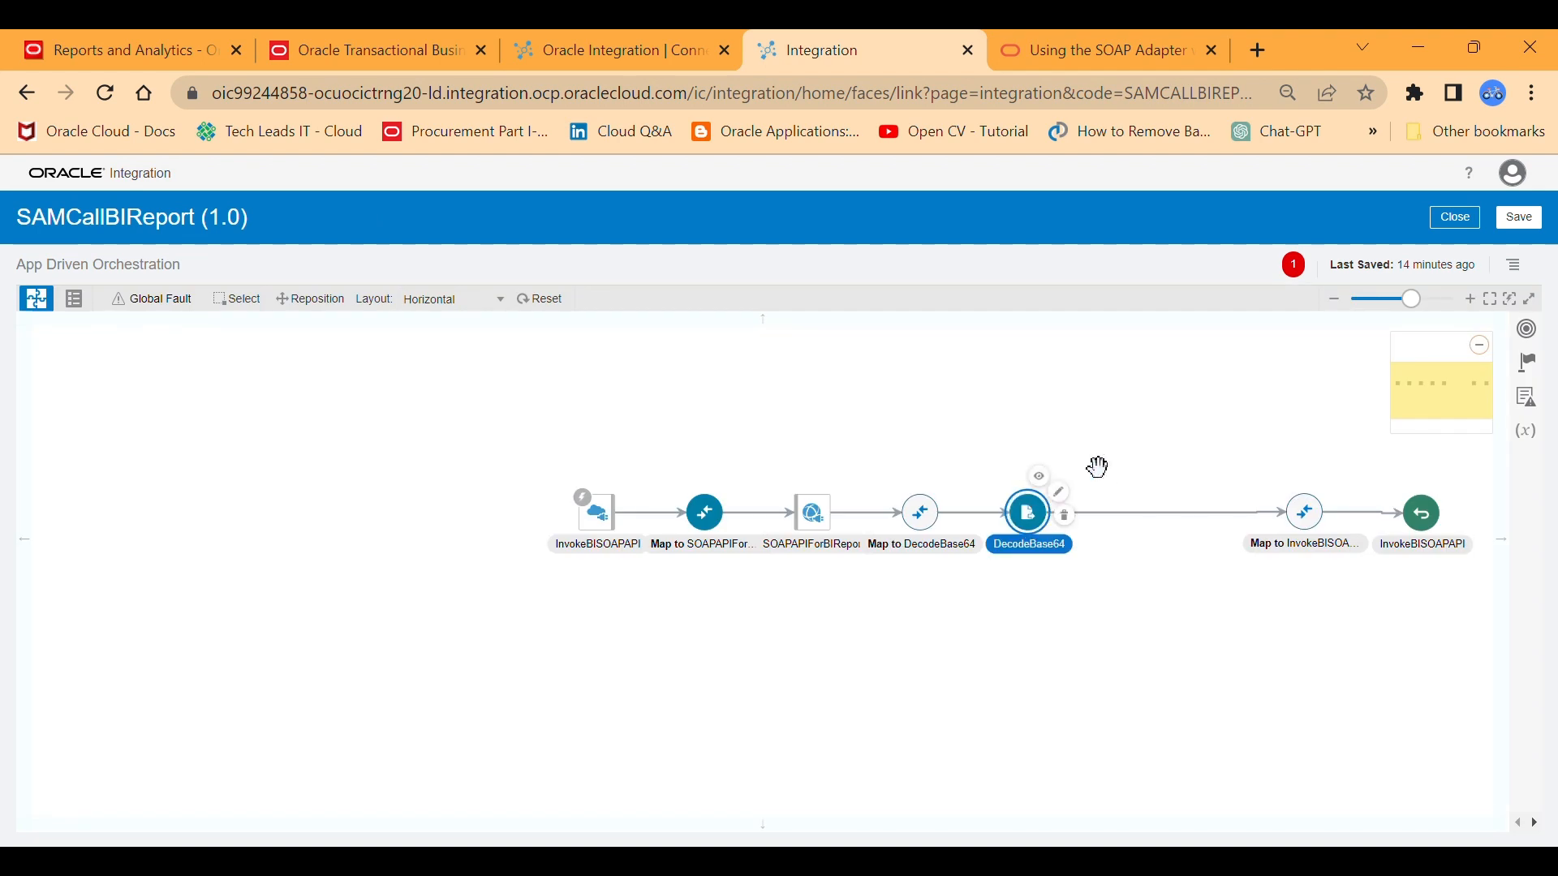
{"action": "left_click", "coordinate": [1064, 496]}
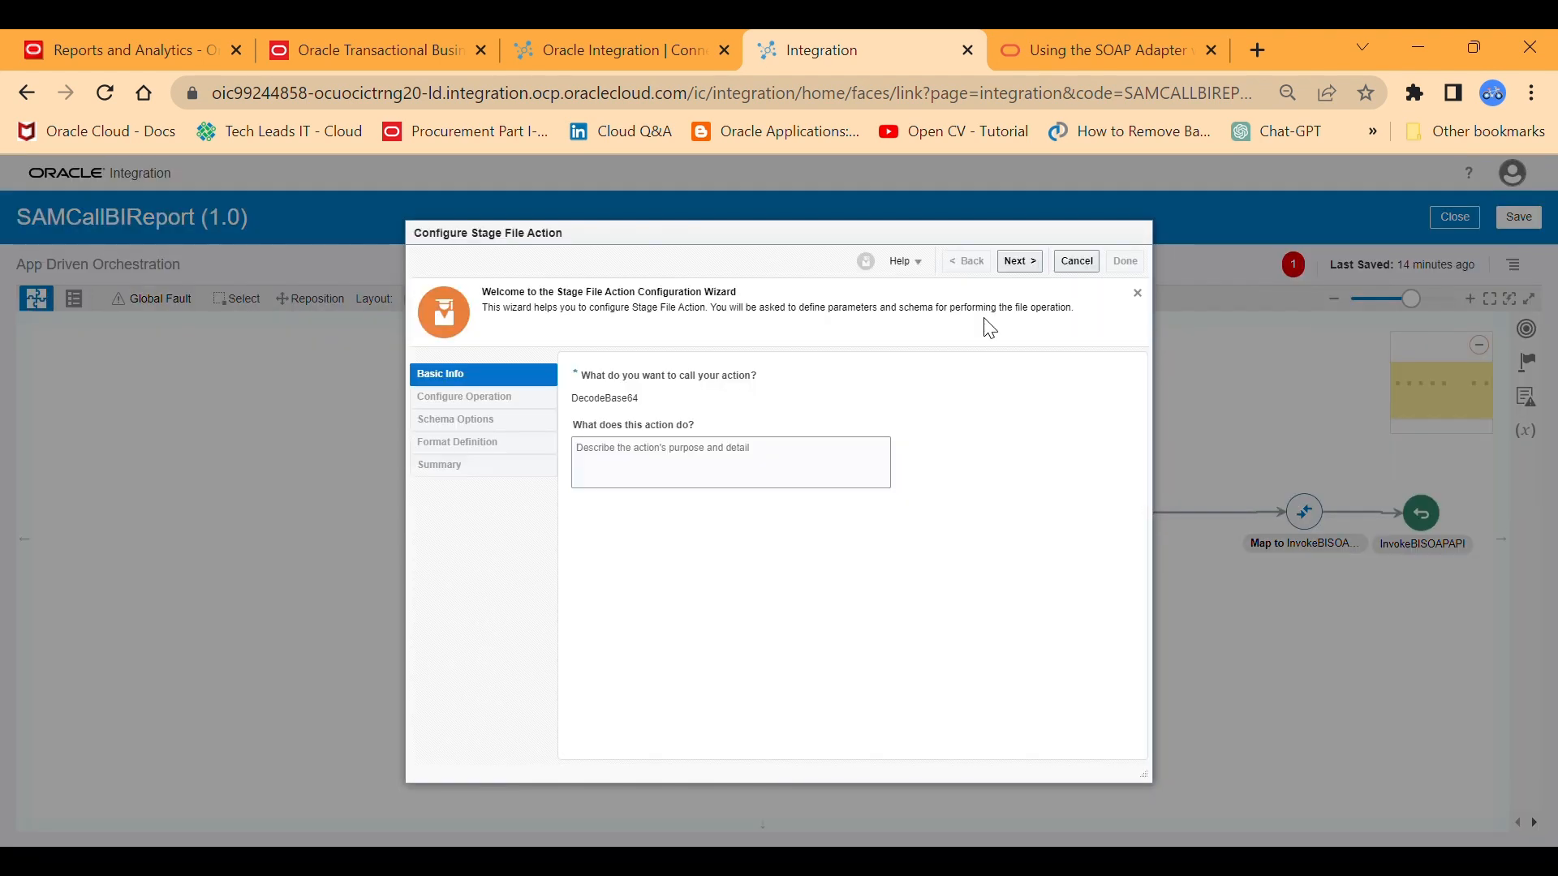
{"action": "left_click", "coordinate": [1016, 268]}
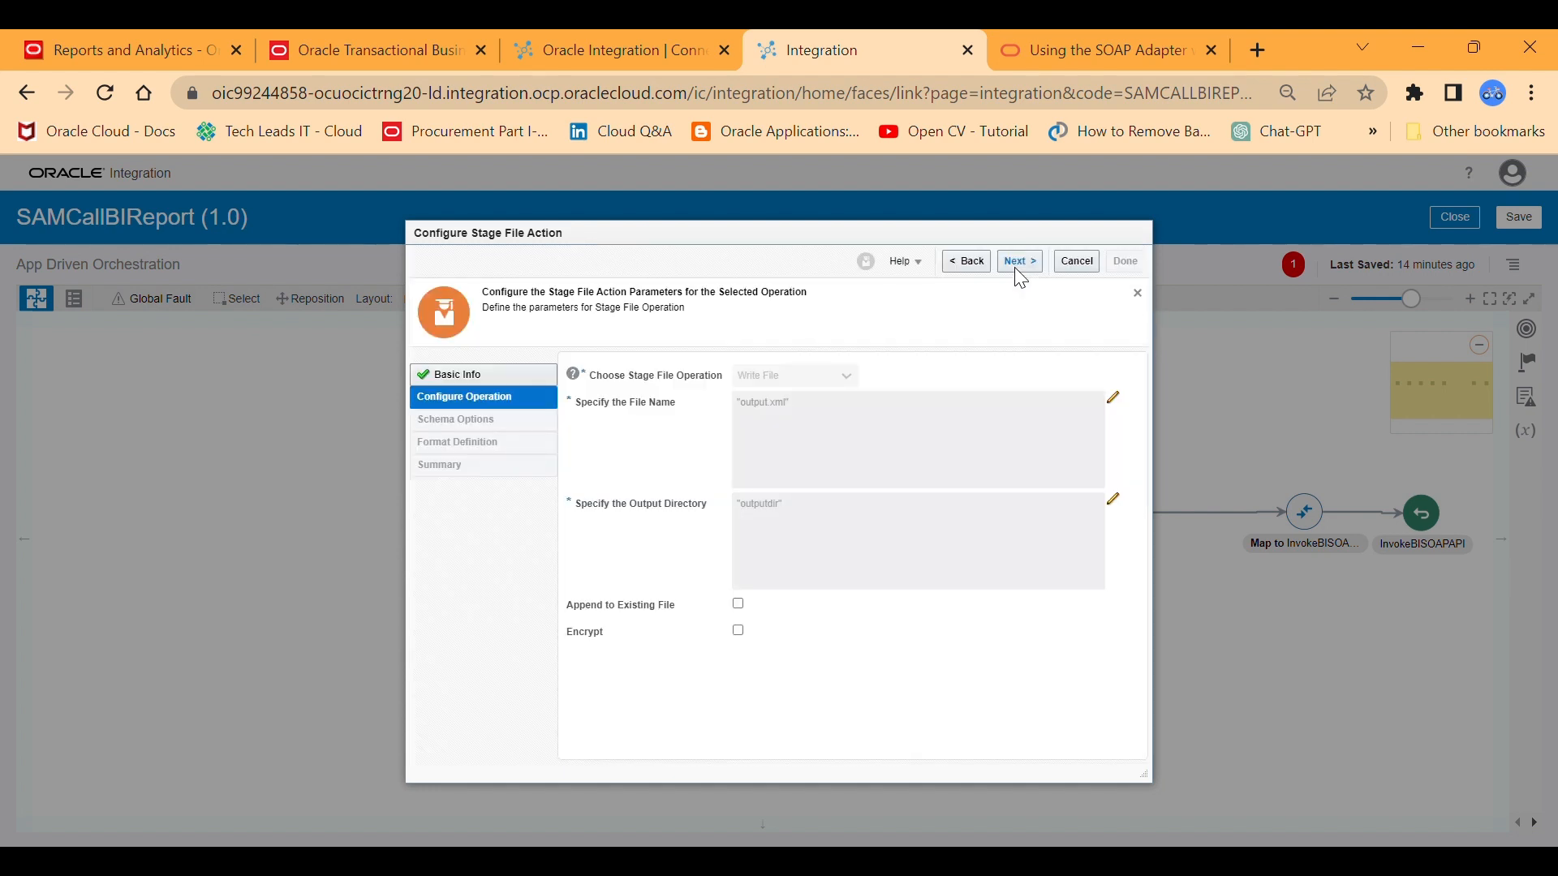
{"action": "left_click", "coordinate": [1015, 261]}
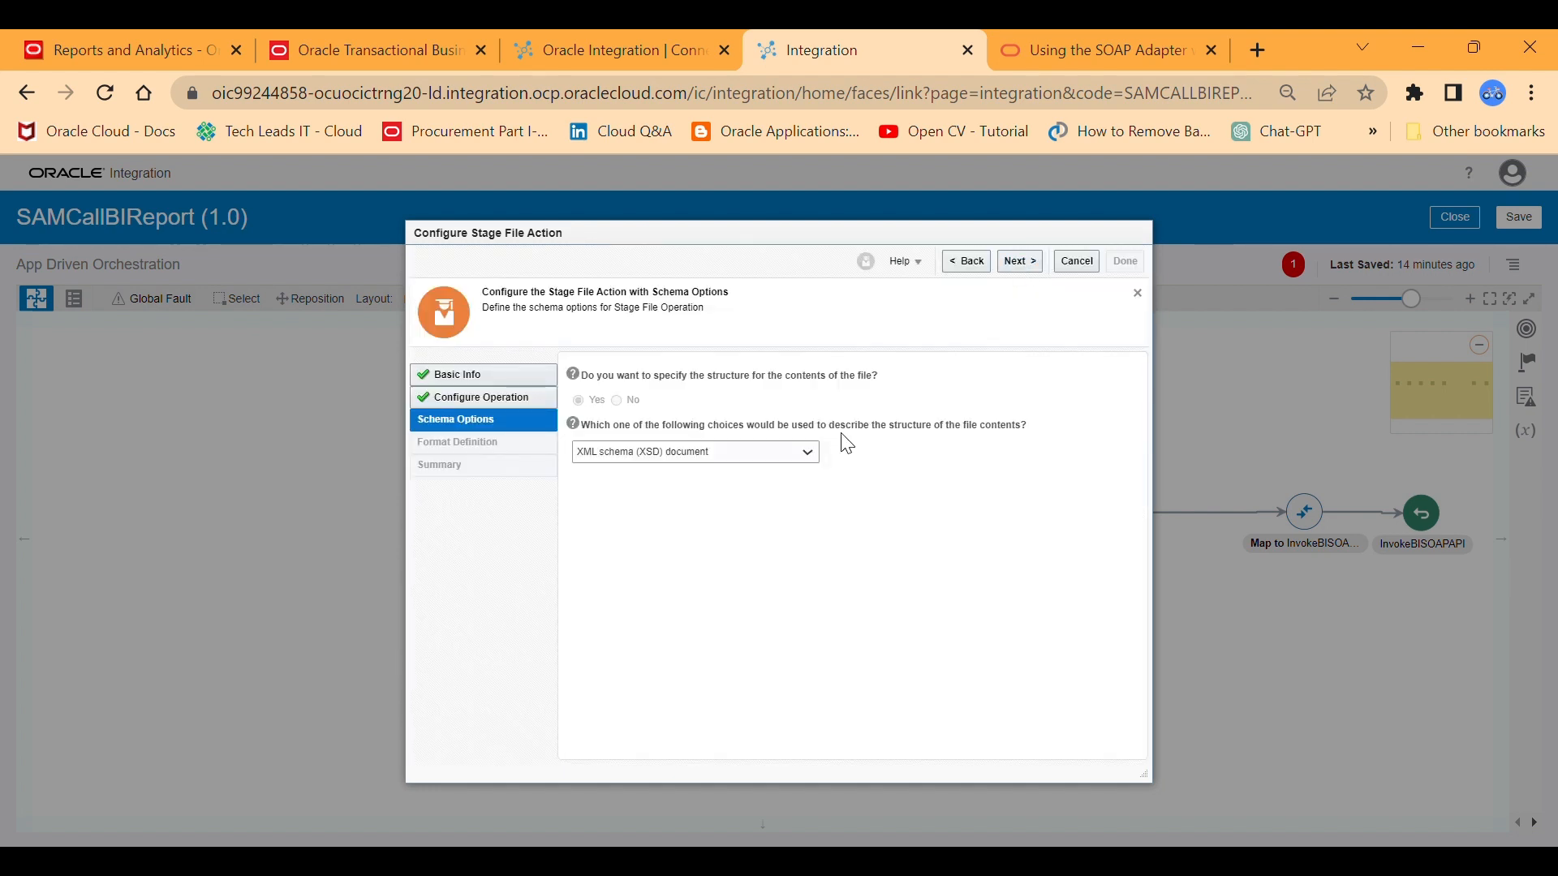
{"action": "left_click", "coordinate": [1018, 261]}
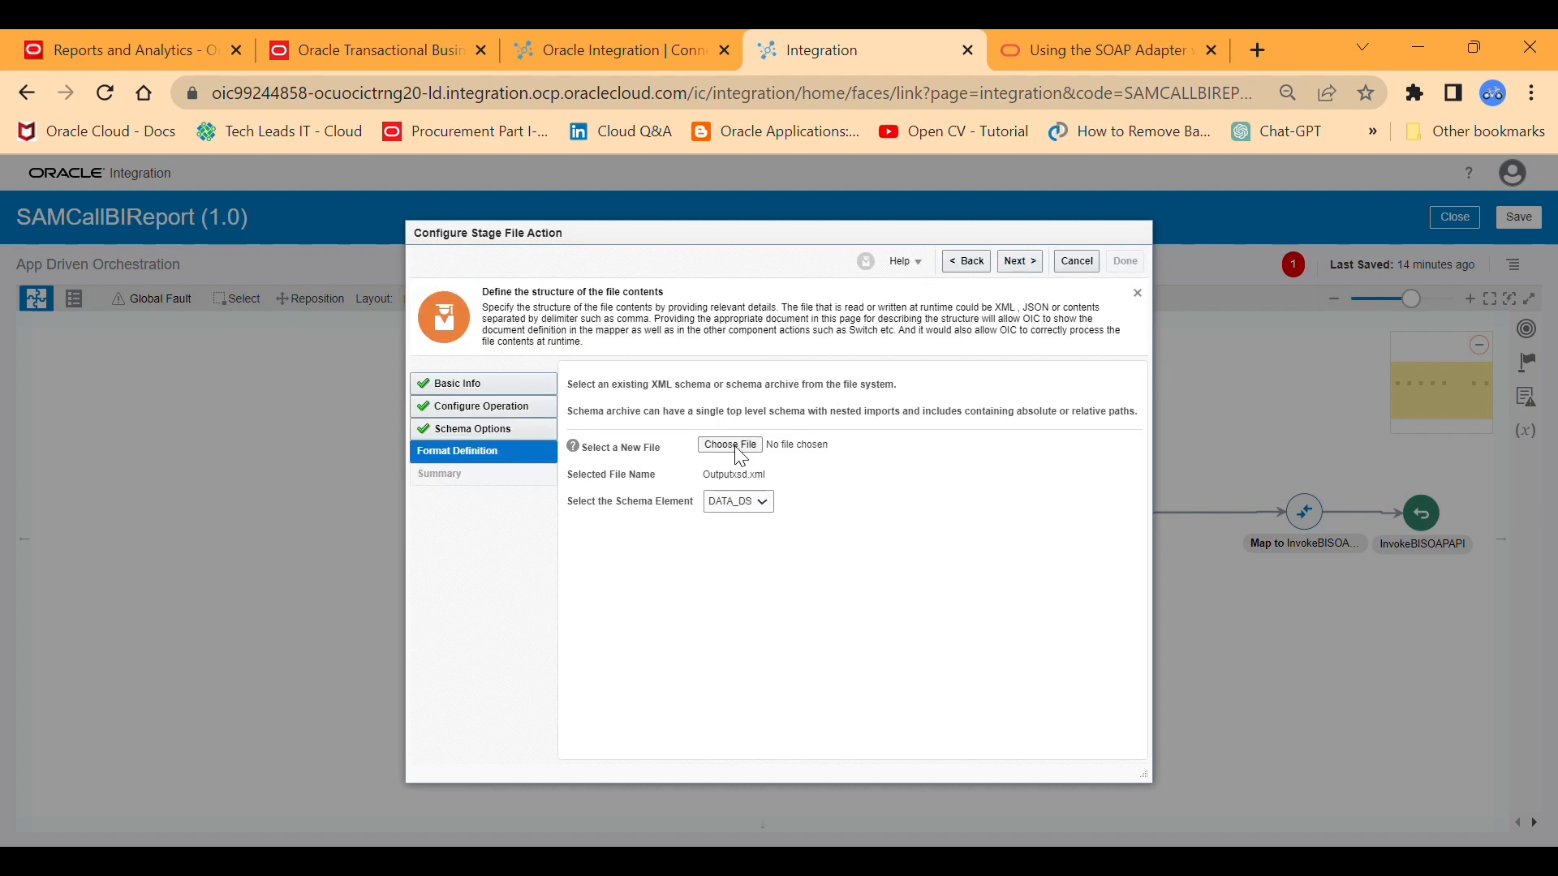
{"action": "left_click", "coordinate": [735, 450]}
{"action": "left_click", "coordinate": [1333, 804]}
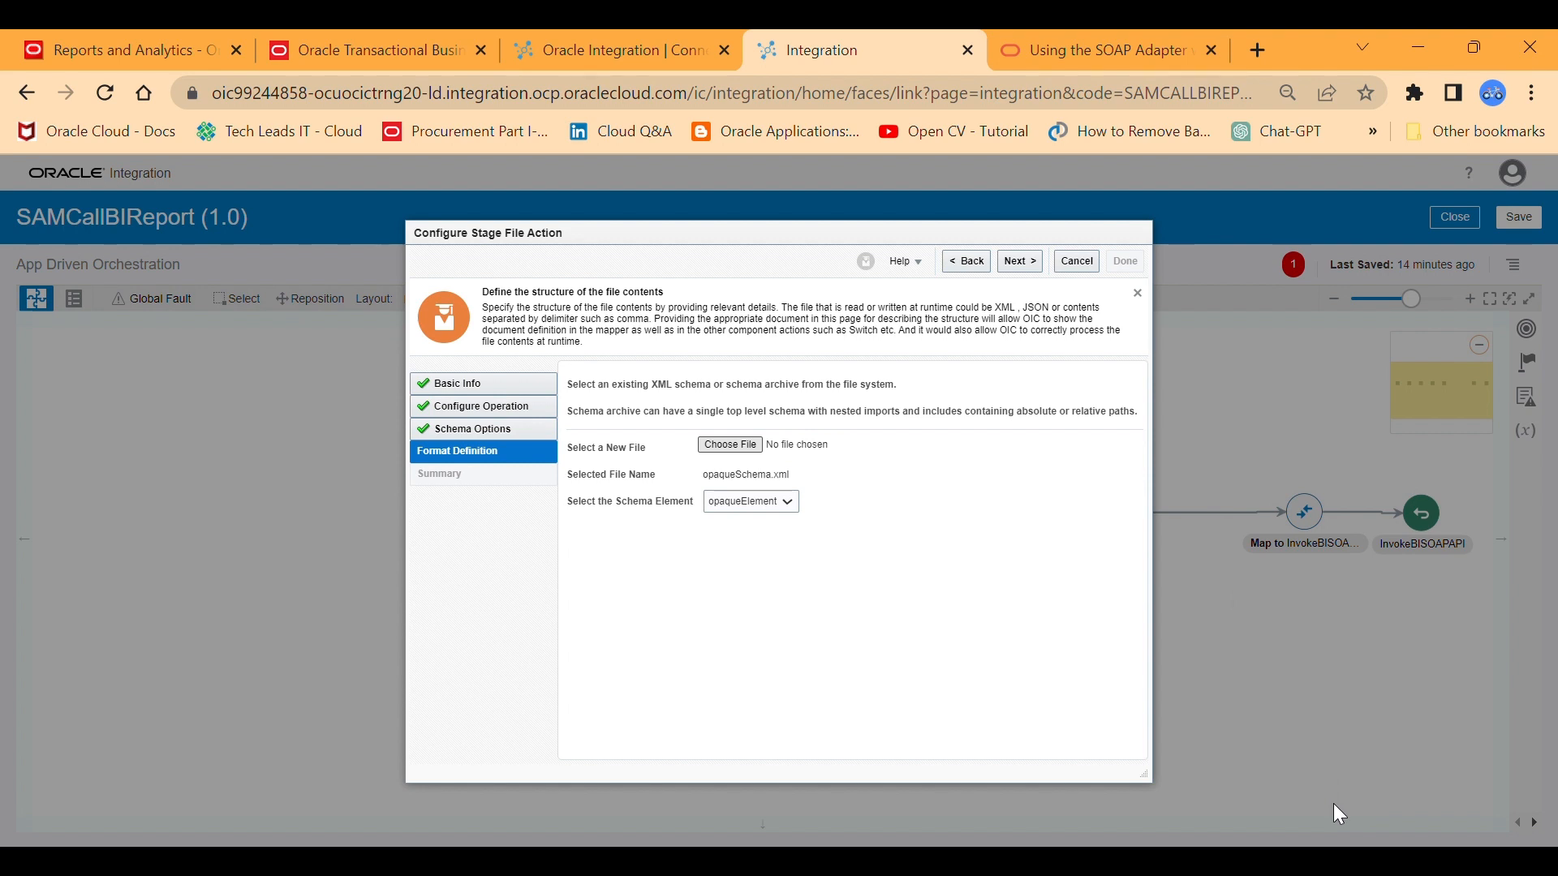
{"action": "left_click", "coordinate": [1014, 262]}
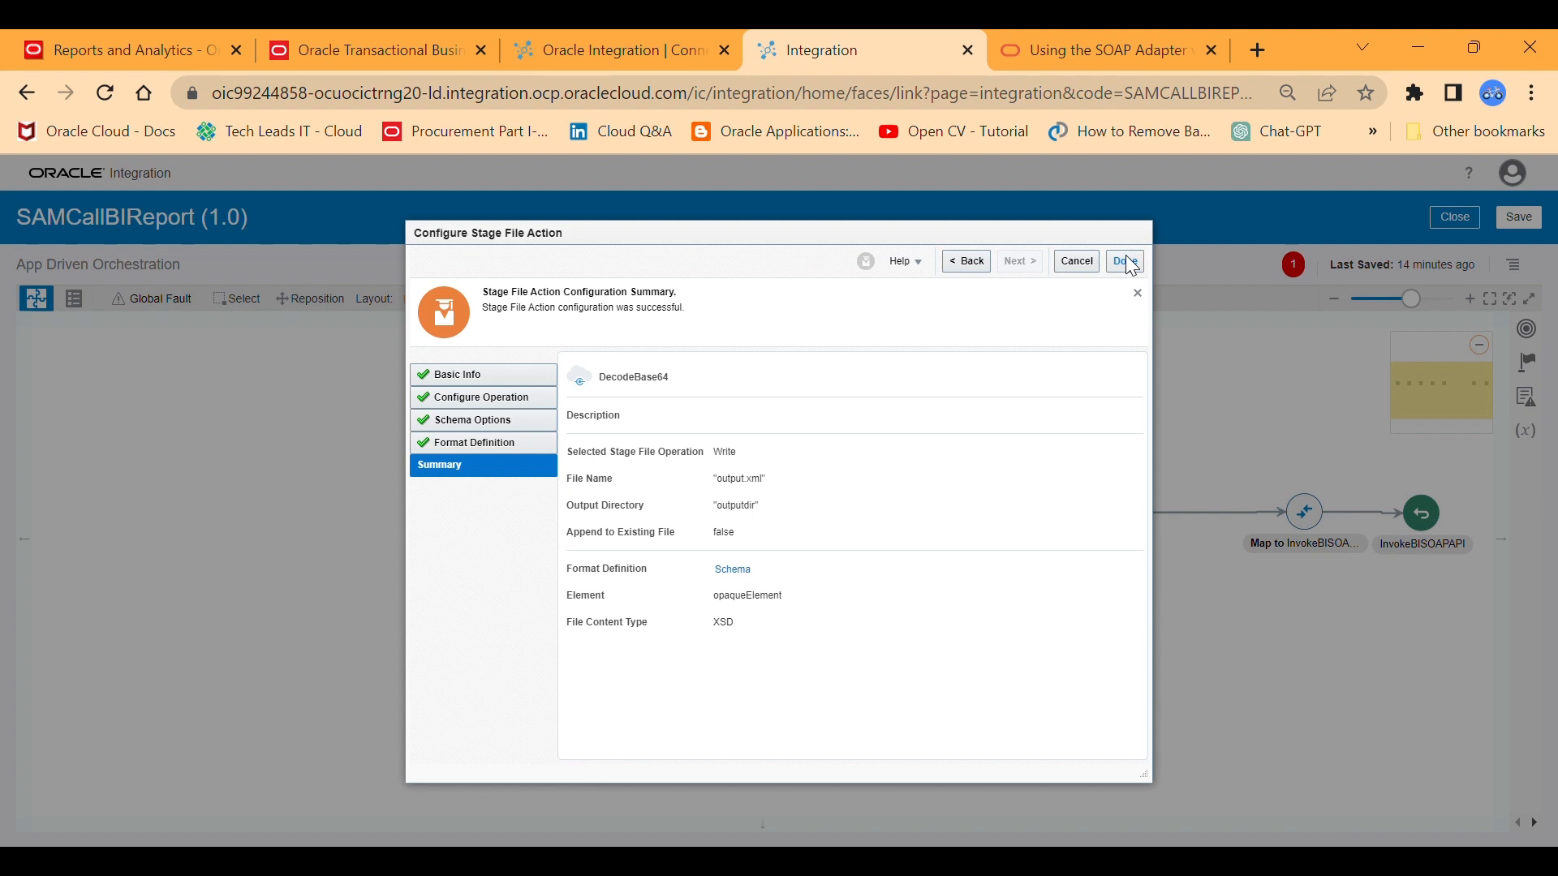
{"action": "left_click", "coordinate": [1127, 261]}
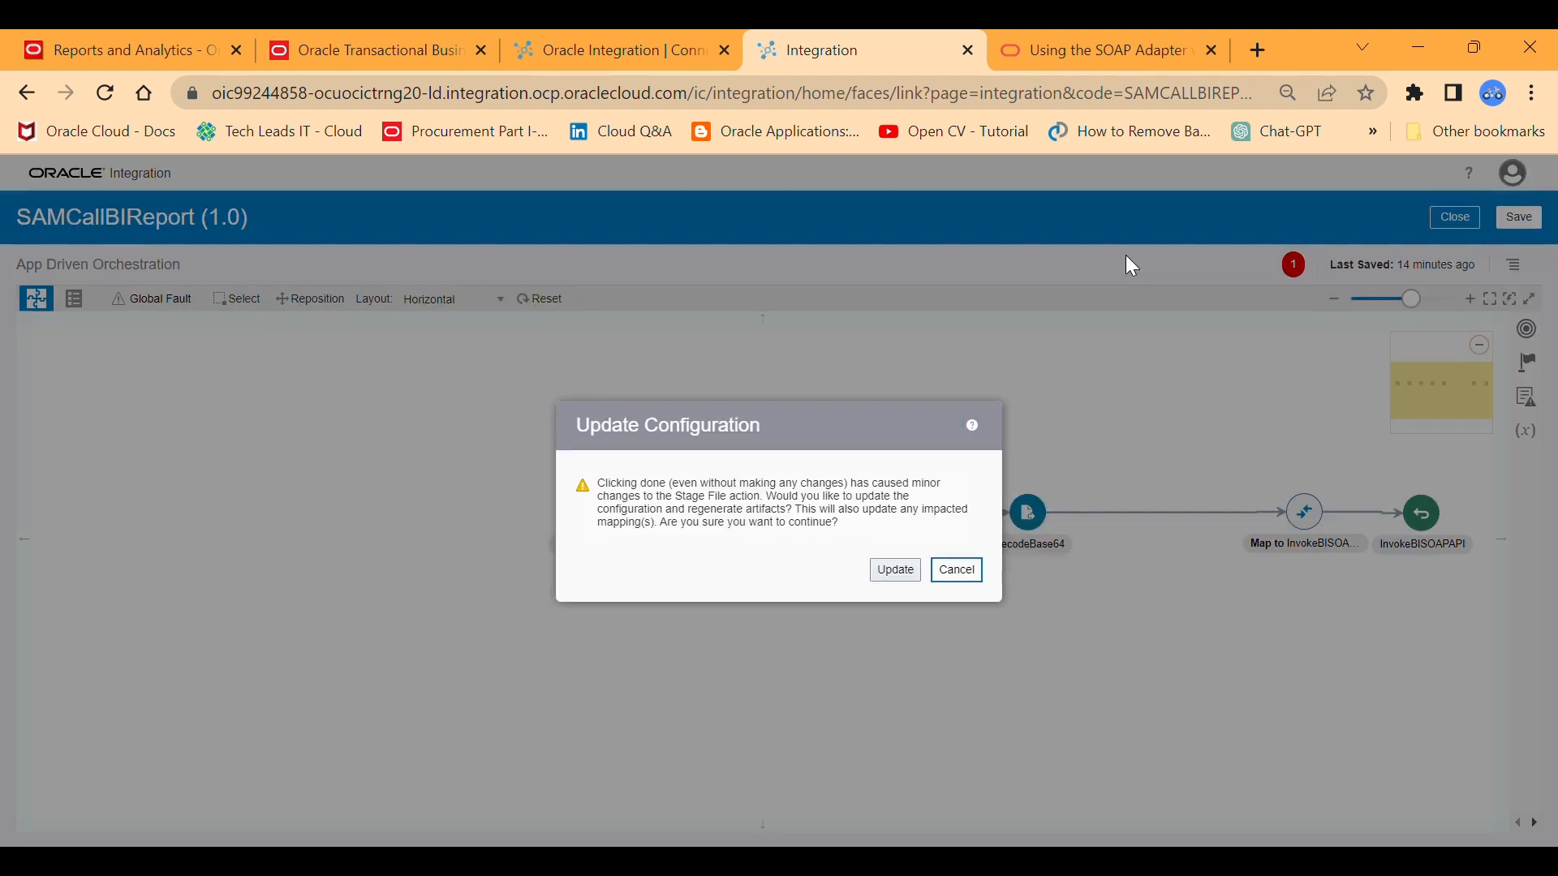
{"action": "left_click", "coordinate": [897, 568]}
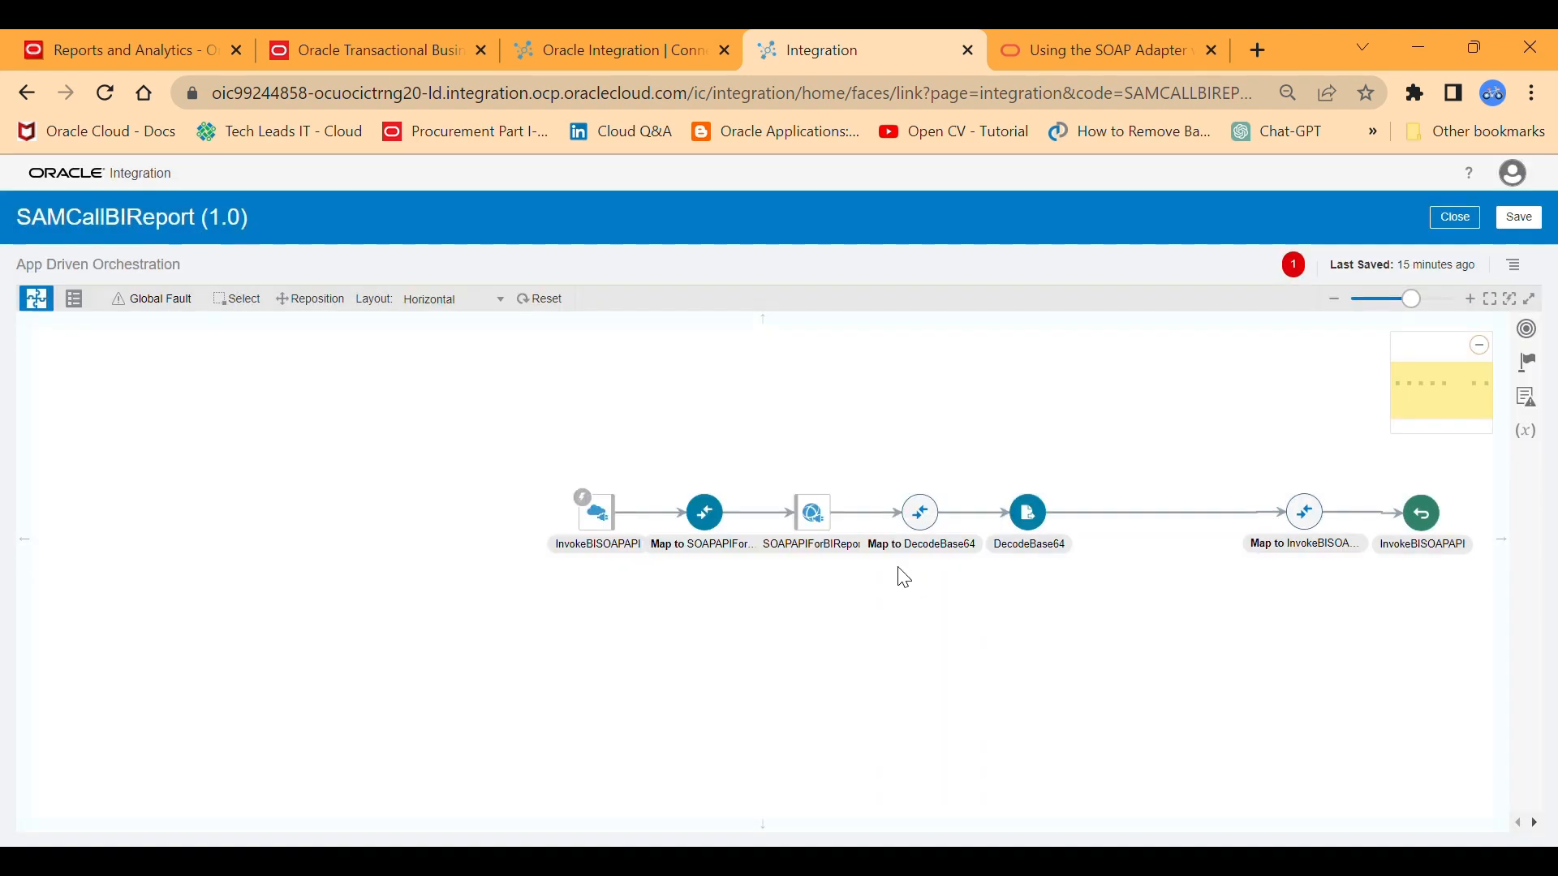
In the Map to DecodeBase64 mapping, map reportBytes from the SOAPAPIForBIReport response to opaqueElement, validate it, and return to the integration flow.
{"action": "left_click", "coordinate": [920, 511]}
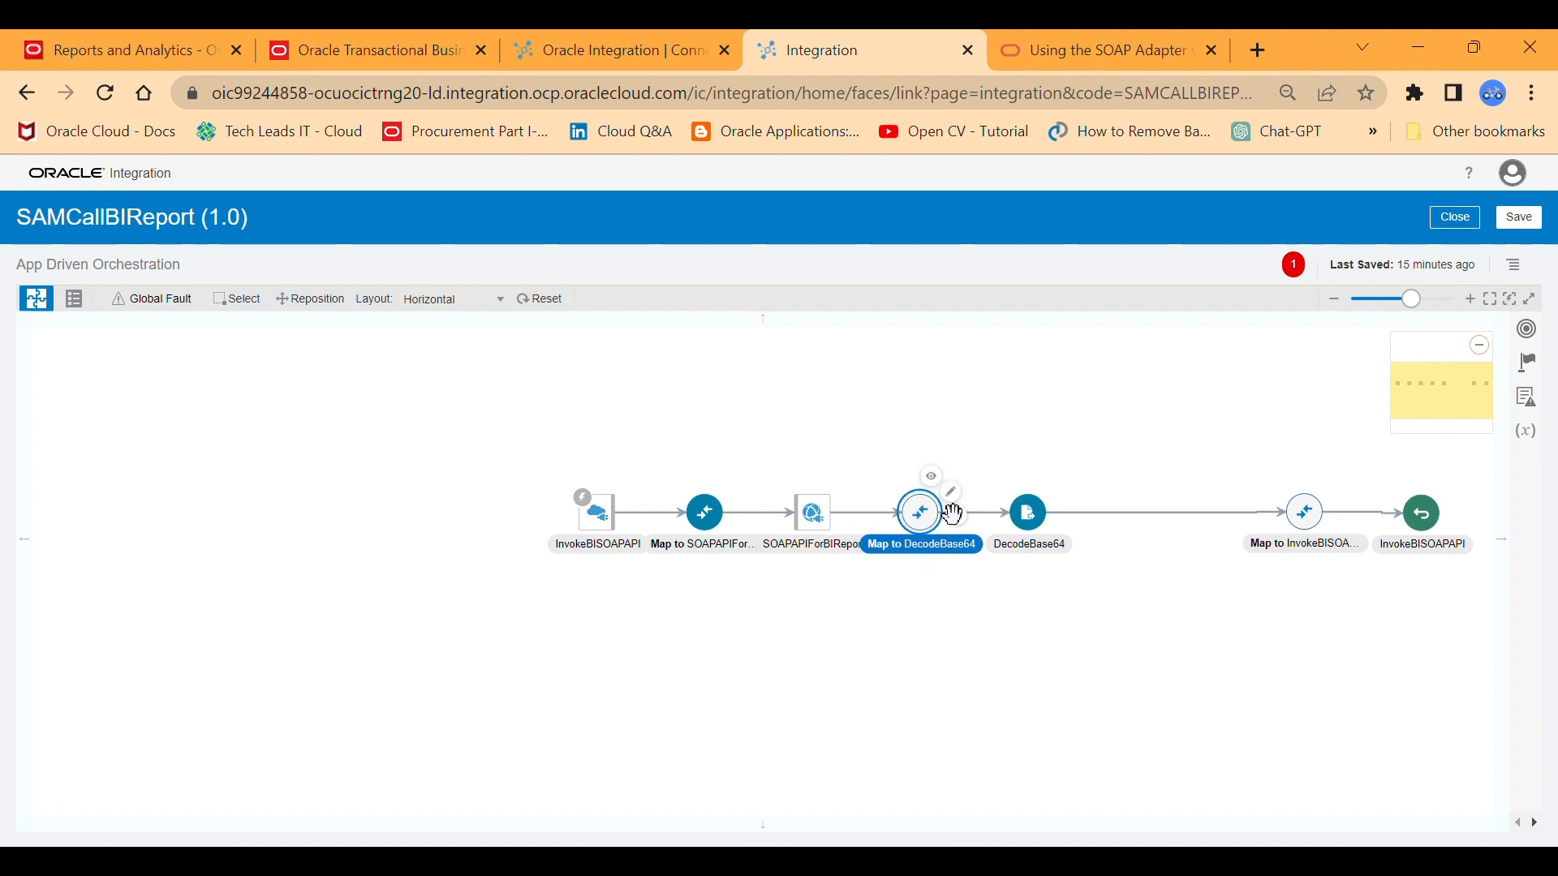
{"action": "left_click", "coordinate": [953, 492]}
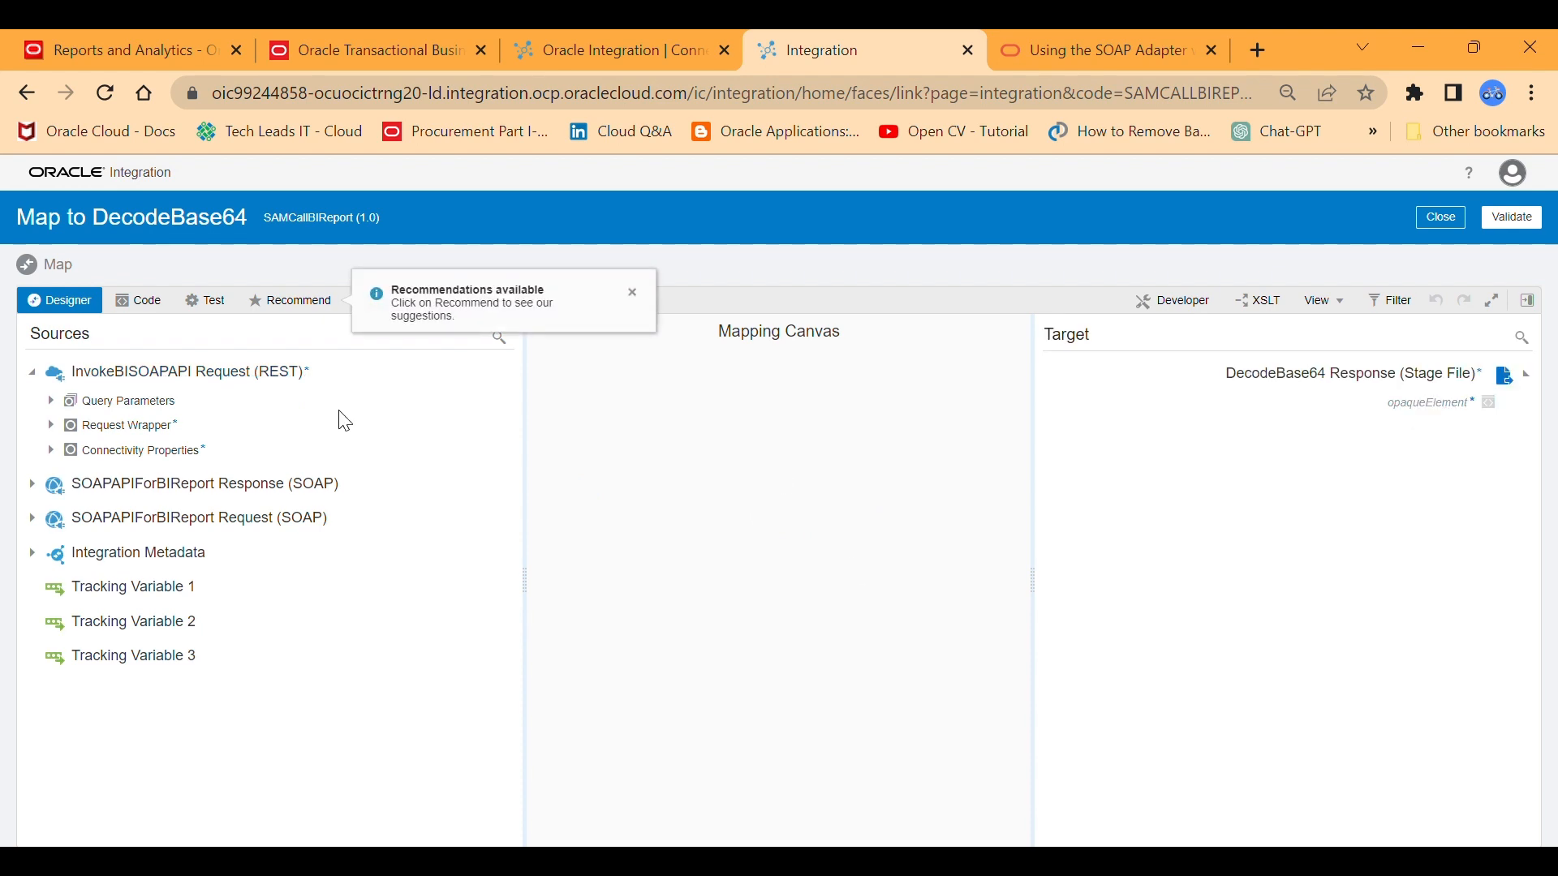
{"action": "left_click", "coordinate": [33, 373]}
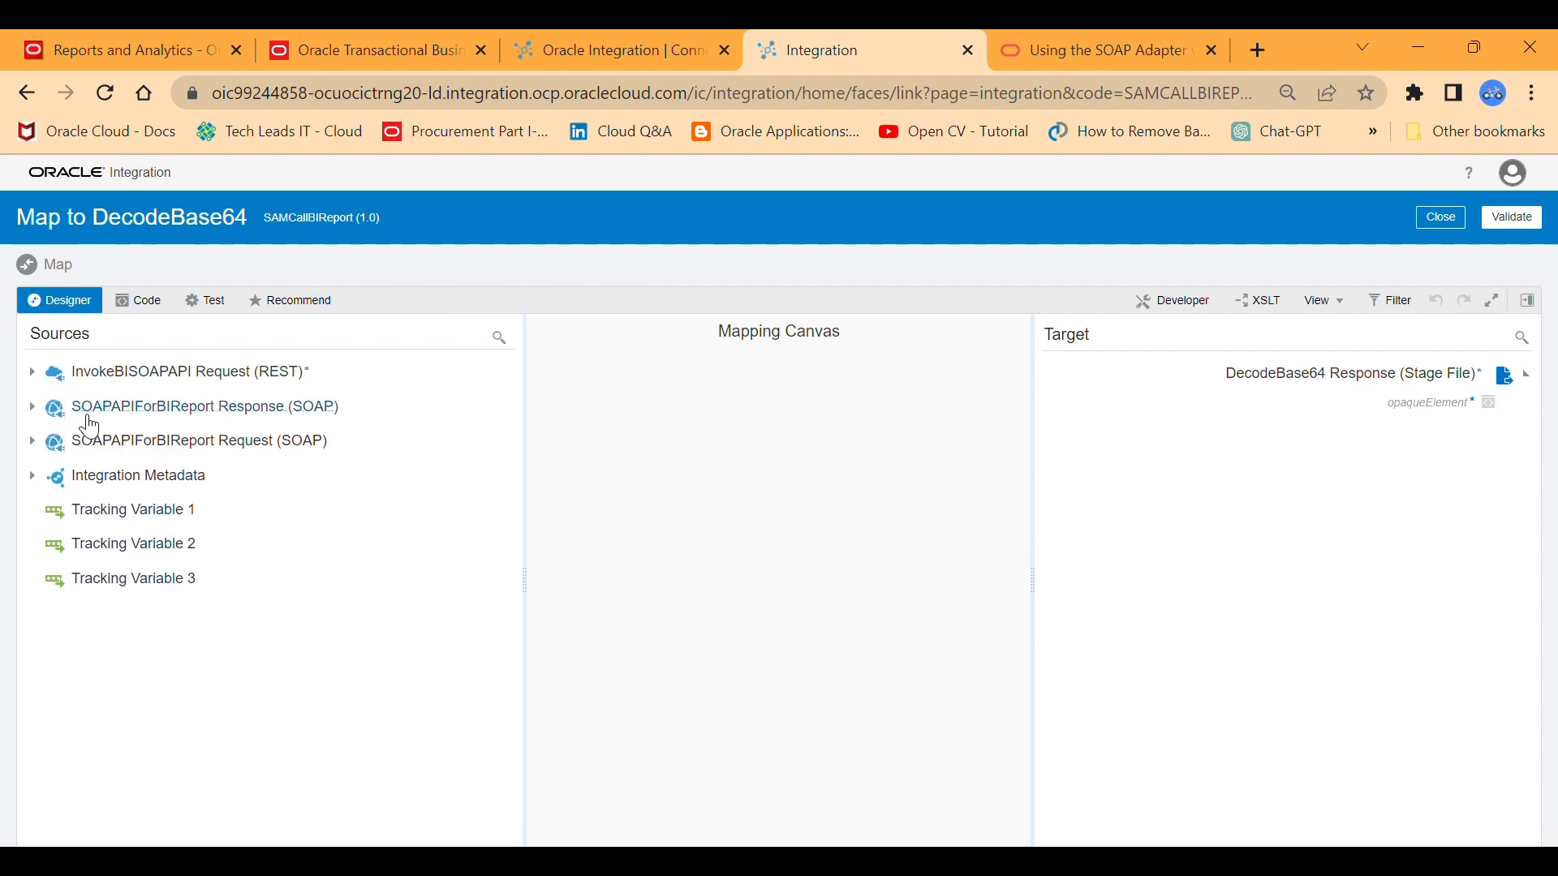
{"action": "left_click", "coordinate": [32, 407]}
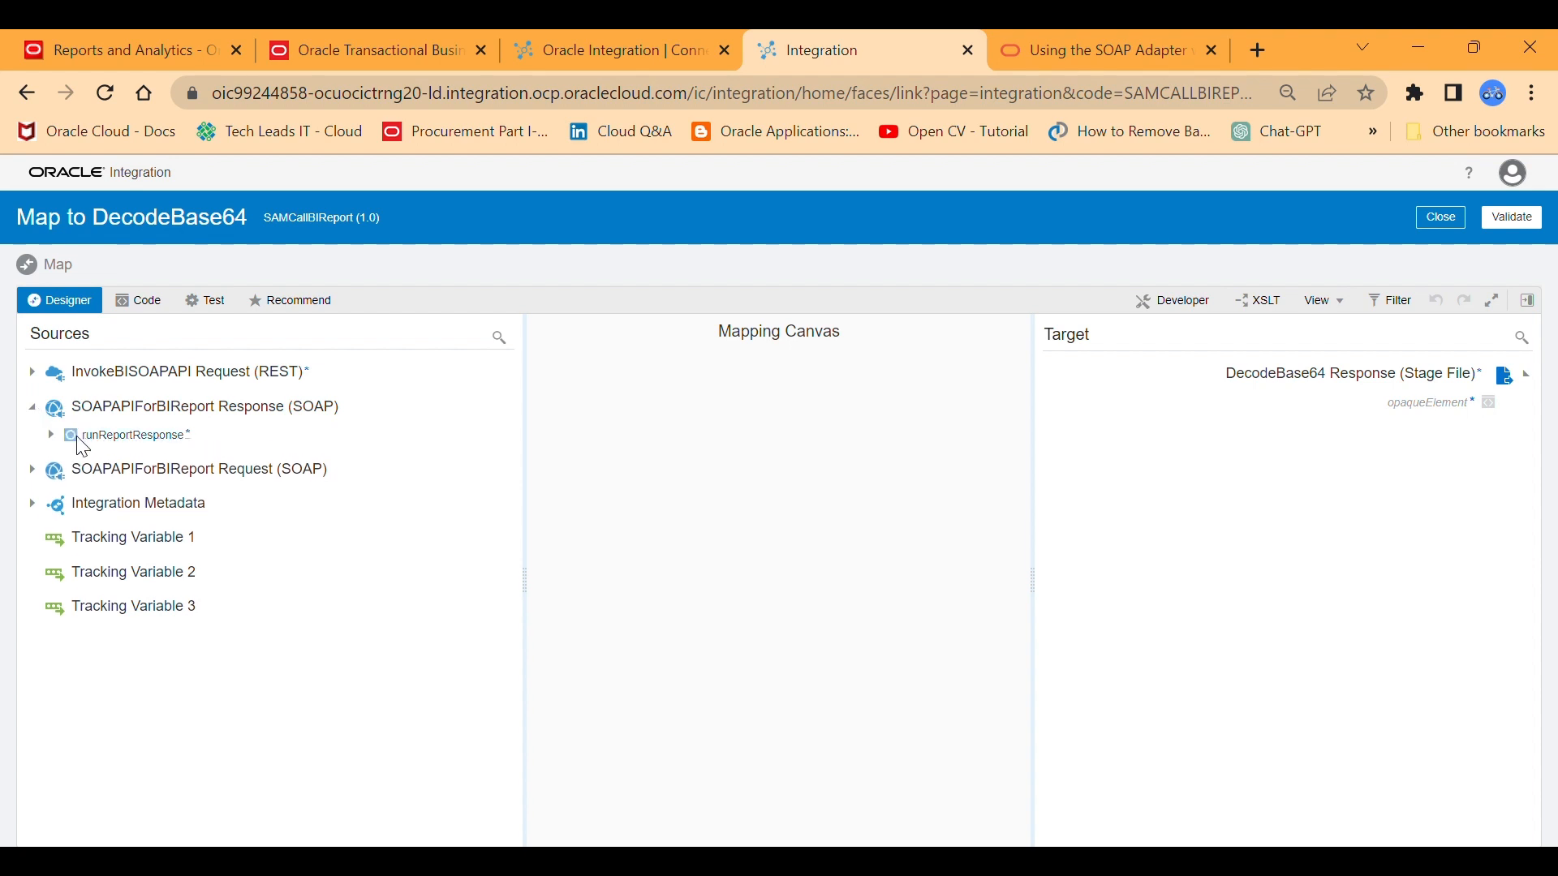
{"action": "left_click", "coordinate": [50, 435]}
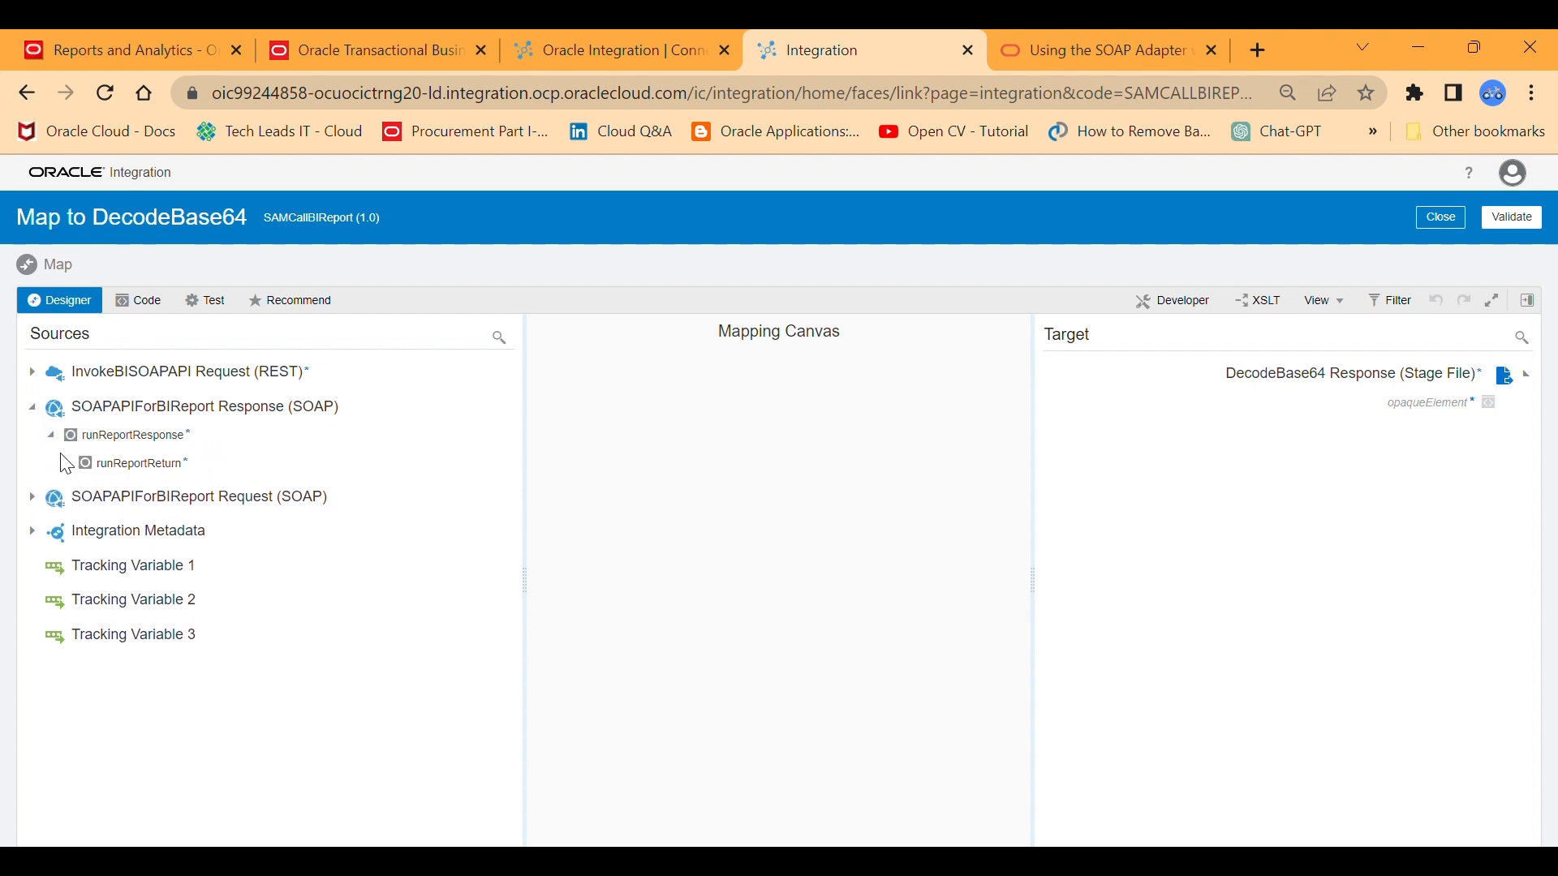
{"action": "left_click", "coordinate": [67, 464]}
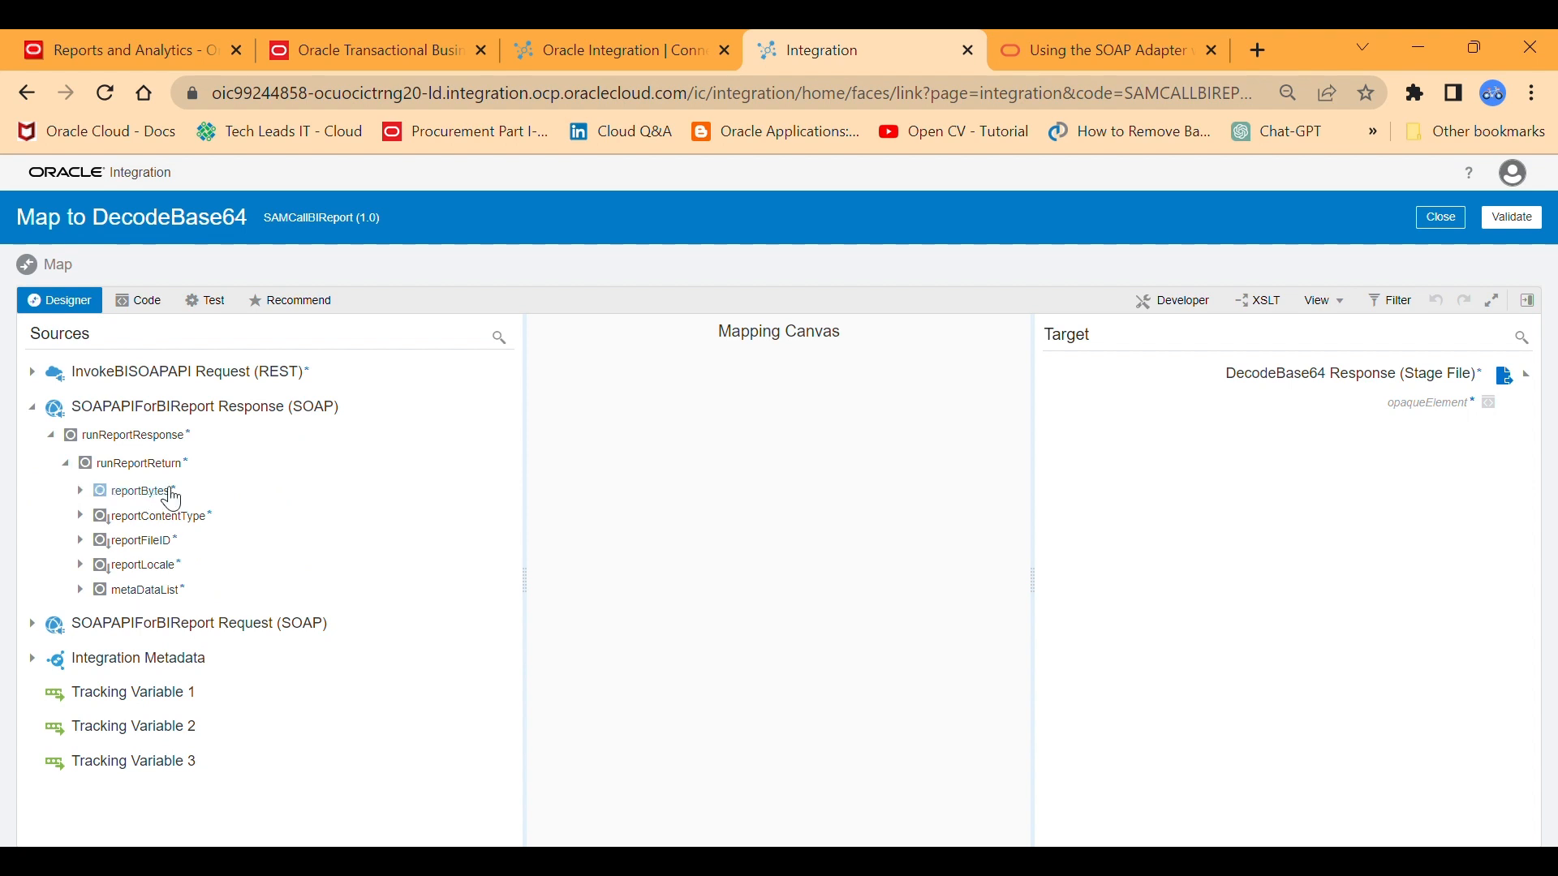
{"action": "left_click_drag", "start_coordinate": [164, 494], "coordinate": [1369, 410]}
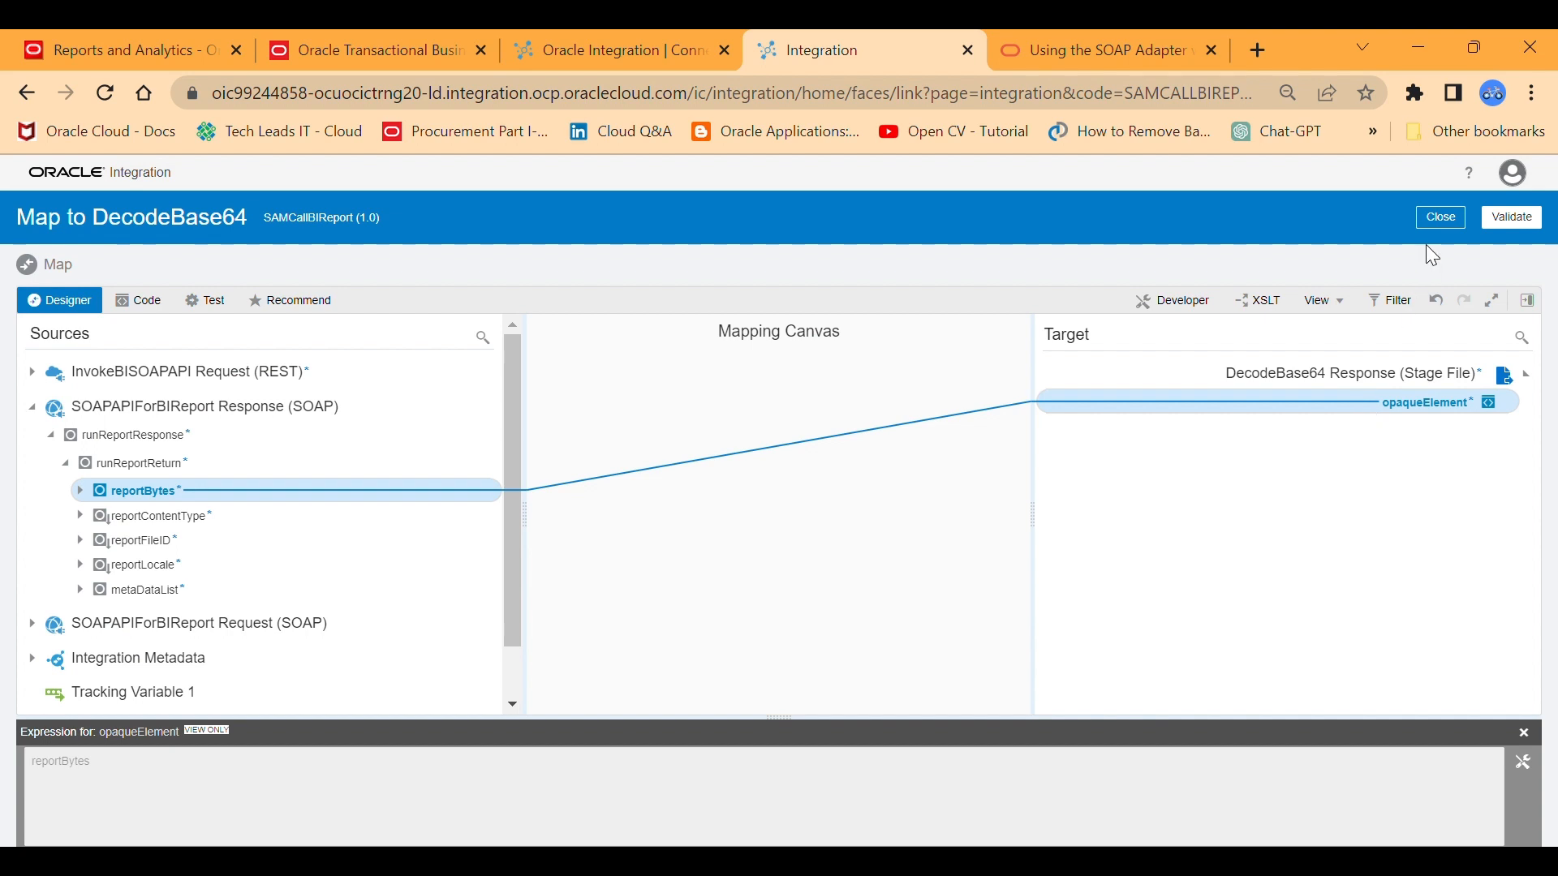
{"action": "left_click", "coordinate": [1510, 219]}
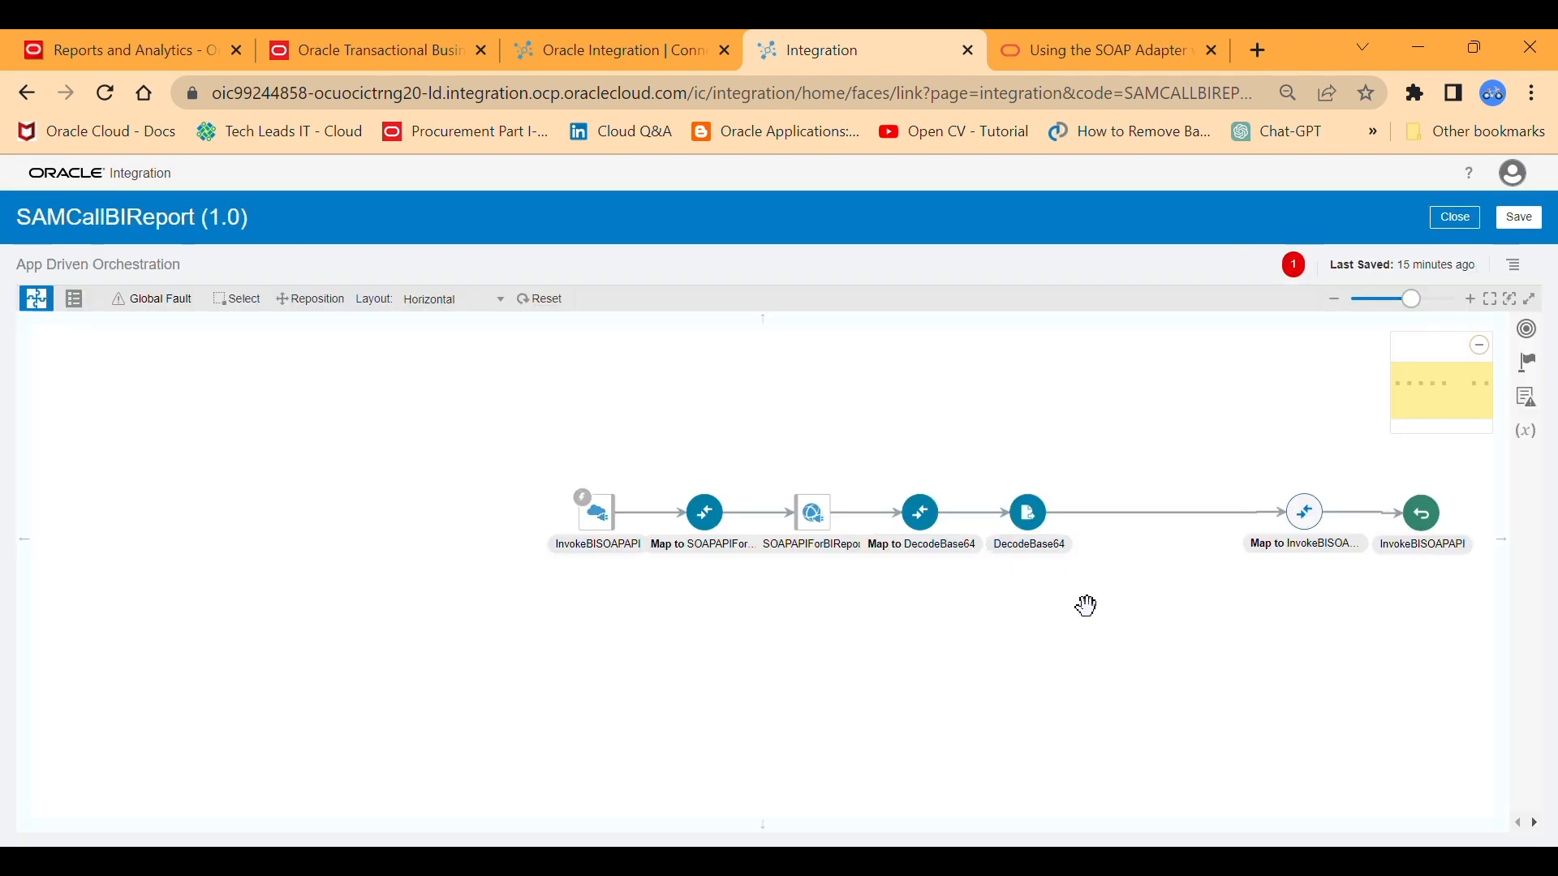
Add a Stage File action to the integration flow directly after DecodeBase64.
{"action": "left_click_drag", "start_coordinate": [1112, 528], "coordinate": [835, 529]}
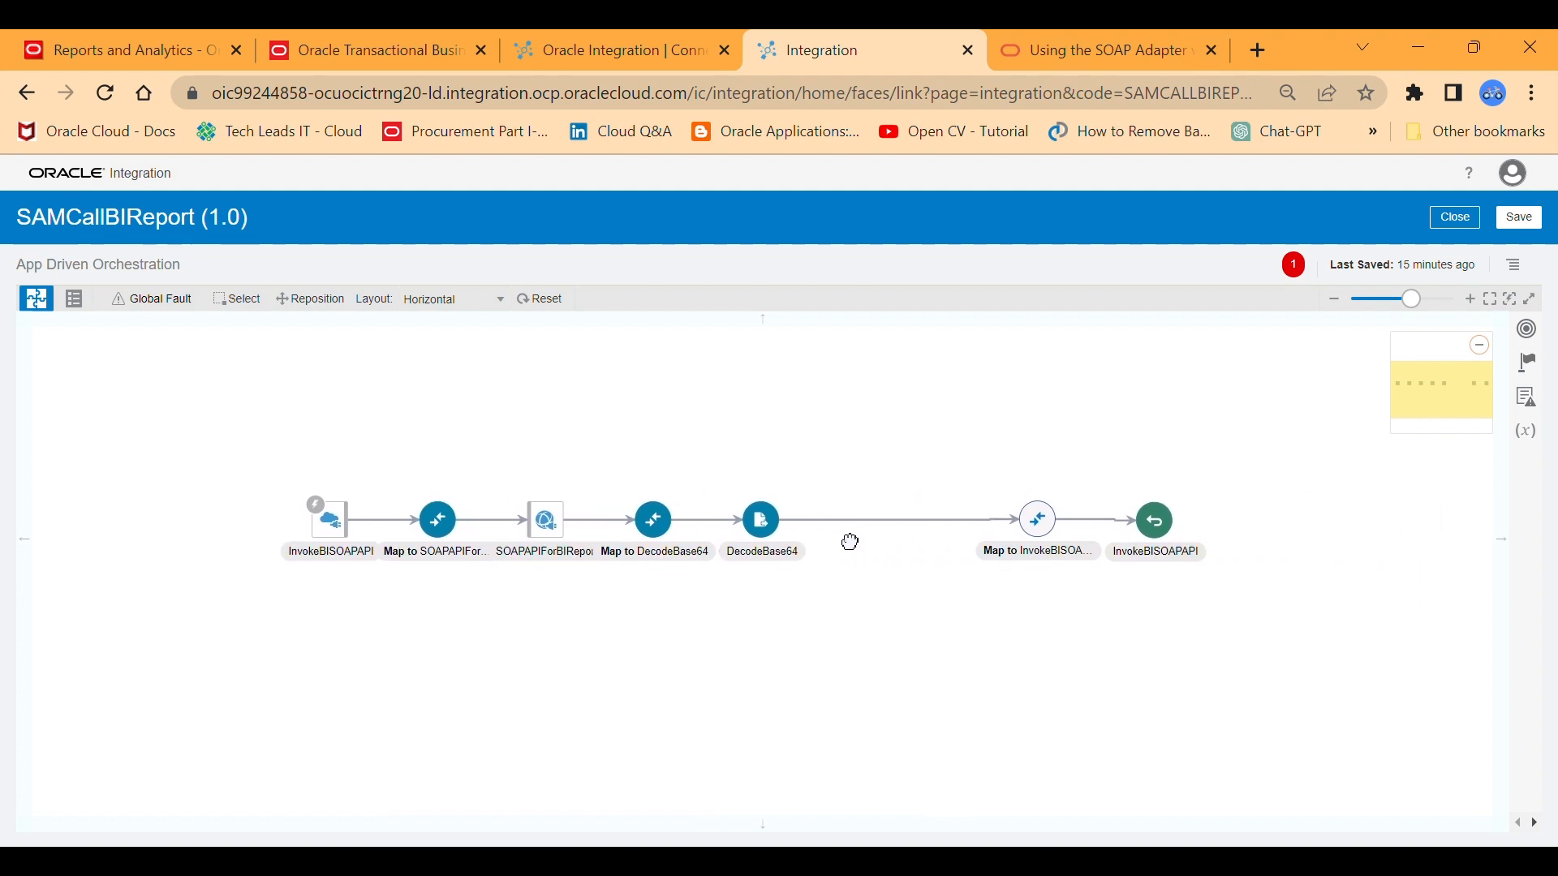
{"action": "left_click", "coordinate": [761, 521]}
{"action": "left_click", "coordinate": [914, 493]}
{"action": "mouse_move", "coordinate": [892, 523]}
{"action": "left_click", "coordinate": [907, 521]}
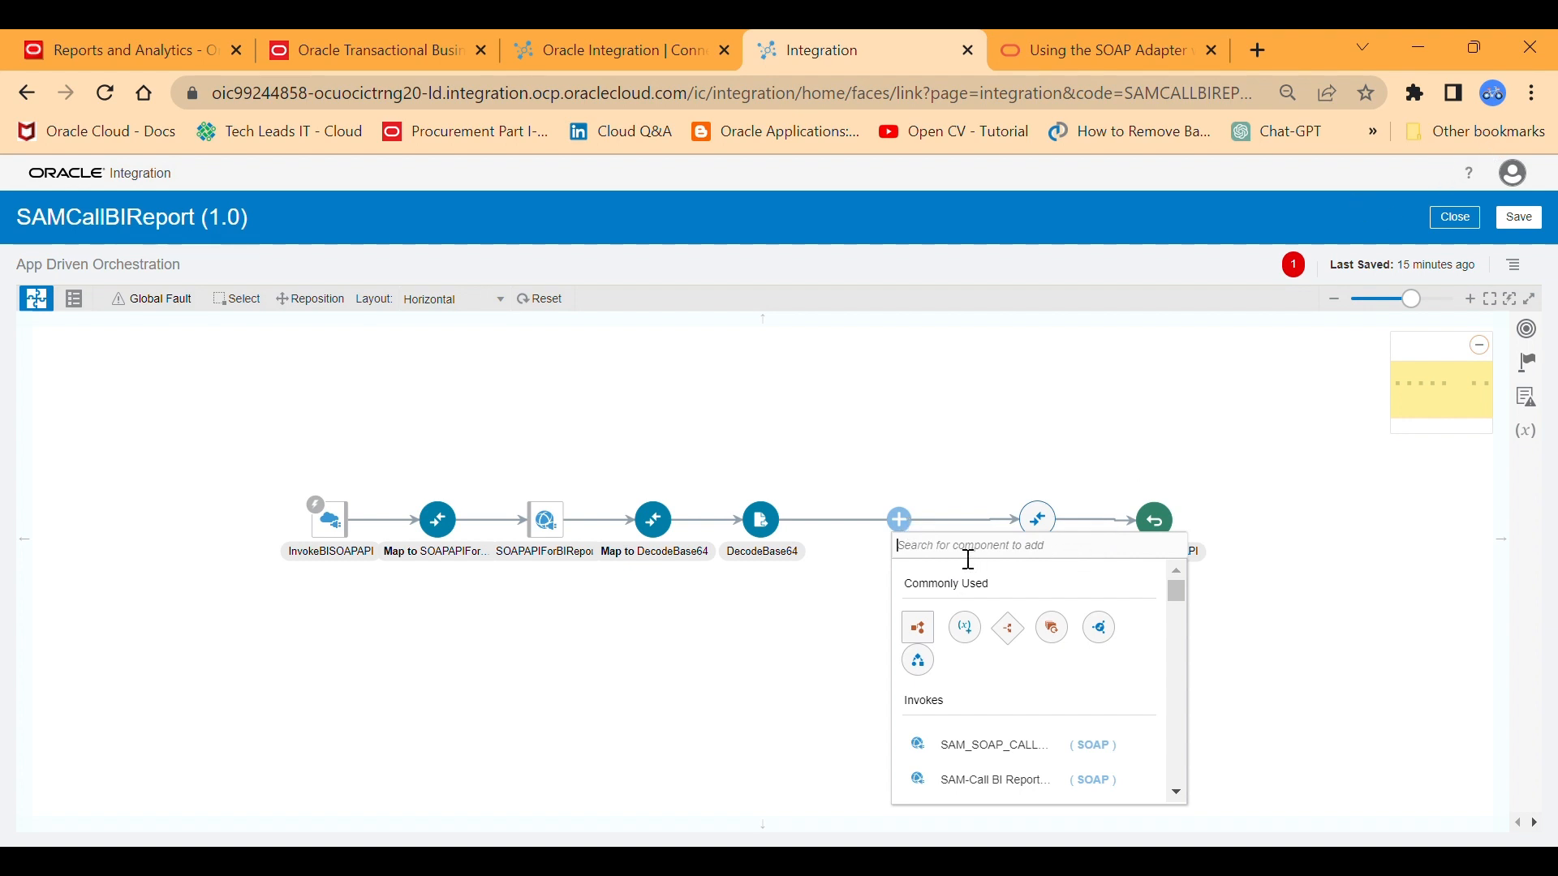
{"action": "type", "text": "S"}
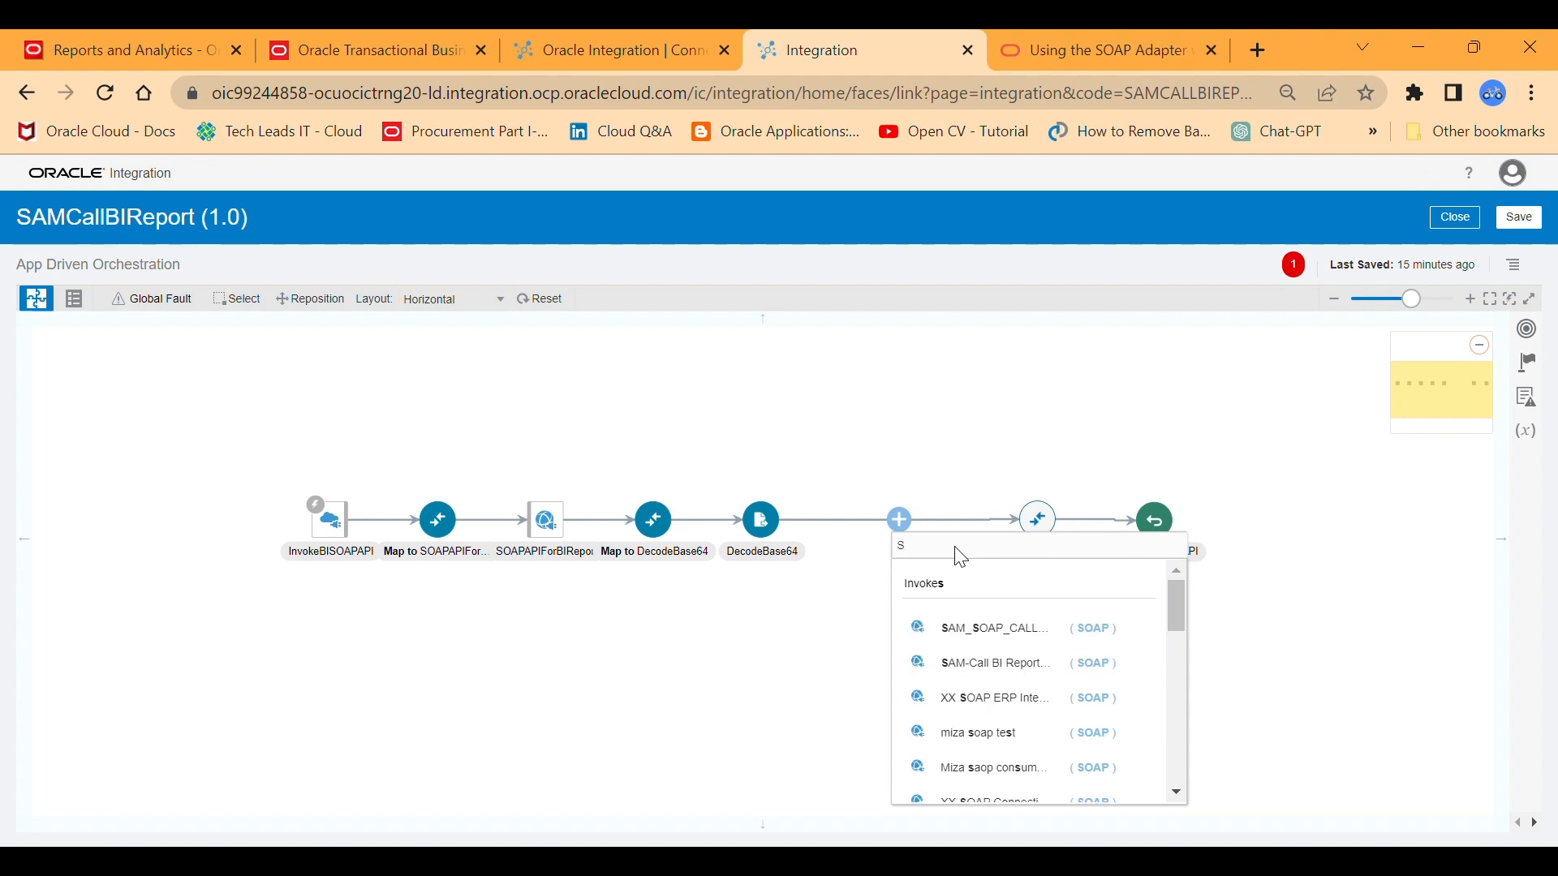
{"action": "key", "text": "BackSpace"}
{"action": "type", "text": "Stag"}
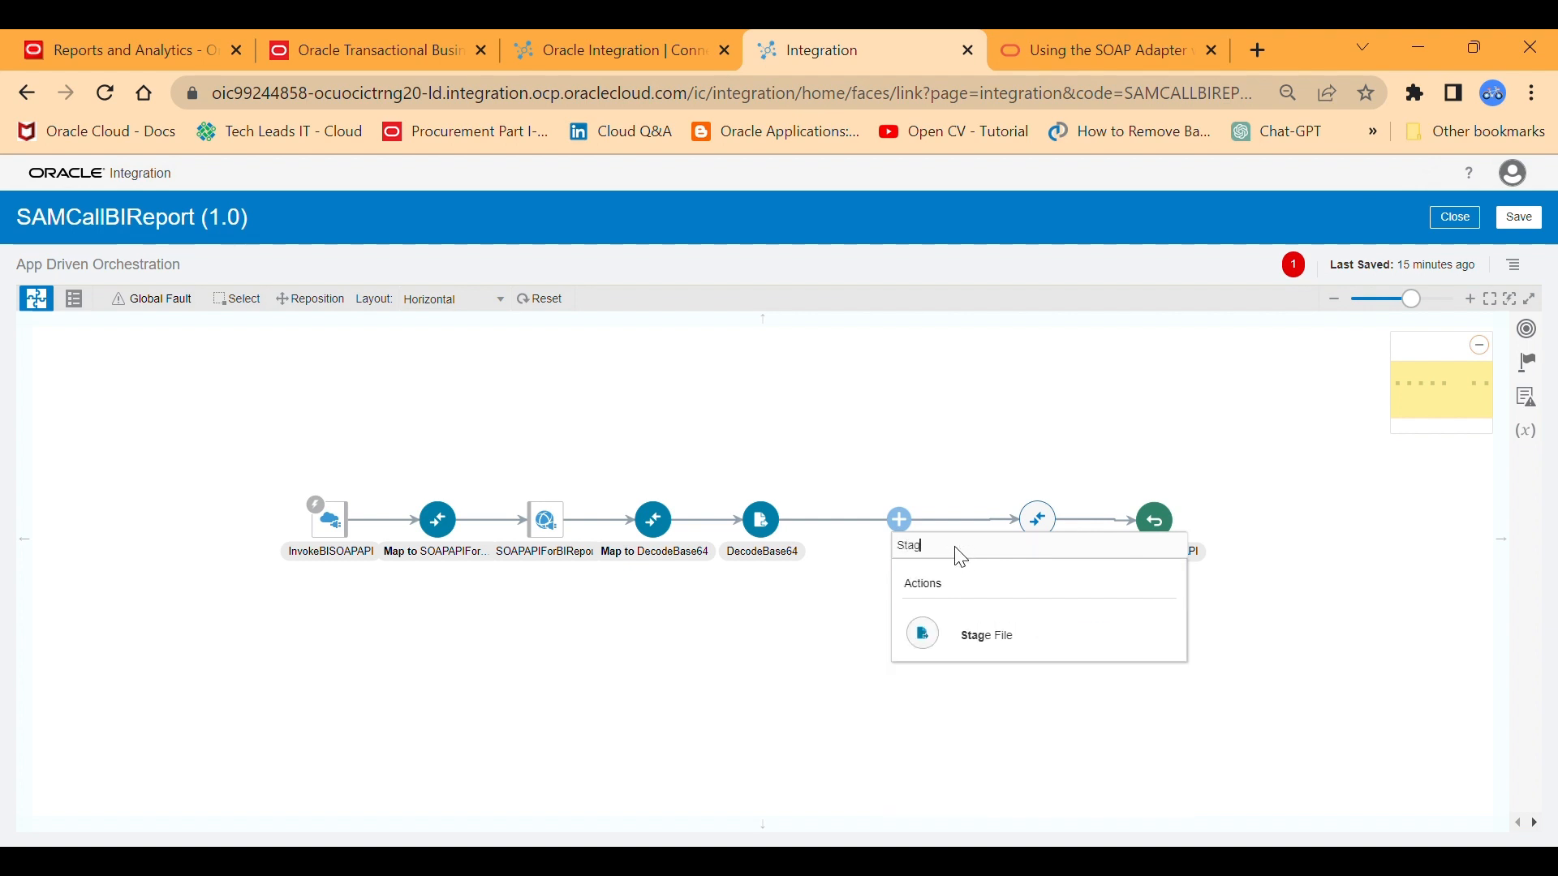
{"action": "type", "text": "ing"}
{"action": "key", "text": "BackSpace"}
{"action": "key", "text": "BackSpace"}
{"action": "key", "text": "BackSpace"}
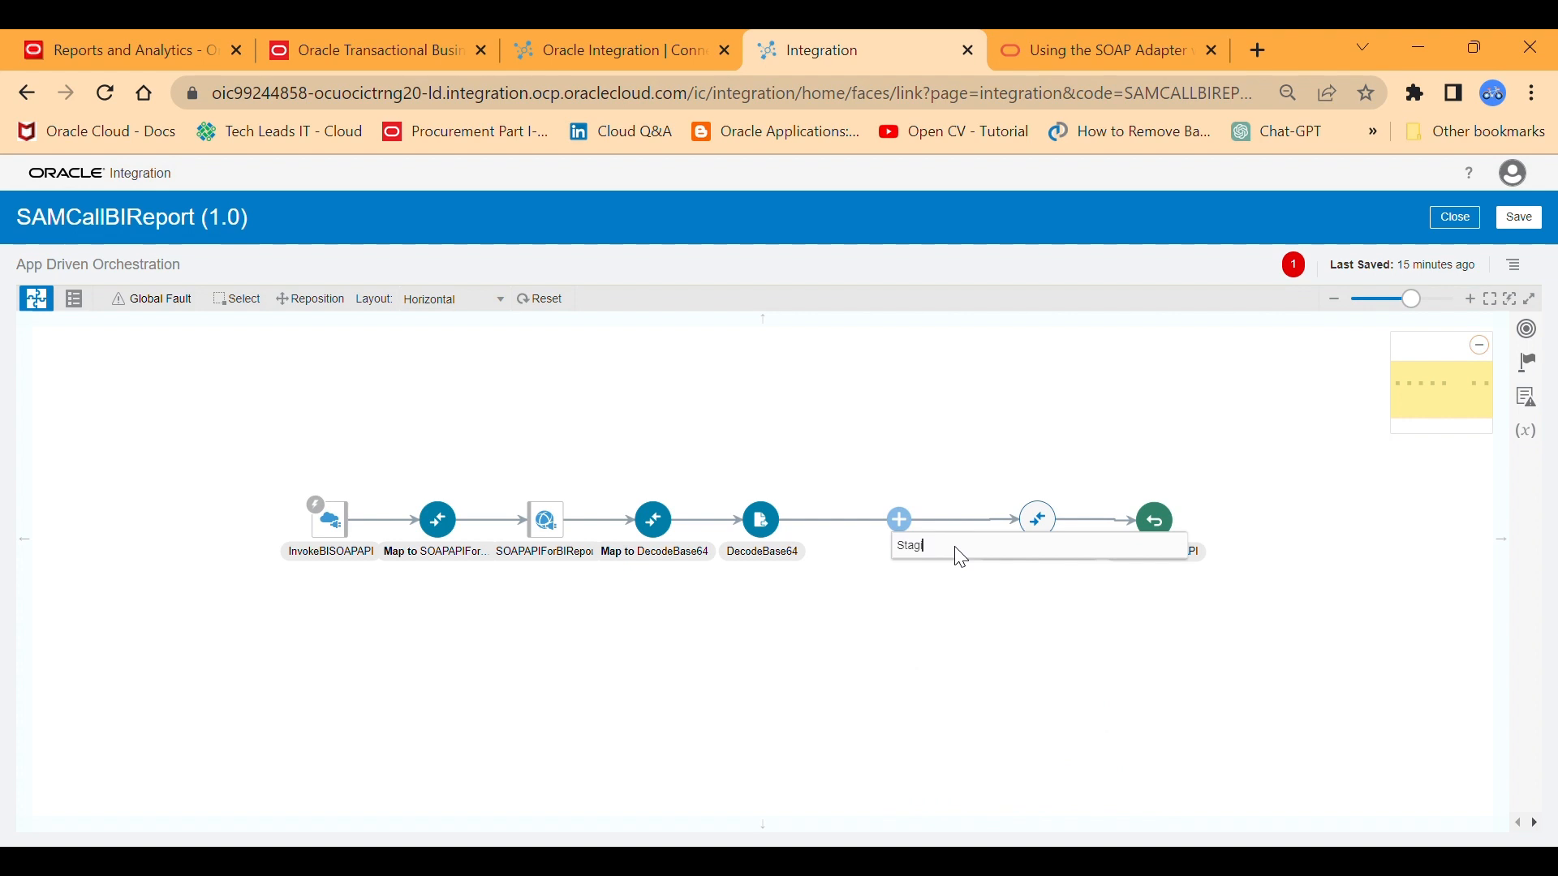
{"action": "left_click", "coordinate": [973, 635]}
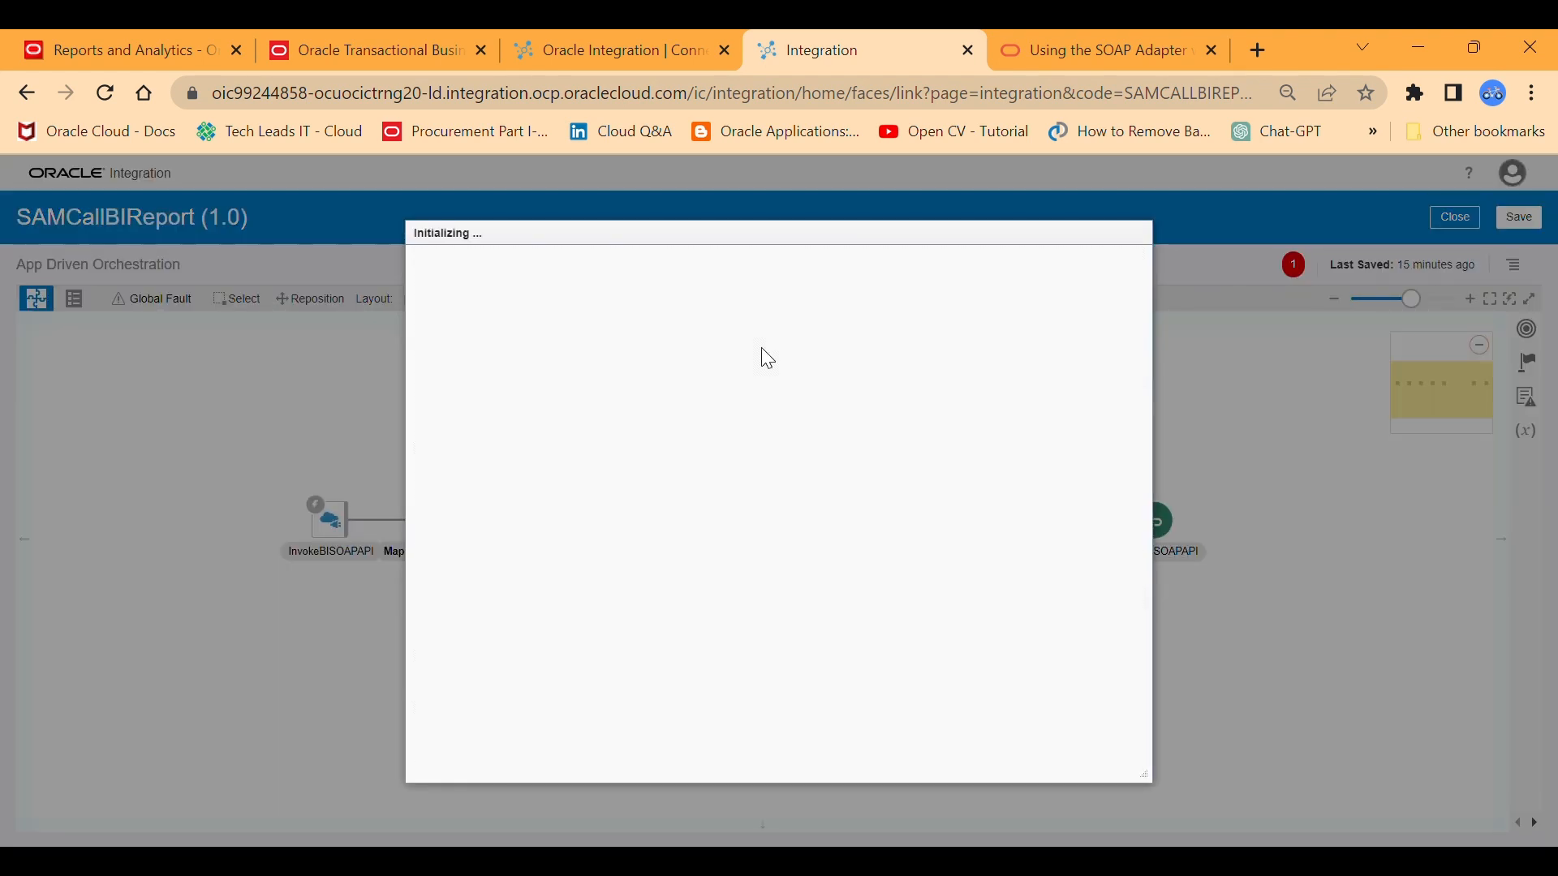
Name the new stage file action ReadDecodedData and proceed to its operation settings.
{"action": "left_click", "coordinate": [659, 398]}
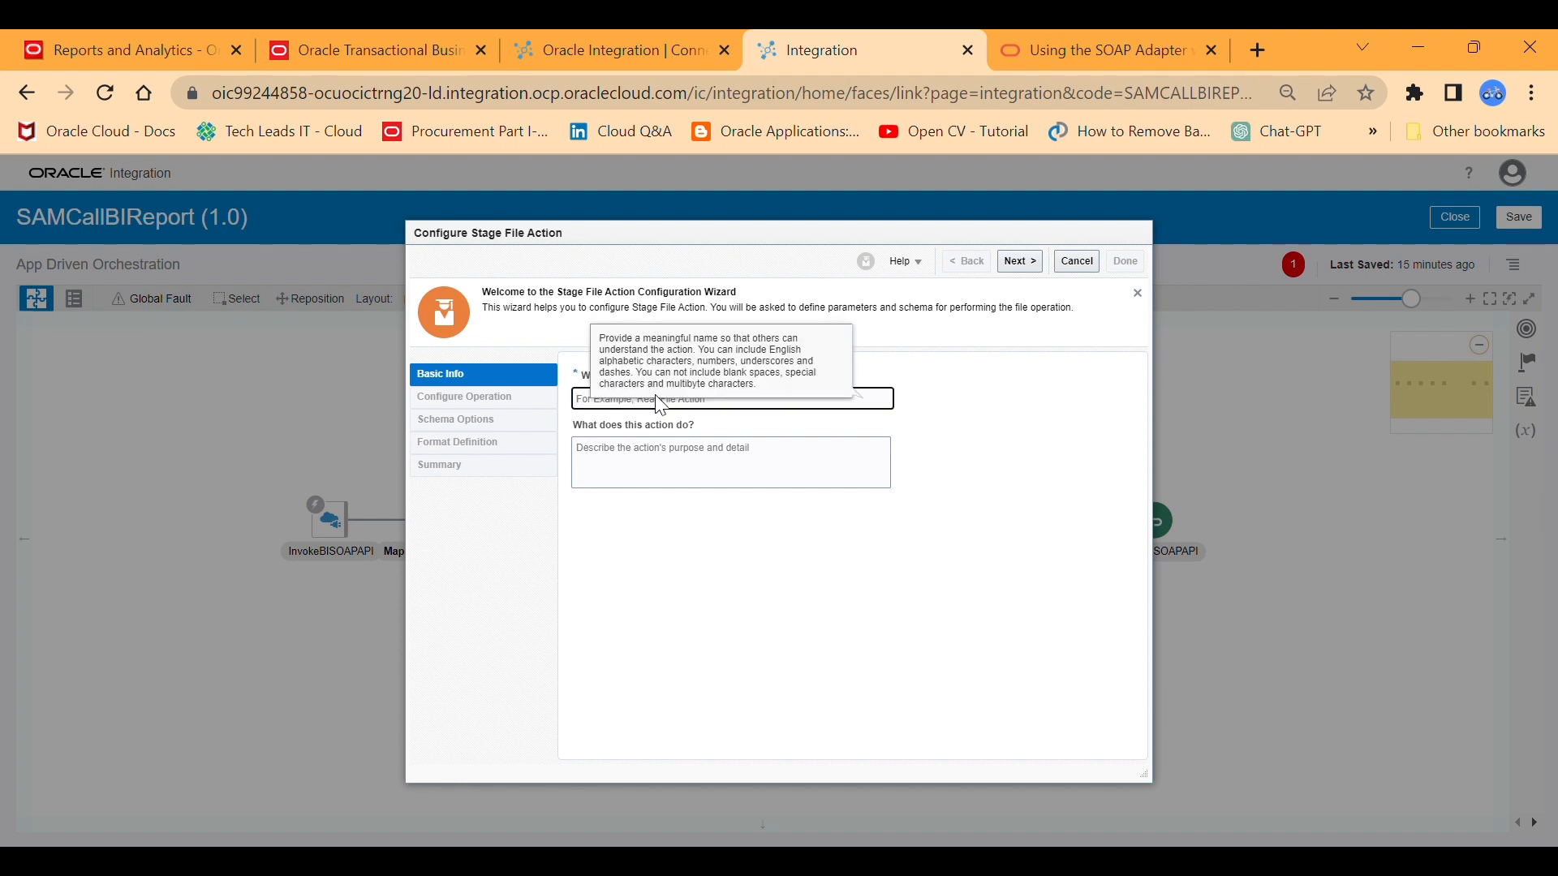
{"action": "type", "text": "ReadDecodedData"}
{"action": "left_click", "coordinate": [1021, 260]}
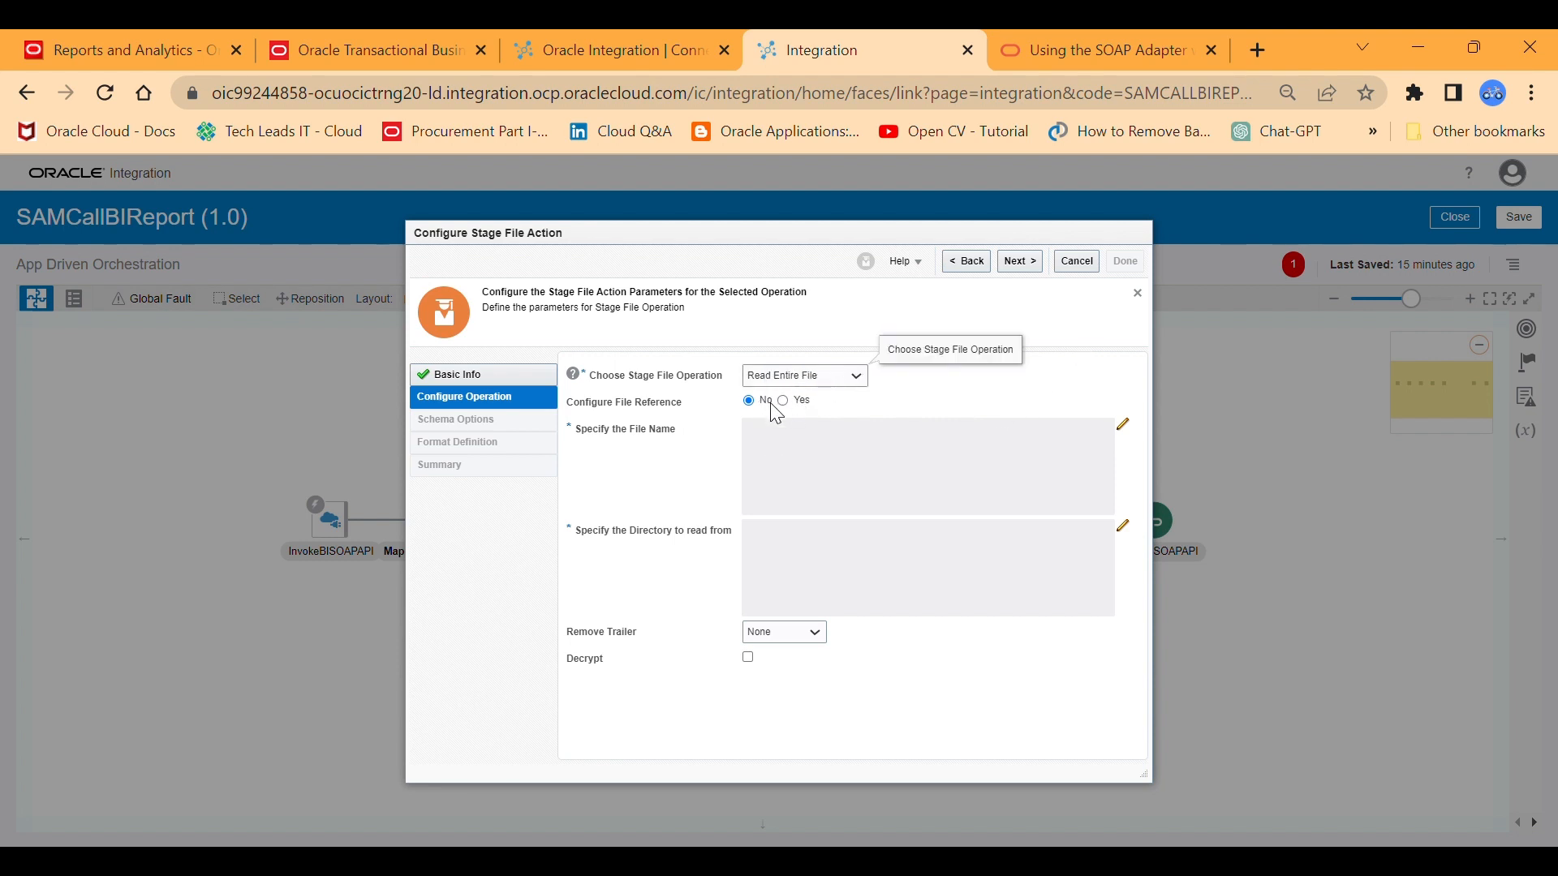
Set the stage file operation to Read Entire File and save "output.xml" as the file name expression.
{"action": "left_click", "coordinate": [827, 384]}
{"action": "left_click", "coordinate": [1126, 426]}
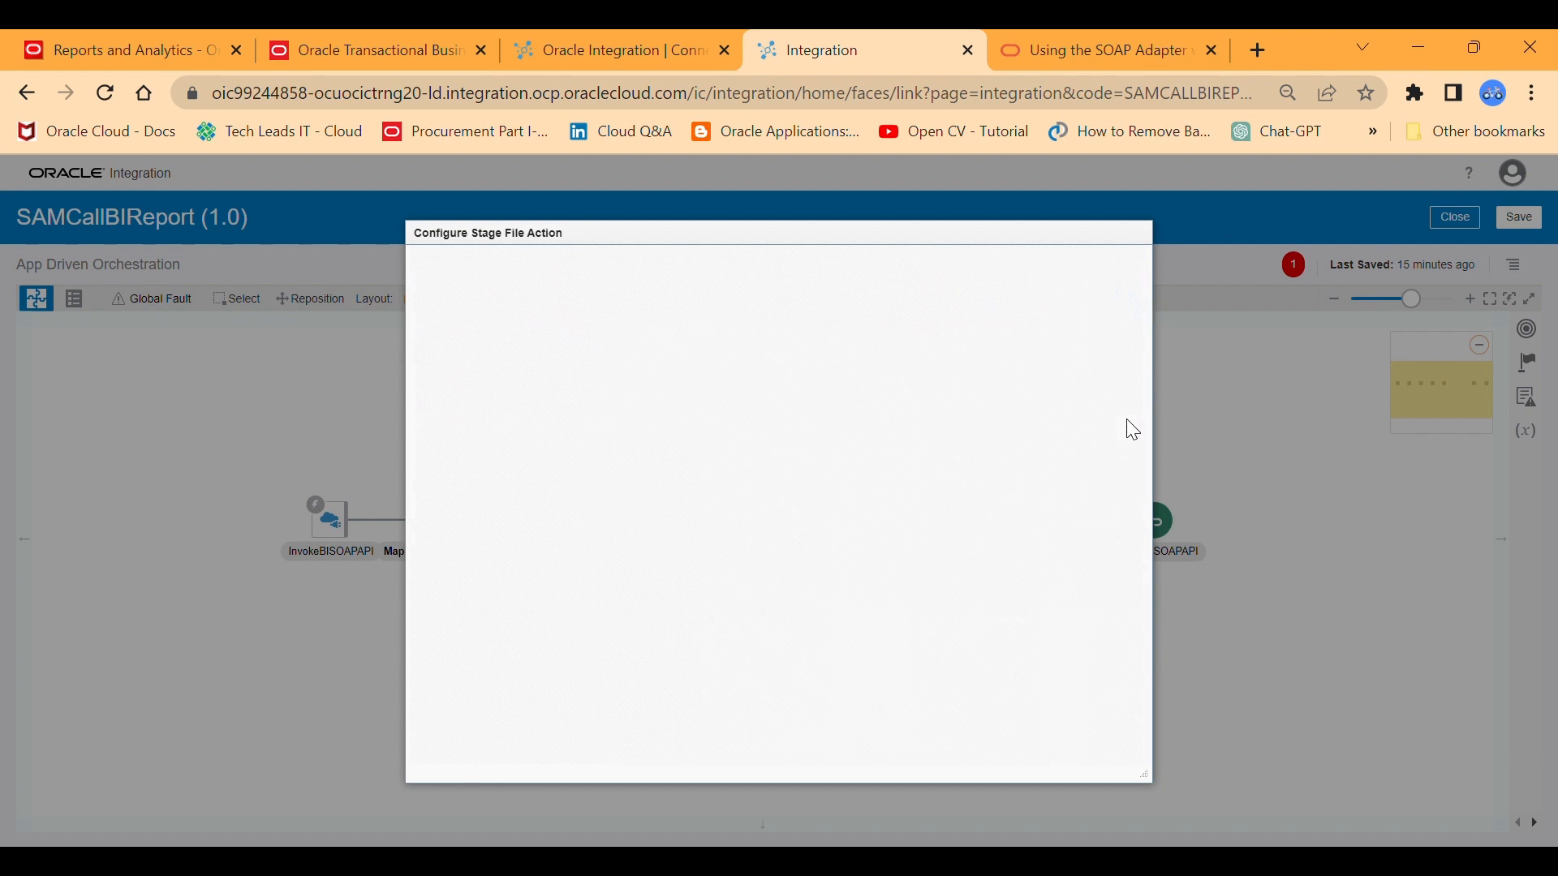
{"action": "left_click", "coordinate": [970, 349]}
{"action": "type", "text": "'"}
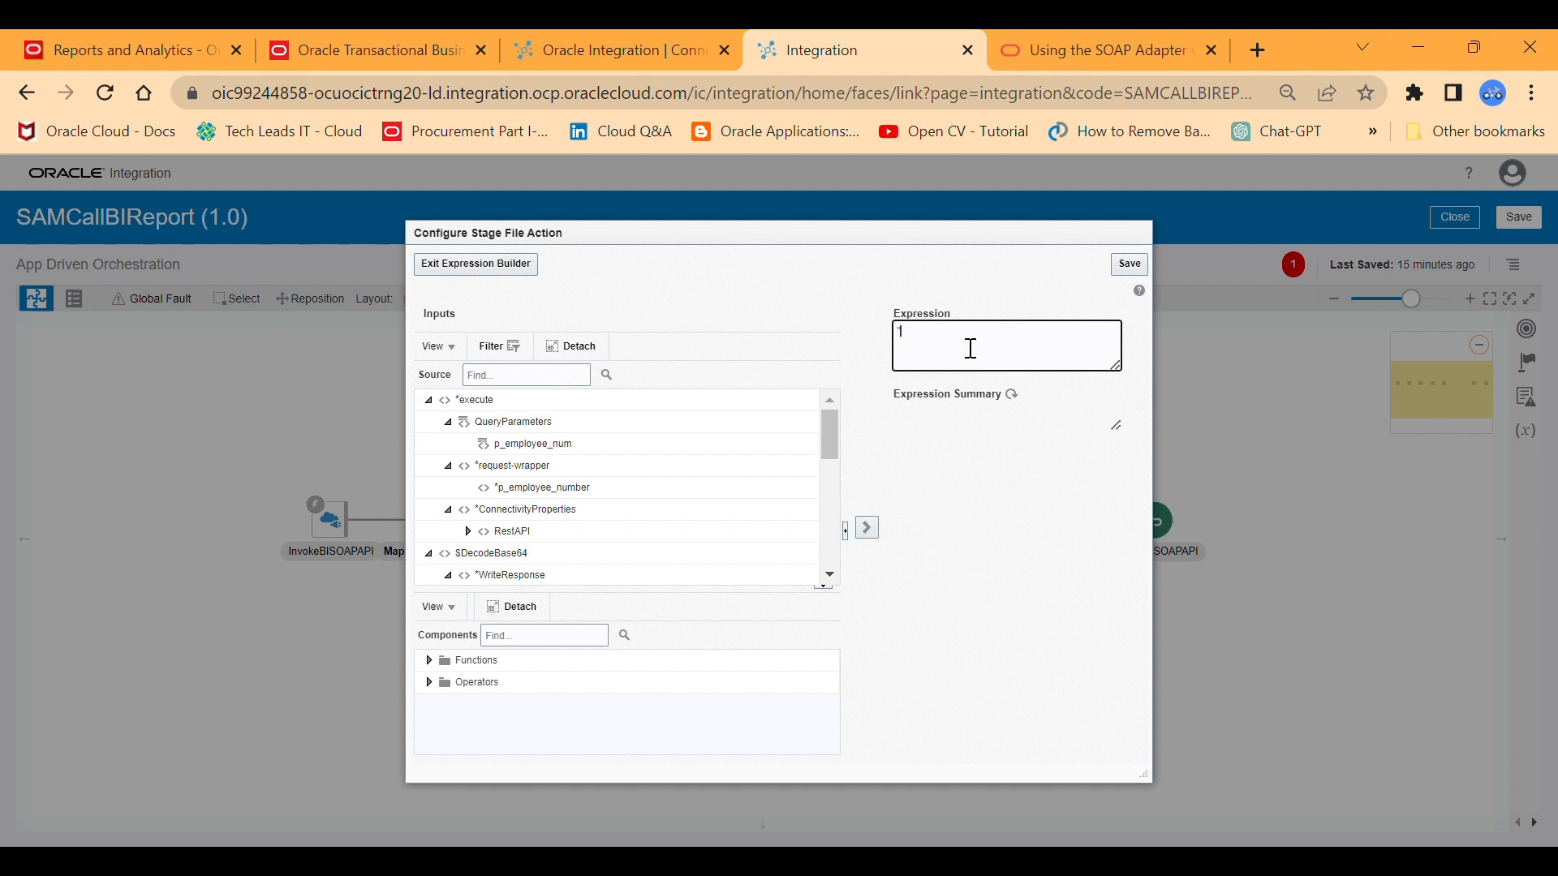
{"action": "type", "text": "output.xml'"}
{"action": "left_click", "coordinate": [1129, 264]}
{"action": "left_click", "coordinate": [514, 269]}
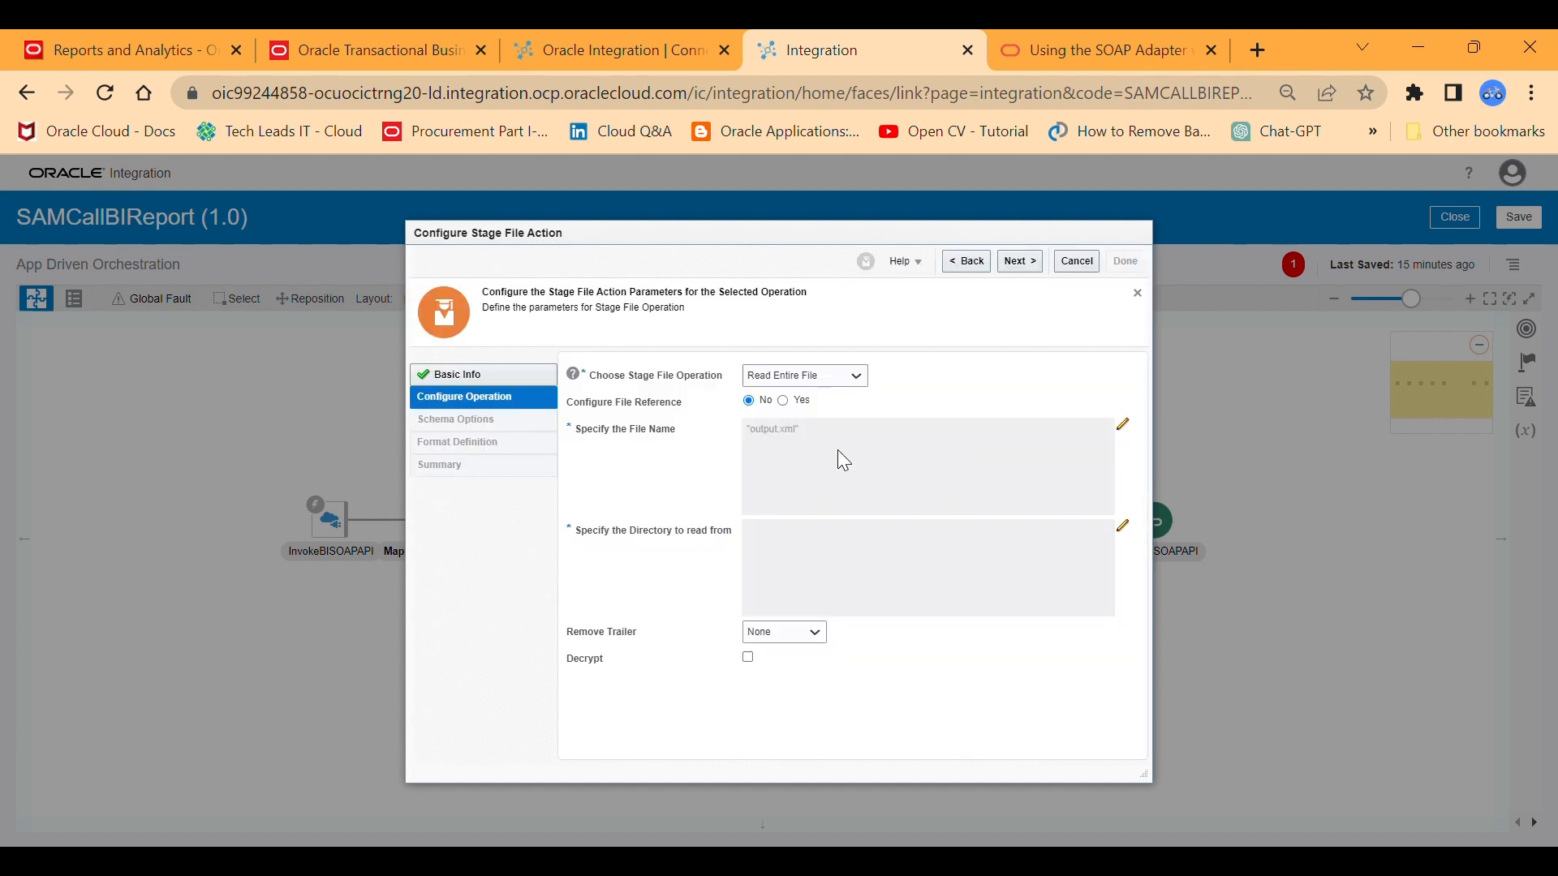
Save "outputdir" as the expression for the directory to read from and return to the operation settings.
{"action": "left_click", "coordinate": [1121, 526]}
{"action": "left_click", "coordinate": [1001, 351]}
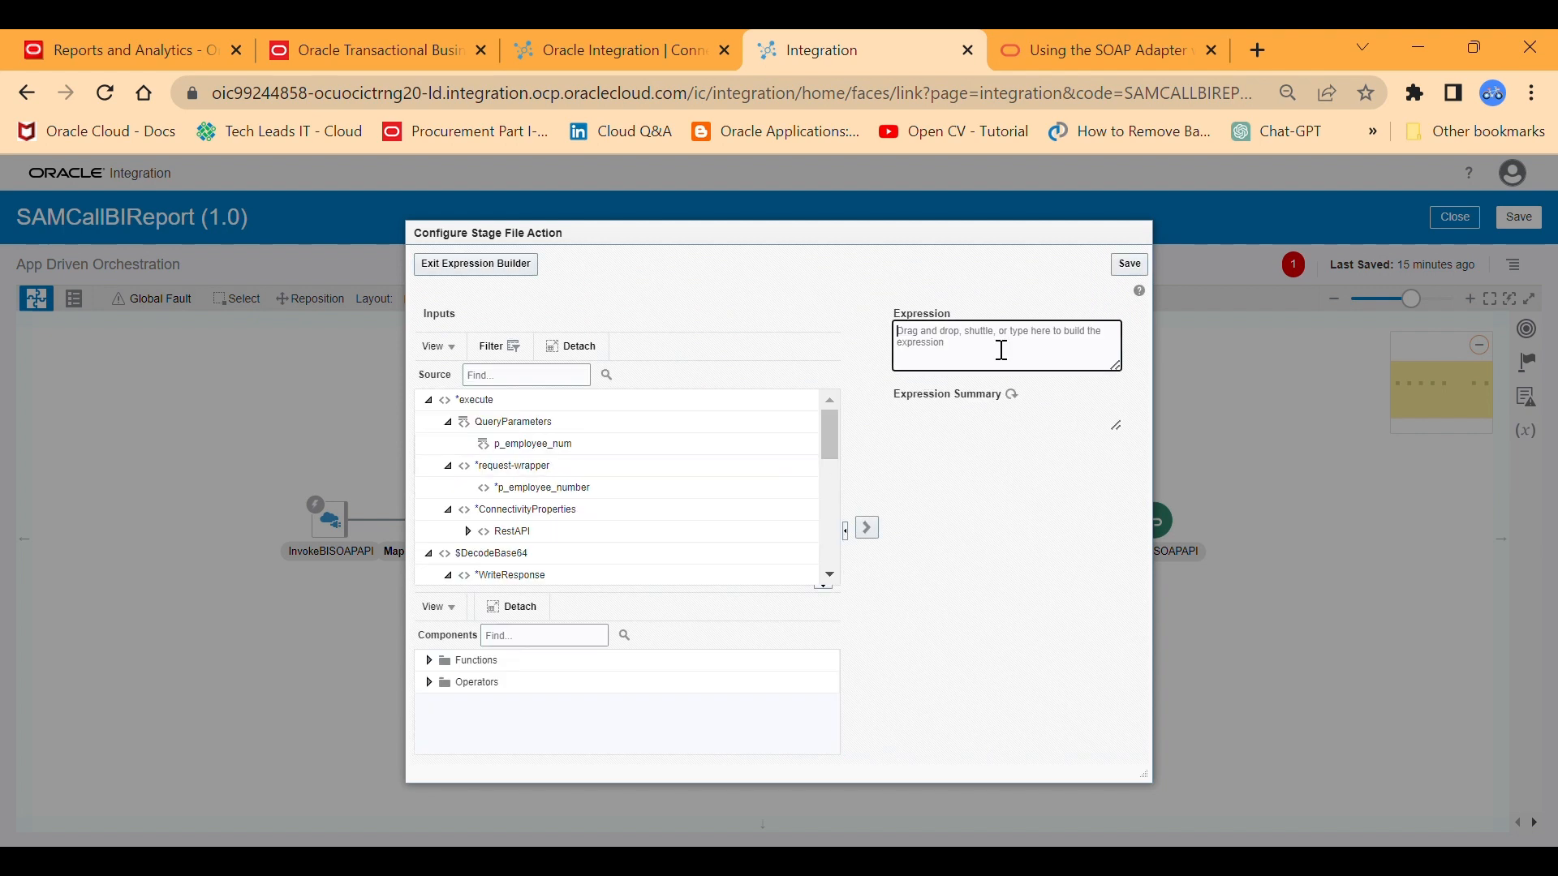
{"action": "type", "text": "\"ou"}
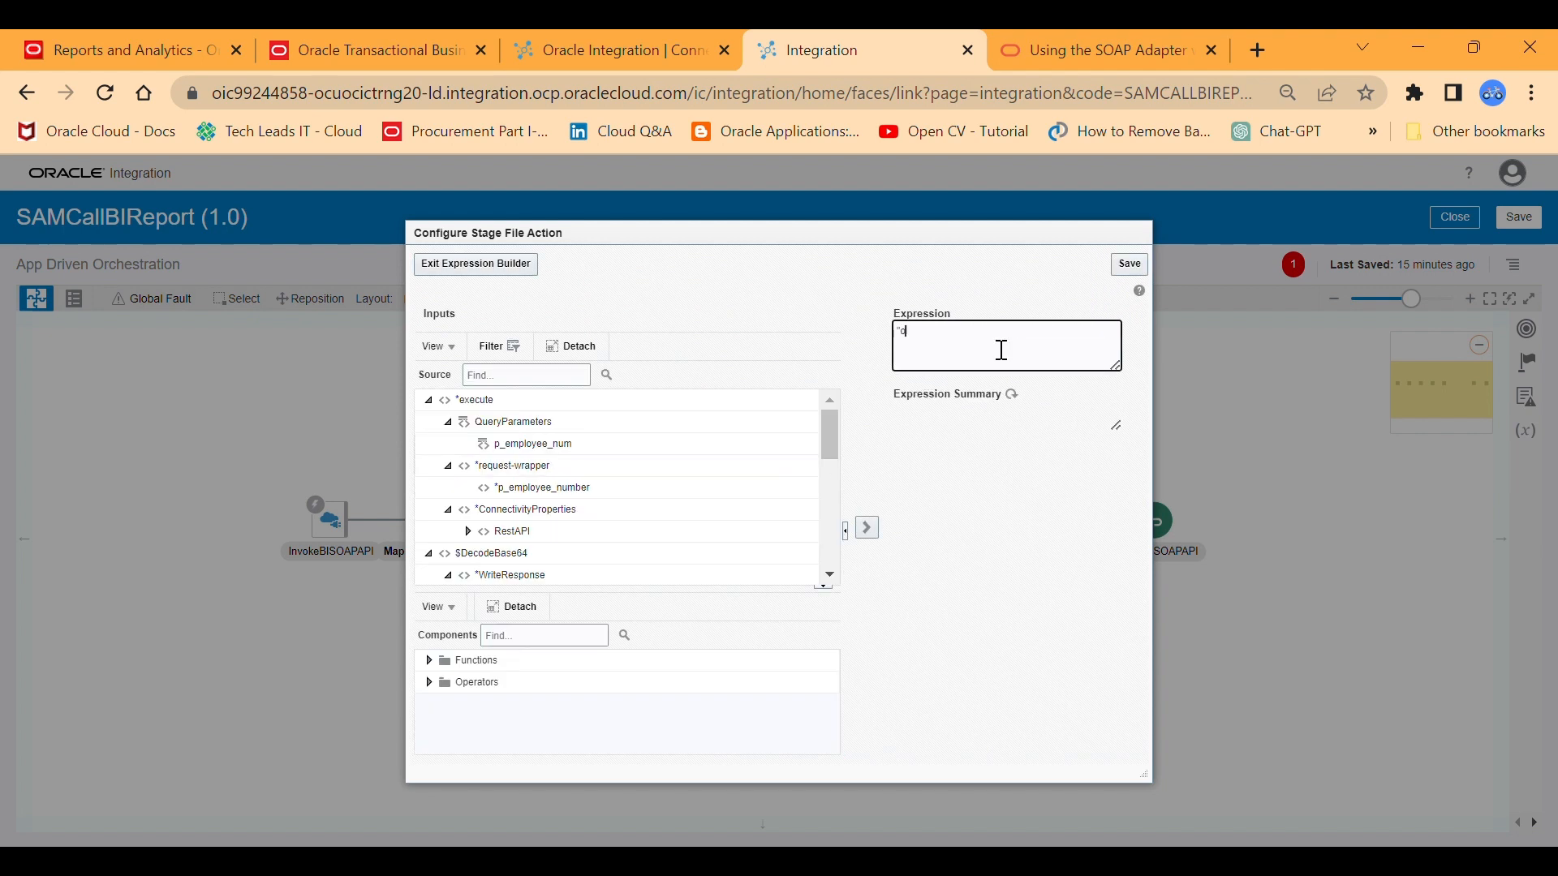
{"action": "type", "text": "putdir\""}
{"action": "left_click", "coordinate": [1129, 264]}
{"action": "left_click", "coordinate": [503, 272]}
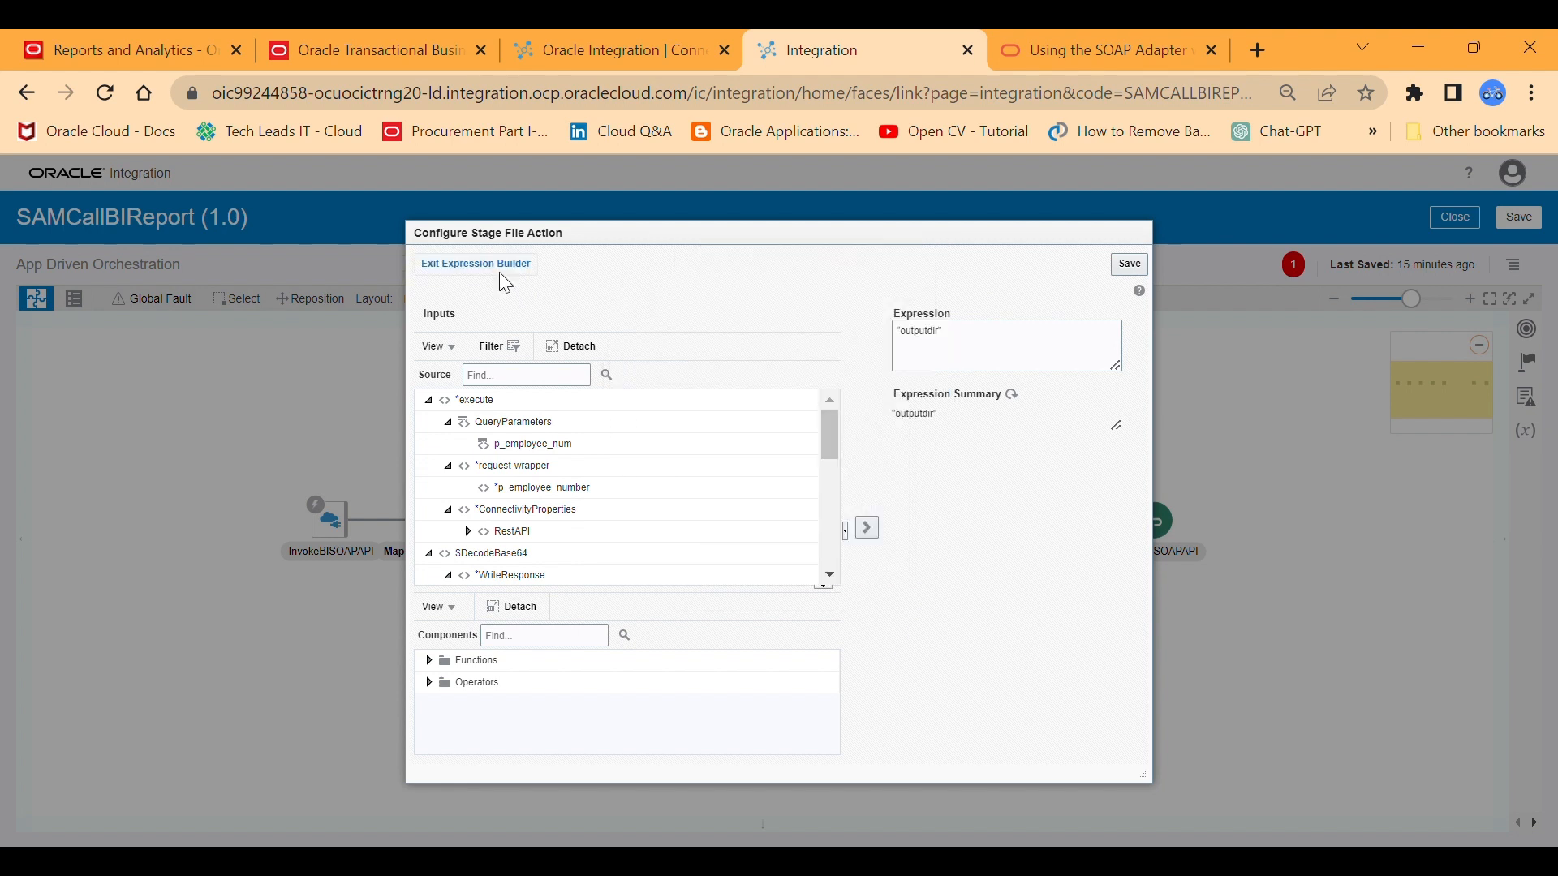
{"action": "left_click", "coordinate": [499, 271]}
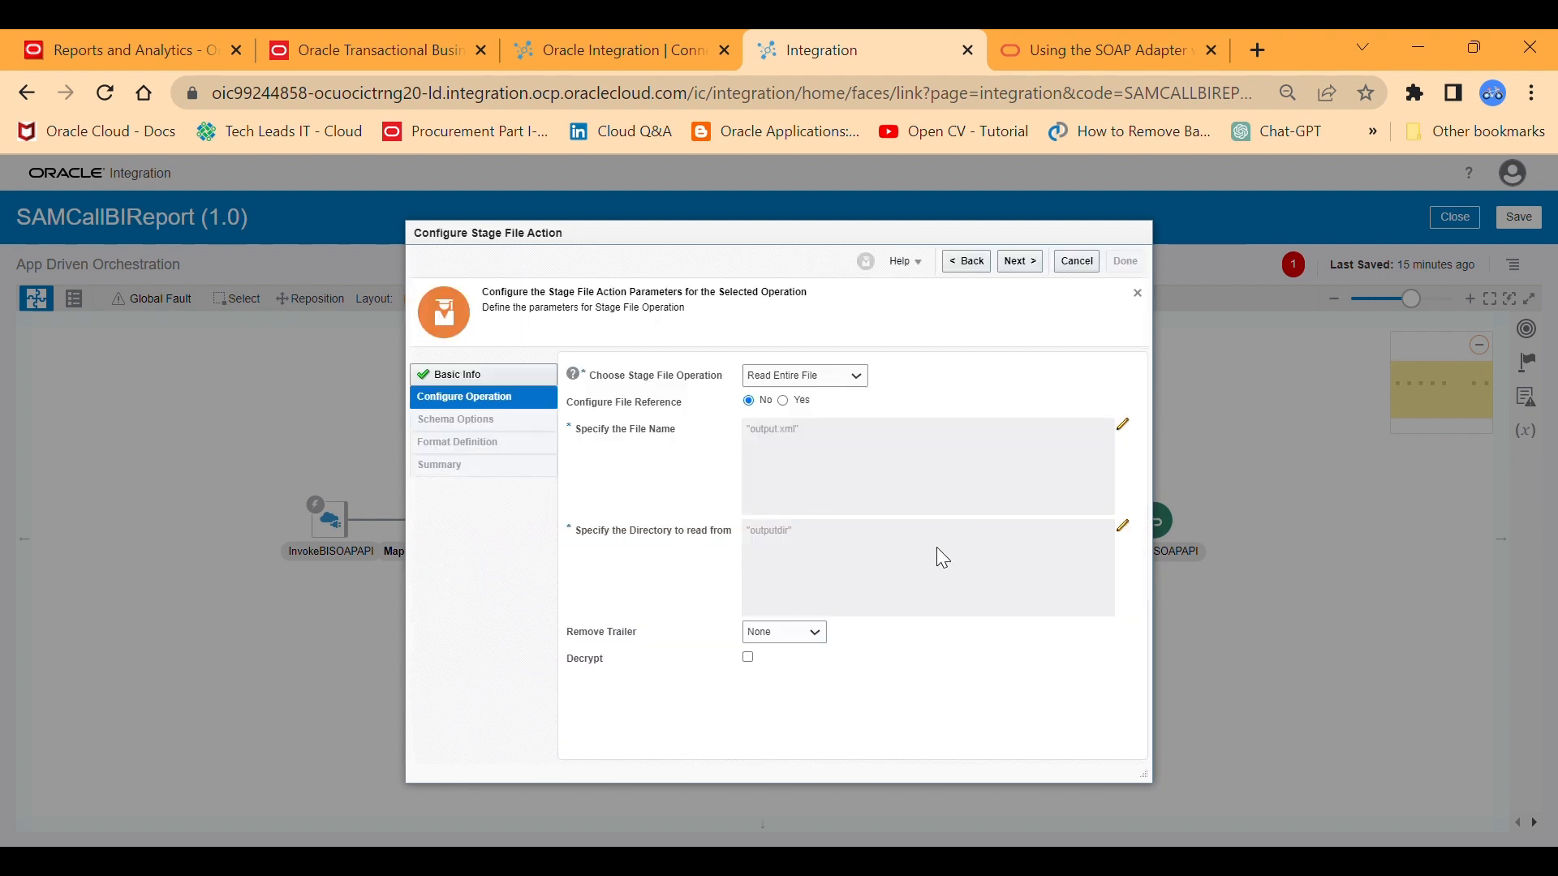
Describe the file structure with an XML schema (XSD) document, using Outputxsd.xml with element DATA_DS, and finish the ReadDecodedData configuration.
{"action": "left_click", "coordinate": [1018, 262]}
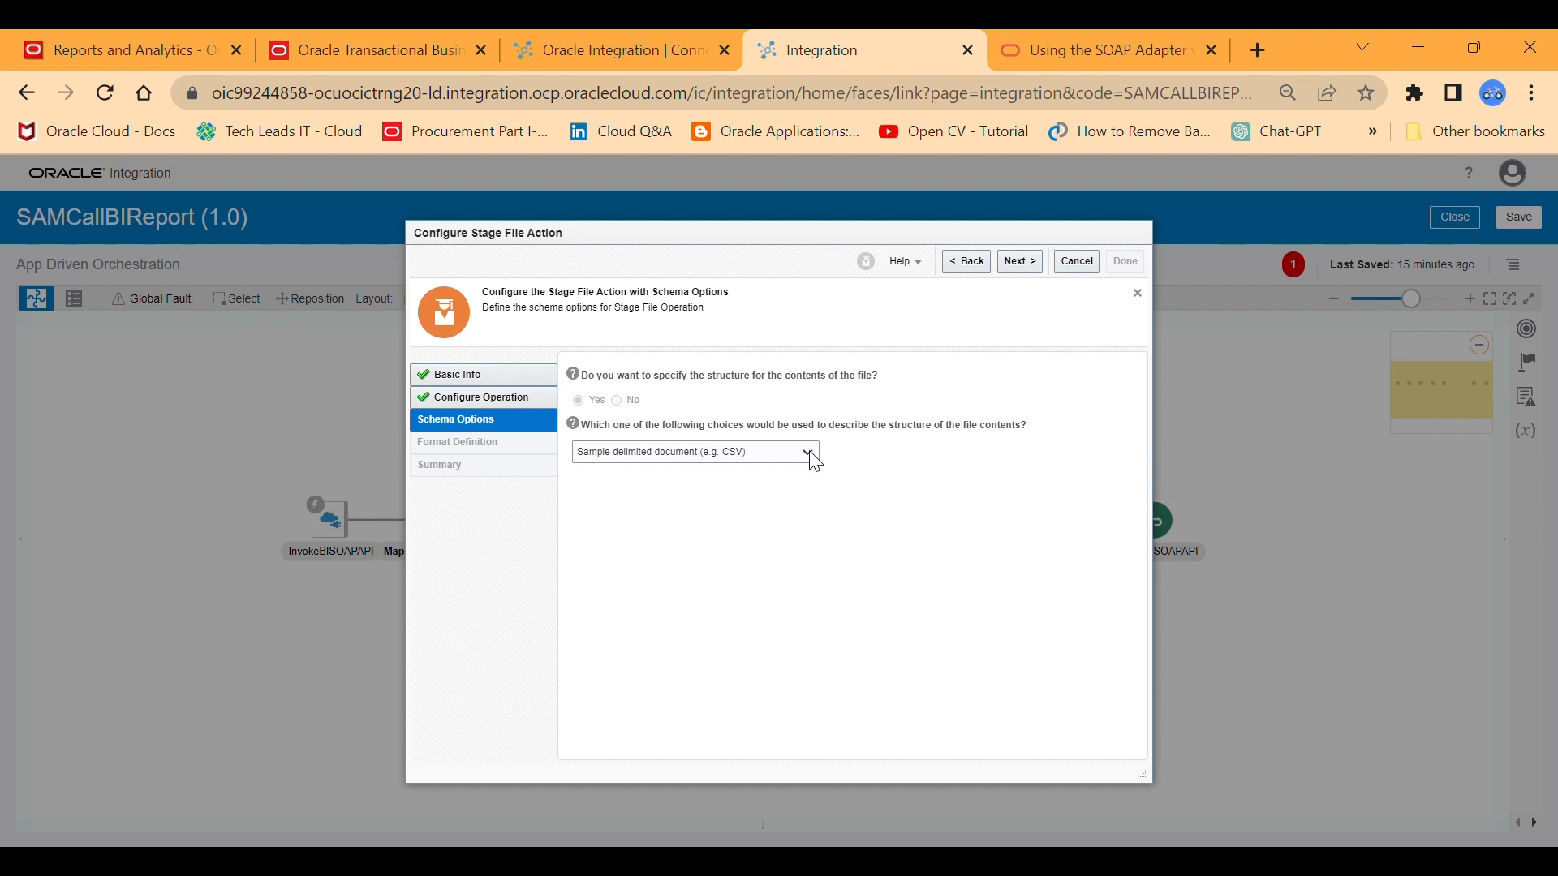
{"action": "left_click", "coordinate": [739, 485]}
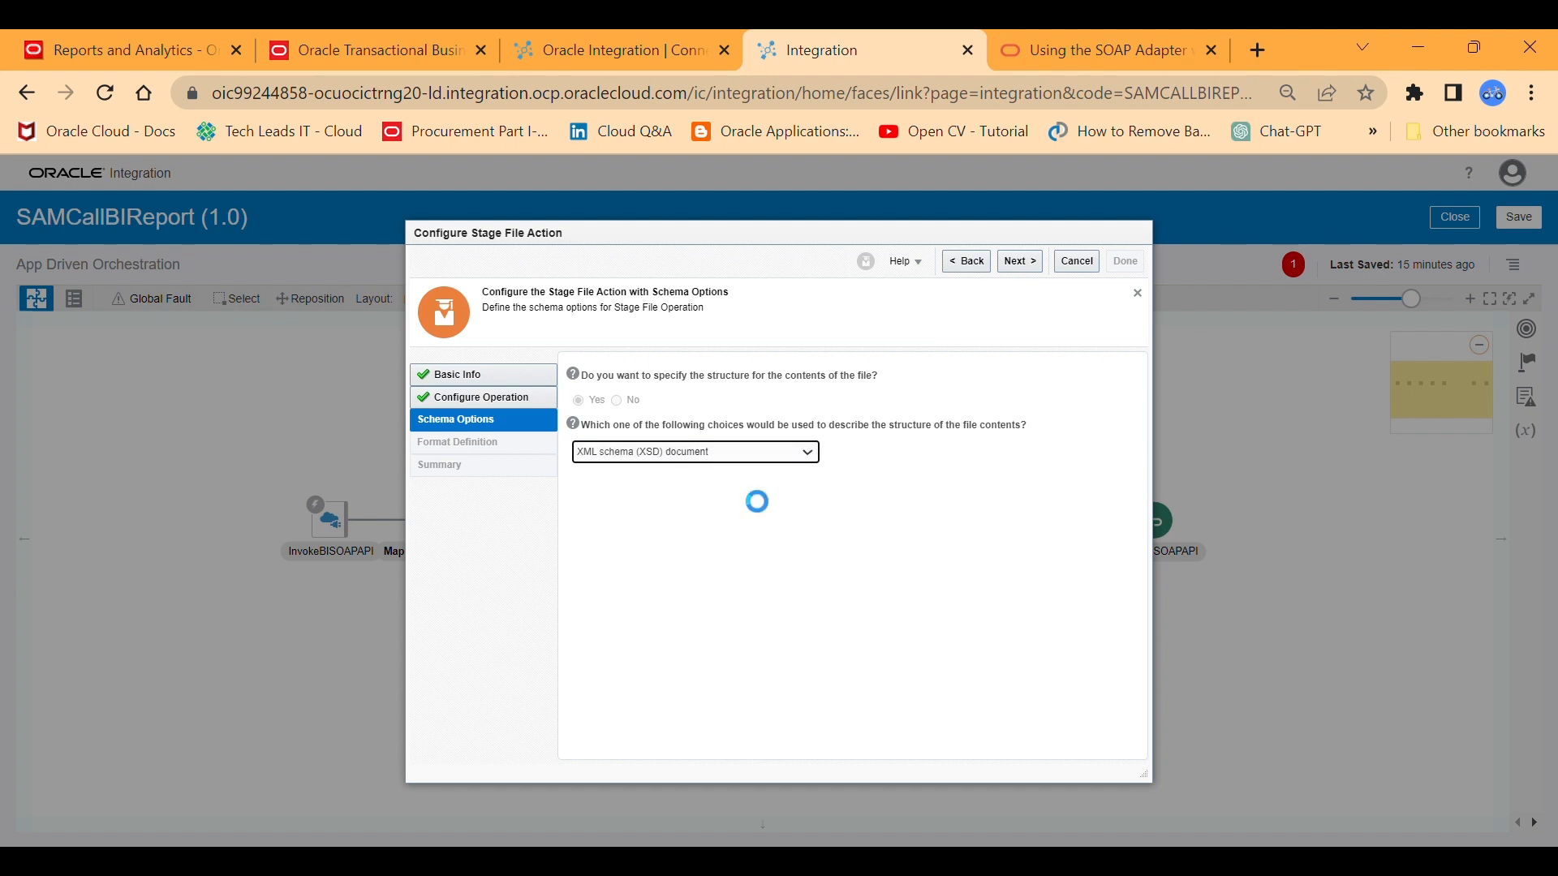
{"action": "left_click", "coordinate": [1019, 262]}
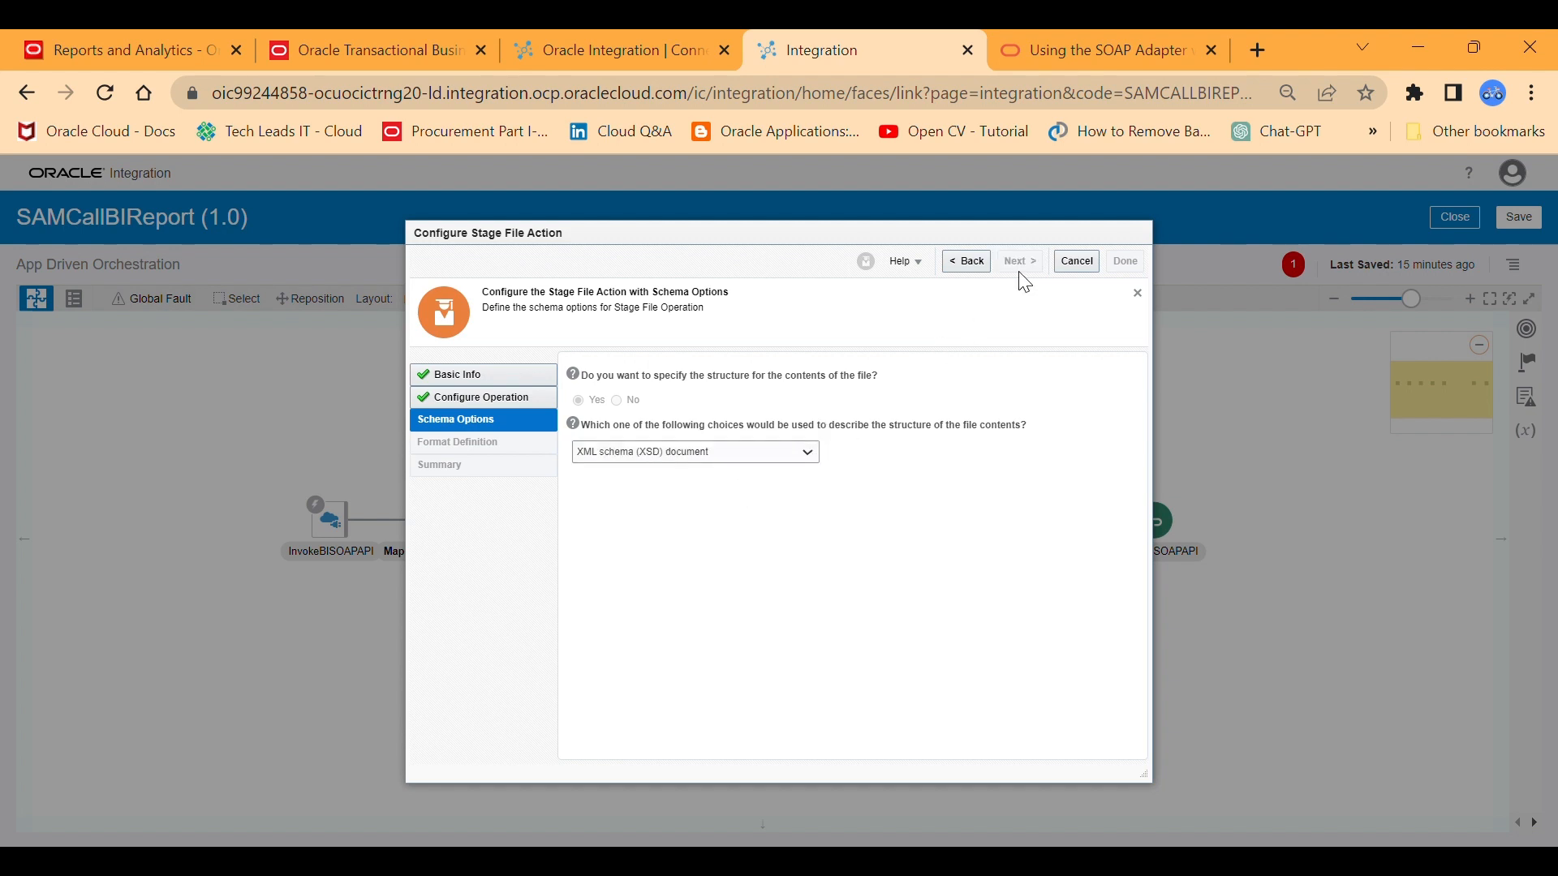
{"action": "left_click", "coordinate": [668, 447]}
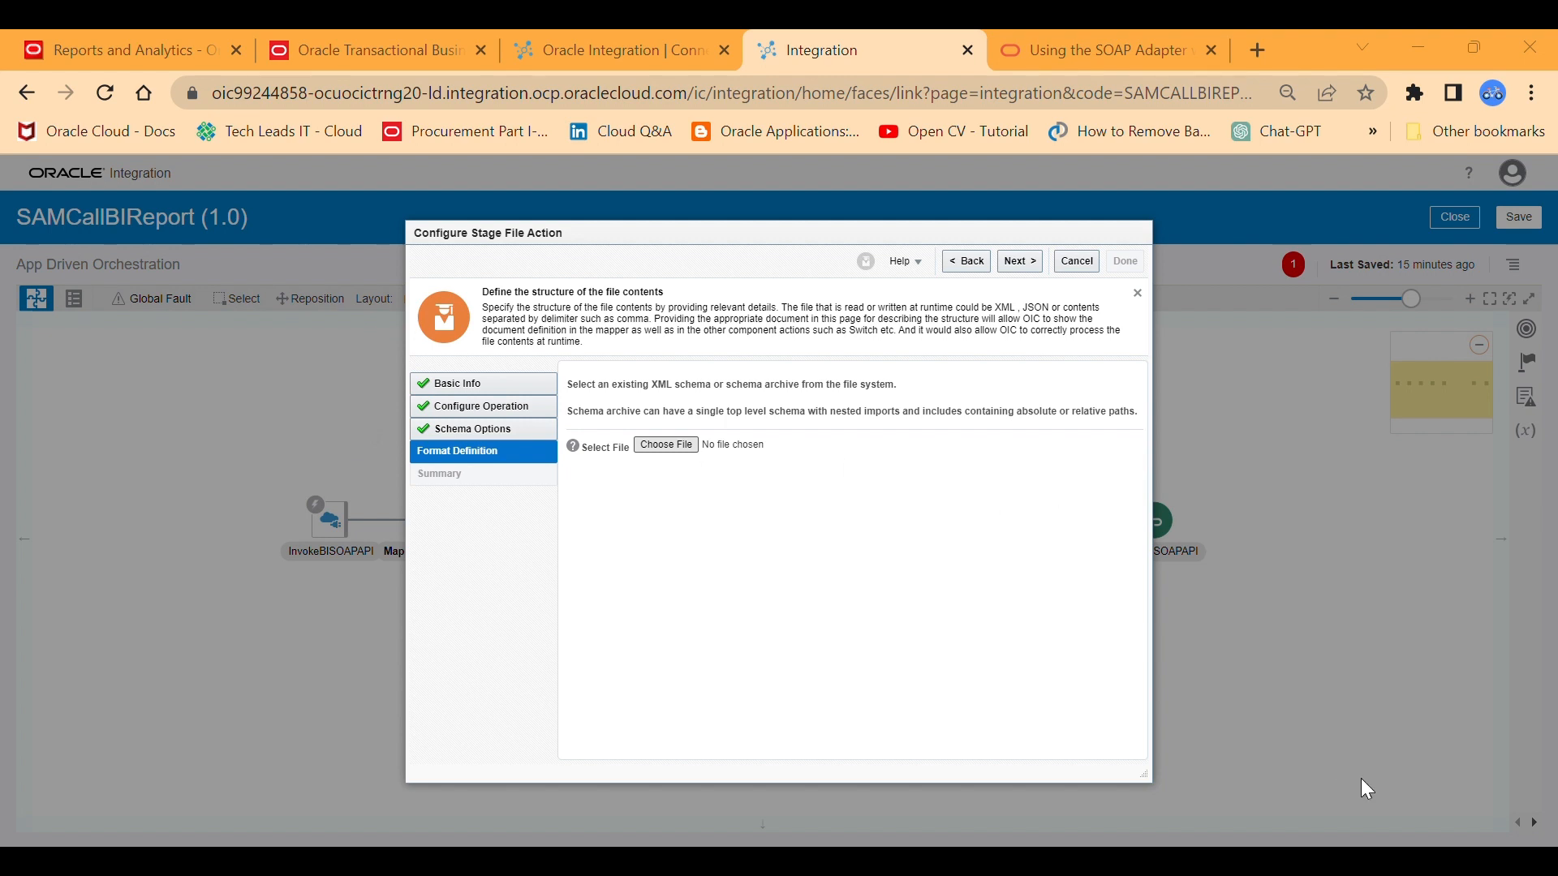
{"action": "left_click", "coordinate": [1349, 800]}
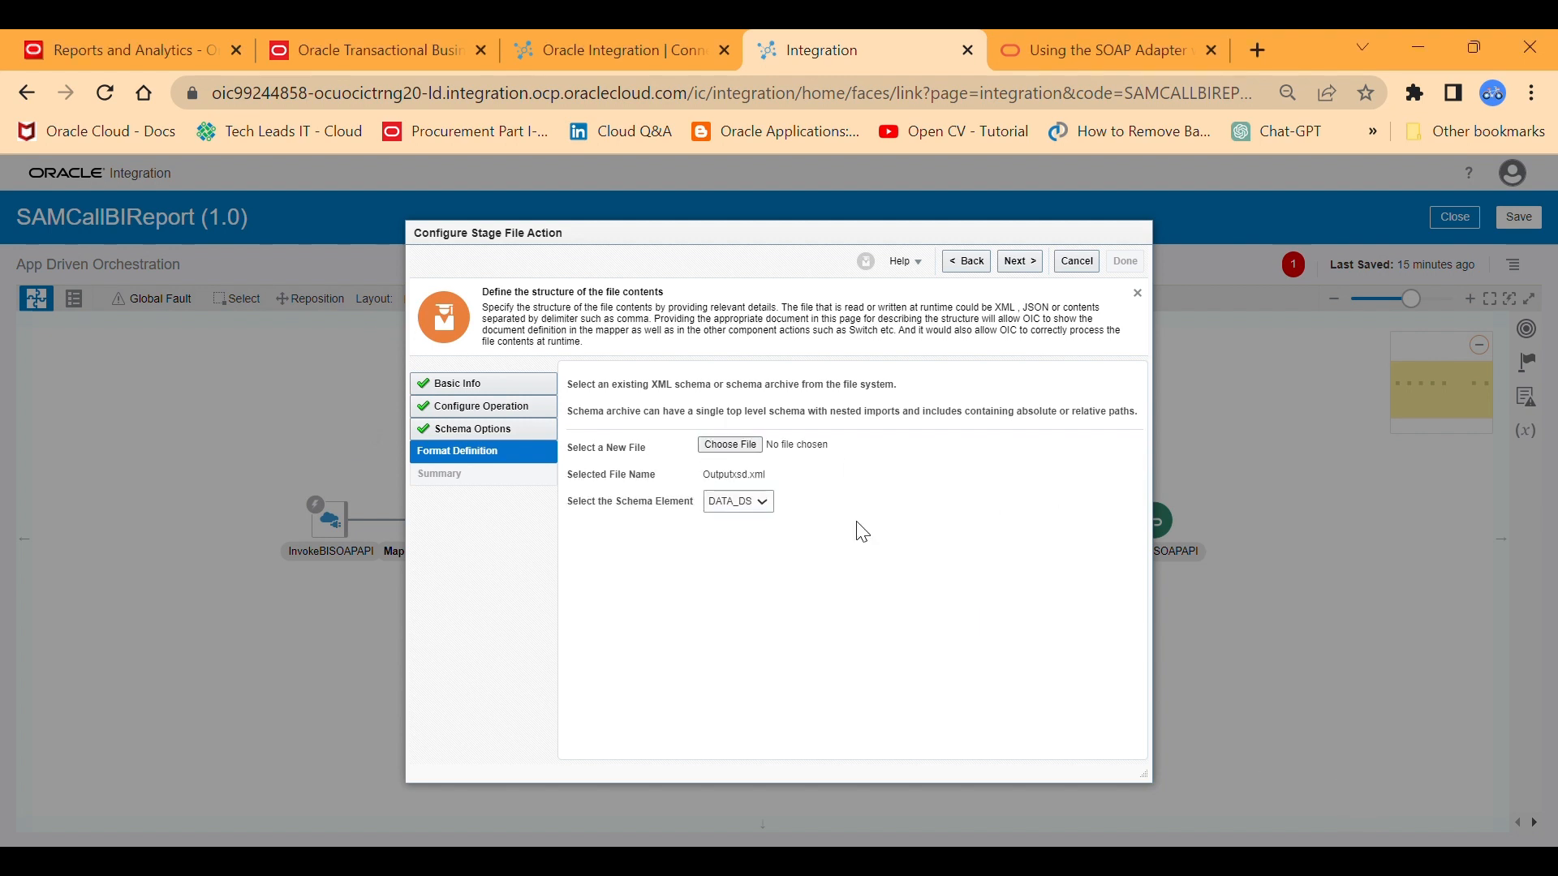
{"action": "left_click", "coordinate": [1014, 262]}
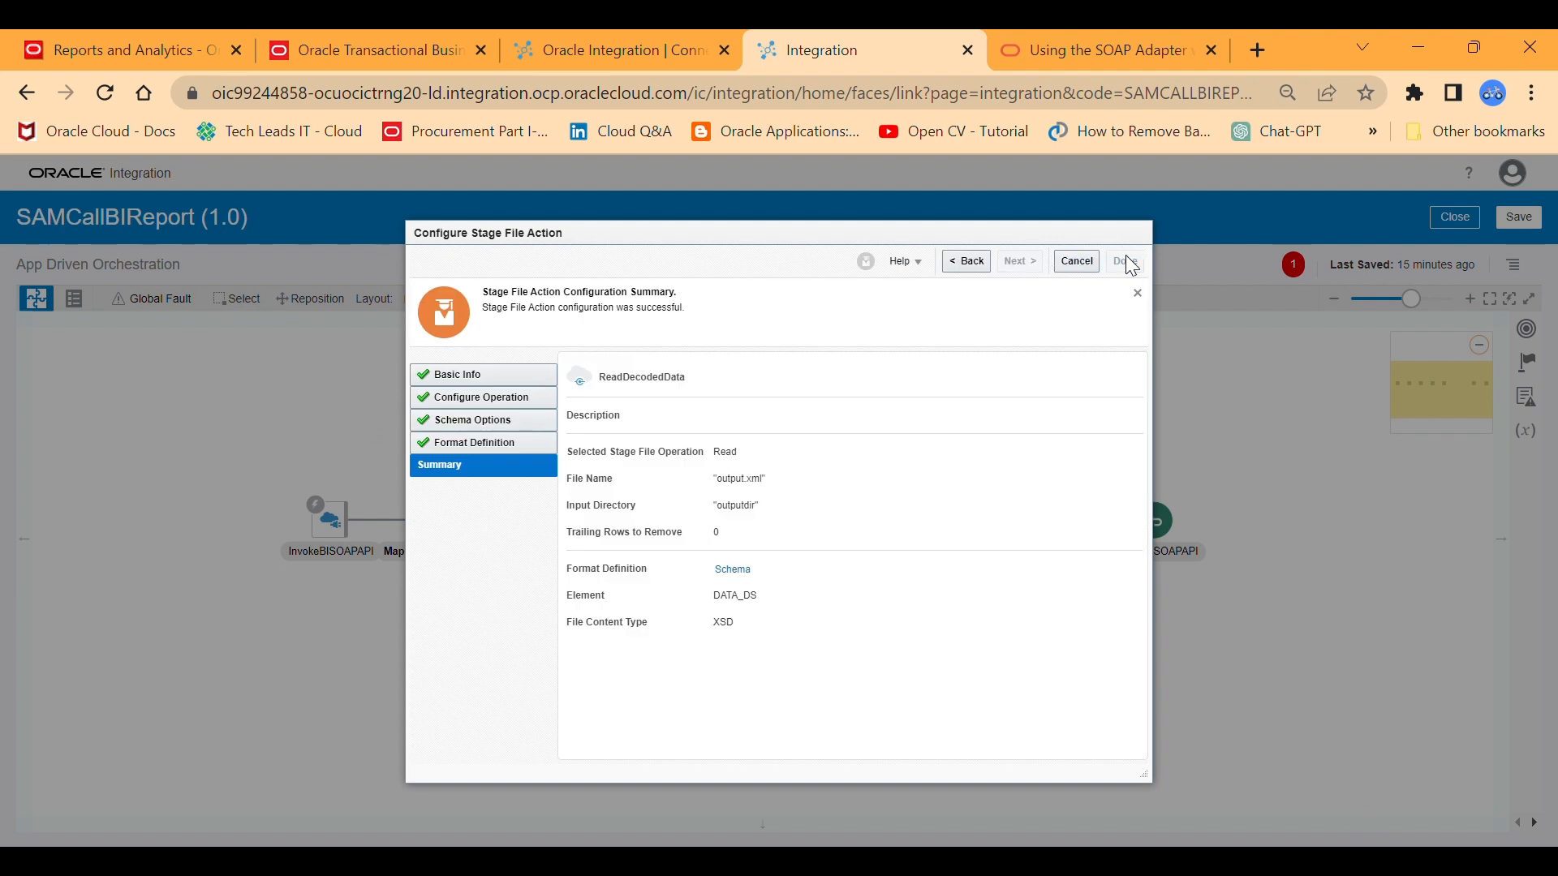
{"action": "left_click", "coordinate": [1124, 261]}
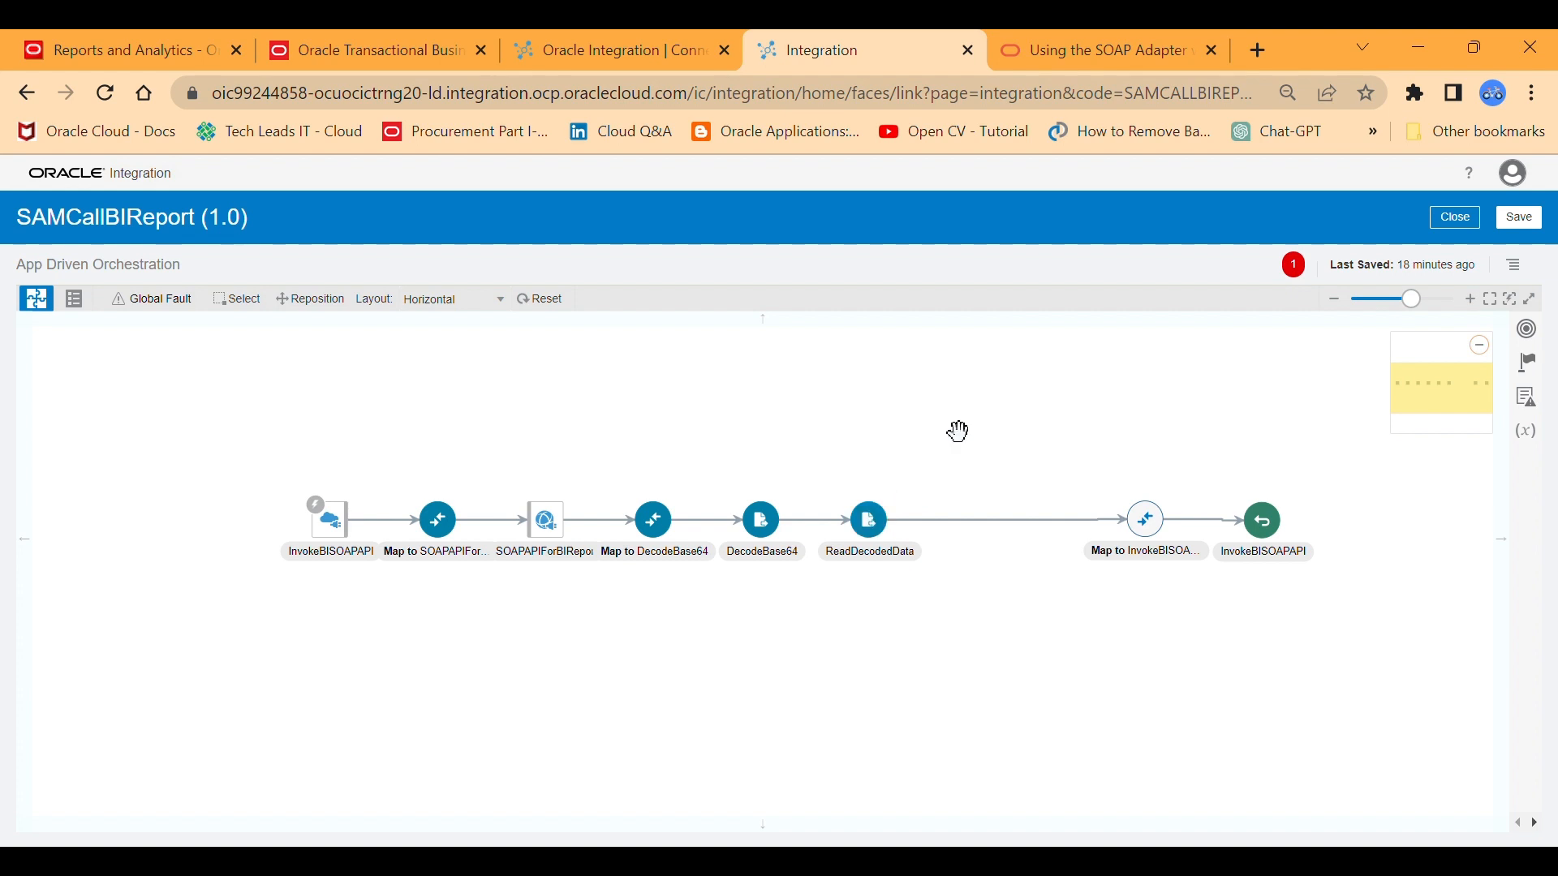
Open the Map to InvokeBISOAPAPI mapping for editing and collapse the InvokeBISOAPAPI Request source.
{"action": "left_click", "coordinate": [1158, 527]}
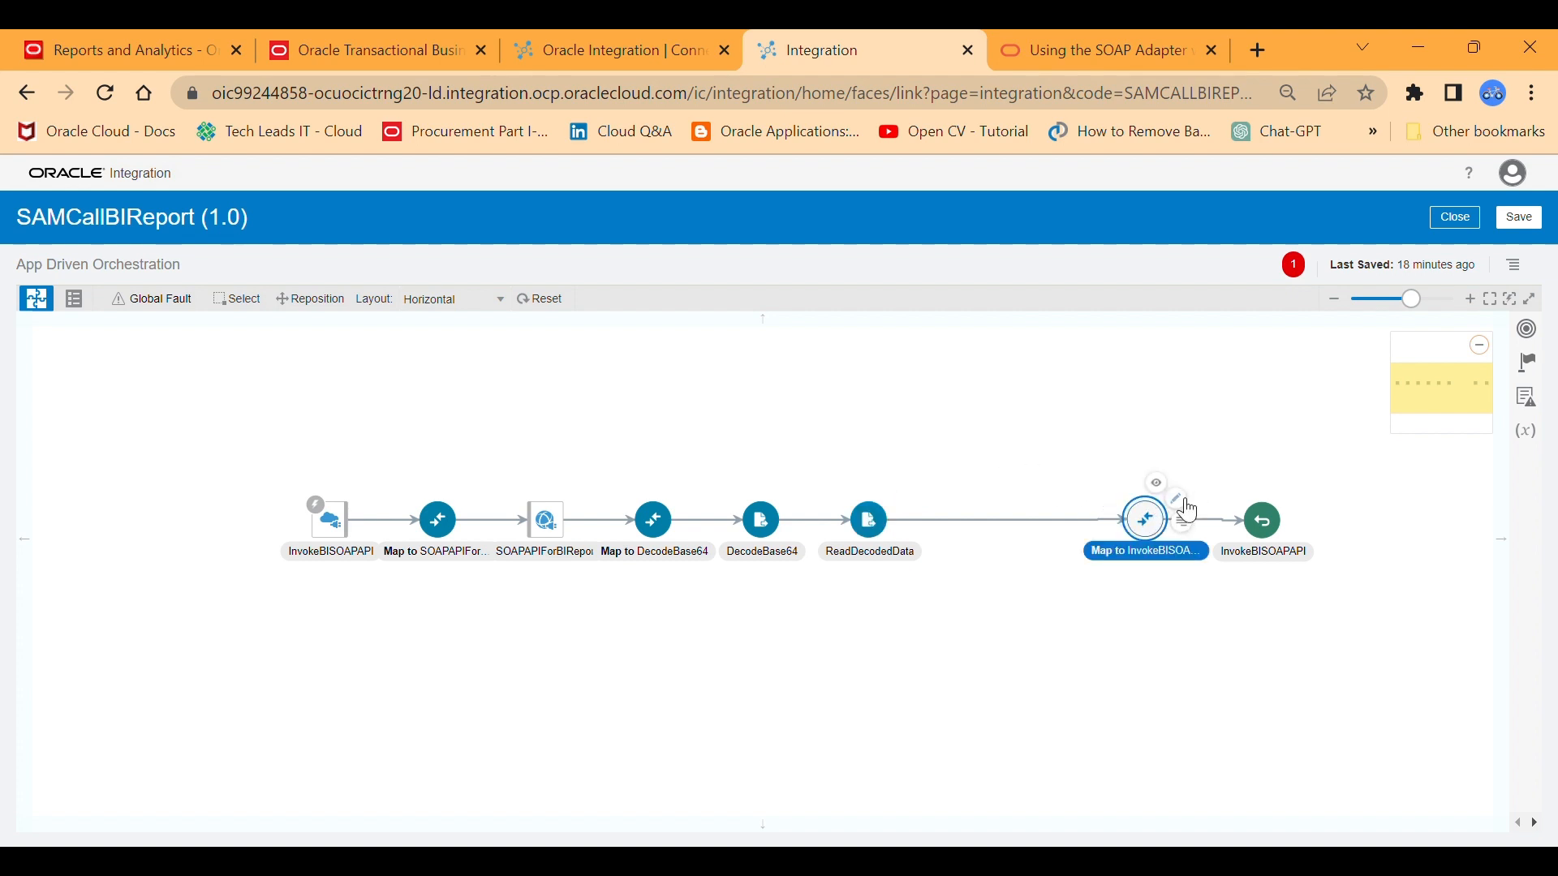
{"action": "left_click", "coordinate": [1177, 499]}
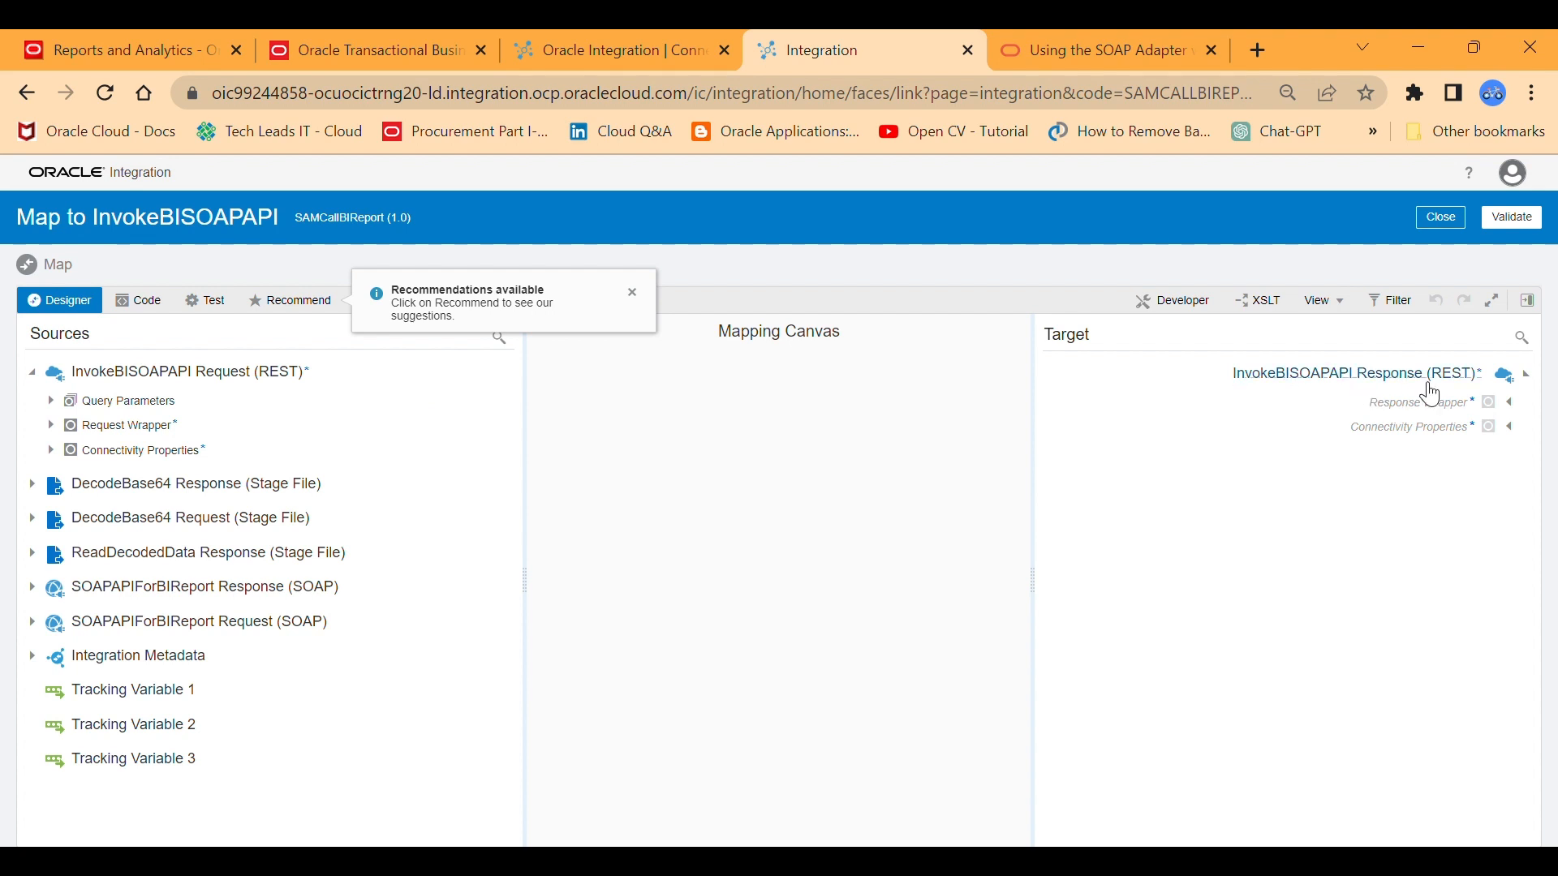
{"action": "left_click", "coordinate": [45, 378]}
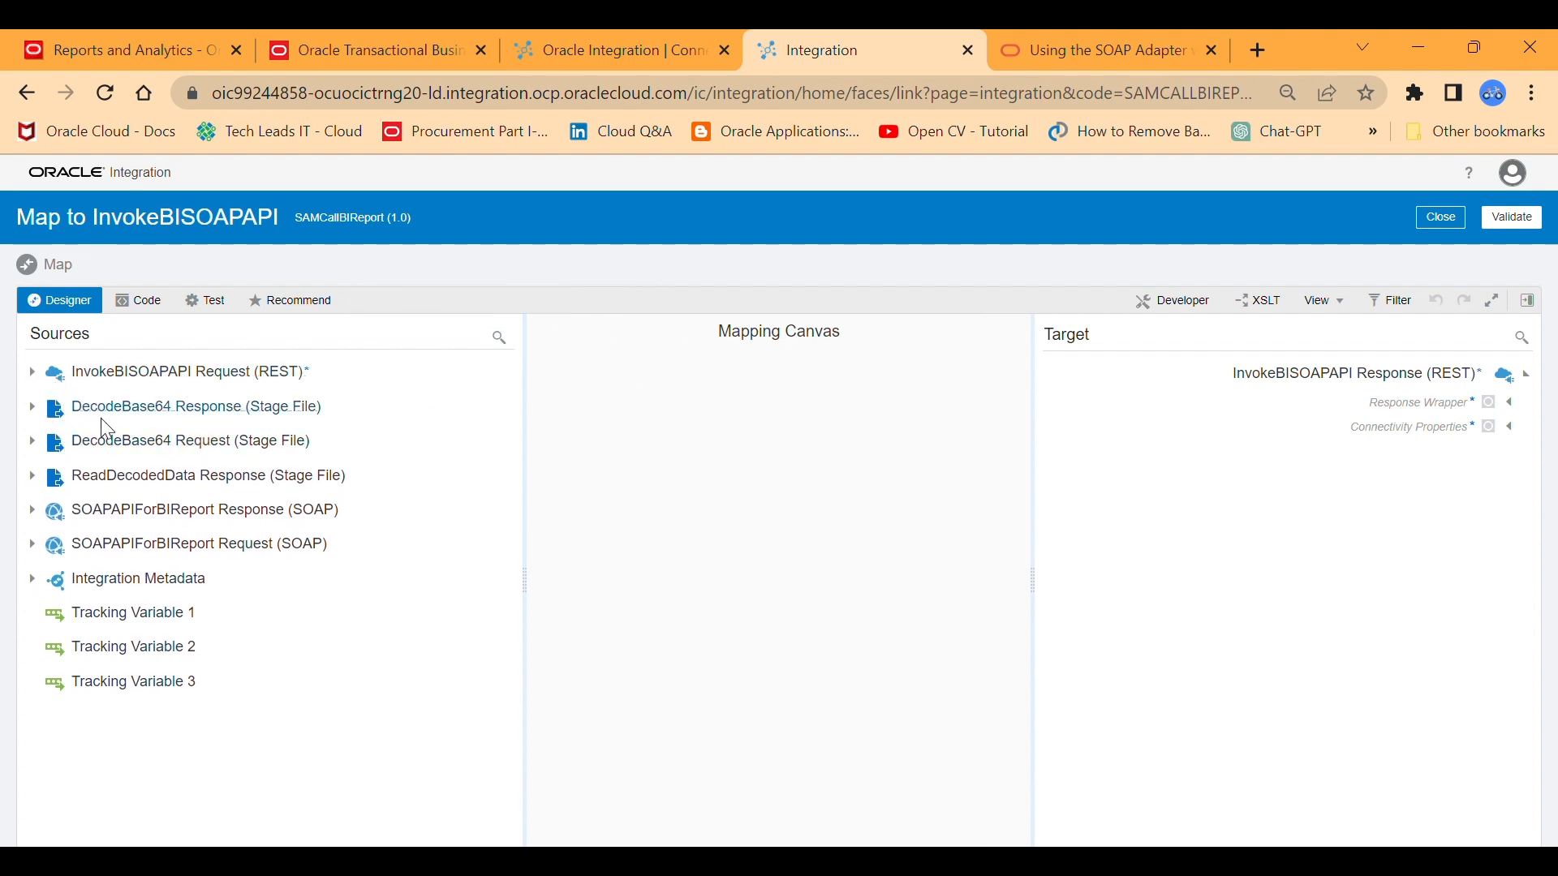
Examine the DecodeBase64 Response source structure down to the contents of its ICSFile element.
{"action": "left_click", "coordinate": [45, 420]}
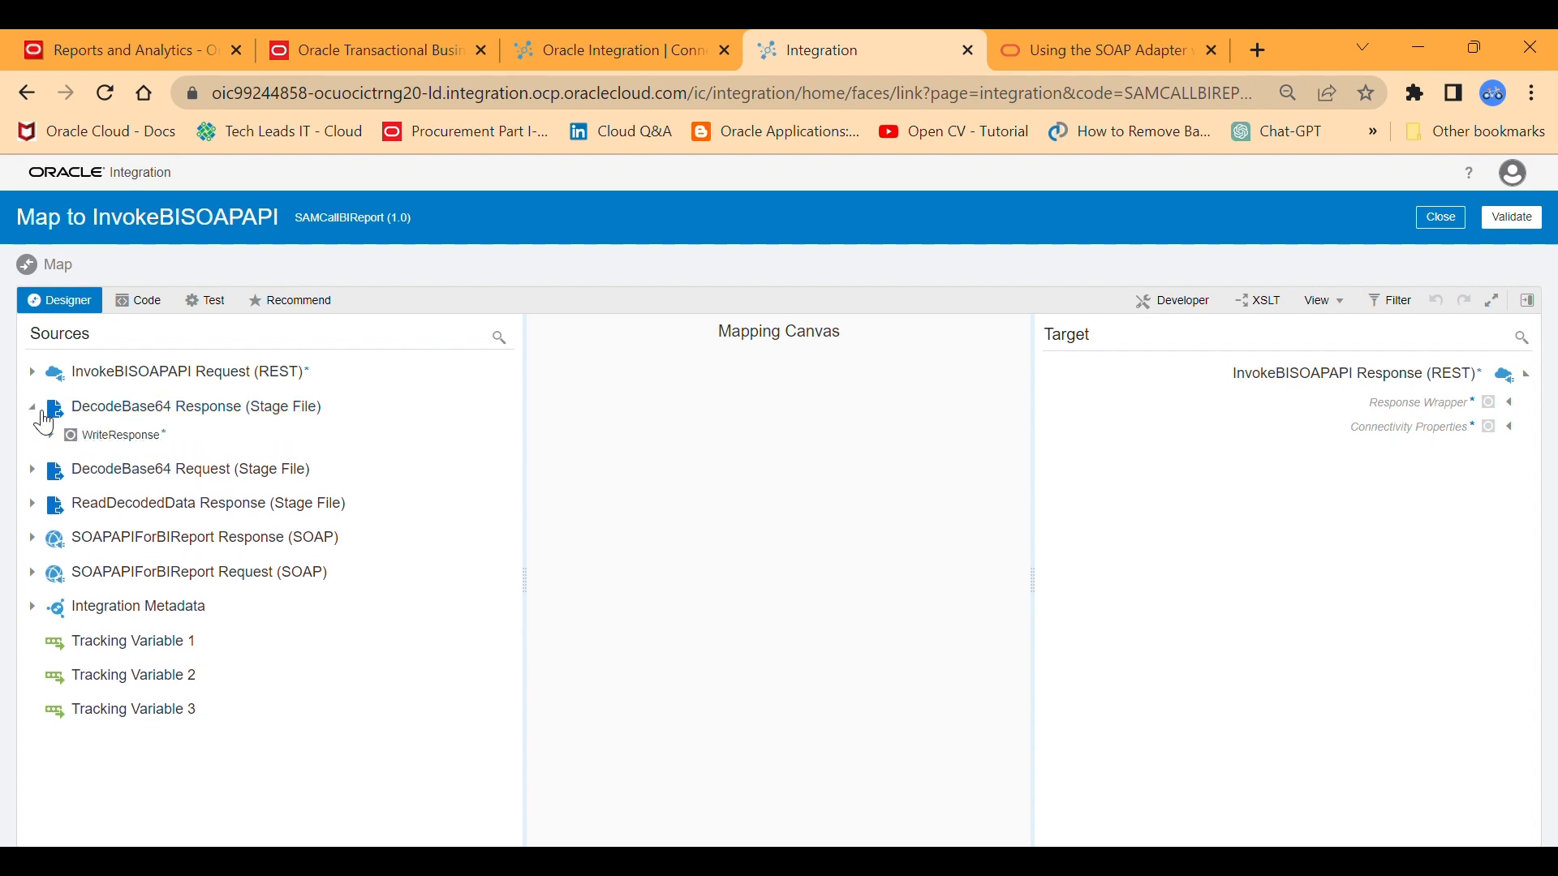
{"action": "left_click", "coordinate": [55, 437]}
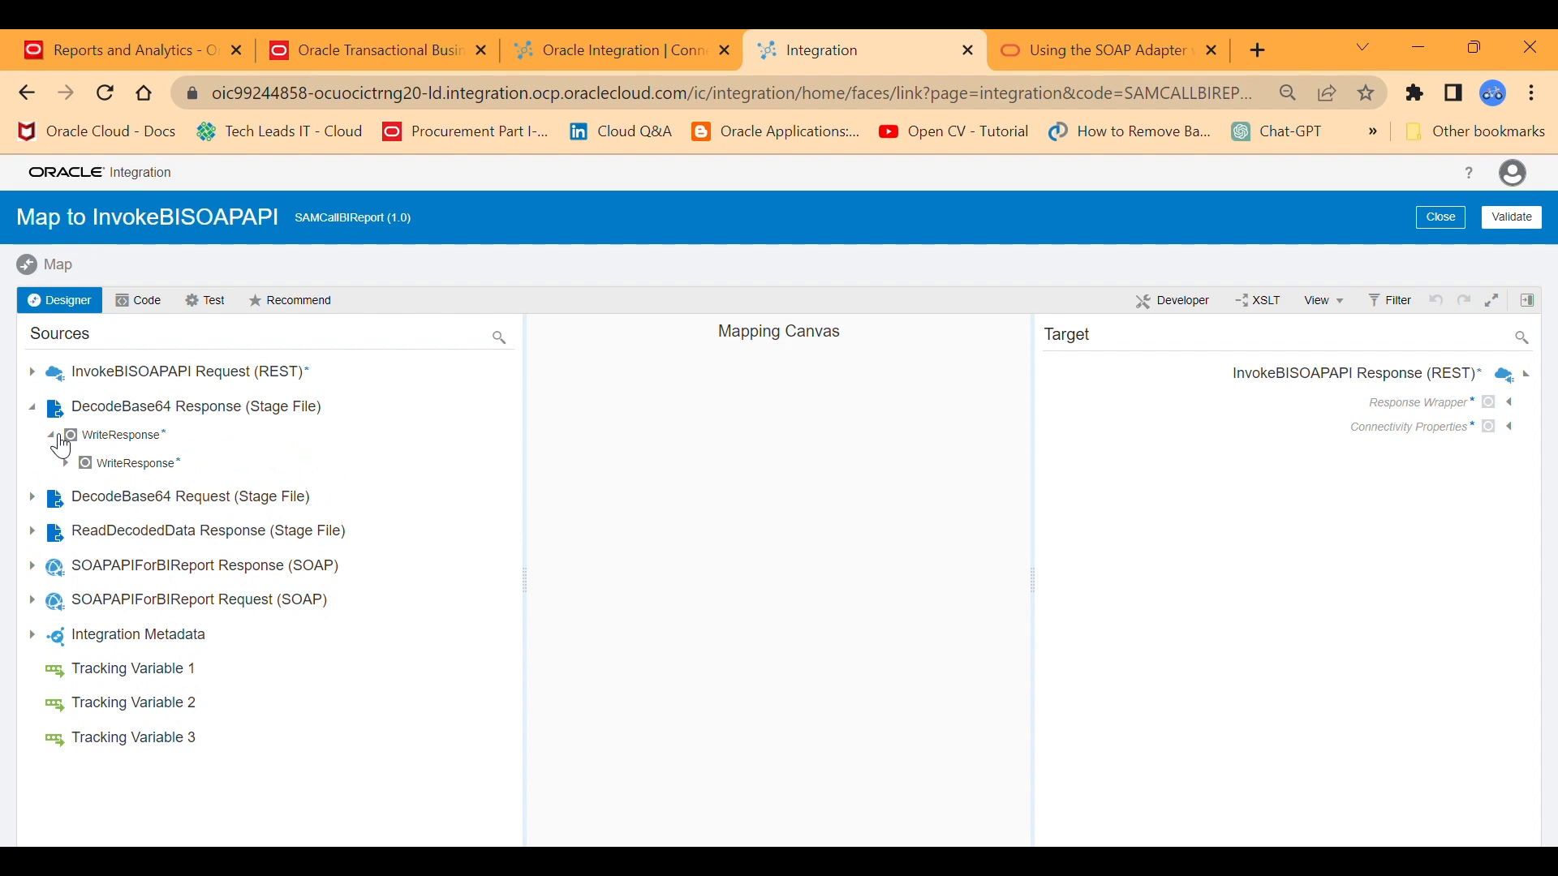
{"action": "left_click", "coordinate": [66, 464]}
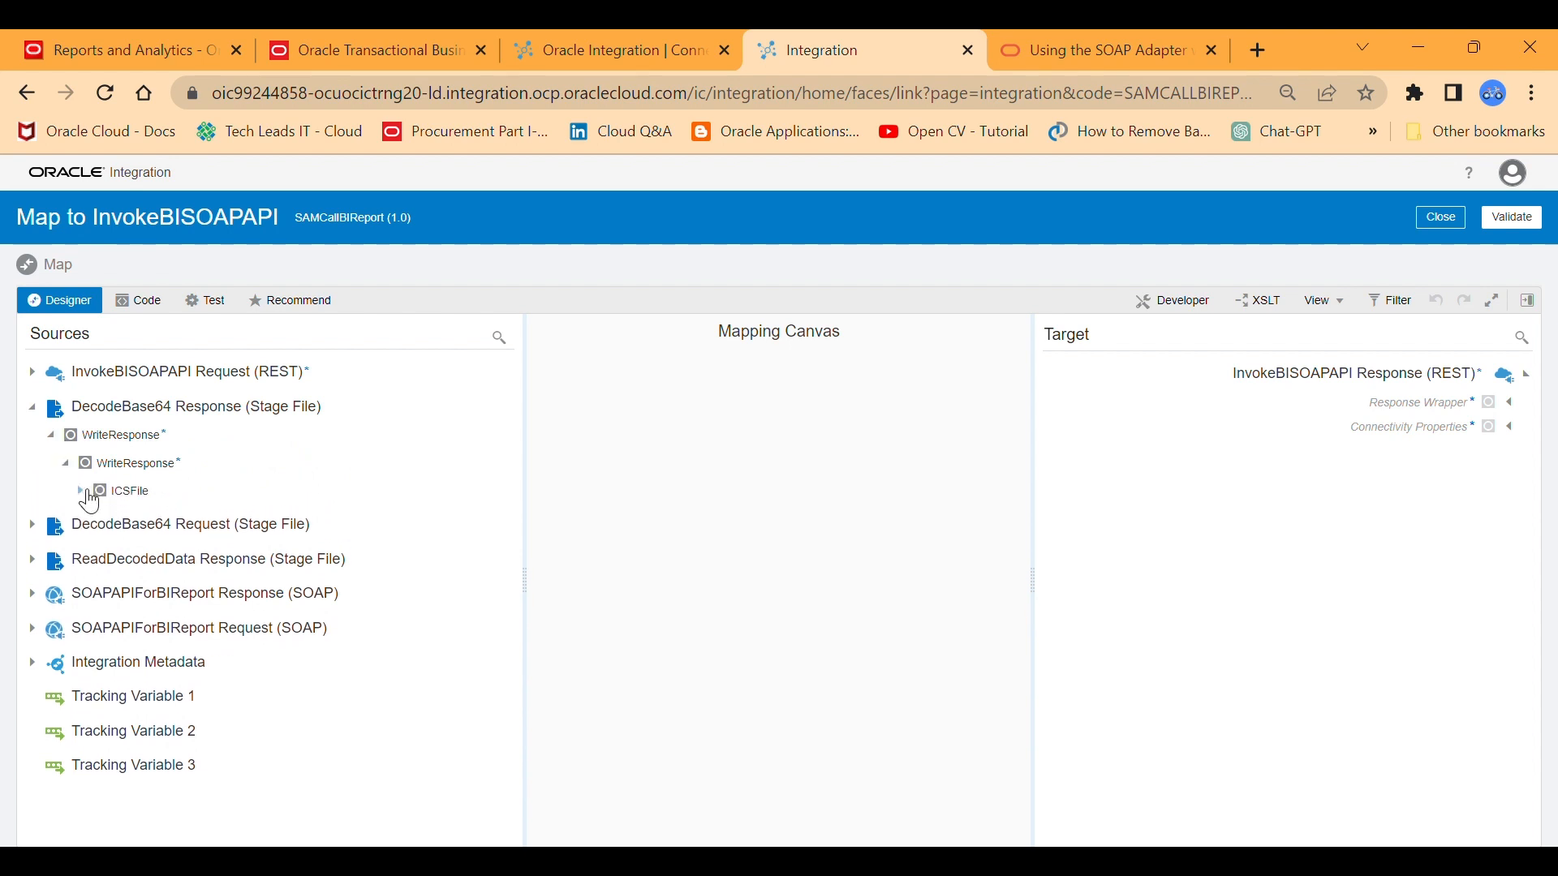
{"action": "left_click", "coordinate": [81, 492]}
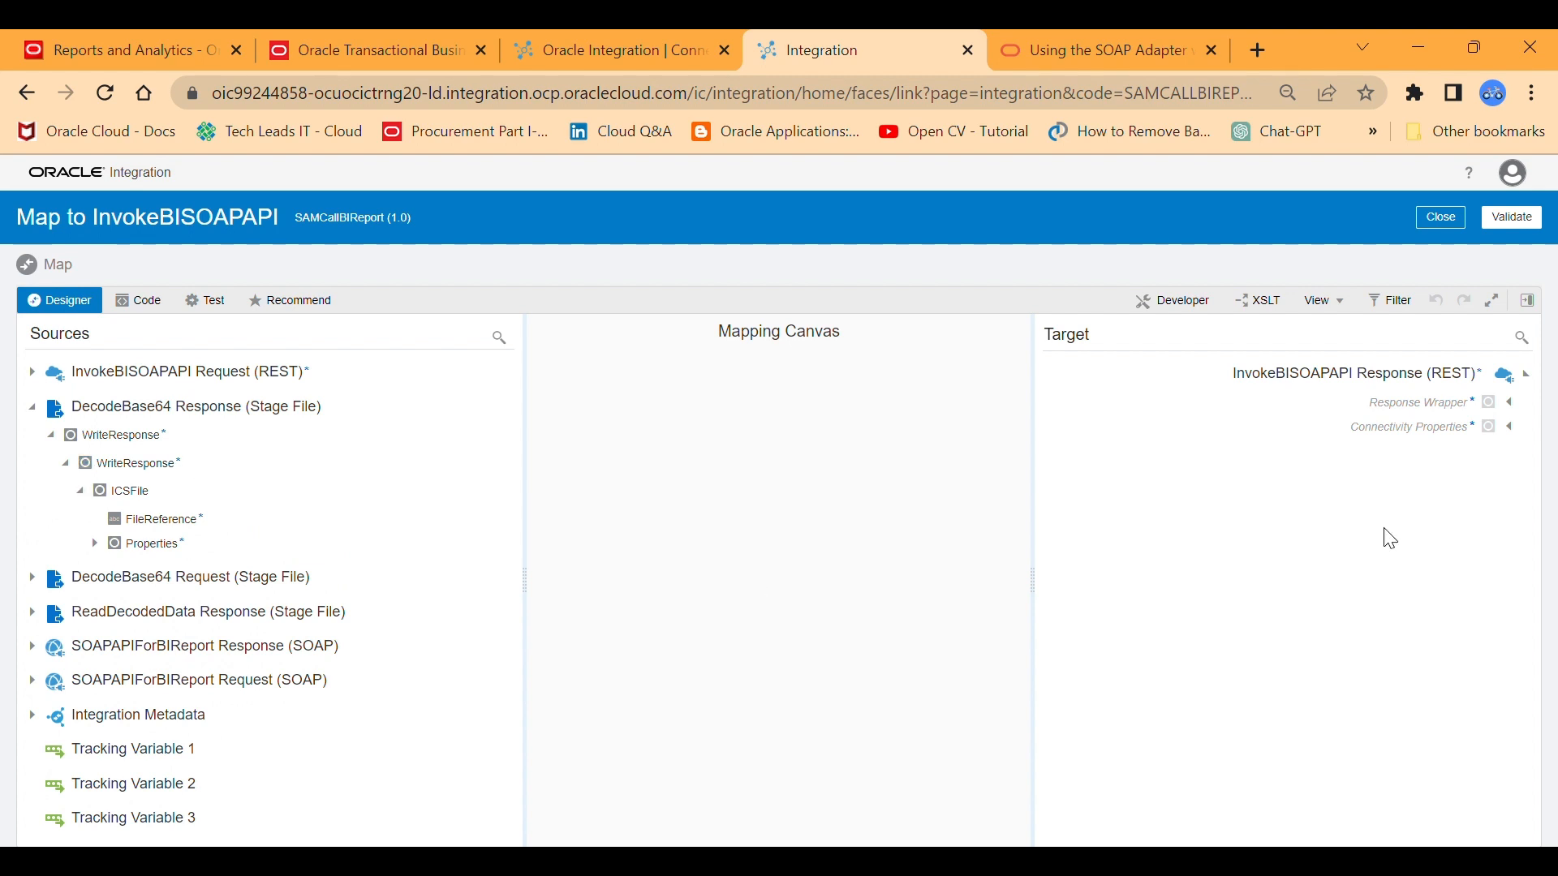
Expand the target Response Wrapper with its G 1 group, and the ReadDecodedData Response source down to its G_1 fields.
{"action": "left_click", "coordinate": [1512, 403]}
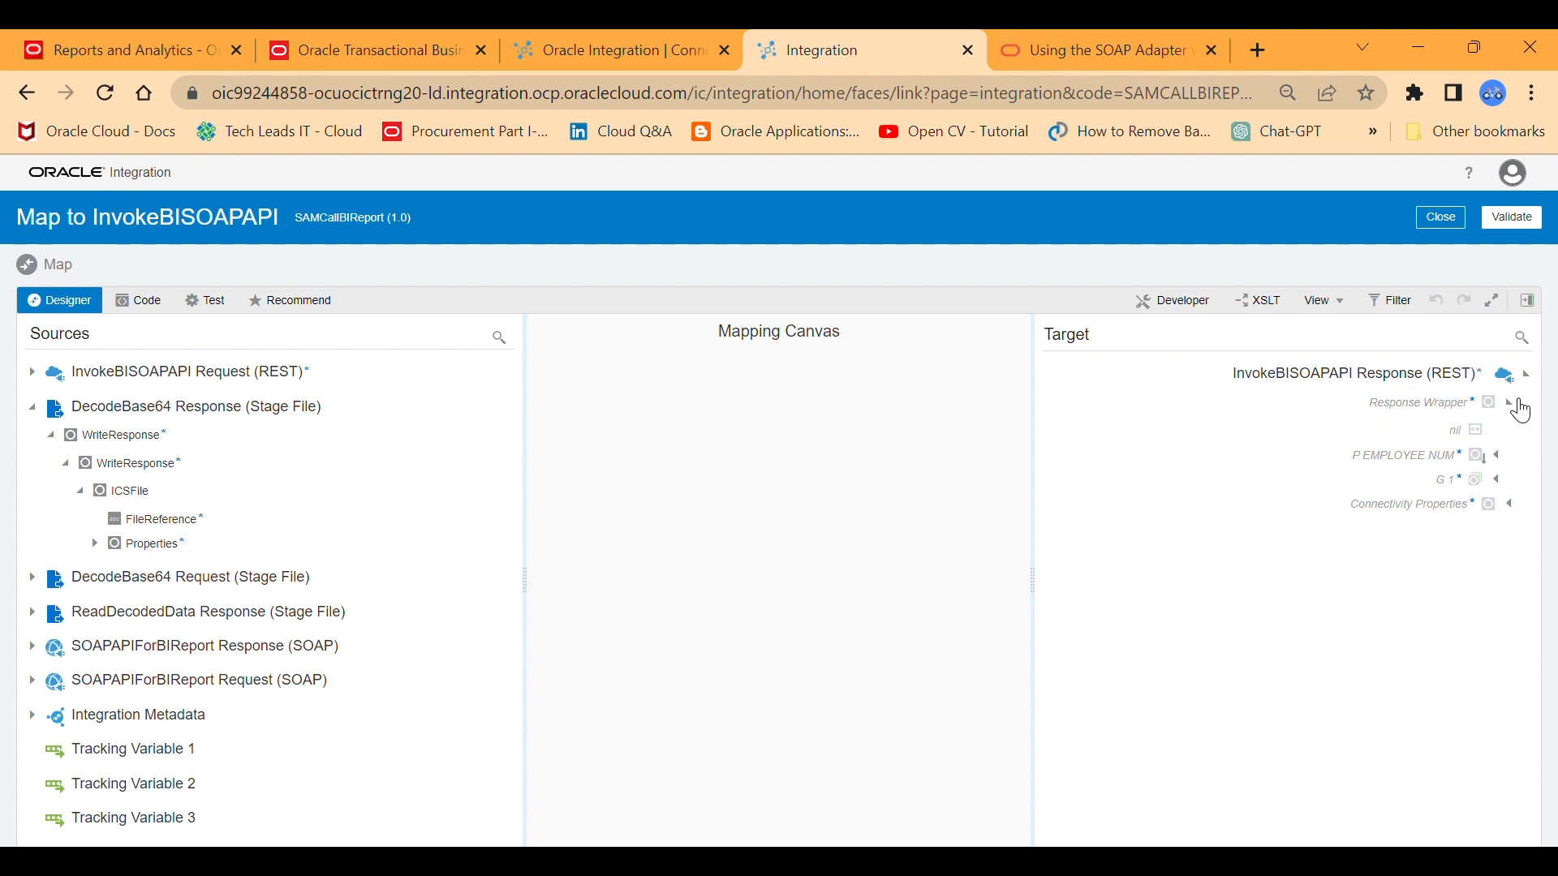
{"action": "left_click", "coordinate": [1506, 480]}
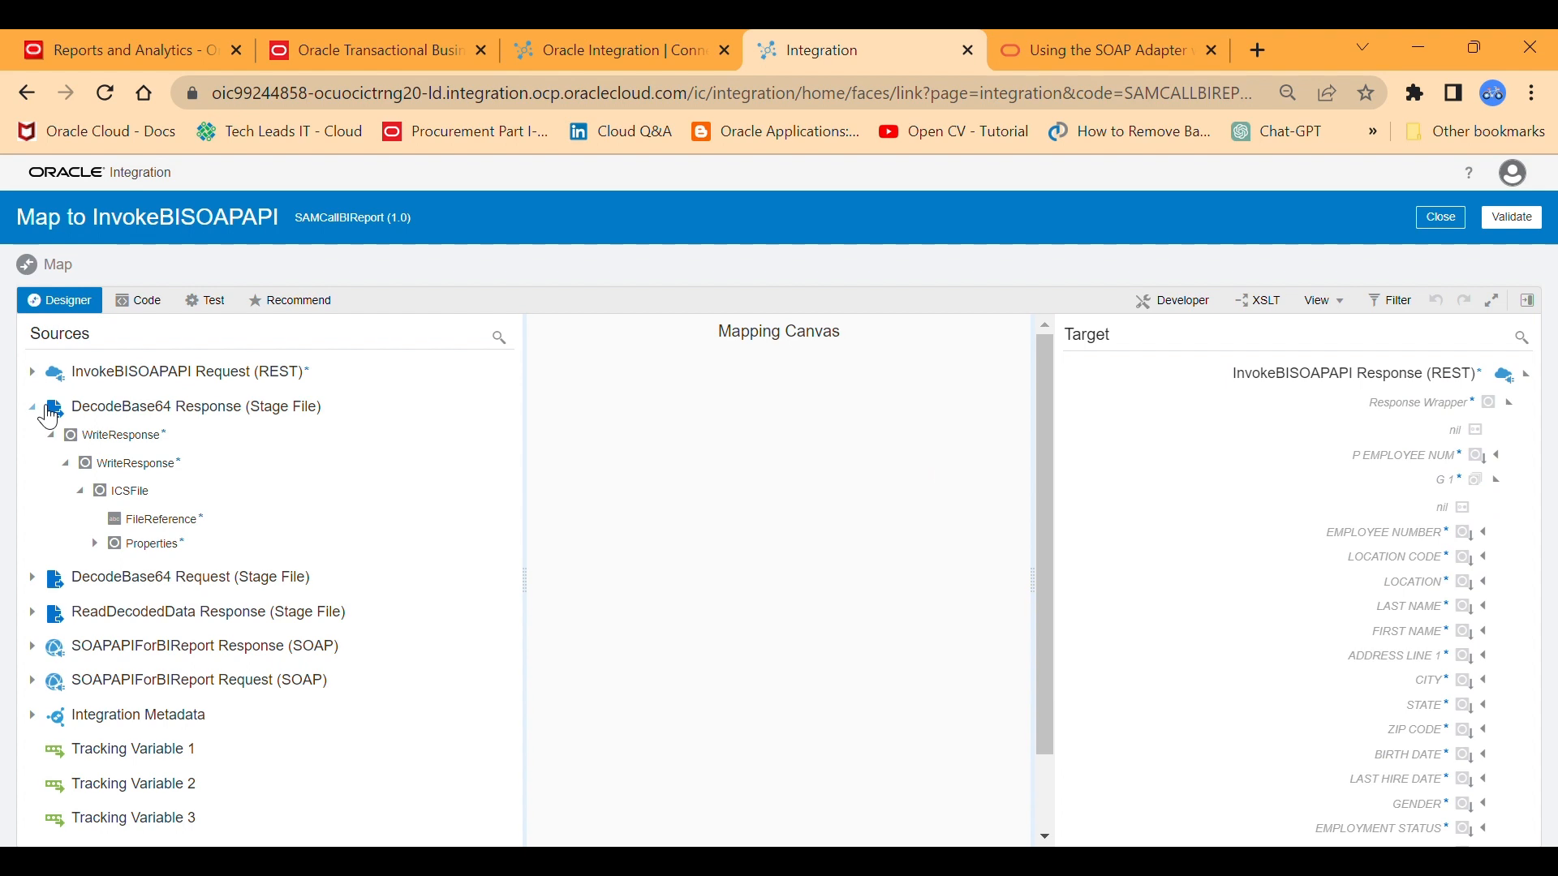
{"action": "left_click", "coordinate": [47, 412]}
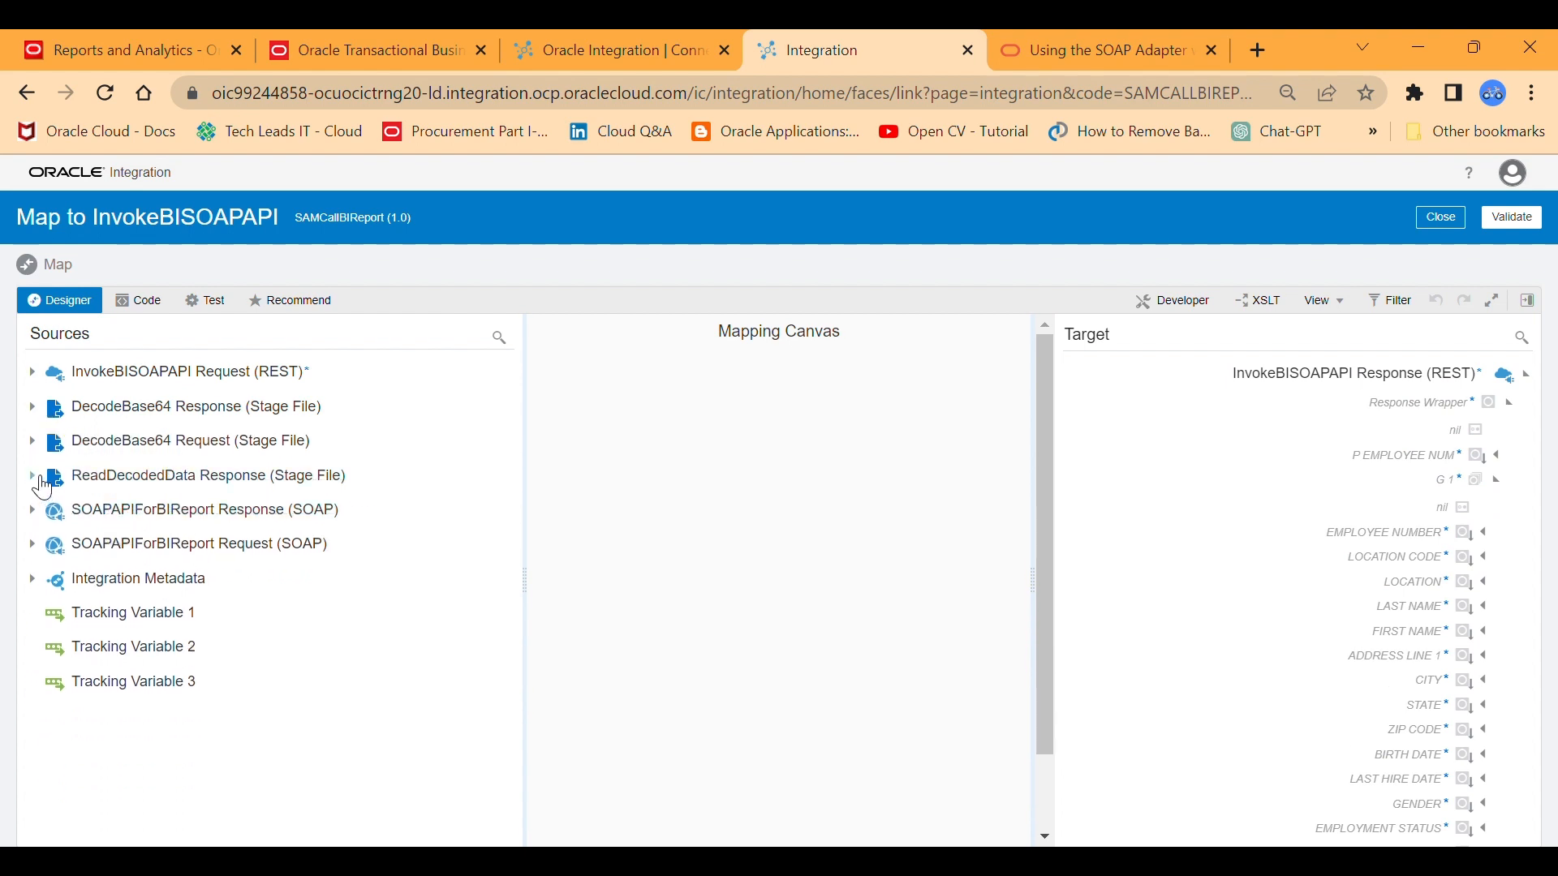
{"action": "left_click", "coordinate": [32, 477]}
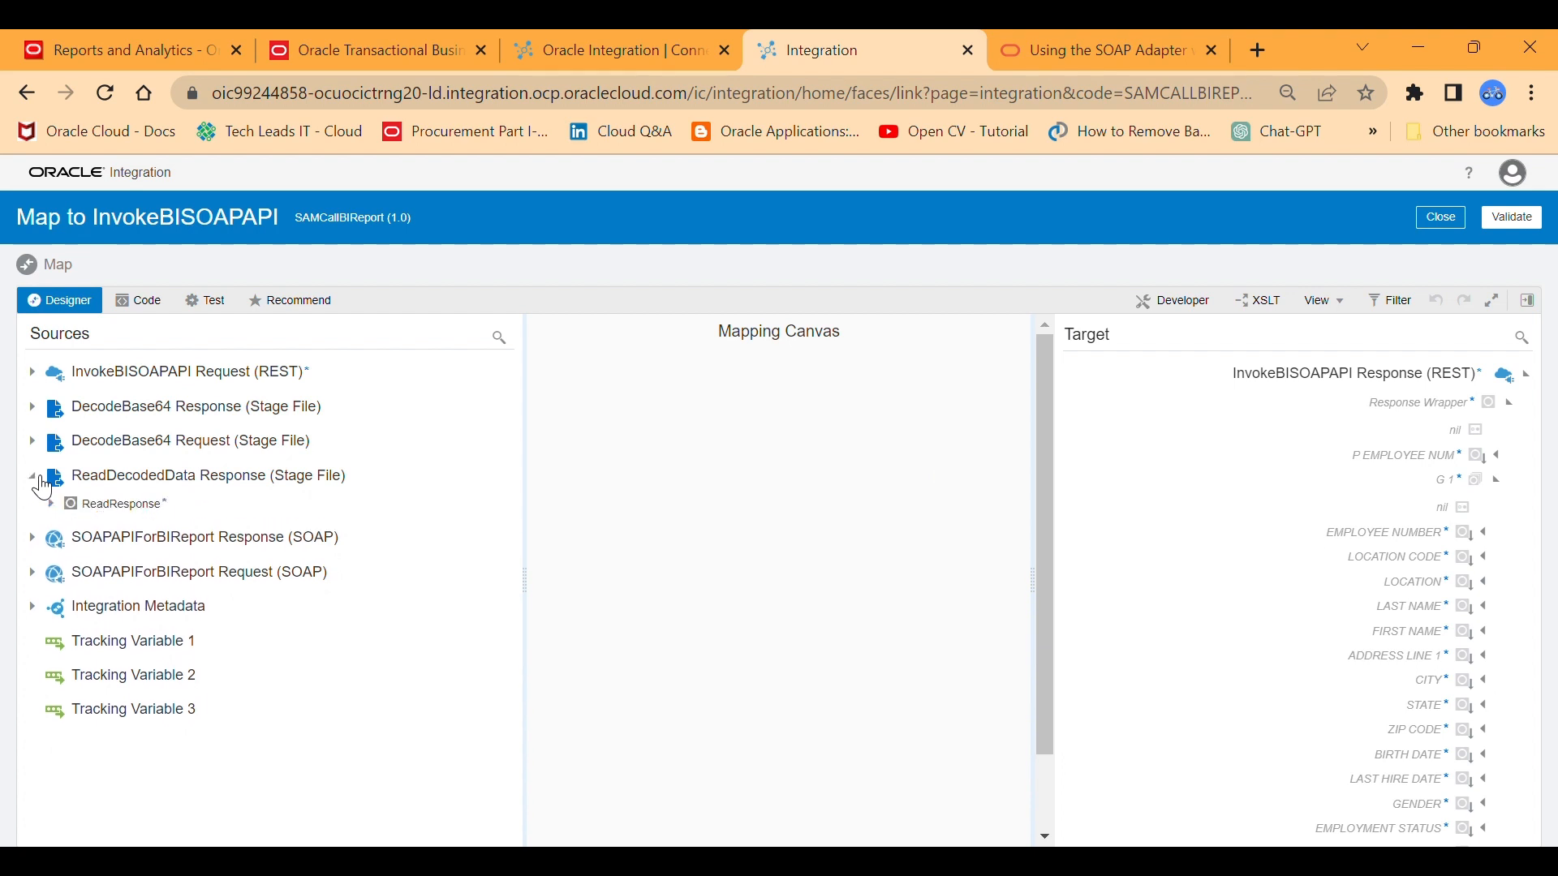
{"action": "left_click", "coordinate": [50, 504]}
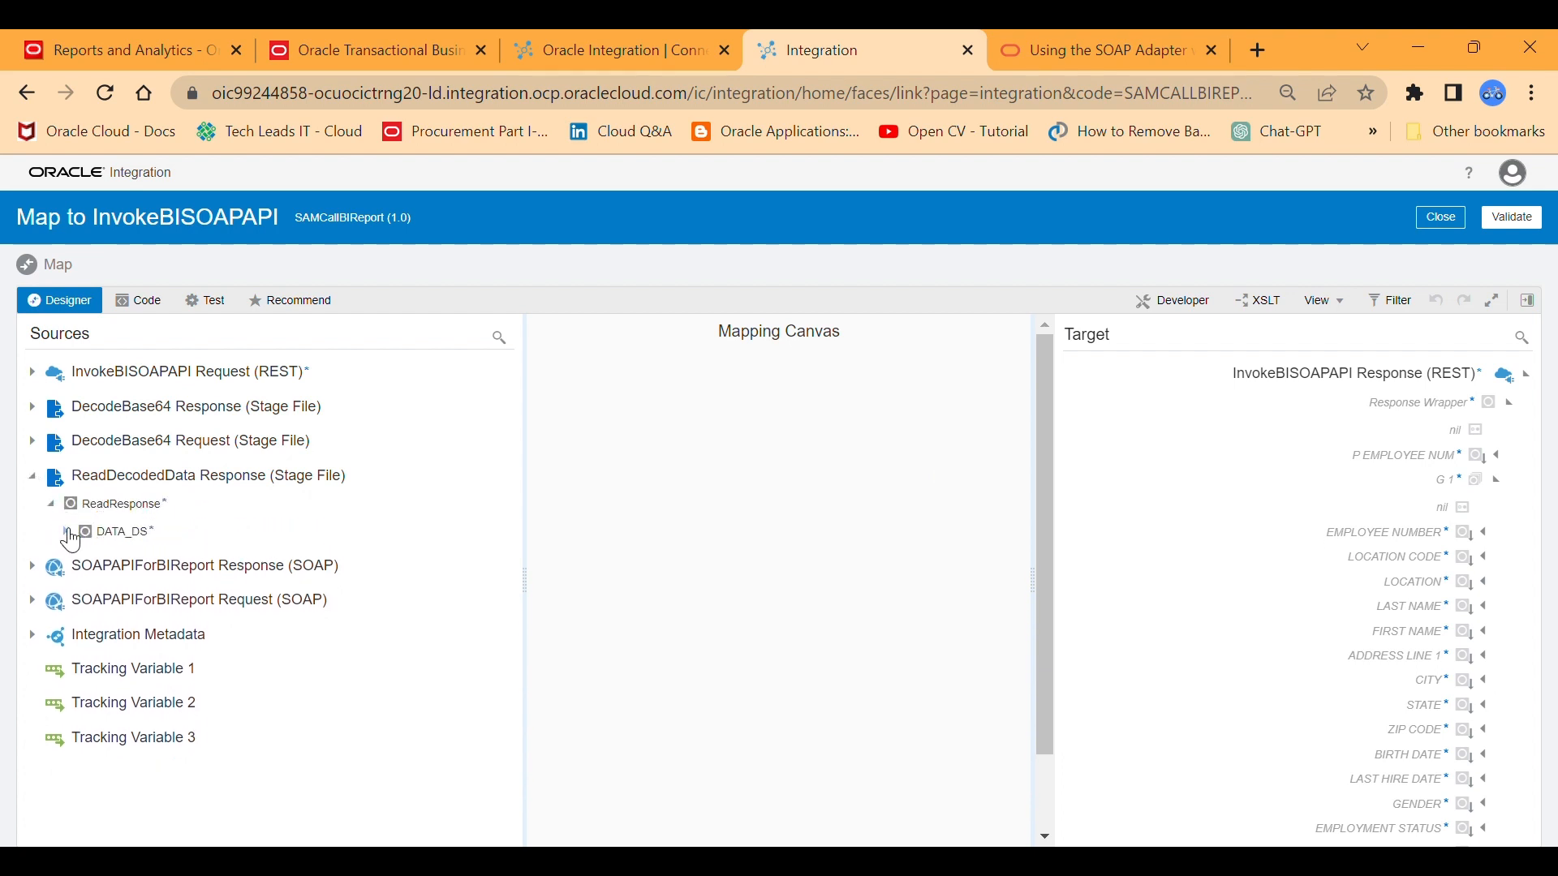
{"action": "left_click", "coordinate": [68, 532]}
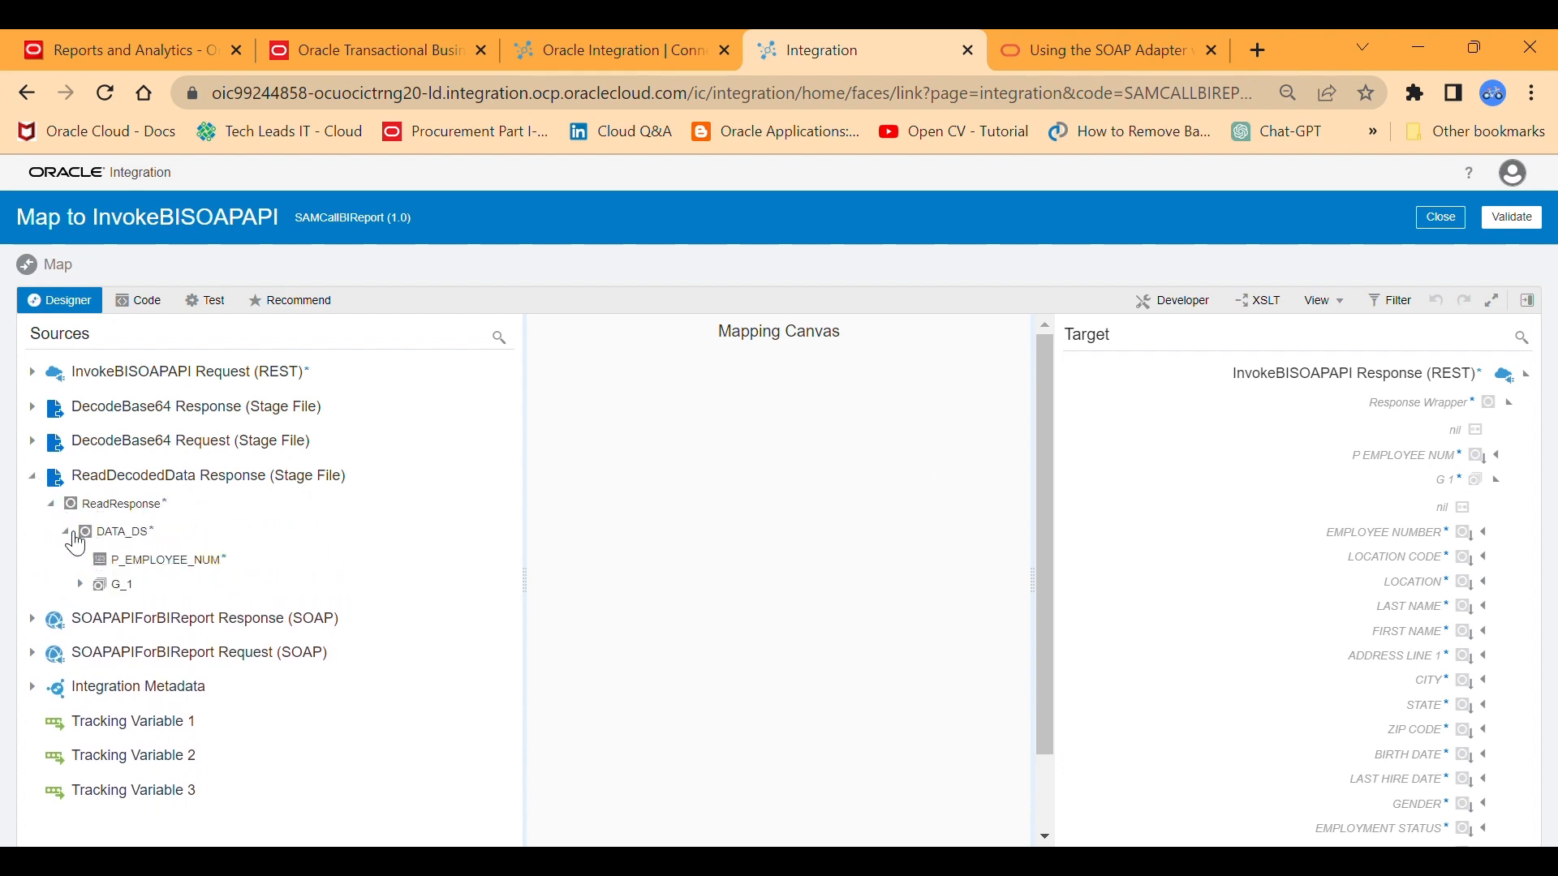
{"action": "left_click", "coordinate": [80, 584]}
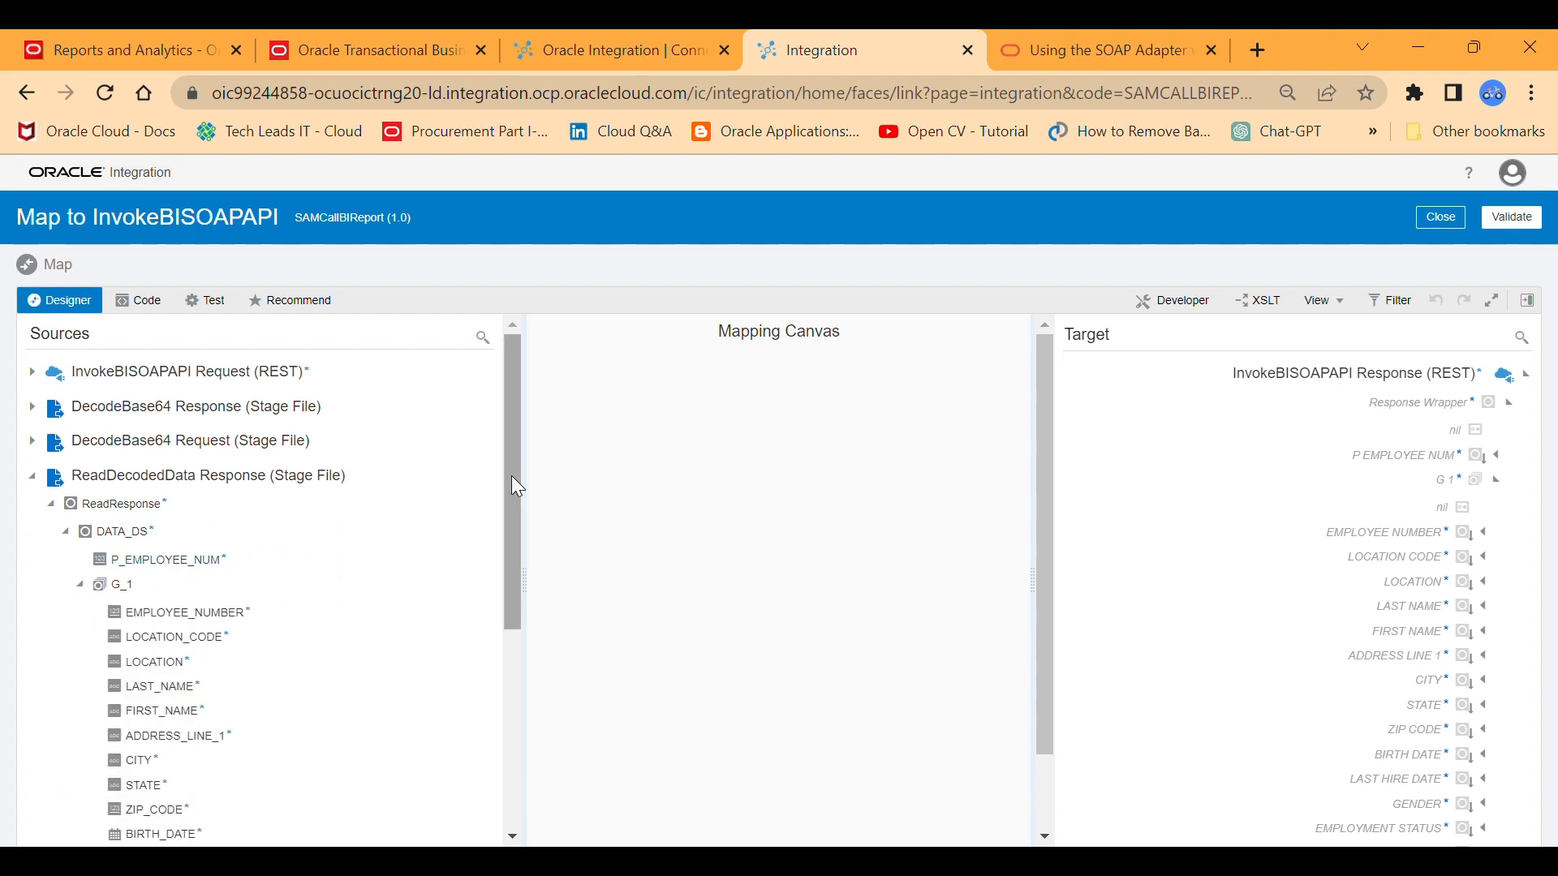
Try to map P_EMPLOYEE_NUM to its target, and map the source G_1 group to the target G 1.
{"action": "left_click_drag", "start_coordinate": [511, 476], "coordinate": [513, 511]}
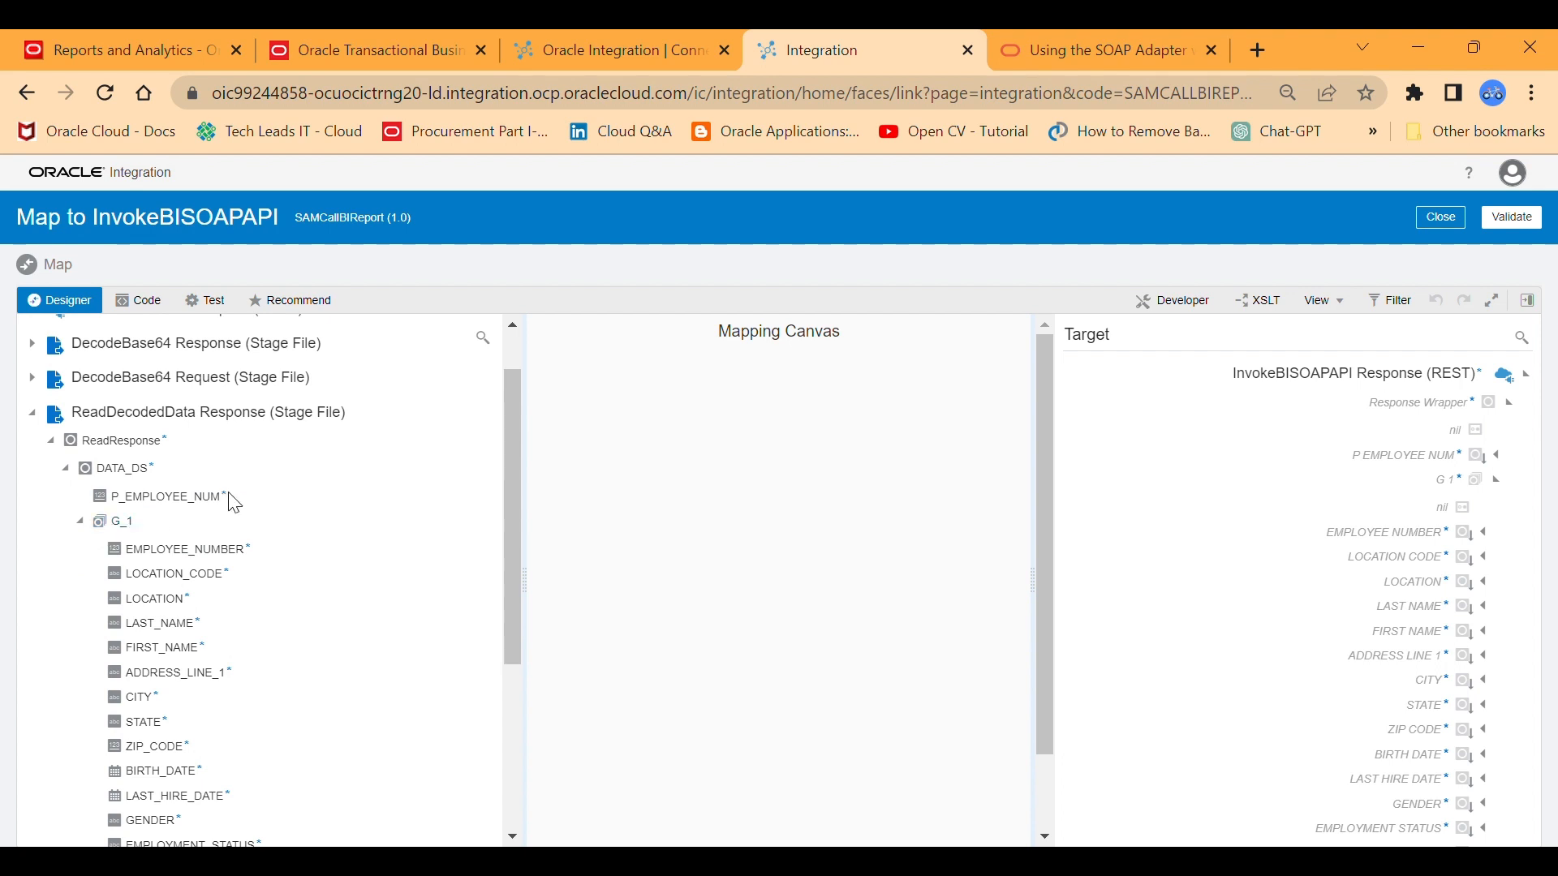
{"action": "left_click_drag", "start_coordinate": [229, 497], "coordinate": [1324, 466]}
{"action": "left_click_drag", "start_coordinate": [122, 522], "coordinate": [1434, 498]}
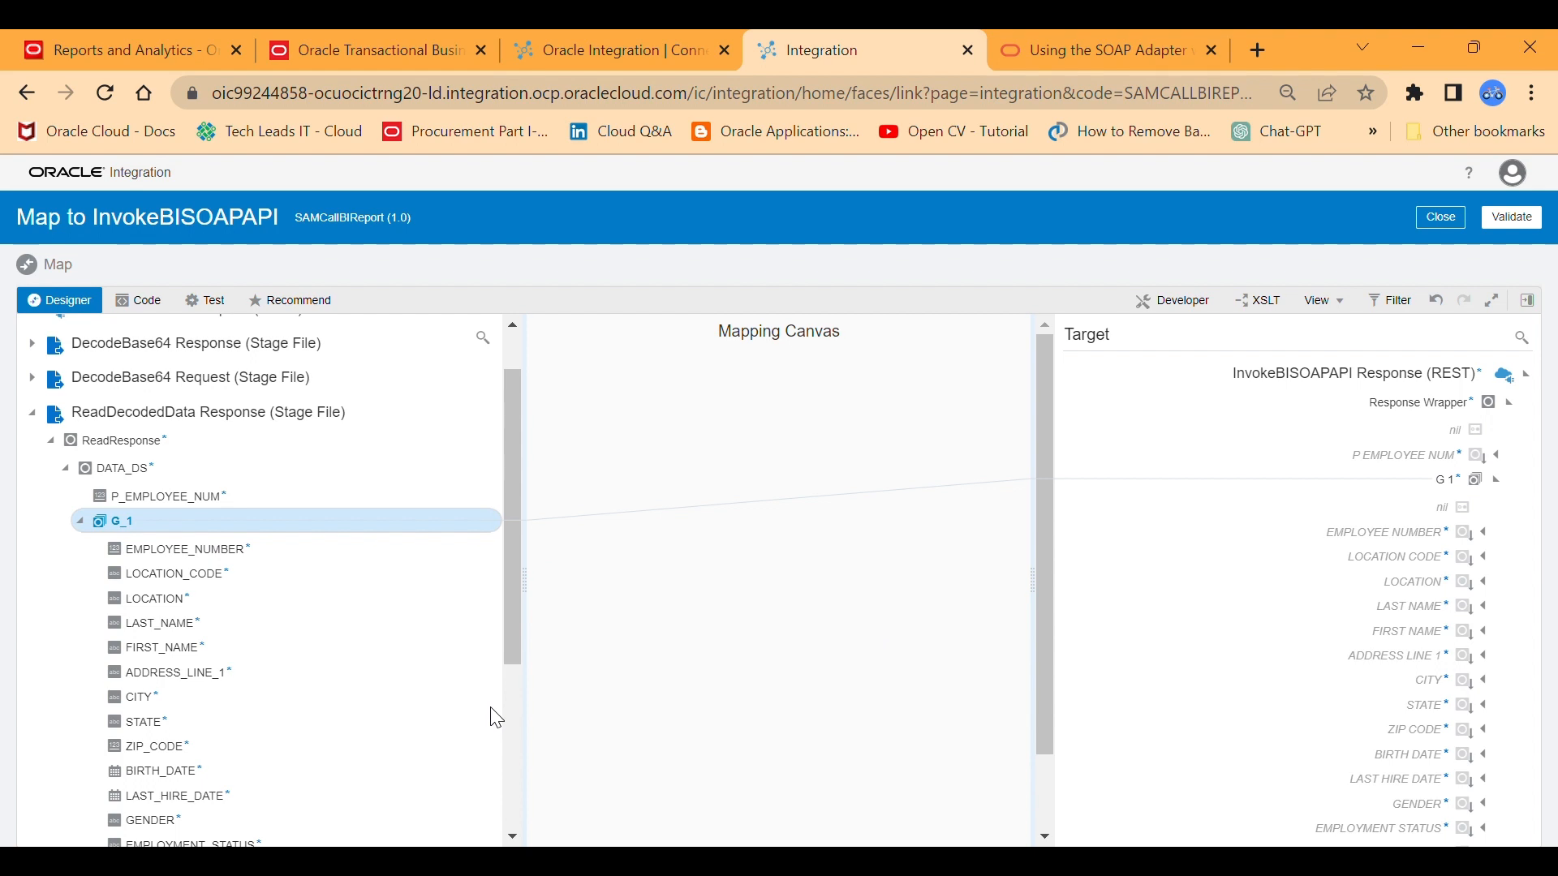
Map the source fields EMPLOYEE_NUMBER, LOCATION_CODE, LOCATION, LAST_NAME, FIRST_NAME and ADDRESS_LINE_1 to their matching fields in the target G 1.
{"action": "left_click_drag", "start_coordinate": [247, 552], "coordinate": [1234, 532]}
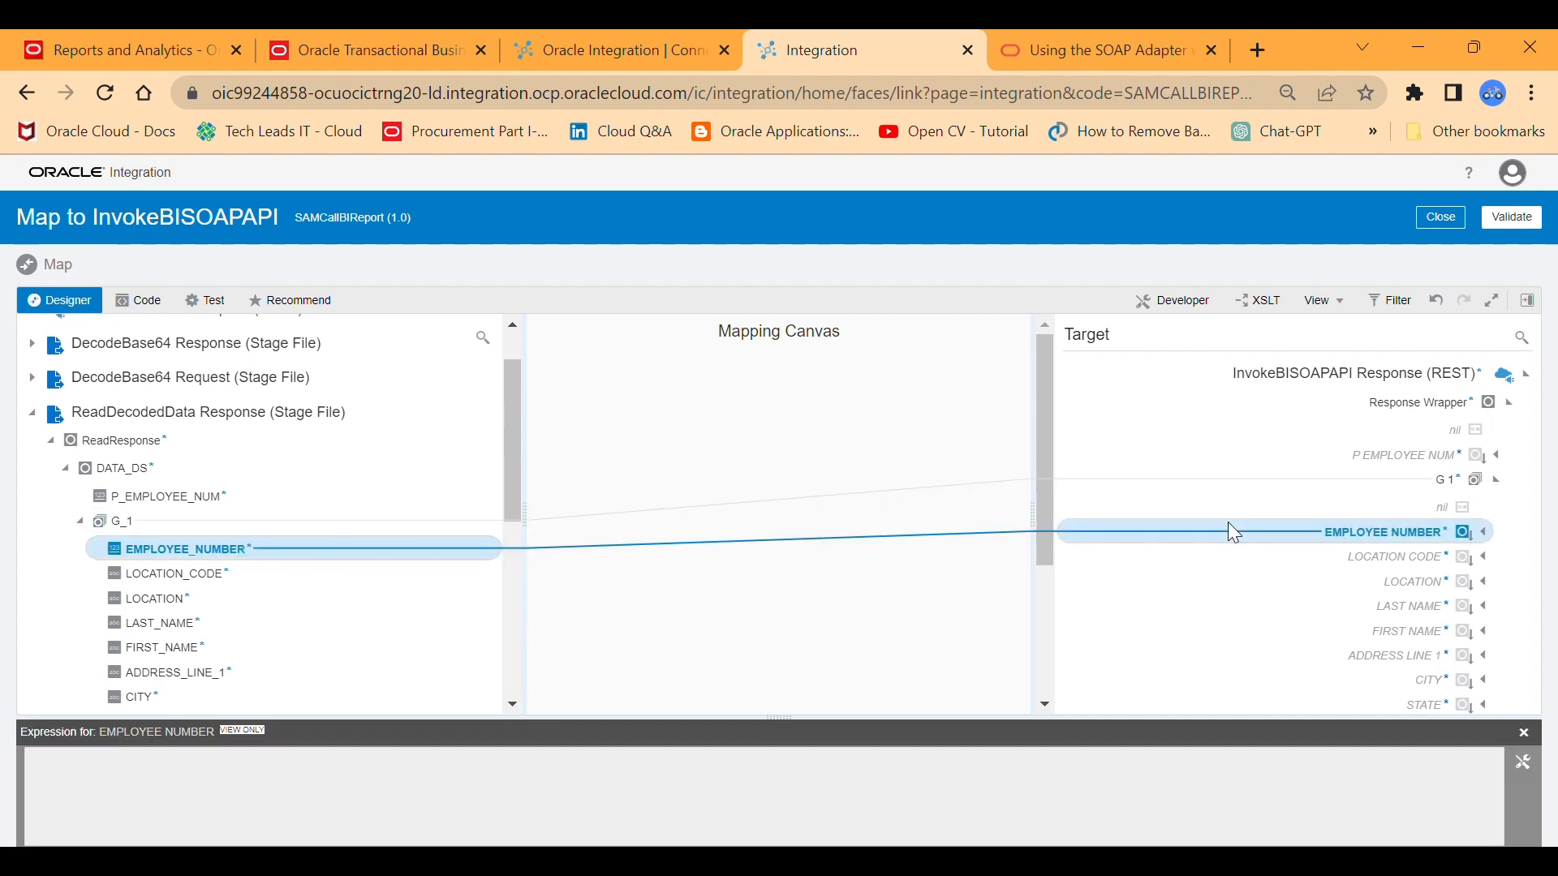
{"action": "left_click_drag", "start_coordinate": [202, 576], "coordinate": [1349, 570]}
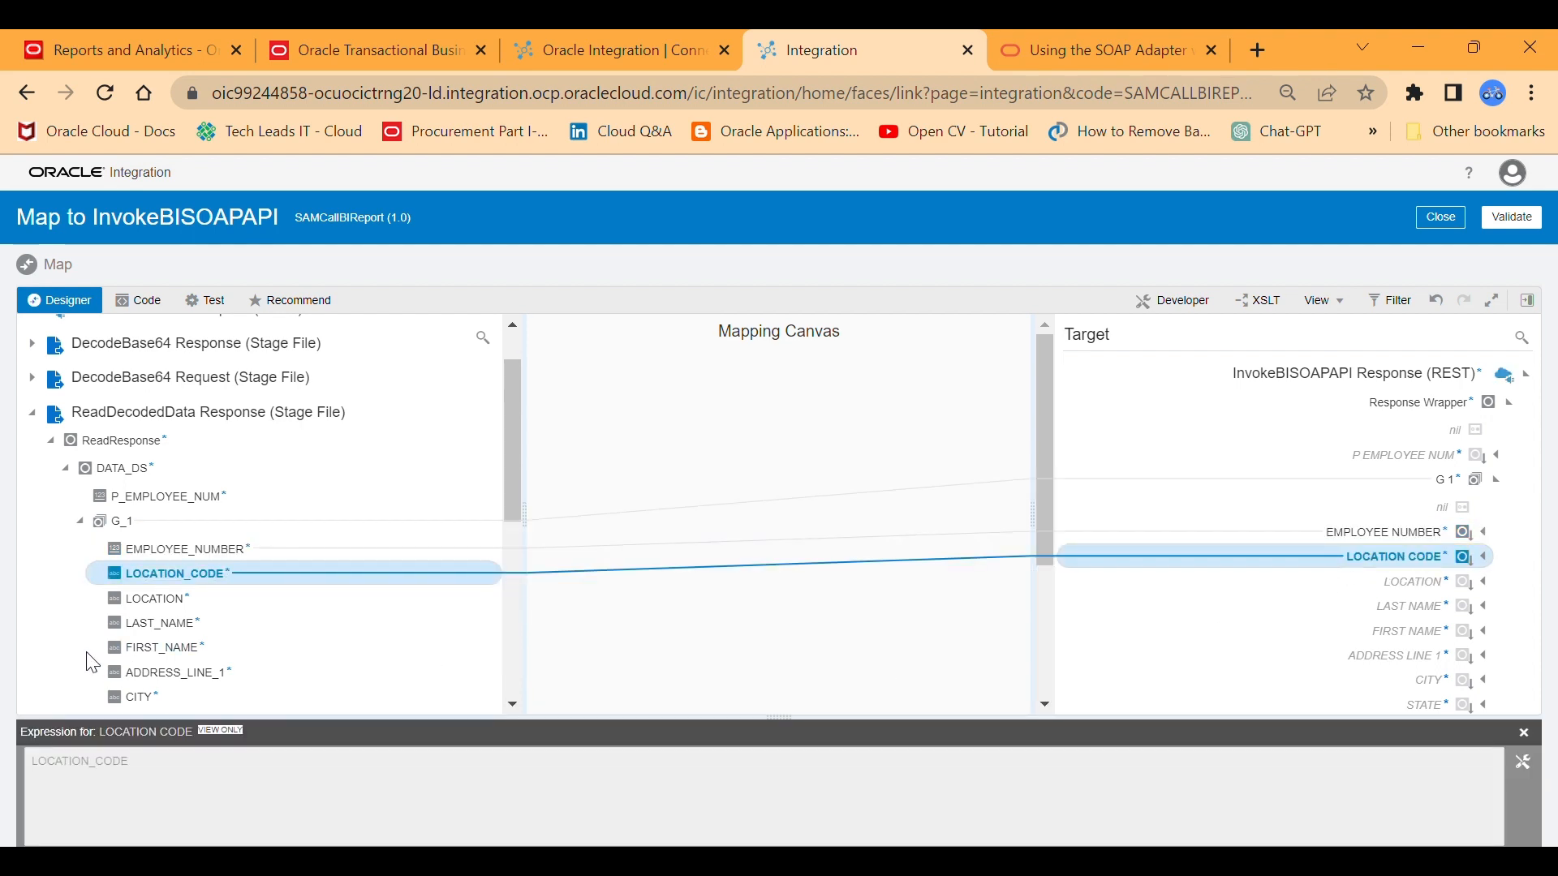
{"action": "left_click_drag", "start_coordinate": [167, 600], "coordinate": [1325, 578]}
{"action": "left_click_drag", "start_coordinate": [198, 627], "coordinate": [1359, 611]}
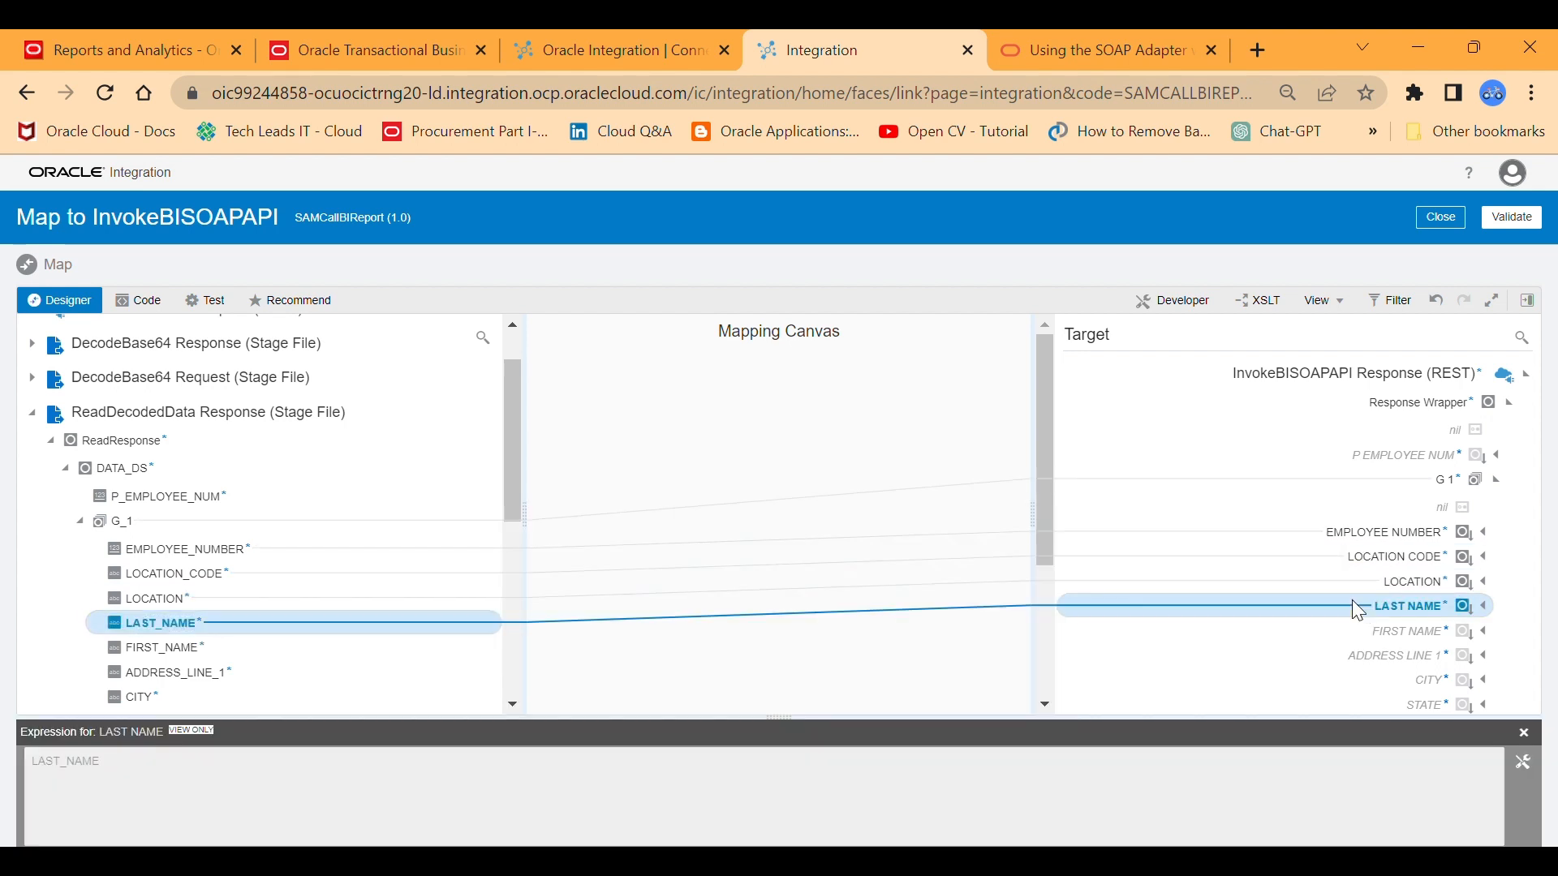
{"action": "left_click_drag", "start_coordinate": [211, 653], "coordinate": [568, 685]}
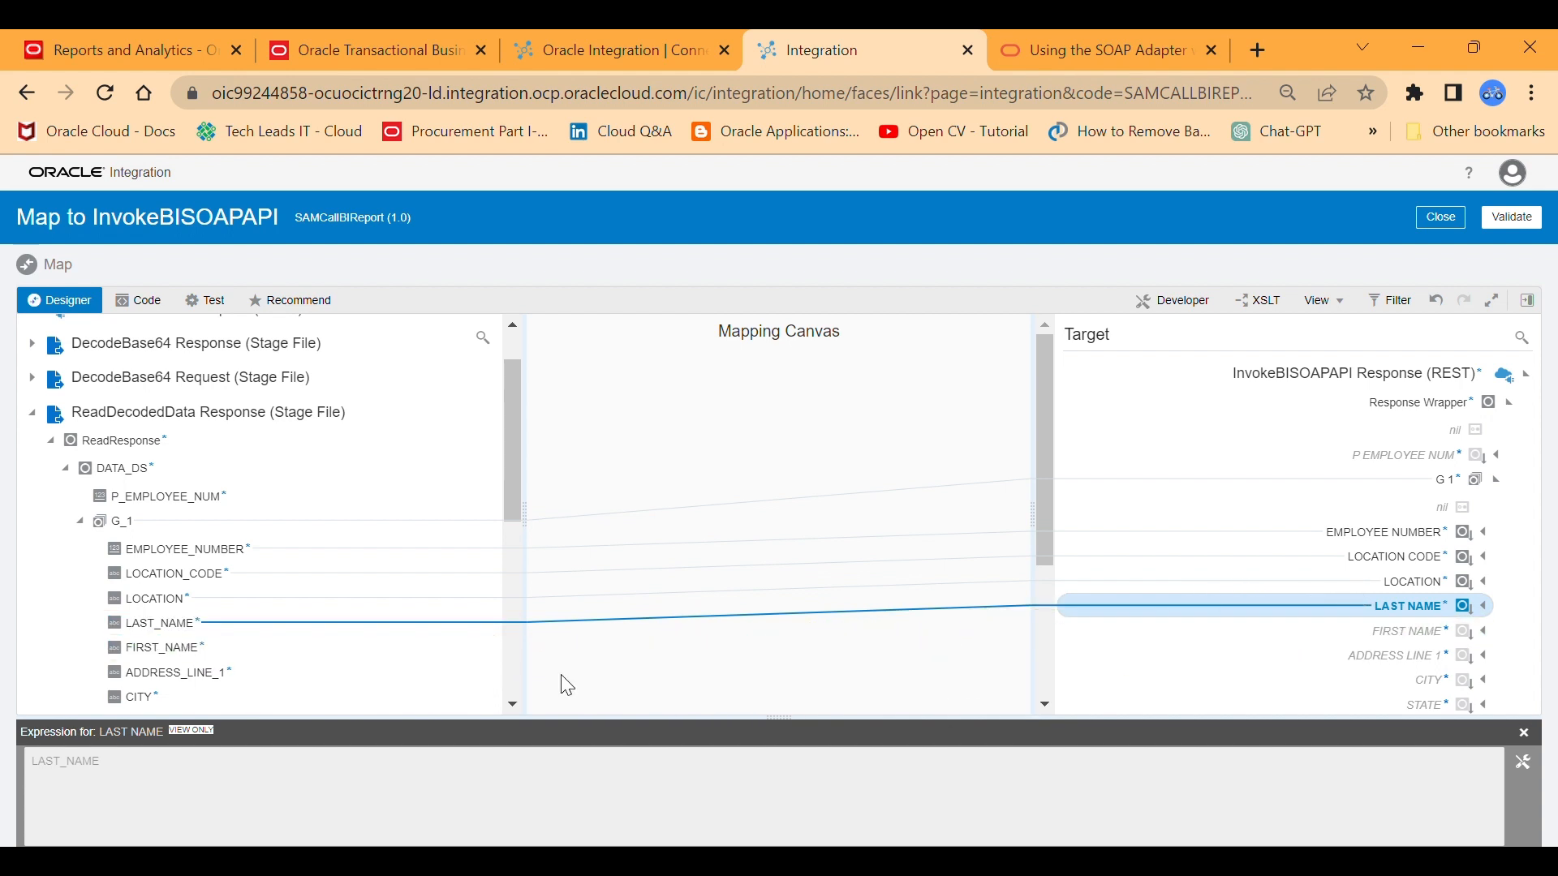
{"action": "left_click_drag", "start_coordinate": [188, 661], "coordinate": [1343, 639]}
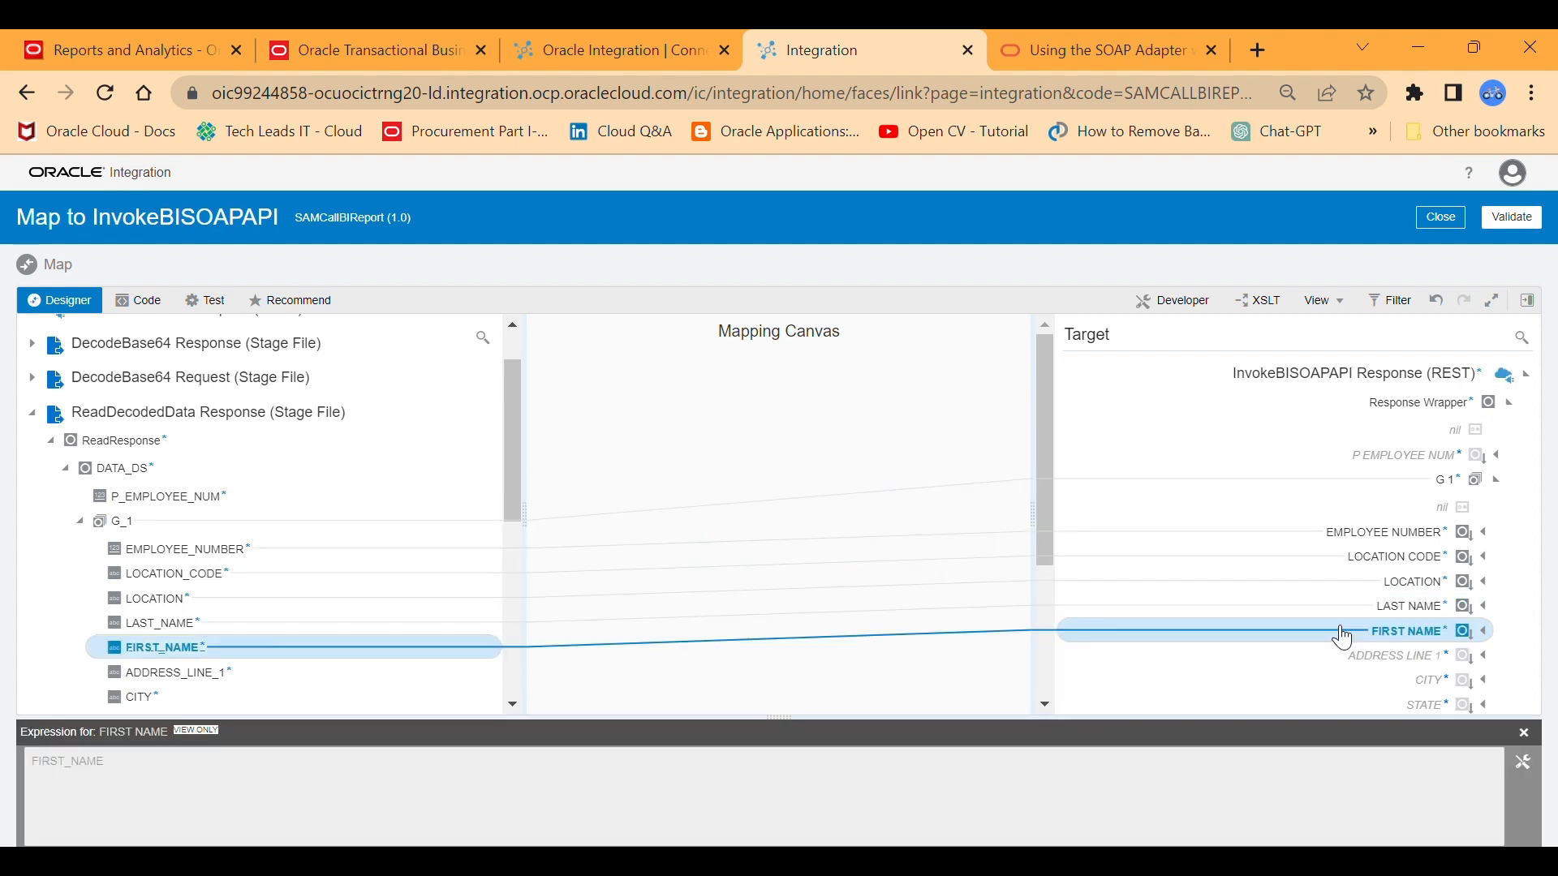
{"action": "left_click_drag", "start_coordinate": [257, 678], "coordinate": [1378, 669]}
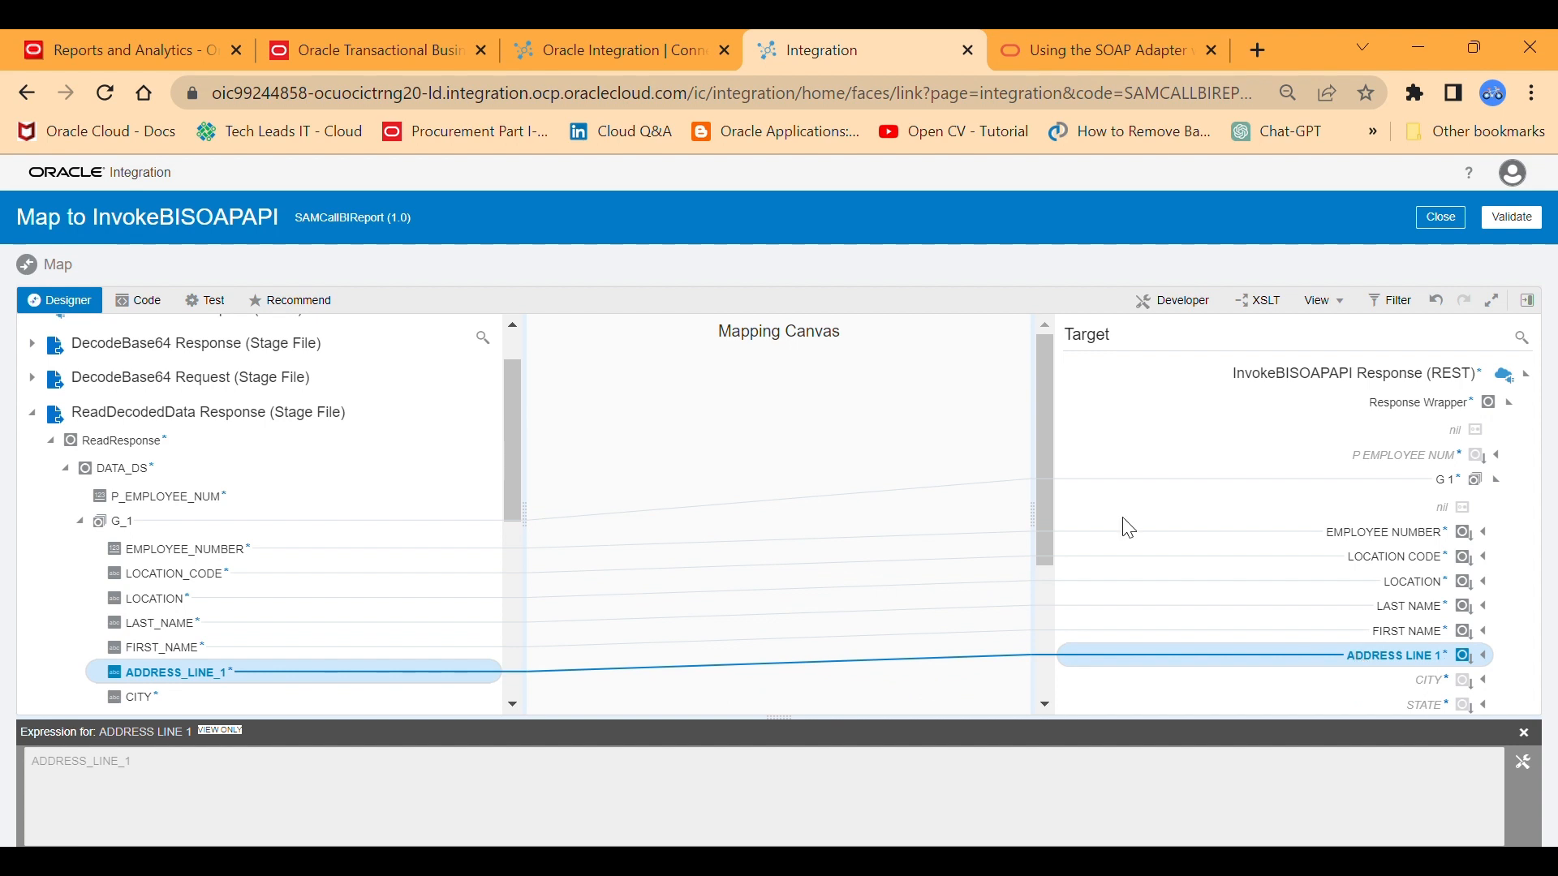
Map the source fields CITY, STATE, ZIP_CODE and BIRTH_DATE to their matching fields in the target G 1.
{"action": "left_click_drag", "start_coordinate": [1049, 387], "coordinate": [1048, 495]}
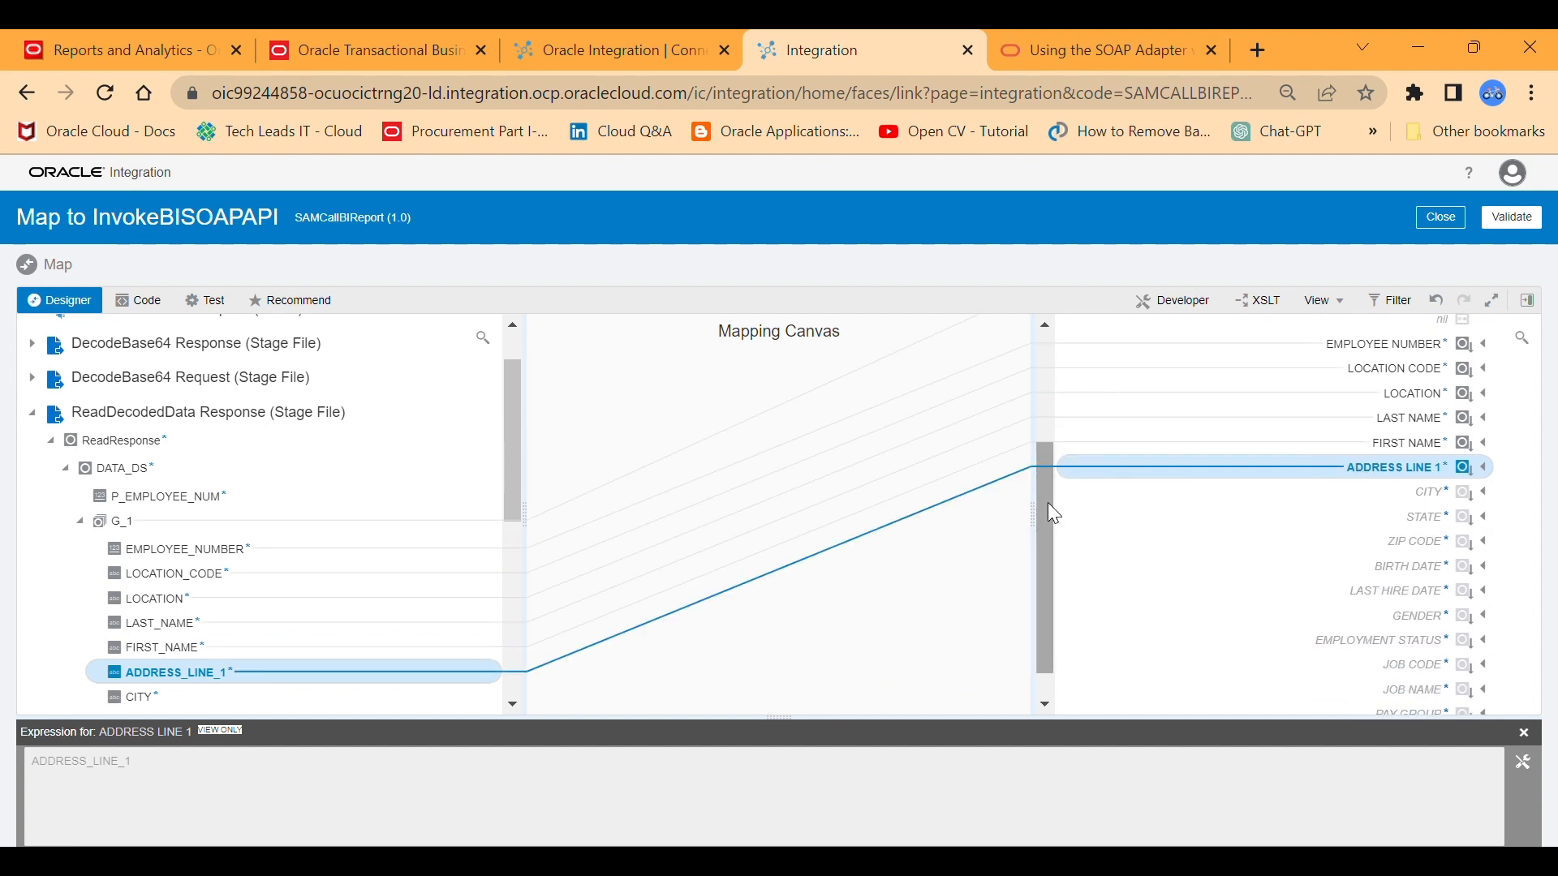
{"action": "left_click_drag", "start_coordinate": [508, 424], "coordinate": [515, 519]}
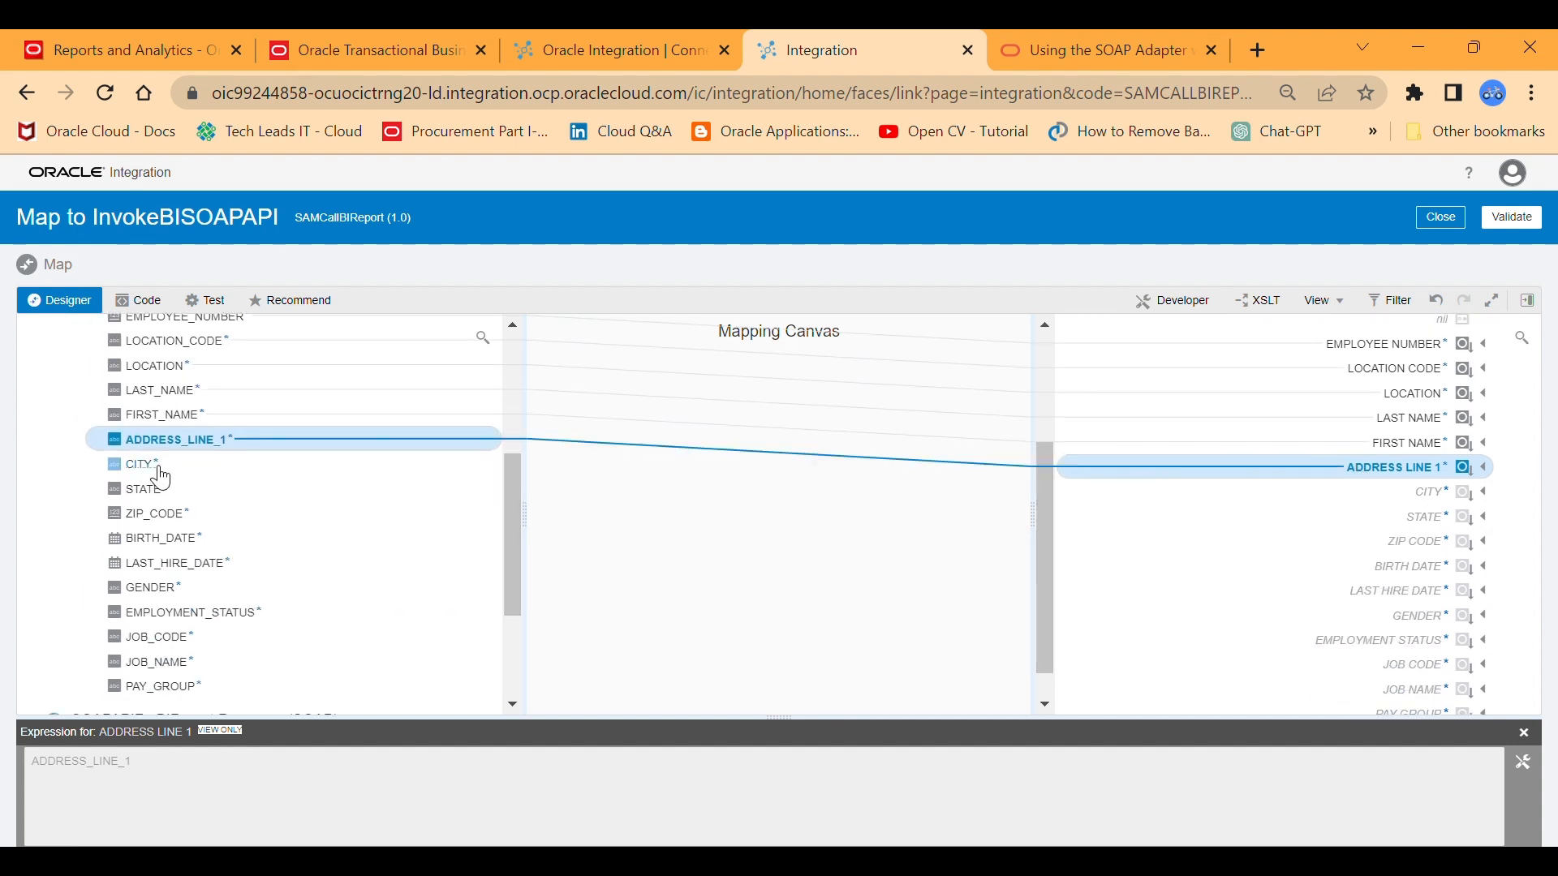
{"action": "mouse_move", "coordinate": [154, 471]}
{"action": "left_mouse_down"}
{"action": "mouse_move", "coordinate": [1131, 490]}
{"action": "mouse_move", "coordinate": [1353, 478]}
{"action": "mouse_move", "coordinate": [1415, 492]}
{"action": "left_mouse_up"}
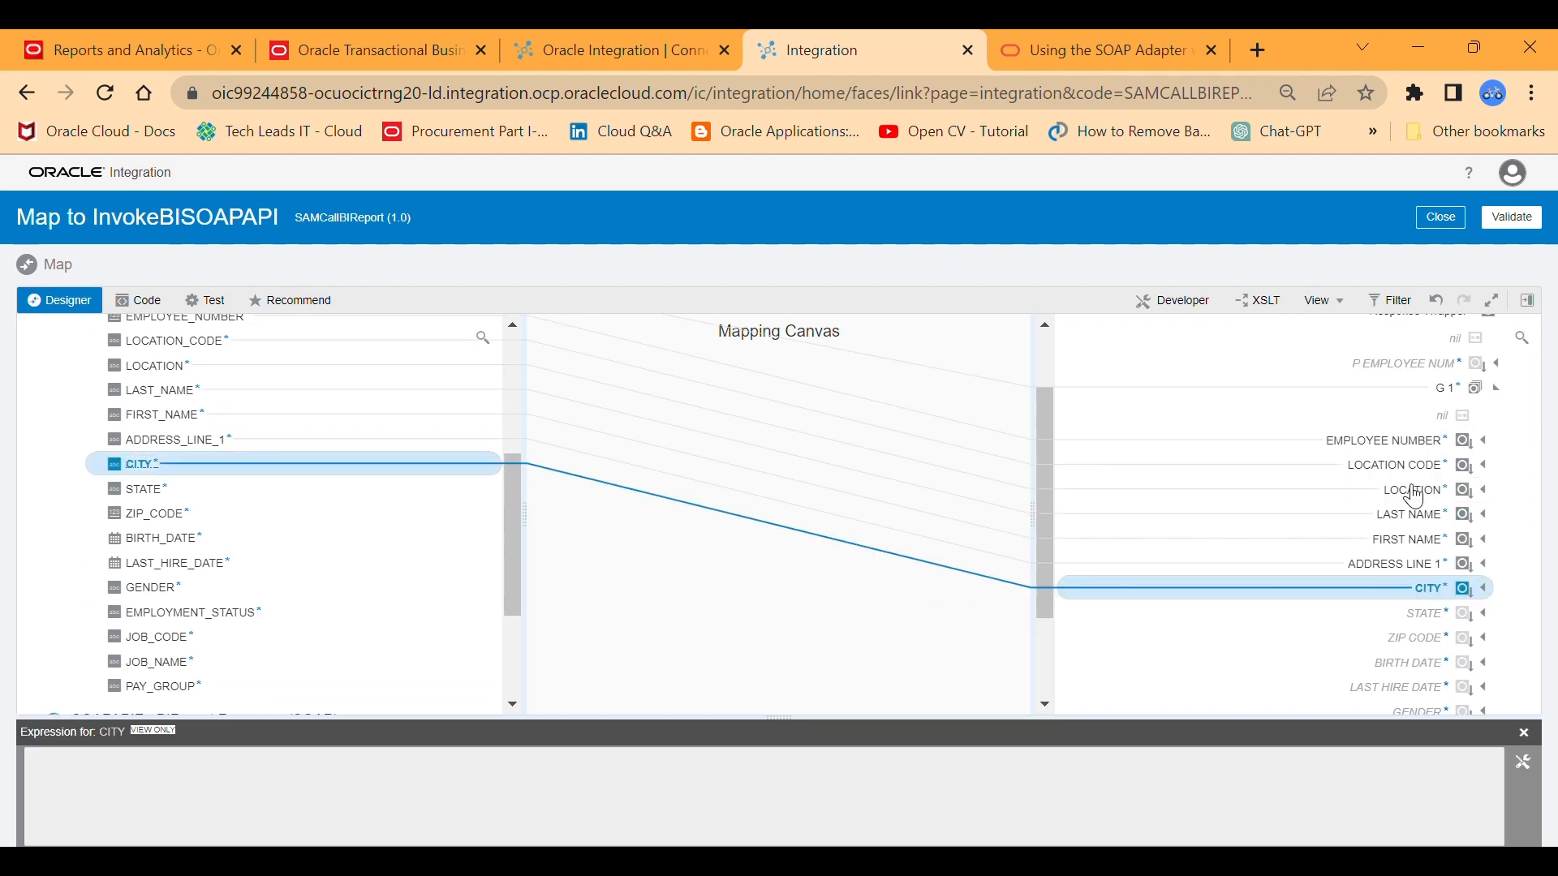
{"action": "left_click_drag", "start_coordinate": [142, 490], "coordinate": [1378, 619]}
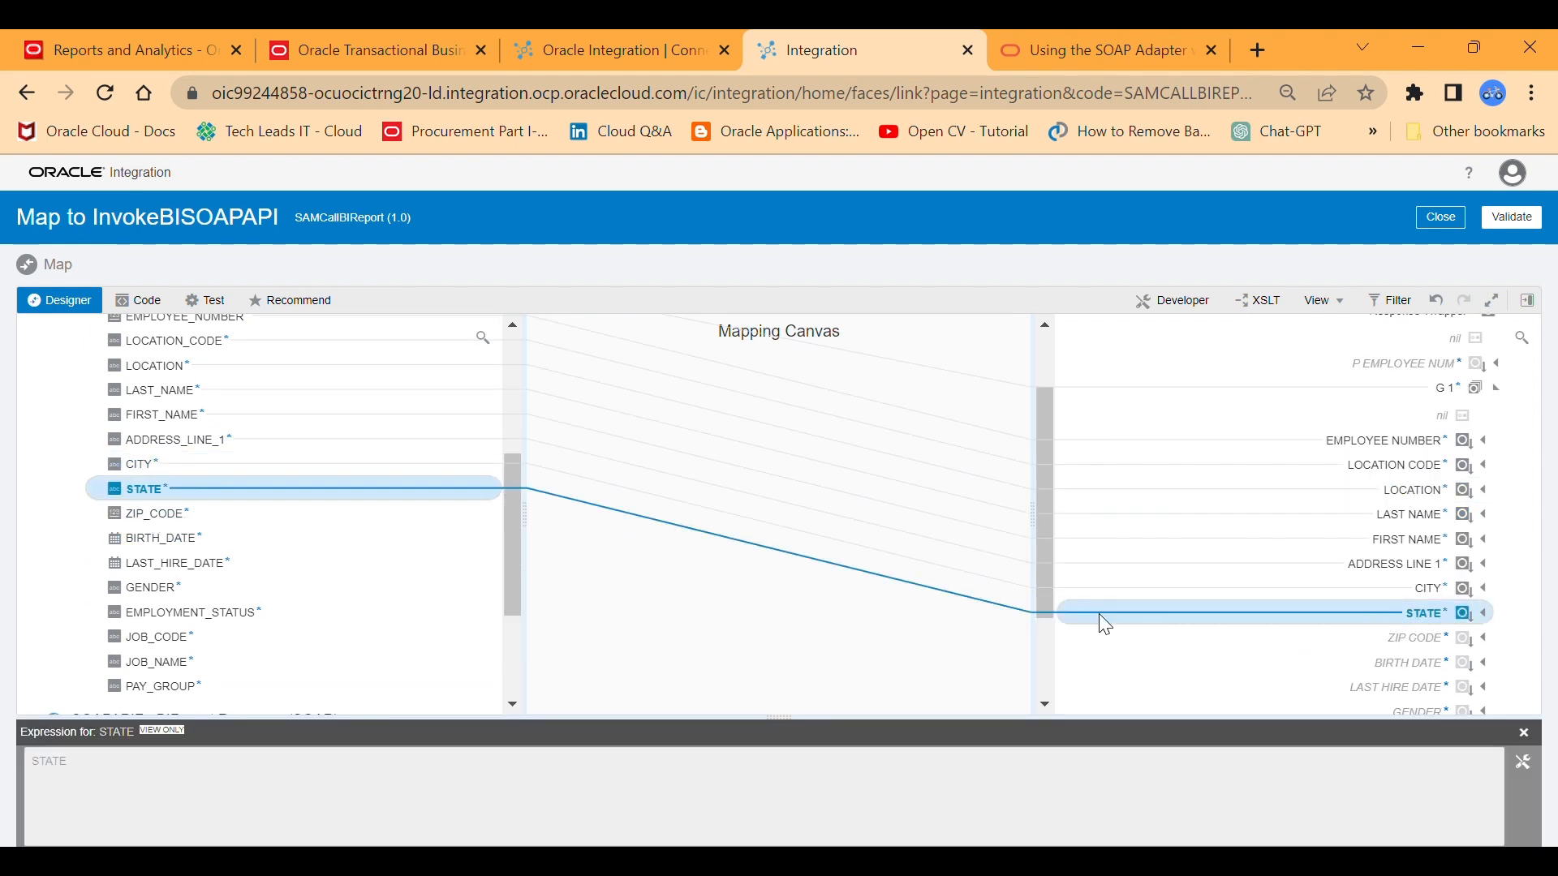
{"action": "left_click_drag", "start_coordinate": [175, 514], "coordinate": [1365, 649]}
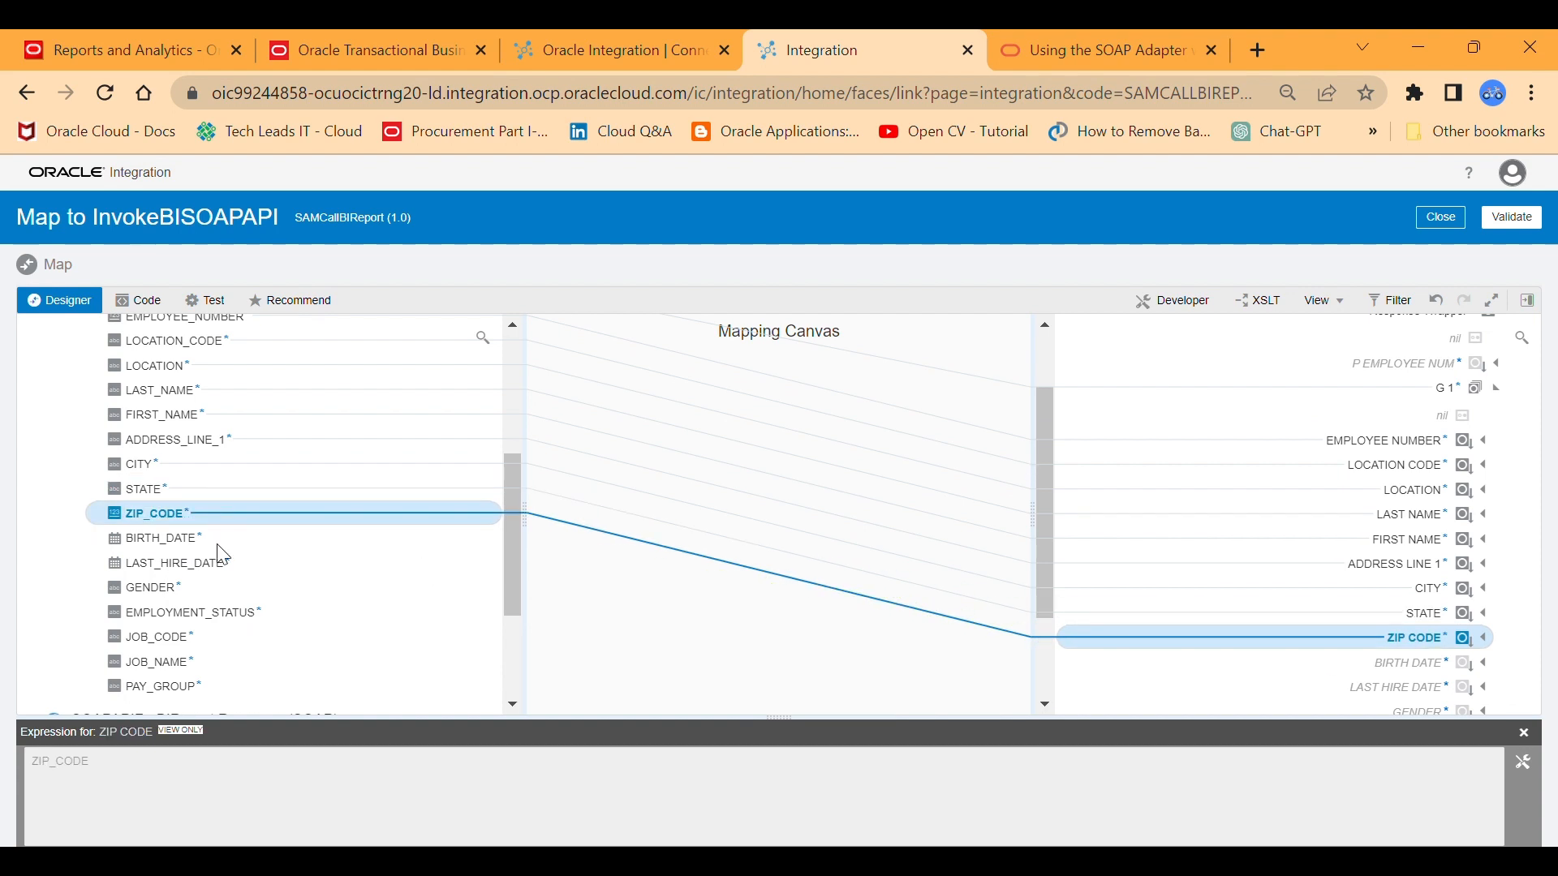
{"action": "left_click_drag", "start_coordinate": [186, 539], "coordinate": [1296, 675]}
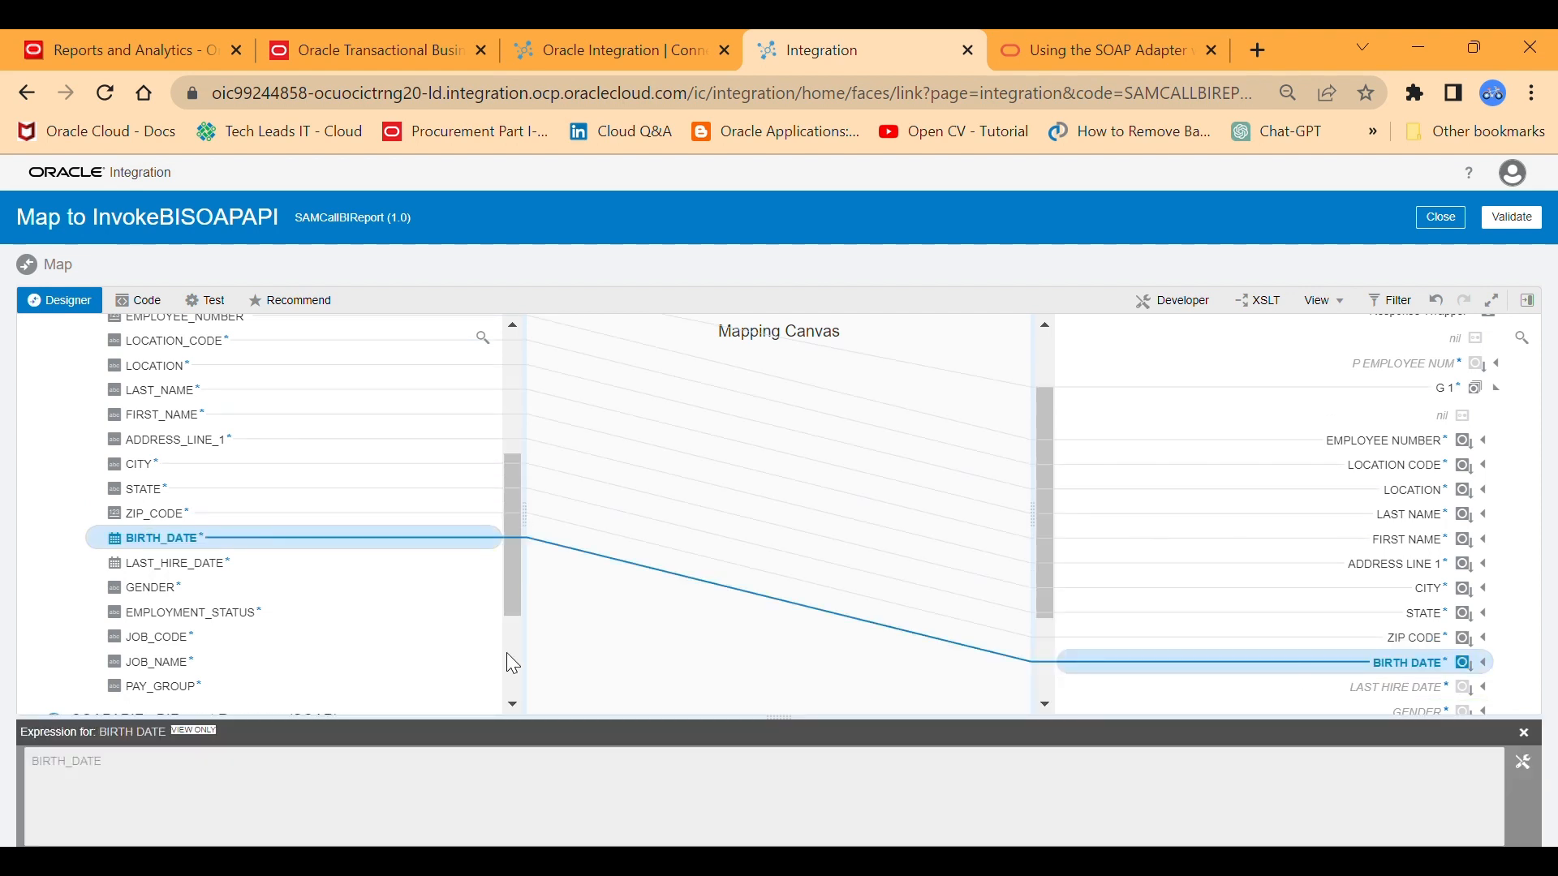
Map the source fields LAST_HIRE_DATE and GENDER to their matching fields in the target G 1.
{"action": "left_click_drag", "start_coordinate": [514, 556], "coordinate": [514, 562]}
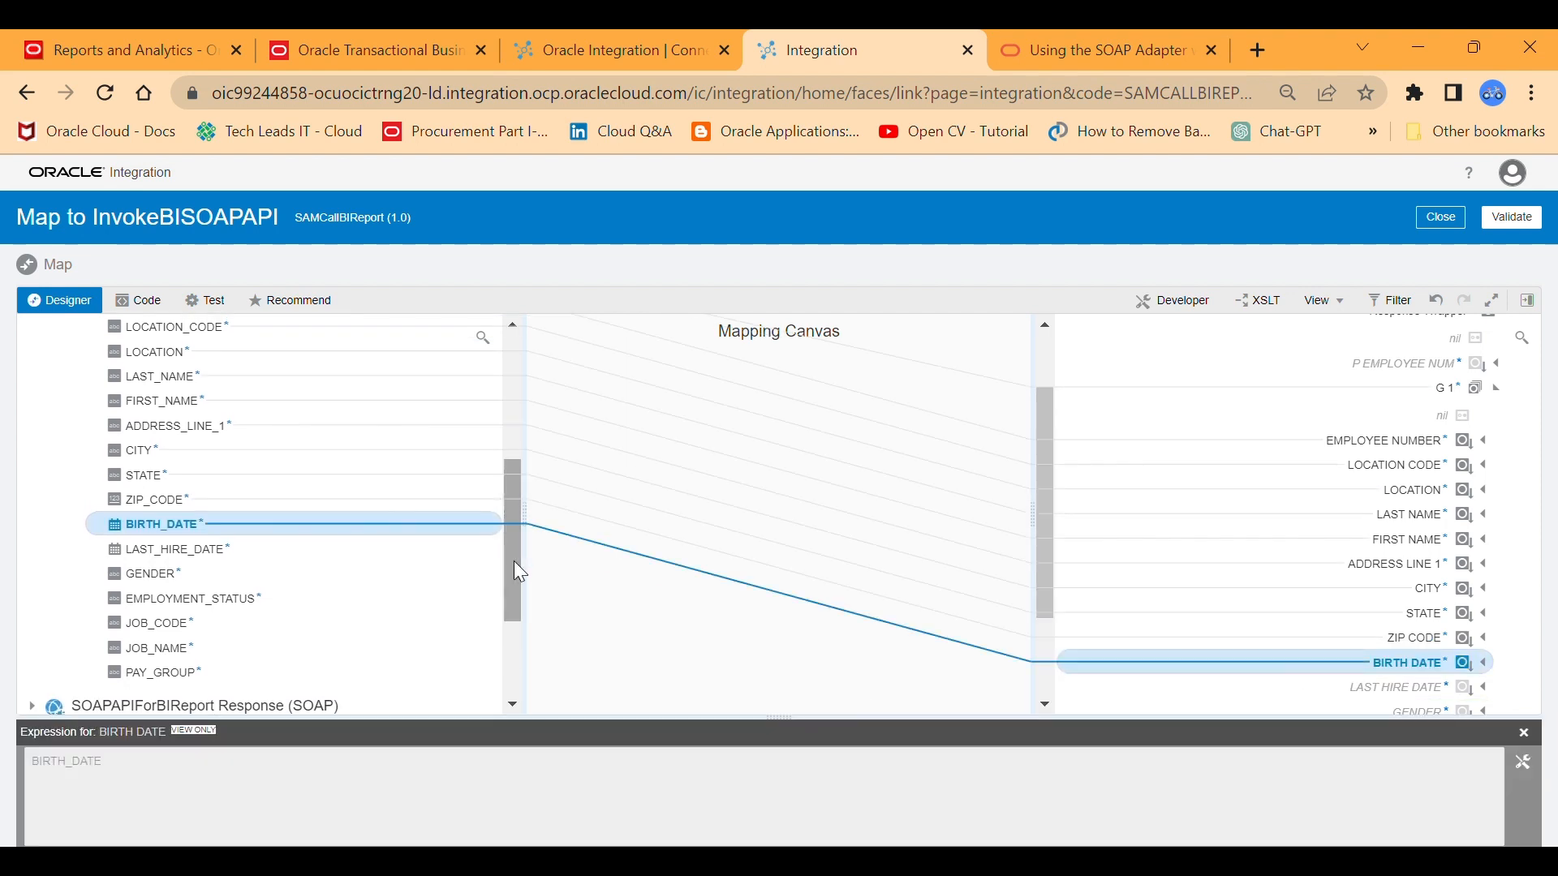
{"action": "left_click_drag", "start_coordinate": [232, 549], "coordinate": [1353, 709]}
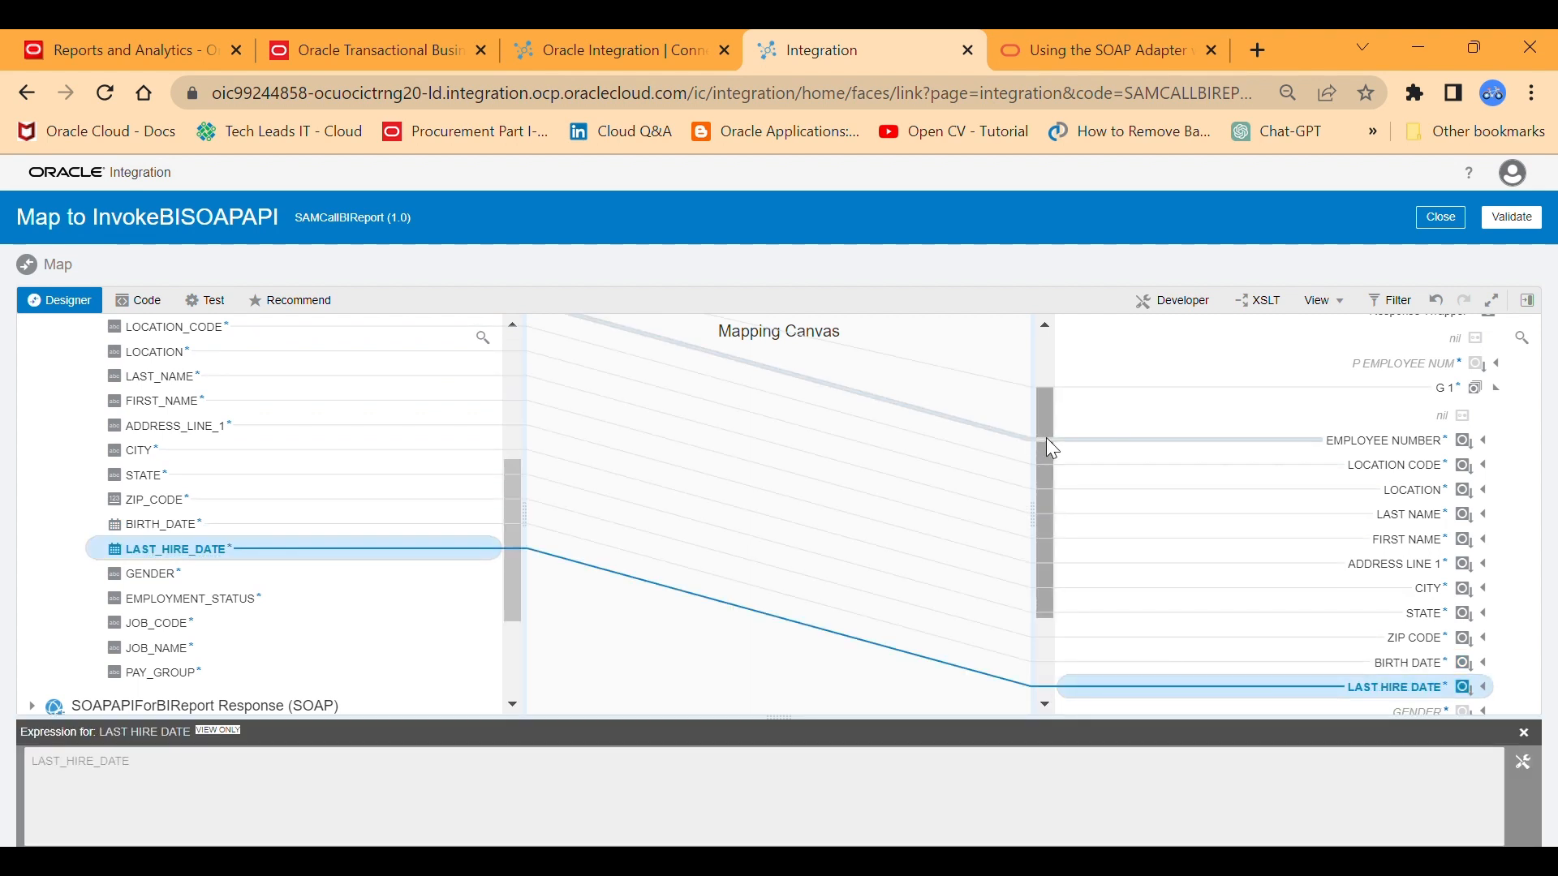
{"action": "left_click_drag", "start_coordinate": [1043, 425], "coordinate": [1054, 546]}
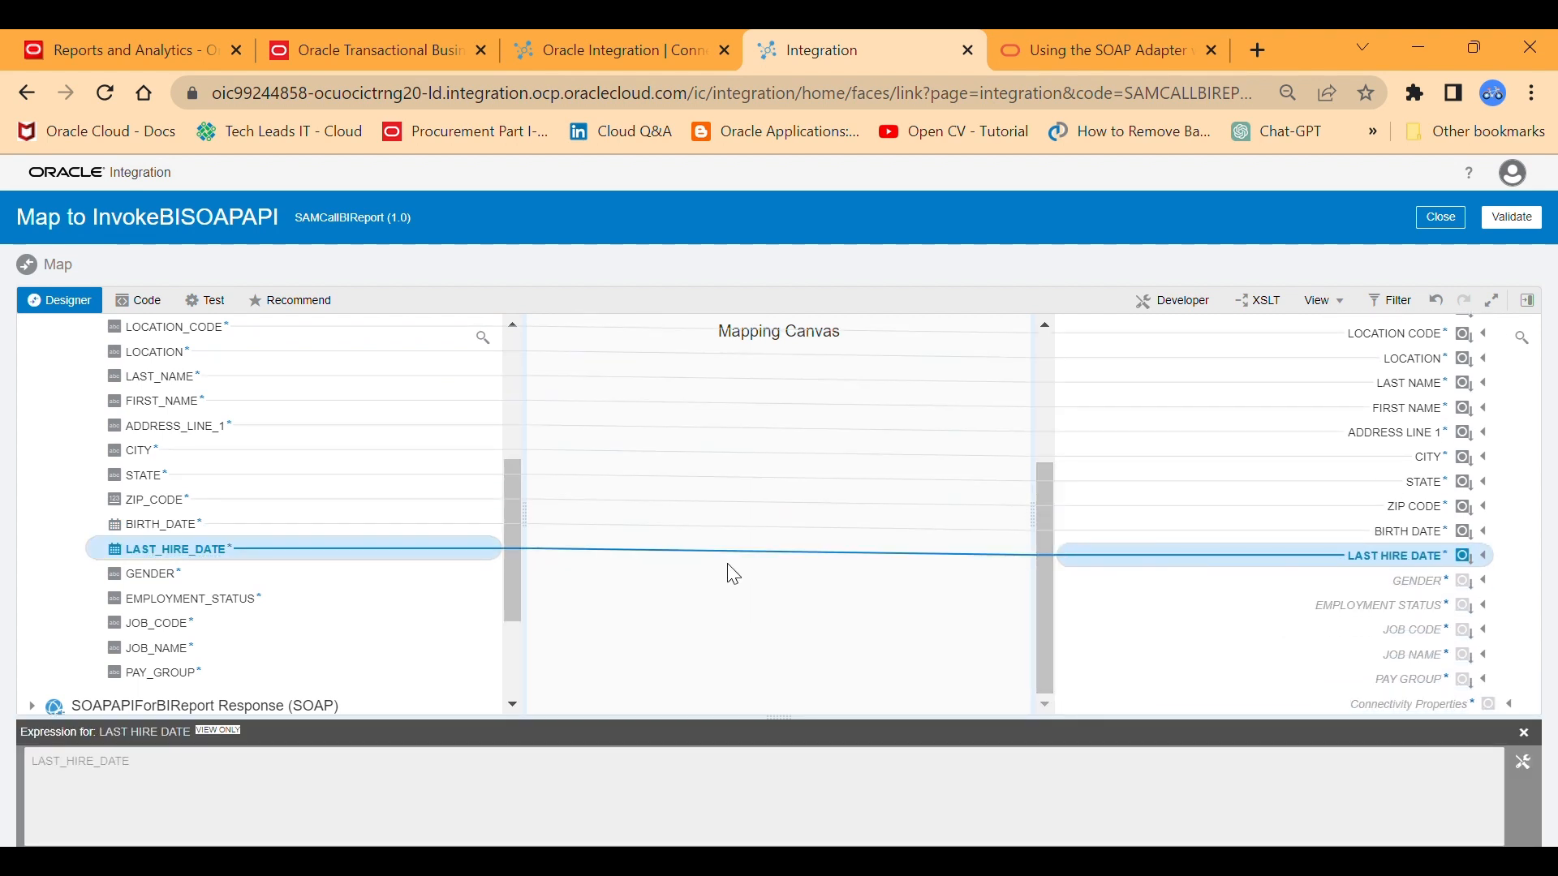
{"action": "left_click_drag", "start_coordinate": [513, 563], "coordinate": [514, 587]}
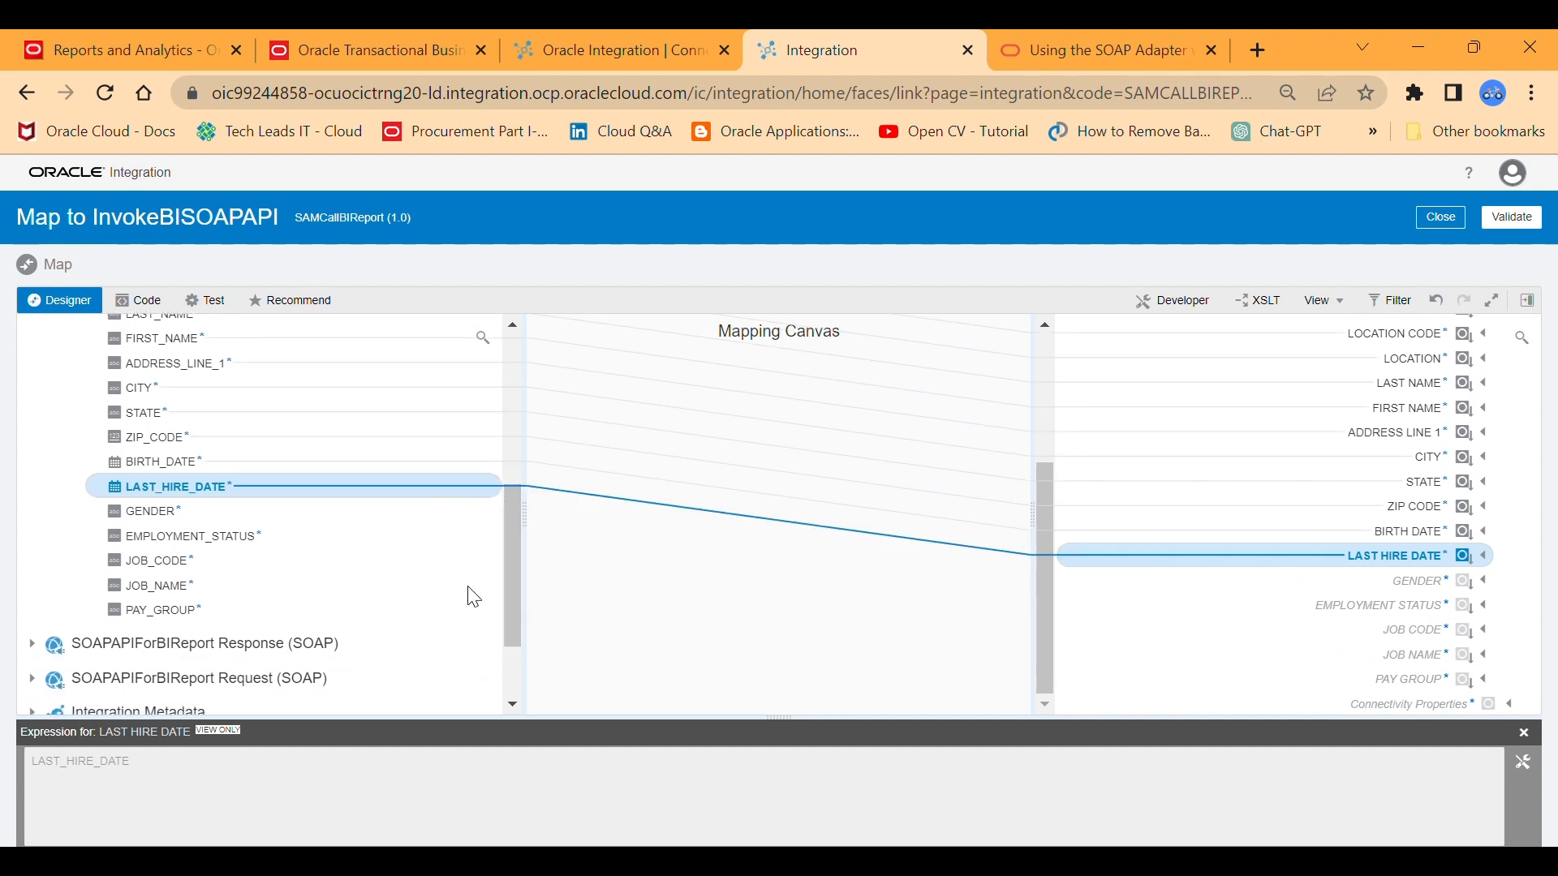
{"action": "left_click_drag", "start_coordinate": [170, 513], "coordinate": [1389, 596]}
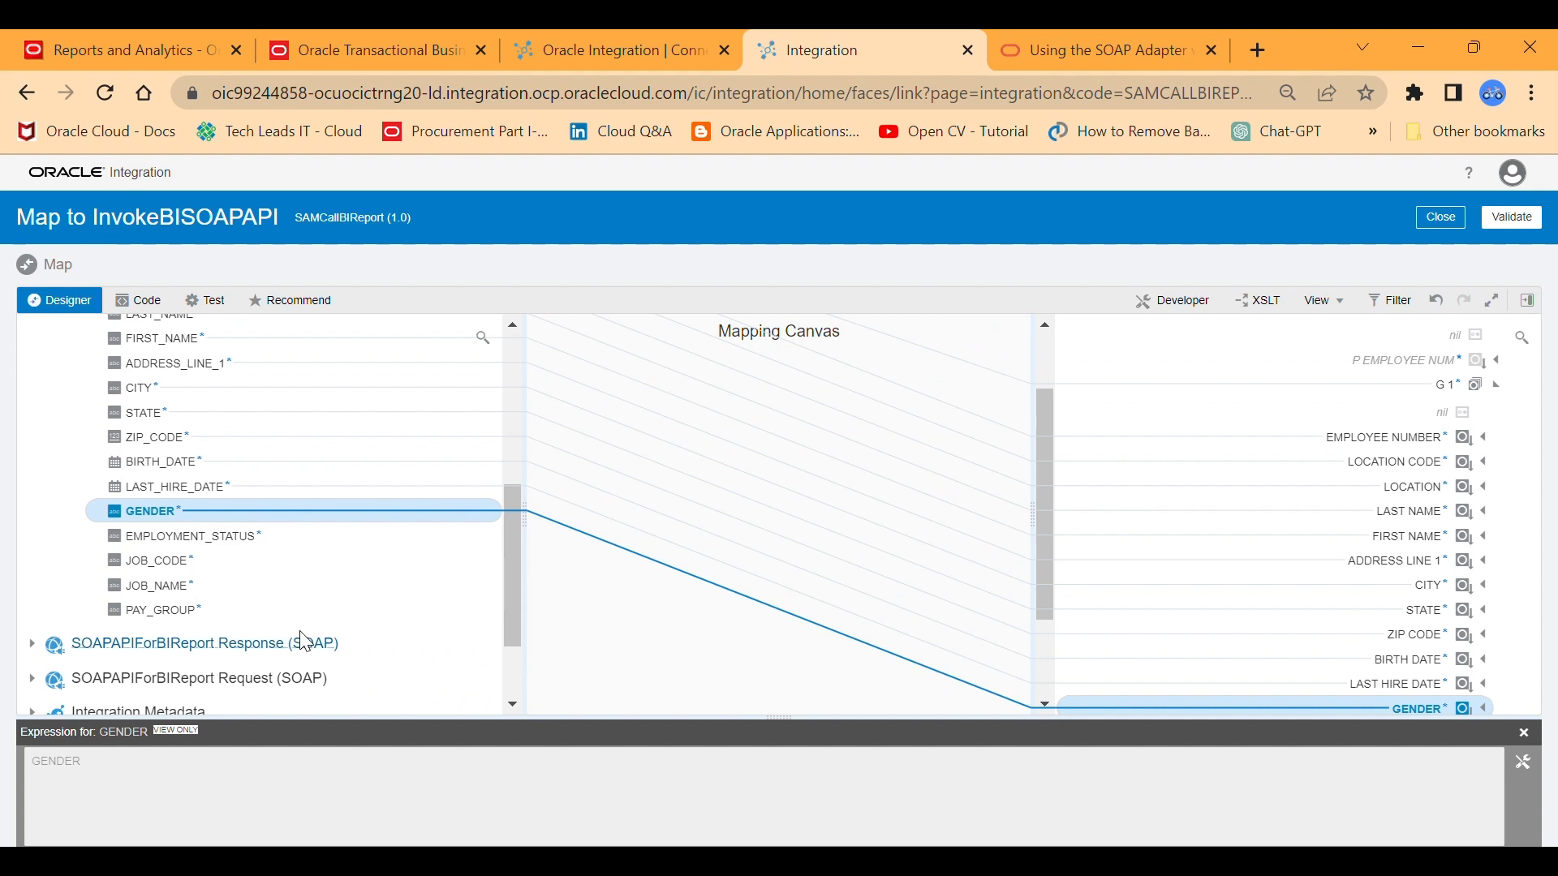
Map the source fields EMPLOYMENT_STATUS and JOB_CODE to their matching fields in the target G 1.
{"action": "left_click_drag", "start_coordinate": [508, 605], "coordinate": [513, 649]}
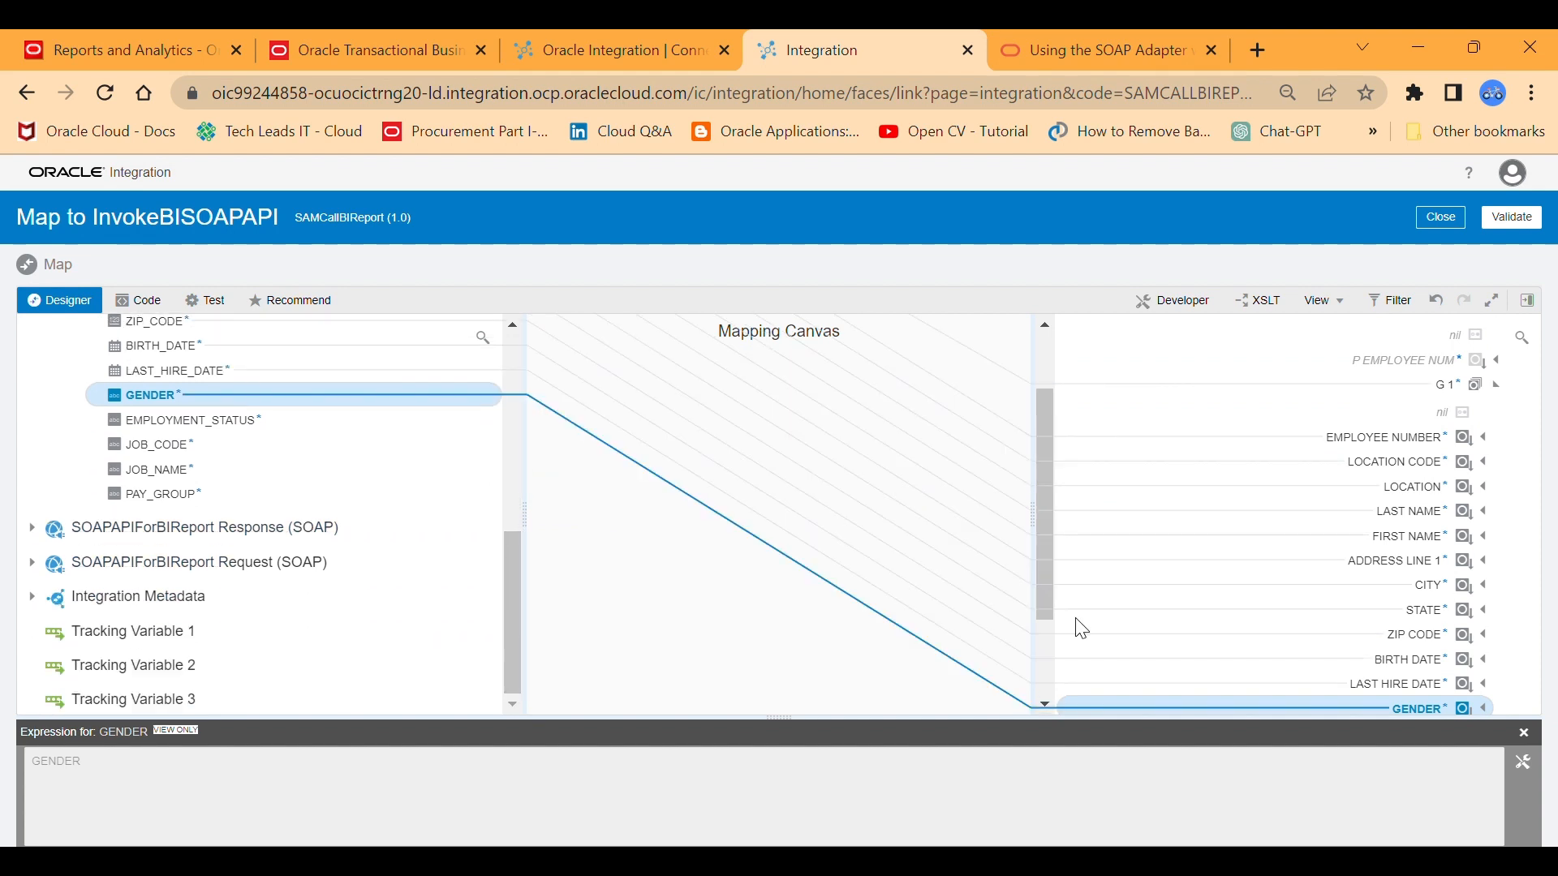
{"action": "left_click_drag", "start_coordinate": [1036, 418], "coordinate": [1044, 545]}
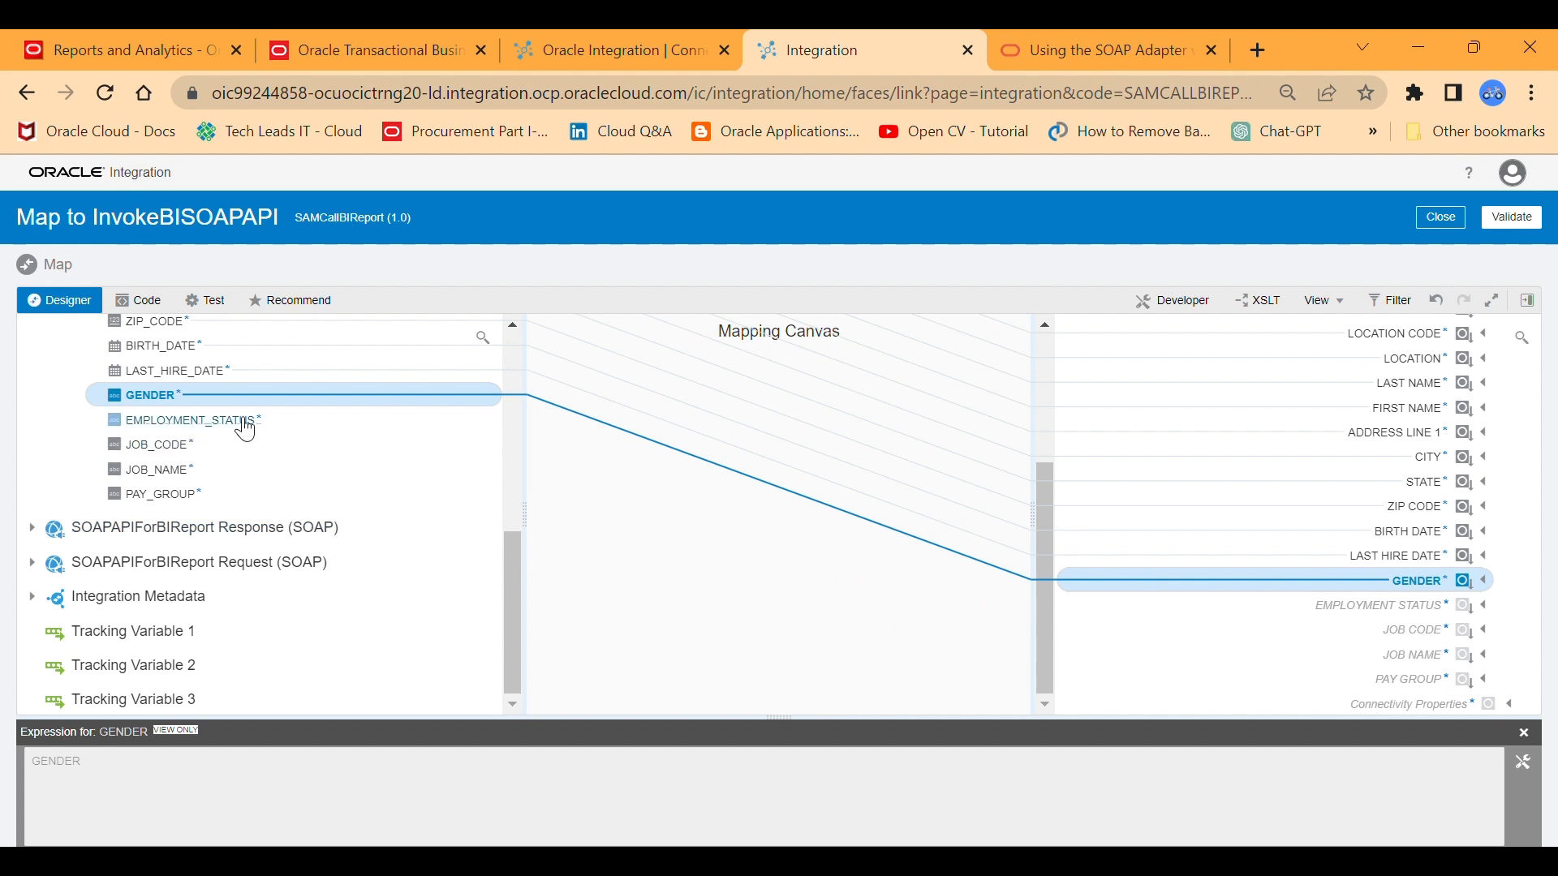
{"action": "left_click_drag", "start_coordinate": [343, 428], "coordinate": [1313, 612]}
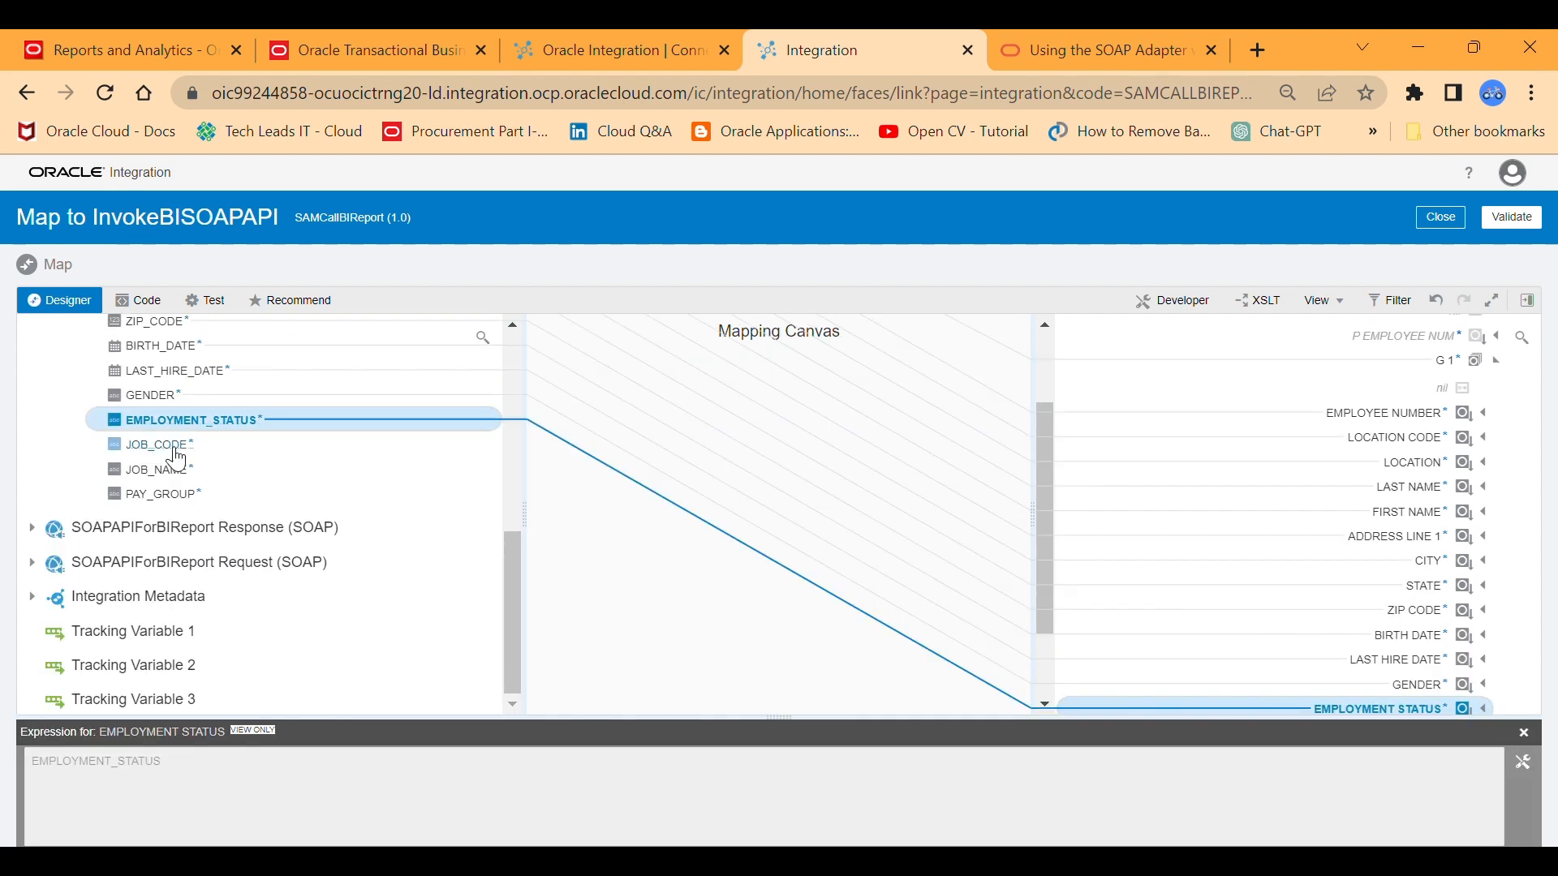
{"action": "left_click_drag", "start_coordinate": [158, 444], "coordinate": [996, 651]}
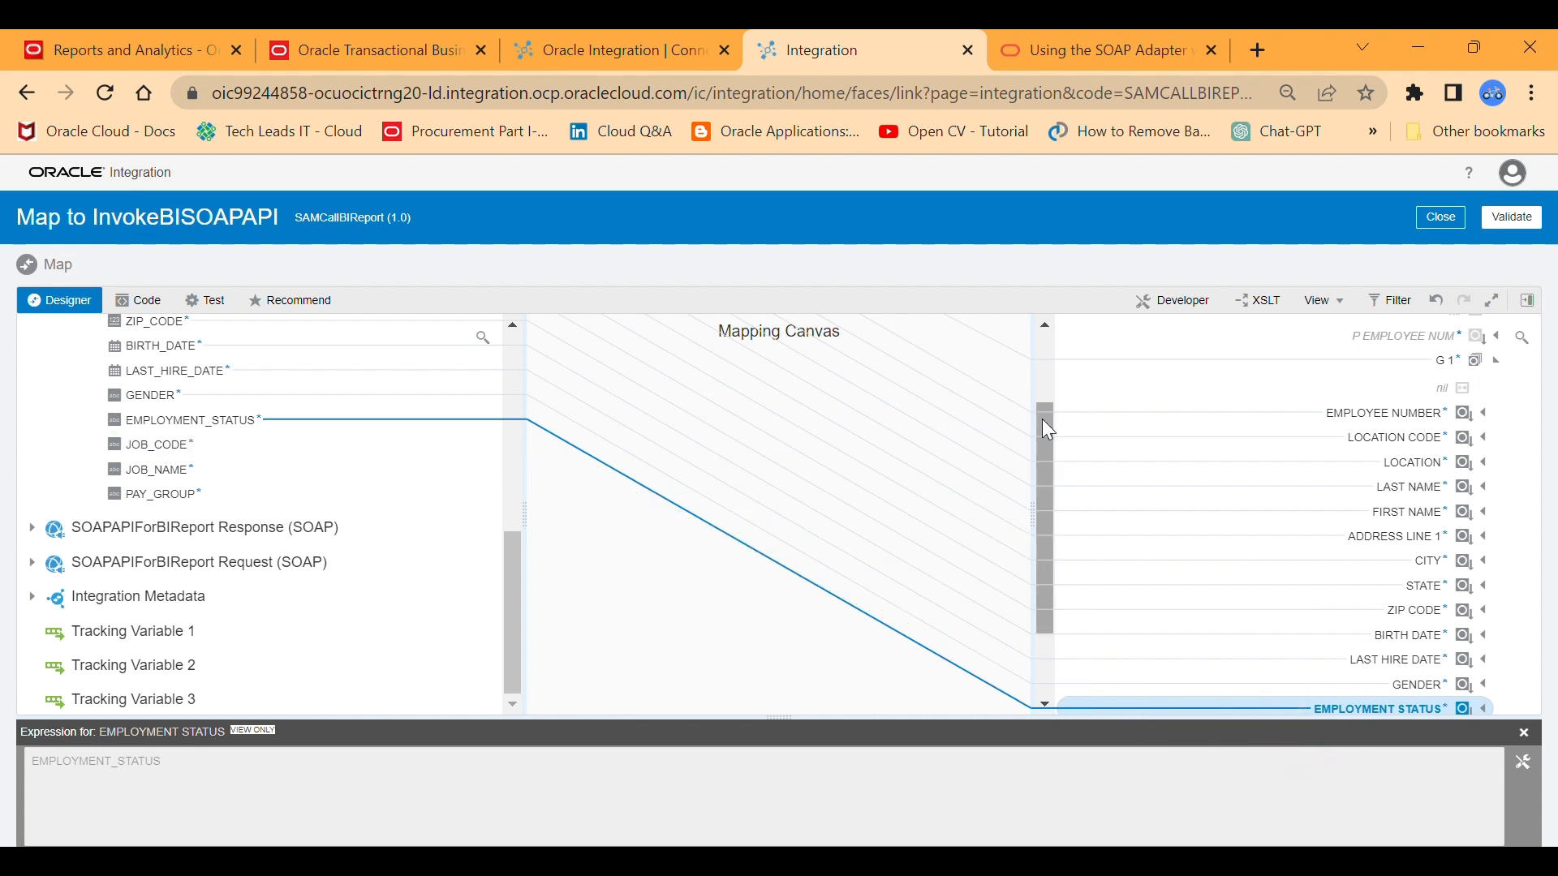
{"action": "scroll", "coordinate": [1042, 418], "scroll_direction": "down", "scroll_amount": 3}
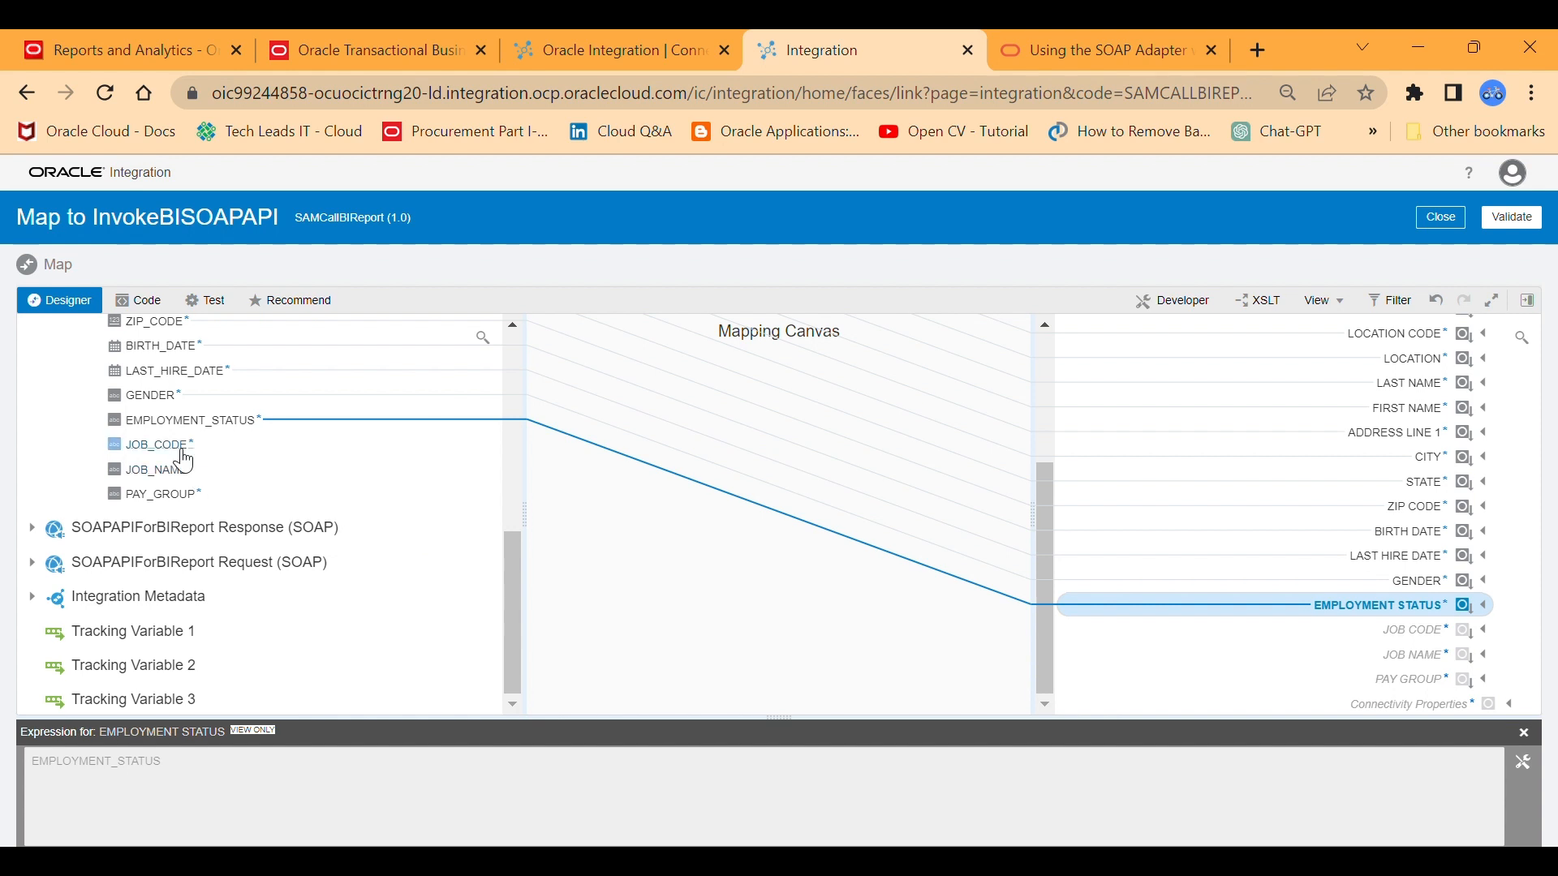
{"action": "left_click_drag", "start_coordinate": [175, 447], "coordinate": [1371, 642]}
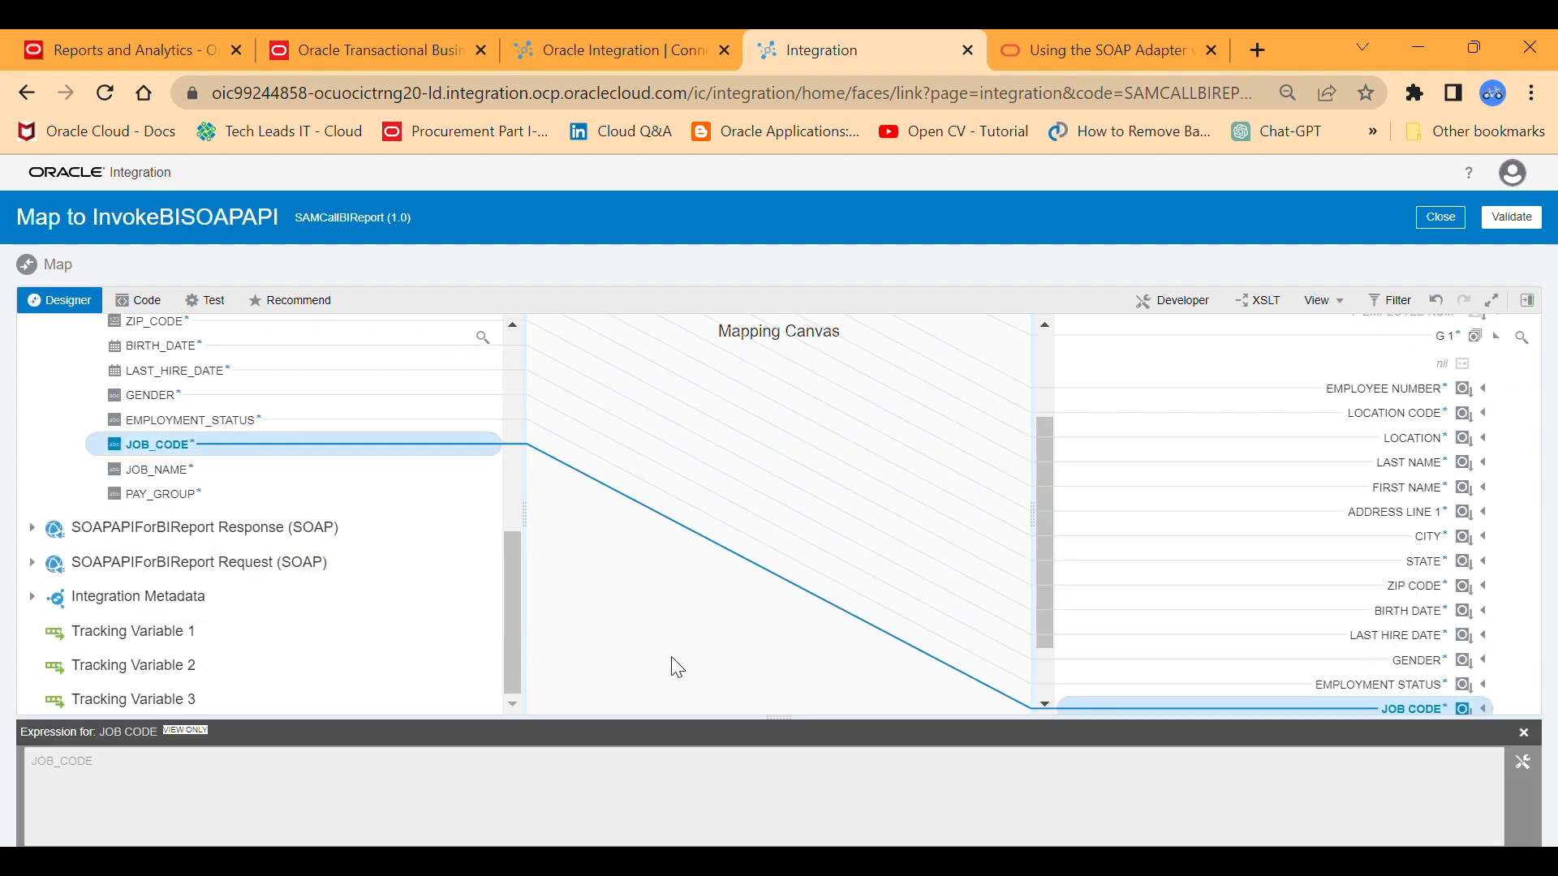
Map the source fields JOB_NAME and PAY_GROUP to their matching fields in the target G 1.
{"action": "left_click_drag", "start_coordinate": [275, 477], "coordinate": [836, 703]}
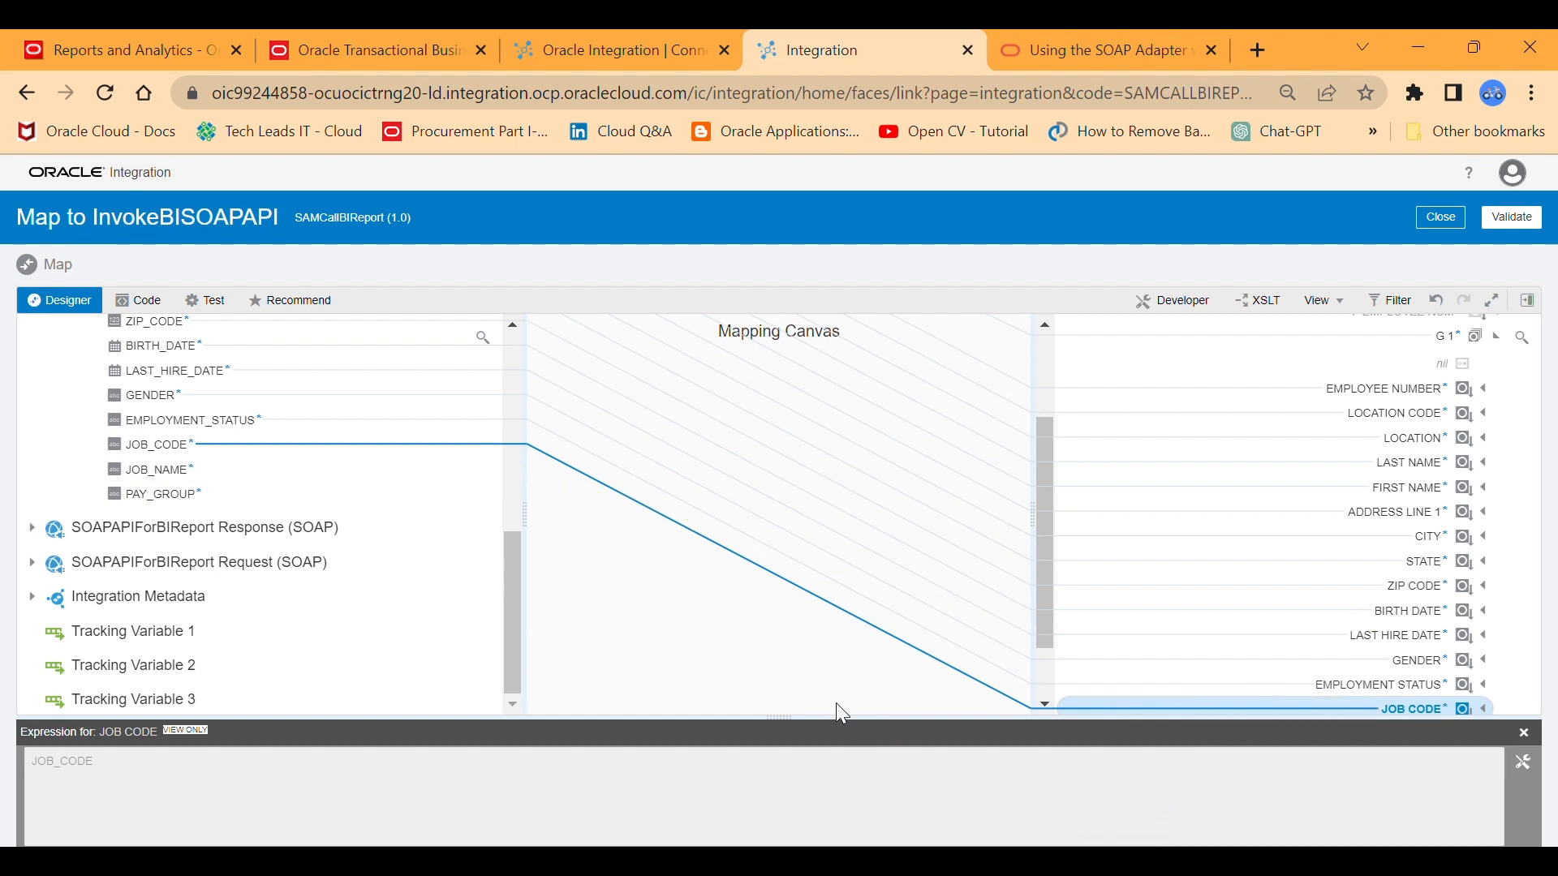
{"action": "left_click_drag", "start_coordinate": [1049, 492], "coordinate": [1050, 588]}
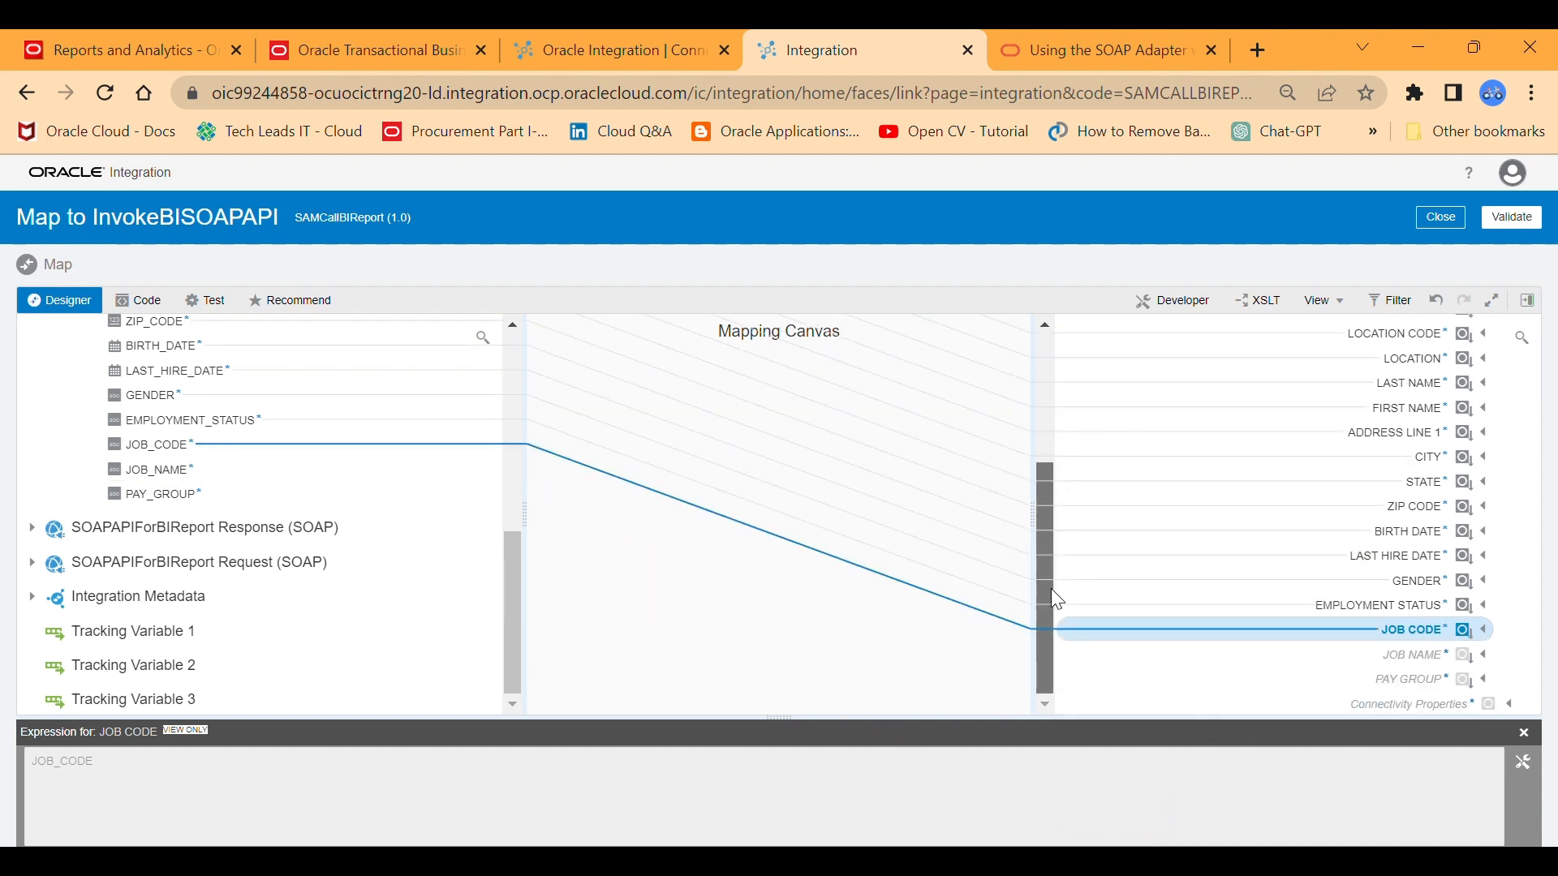
{"action": "left_click_drag", "start_coordinate": [202, 474], "coordinate": [1298, 676]}
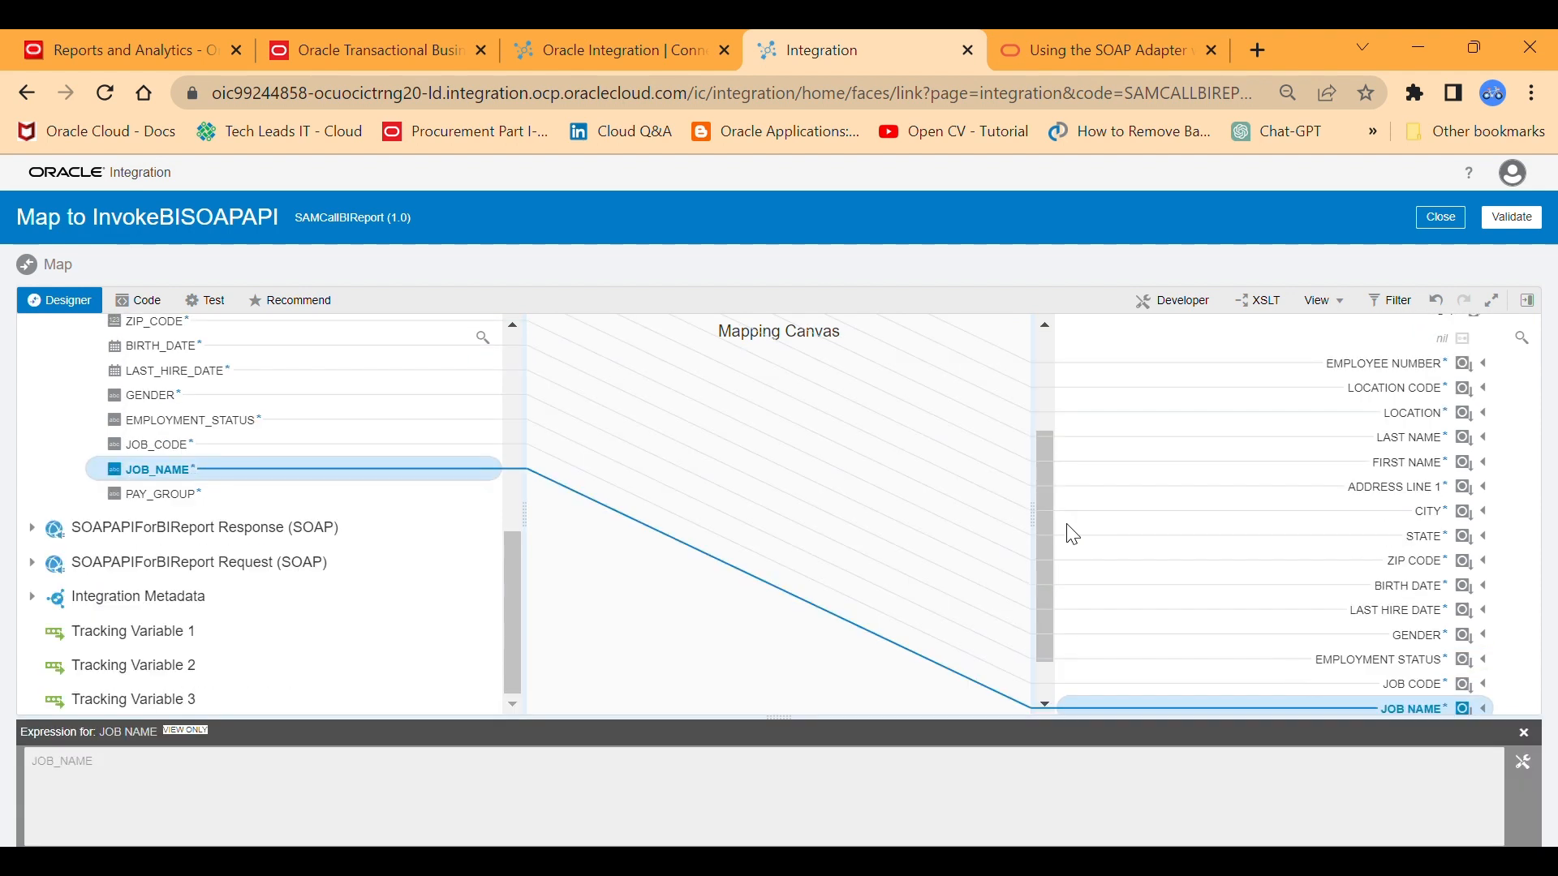
{"action": "left_click_drag", "start_coordinate": [1045, 523], "coordinate": [1048, 710]}
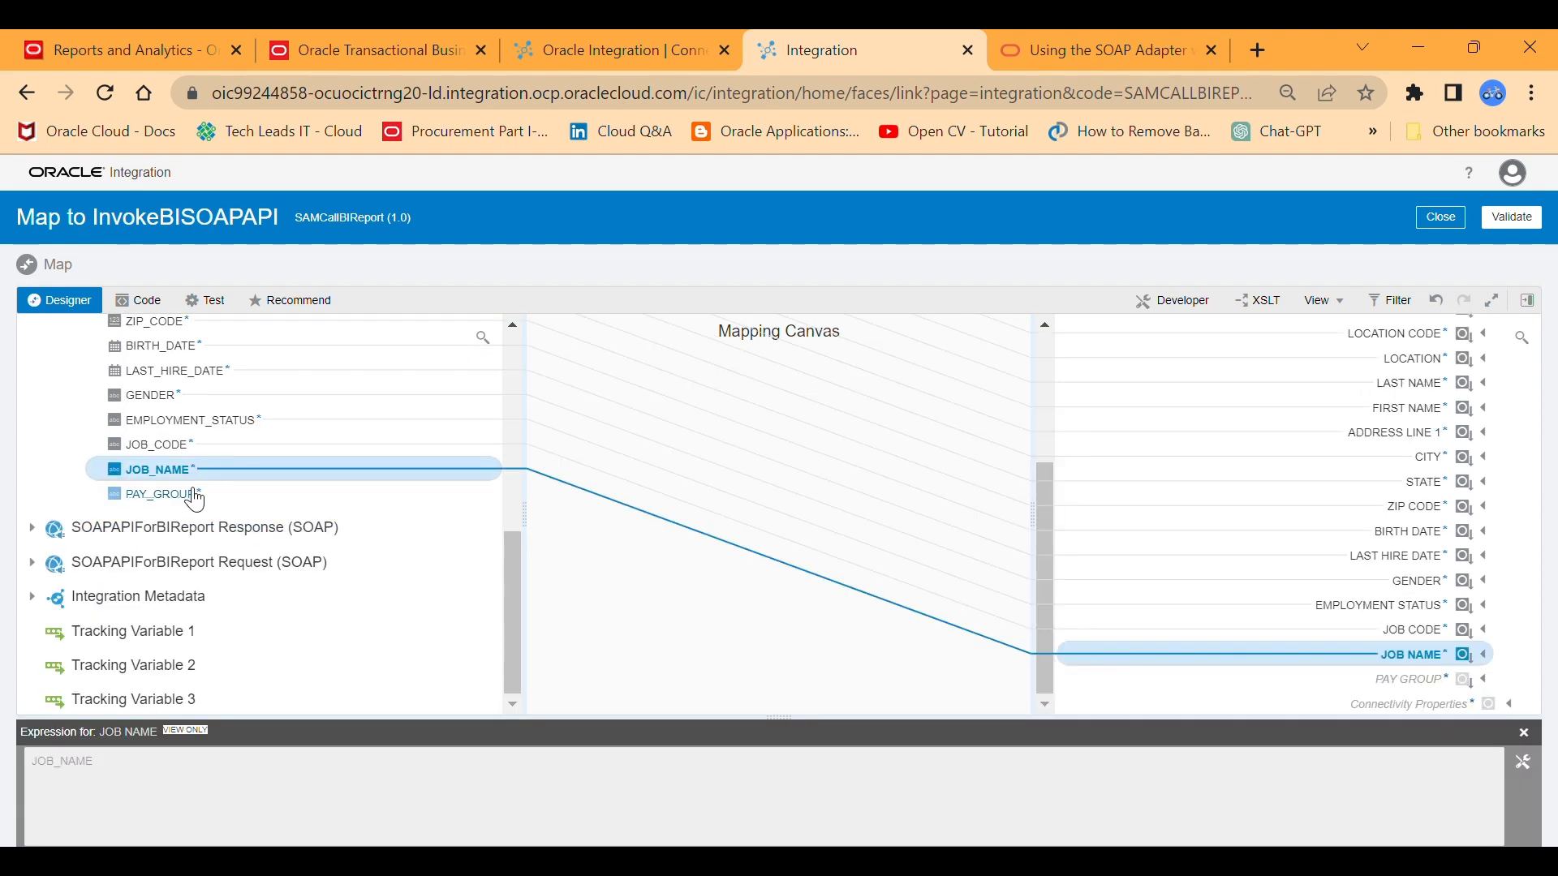
{"action": "left_click_drag", "start_coordinate": [188, 494], "coordinate": [1298, 680]}
Map the source P_EMPLOYEE_NUM to the response's P EMPLOYEE NUM, then validate and close the mapping.
{"action": "left_click_drag", "start_coordinate": [513, 568], "coordinate": [487, 327]}
{"action": "left_click_drag", "start_coordinate": [180, 570], "coordinate": [507, 487]}
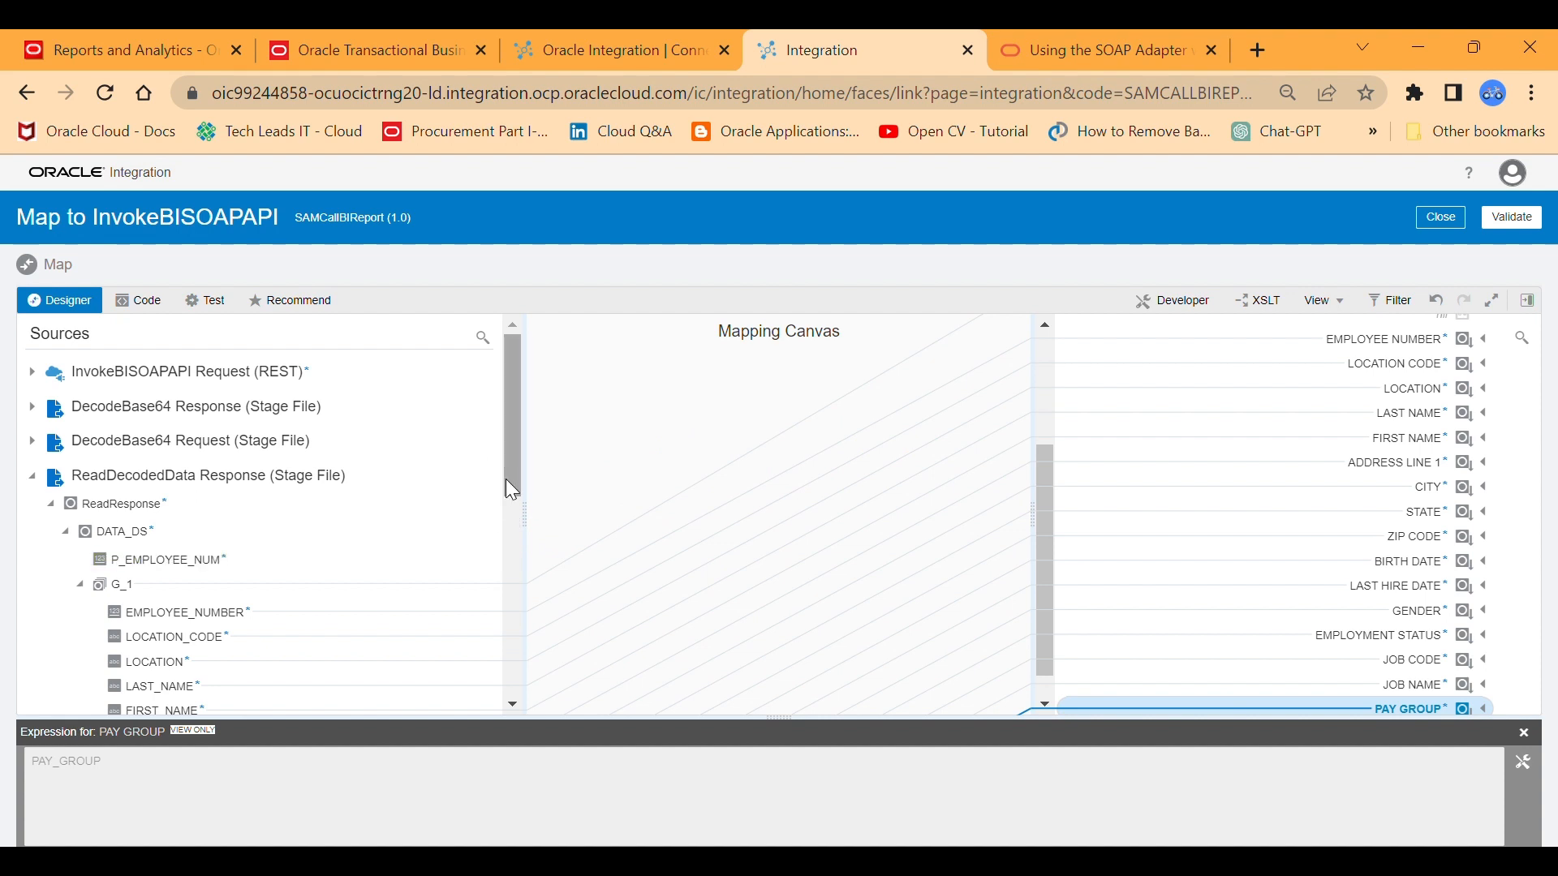
{"action": "left_click_drag", "start_coordinate": [1043, 567], "coordinate": [1034, 406]}
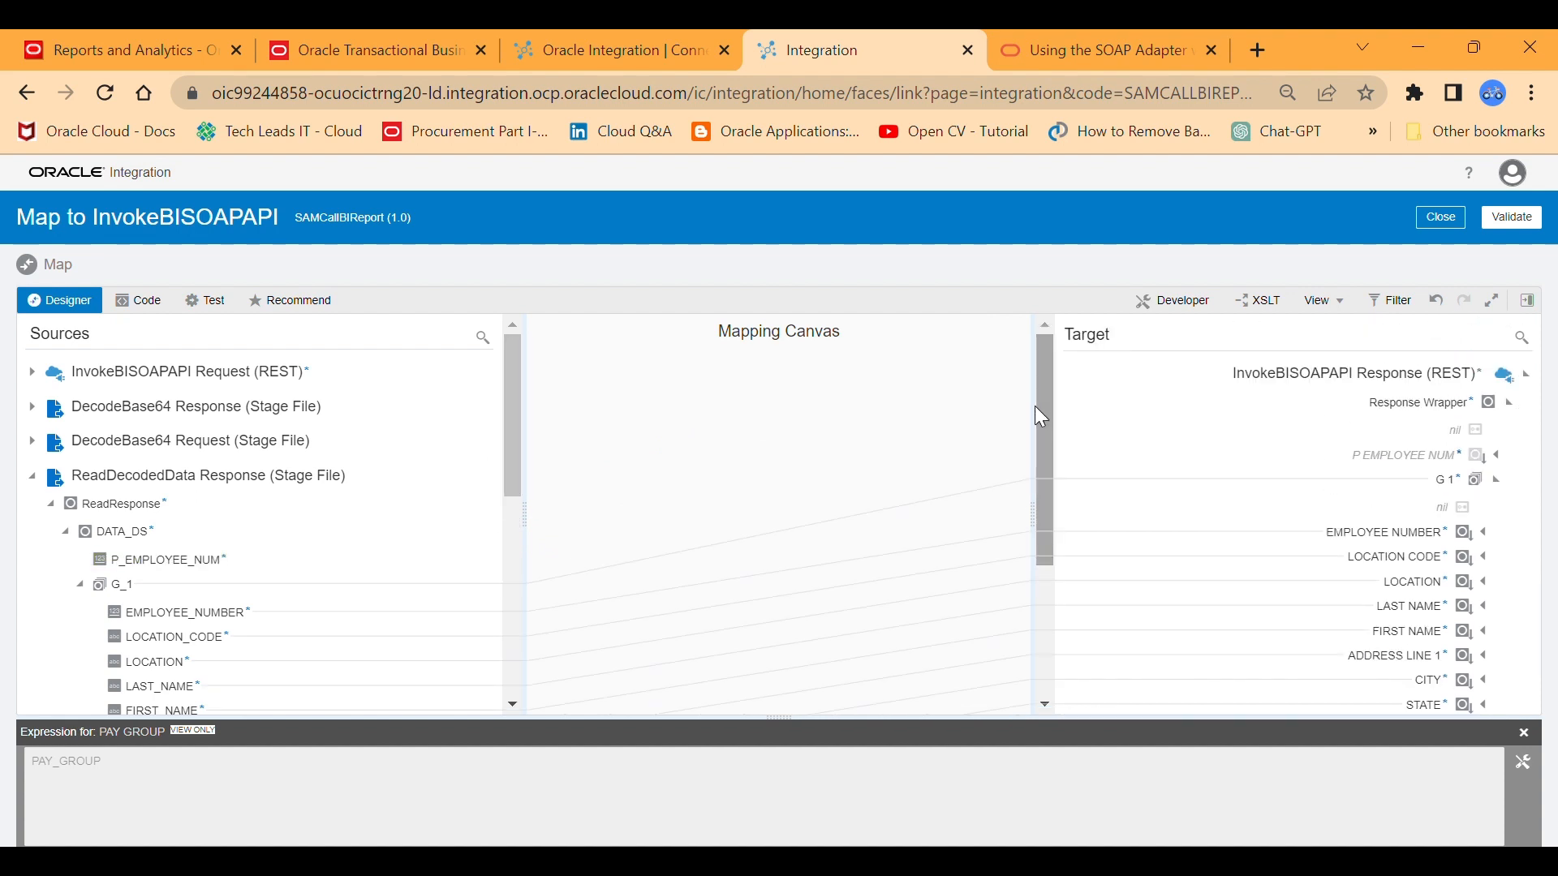
{"action": "left_click_drag", "start_coordinate": [183, 562], "coordinate": [1347, 456]}
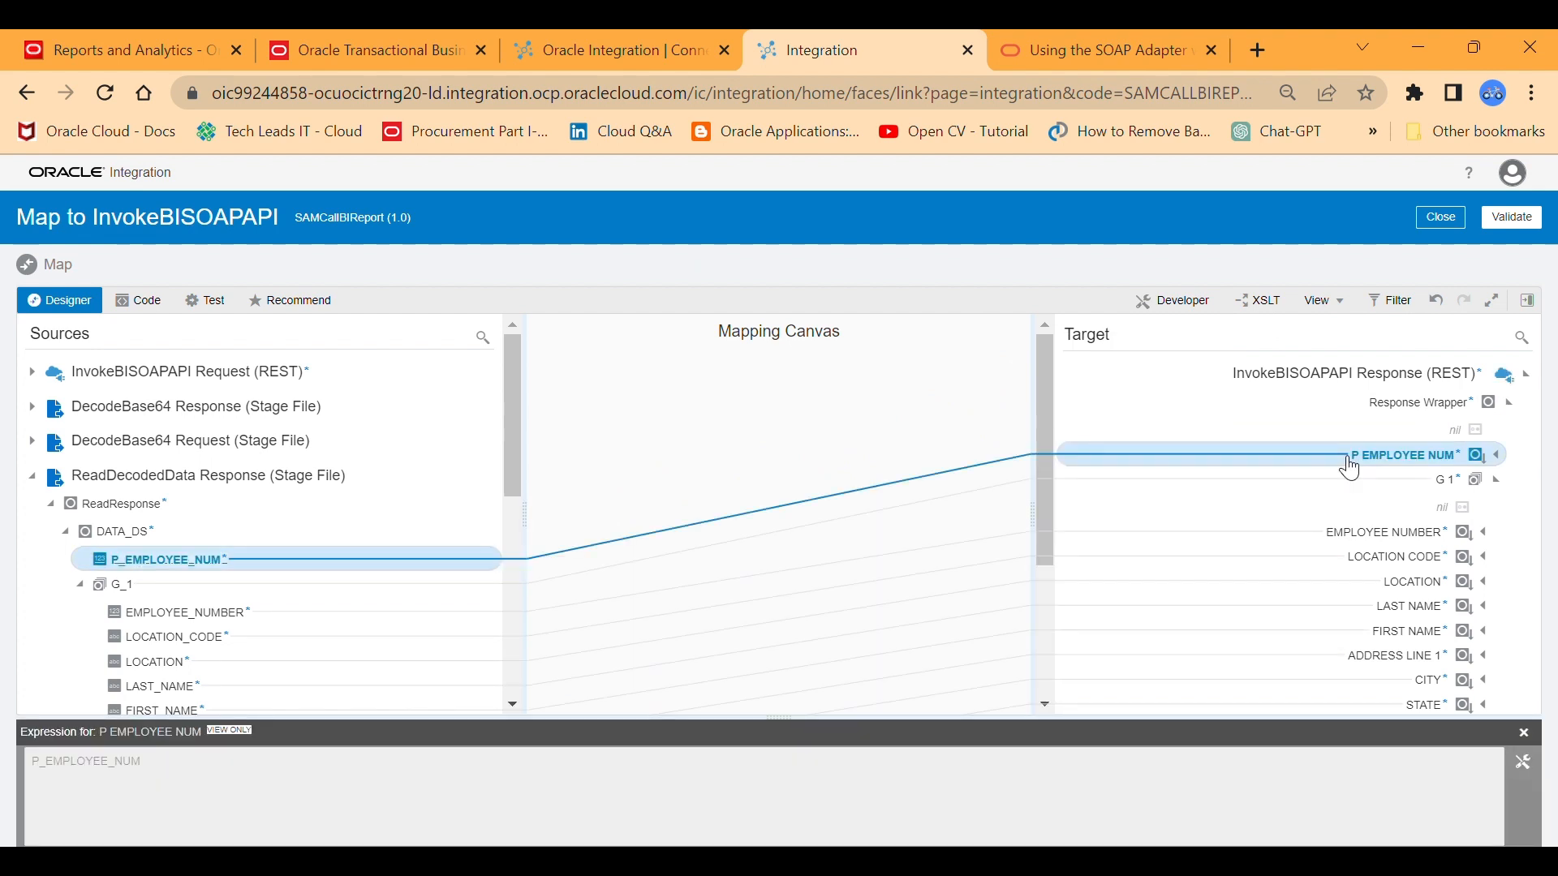
{"action": "left_click", "coordinate": [1500, 219]}
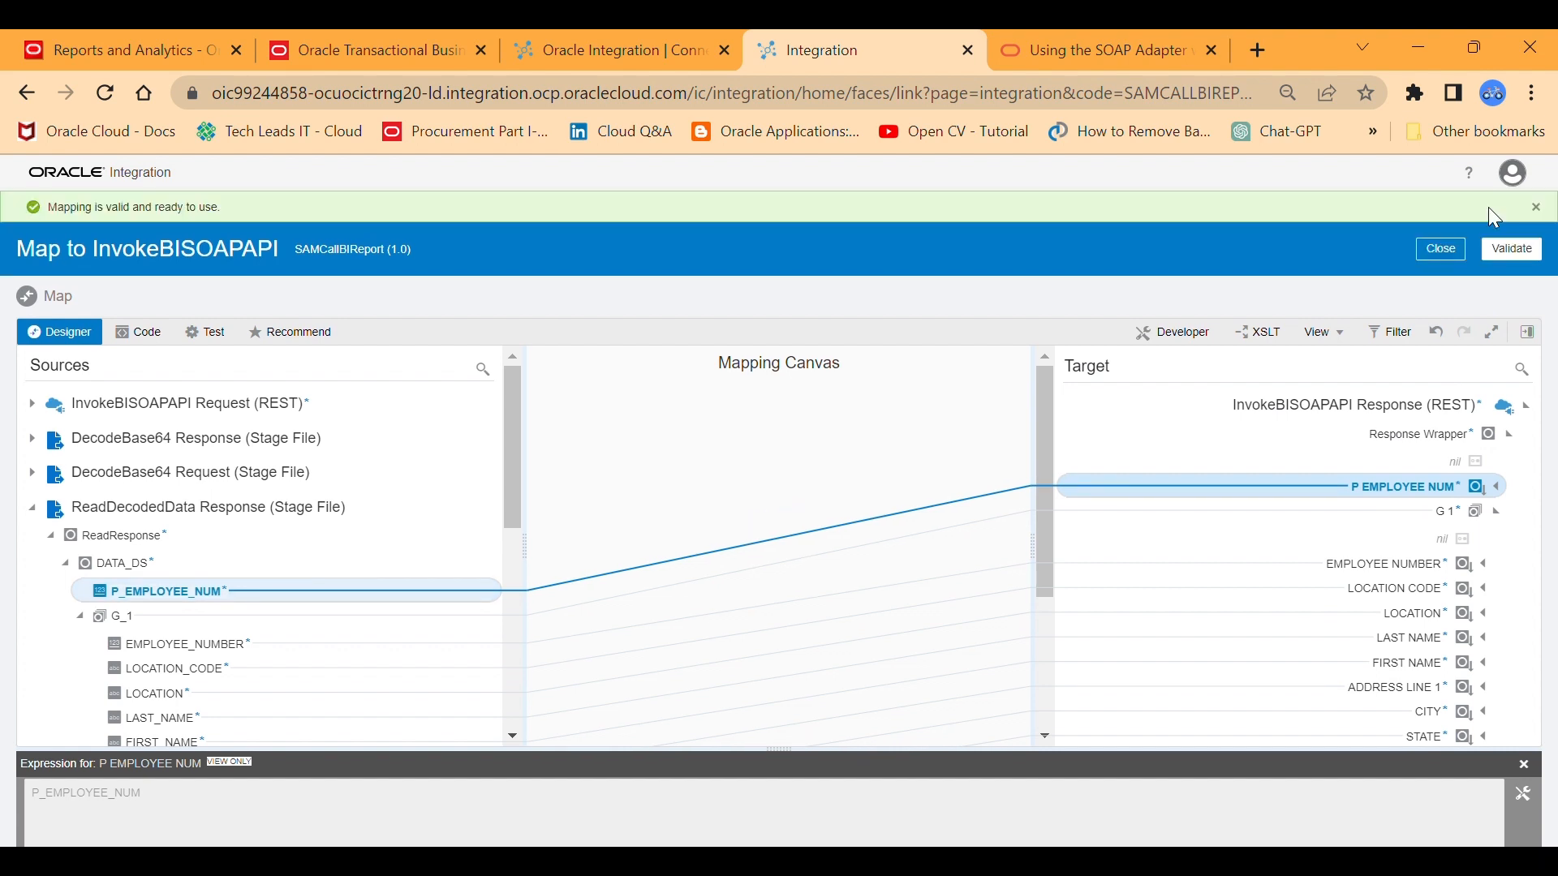
{"action": "left_click", "coordinate": [1442, 250]}
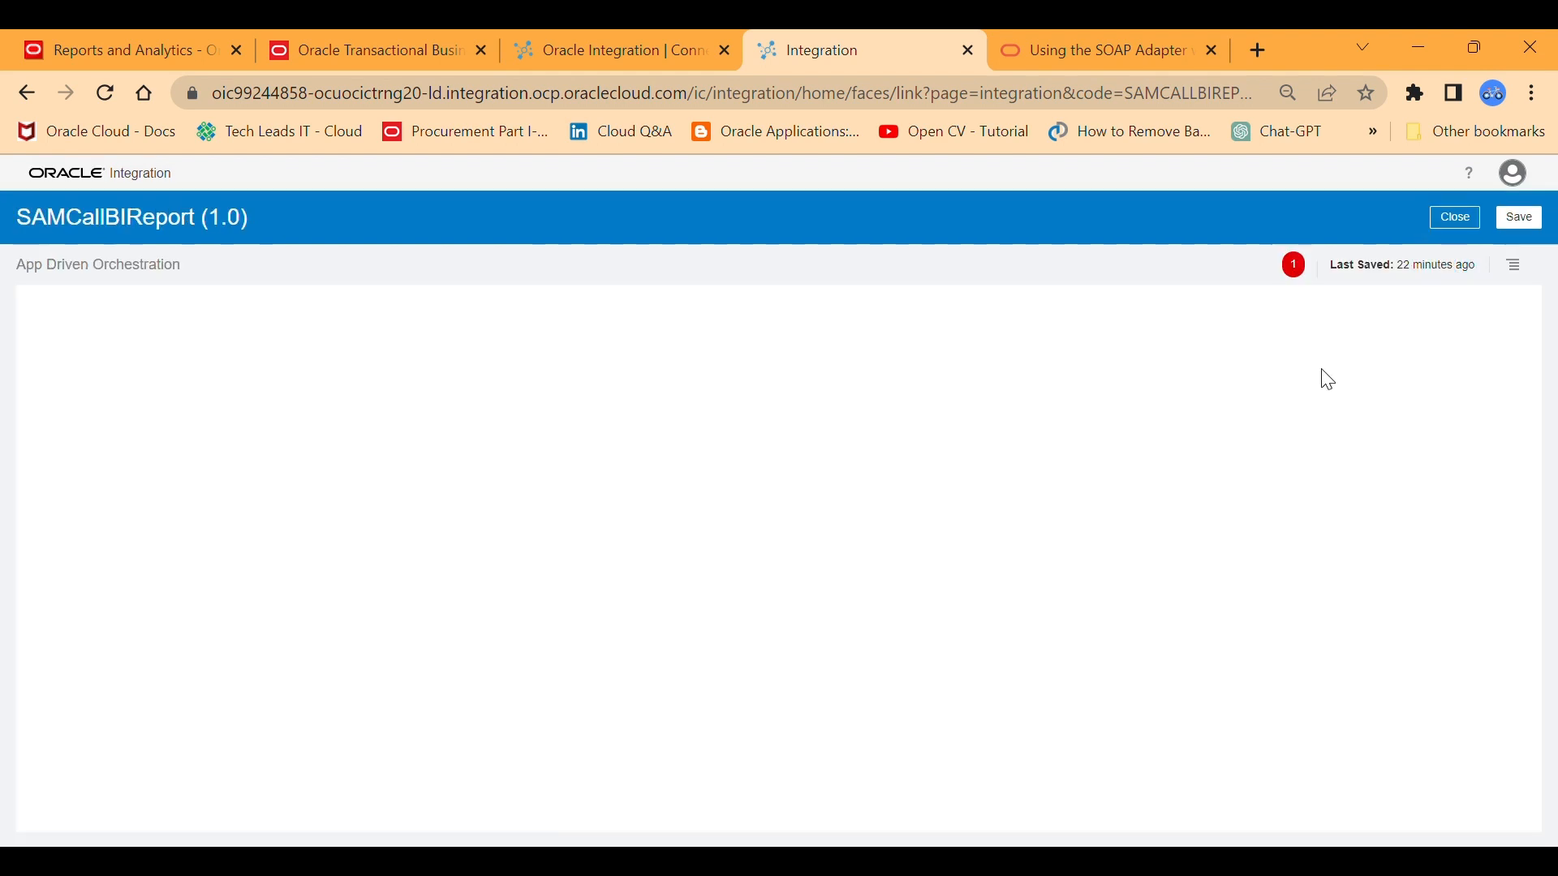
Assign the query parameter p_employee_num as the primary business identifier for tracking, and save and close the integration.
{"action": "left_click", "coordinate": [1297, 265]}
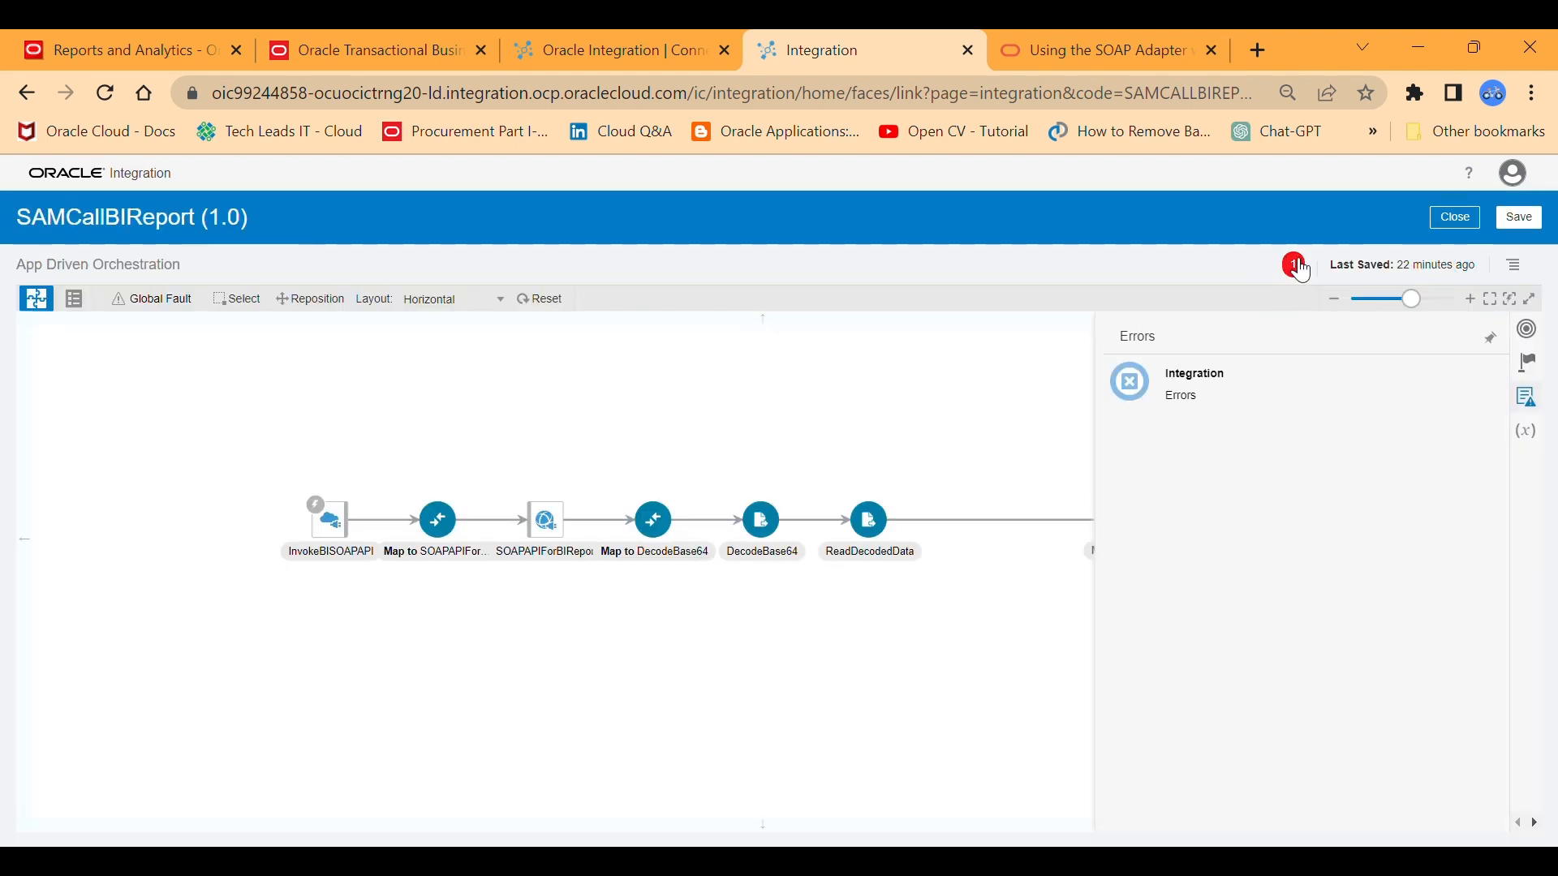
{"action": "left_click", "coordinate": [1005, 365]}
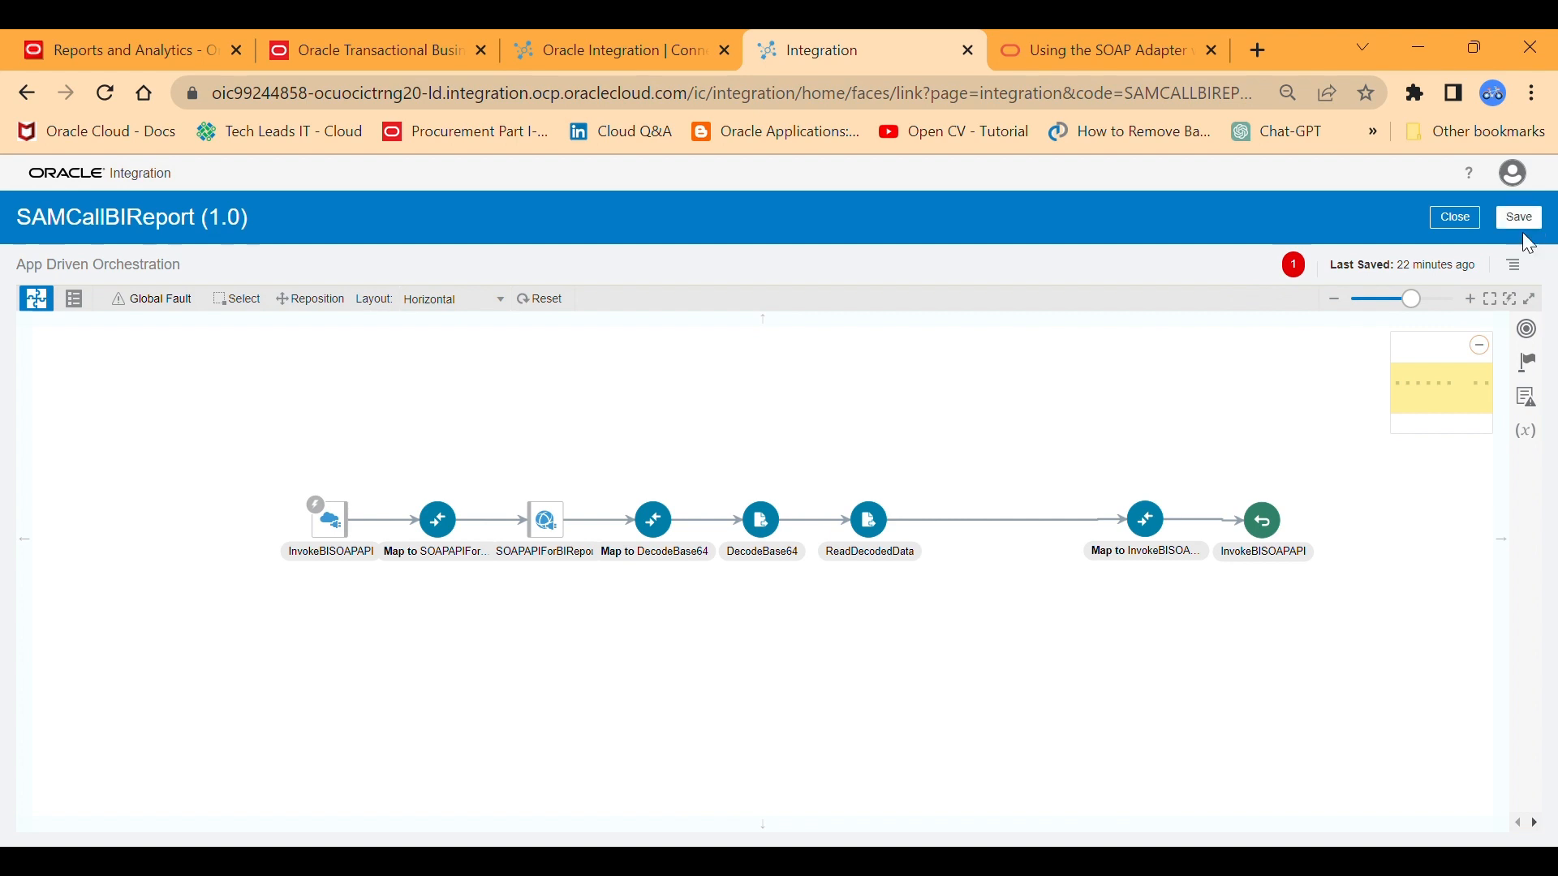
{"action": "left_click", "coordinate": [1525, 272]}
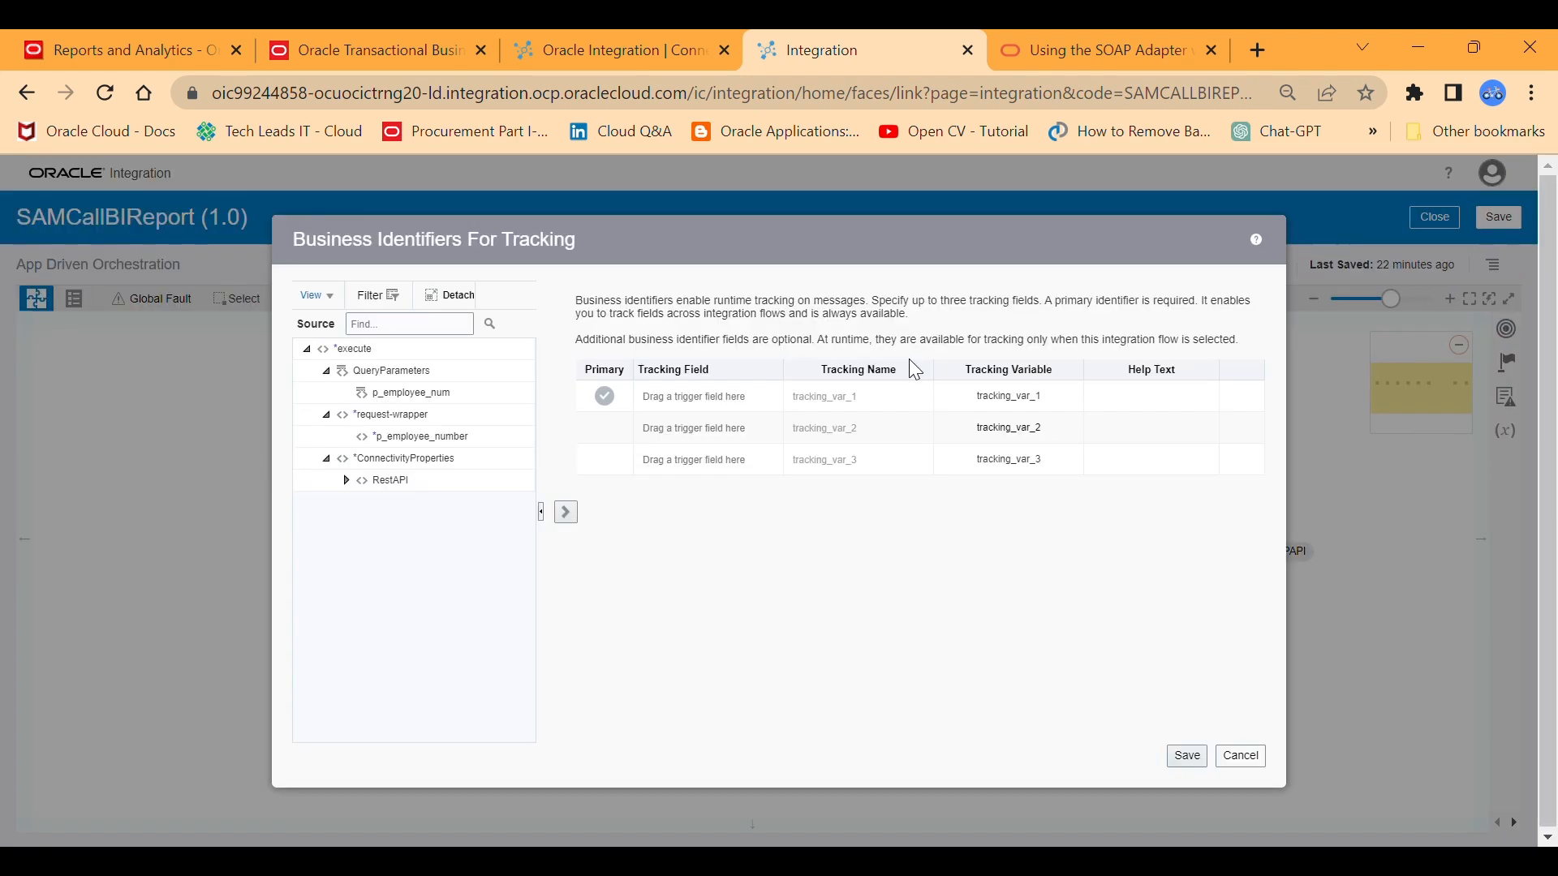
{"action": "left_click_drag", "start_coordinate": [435, 401], "coordinate": [727, 411]}
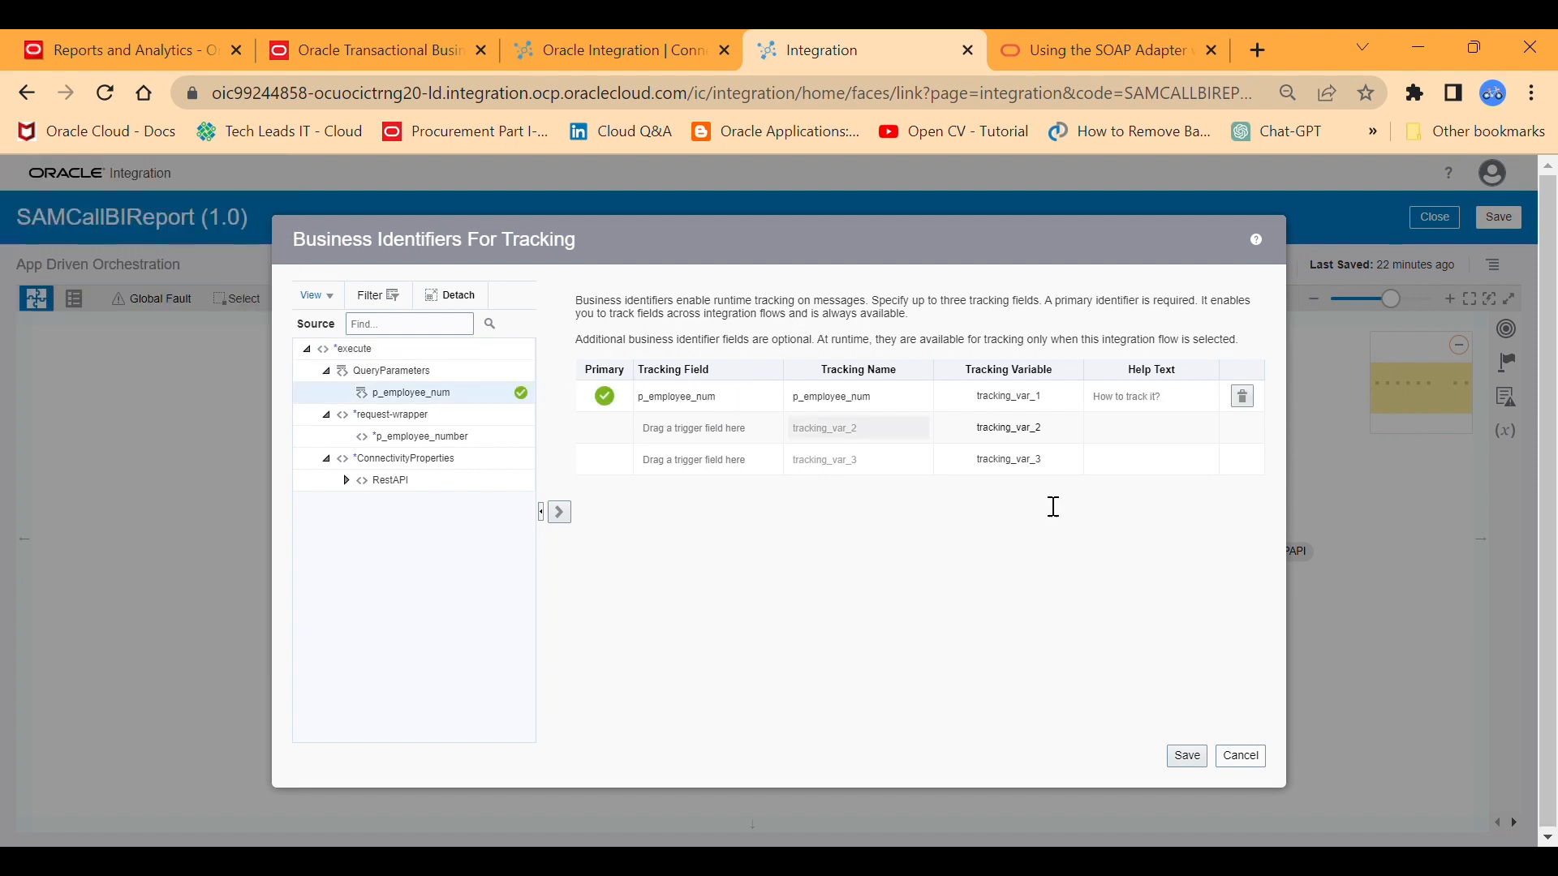
{"action": "left_click", "coordinate": [1187, 756]}
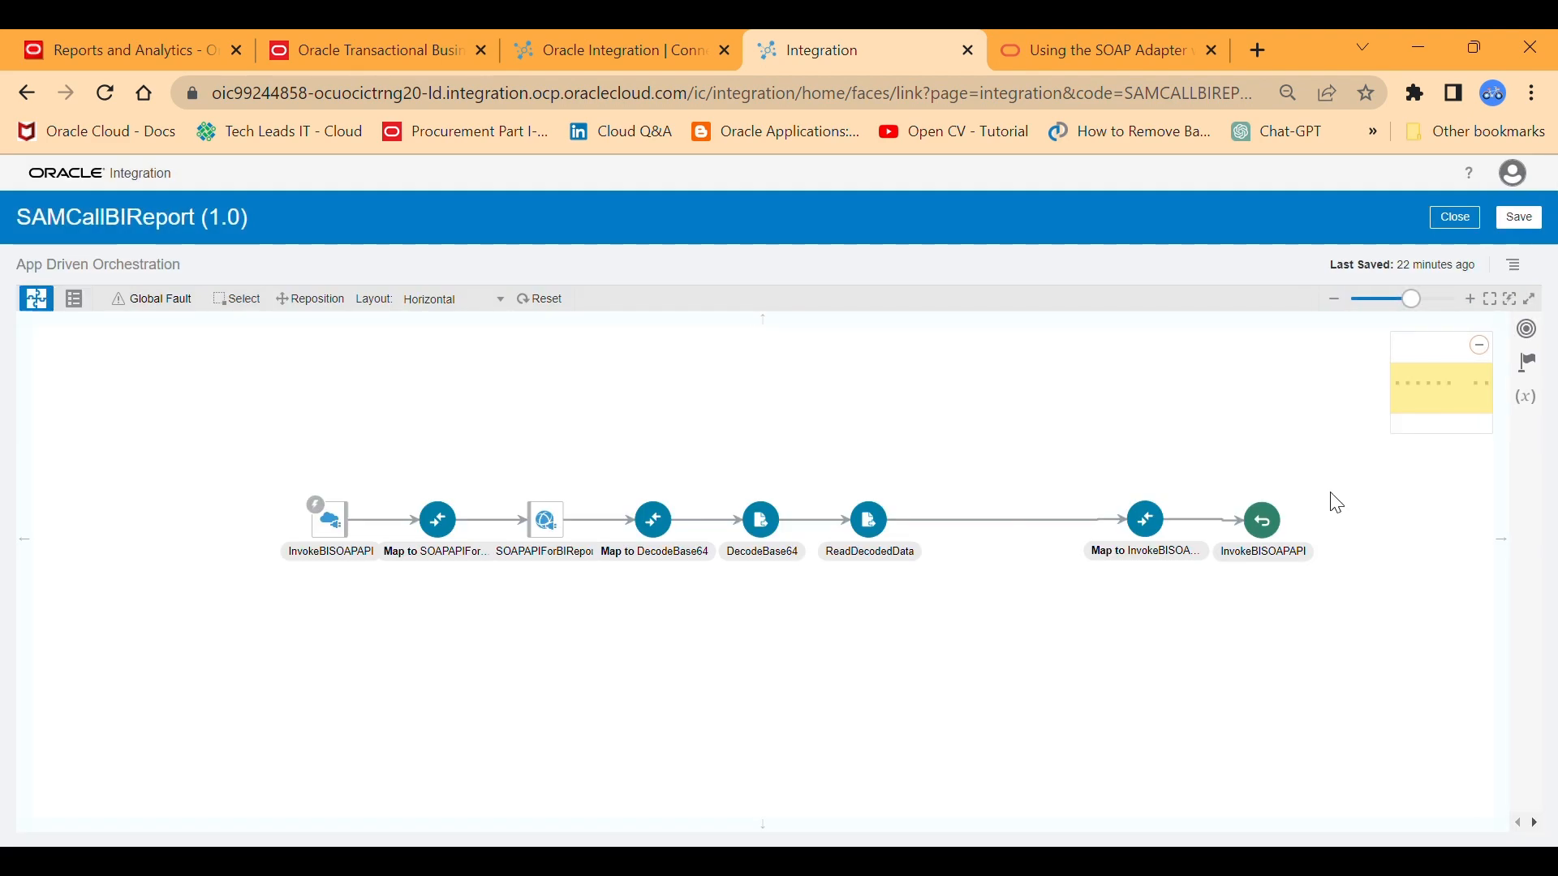
{"action": "left_click", "coordinate": [1522, 214]}
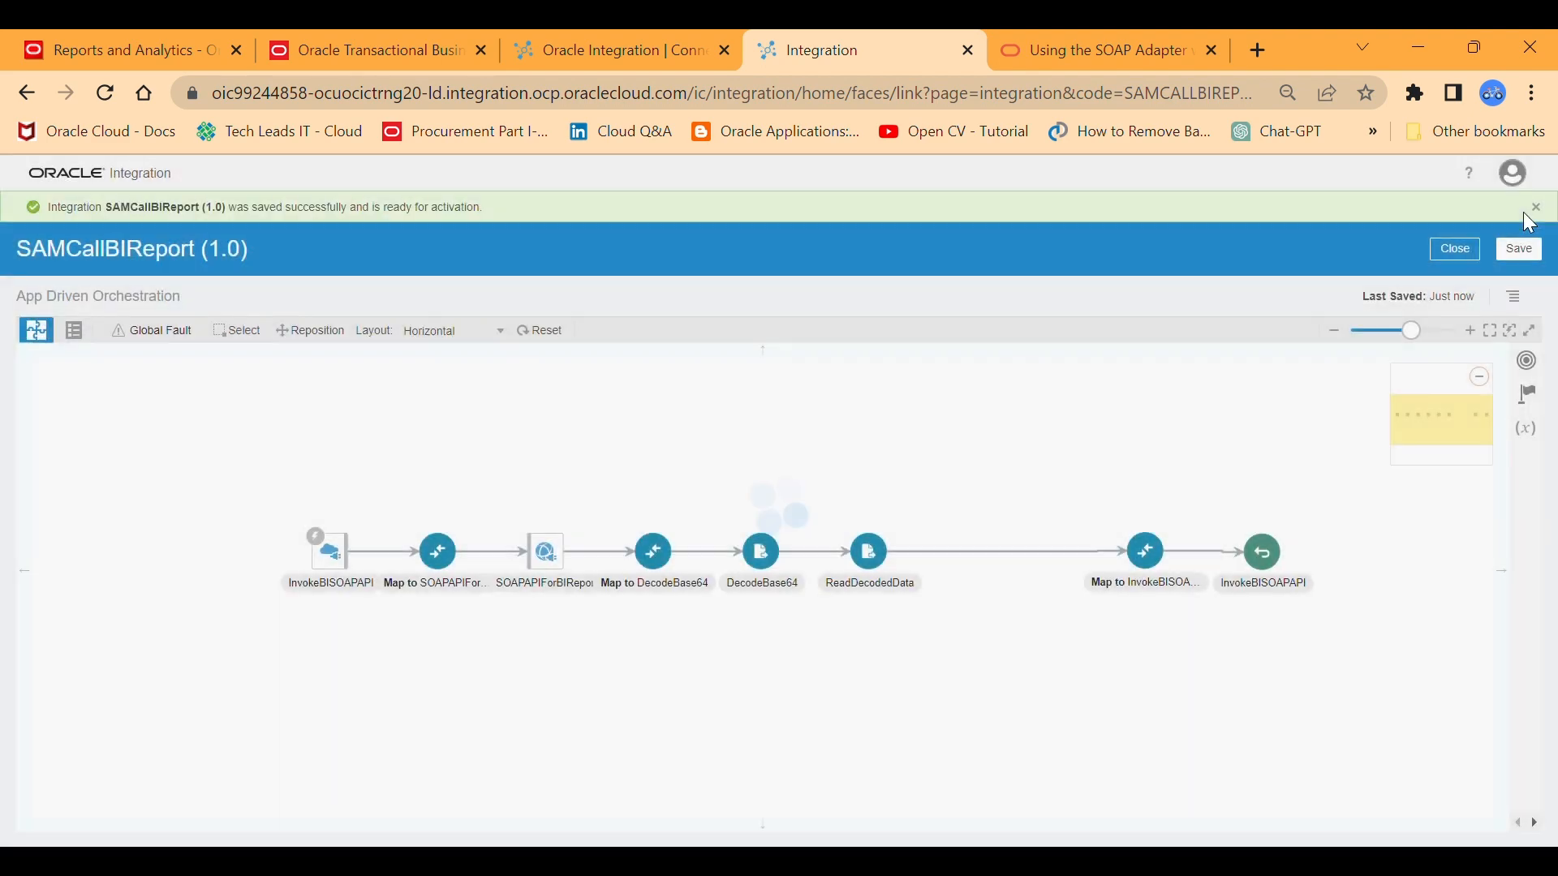
{"action": "left_click", "coordinate": [1468, 252]}
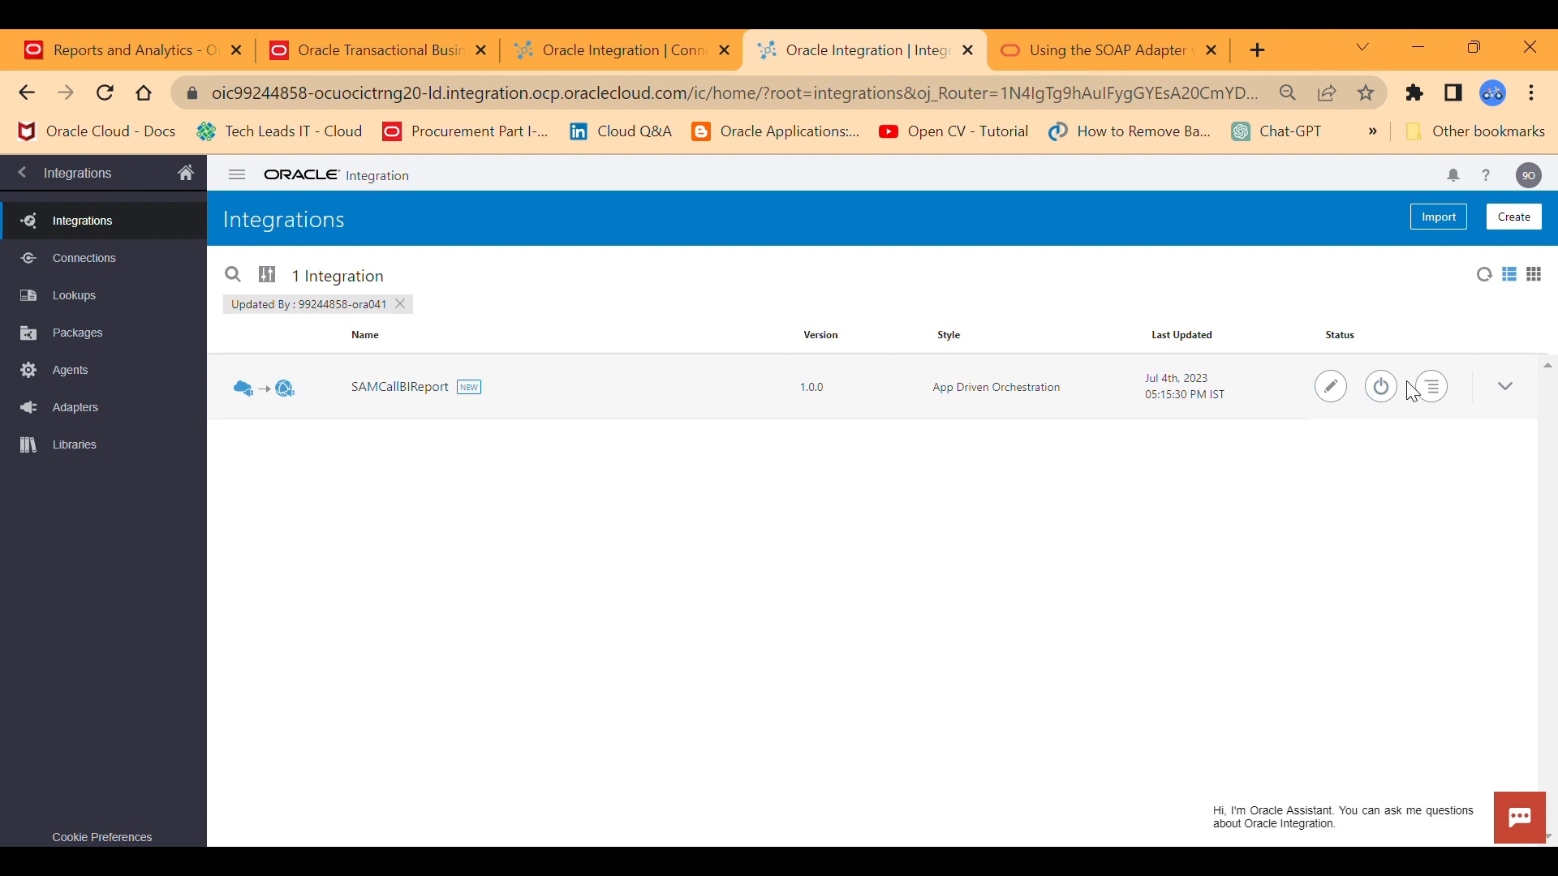
Activate the SAMCallBIReport integration with tracing and payload included, and refresh its status in the integrations list.
{"action": "left_click", "coordinate": [1445, 387]}
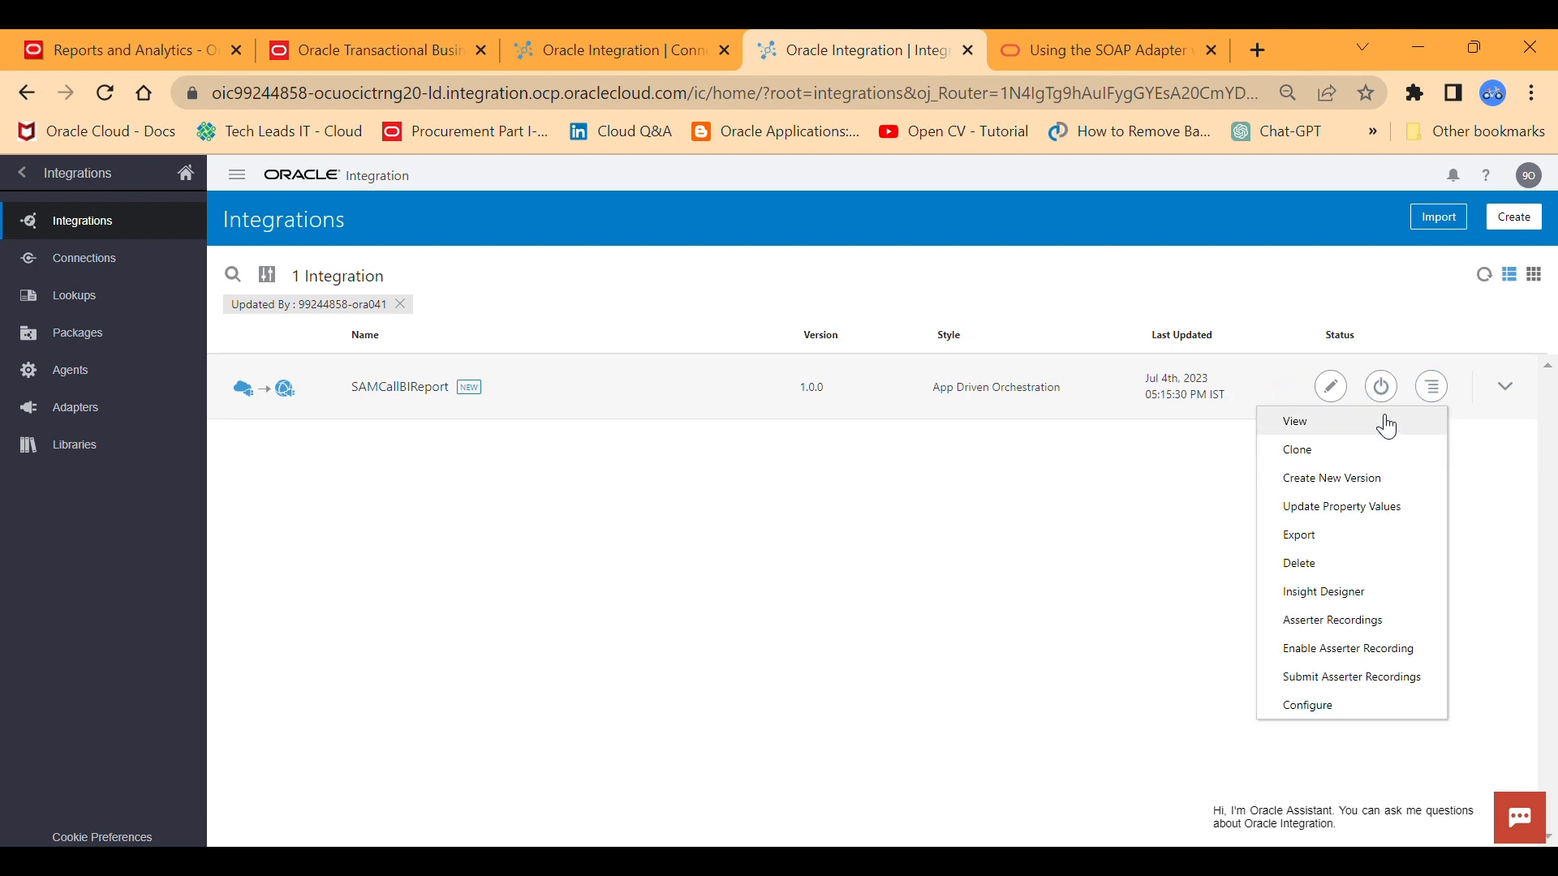
{"action": "left_click", "coordinate": [1383, 385]}
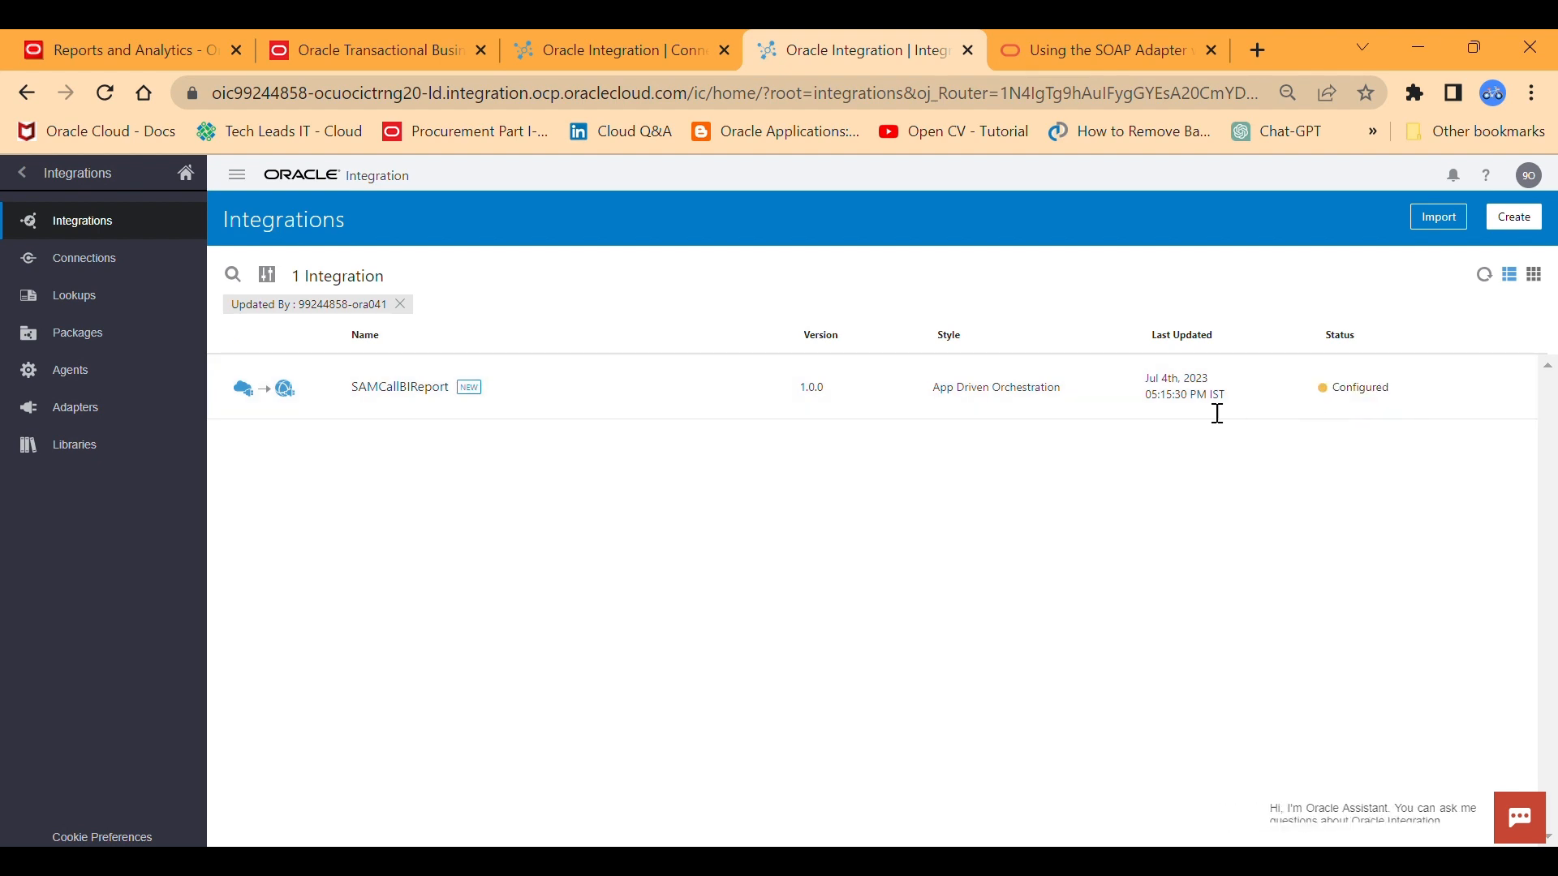
{"action": "mouse_move", "coordinate": [816, 395]}
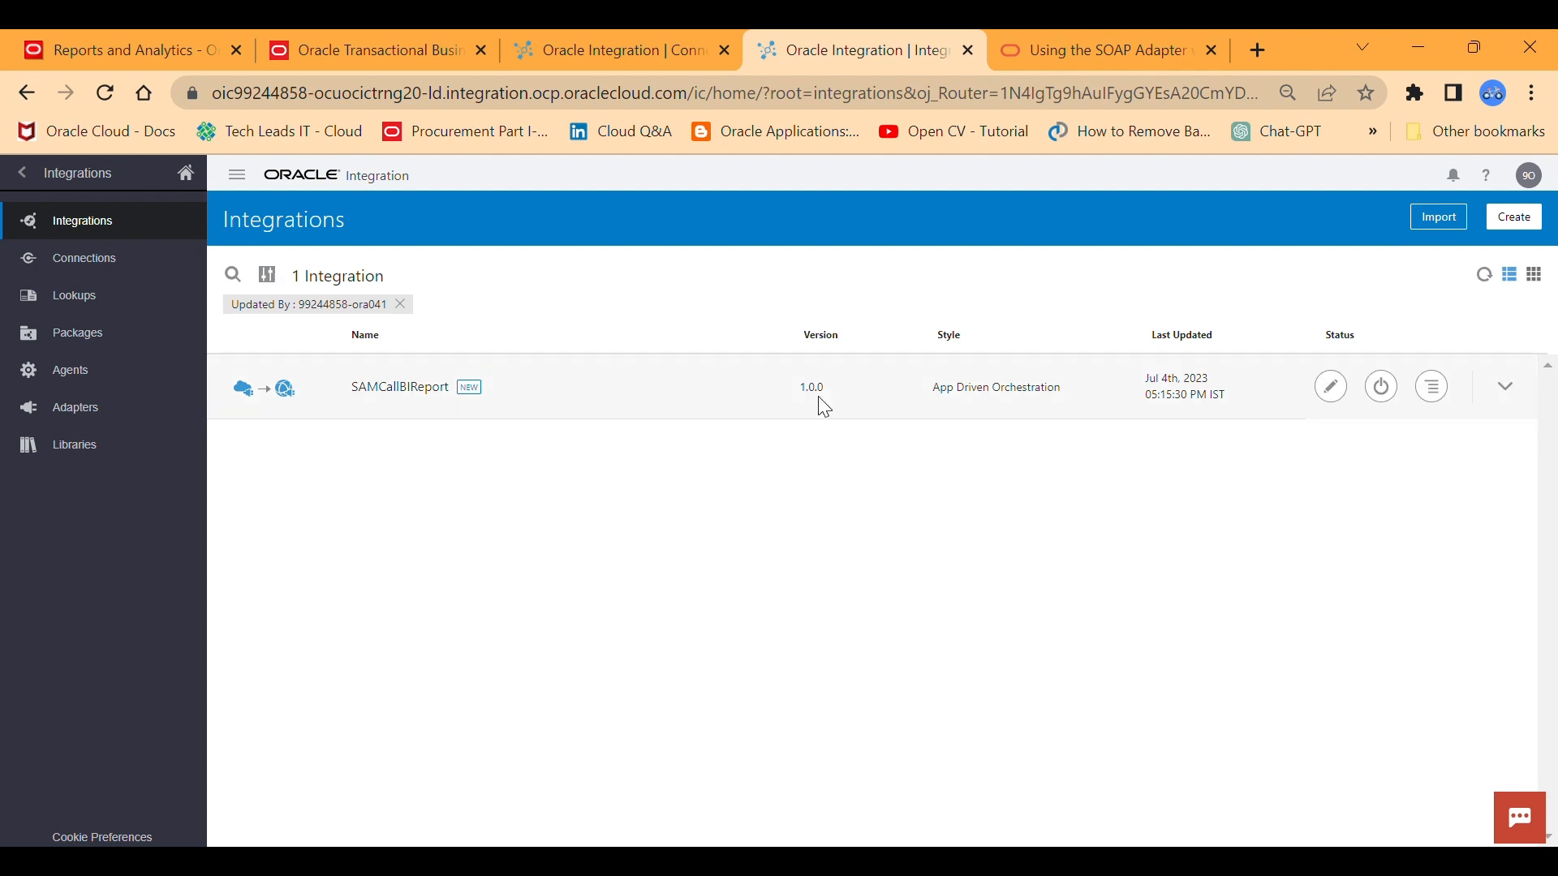
{"action": "left_click", "coordinate": [1382, 388]}
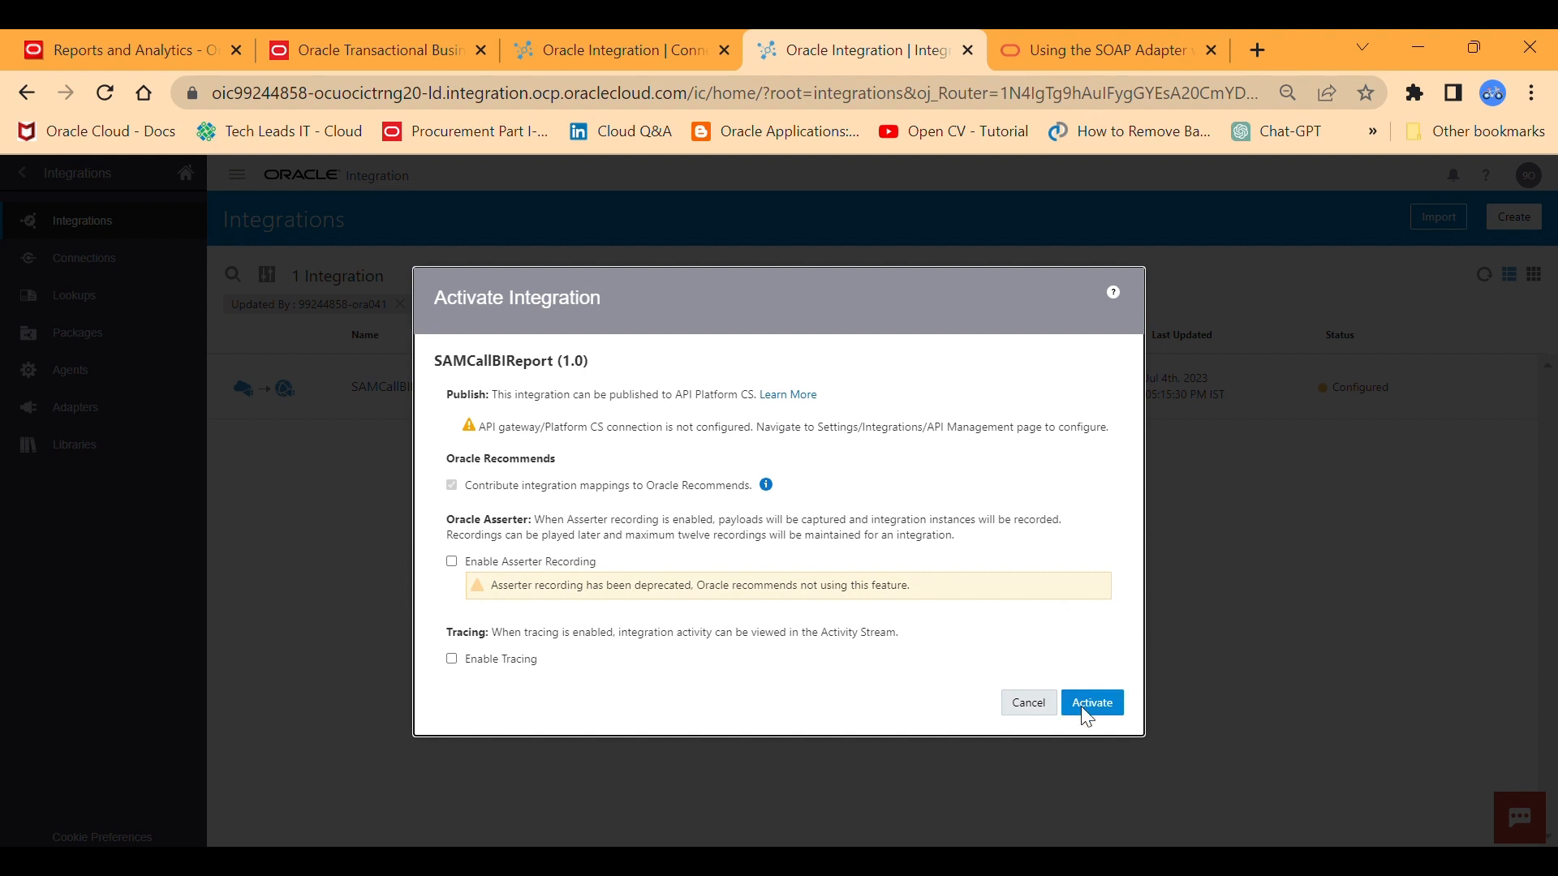
{"action": "left_click", "coordinate": [452, 659]}
{"action": "left_click", "coordinate": [469, 685]}
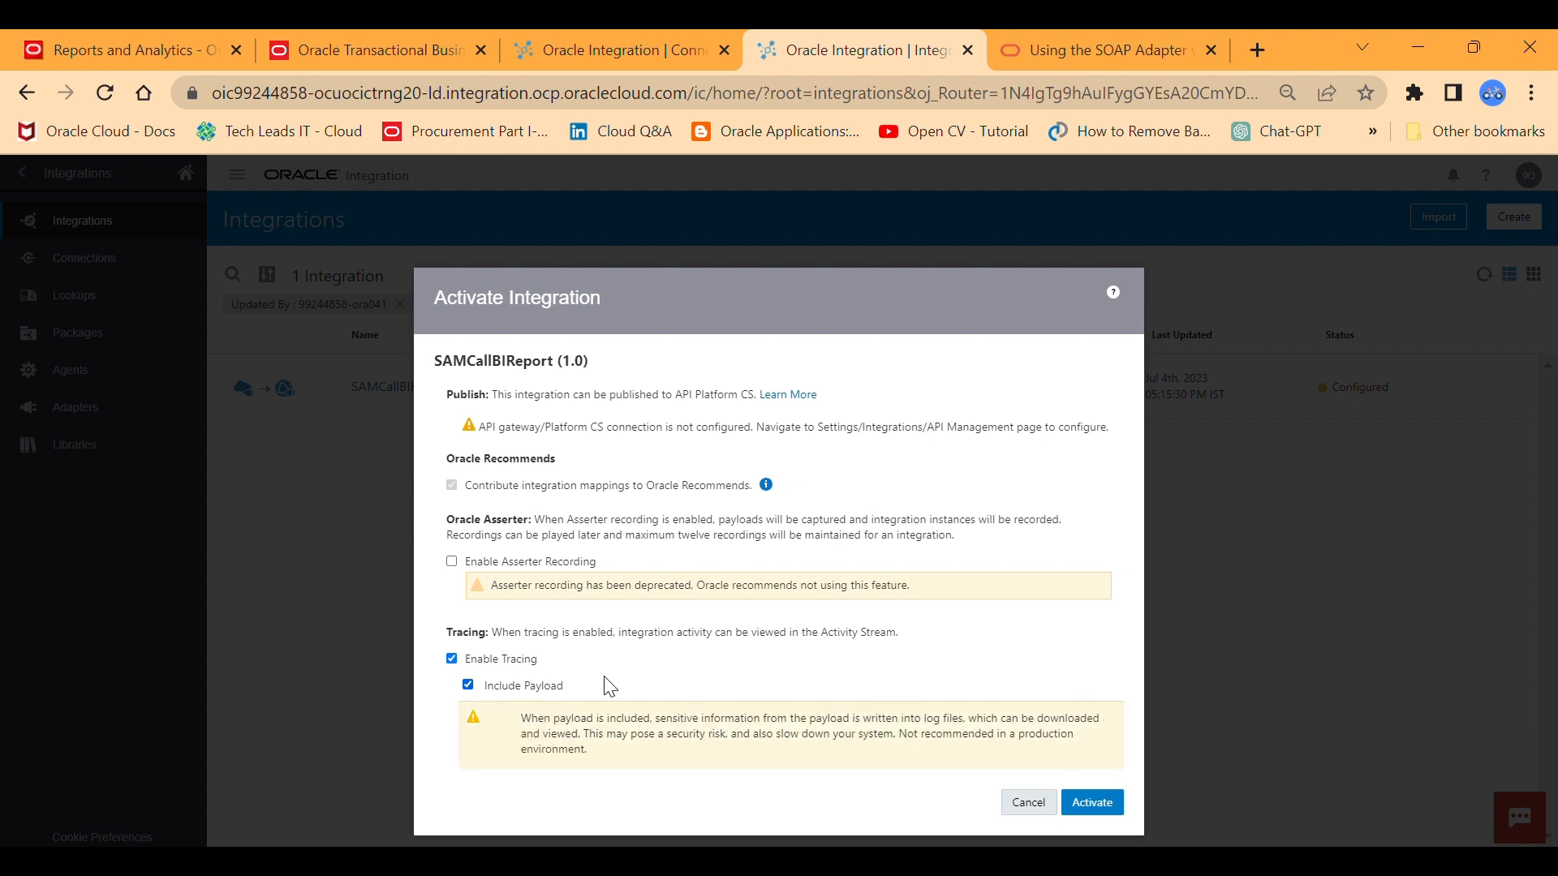
{"action": "left_click", "coordinate": [1093, 801]}
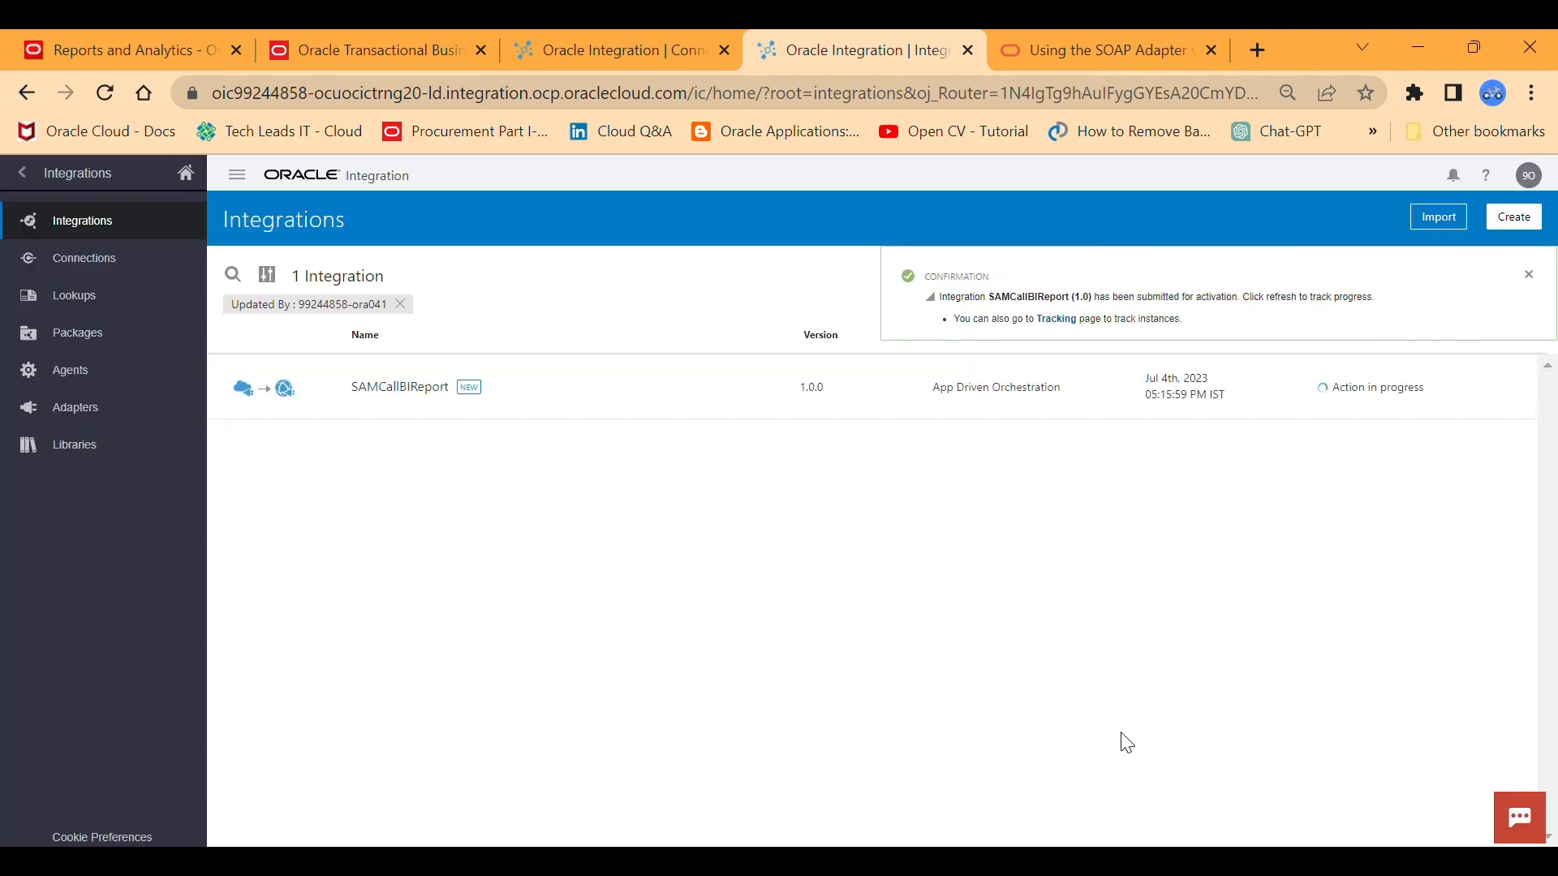
{"action": "left_click", "coordinate": [1529, 277]}
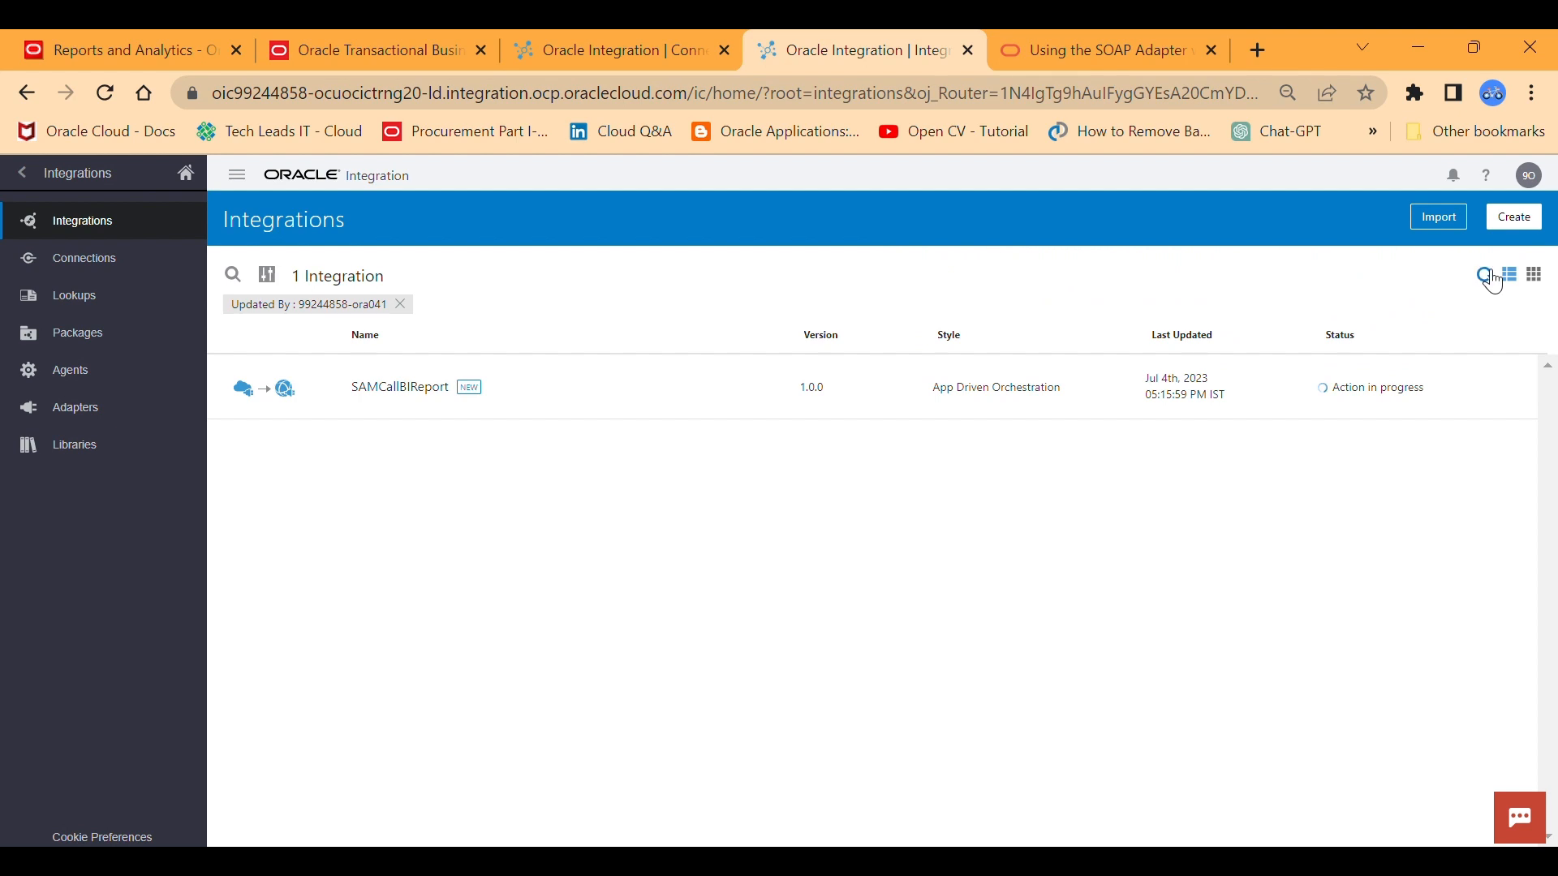
{"action": "left_click", "coordinate": [1489, 277]}
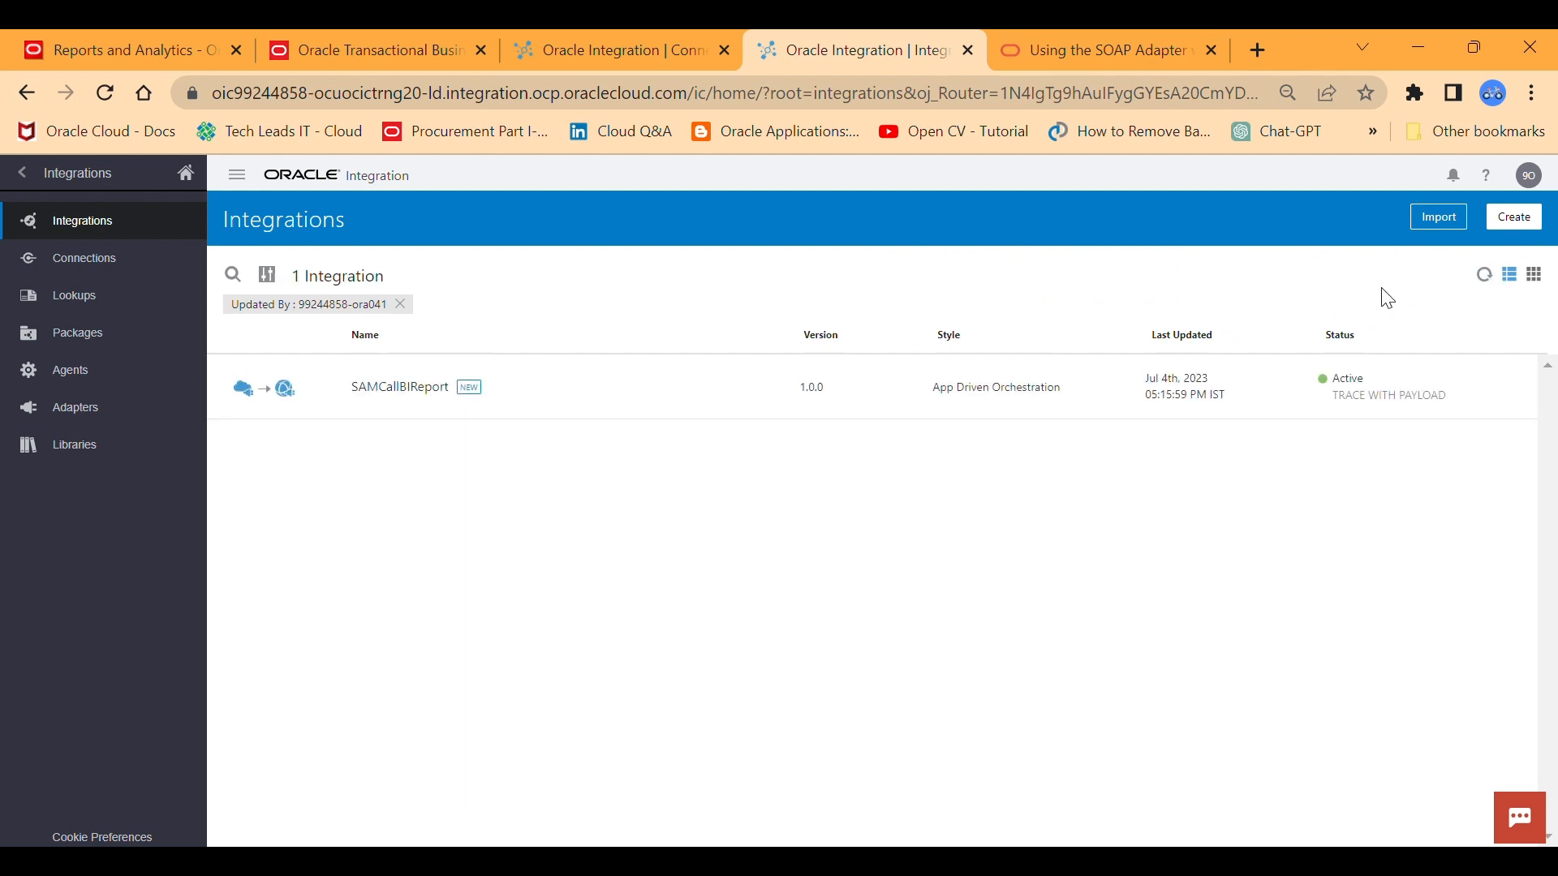
Run a test of the SAMCallBIReport integration with an employee number entered for the p_employee_num URI parameter.
{"action": "mouse_move", "coordinate": [1201, 391]}
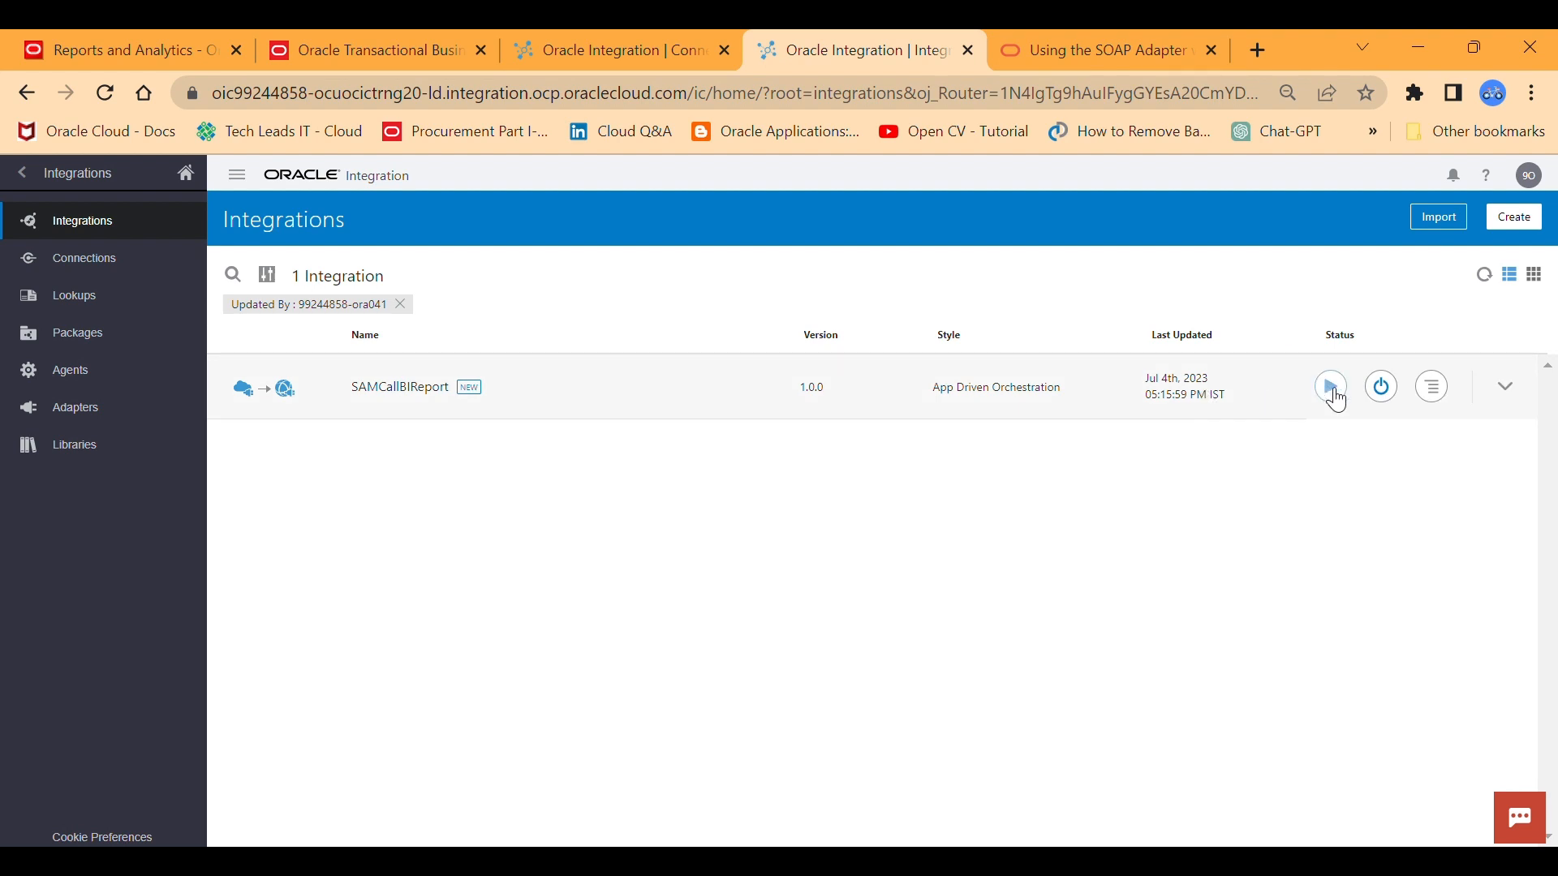
{"action": "left_click", "coordinate": [1330, 388]}
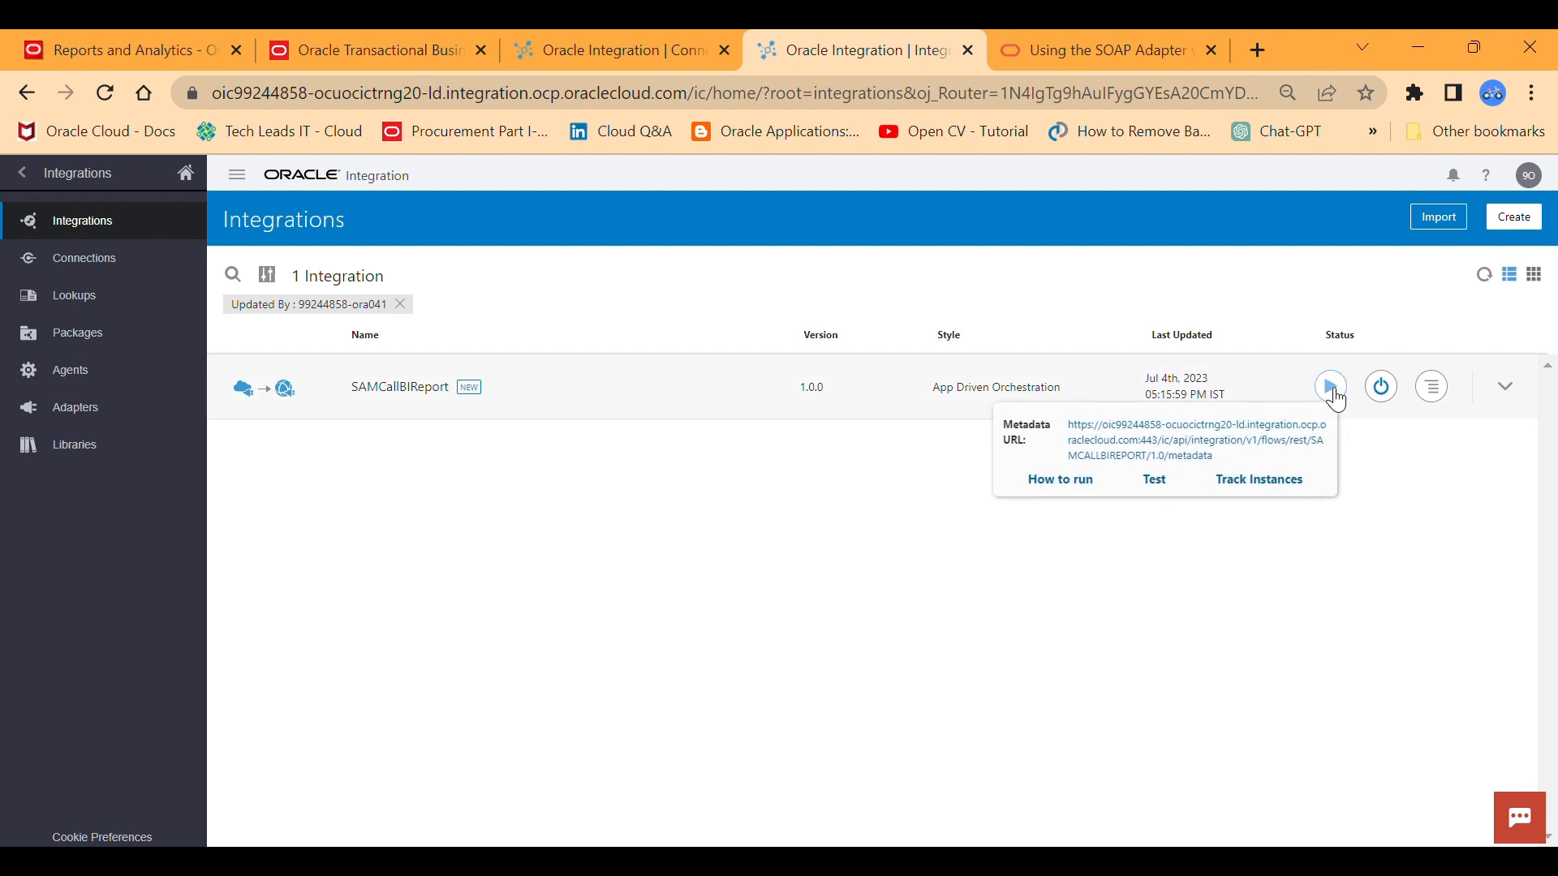
{"action": "left_click", "coordinate": [1162, 481]}
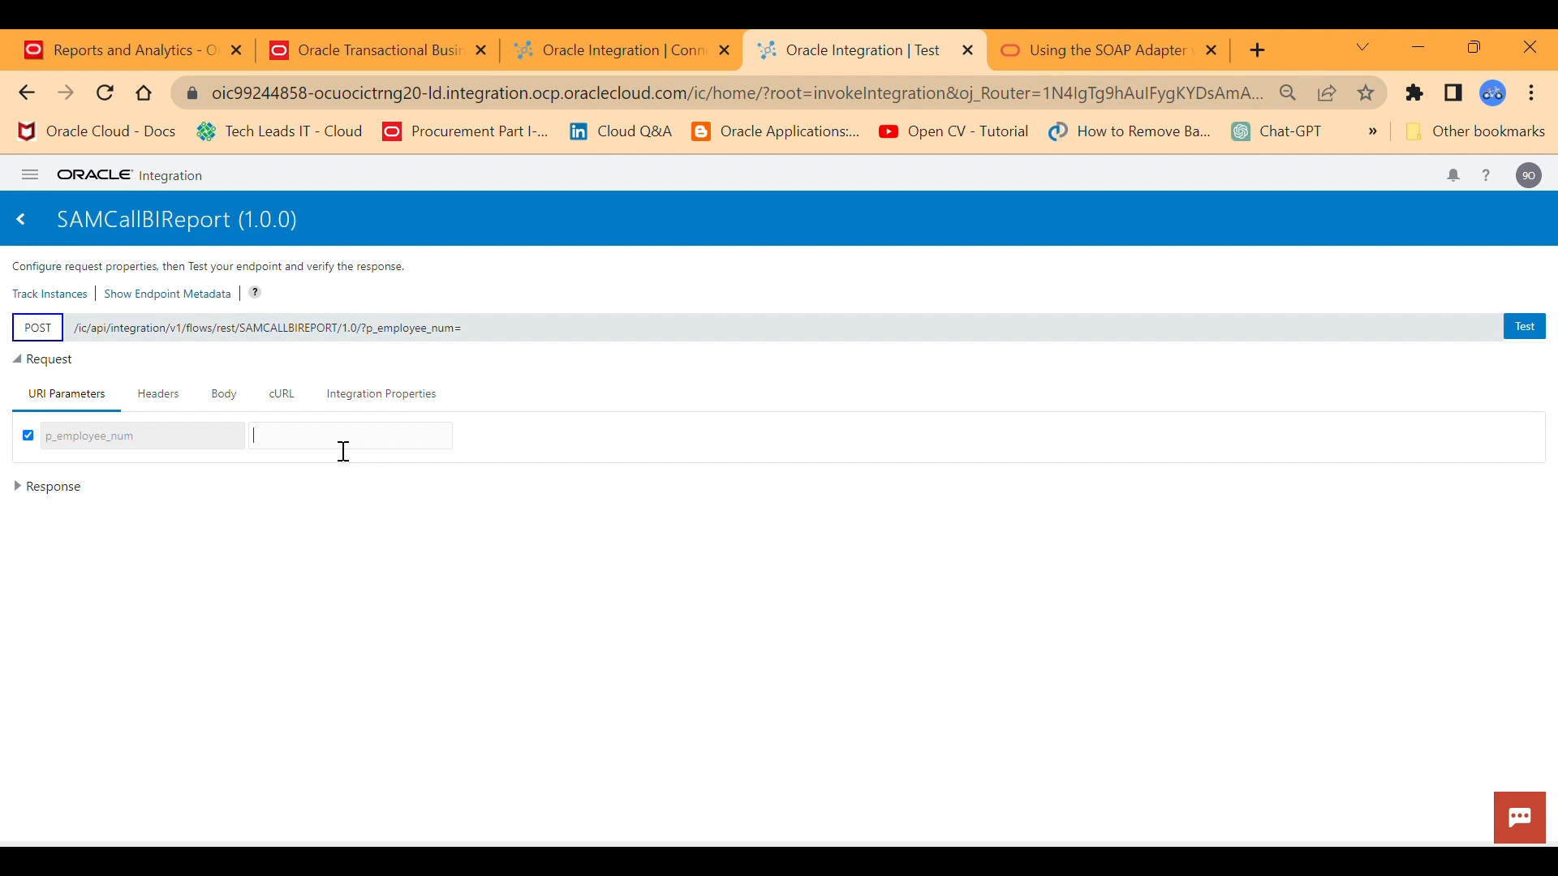
{"action": "type", "text": "120"}
{"action": "left_click", "coordinate": [1541, 335]}
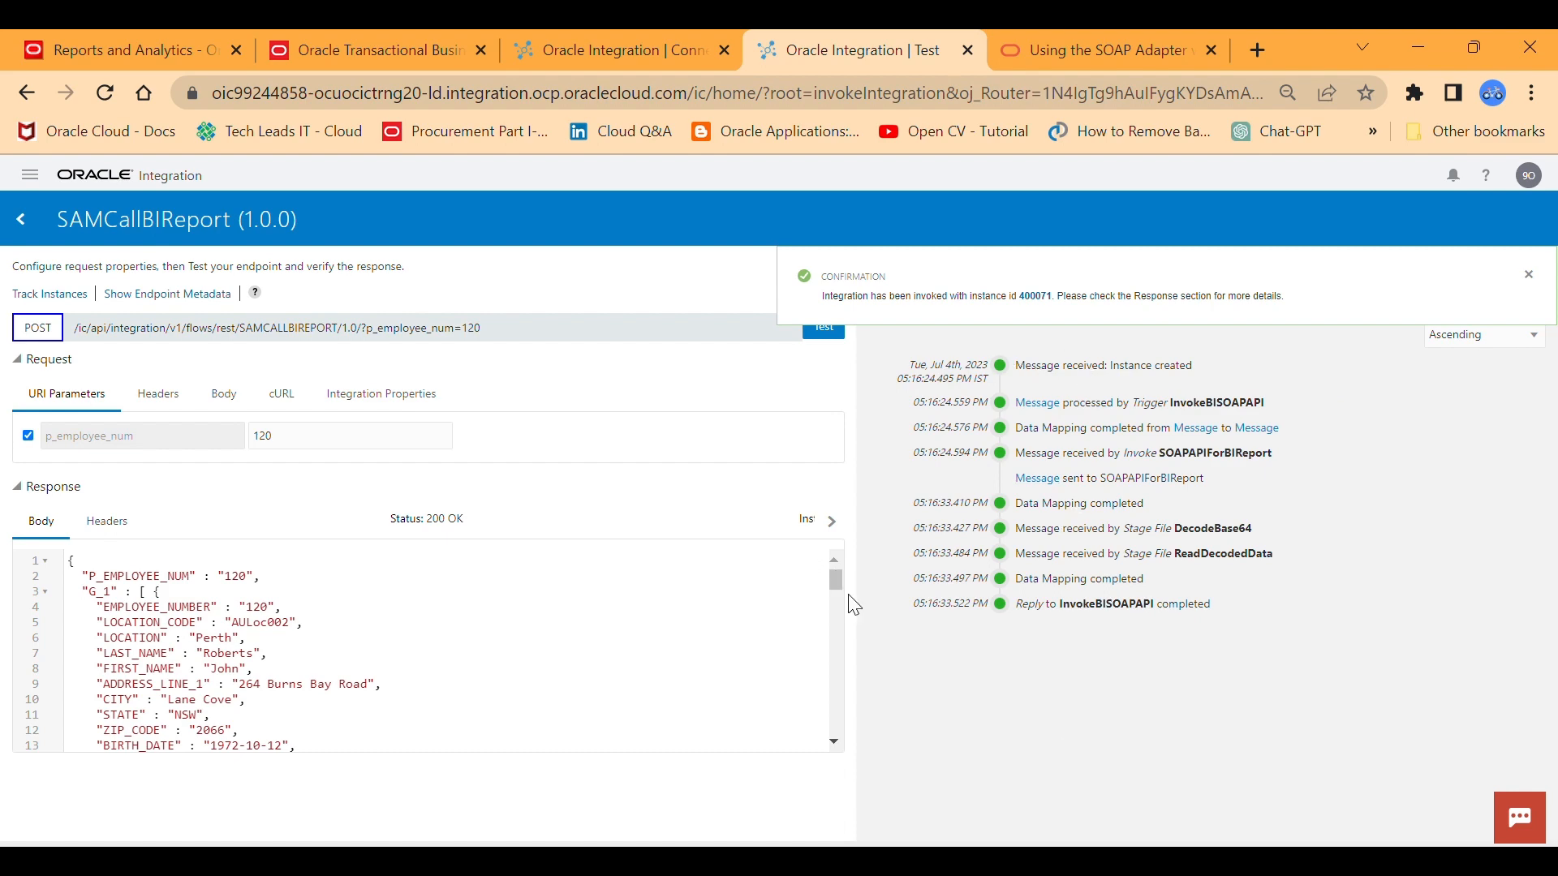
Examine the employee records returned in the body of the test response.
{"action": "mouse_move", "coordinate": [839, 584]}
{"action": "left_mouse_down"}
{"action": "mouse_move", "coordinate": [839, 599]}
{"action": "mouse_move", "coordinate": [835, 580]}
{"action": "left_mouse_up"}
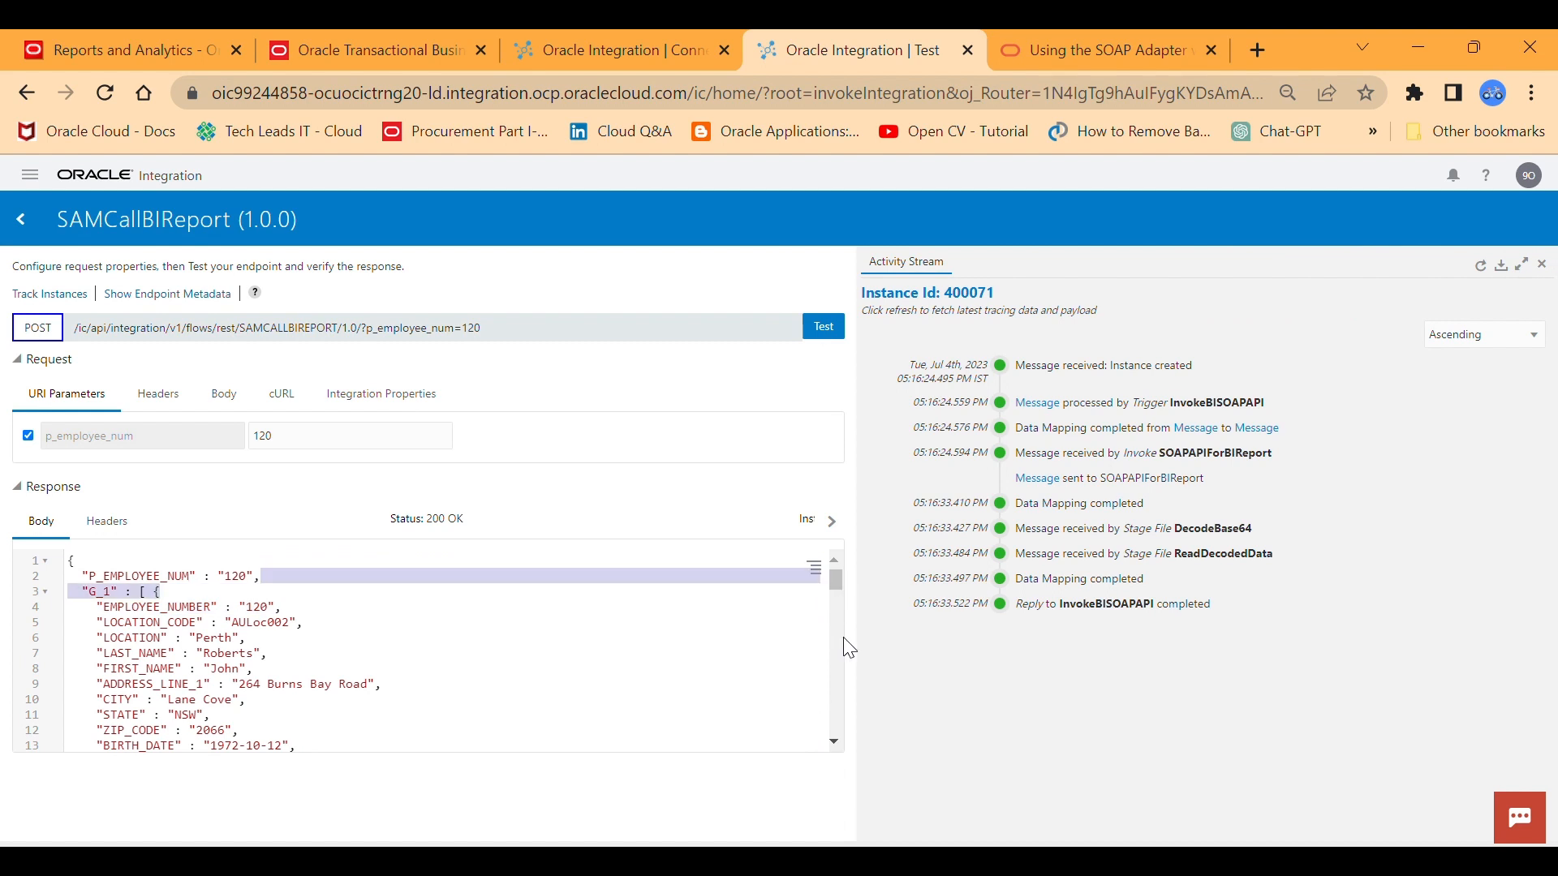
{"action": "left_click", "coordinate": [836, 740]}
{"action": "left_click", "coordinate": [835, 739]}
{"action": "left_click", "coordinate": [836, 740]}
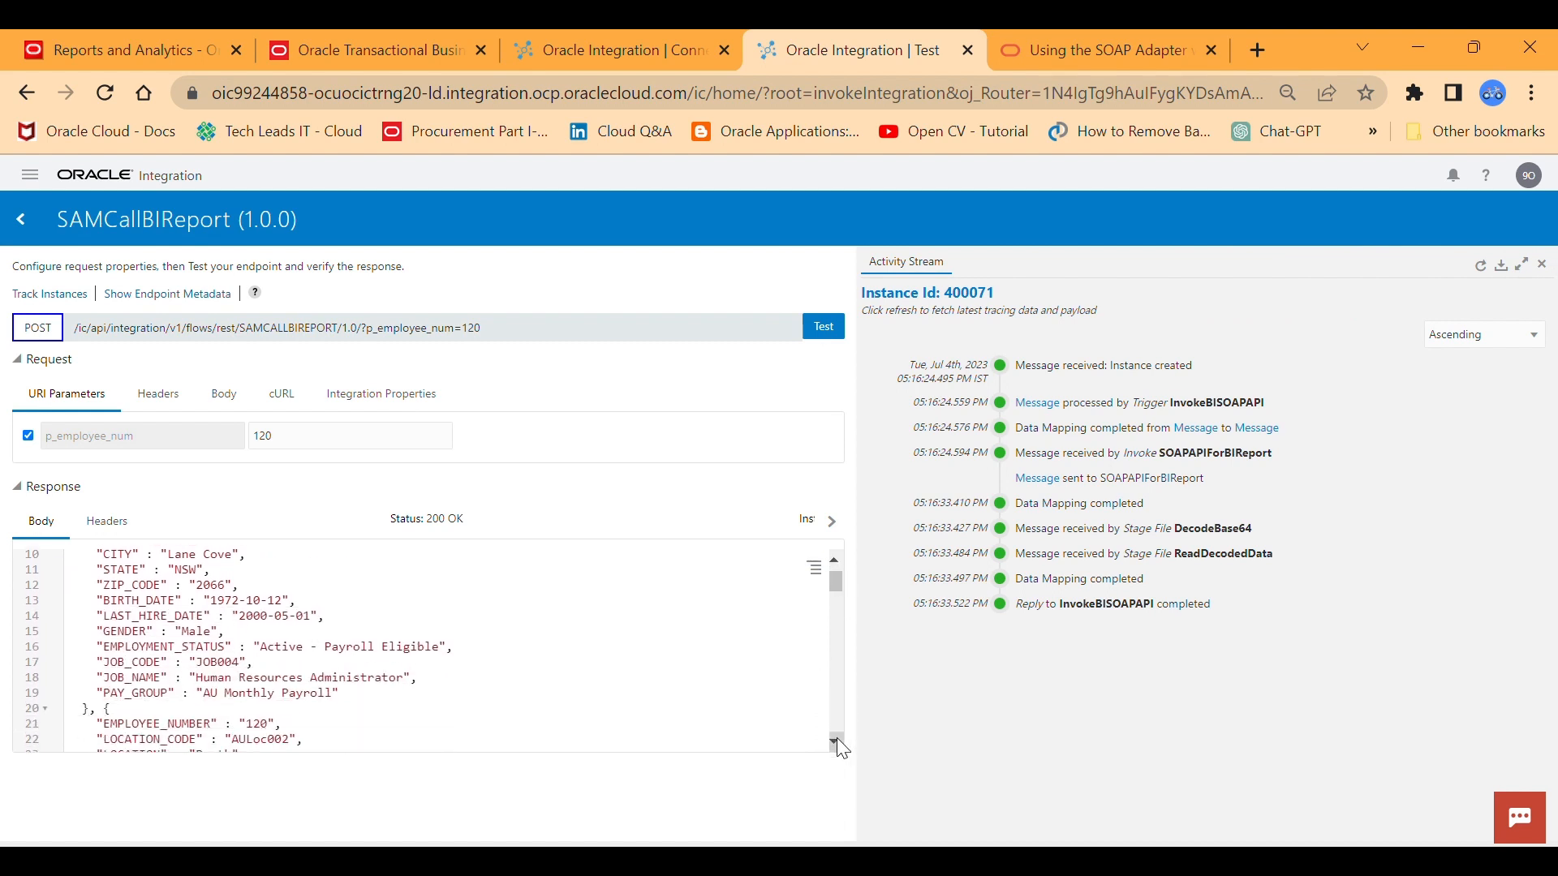
{"action": "left_click", "coordinate": [835, 740]}
{"action": "left_click", "coordinate": [835, 740]}
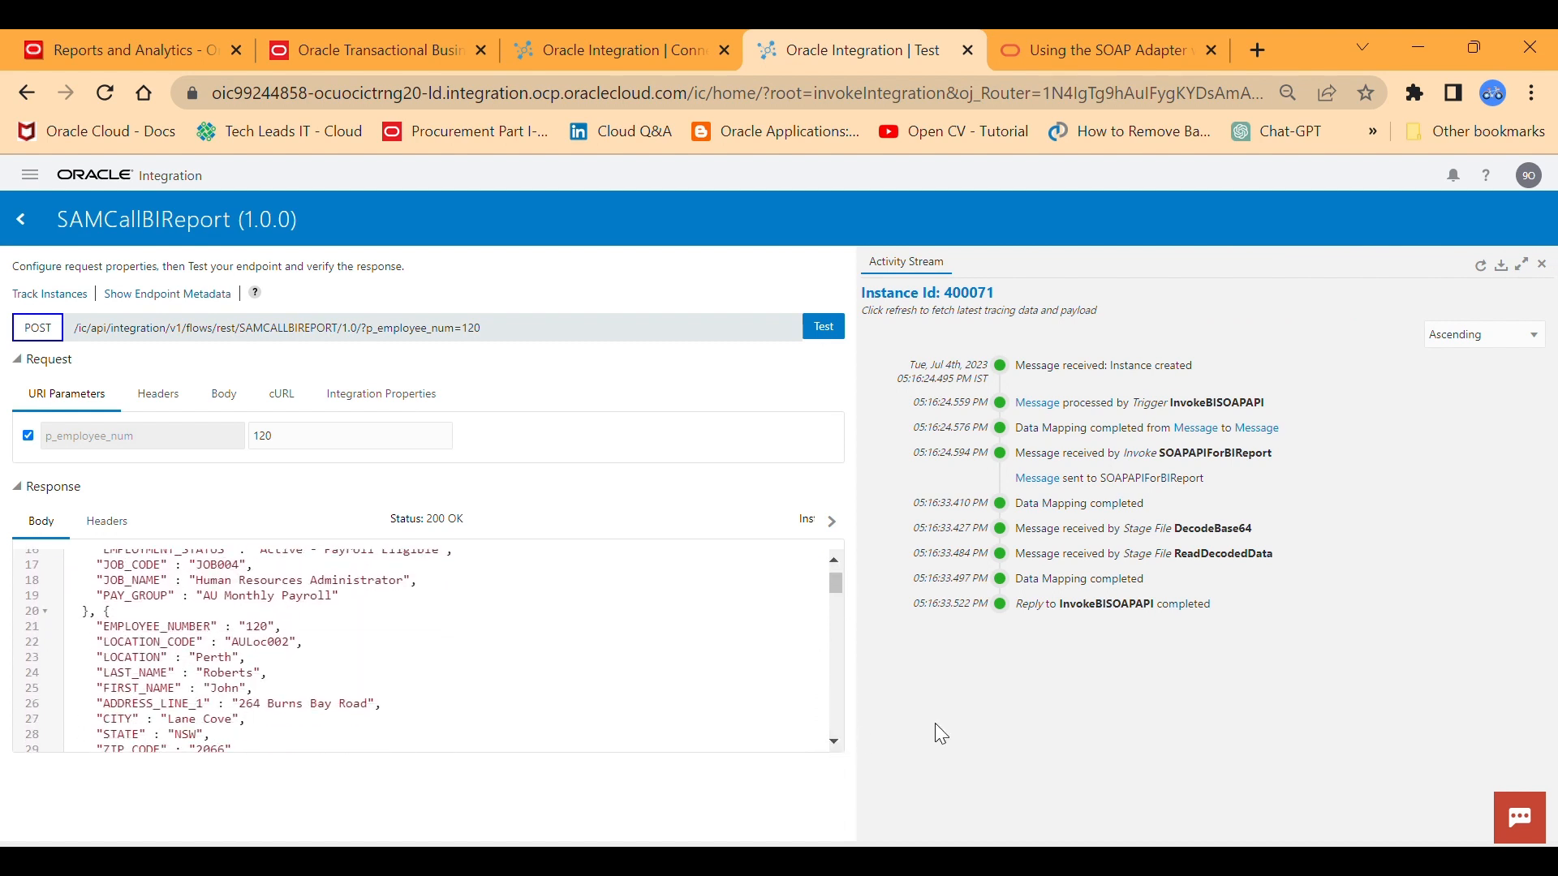